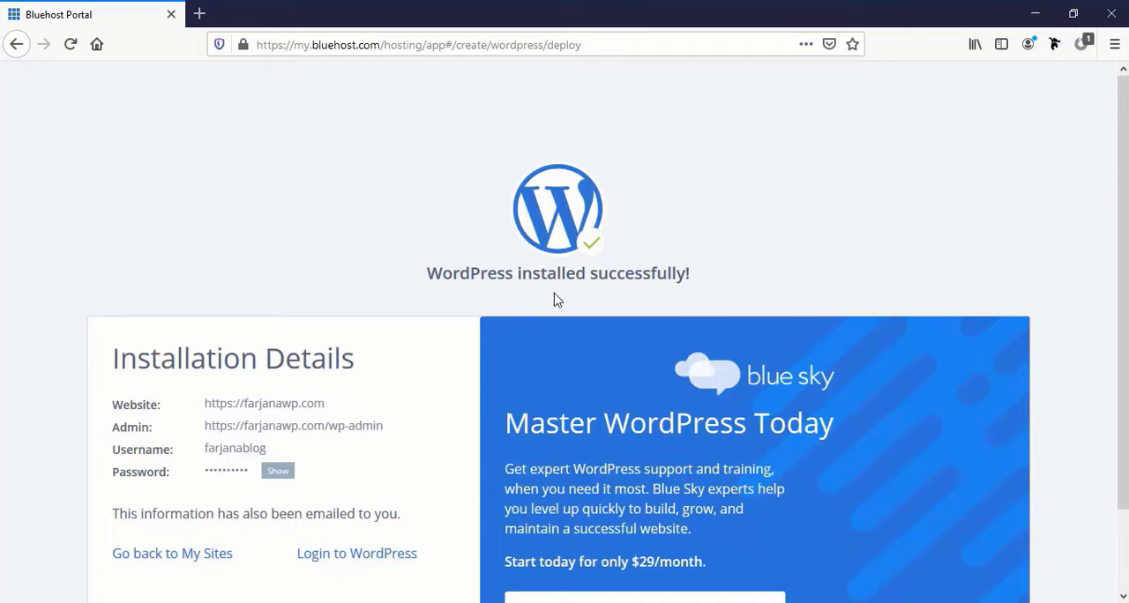
# Log in to the new site's WordPress admin from the Bluehost installation details.
pyautogui.scroll(-2, 260, 360)
pyautogui.doubleClick(234, 307)
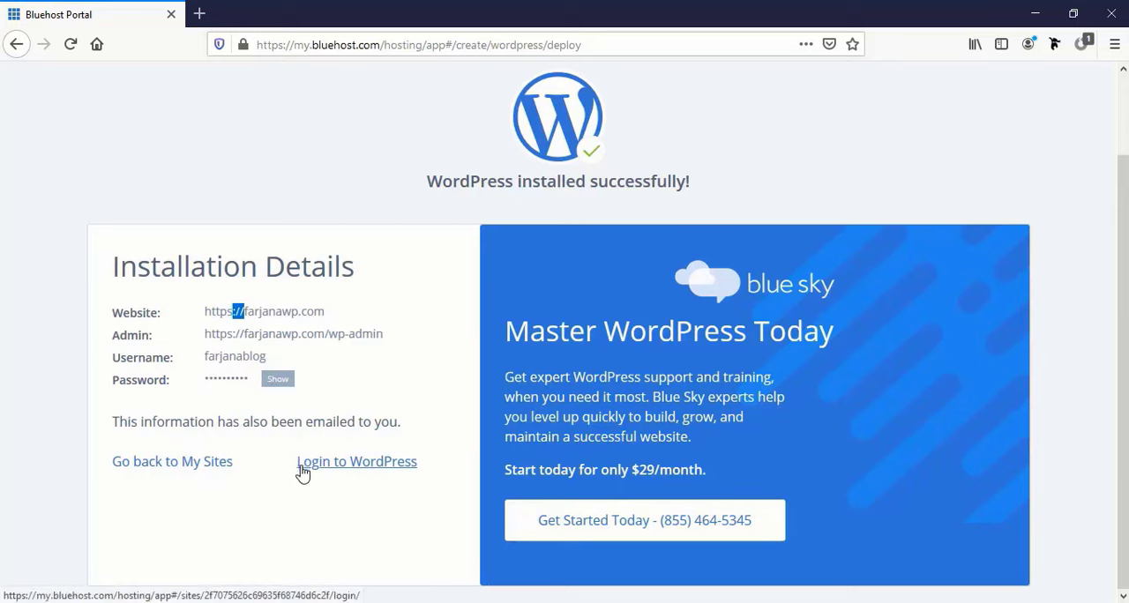
pyautogui.click(356, 470)
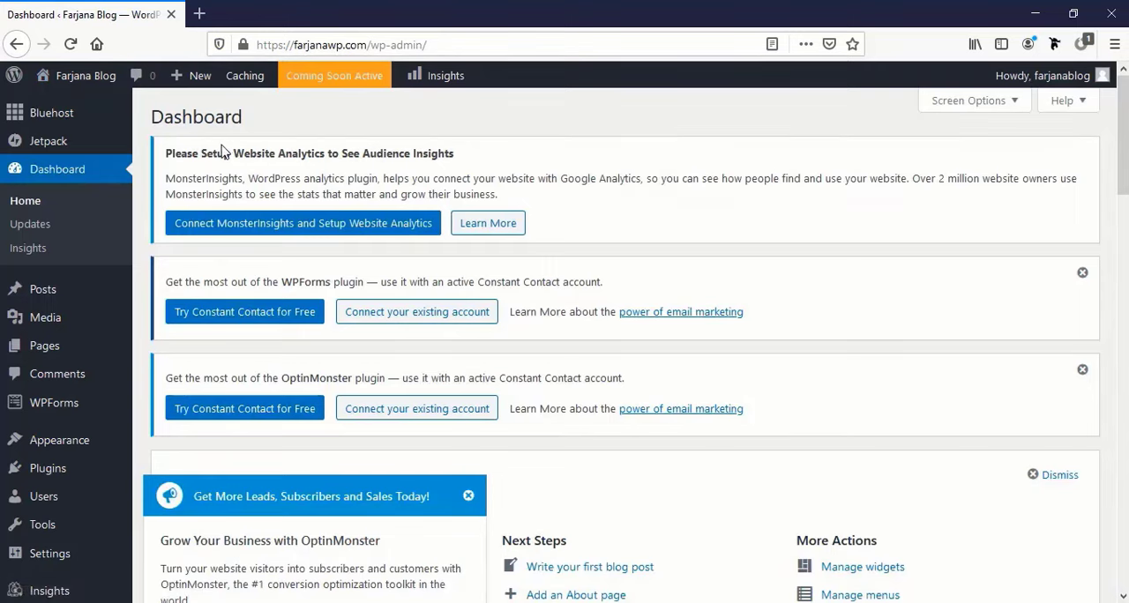
# Open the live site in a new browser tab and look over its front page.
pyautogui.moveTo(97, 78)
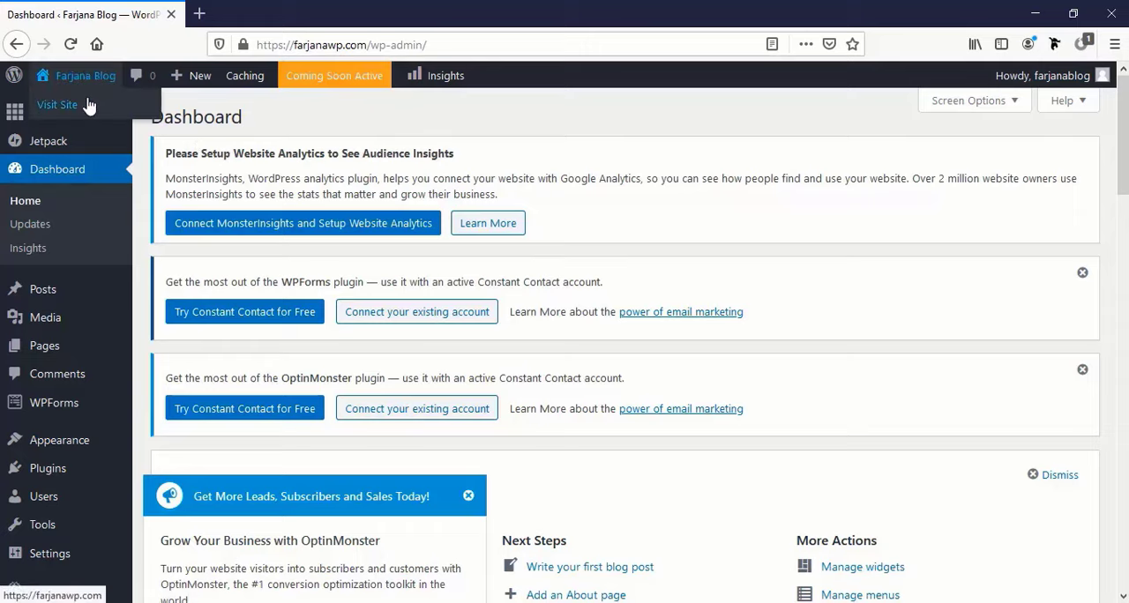
pyautogui.middleClick(89, 105)
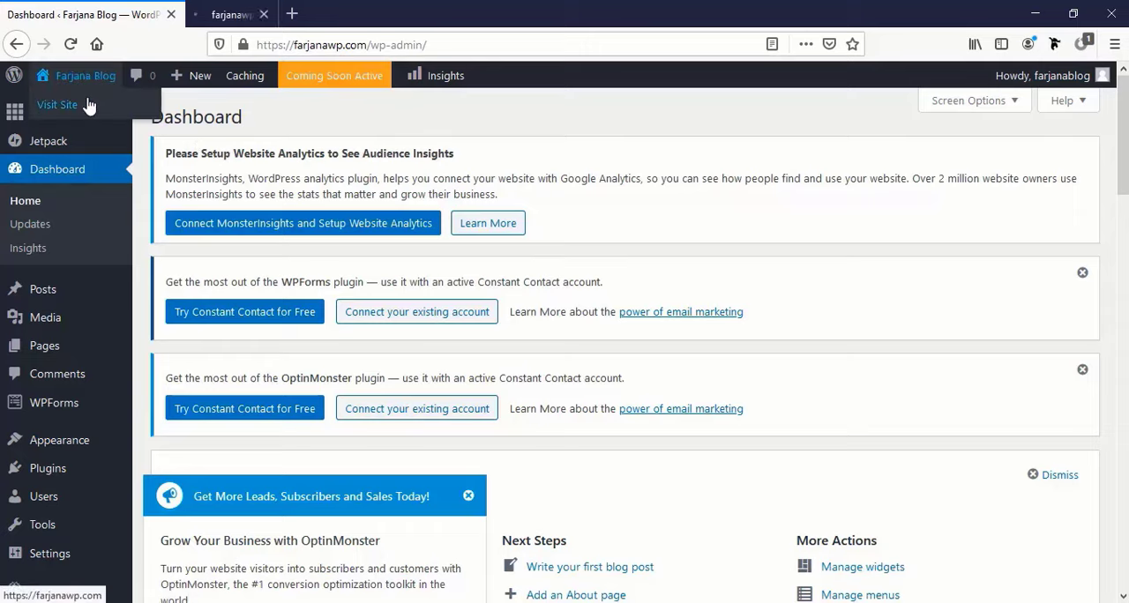
pyautogui.click(261, 11)
pyautogui.moveTo(311, 76)
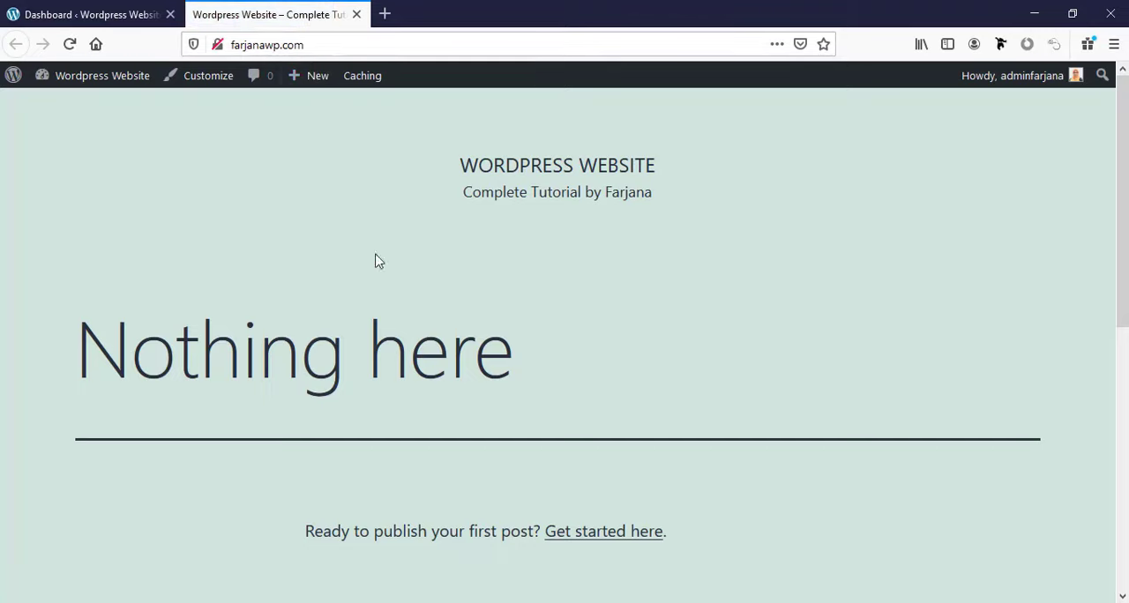
pyautogui.scroll(-2, 1007, 362)
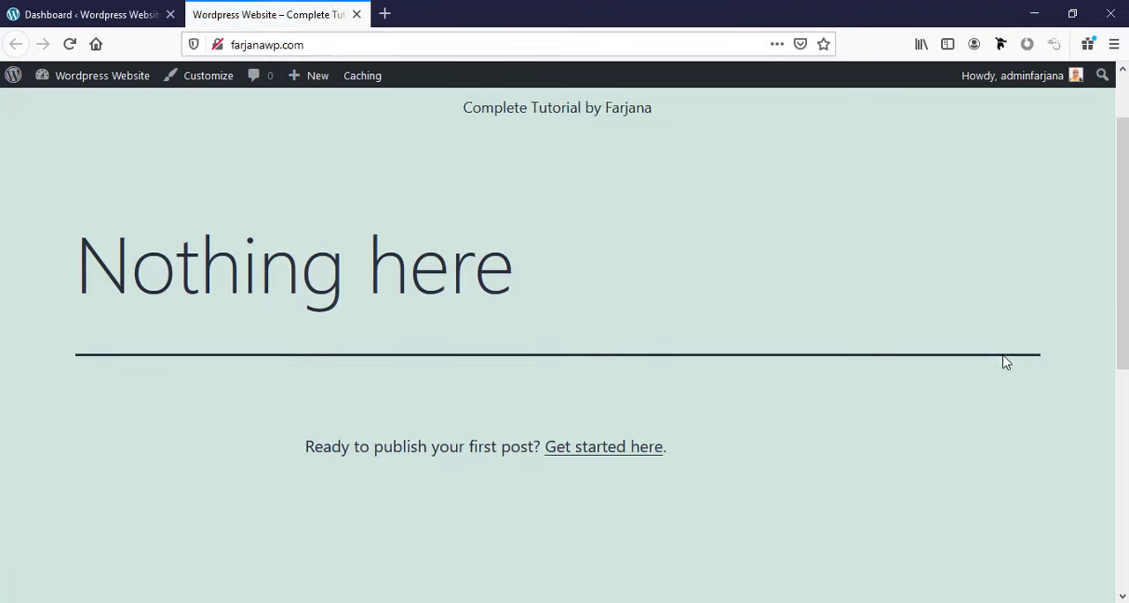
pyautogui.scroll(2, 1007, 362)
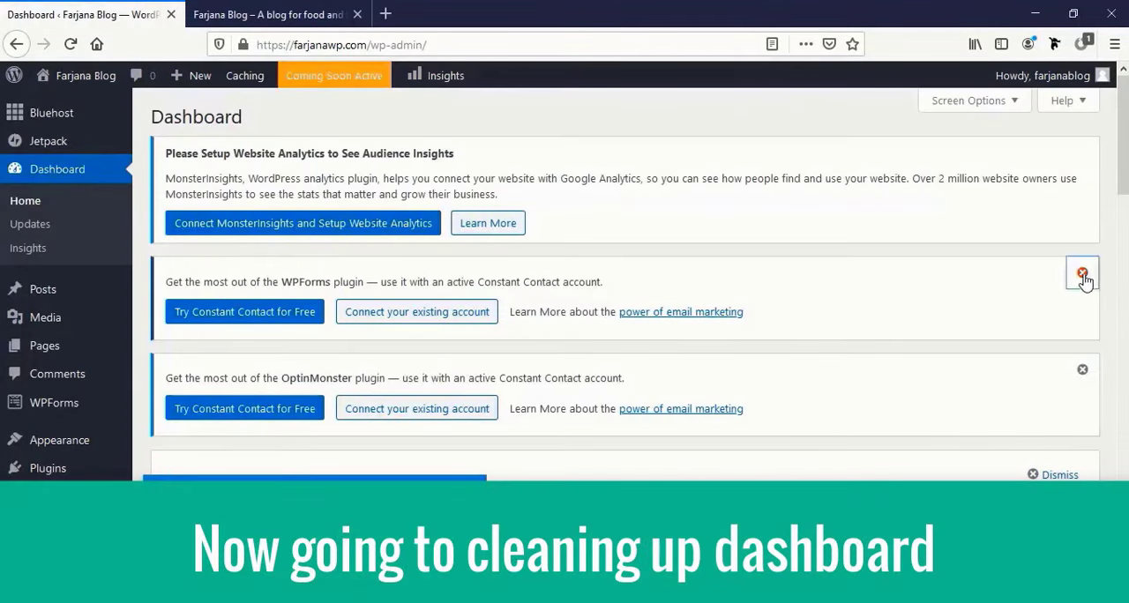
# Dismiss the WPForms and OptinMonster notices and the Welcome to WordPress panel on the admin dashboard.
pyautogui.click(1083, 274)
pyautogui.click(1083, 274)
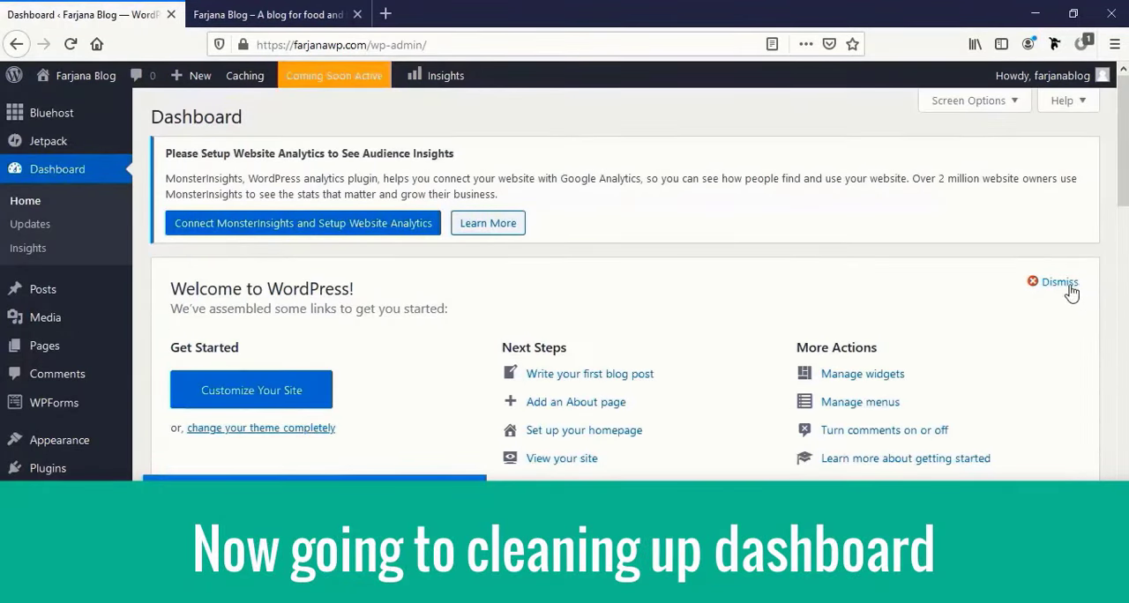
pyautogui.click(1073, 286)
pyautogui.click(1084, 275)
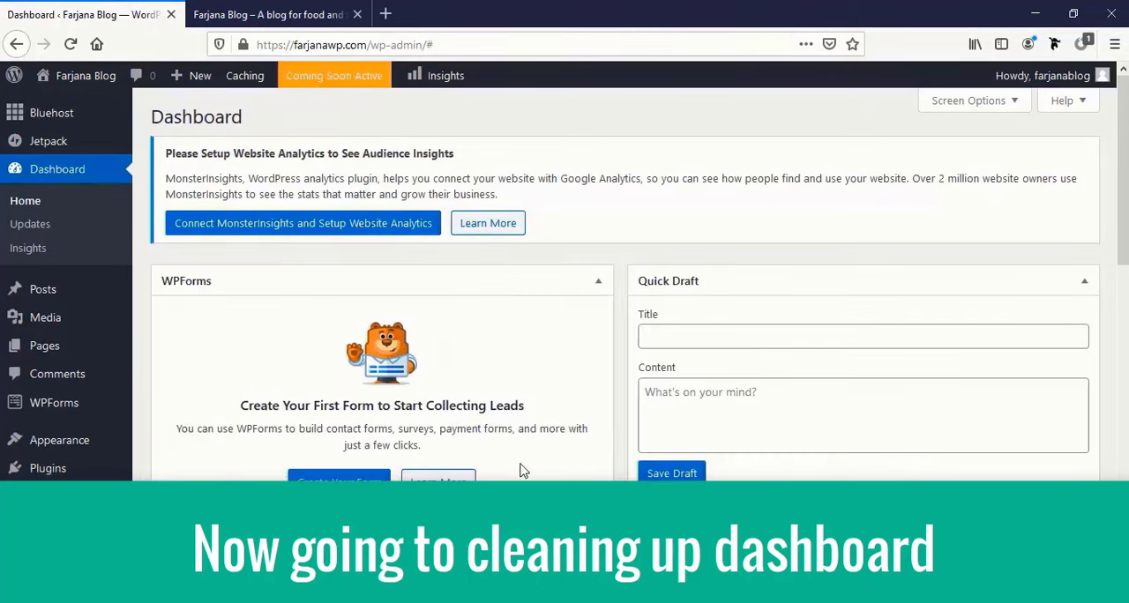
pyautogui.scroll(-5, 585, 451)
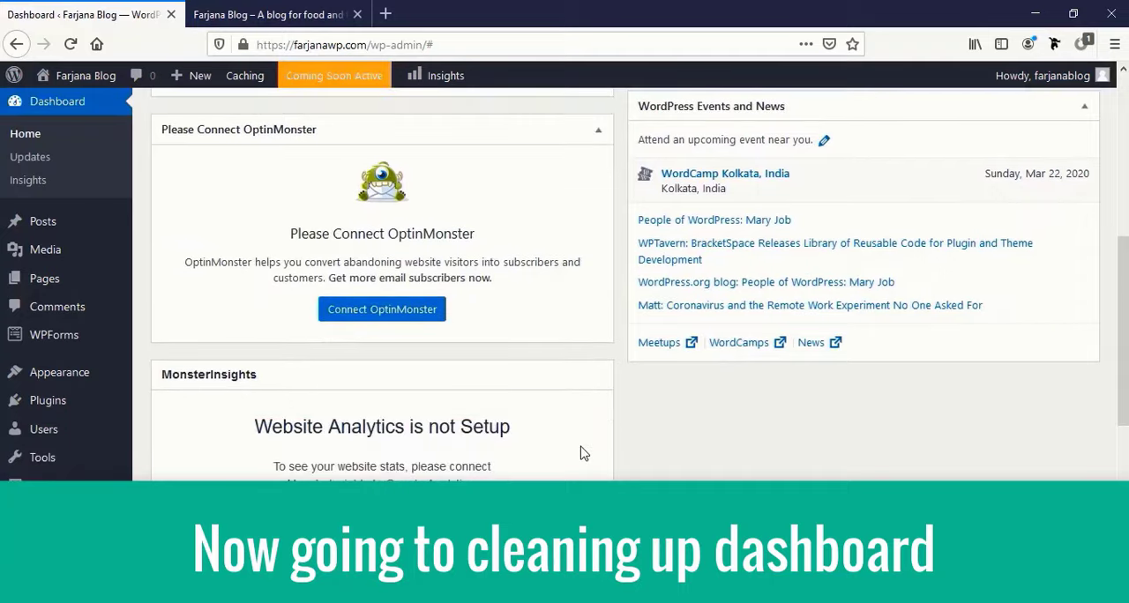
pyautogui.scroll(6, 582, 452)
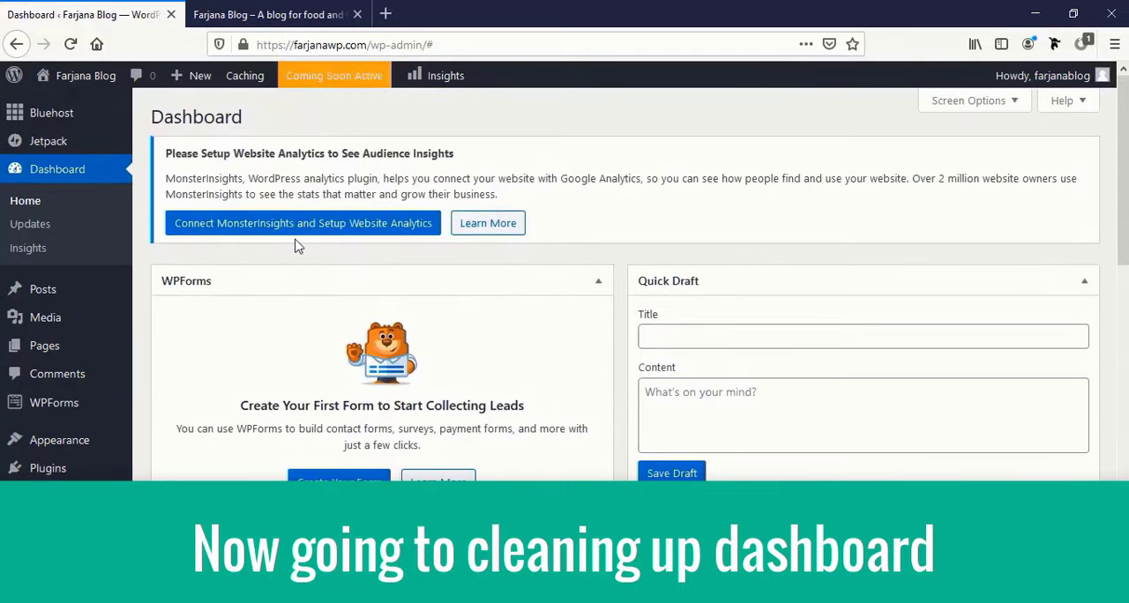
# Select all installed plugins and deactivate them with one bulk action.
pyautogui.click(80, 470)
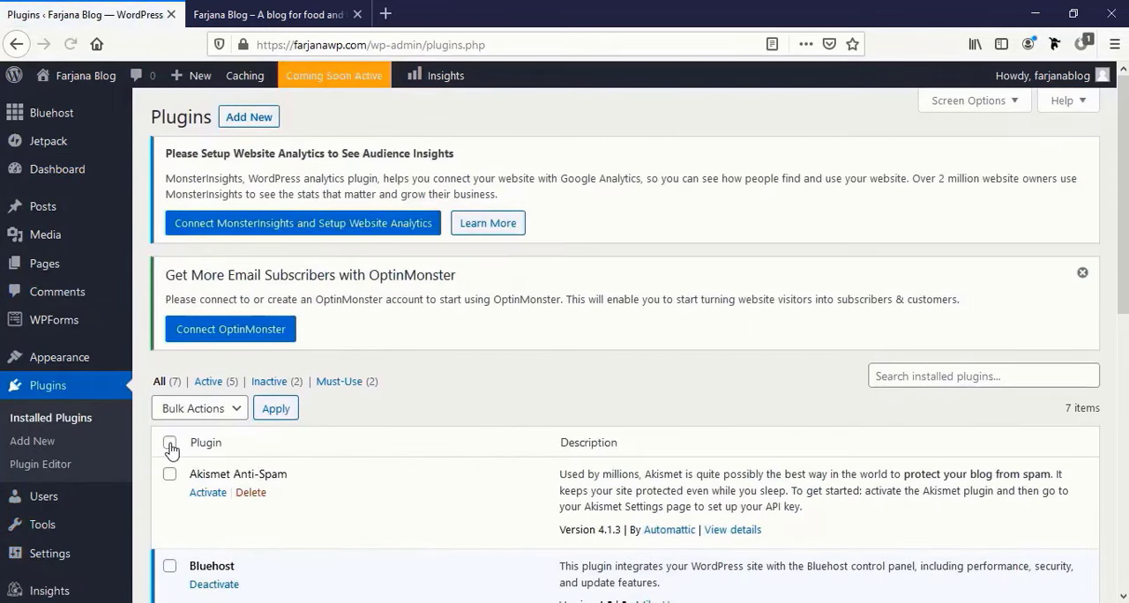
pyautogui.click(170, 443)
pyautogui.click(236, 411)
pyautogui.click(208, 489)
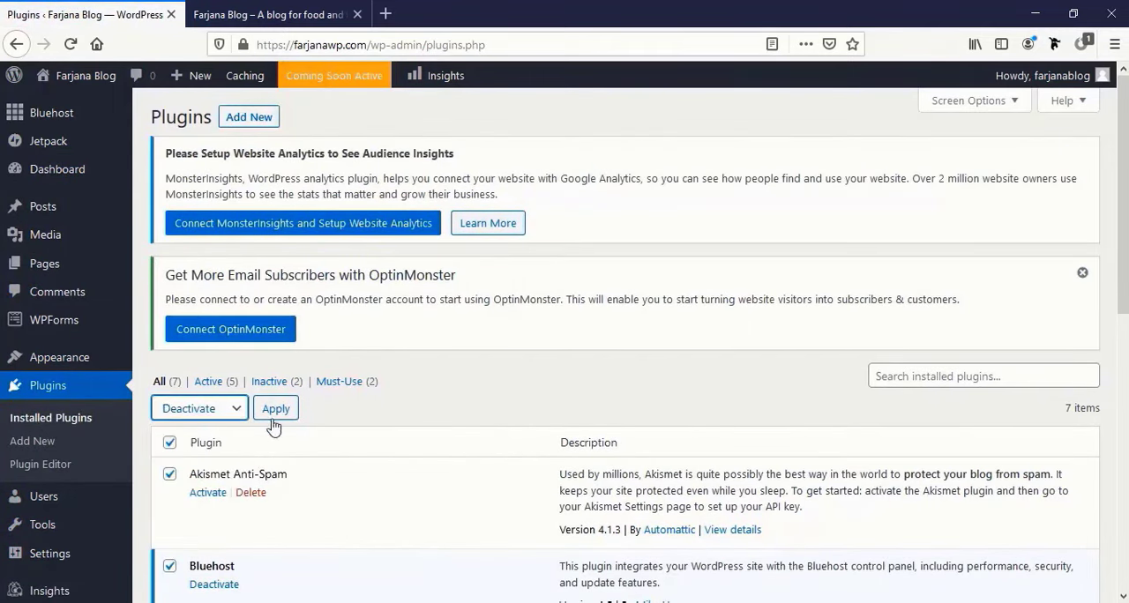
pyautogui.click(280, 409)
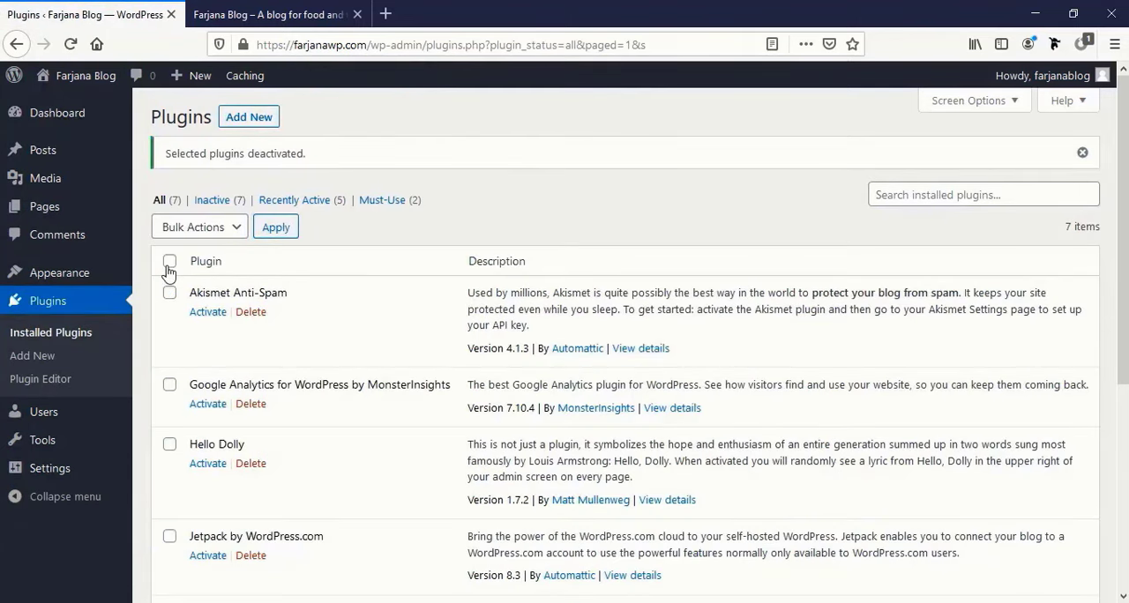
# Bulk delete all of the deactivated plugins together with their data.
pyautogui.click(169, 263)
pyautogui.click(225, 228)
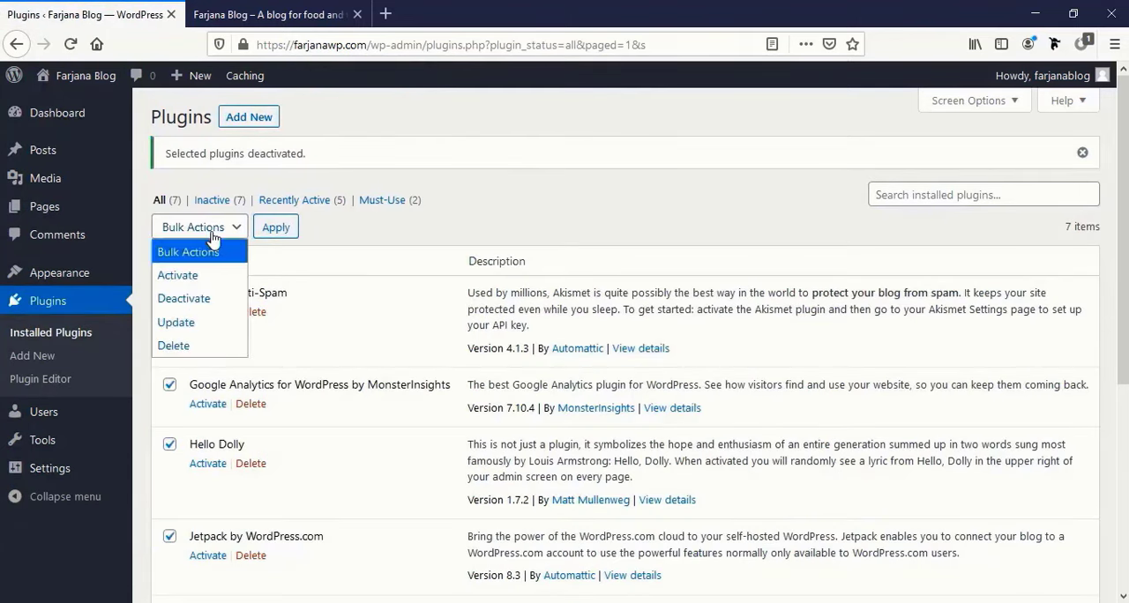
pyautogui.click(204, 347)
pyautogui.click(276, 228)
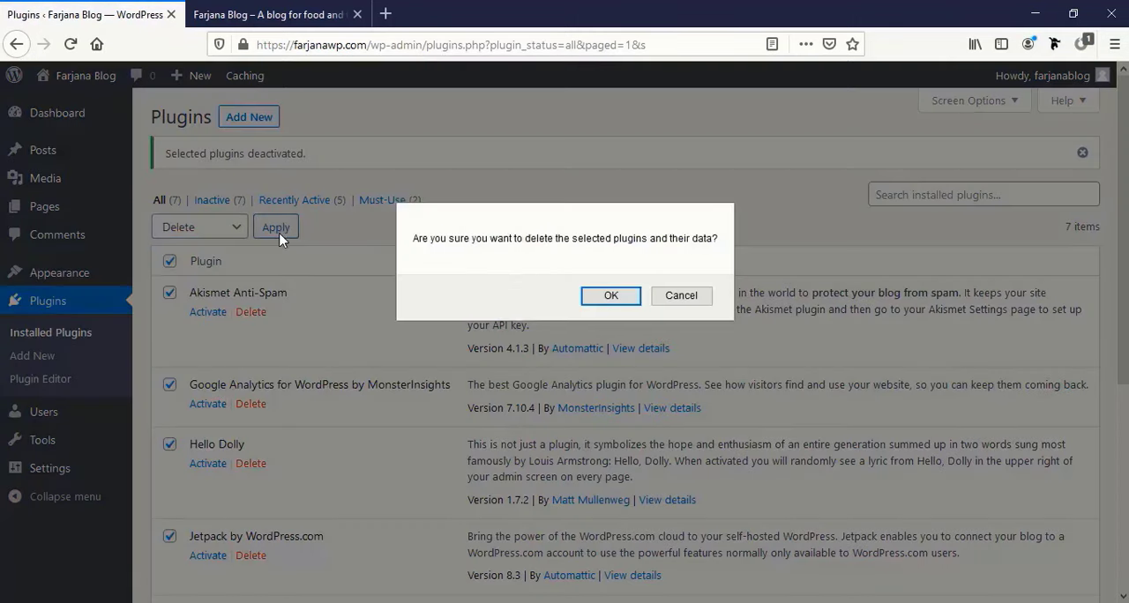
pyautogui.click(585, 297)
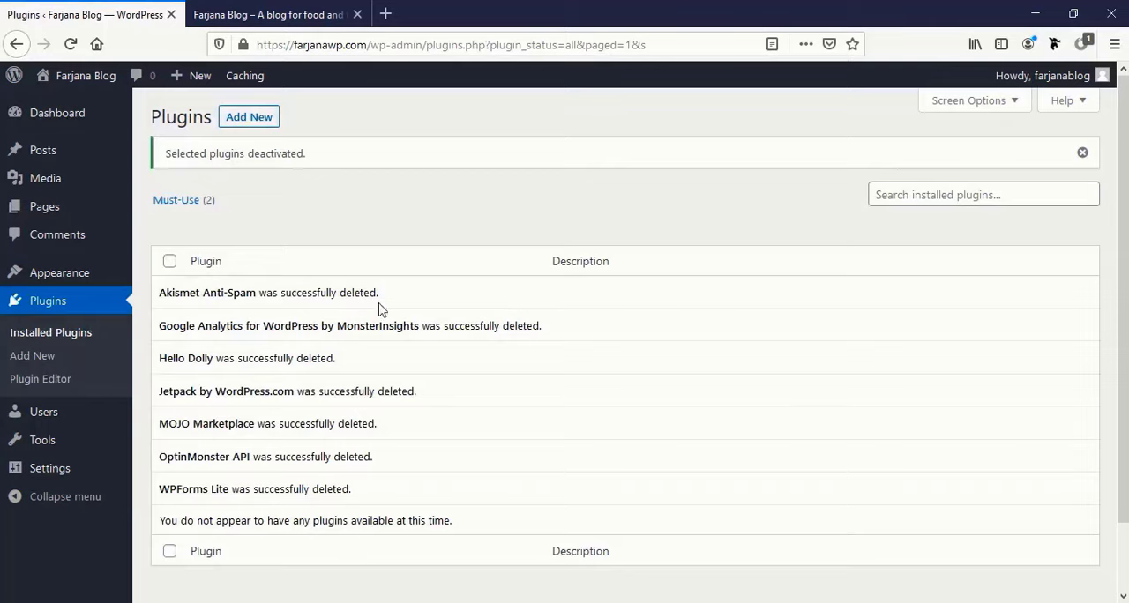
# Move the "Hello world!" post to the trash and permanently delete it by emptying the posts trash.
pyautogui.moveTo(74, 127)
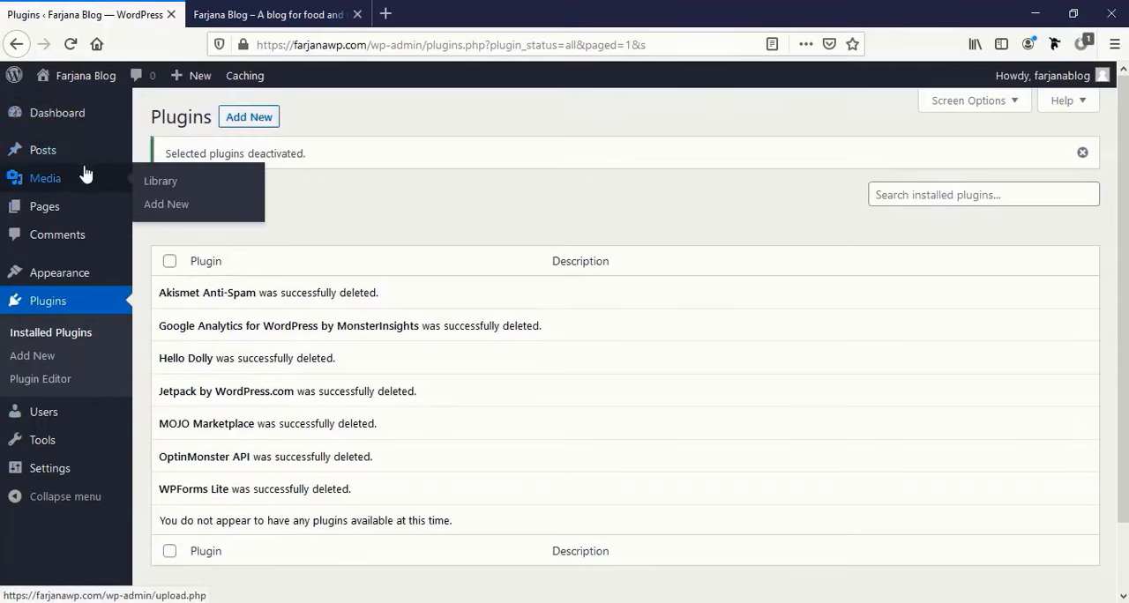
pyautogui.click(87, 164)
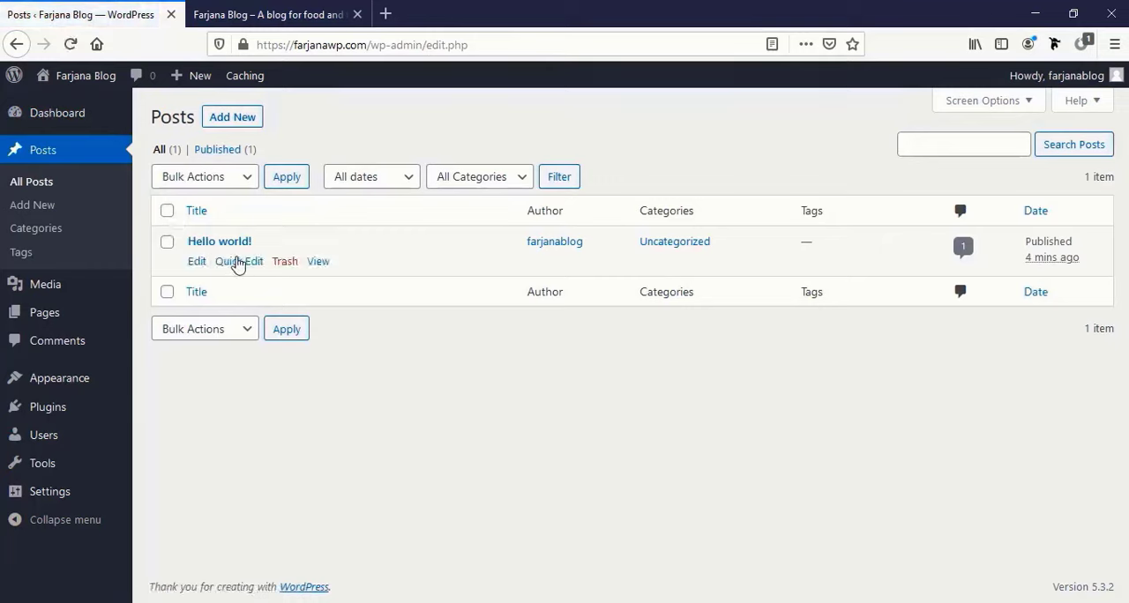
pyautogui.click(167, 213)
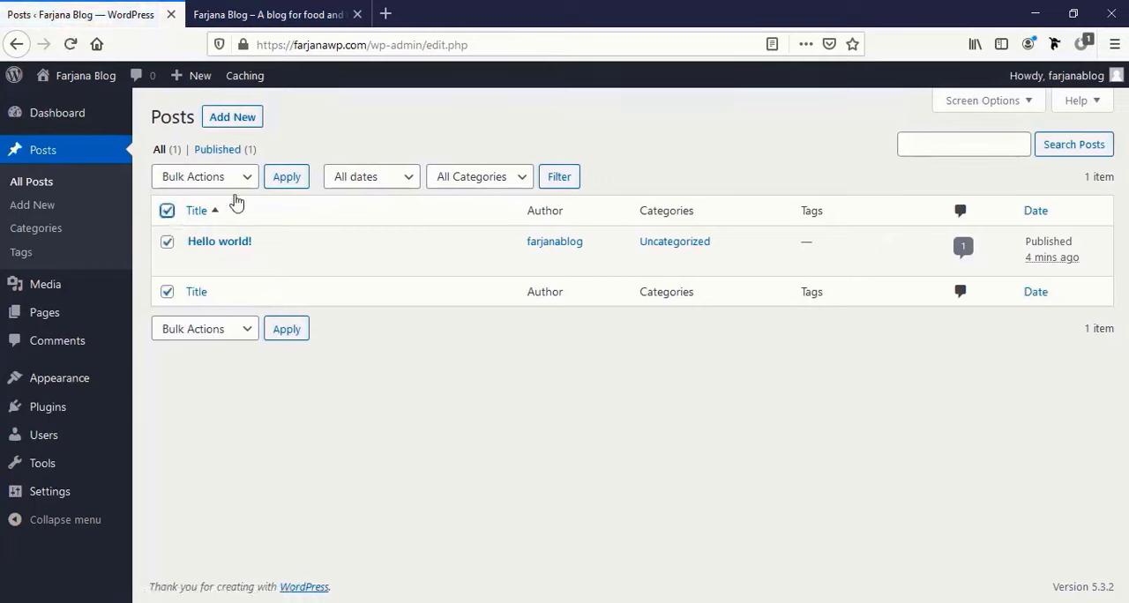
pyautogui.click(245, 181)
pyautogui.click(227, 248)
pyautogui.click(289, 179)
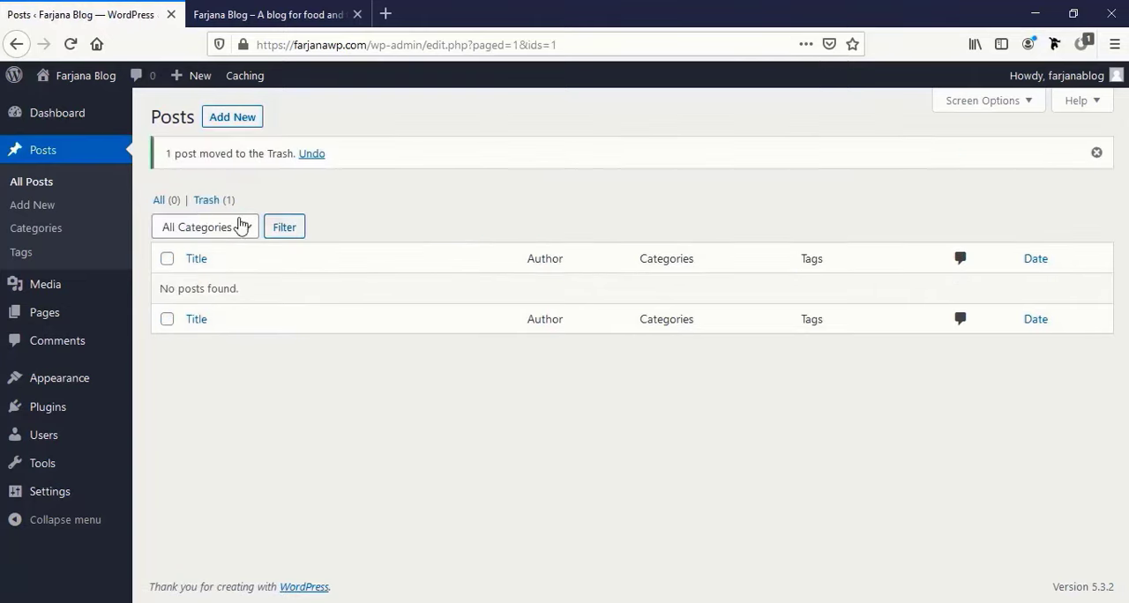
pyautogui.click(203, 202)
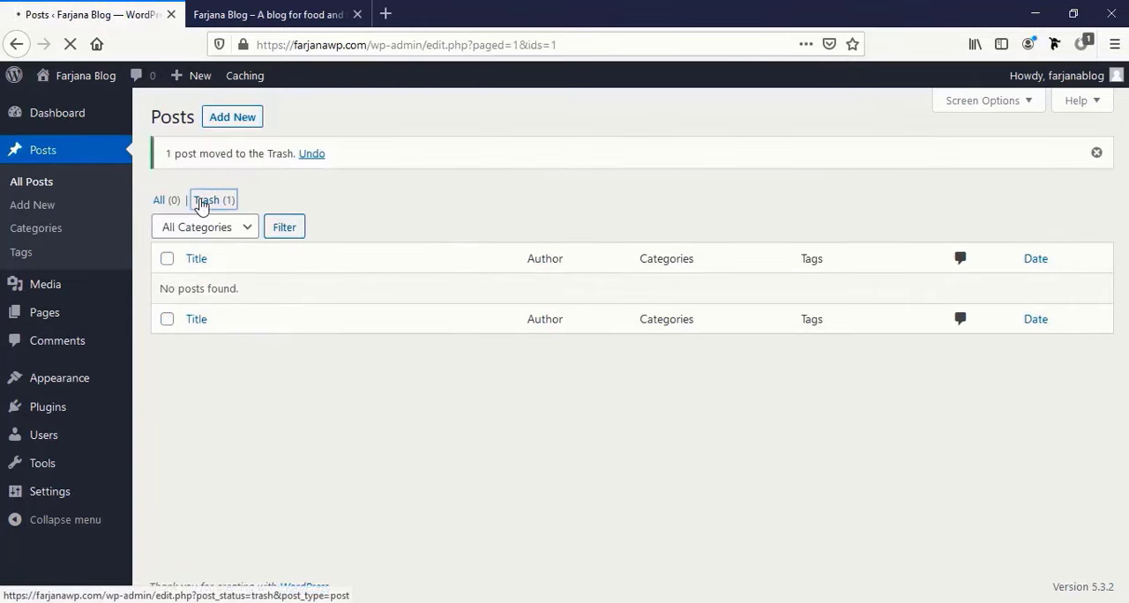
pyautogui.click(631, 185)
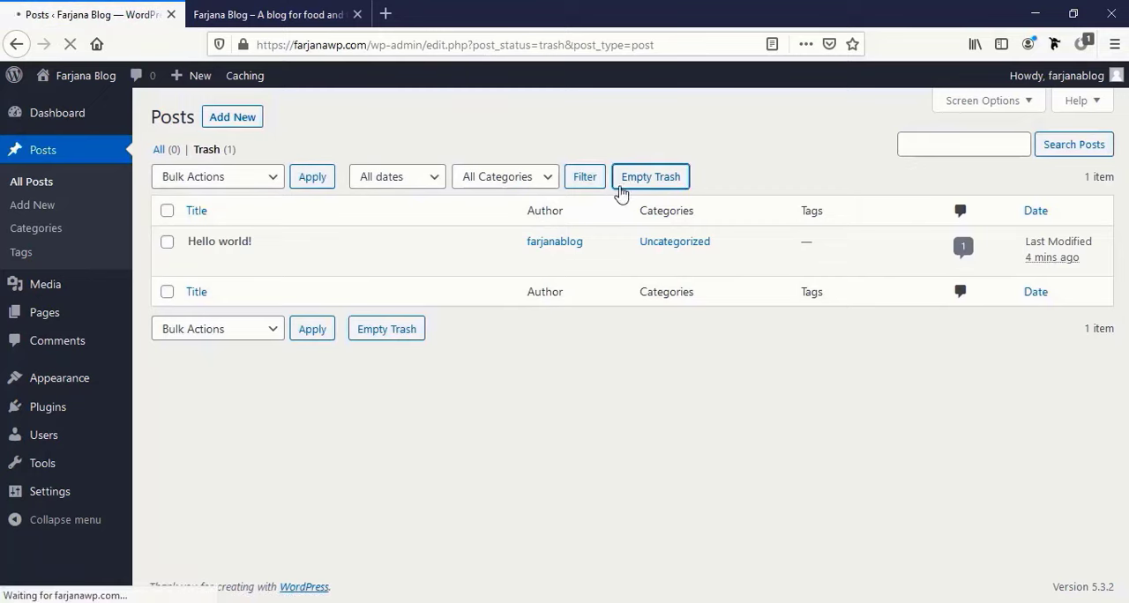
# Move the Privacy Policy and Sample Page pages to the trash and empty the pages trash.
pyautogui.click(58, 315)
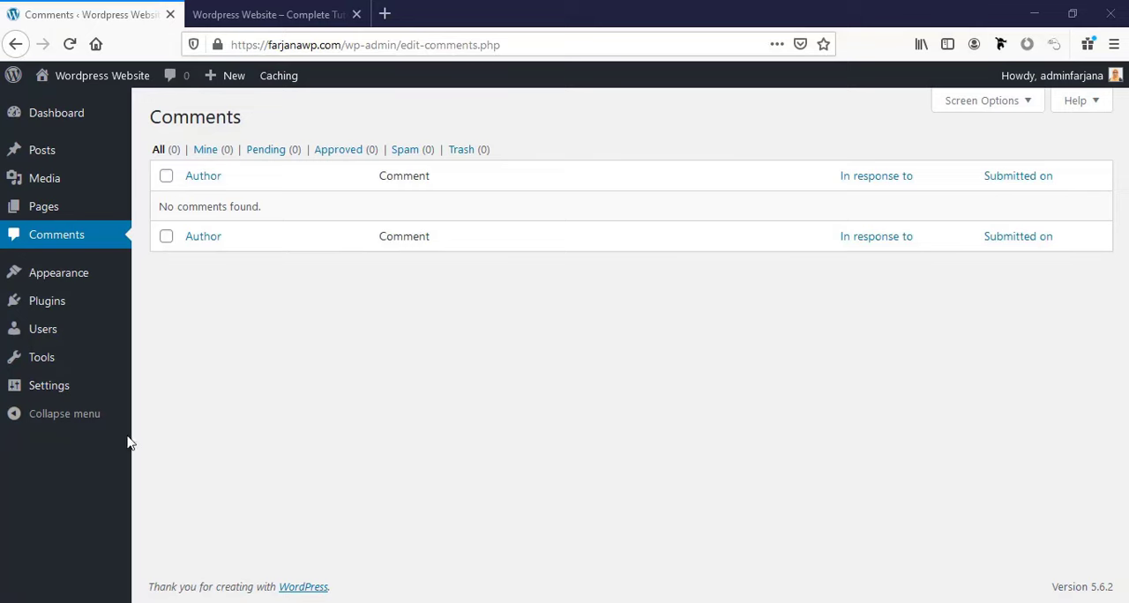
pyautogui.moveTo(84, 386)
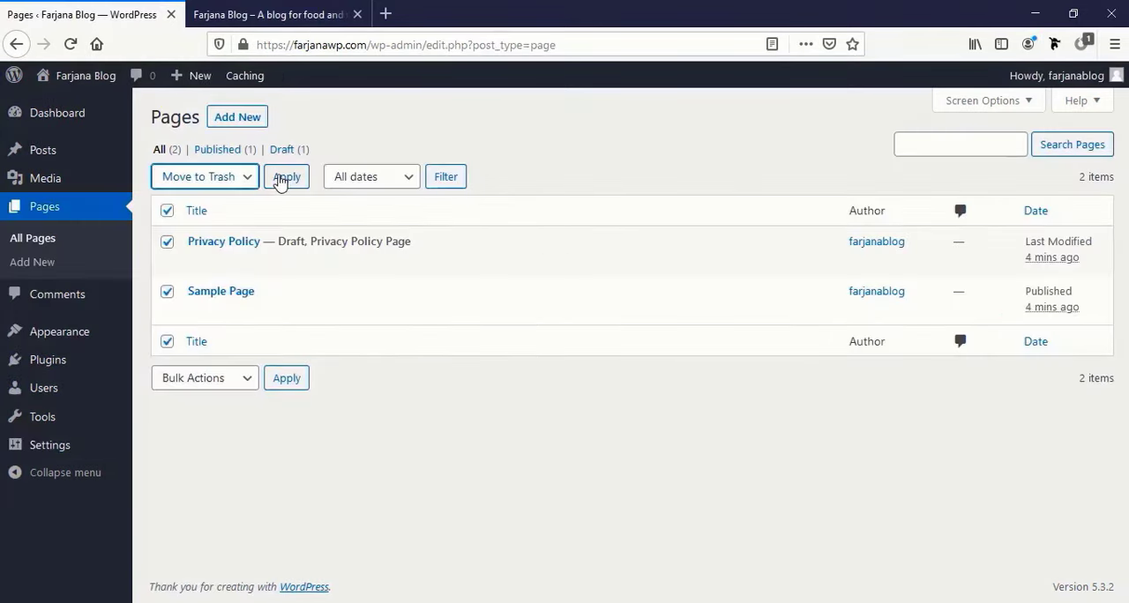
pyautogui.click(283, 178)
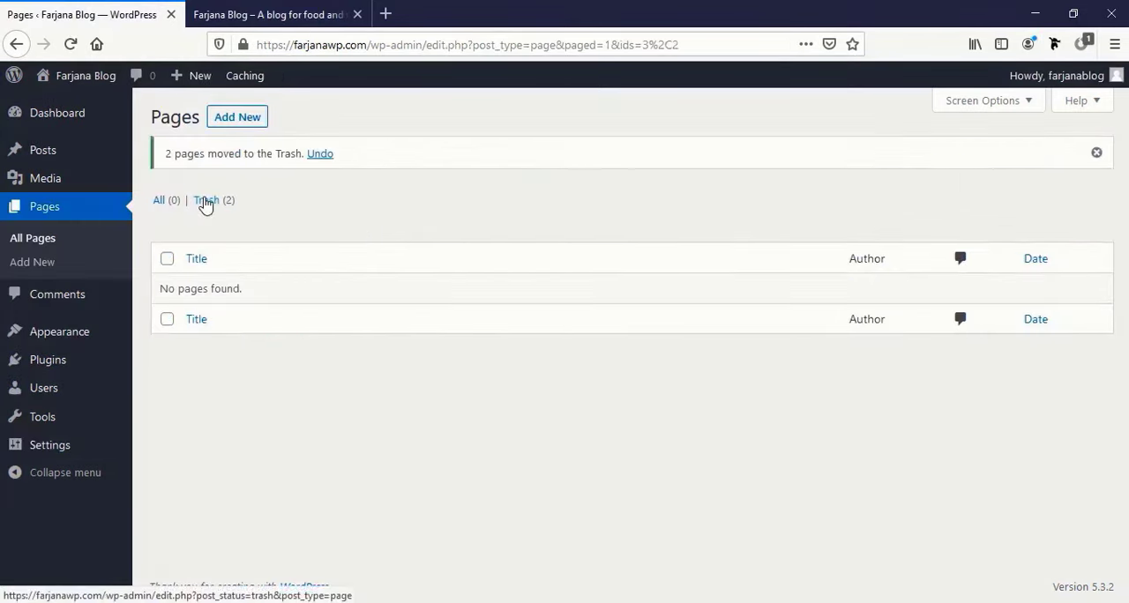
pyautogui.click(206, 202)
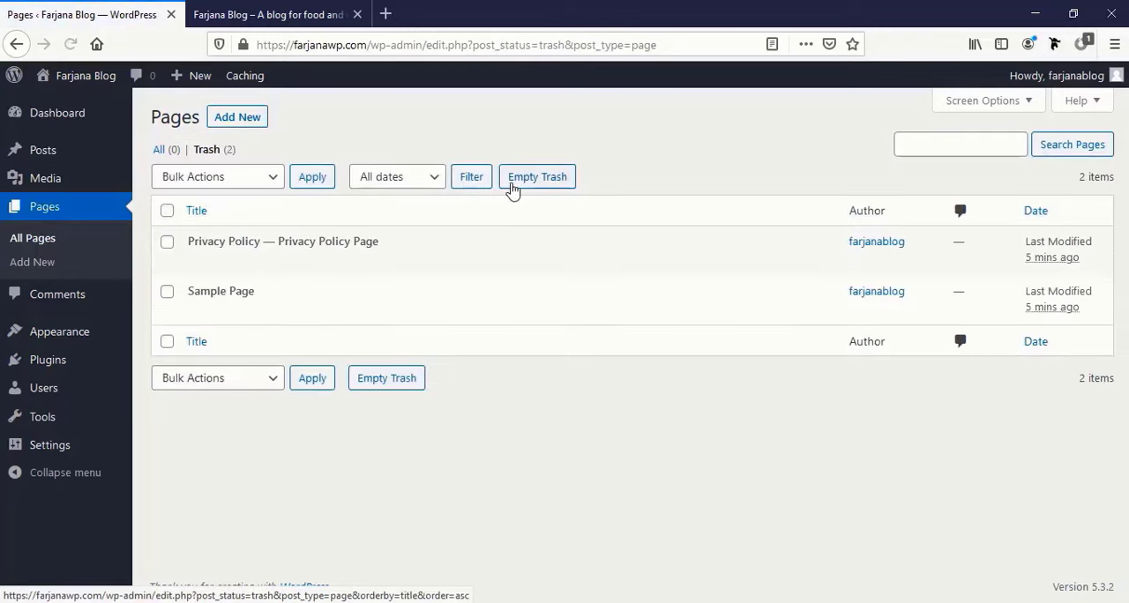
pyautogui.click(518, 187)
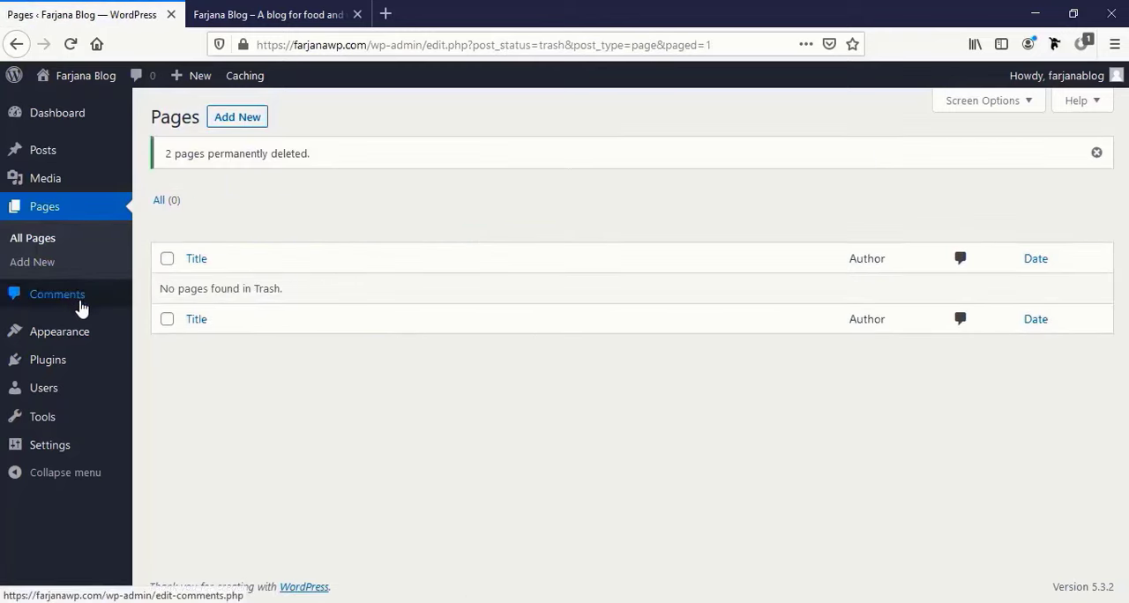
# Check the comments list, then save the Reading settings with search engines discouraged from indexing the site.
pyautogui.click(79, 298)
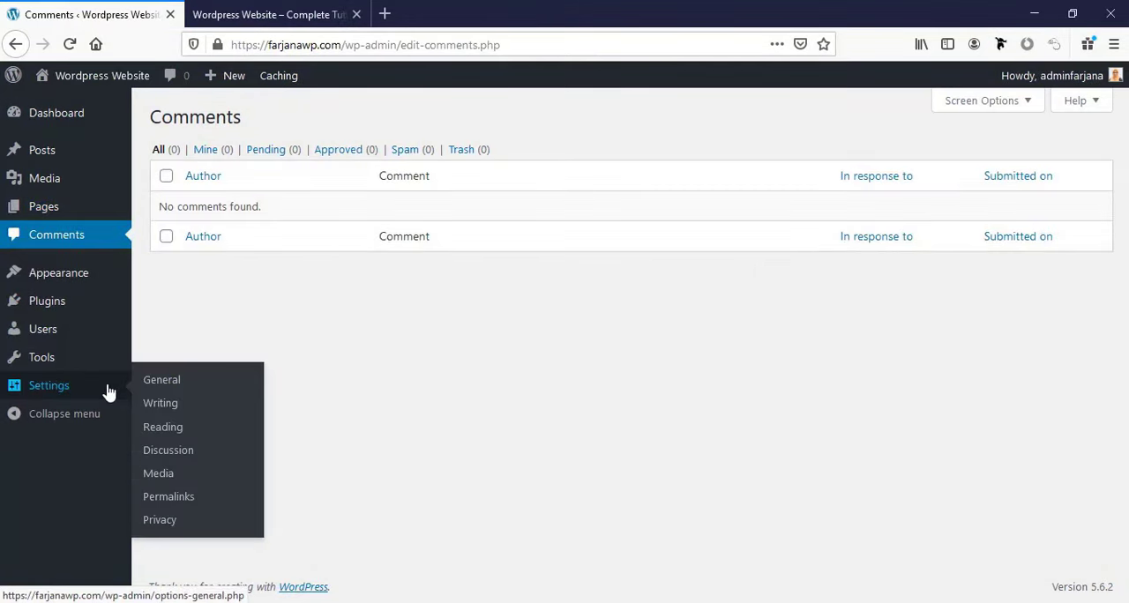
pyautogui.click(108, 391)
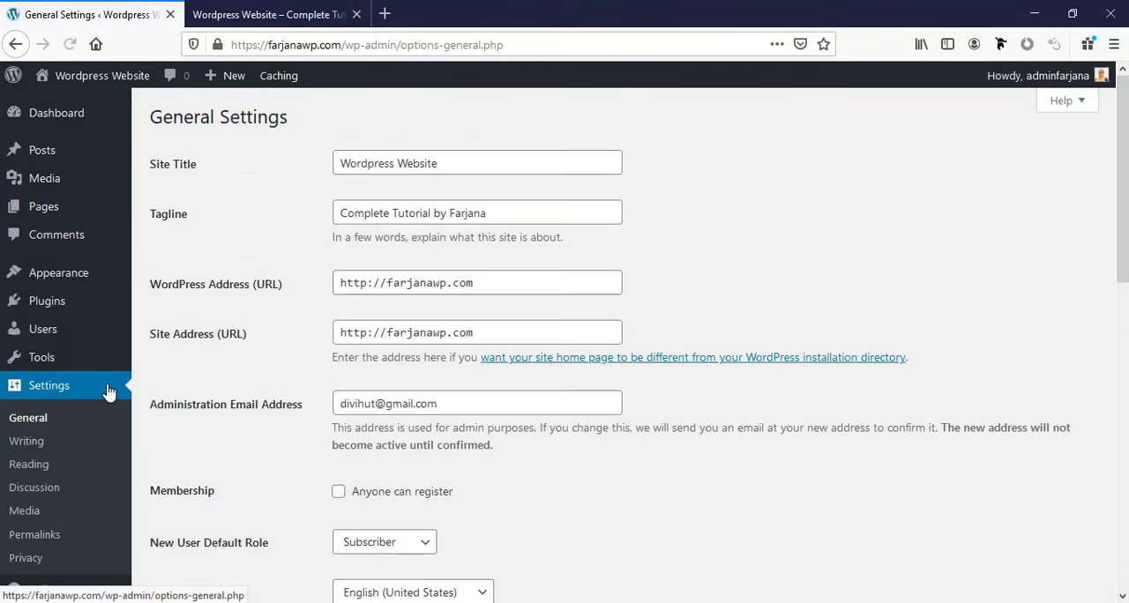
pyautogui.click(42, 467)
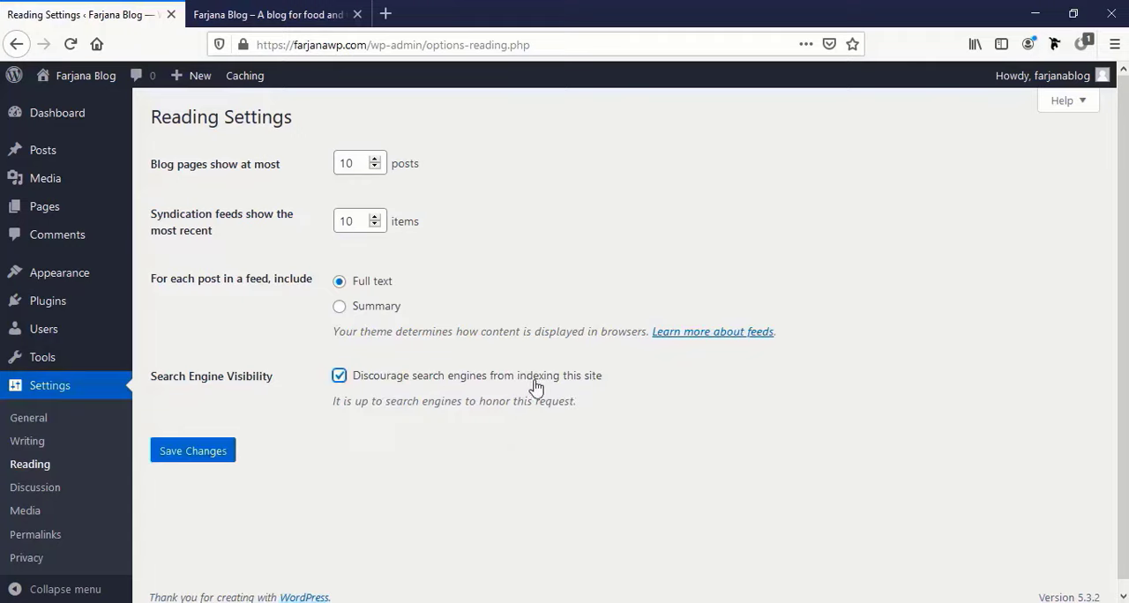
pyautogui.click(181, 455)
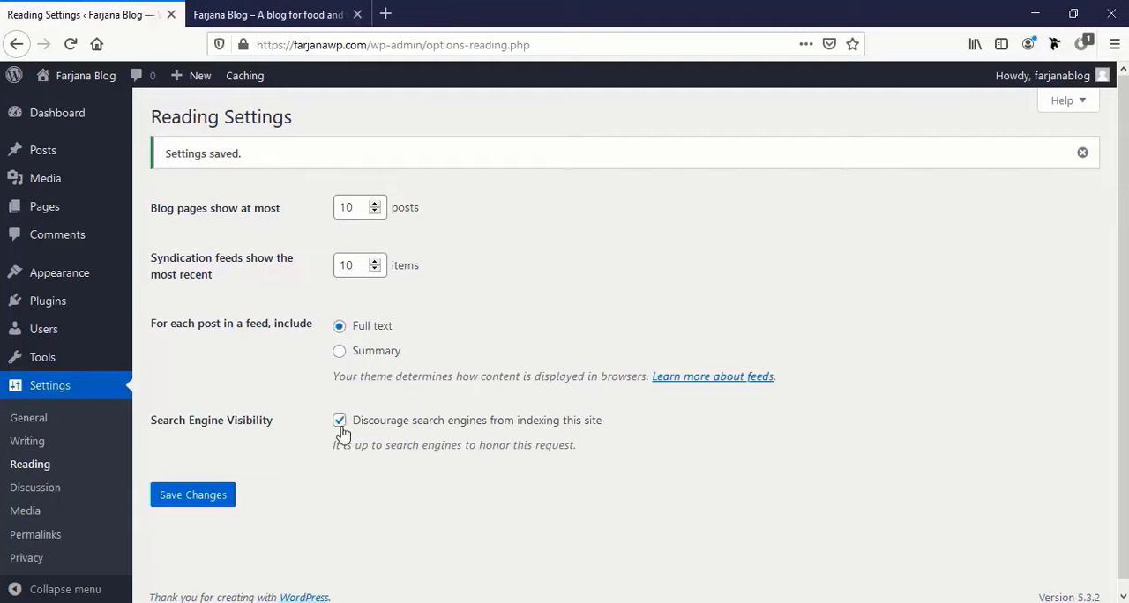
# Set the site's permalink structure to Post name and save the permalink settings.
pyautogui.click(42, 542)
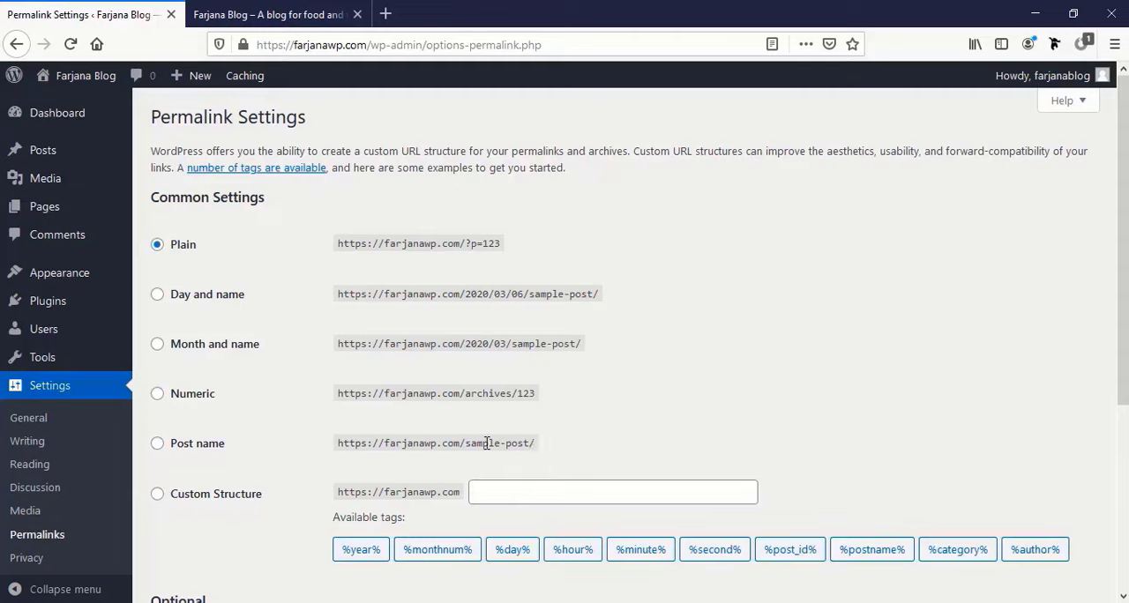
pyautogui.click(158, 445)
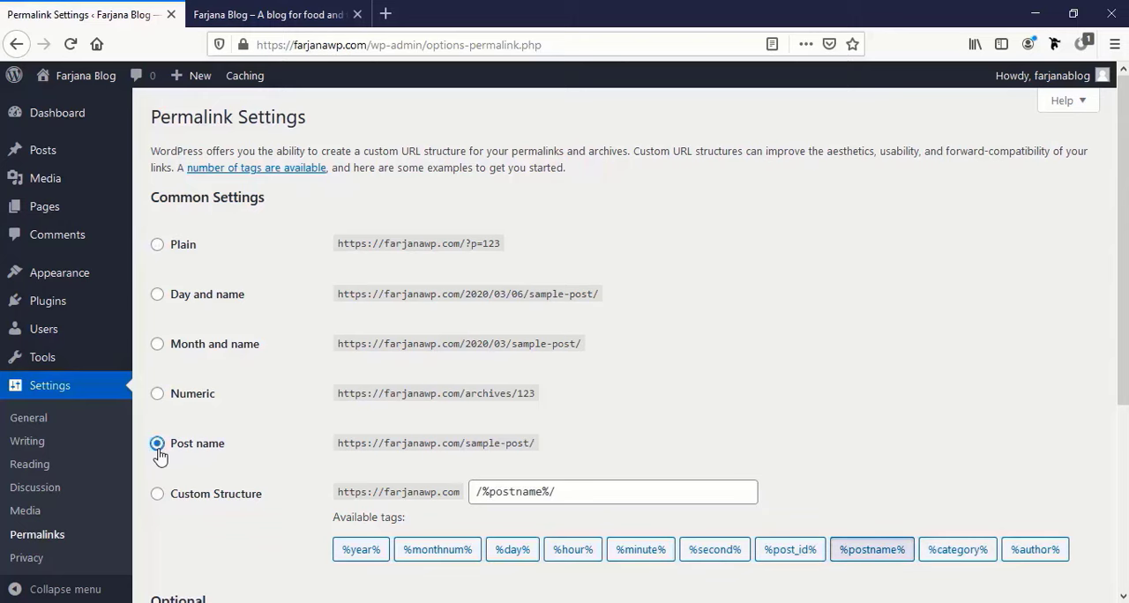
pyautogui.scroll(-5, 160, 454)
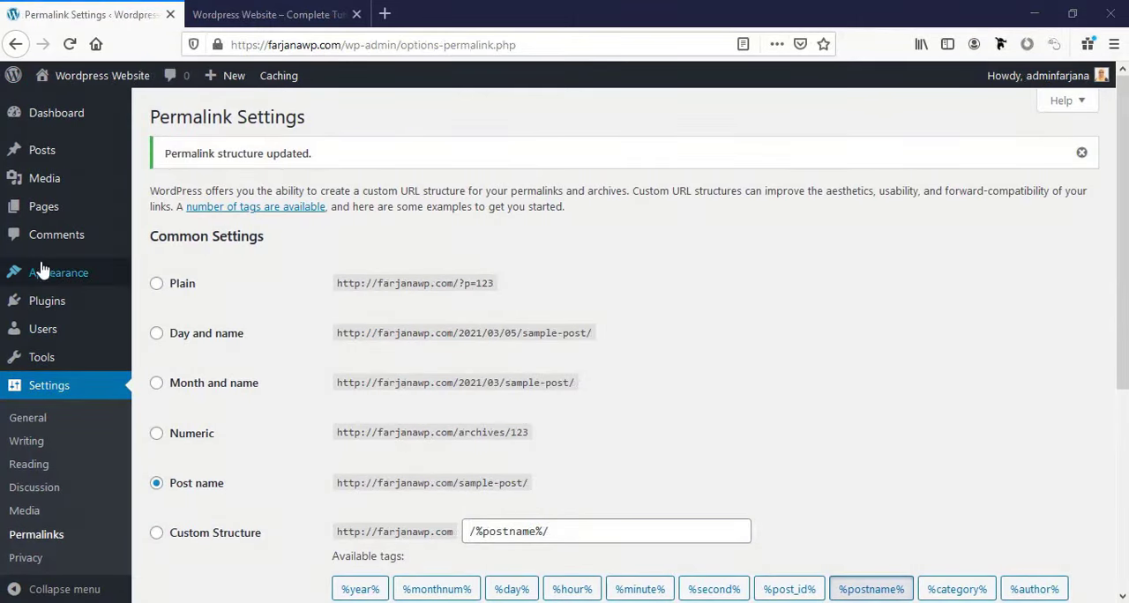
# Open the installed themes and activate the Sinatra theme.
pyautogui.moveTo(56, 275)
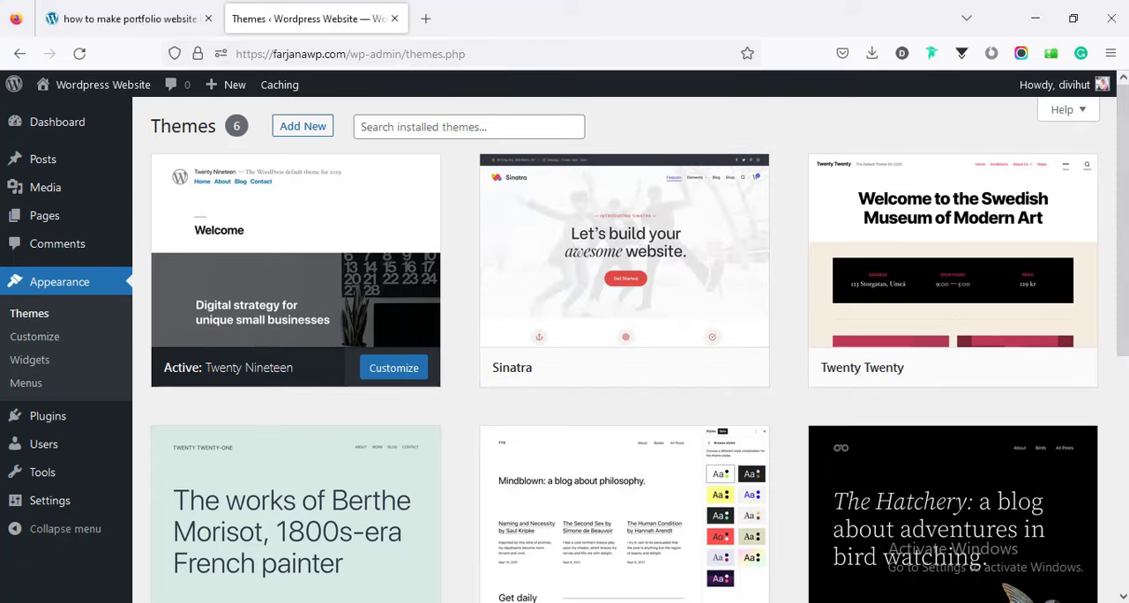
pyautogui.click(461, 124)
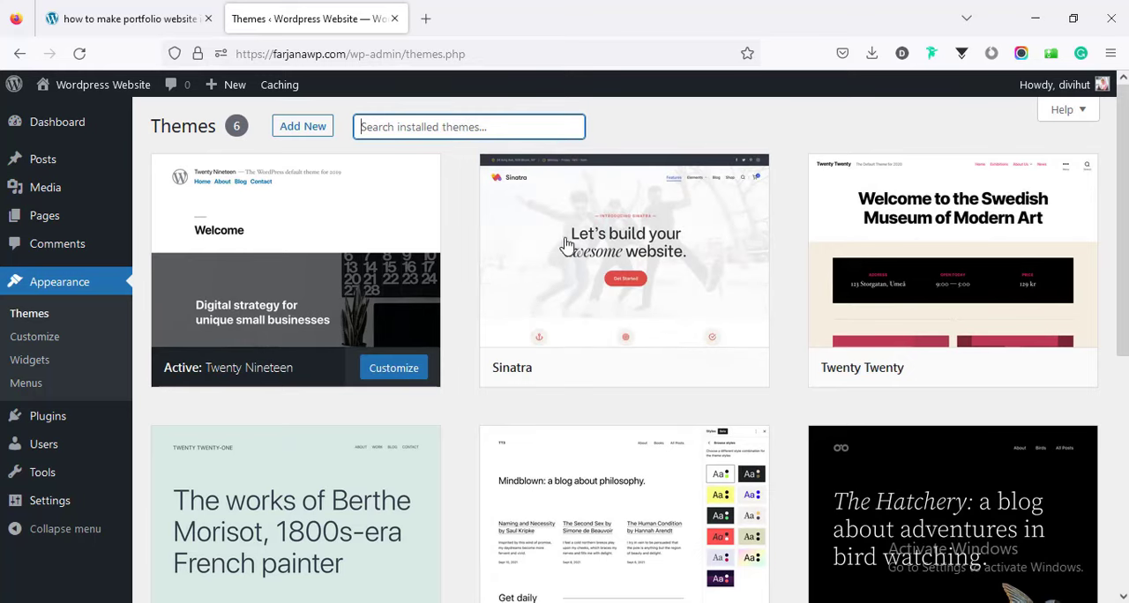
pyautogui.moveTo(585, 290)
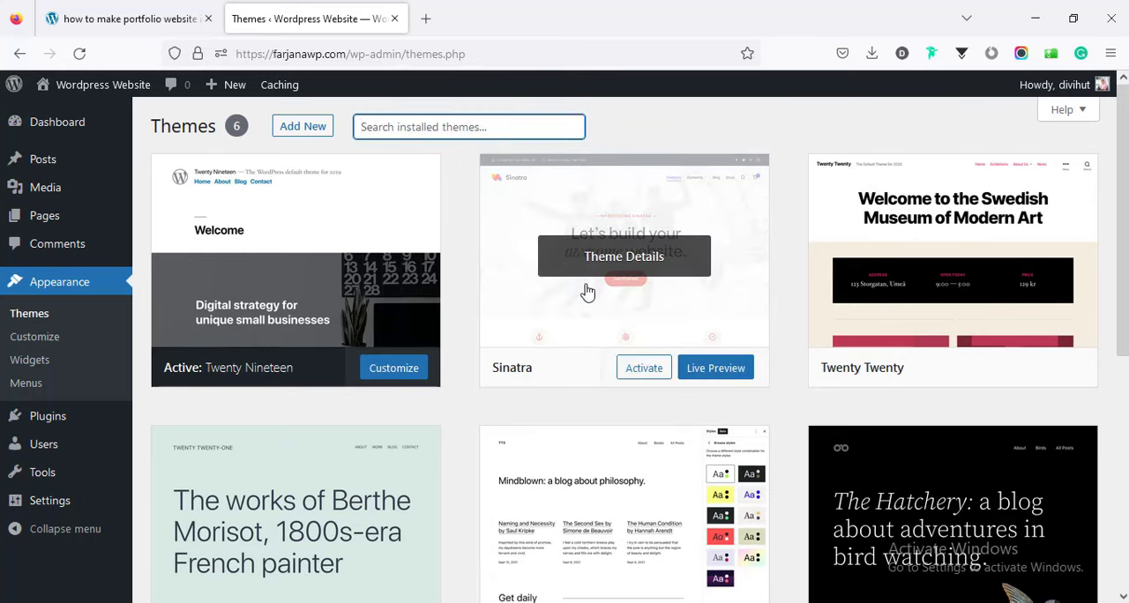
pyautogui.click(640, 368)
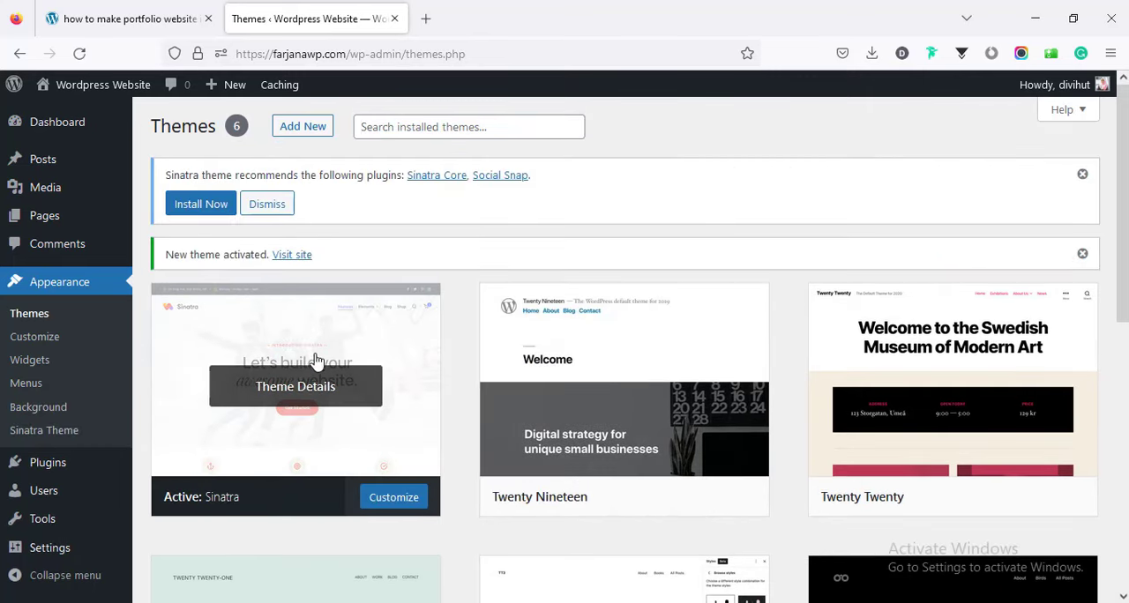
# Check the plugin list in the portfolio website guide, then open the site's plugin directory for adding new plugins.
pyautogui.click(164, 18)
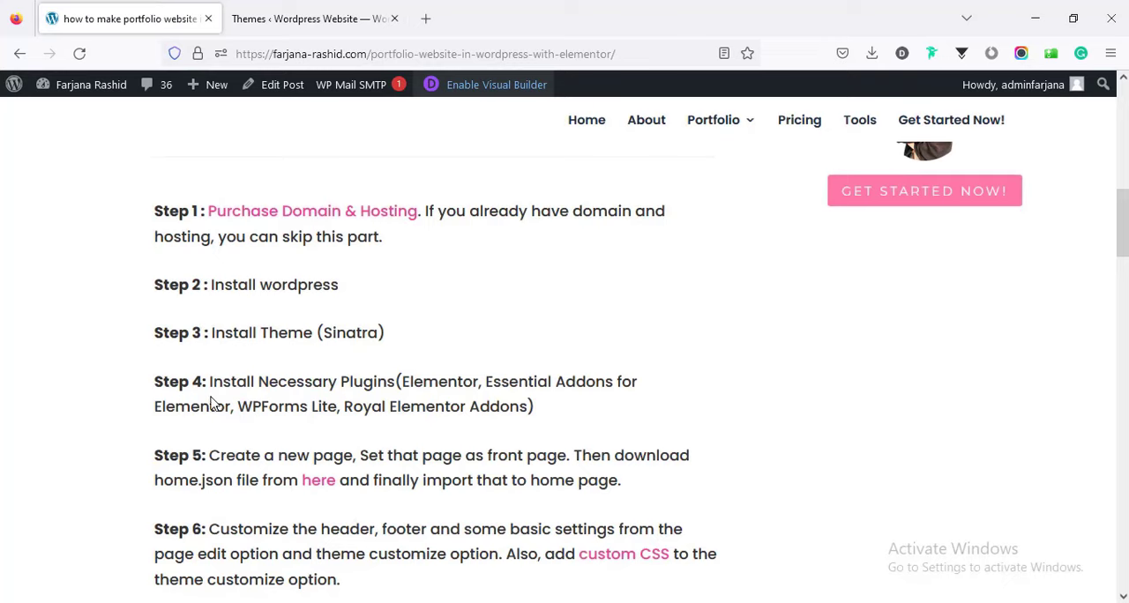
pyautogui.click(312, 7)
pyautogui.moveTo(86, 475)
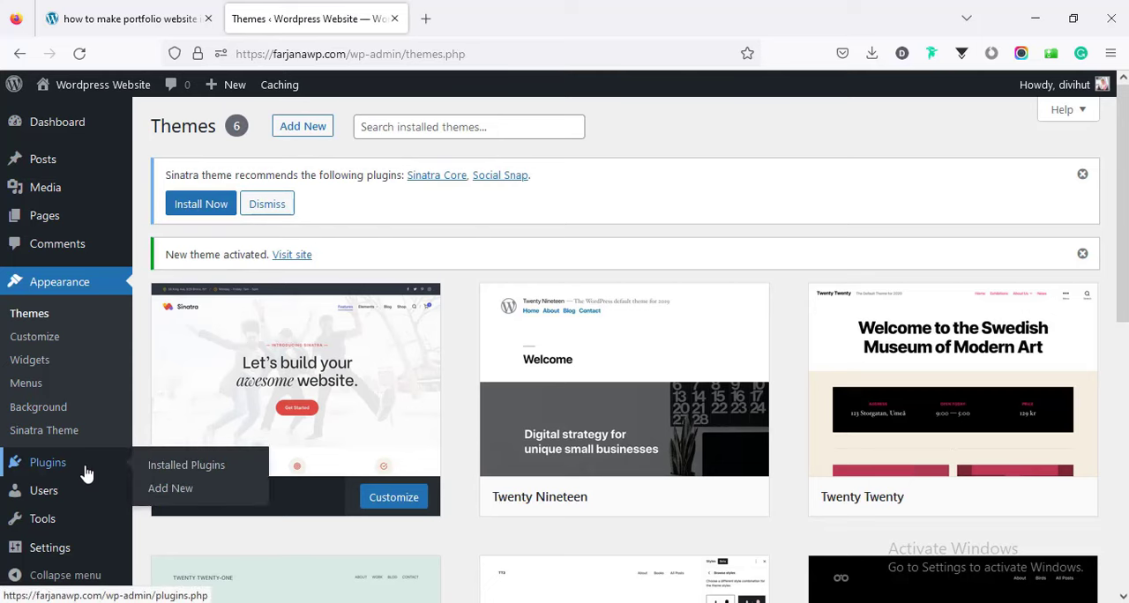
pyautogui.click(162, 492)
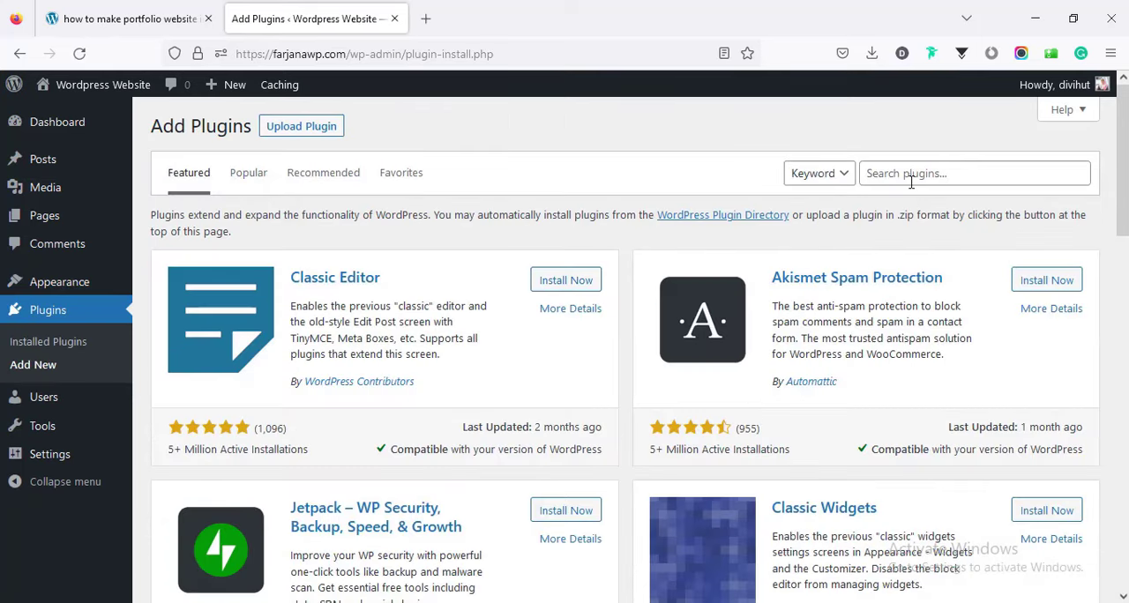
pyautogui.click(912, 182)
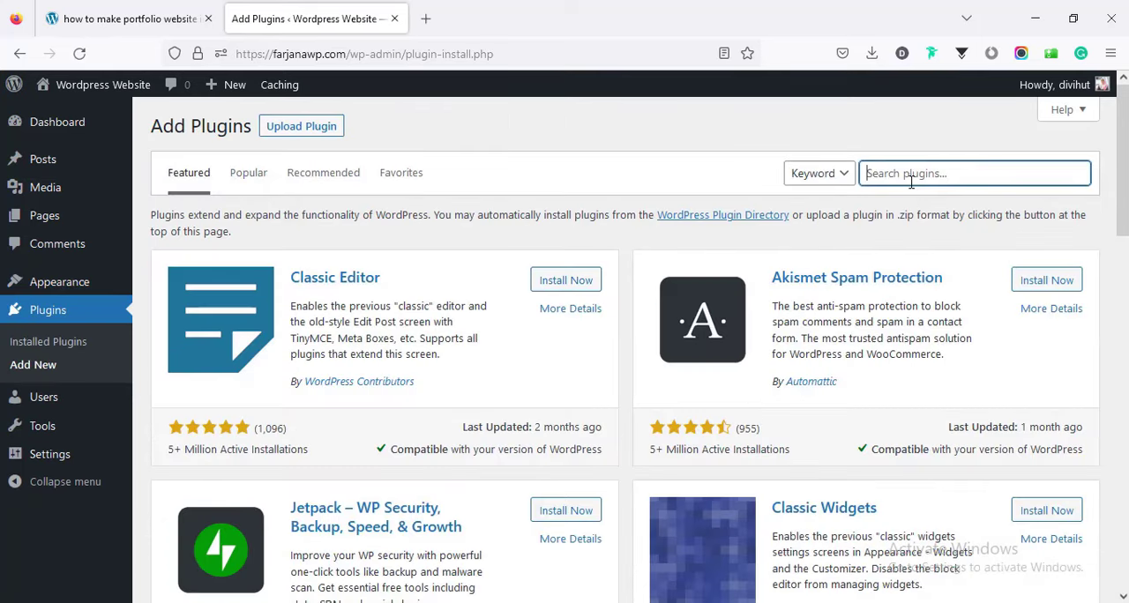
# Copy the name Elementor from the guide, search the plugin directory for it and install Elementor Website Builder.
pyautogui.click(159, 18)
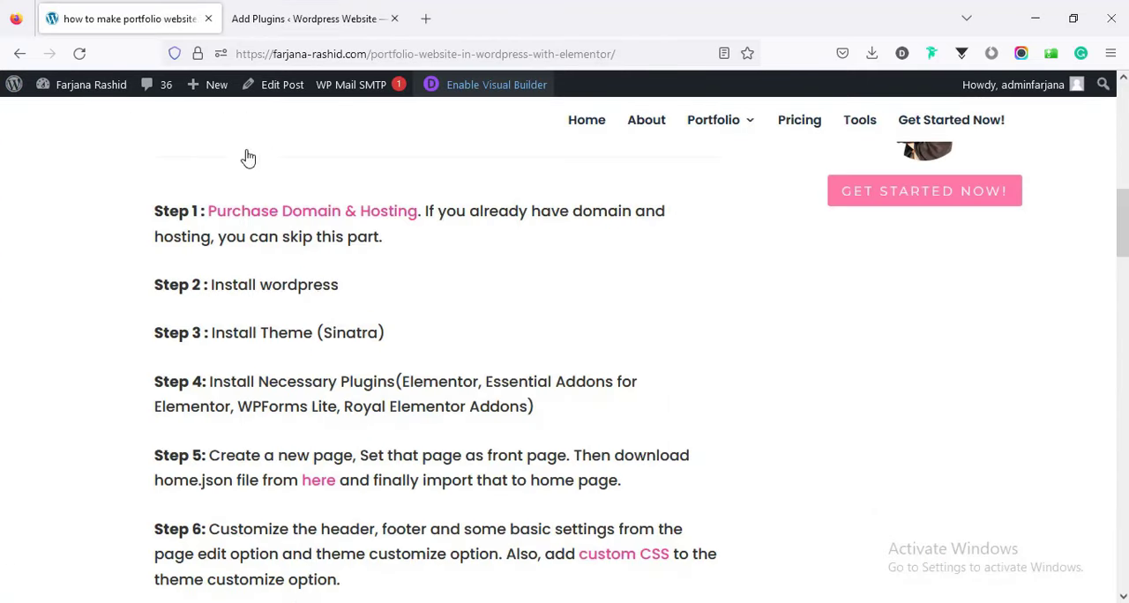
pyautogui.doubleClick(425, 382)
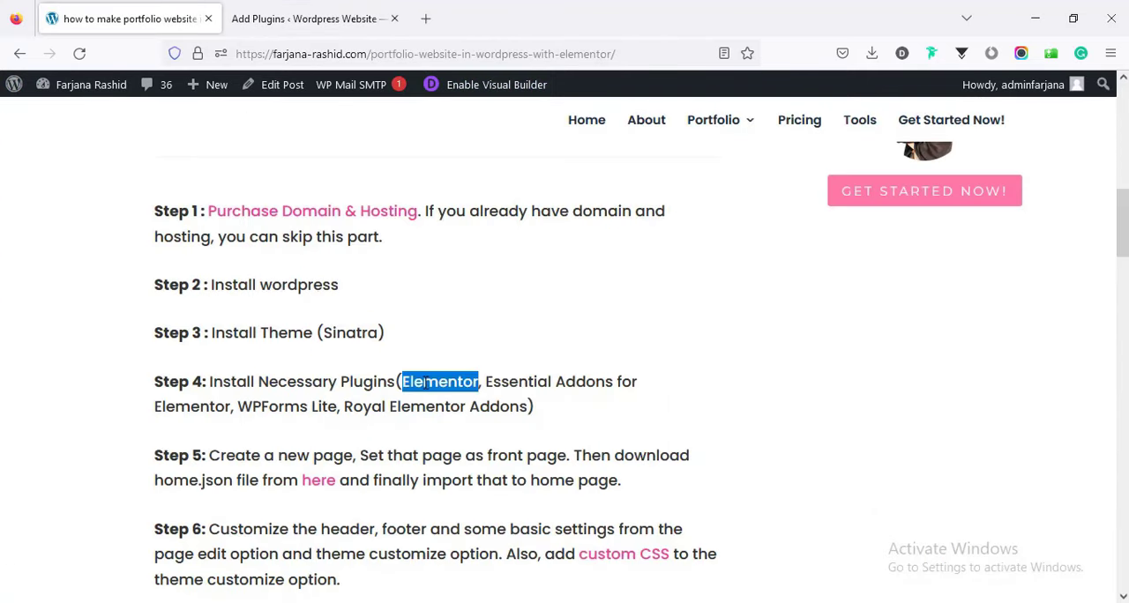
pyautogui.rightClick(425, 382)
pyautogui.click(446, 398)
pyautogui.click(370, 17)
pyautogui.rightClick(891, 178)
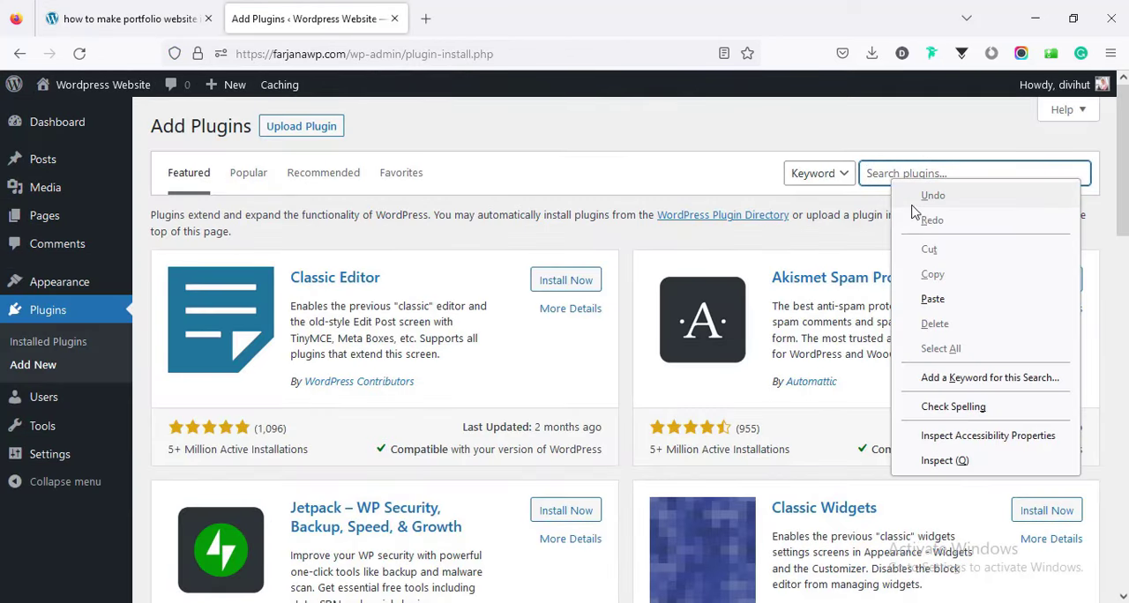
pyautogui.click(935, 300)
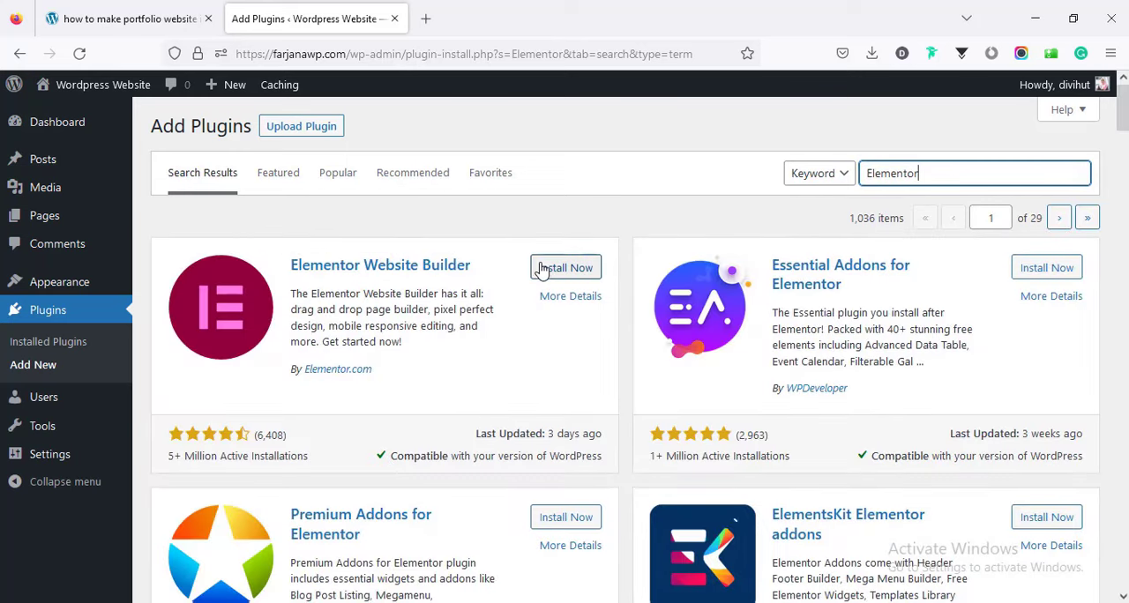
pyautogui.click(544, 269)
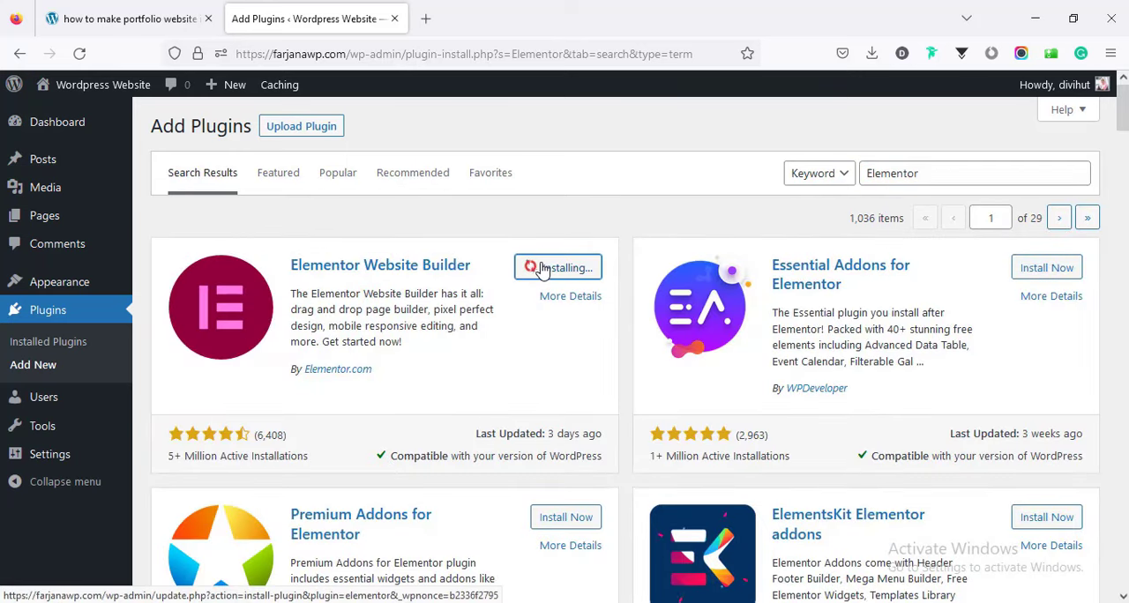
# Check the guide for the next required plugin and install Essential Addons for Elementor from the same search results.
pyautogui.click(123, 17)
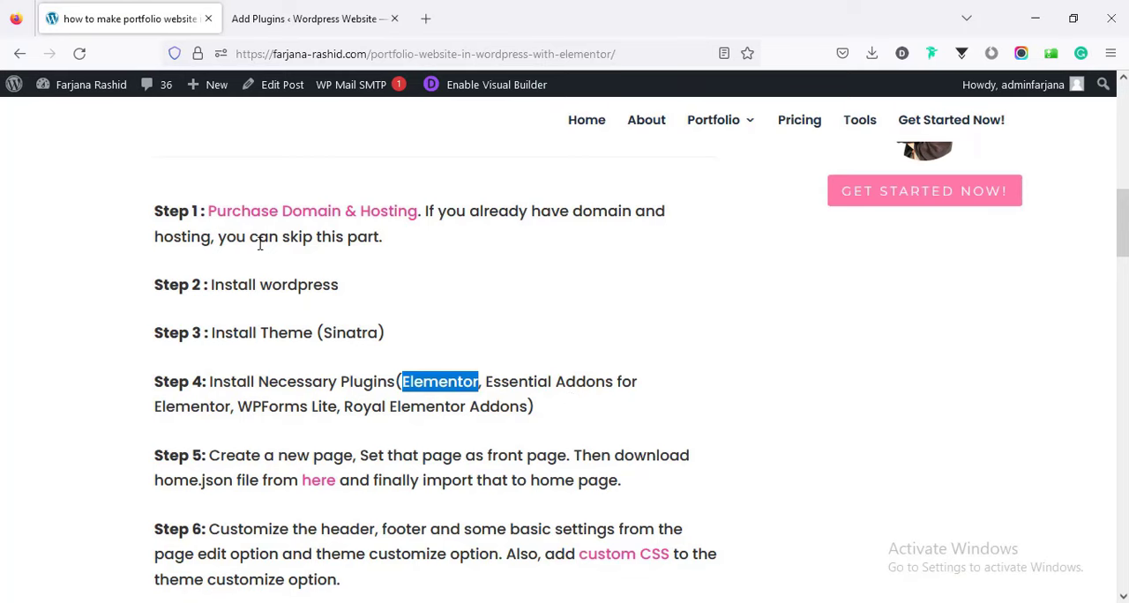
pyautogui.click(297, 20)
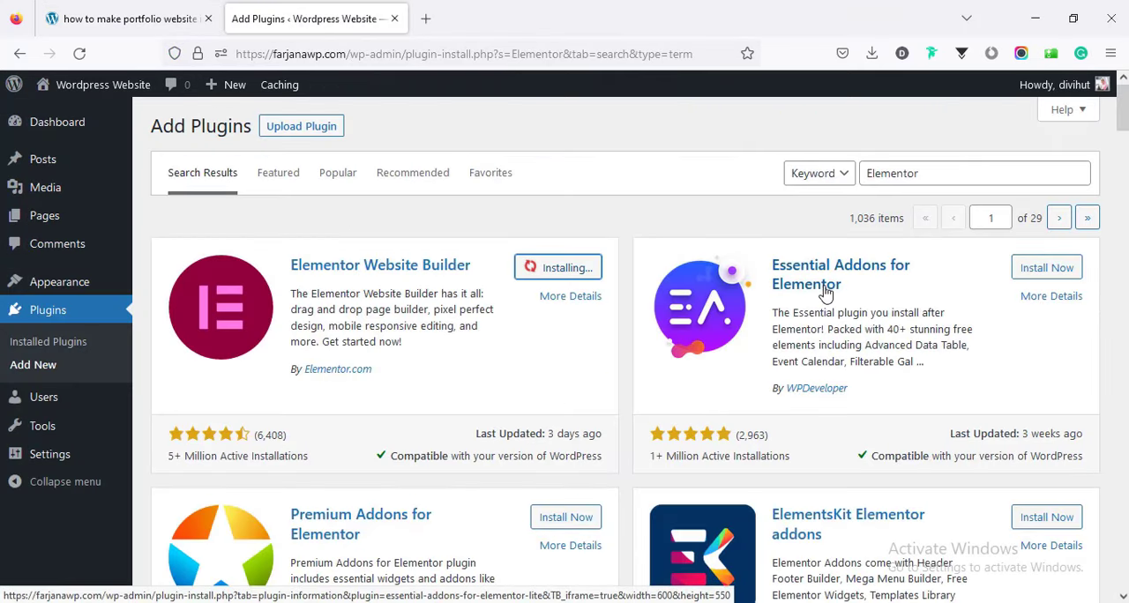
pyautogui.click(1039, 273)
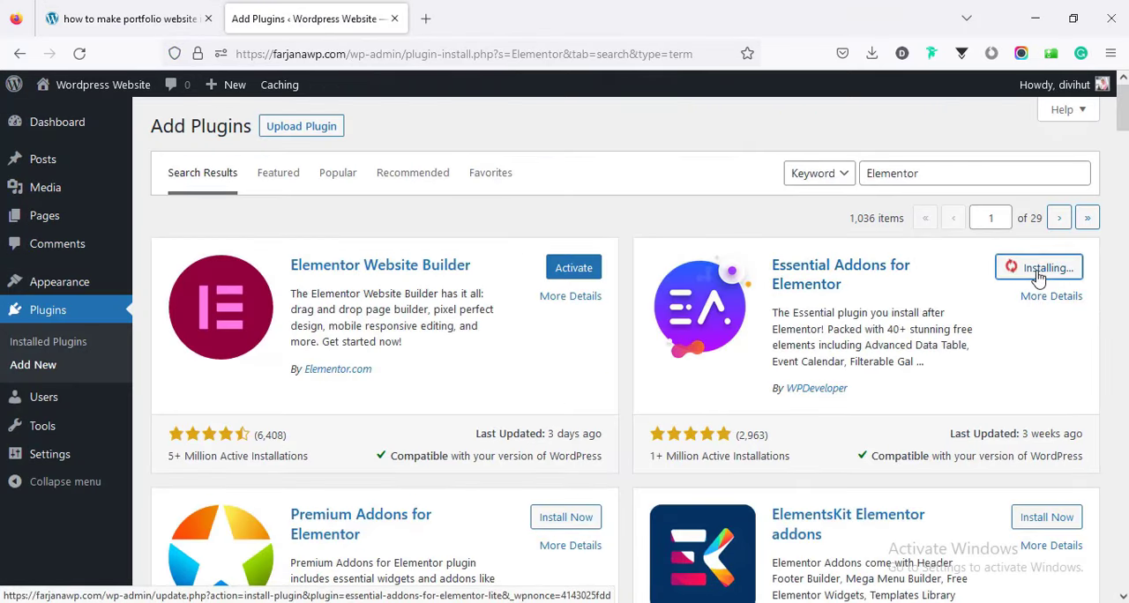
# Copy "WPForms Lite" from the guide, search the plugin directory for it and install Contact Form by WPForms.
pyautogui.click(137, 10)
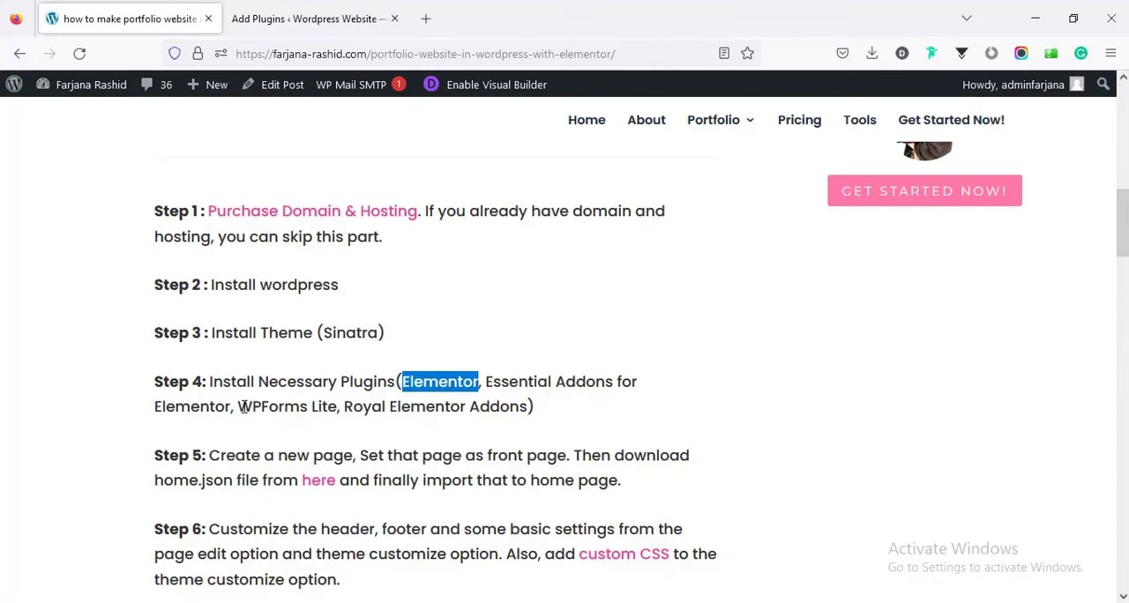
pyautogui.moveTo(240, 407); pyautogui.dragTo(339, 409)
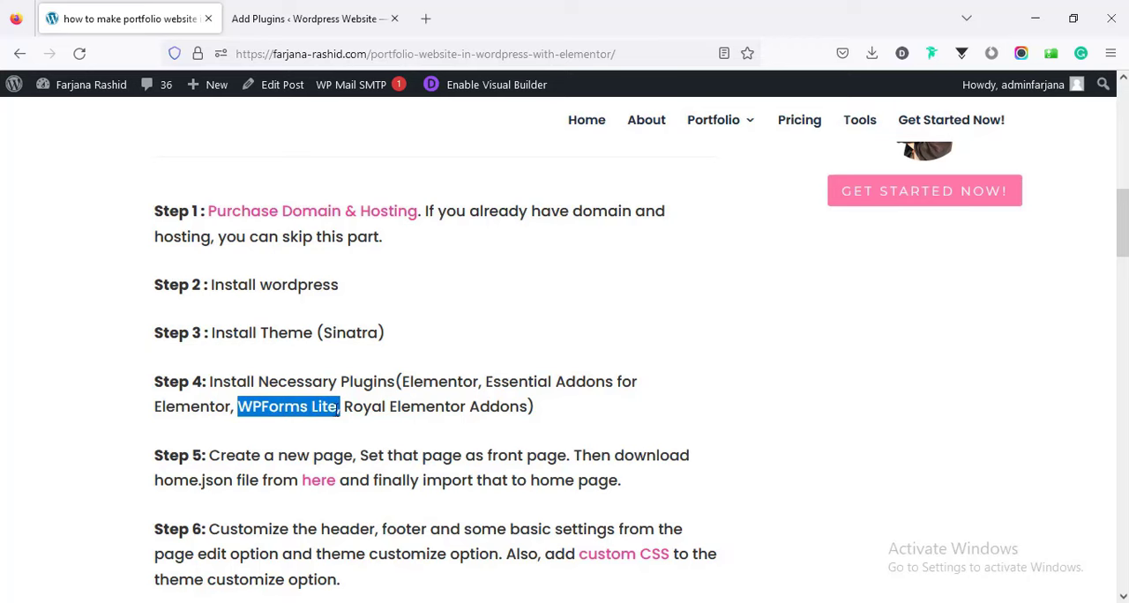
pyautogui.rightClick(314, 412)
pyautogui.click(333, 430)
pyautogui.click(332, 27)
pyautogui.tripleClick(970, 173)
pyautogui.hotkey('ctrl', 'v')
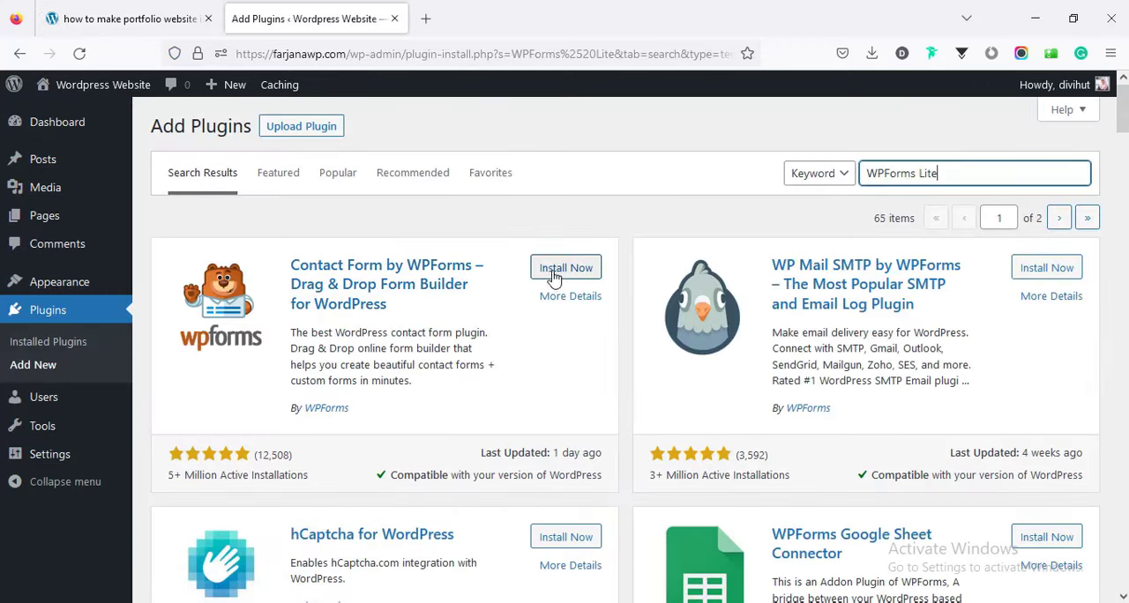
pyautogui.click(550, 275)
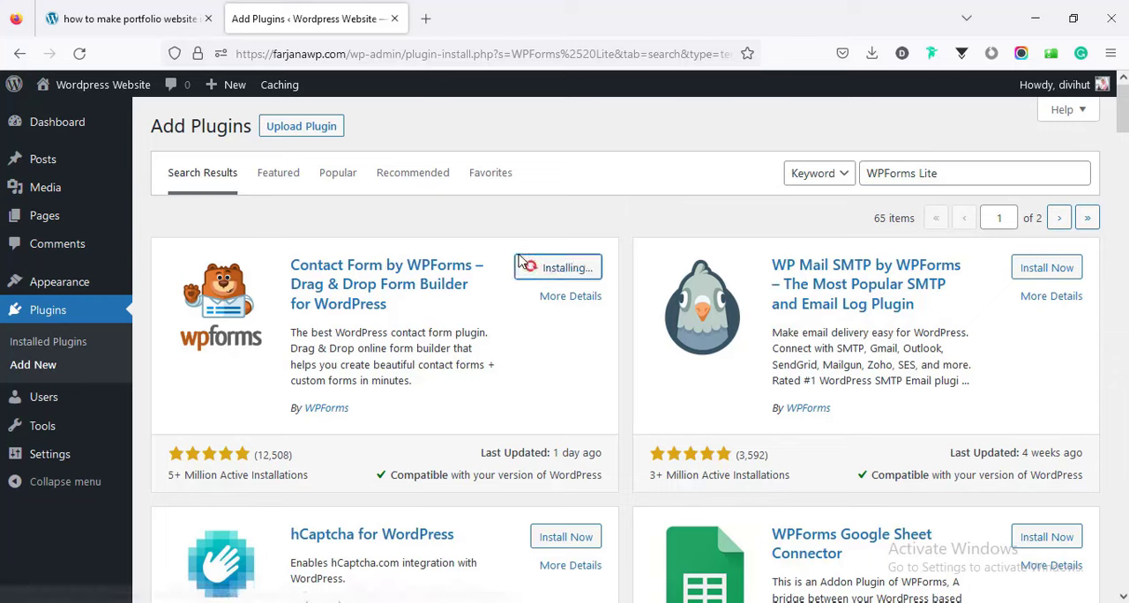
# Copy "Royal Elementor Addons" from the guide, search the plugin directory for it and install that plugin.
pyautogui.click(134, 7)
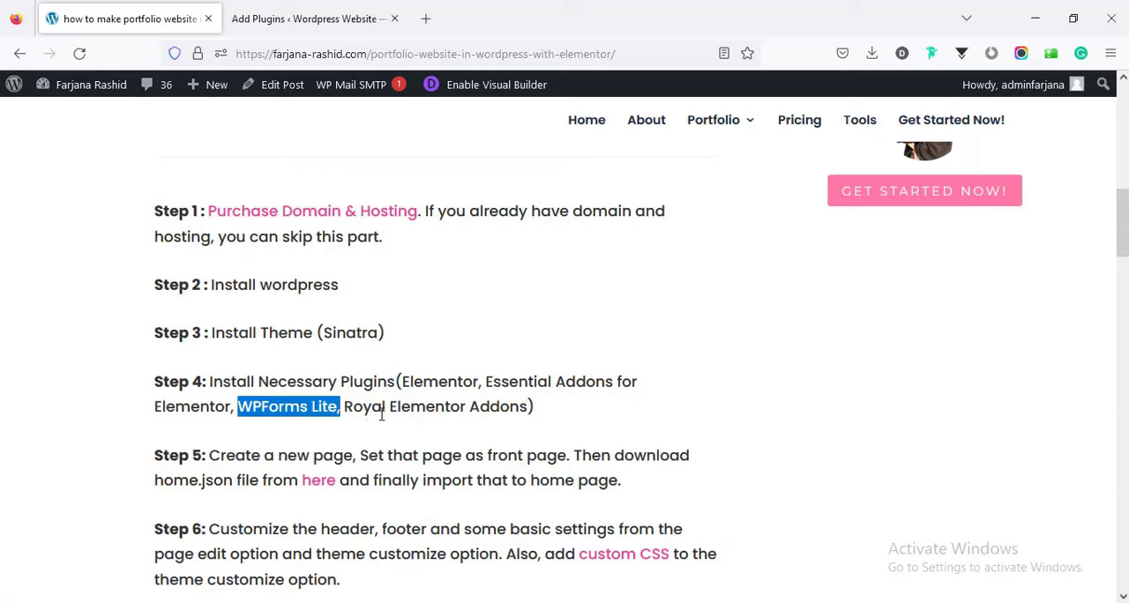
pyautogui.moveTo(345, 407); pyautogui.dragTo(528, 407)
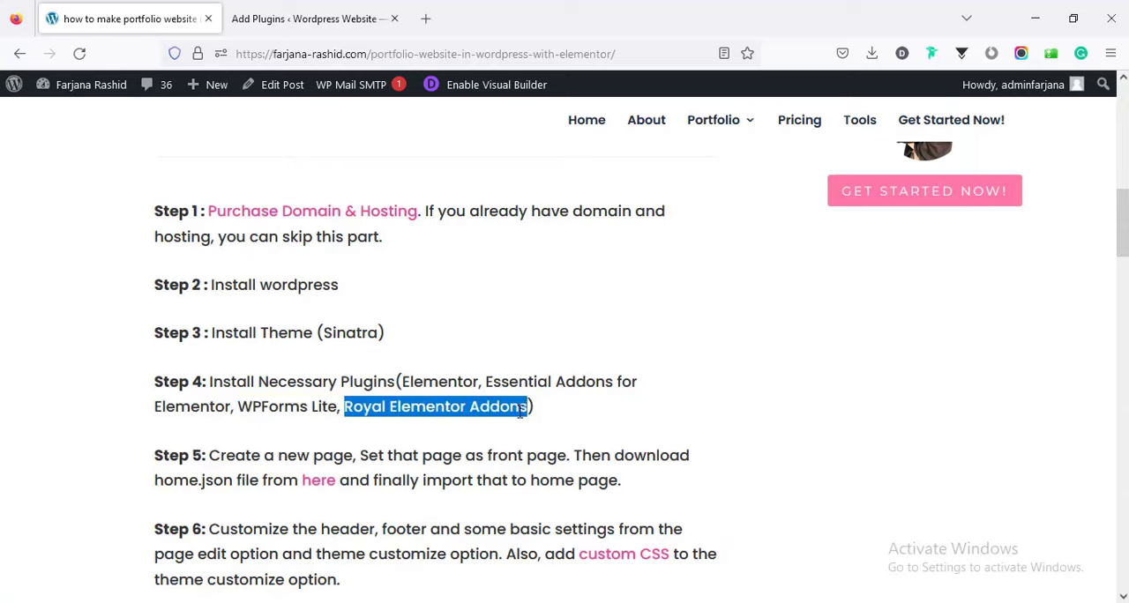
pyautogui.rightClick(489, 415)
pyautogui.click(510, 431)
pyautogui.click(294, 34)
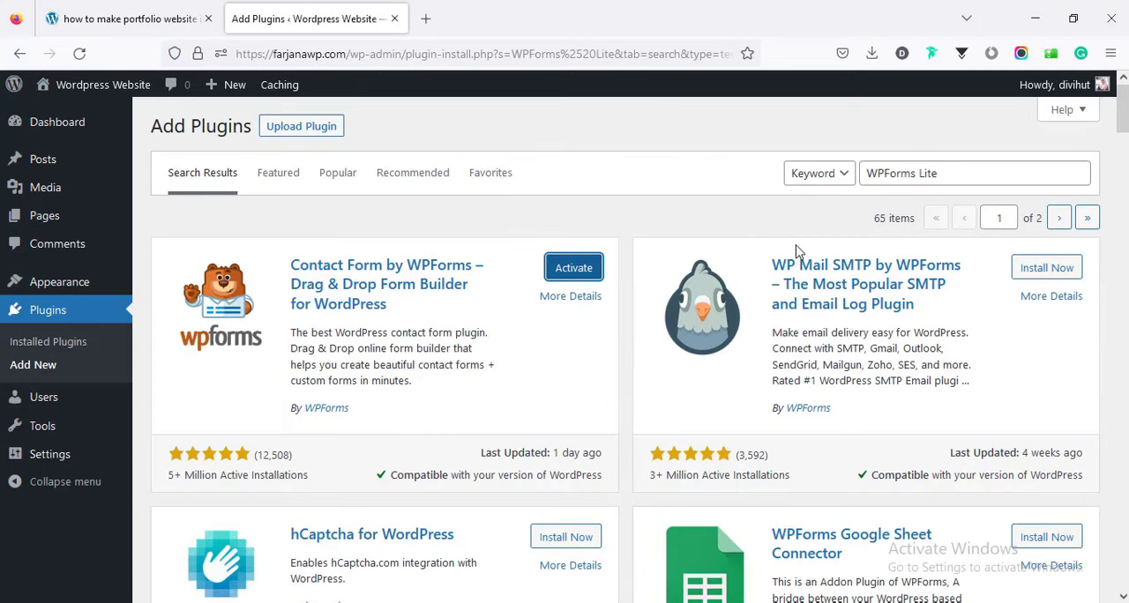
pyautogui.tripleClick(883, 172)
pyautogui.hotkey('ctrl', 'v')
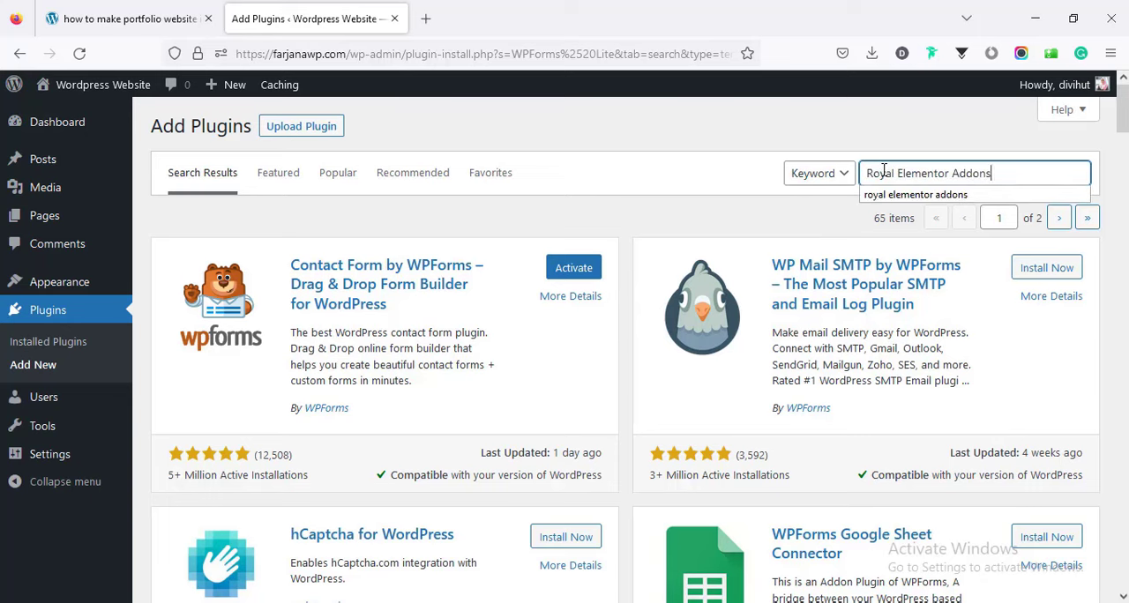
pyautogui.press('Return')
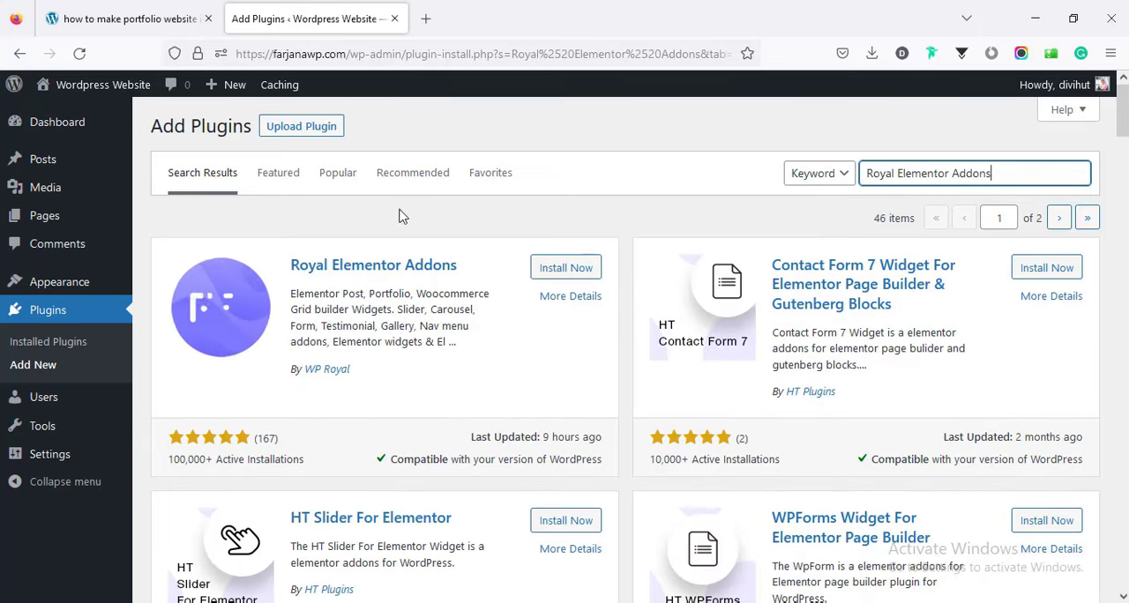
pyautogui.click(554, 269)
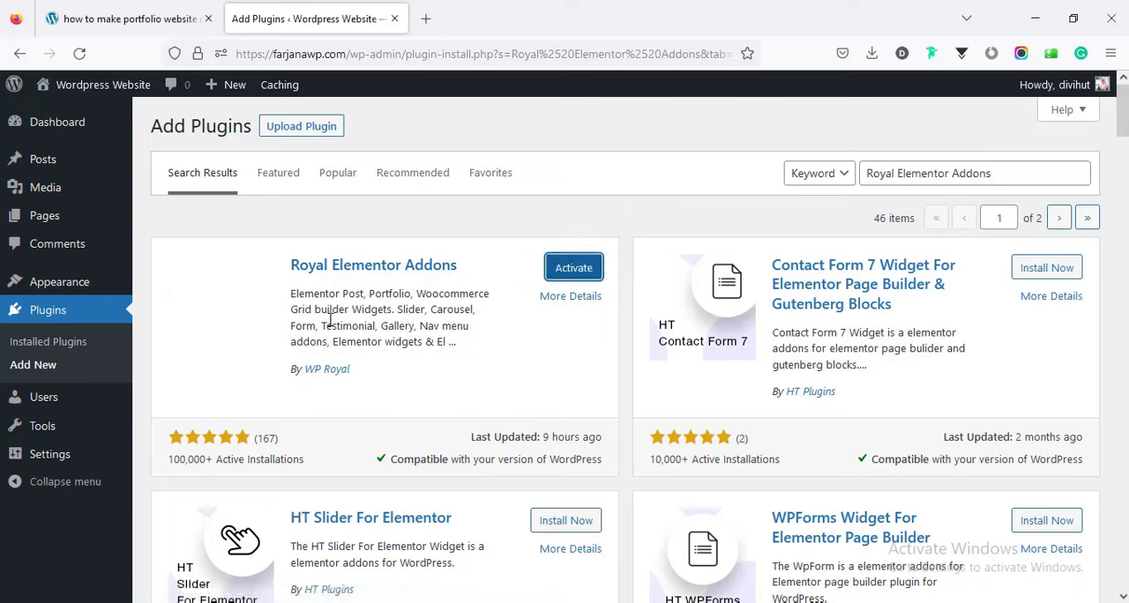
# Select all of the installed plugins and activate them with a bulk action.
pyautogui.click(72, 346)
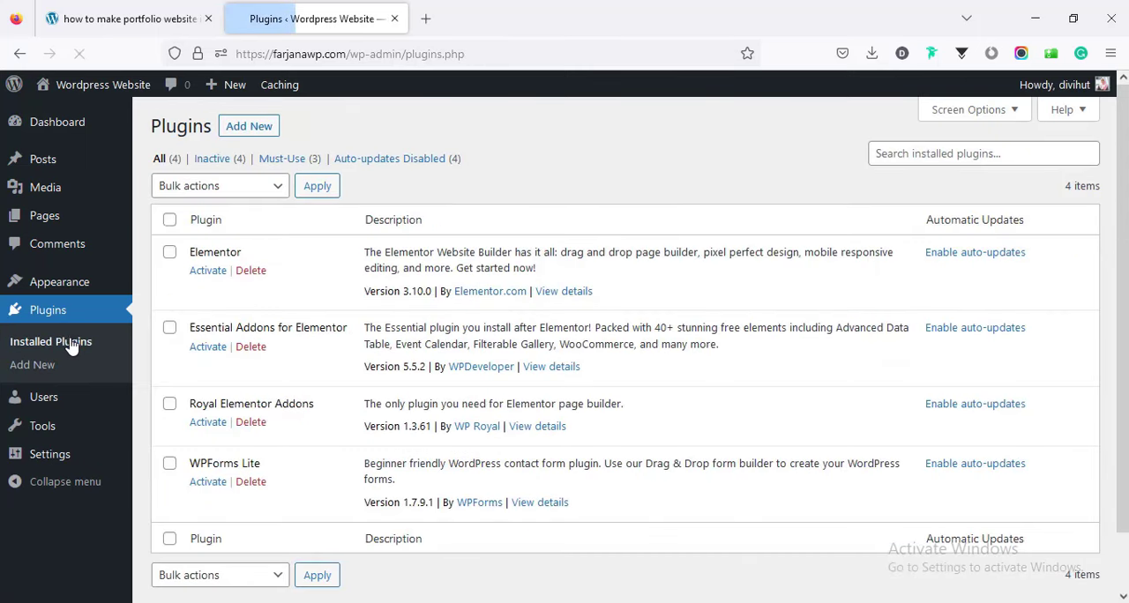
pyautogui.click(169, 220)
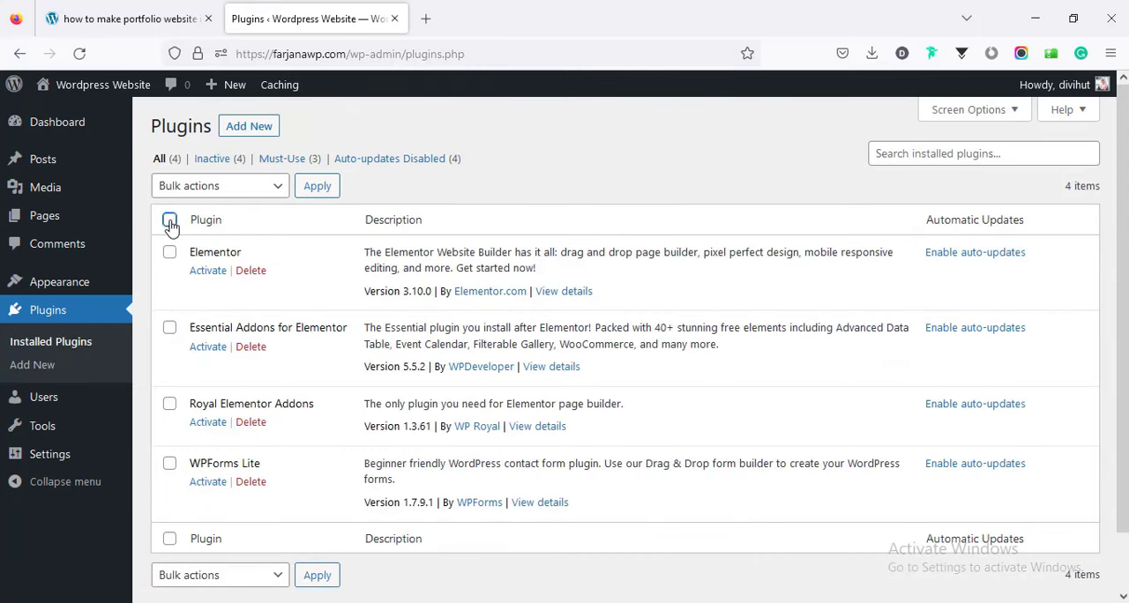
pyautogui.click(216, 189)
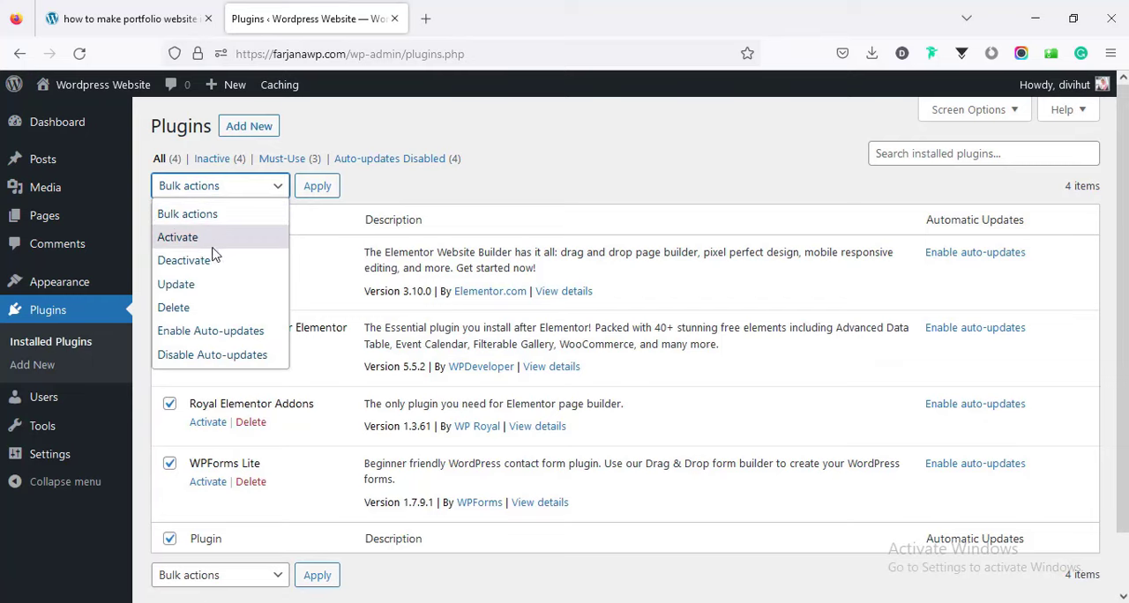
pyautogui.click(211, 239)
pyautogui.click(317, 188)
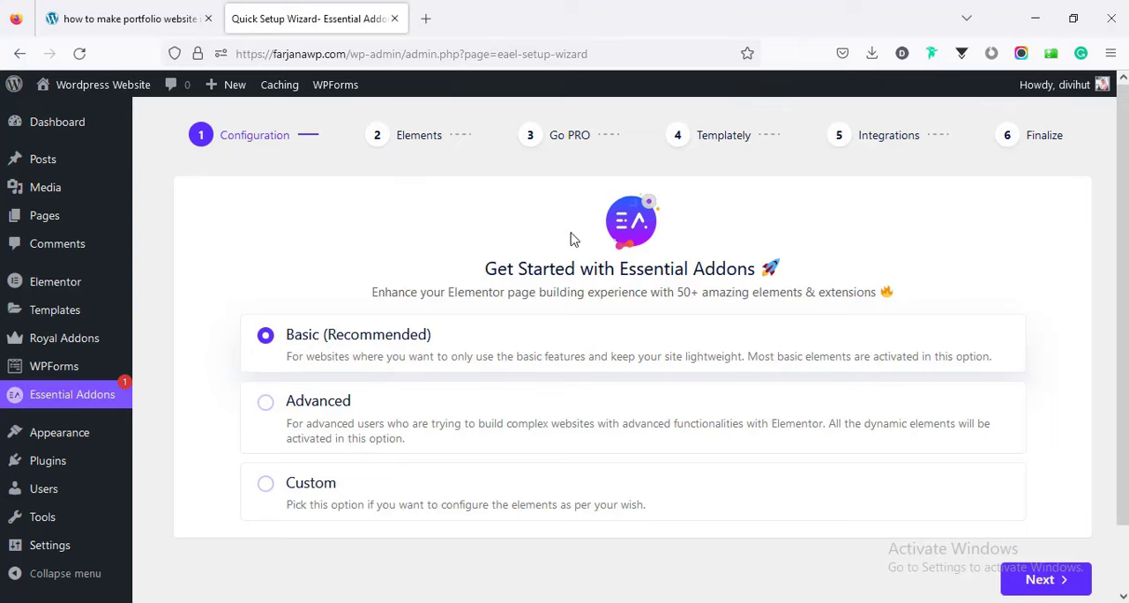
# Keep the Basic configuration in the Essential Addons setup wizard, expand the full elements list and enable the WPForms element.
pyautogui.click(1052, 584)
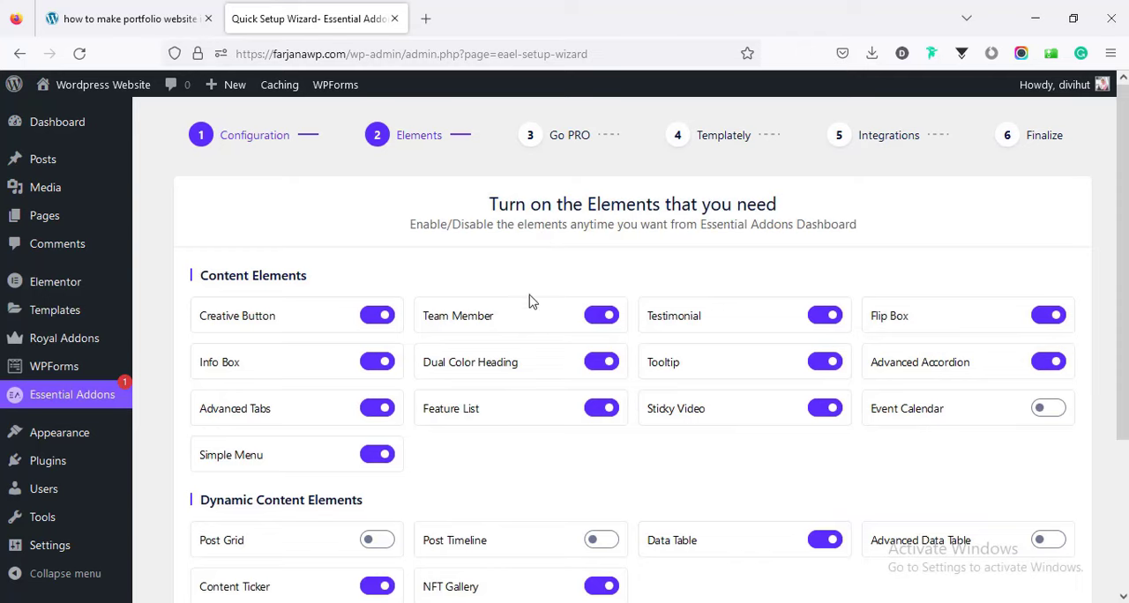
pyautogui.scroll(-3, 693, 364)
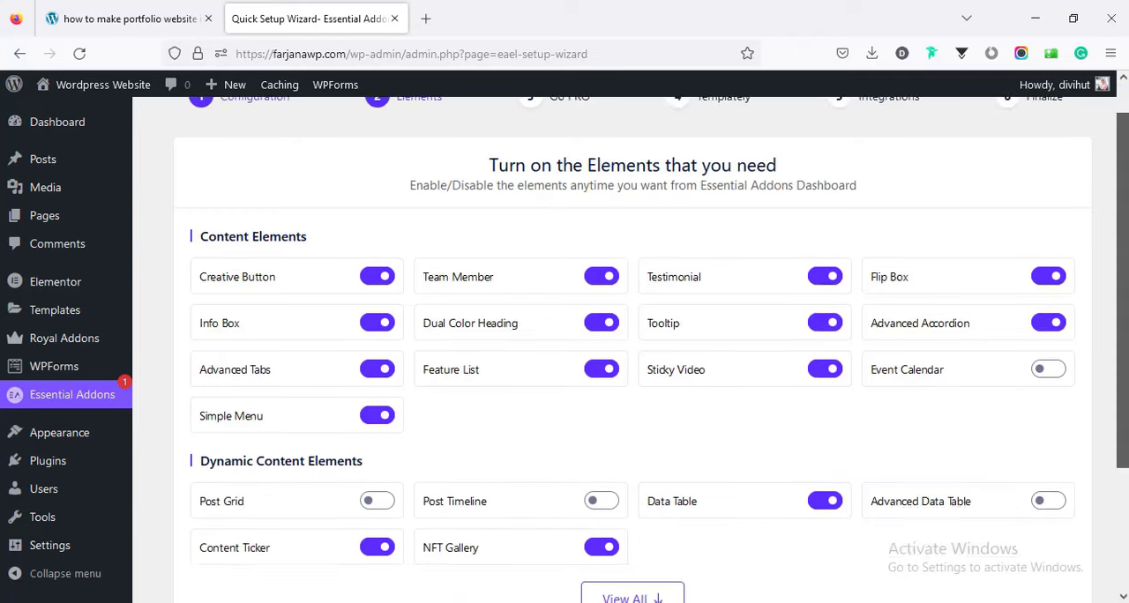
pyautogui.scroll(3, 1125, 412)
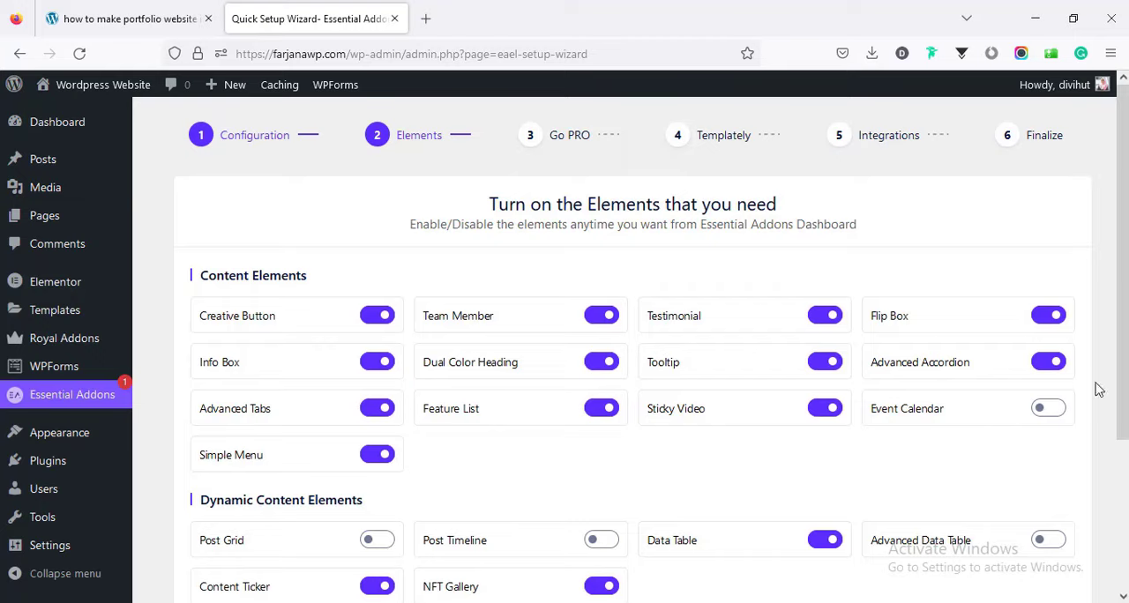
pyautogui.scroll(-3, 1099, 389)
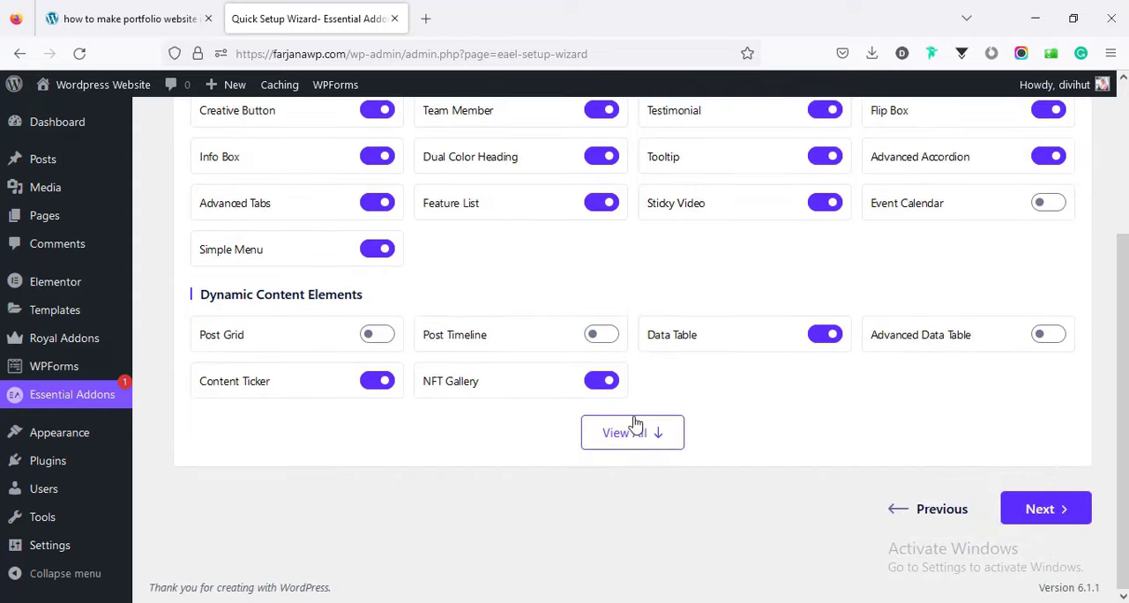
pyautogui.click(647, 436)
pyautogui.click(603, 246)
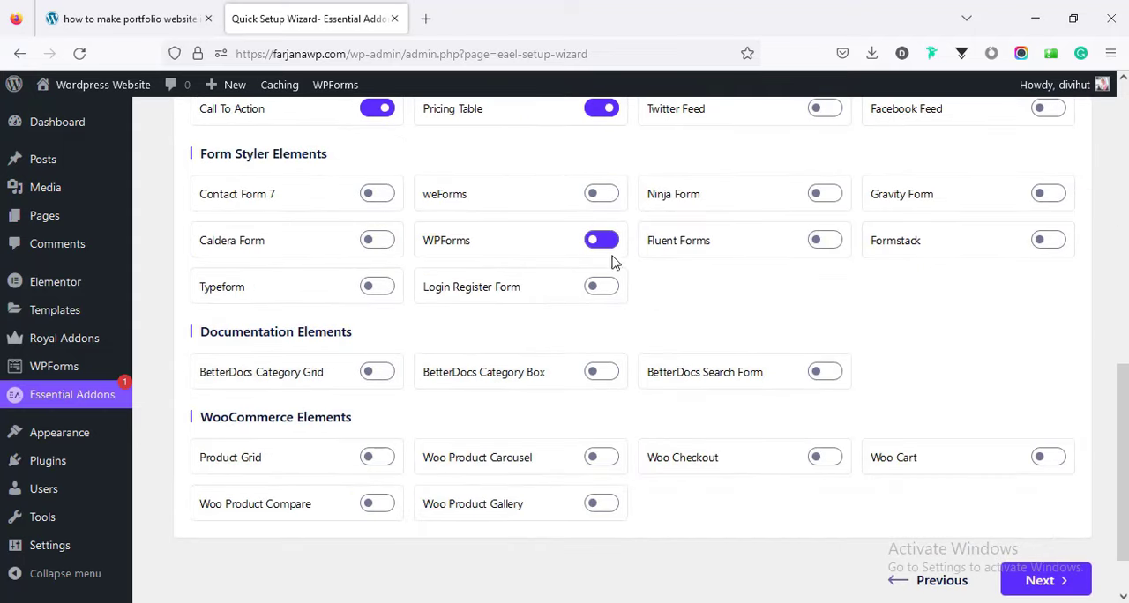
# Disable the Call To Action, Progress Bar, Countdown, Fancy Text and Image Accordion elements.
pyautogui.scroll(5, 682, 336)
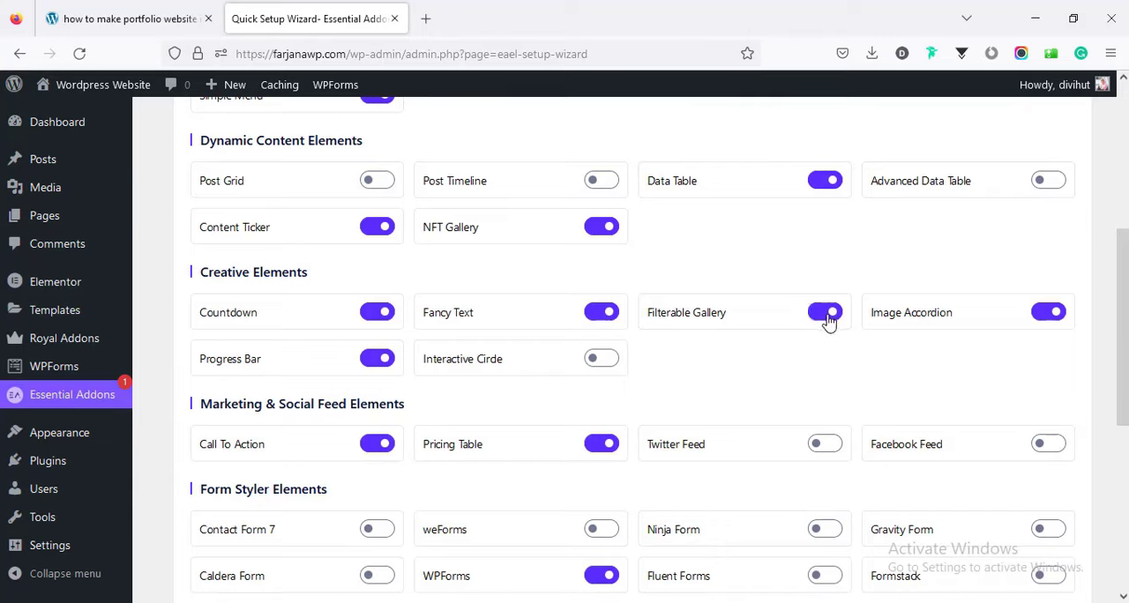
pyautogui.click(372, 449)
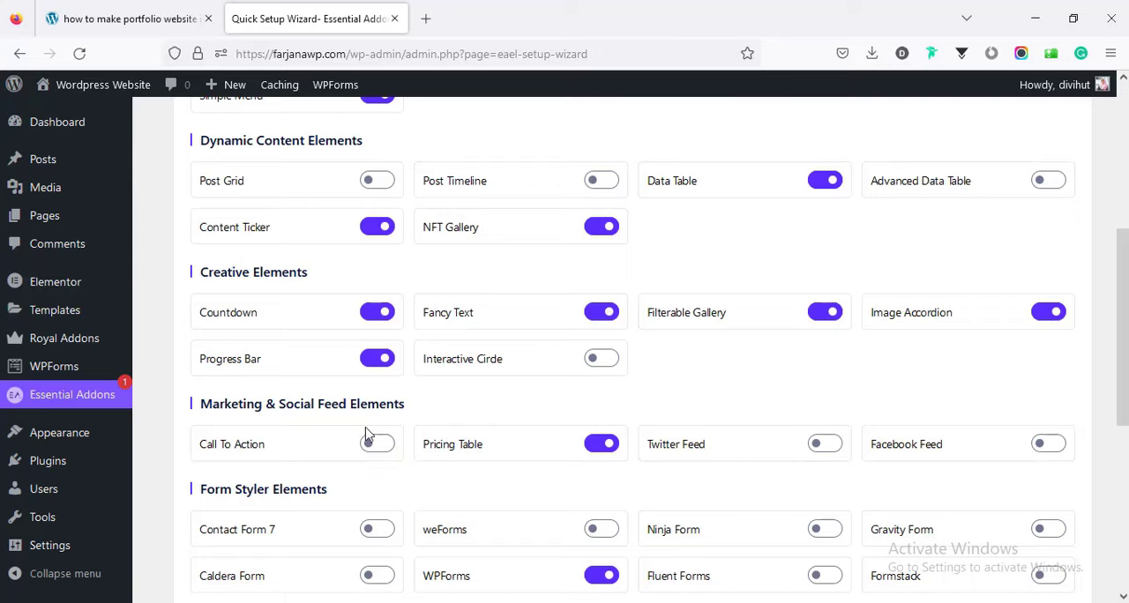
pyautogui.click(385, 362)
pyautogui.click(380, 315)
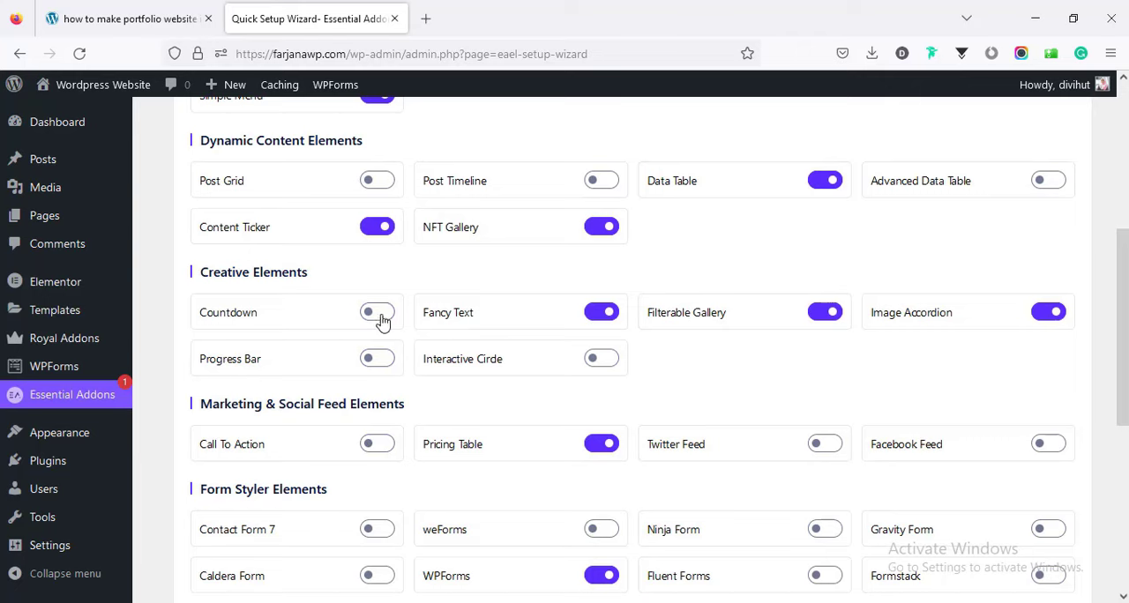
pyautogui.click(607, 316)
pyautogui.click(1043, 316)
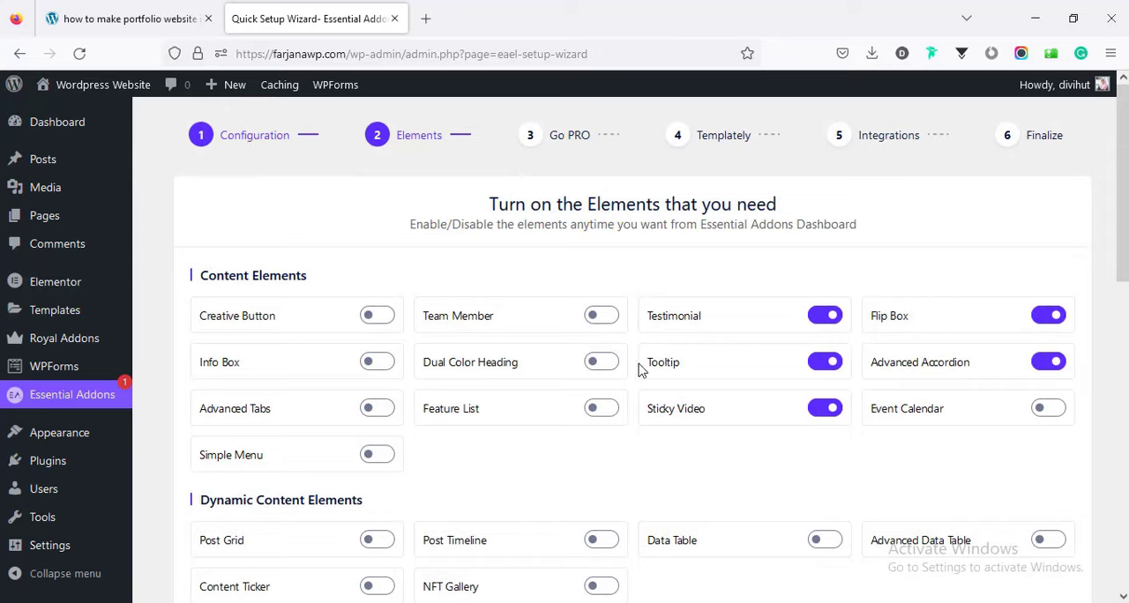
# Disable the Testimonial, Tooltip, Sticky Video, Advanced Accordion and Flip Box content elements.
pyautogui.click(830, 319)
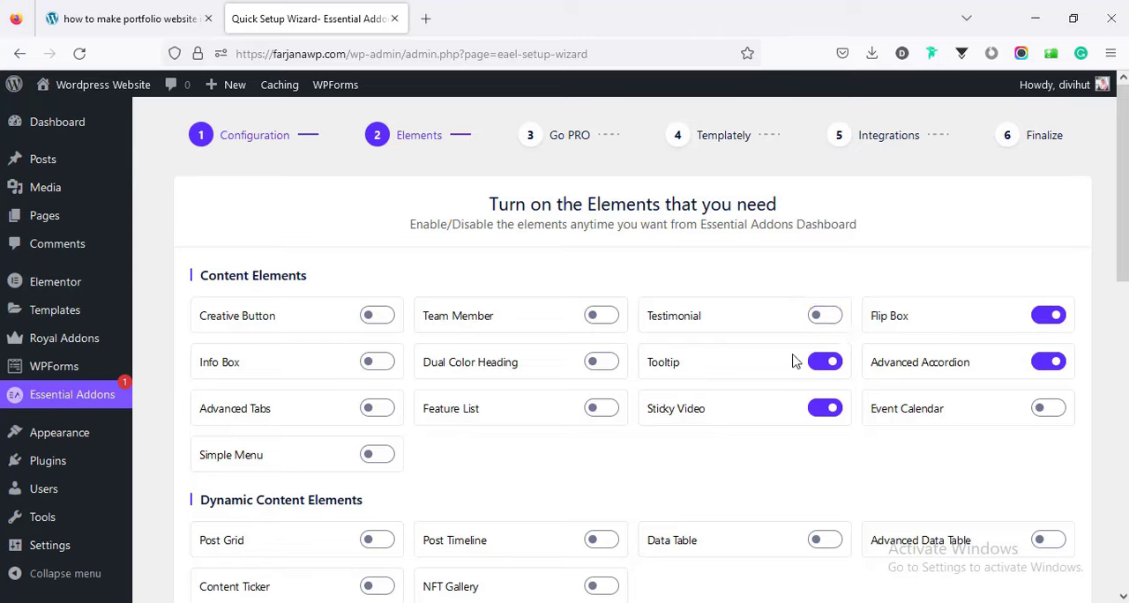
pyautogui.click(826, 365)
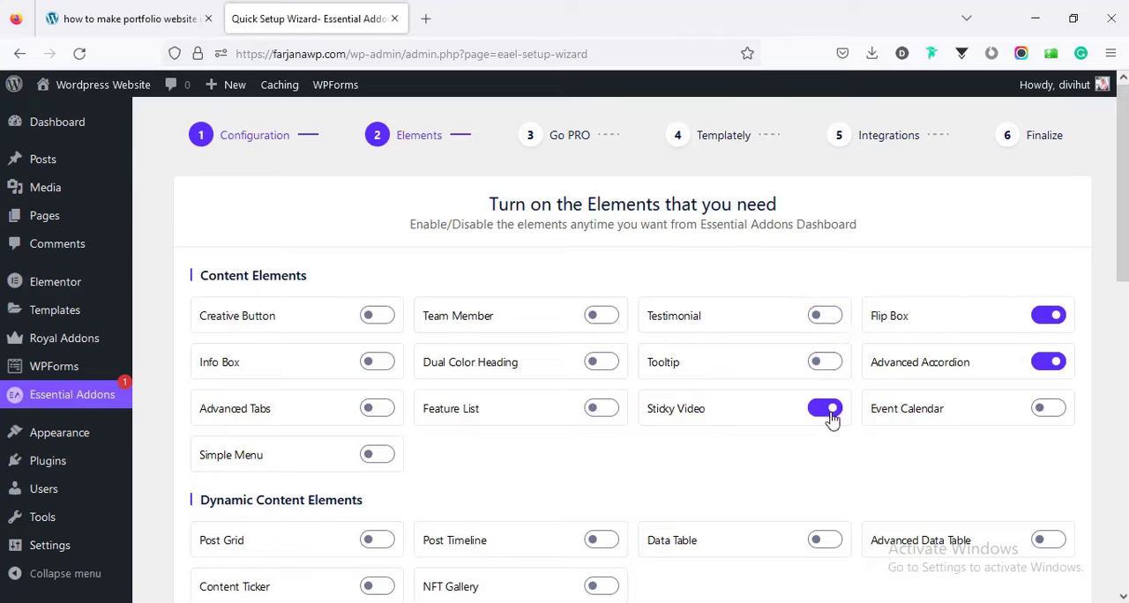
pyautogui.click(828, 411)
pyautogui.click(1056, 361)
pyautogui.click(1049, 316)
# Finish the Essential Addons setup wizard, skipping the PRO upgrade, Templately and integrations, and decline the usage data collection.
pyautogui.moveTo(1117, 281); pyautogui.dragTo(1118, 441)
pyautogui.scroll(-1, 993, 323)
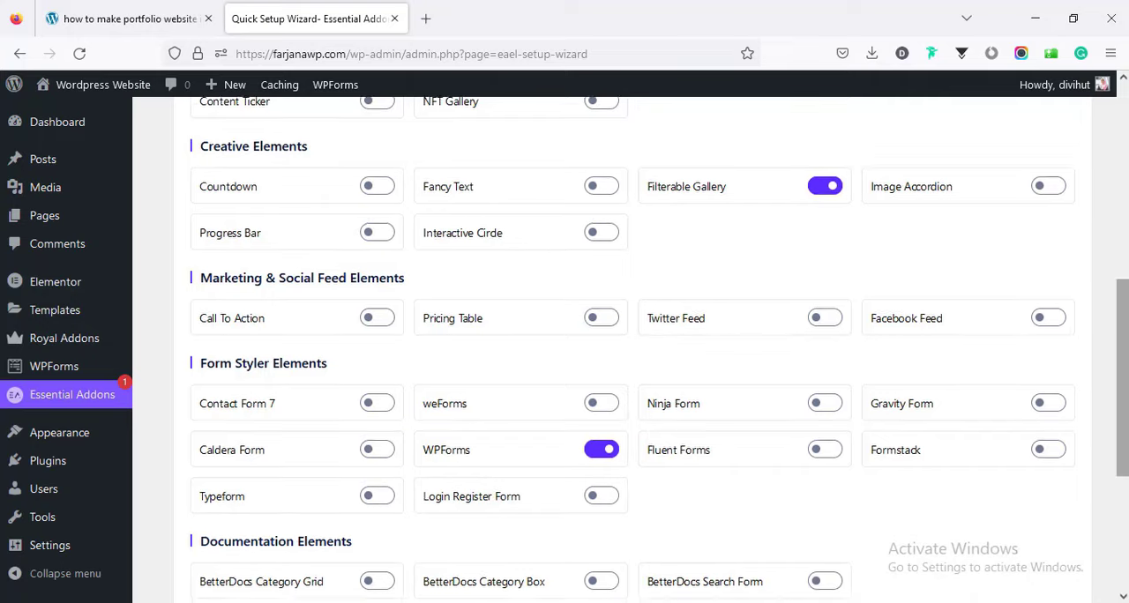
pyautogui.scroll(-5, 1035, 536)
pyautogui.click(1037, 508)
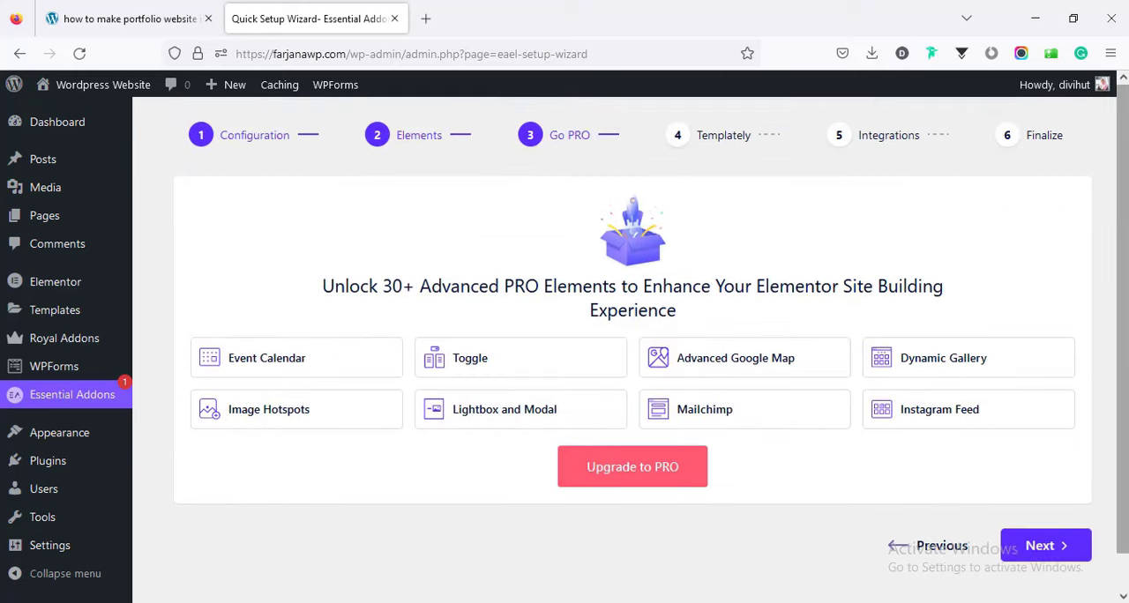
pyautogui.click(1054, 549)
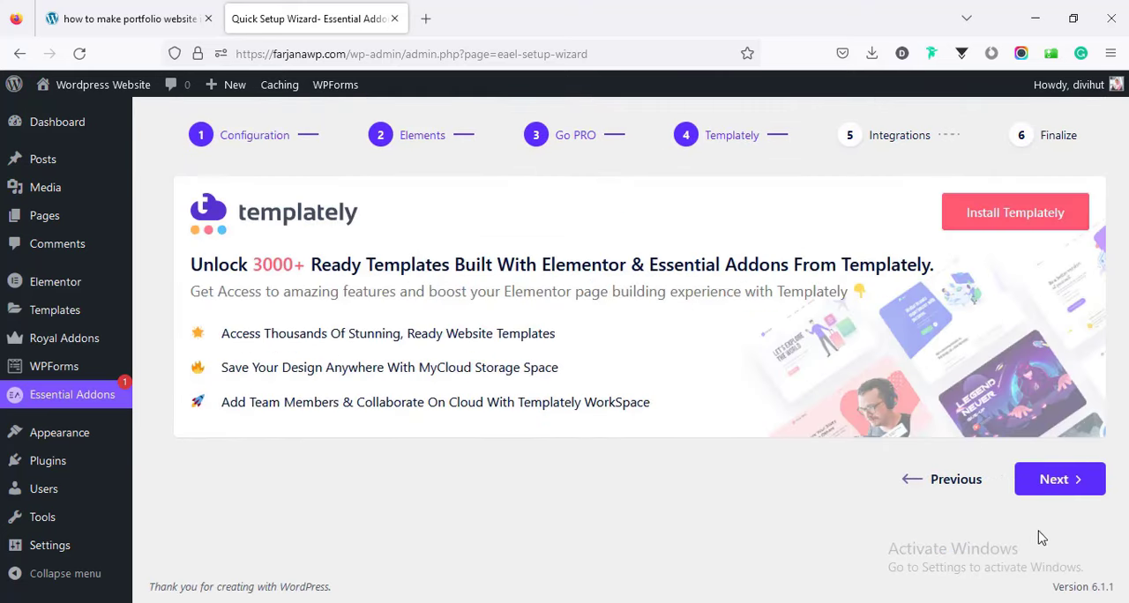
pyautogui.click(1059, 481)
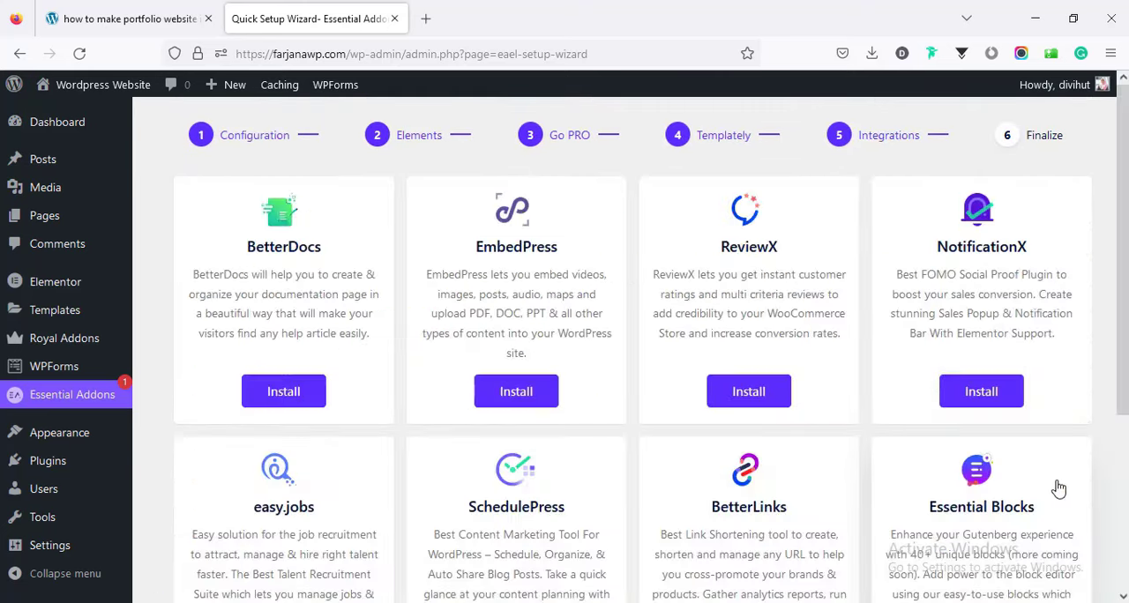
pyautogui.scroll(-3, 1085, 520)
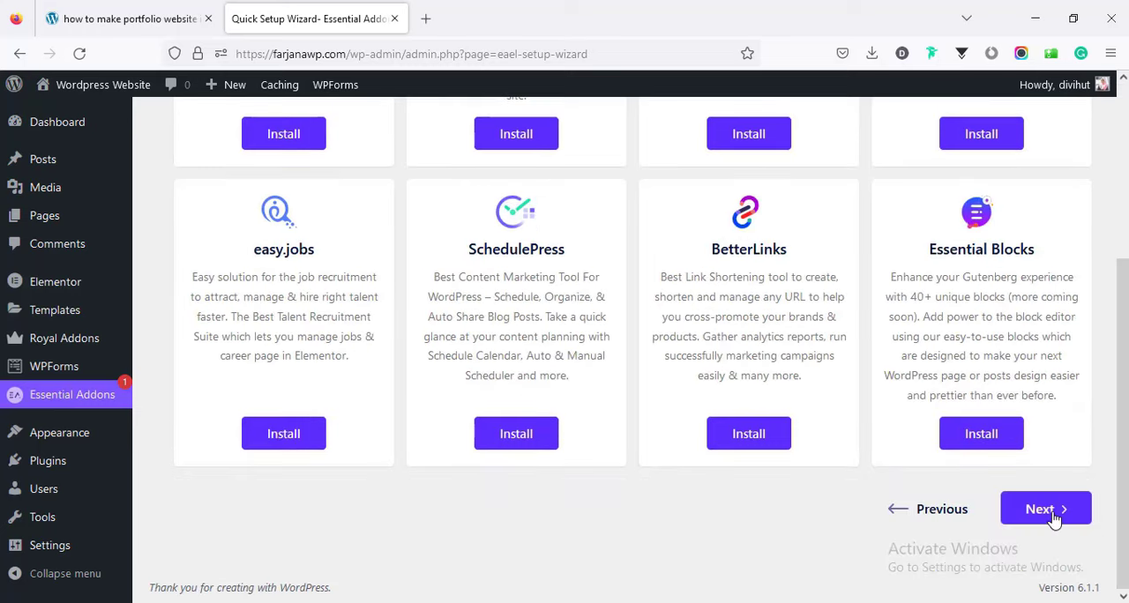
pyautogui.click(1049, 517)
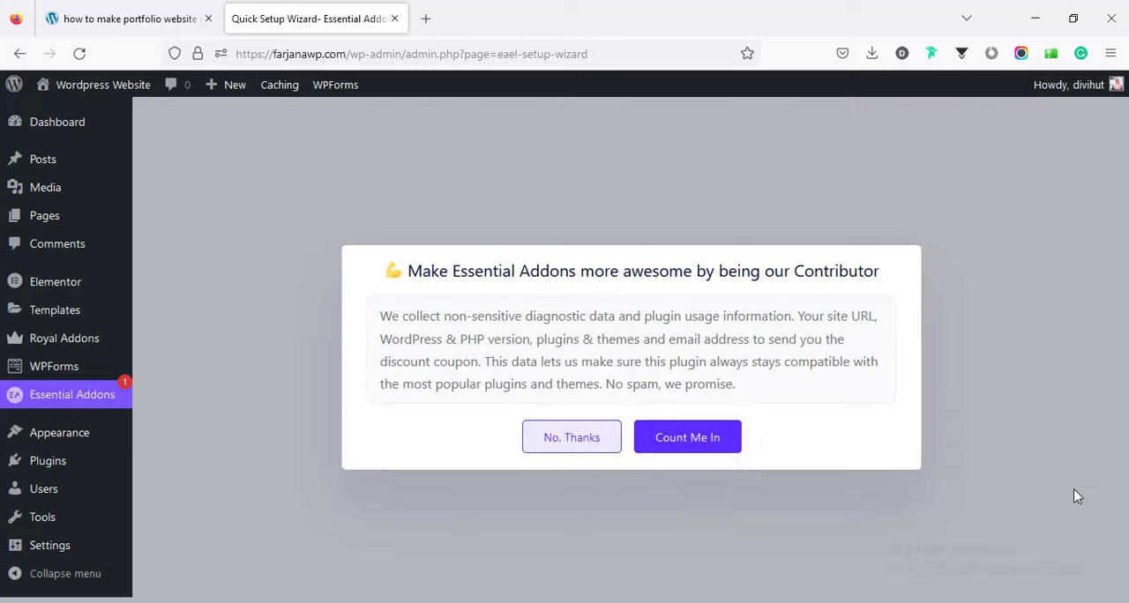
pyautogui.click(598, 448)
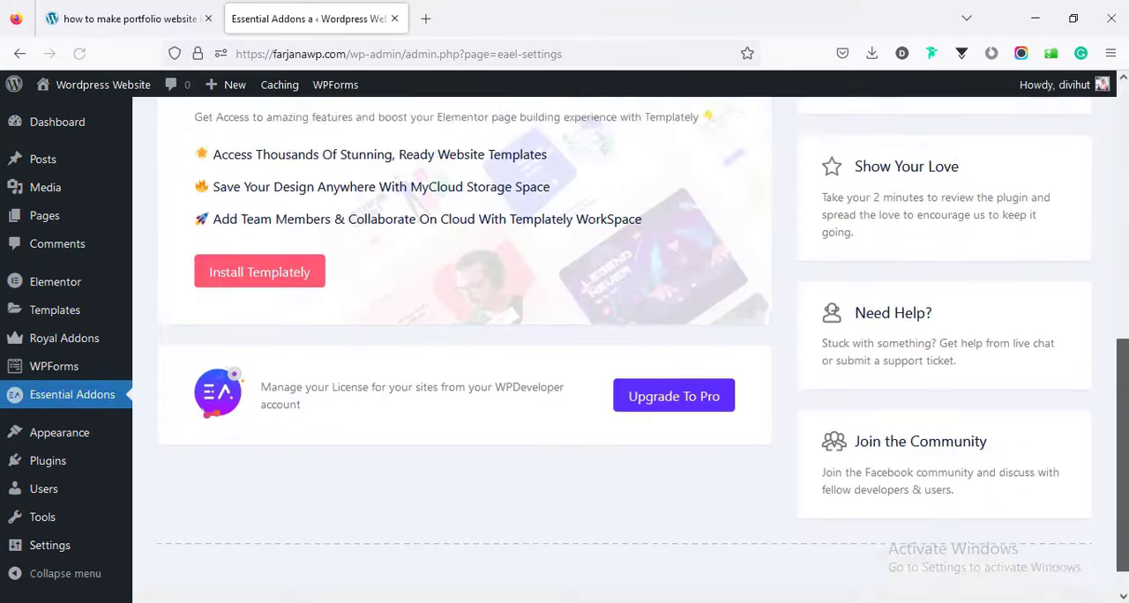
pyautogui.moveTo(1126, 525); pyautogui.dragTo(1127, 265)
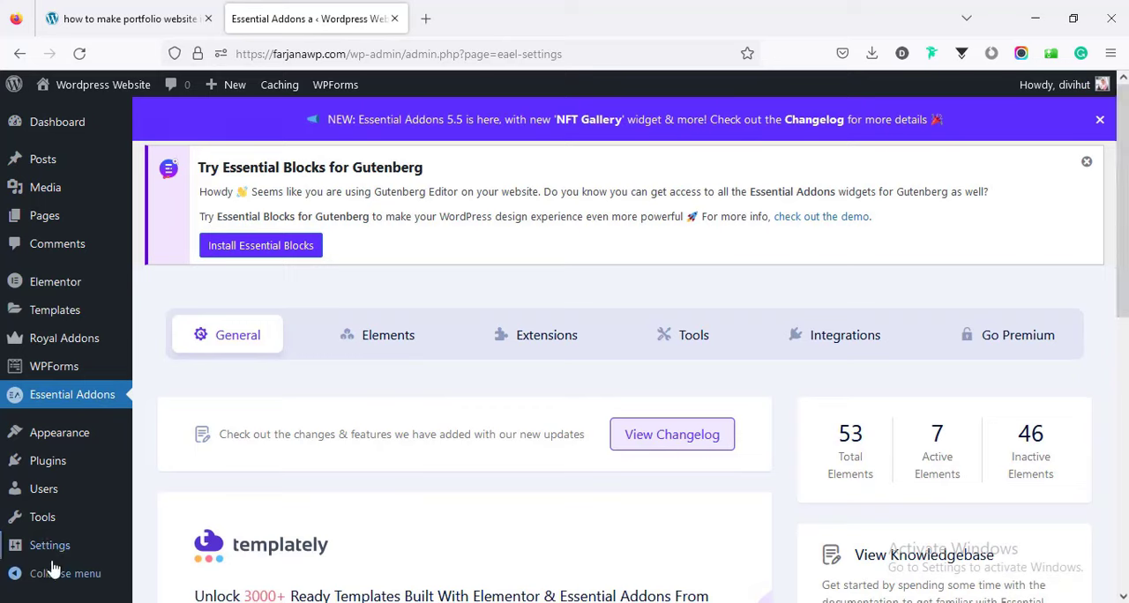
# Open the list of all pages and dismiss the promotional notice above it.
pyautogui.moveTo(75, 220)
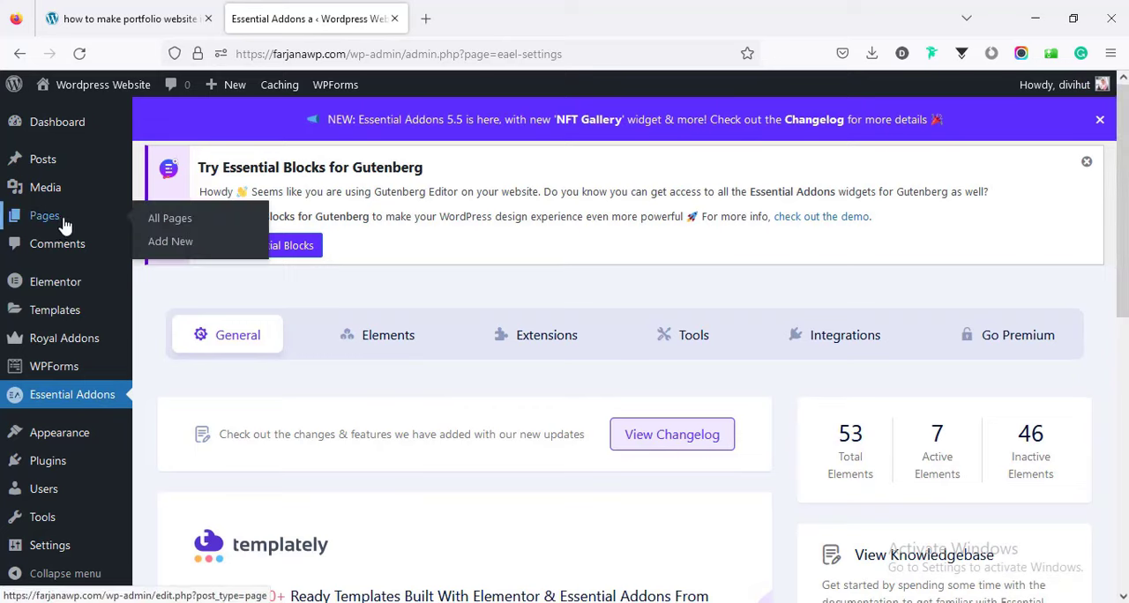
pyautogui.click(60, 223)
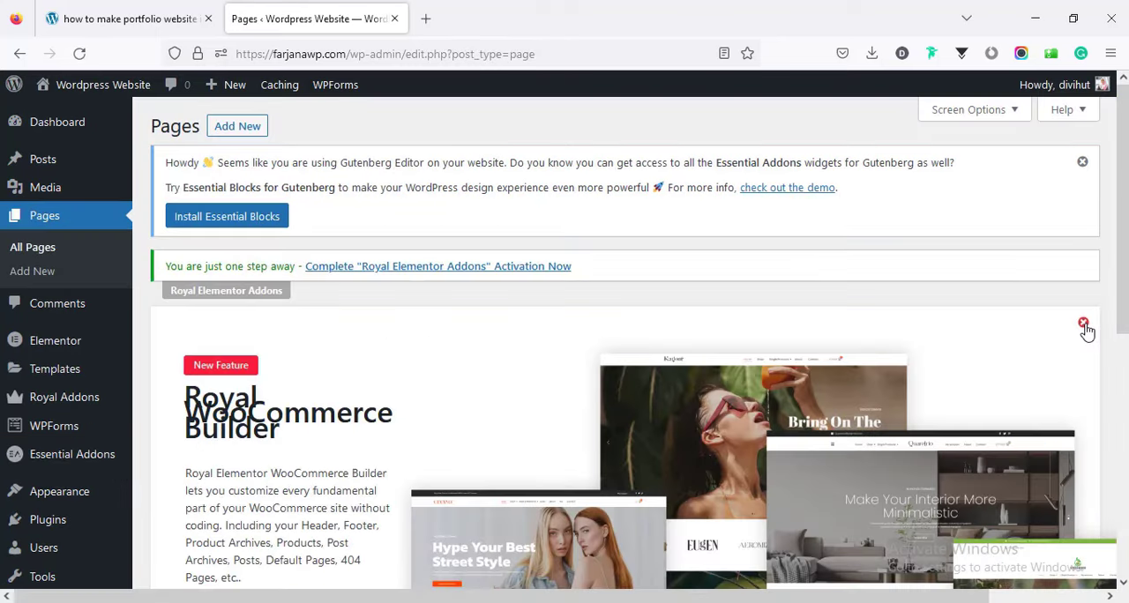
pyautogui.click(1087, 326)
pyautogui.click(1083, 163)
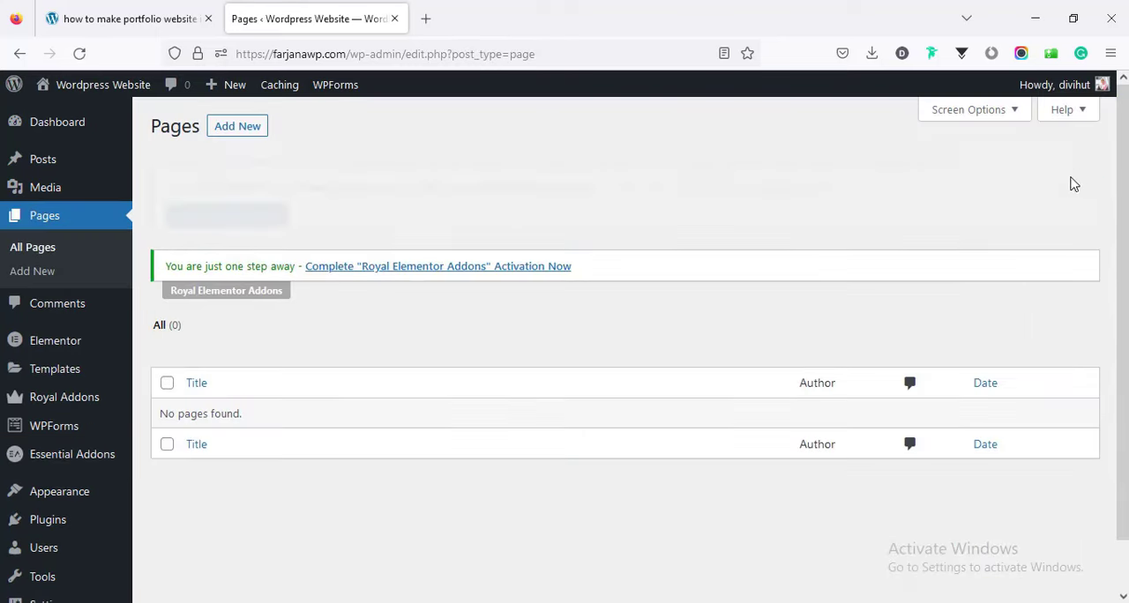
# Add a new page titled "Home" and publish it.
pyautogui.click(242, 129)
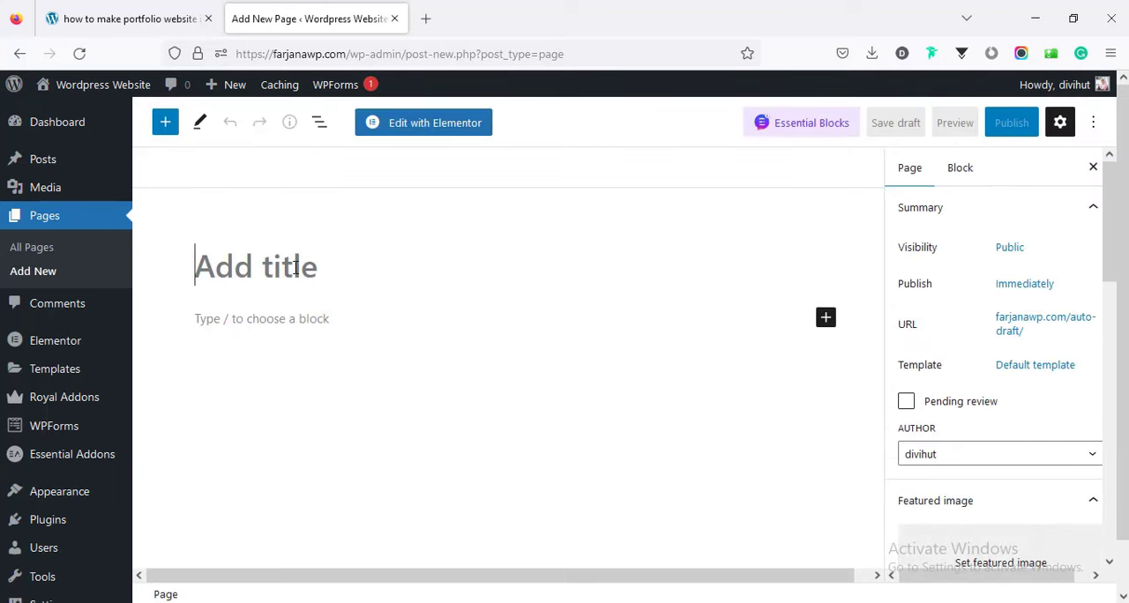
pyautogui.write('Home')
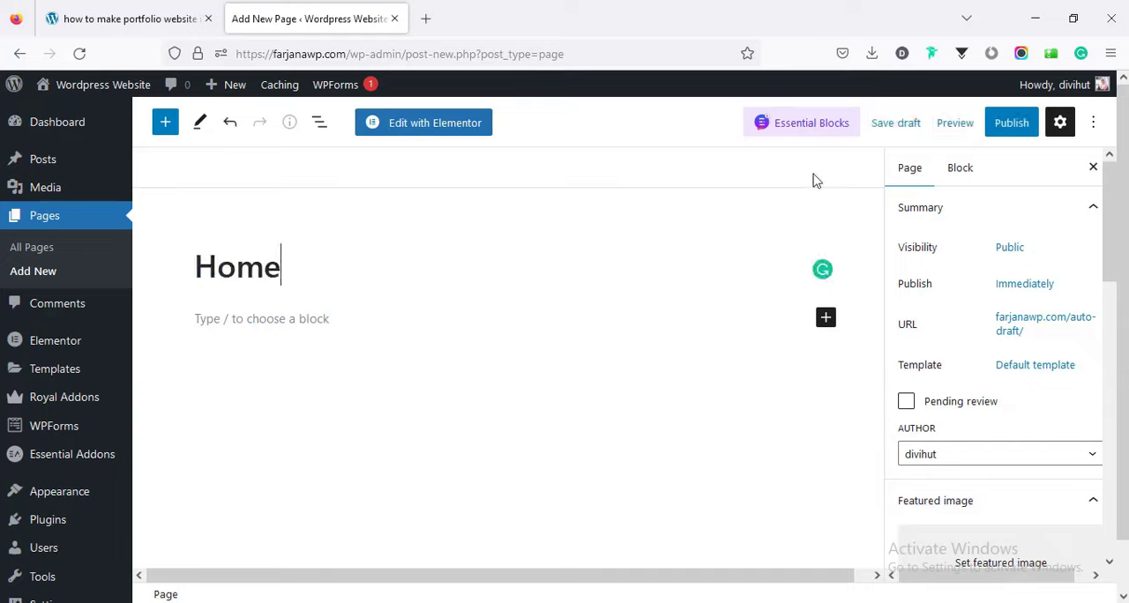
pyautogui.click(1008, 125)
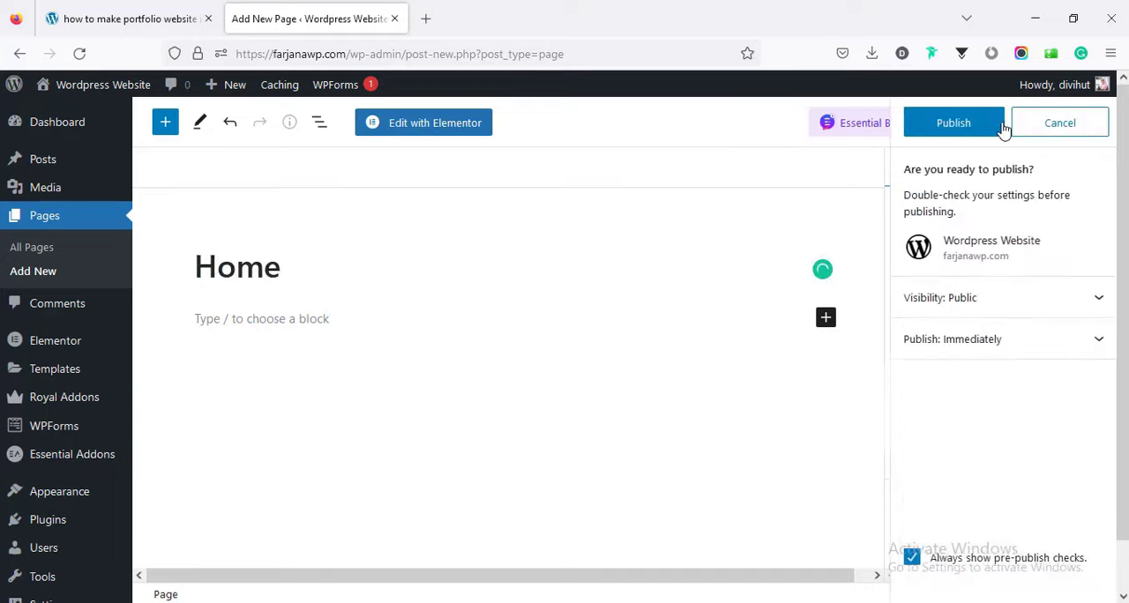
pyautogui.click(947, 124)
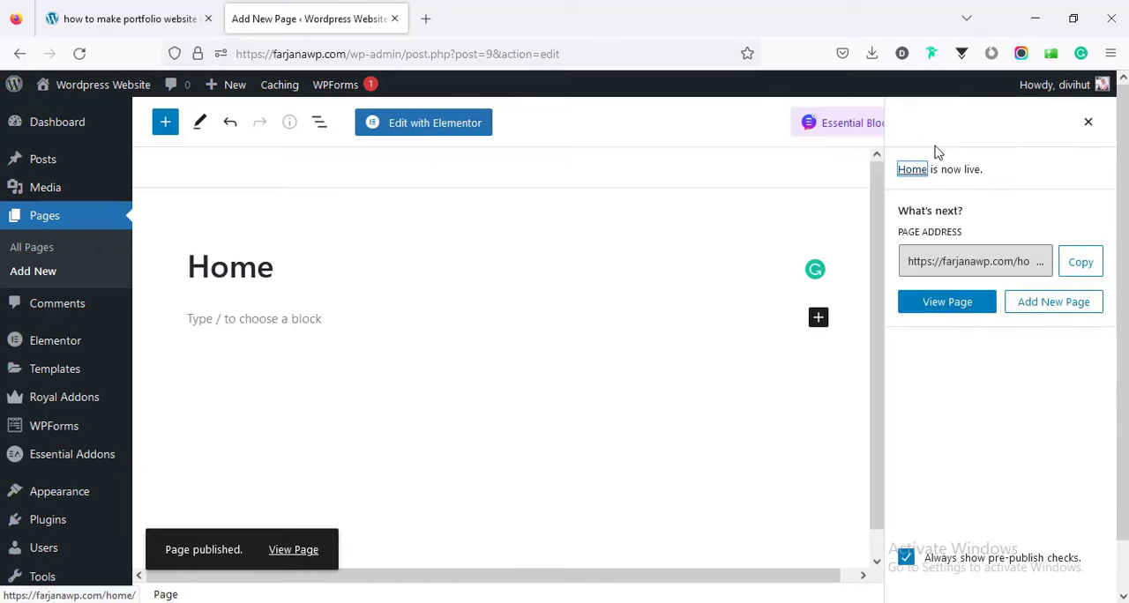
# Check the guide's instructions for the front page and open the site's Reading settings.
pyautogui.click(137, 12)
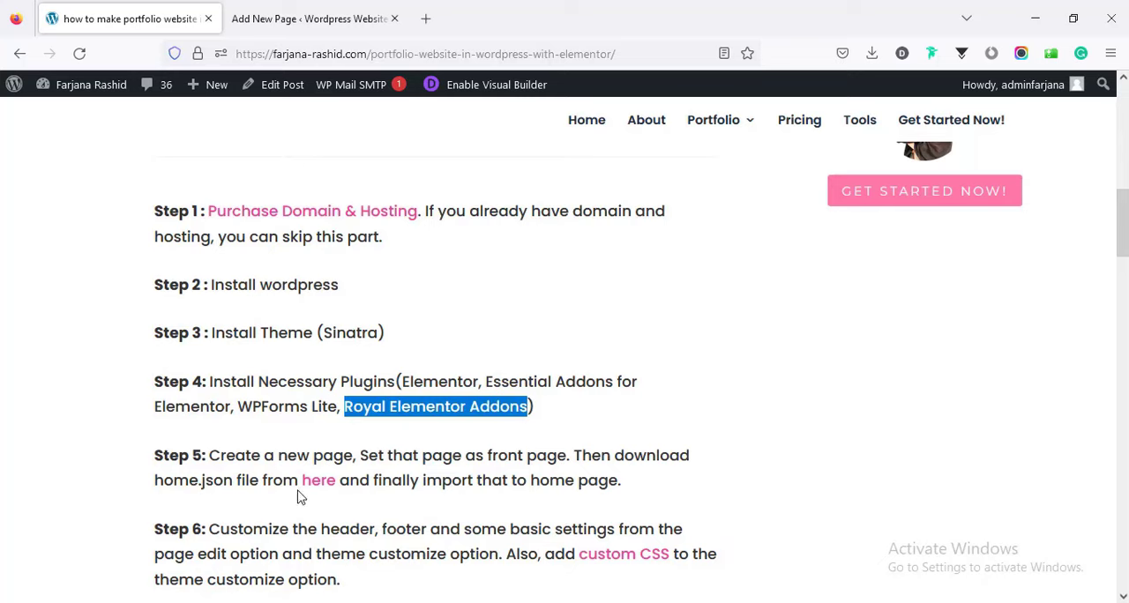
pyautogui.click(313, 18)
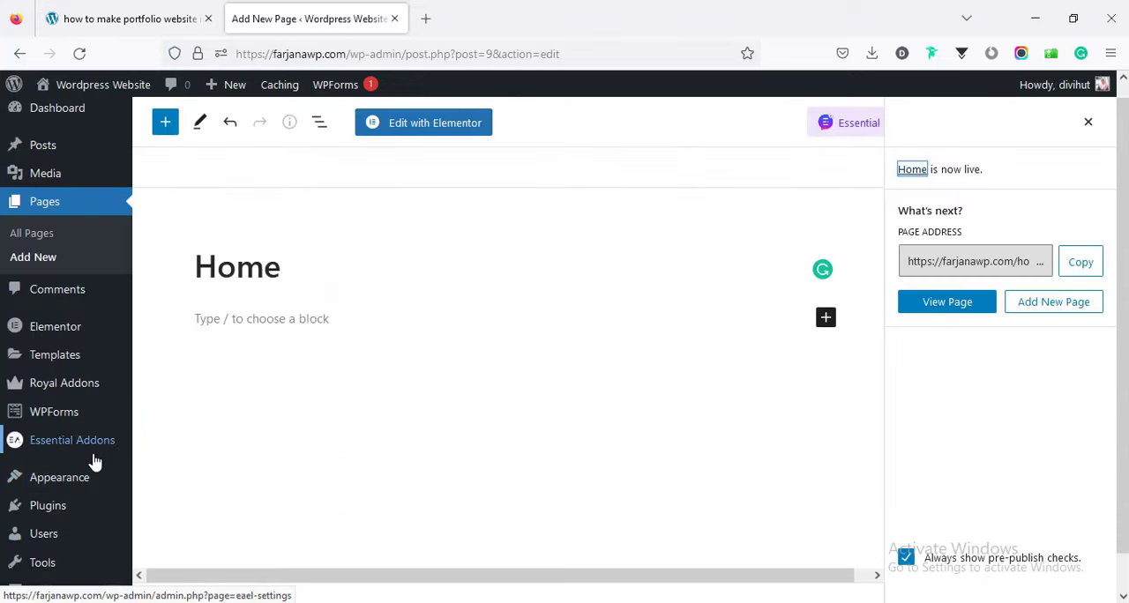
pyautogui.scroll(-1, 97, 498)
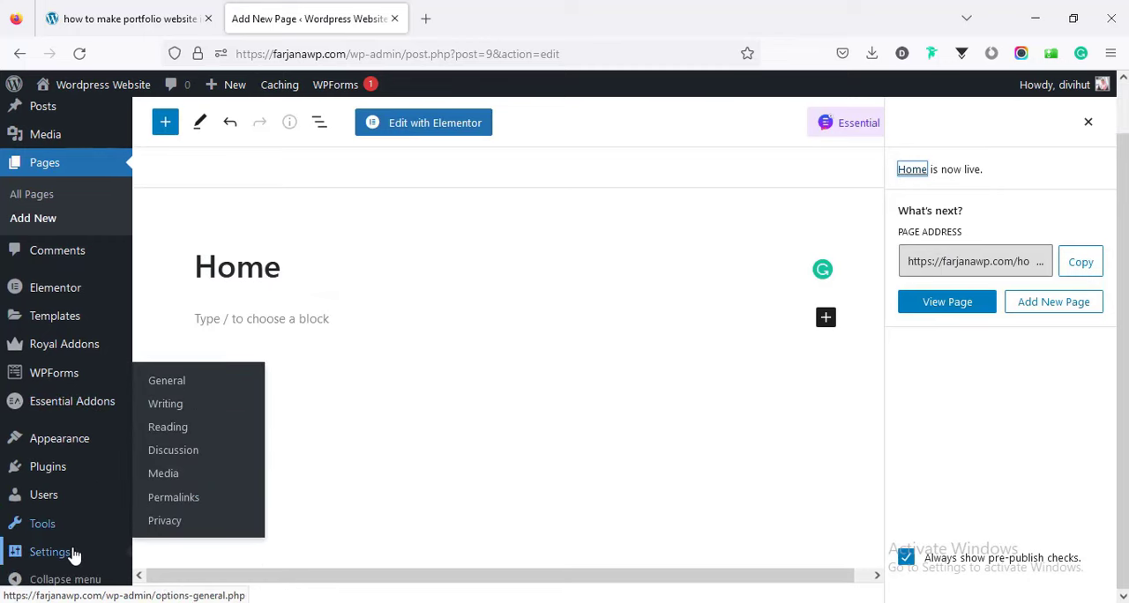
pyautogui.click(176, 429)
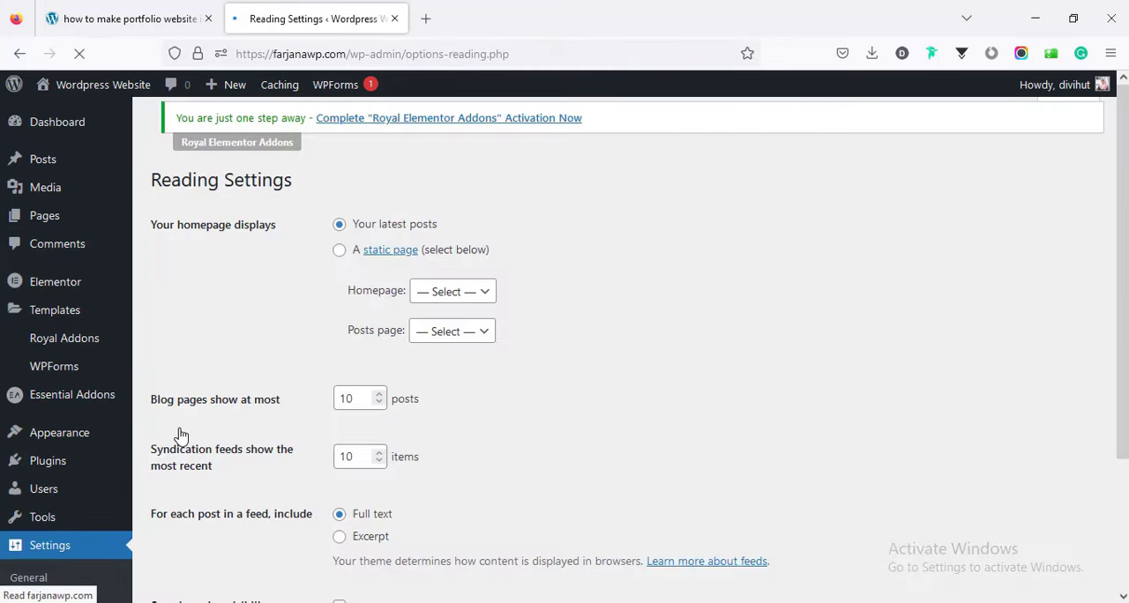
# Set the homepage display to a static page, choose Home as the homepage and save the changes.
pyautogui.click(340, 256)
pyautogui.click(427, 298)
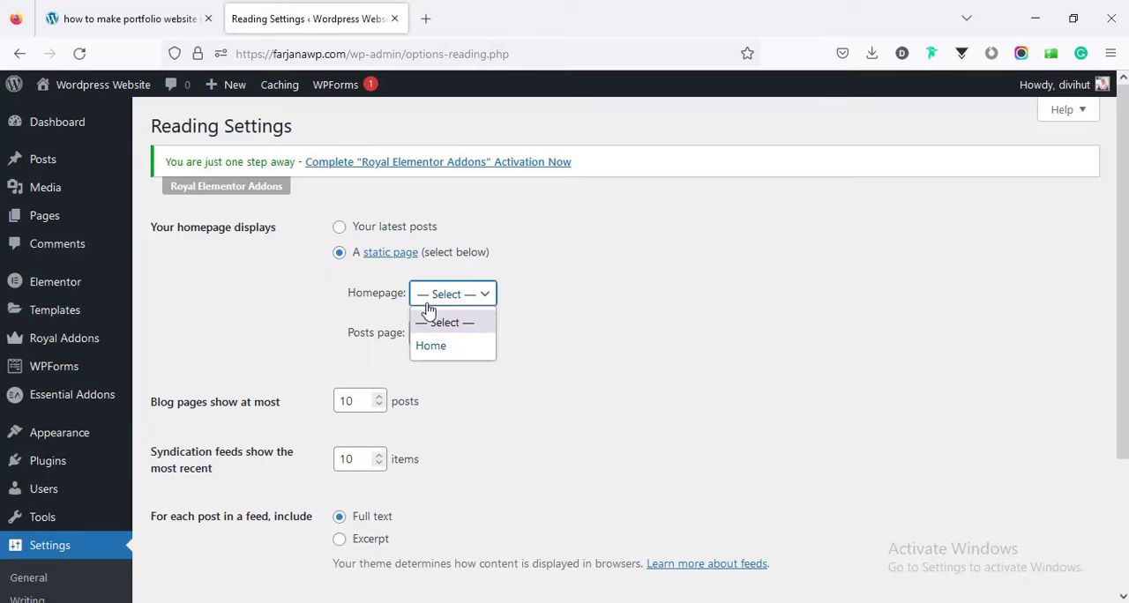
pyautogui.click(431, 346)
pyautogui.scroll(-3, 430, 346)
pyautogui.scroll(1, 430, 345)
pyautogui.scroll(-1, 431, 345)
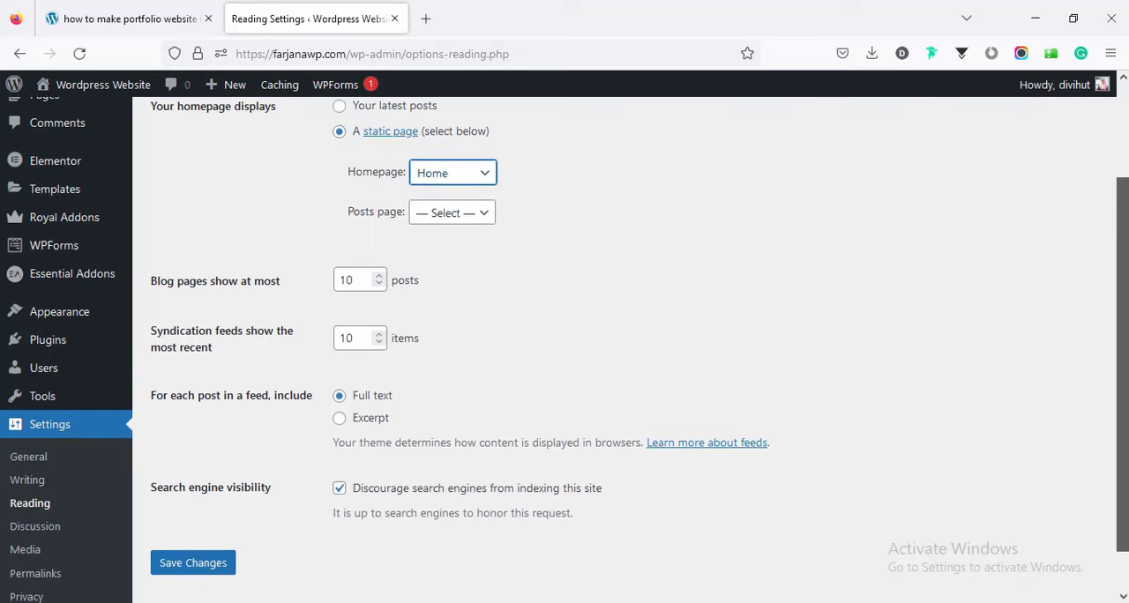
pyautogui.scroll(-1, 391, 480)
pyautogui.click(195, 516)
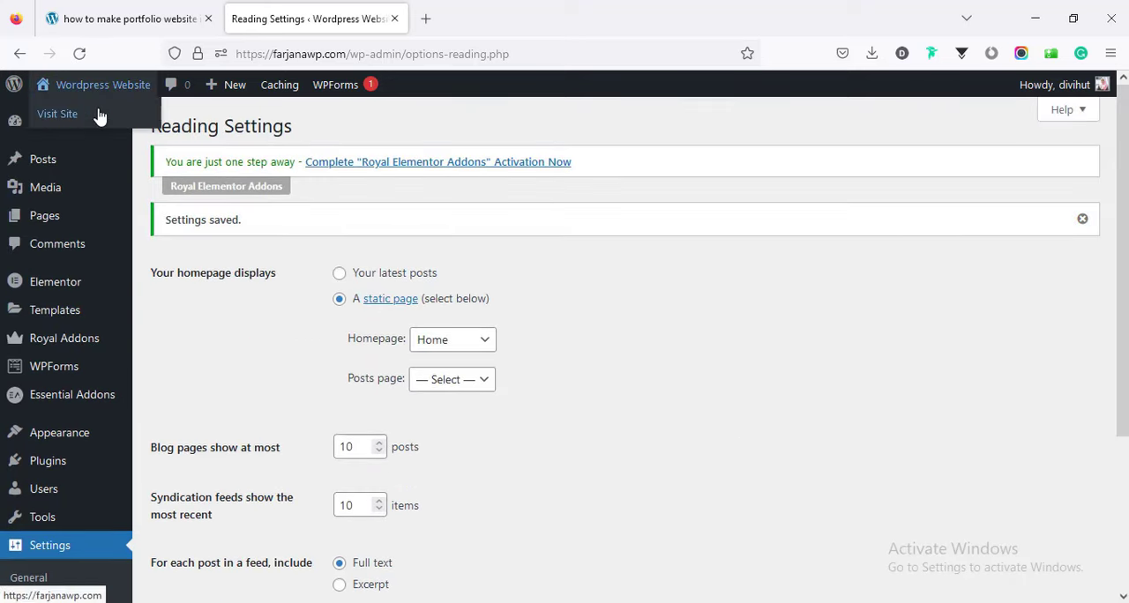
# Visit the live site's front page and open the Home page for editing.
pyautogui.click(100, 117)
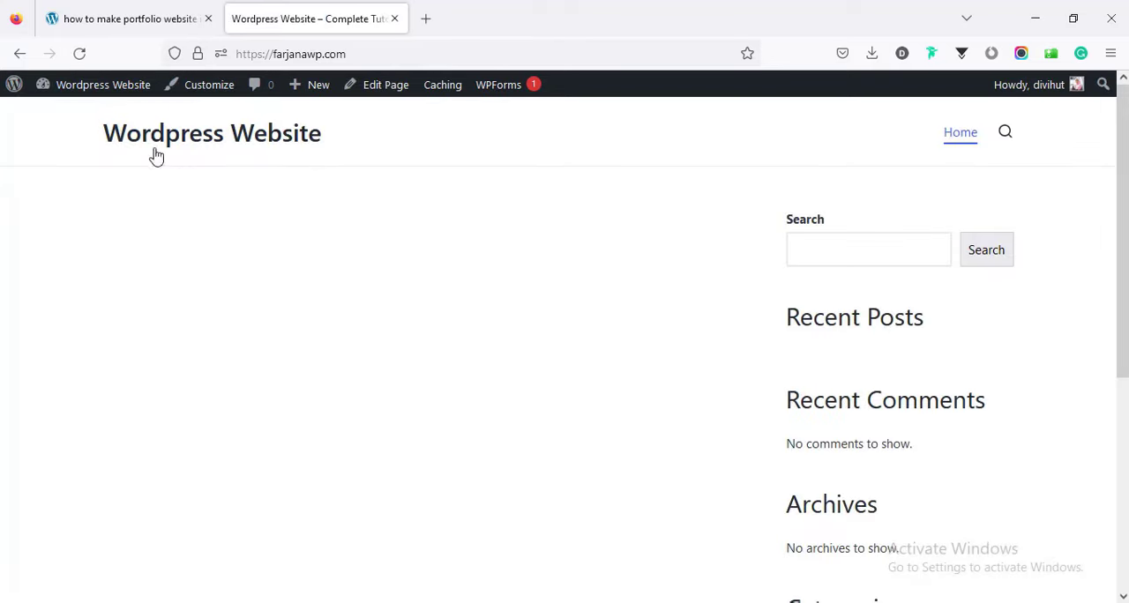
pyautogui.click(371, 85)
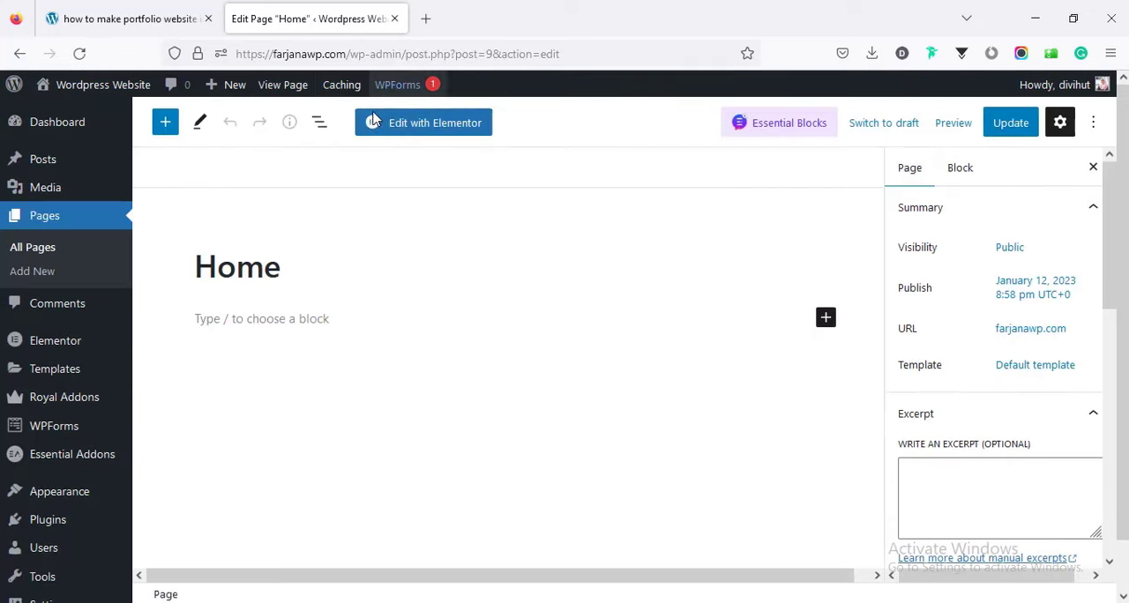
# Open the Home page in Elementor, then bring up the home.json download form from Step 5 of the portfolio website guide.
pyautogui.click(427, 130)
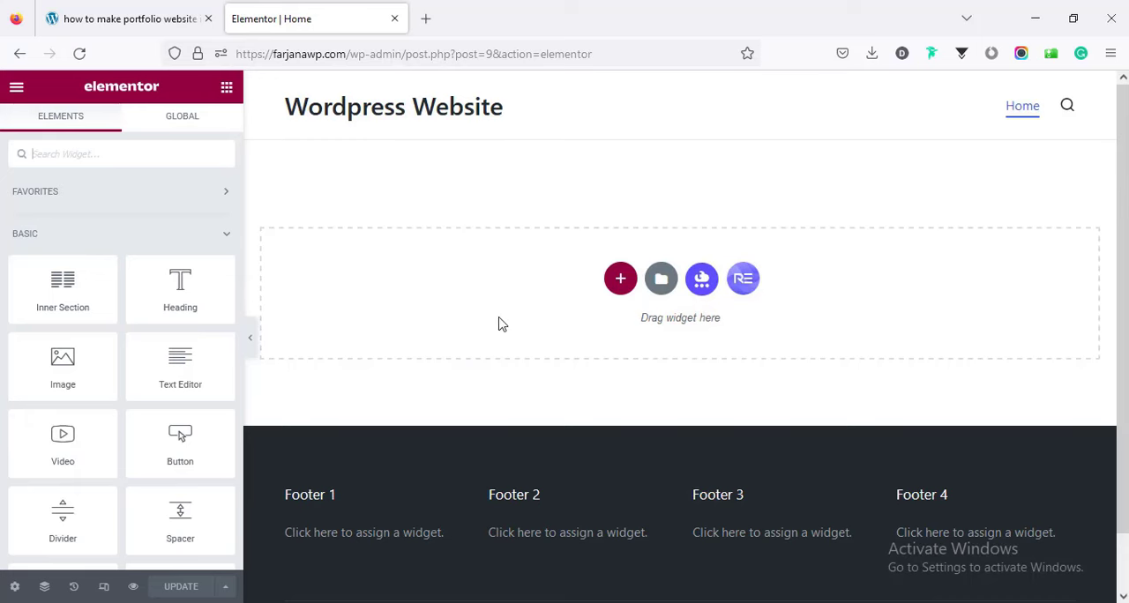
pyautogui.click(123, 18)
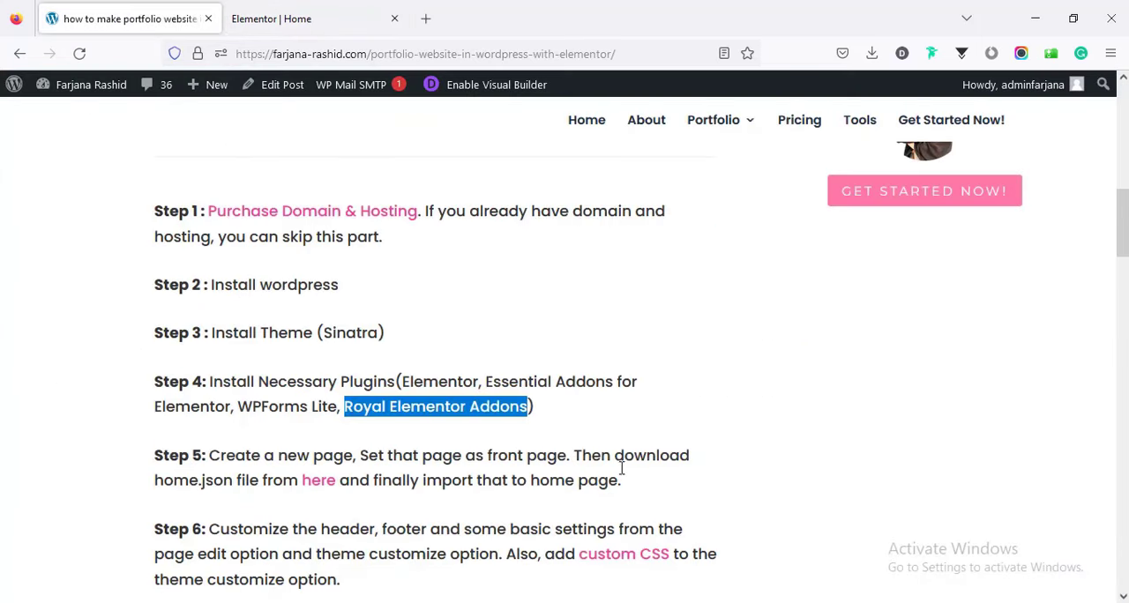
pyautogui.click(323, 484)
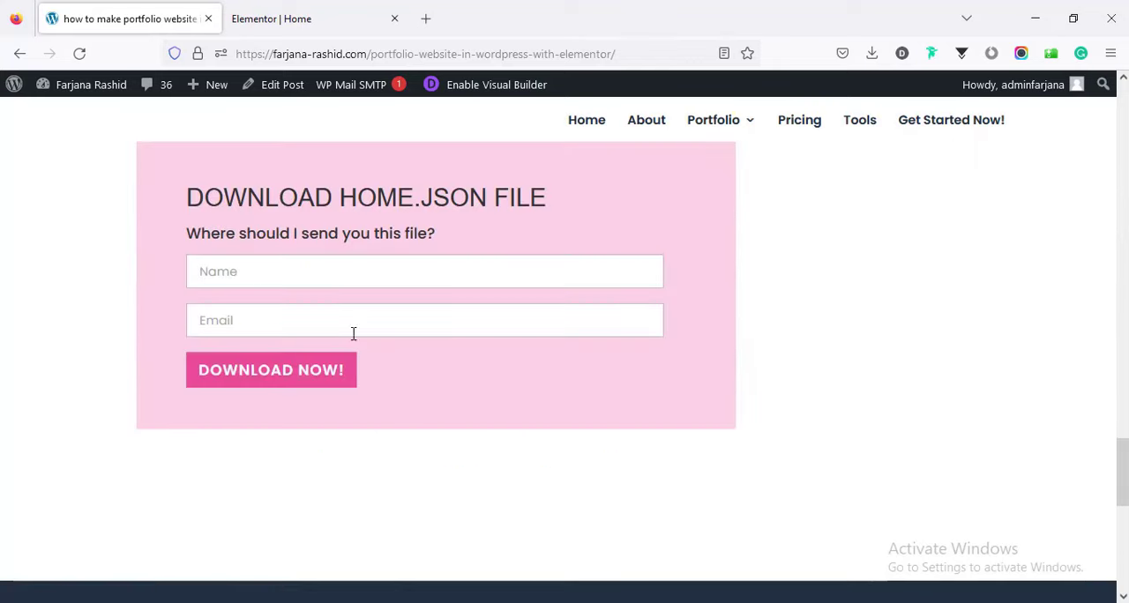
pyautogui.click(296, 274)
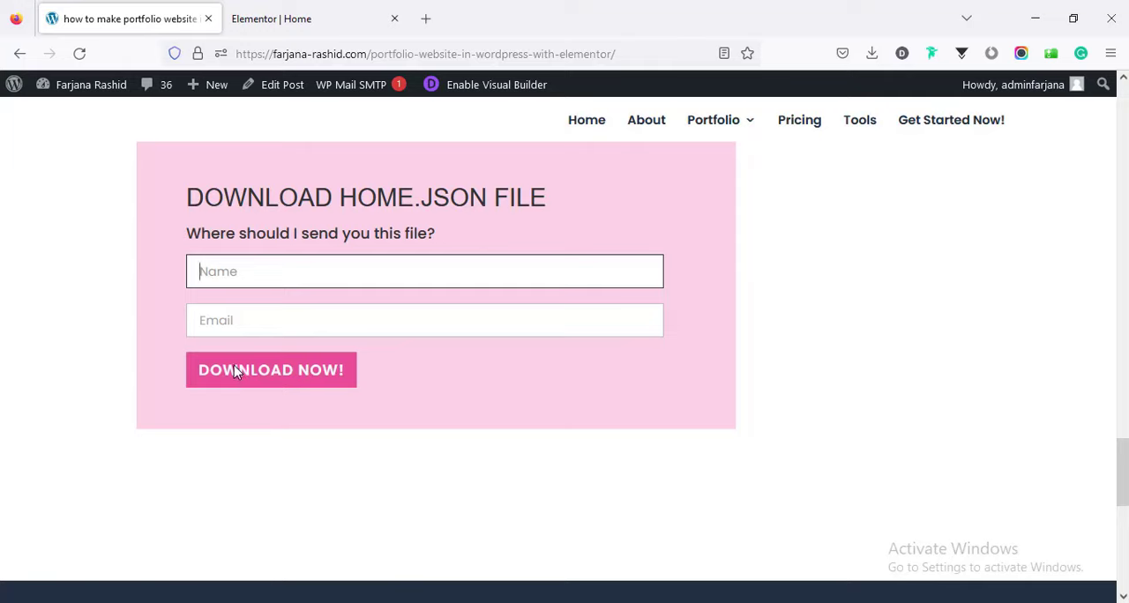
pyautogui.click(472, 474)
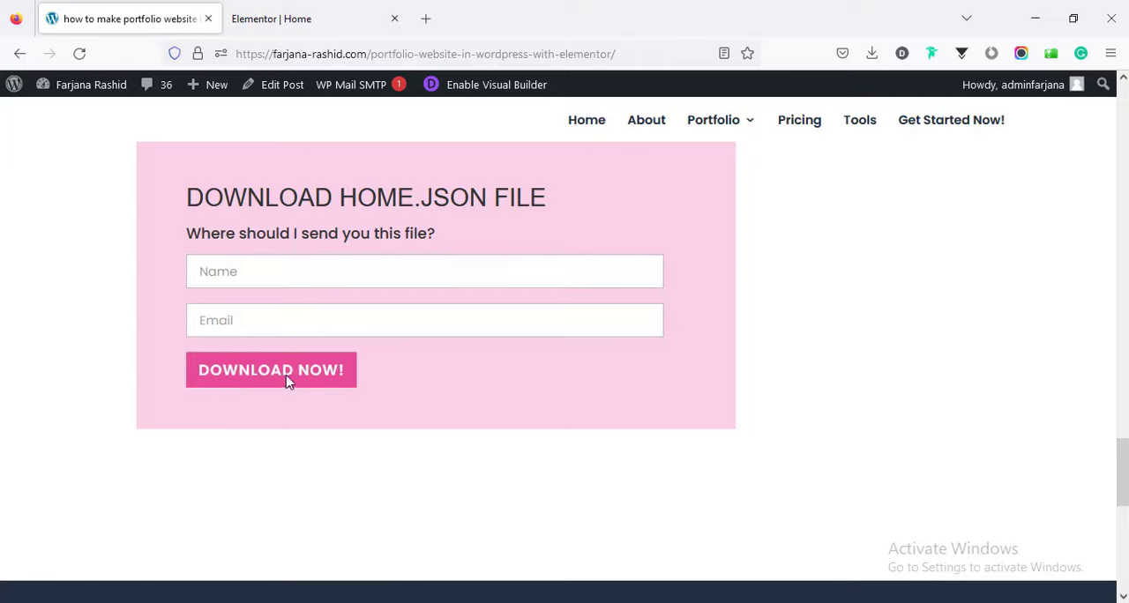
# Switch to File Explorer and extract home.zip directly into the Downloads folder.
pyautogui.click(397, 602)
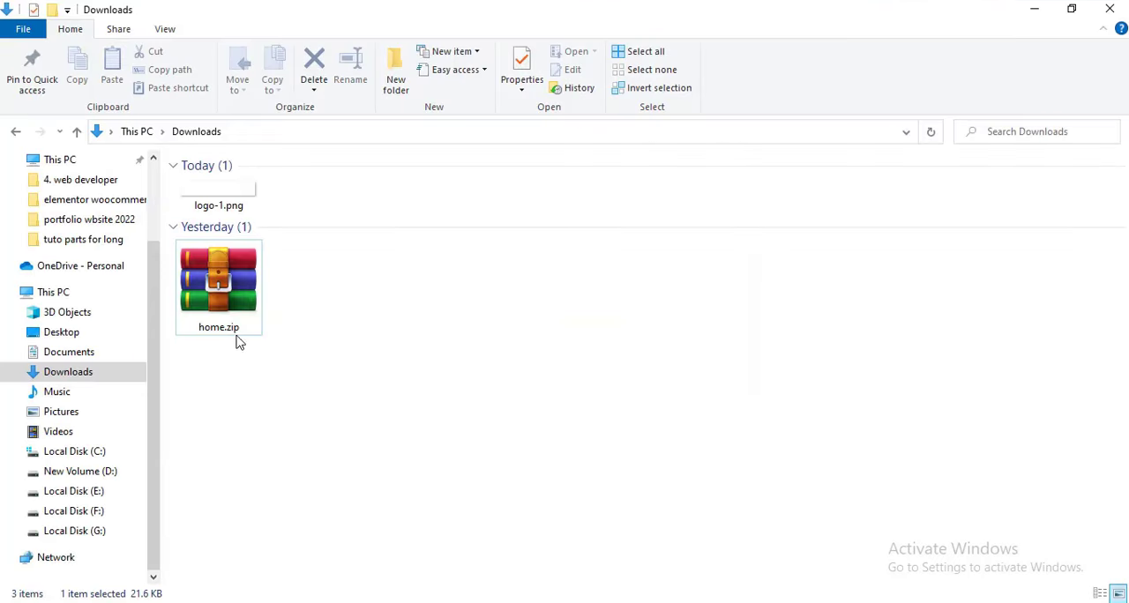
pyautogui.rightClick(219, 288)
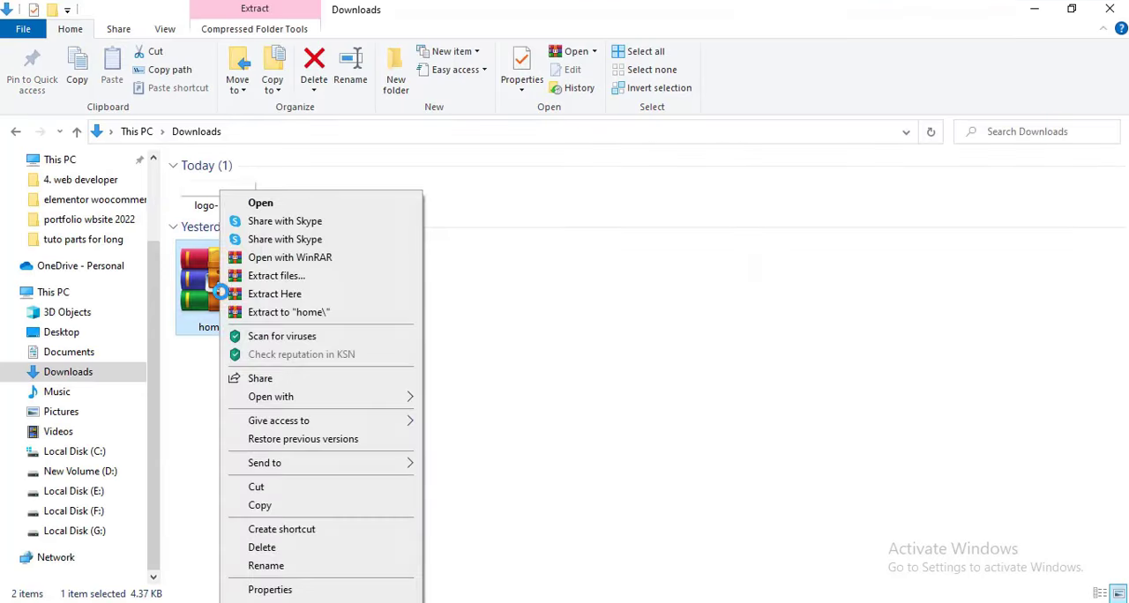
pyautogui.click(285, 294)
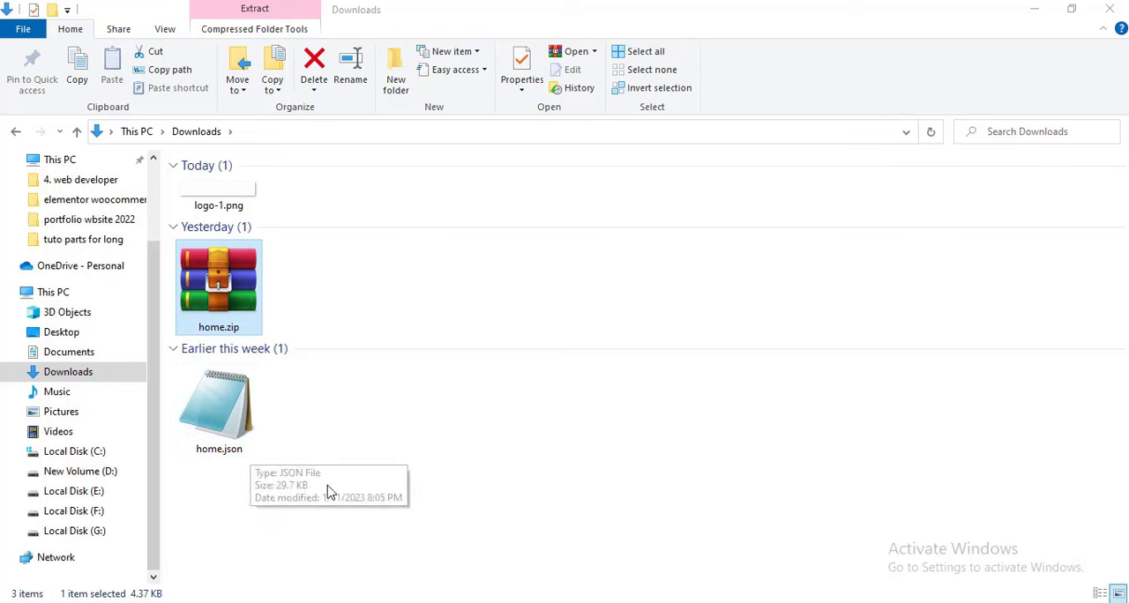
# Return to Elementor in the browser and import home.json from Downloads into the template library, enabling unfiltered file uploads.
pyautogui.hotkey('alt', 'Tab')
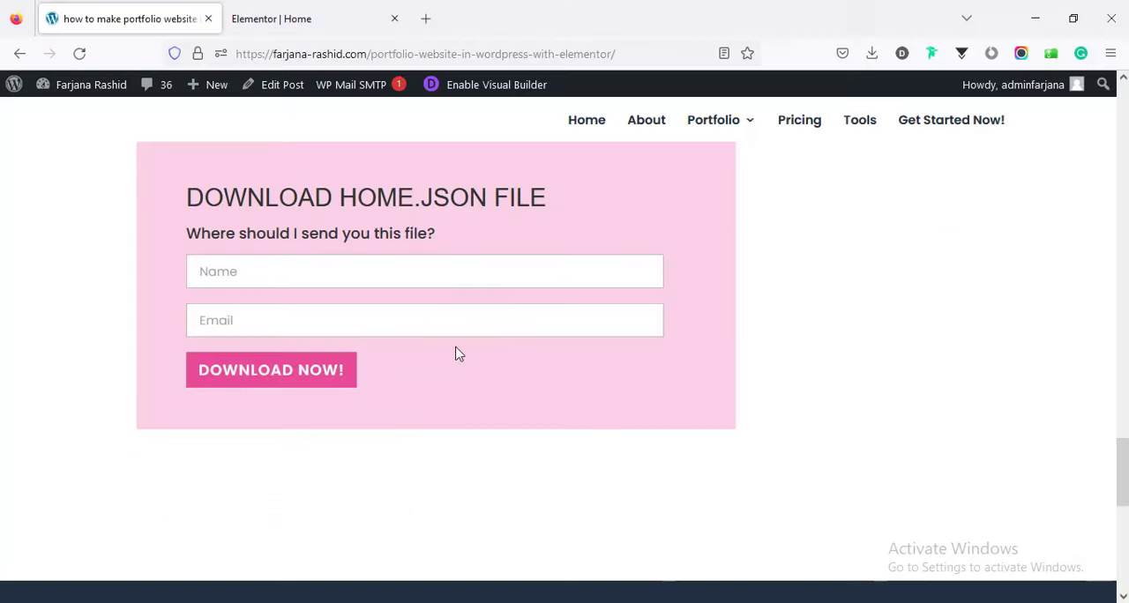
pyautogui.click(321, 23)
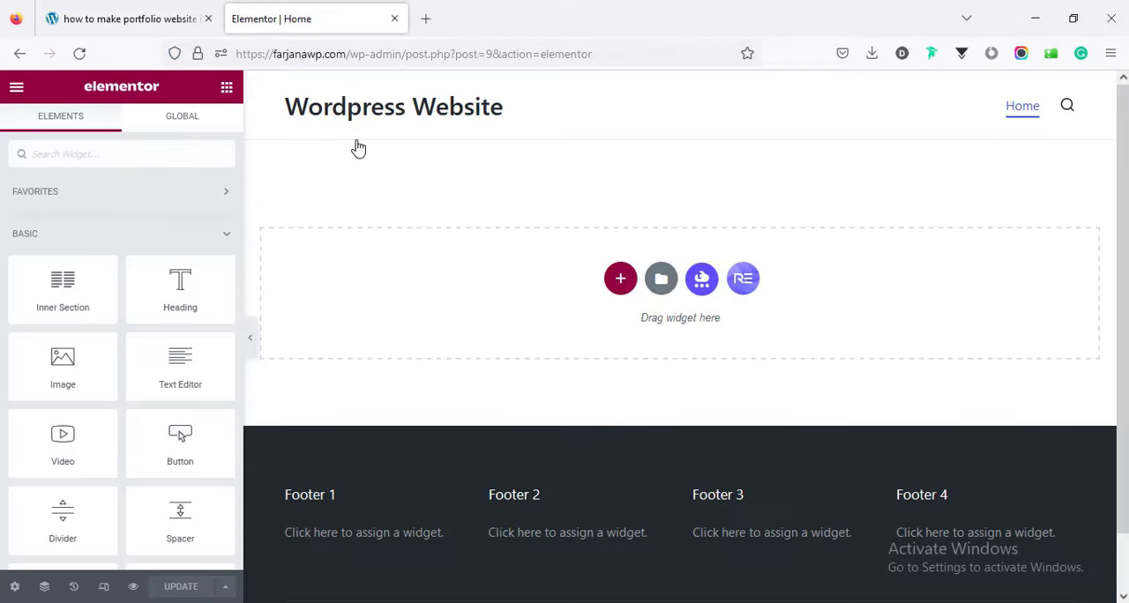
pyautogui.click(661, 281)
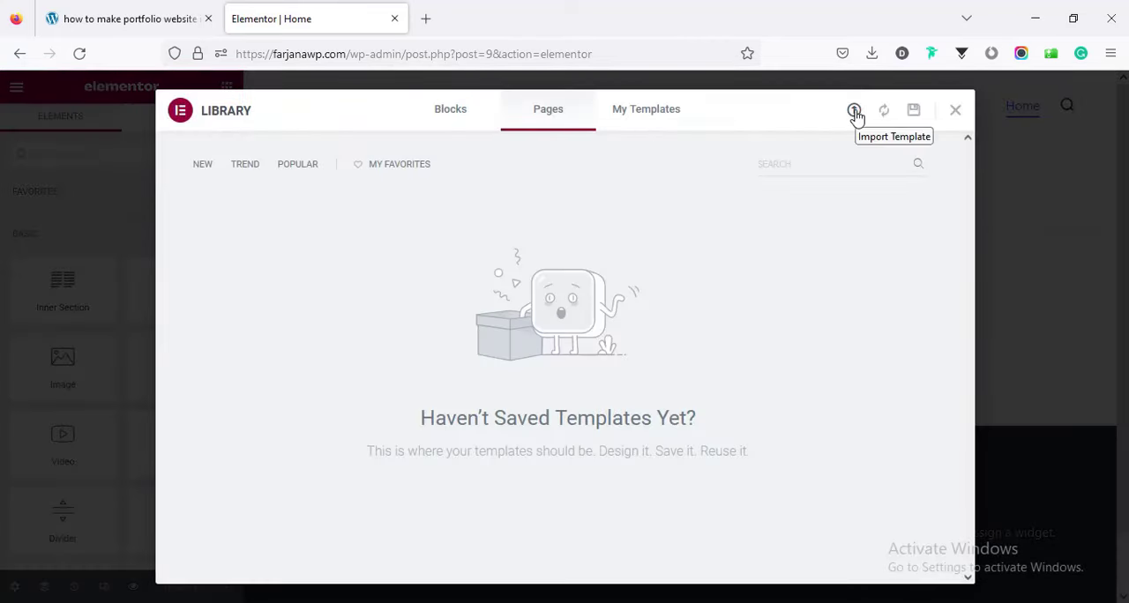
pyautogui.click(855, 112)
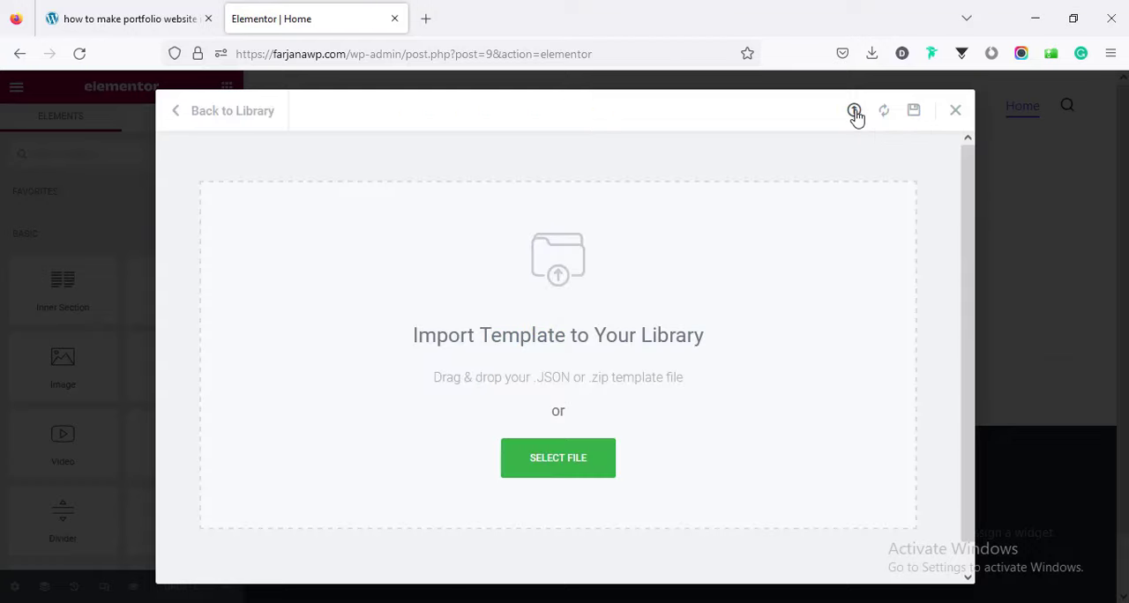
pyautogui.click(548, 466)
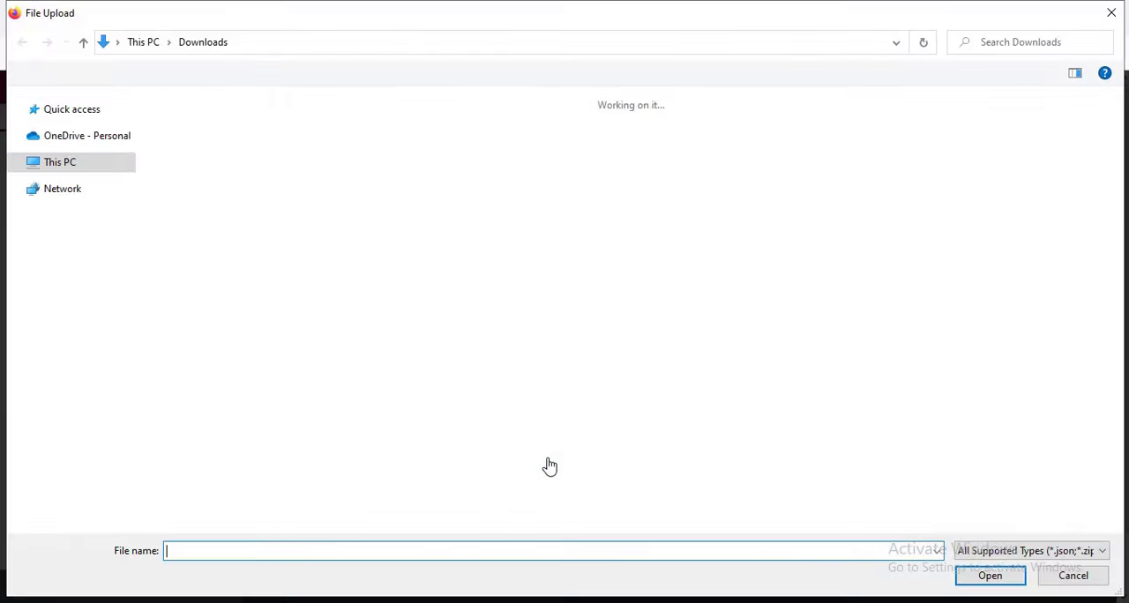
pyautogui.click(184, 291)
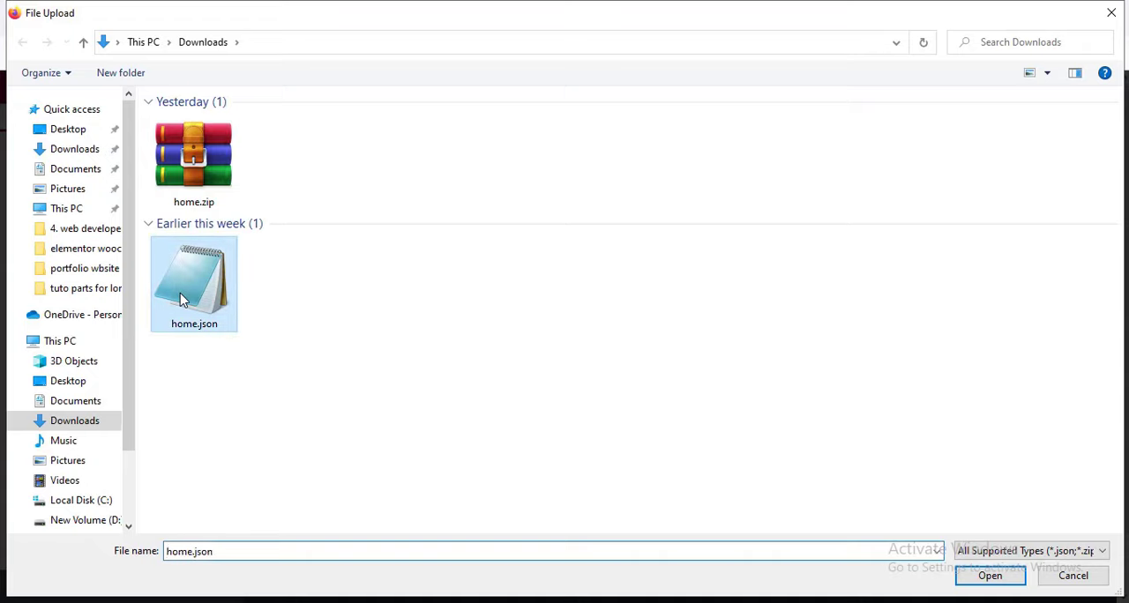
pyautogui.click(979, 577)
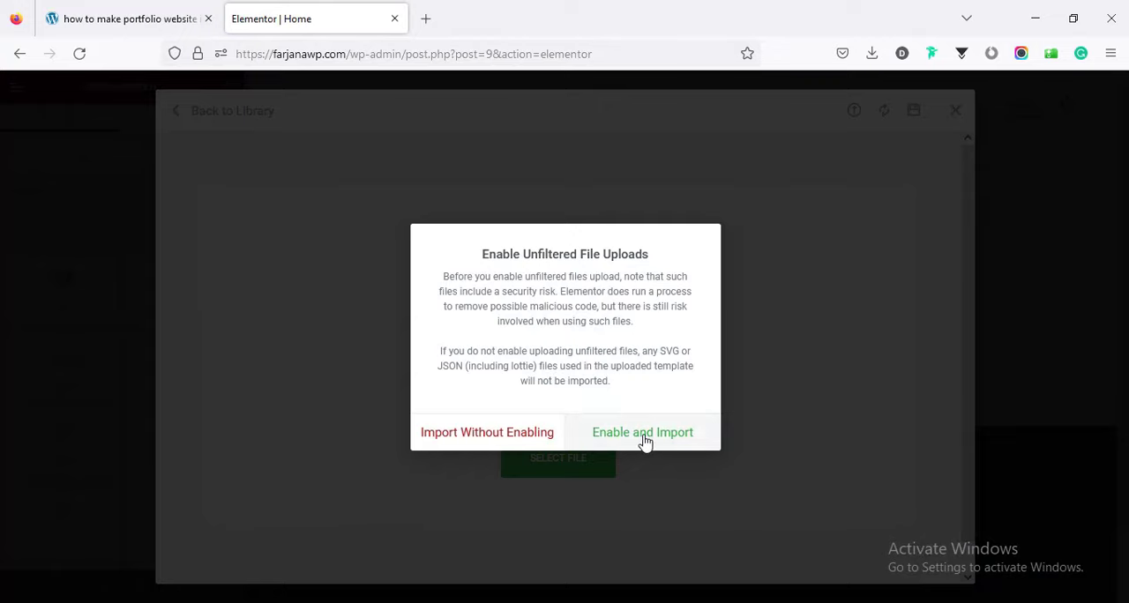
pyautogui.click(645, 434)
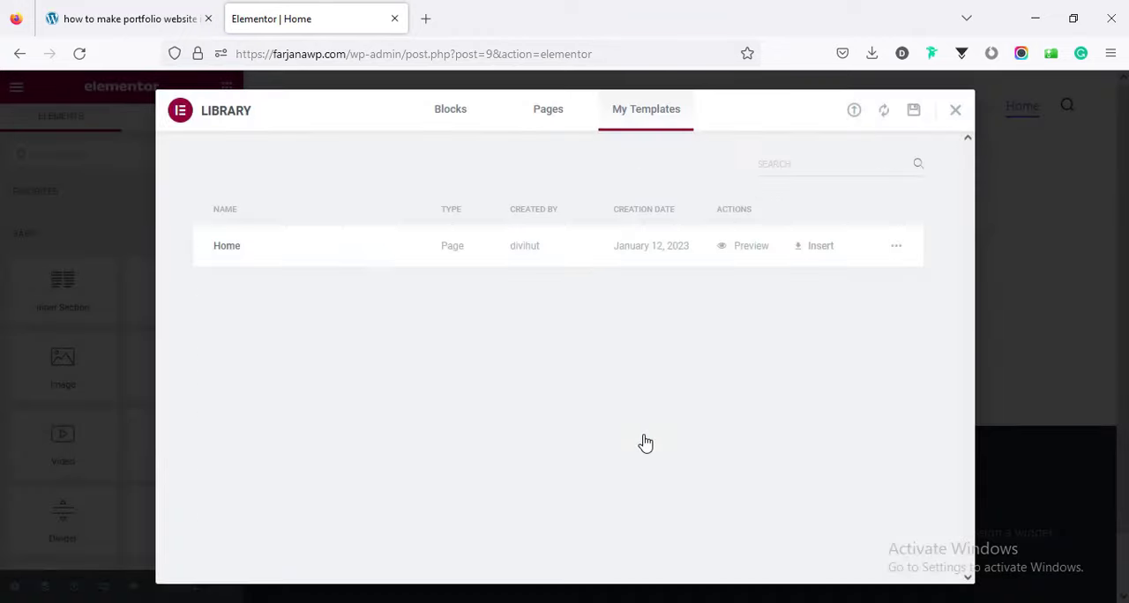
# Insert the imported Home template into the page with its page settings applied, and look over the inserted sections.
pyautogui.click(820, 248)
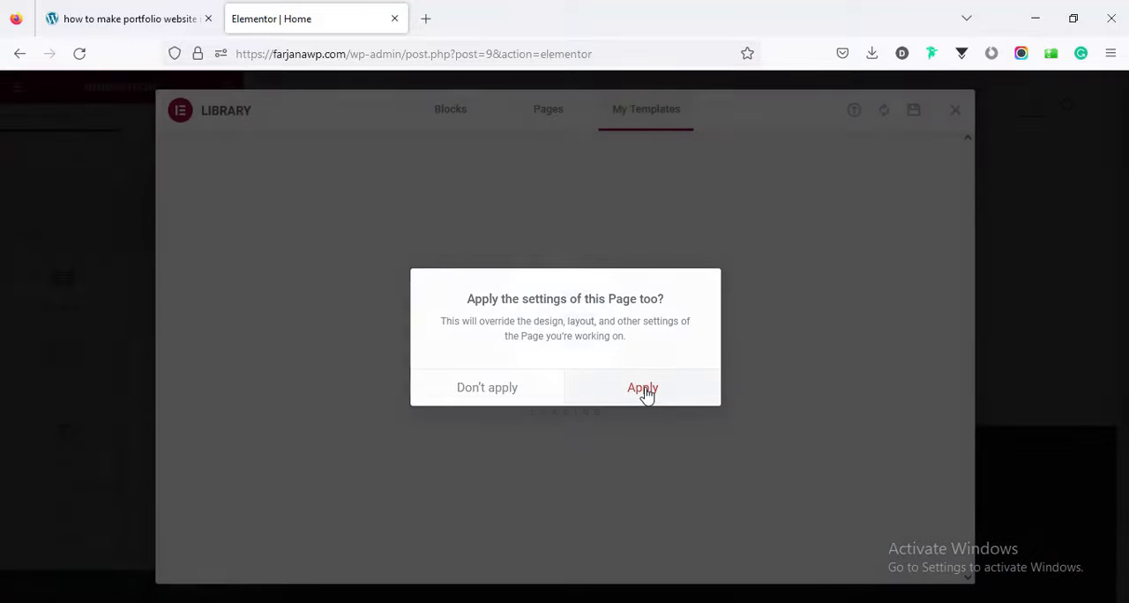
pyautogui.click(643, 390)
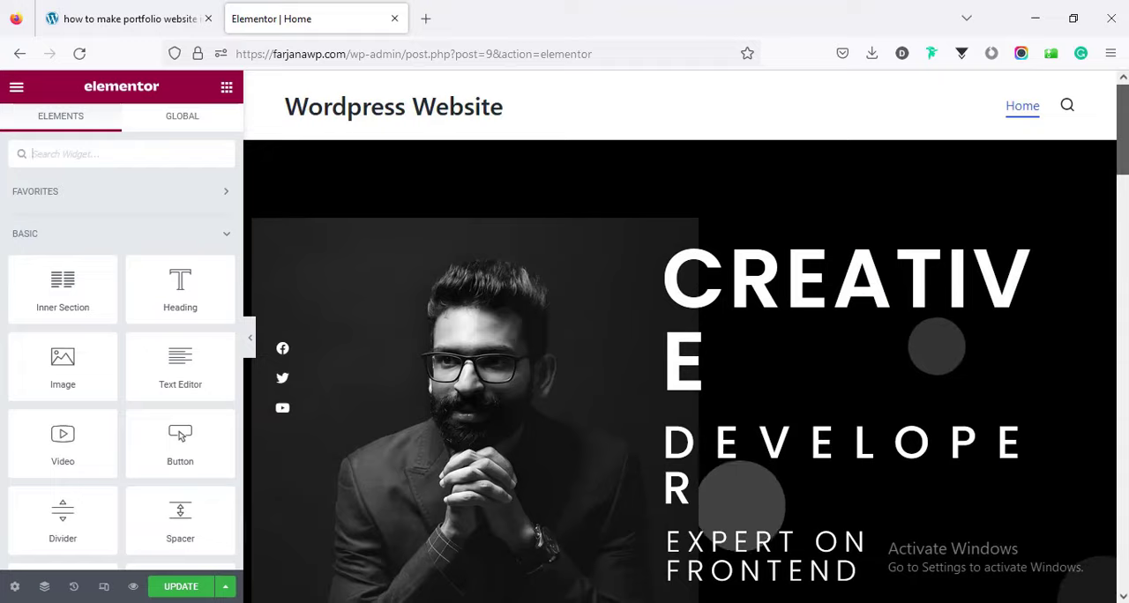
pyautogui.scroll(-7, 680, 337)
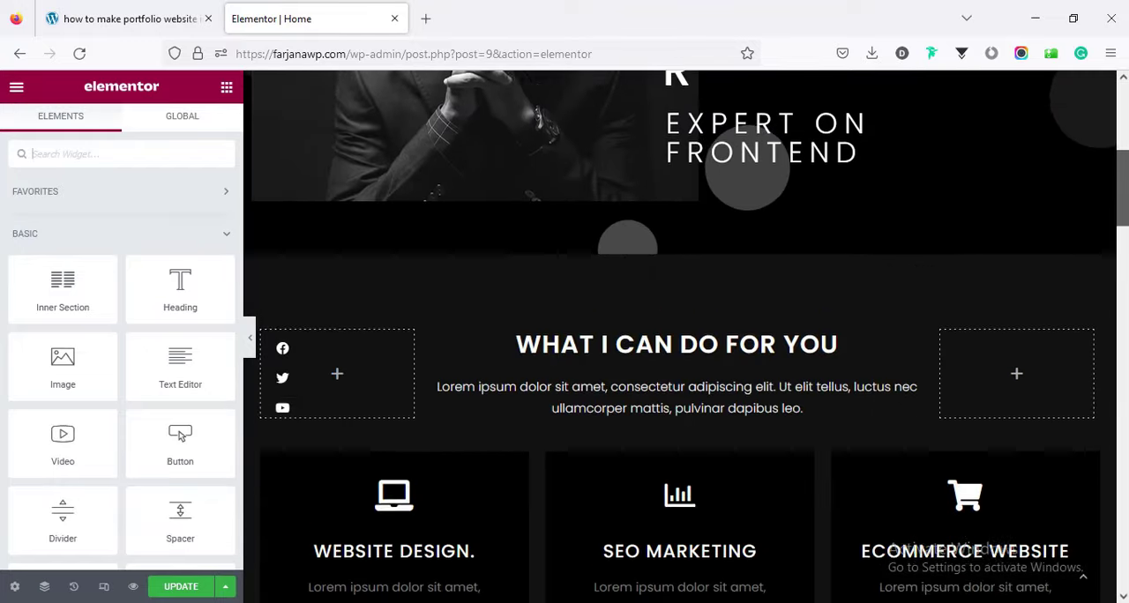
pyautogui.scroll(-5, 680, 337)
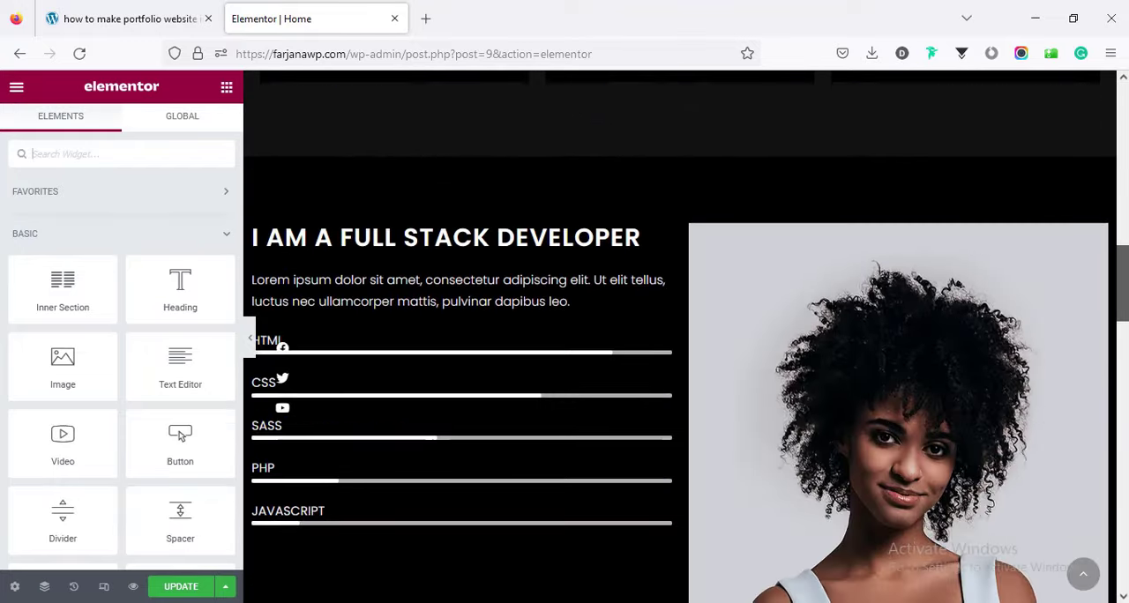
pyautogui.scroll(-8, 679, 337)
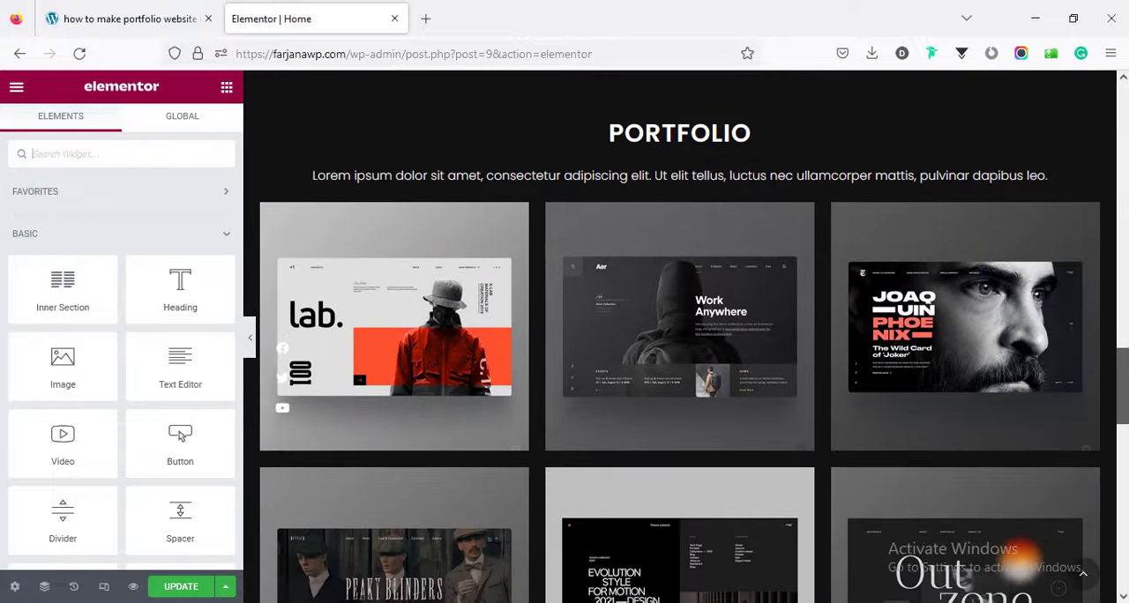
pyautogui.scroll(-10, 680, 337)
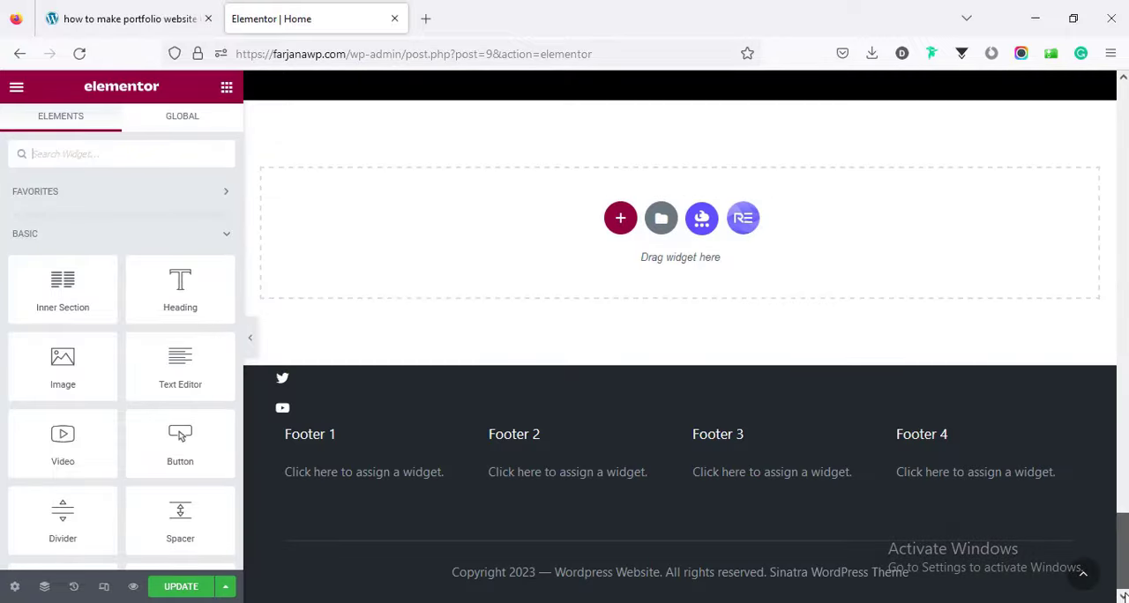
pyautogui.moveTo(1120, 572); pyautogui.dragTo(1122, 124)
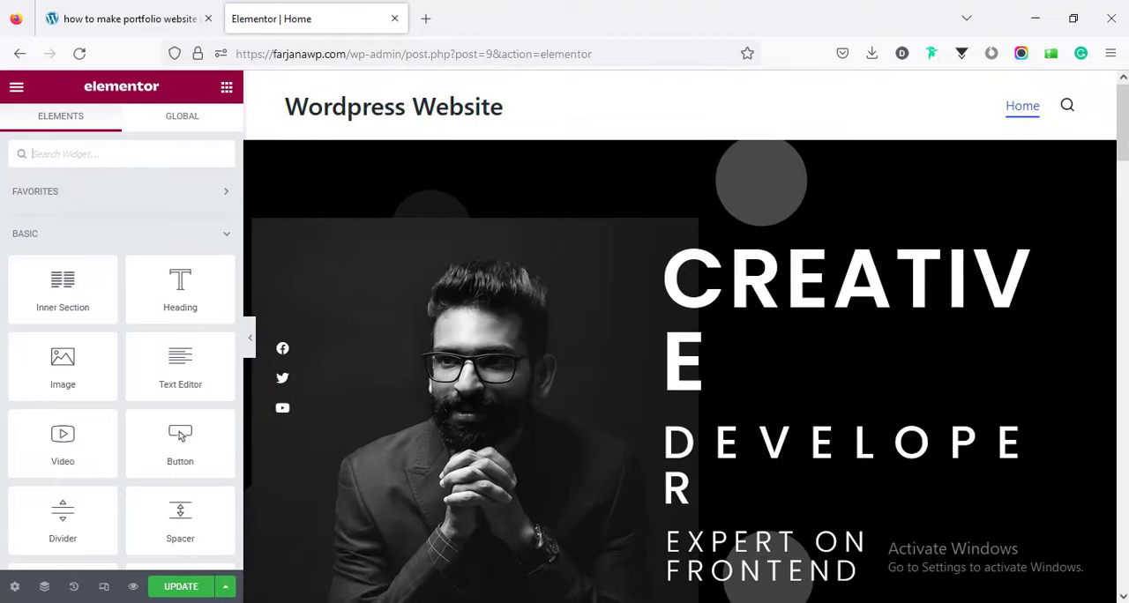
# Set the Home page's layout to Elementor Full Width and update the page.
pyautogui.click(13, 588)
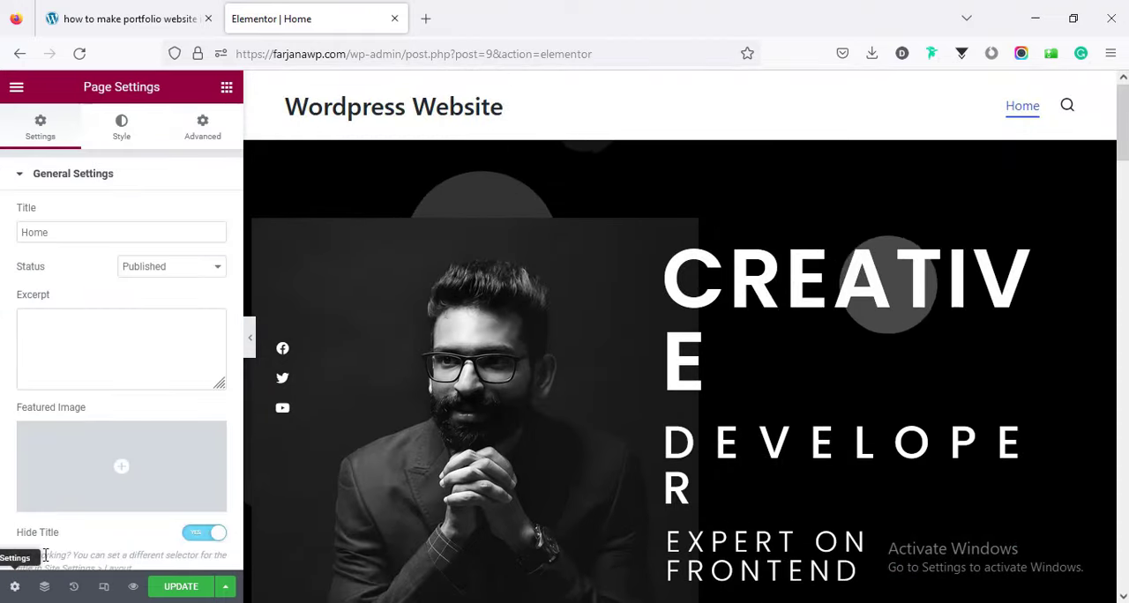
pyautogui.scroll(-3, 103, 406)
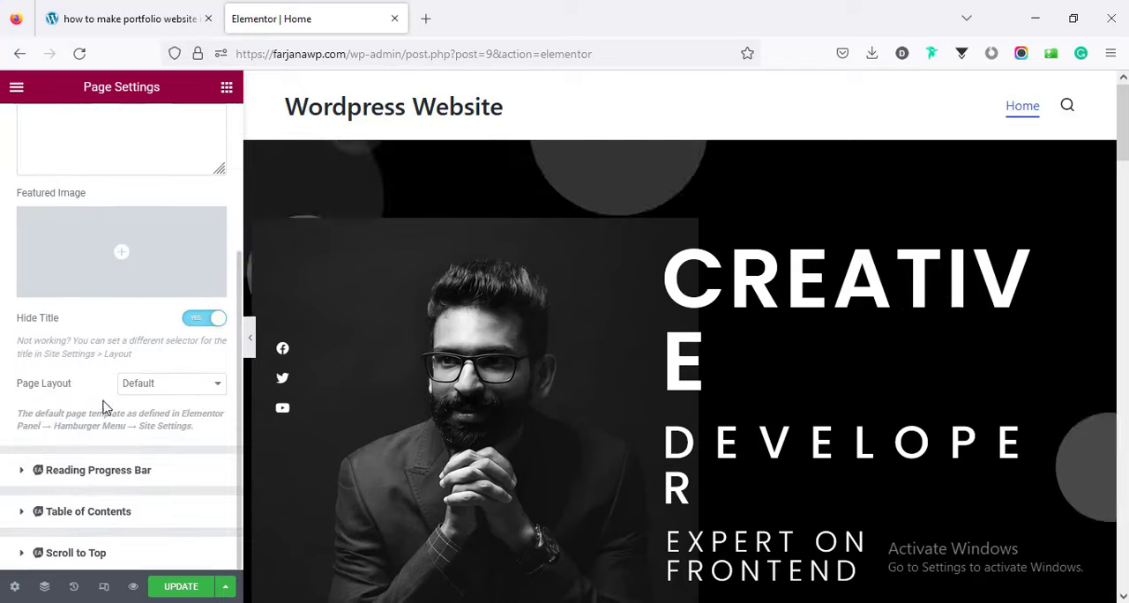
pyautogui.click(135, 386)
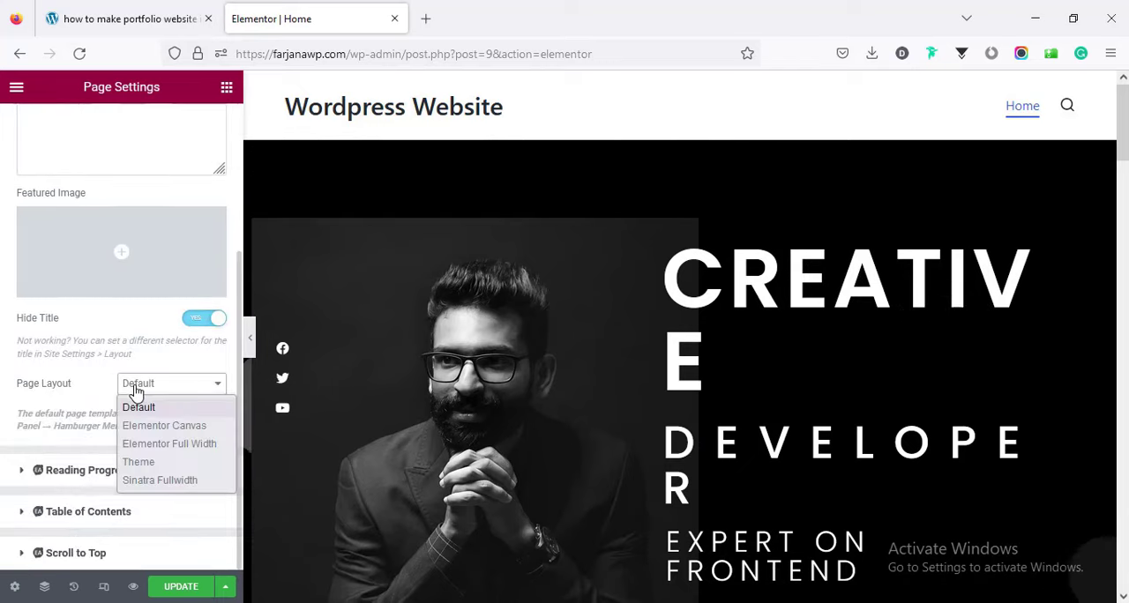
pyautogui.click(153, 446)
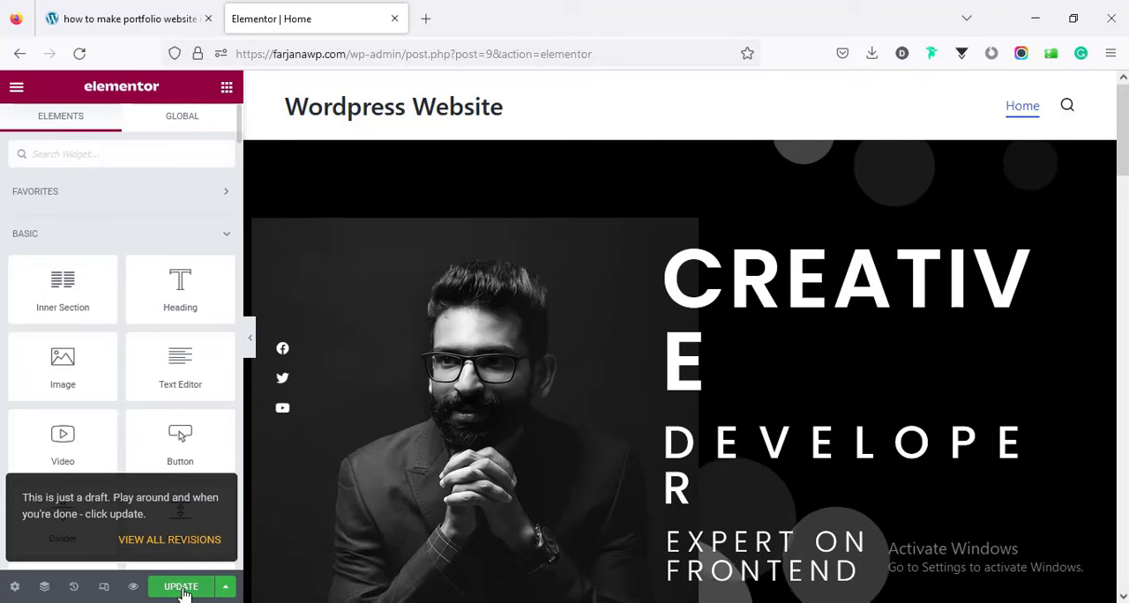
pyautogui.click(182, 592)
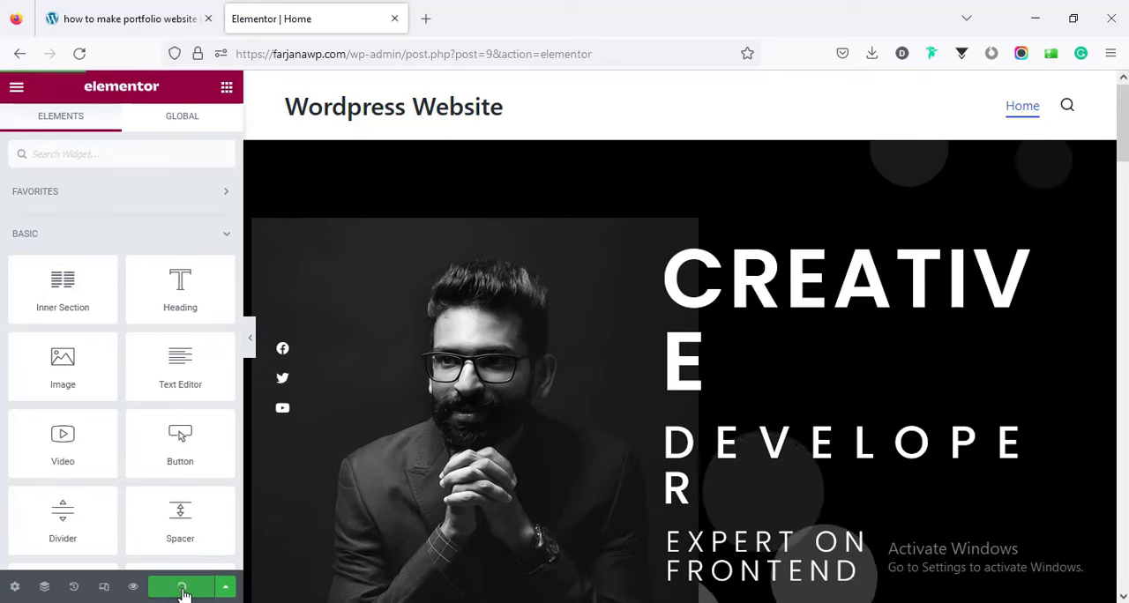
# Read Step 6 of the guide, then preview the updated Home page and examine its design from header to portfolio section.
pyautogui.click(134, 10)
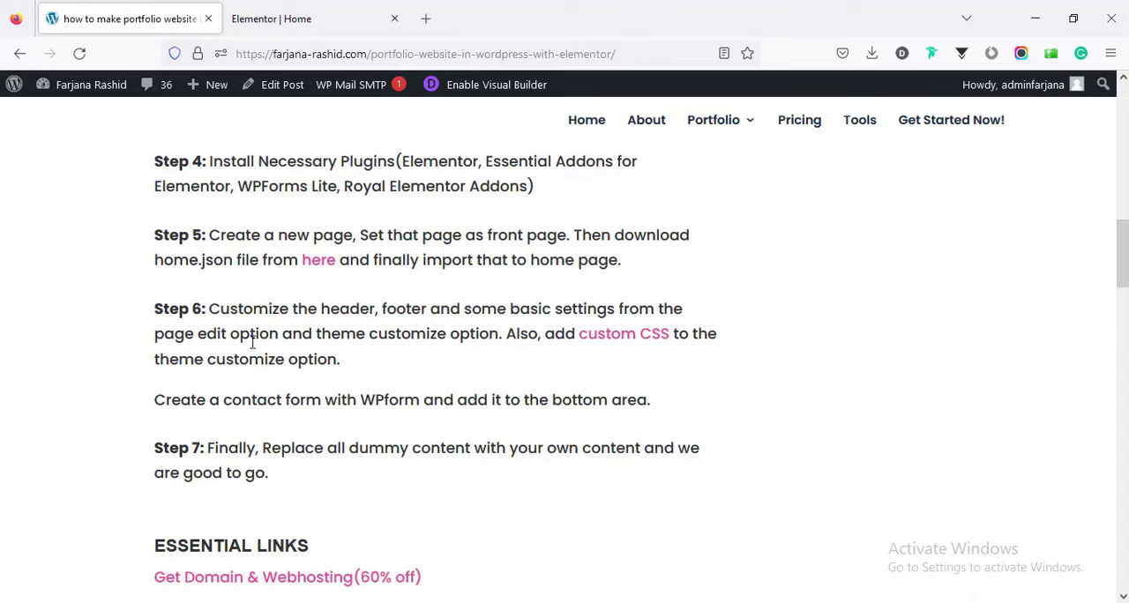
pyautogui.click(288, 10)
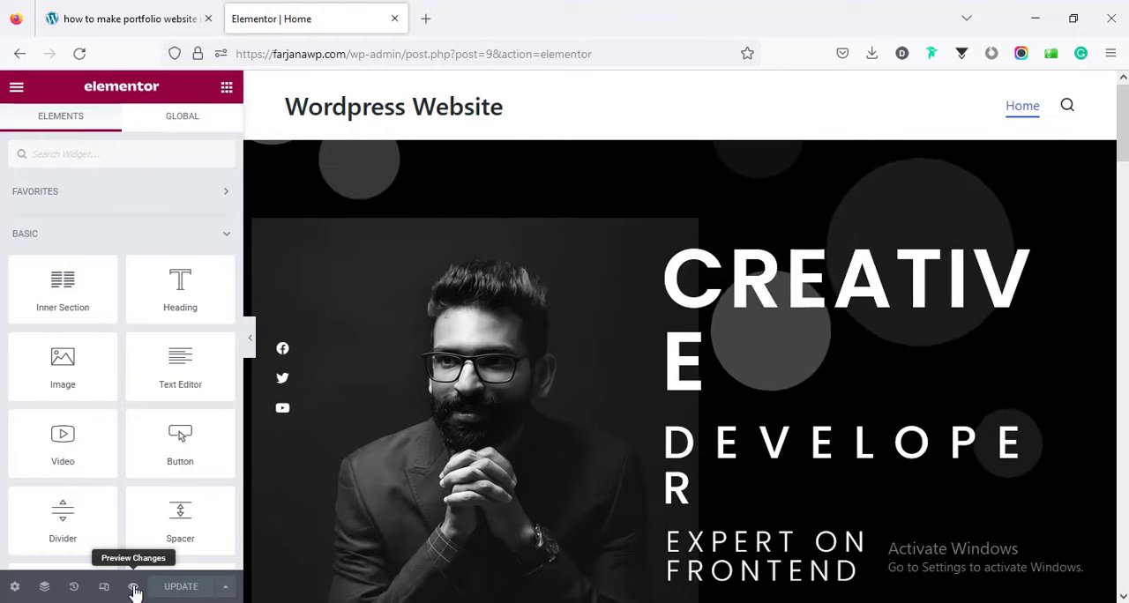
pyautogui.click(134, 587)
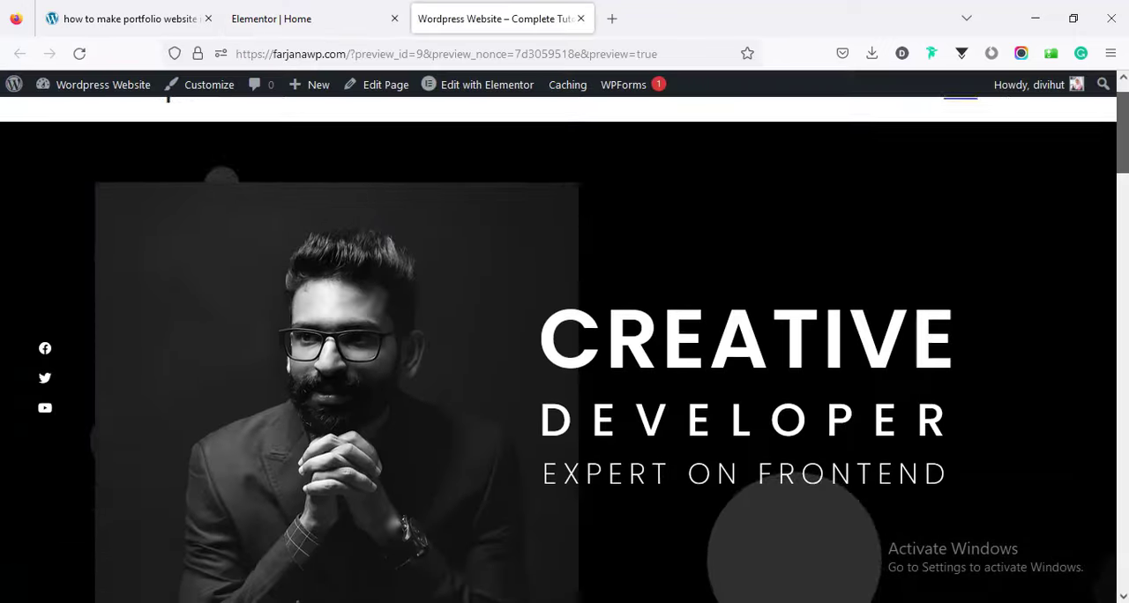
pyautogui.scroll(-20, 565, 353)
pyautogui.scroll(-15, 1125, 340)
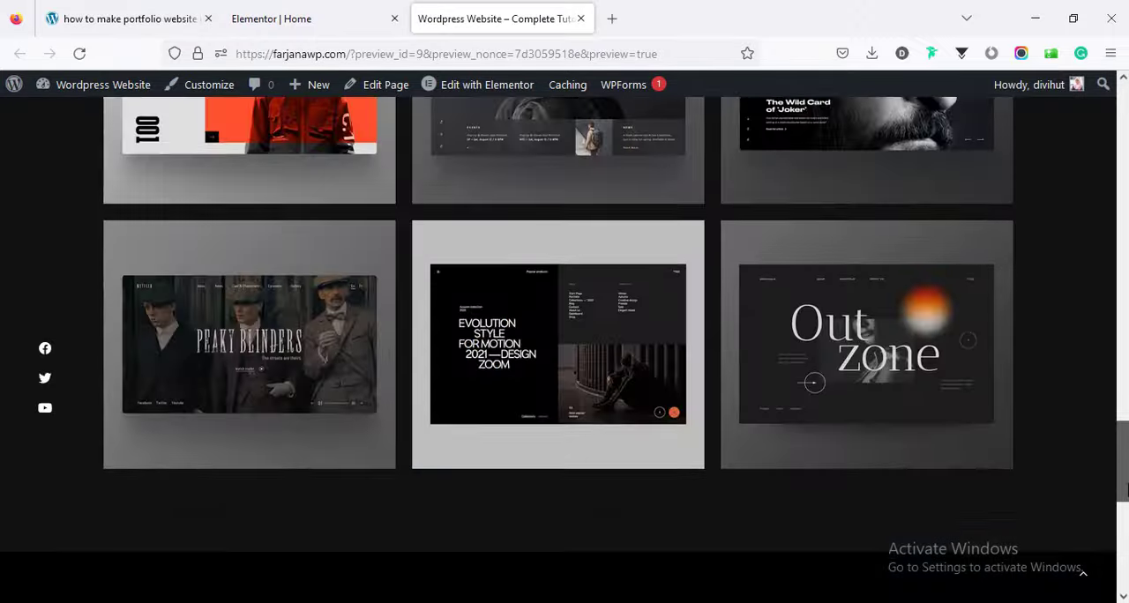
pyautogui.scroll(10, 1125, 340)
pyautogui.scroll(15, 1125, 340)
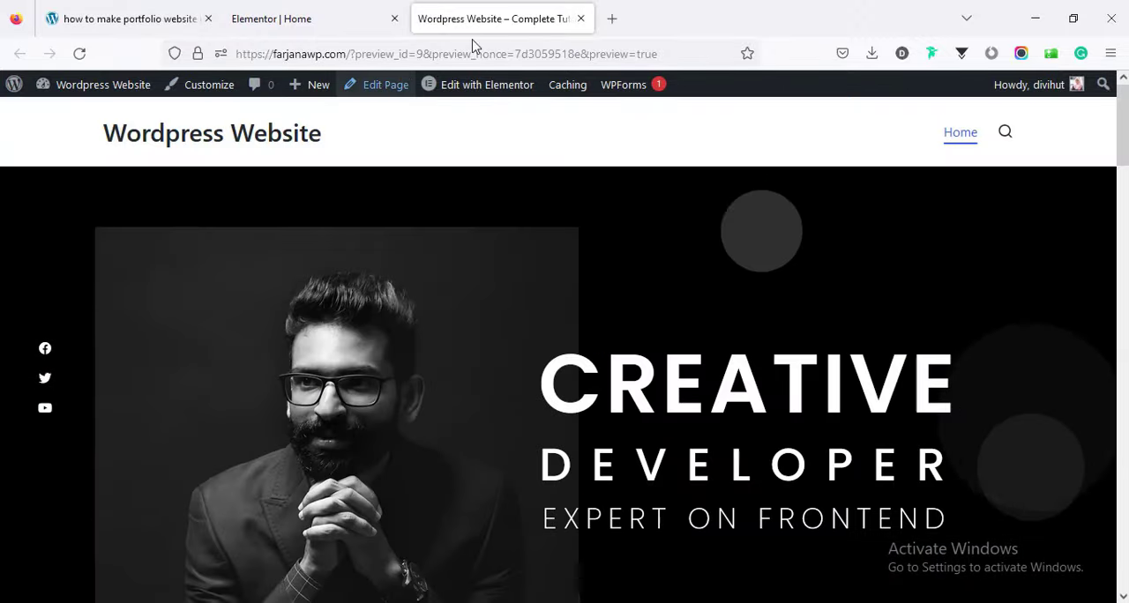
# Open the Home page in the WordPress editor, enable its transparent header, and disable the main footer and copyright bar.
pyautogui.middleClick(365, 92)
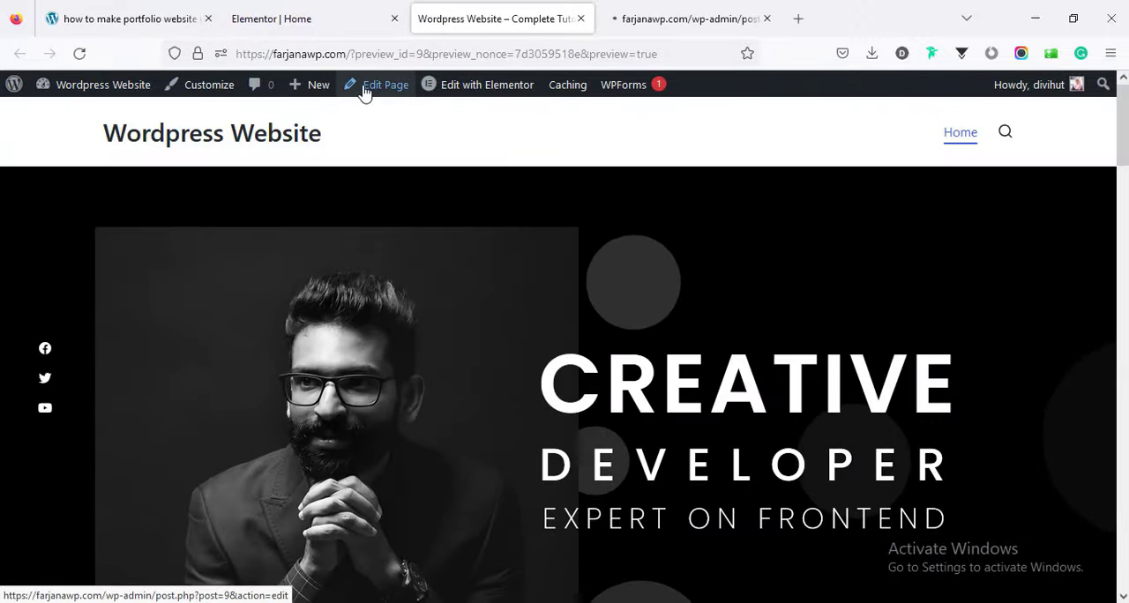
pyautogui.click(660, 15)
pyautogui.moveTo(1113, 242); pyautogui.dragTo(1103, 481)
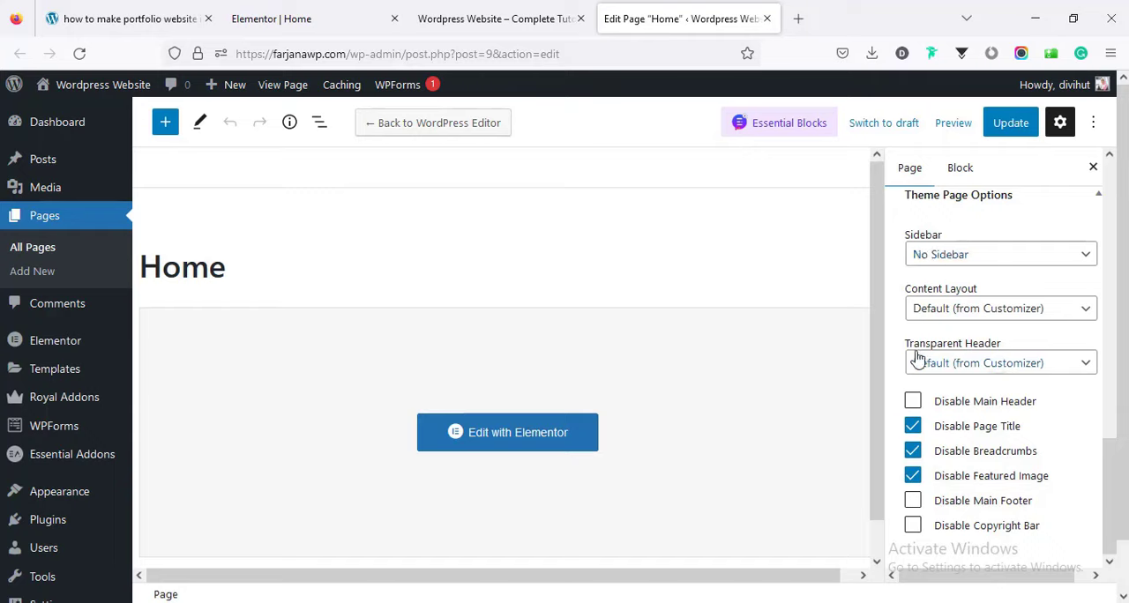
pyautogui.click(978, 367)
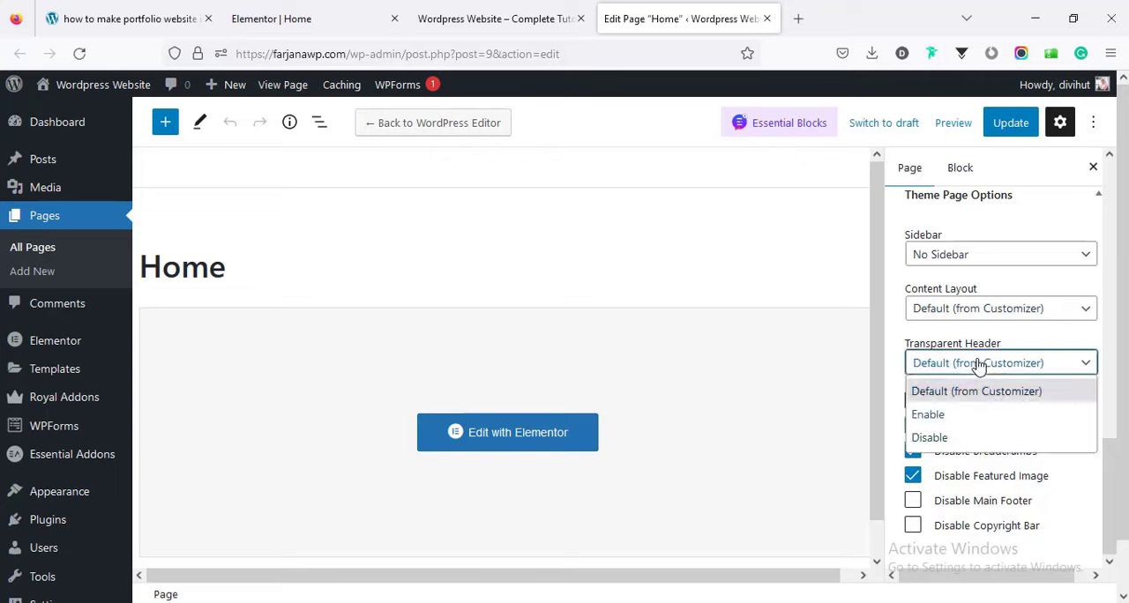
pyautogui.click(947, 418)
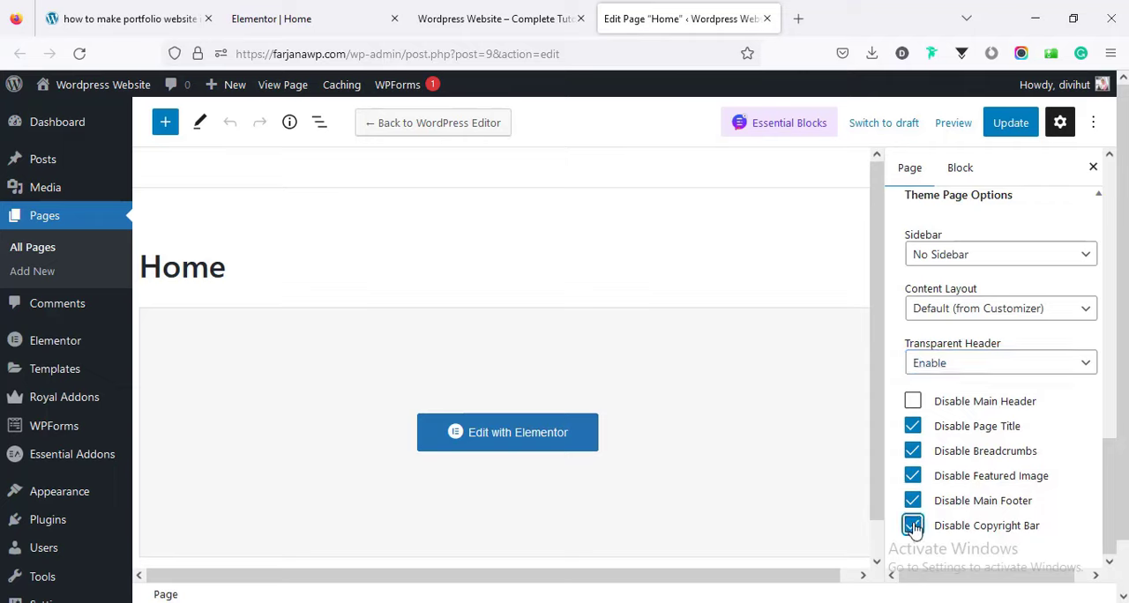
# Check the footer area in the page preview, update the Home page with the new theme options, and close its editor.
pyautogui.click(520, 18)
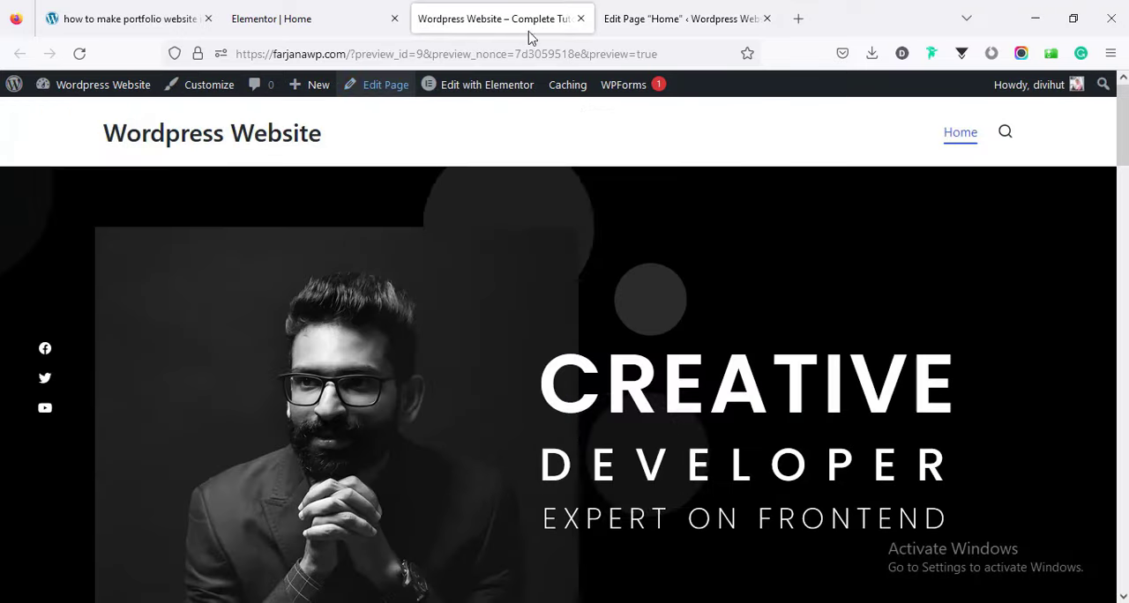
pyautogui.moveTo(1123, 142); pyautogui.dragTo(1125, 601)
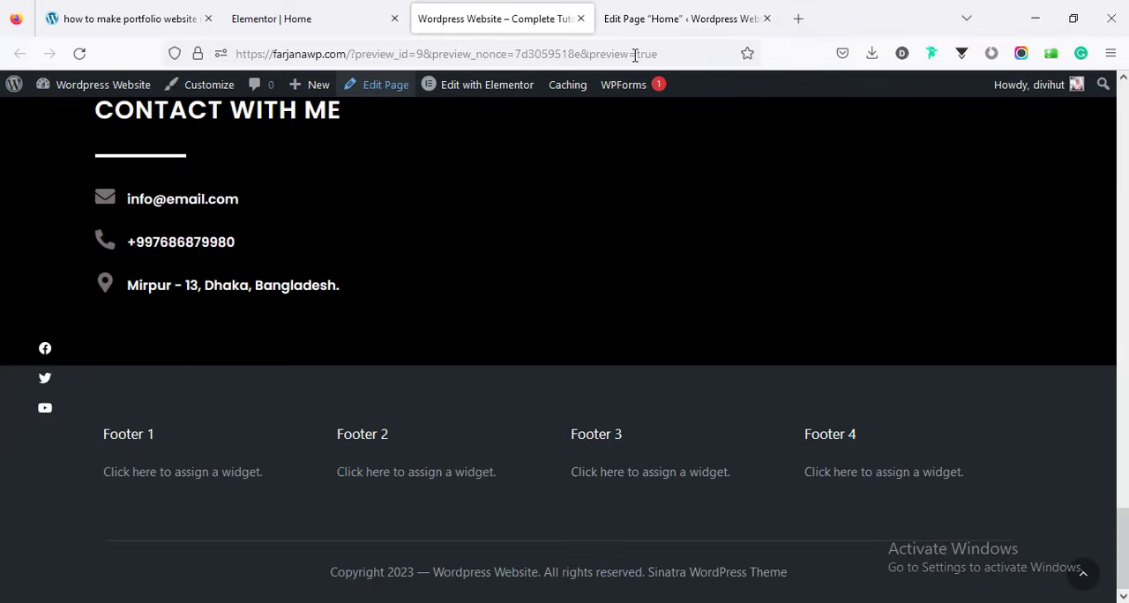
pyautogui.click(651, 8)
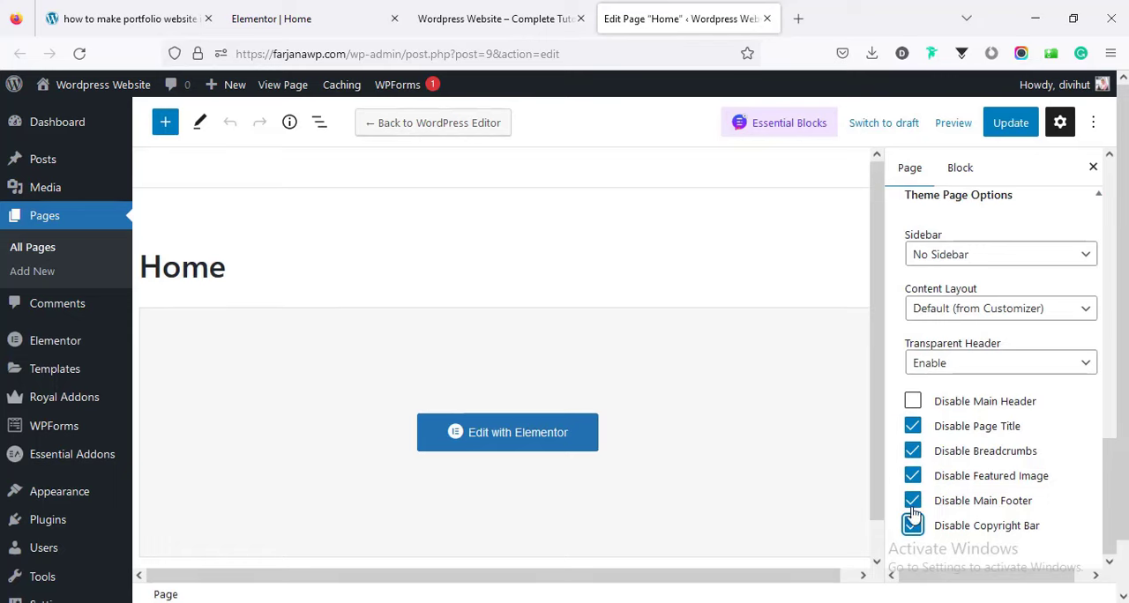
pyautogui.click(519, 10)
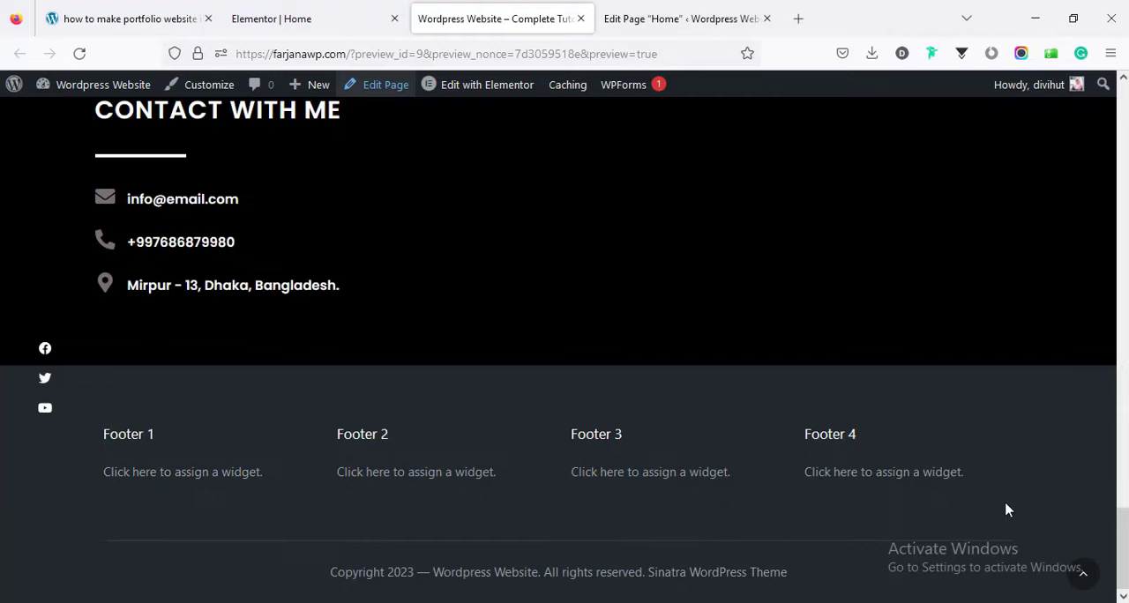
pyautogui.moveTo(1127, 554); pyautogui.dragTo(1126, 512)
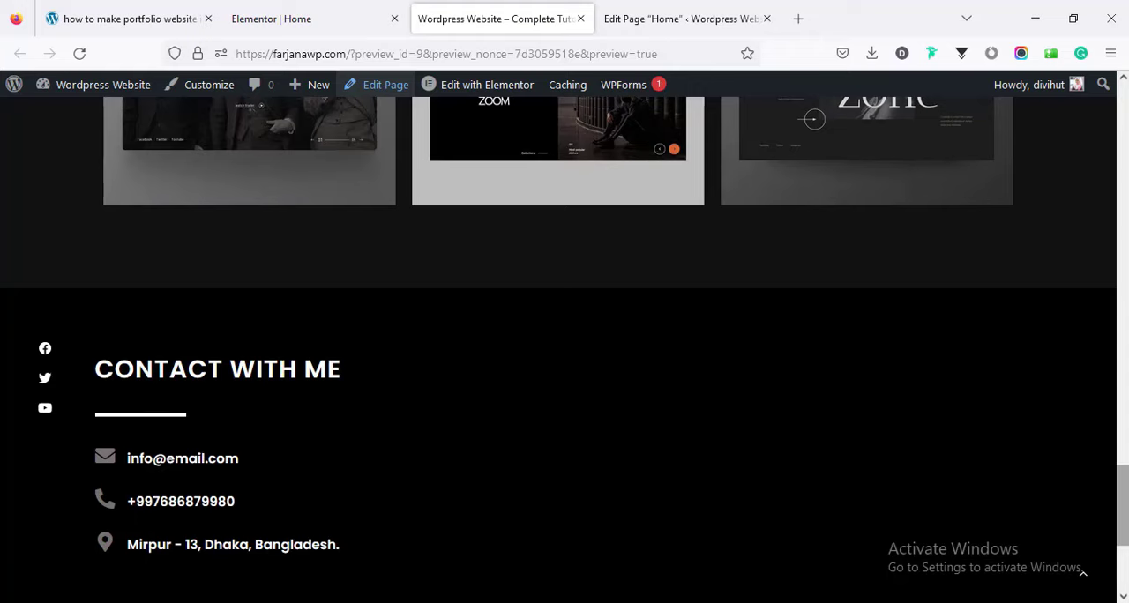
pyautogui.moveTo(1126, 511); pyautogui.dragTo(1126, 468)
pyautogui.click(680, 7)
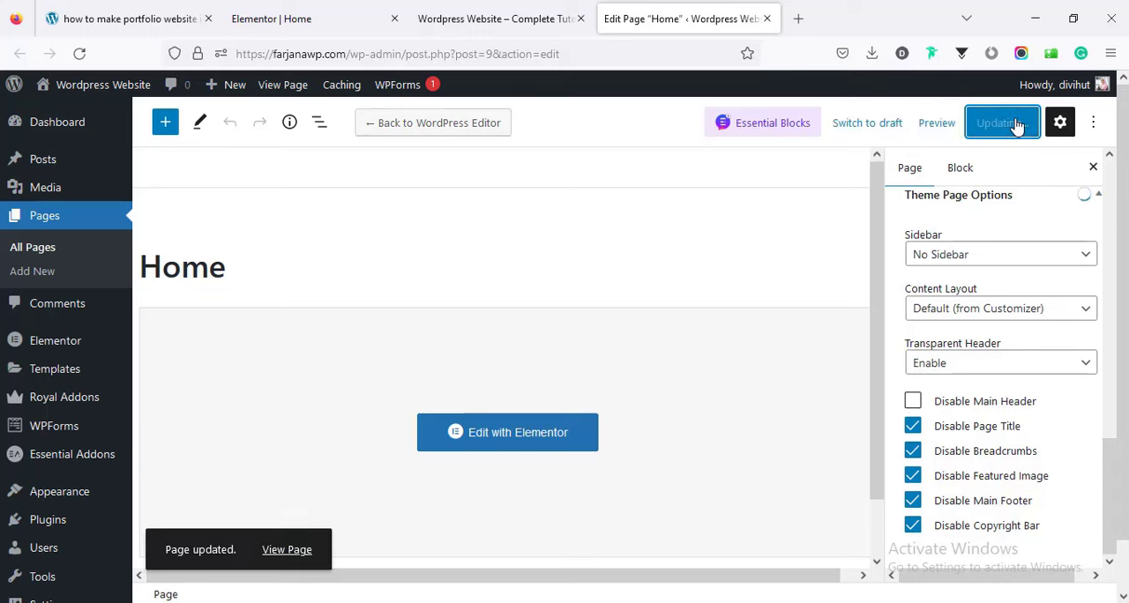
pyautogui.hotkey('ctrl', 'w')
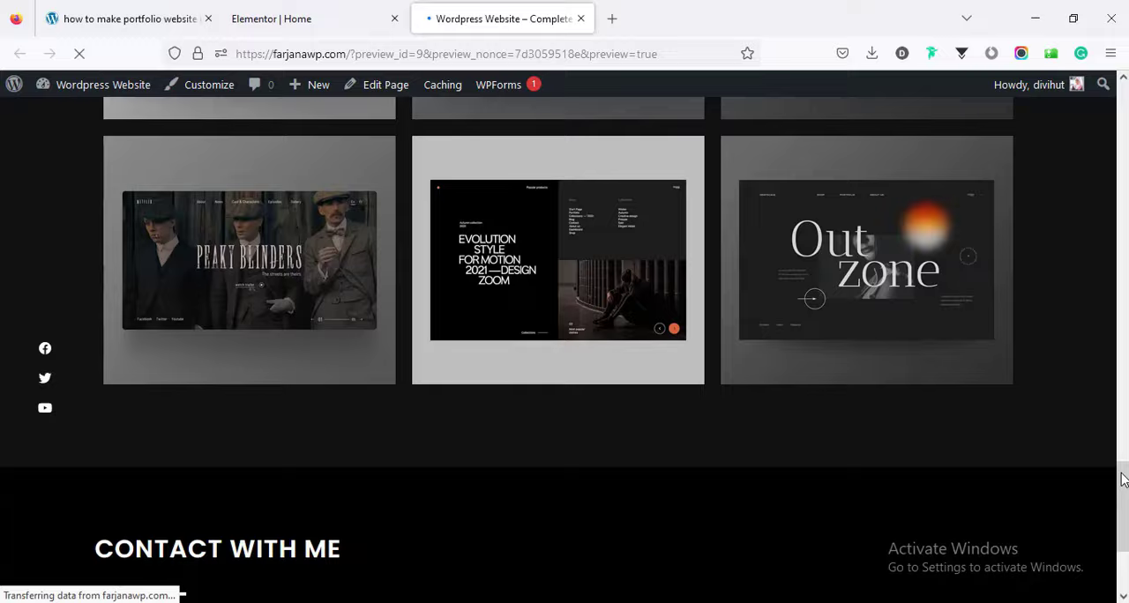
# Review the reloaded preview from its transparent header downward, and open the logo and site title settings in the Customizer.
pyautogui.moveTo(1122, 474); pyautogui.dragTo(1127, 97)
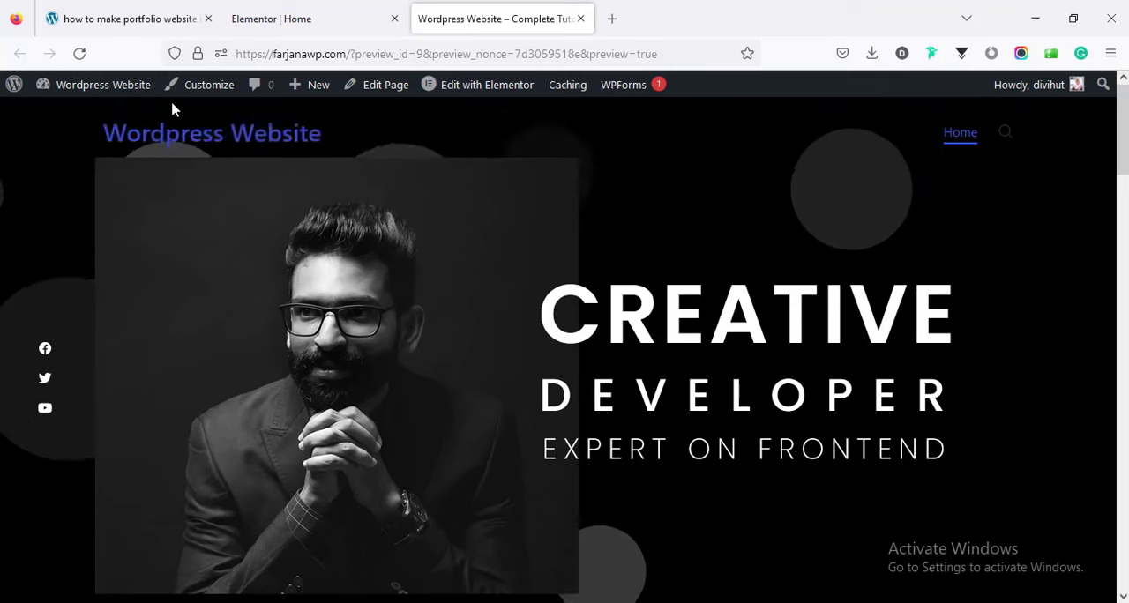
pyautogui.scroll(-4, 201, 94)
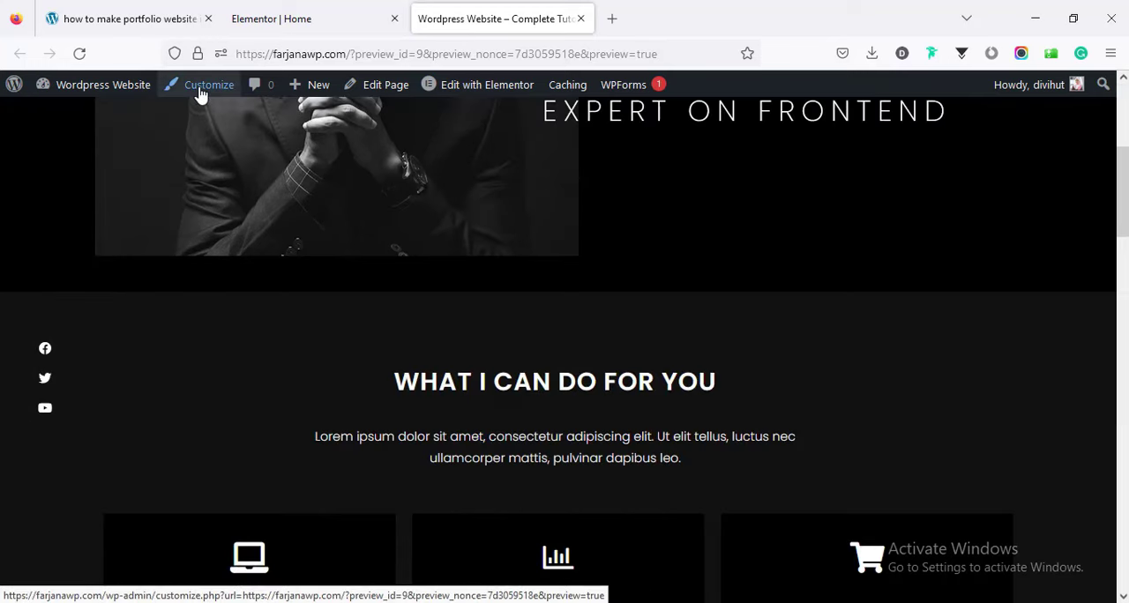
pyautogui.scroll(1, 201, 94)
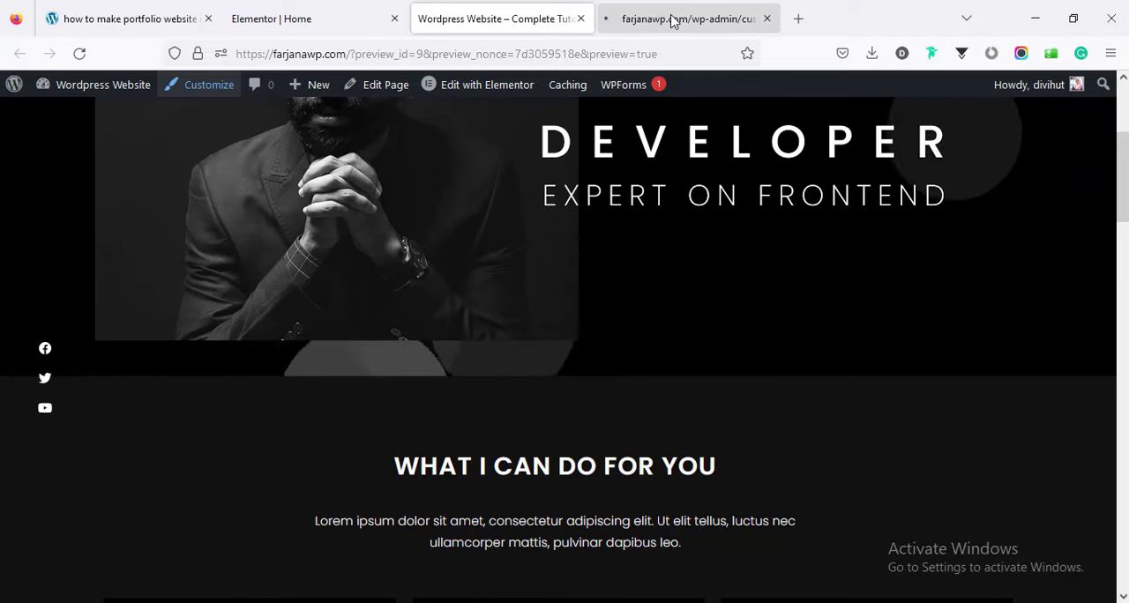
pyautogui.click(670, 19)
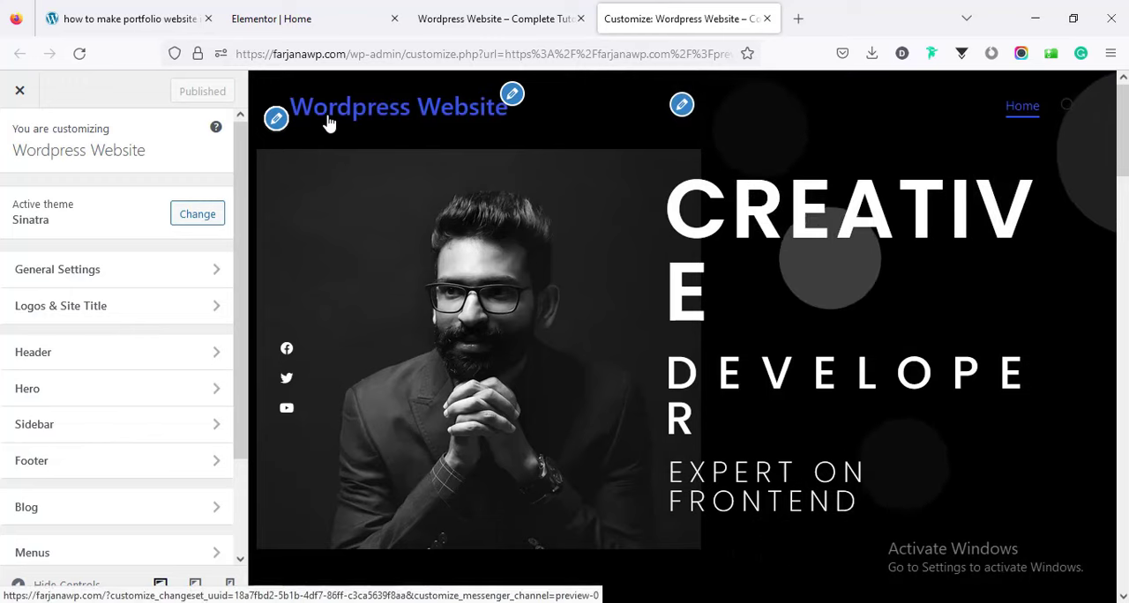
pyautogui.click(82, 314)
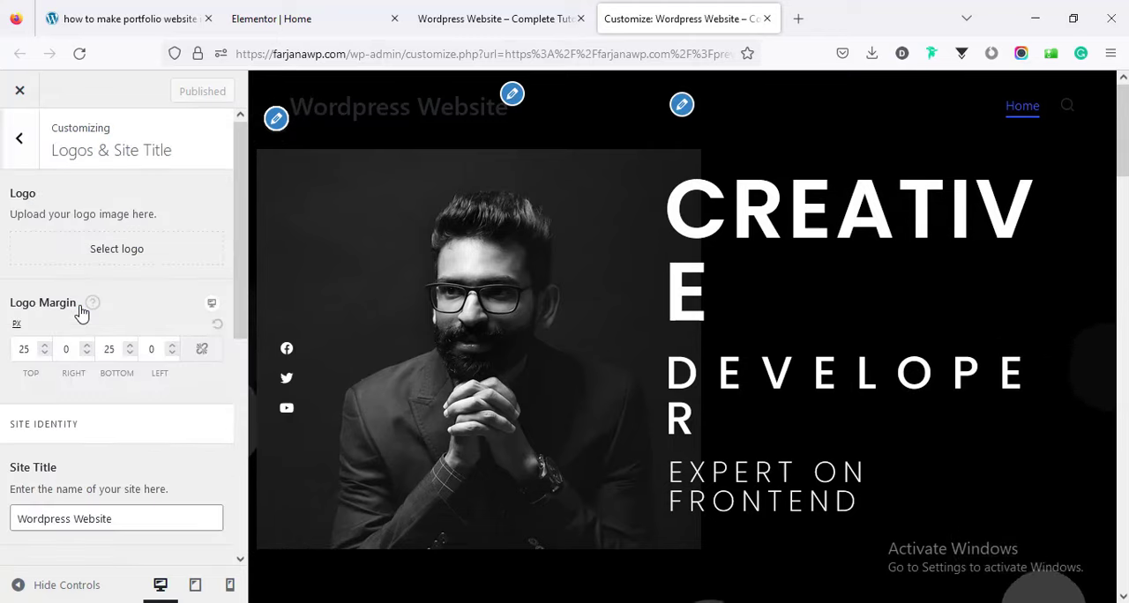
# Upload logo-1.png from Downloads and set it as the site logo without cropping.
pyautogui.click(121, 256)
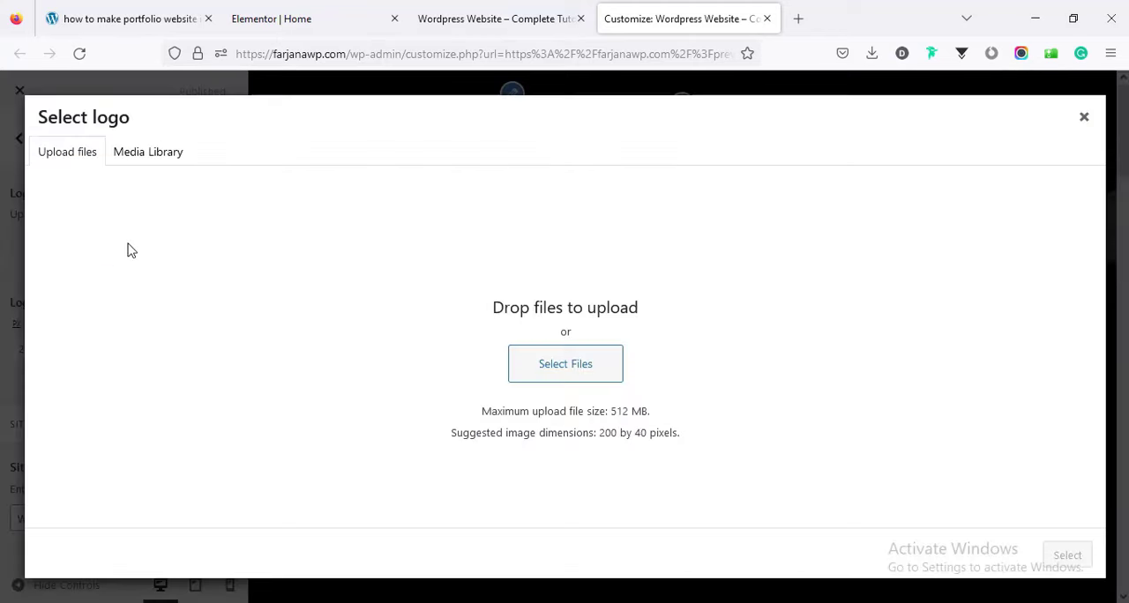
pyautogui.click(482, 22)
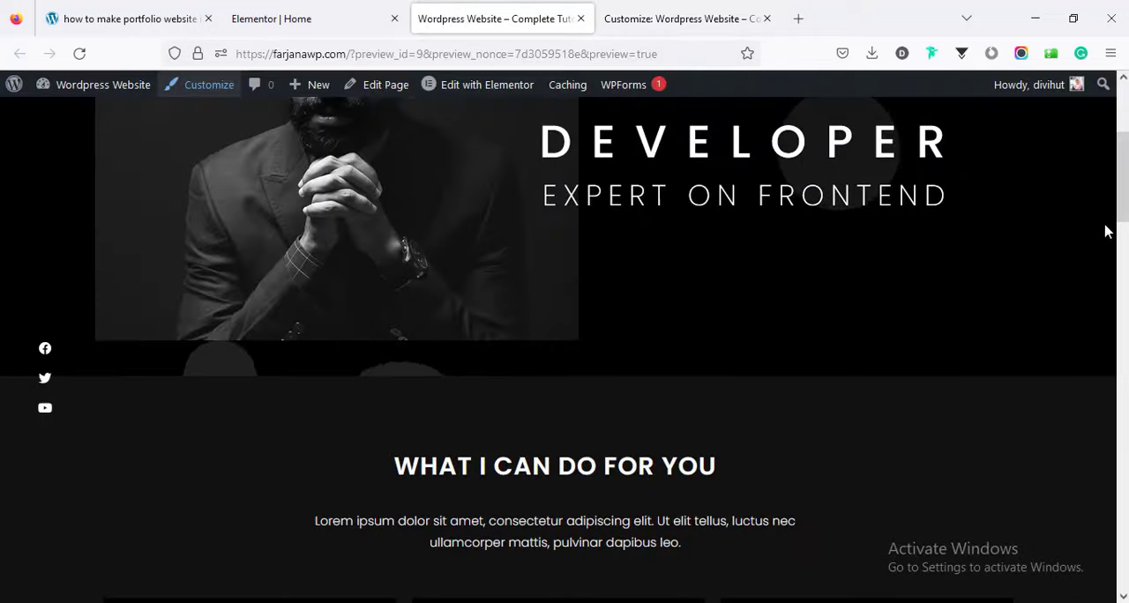
pyautogui.scroll(3, 1105, 234)
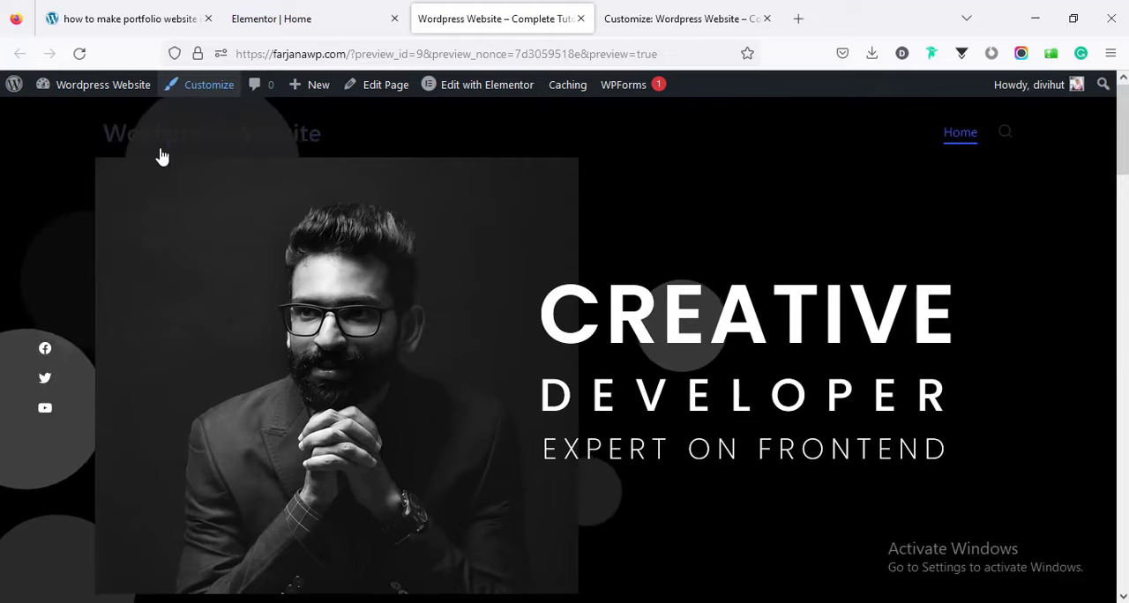
pyautogui.click(641, 14)
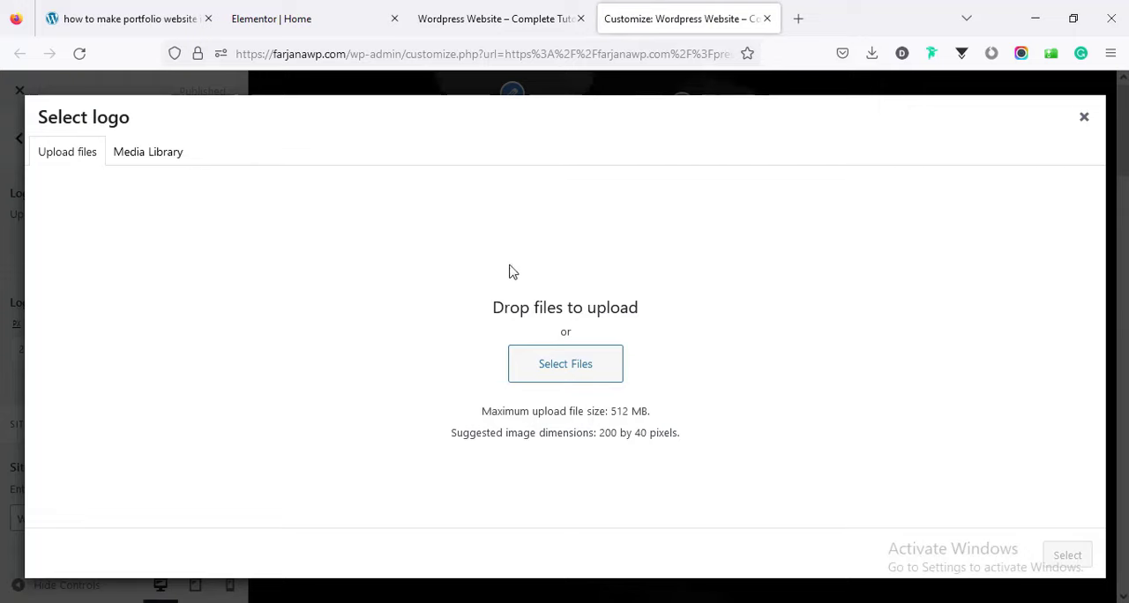
pyautogui.click(547, 369)
pyautogui.click(225, 192)
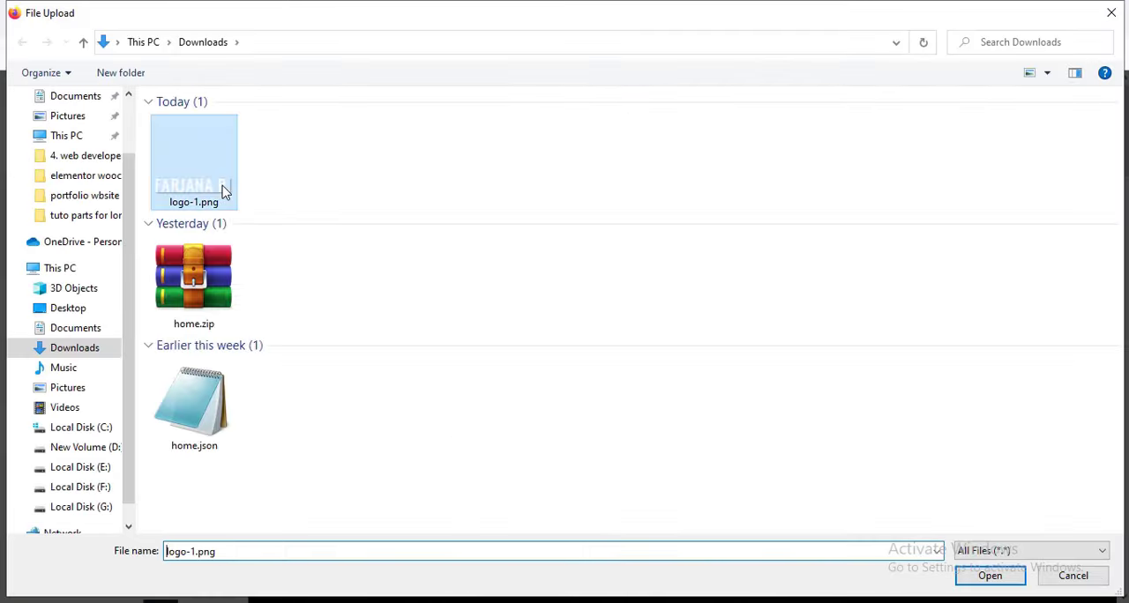
pyautogui.click(979, 576)
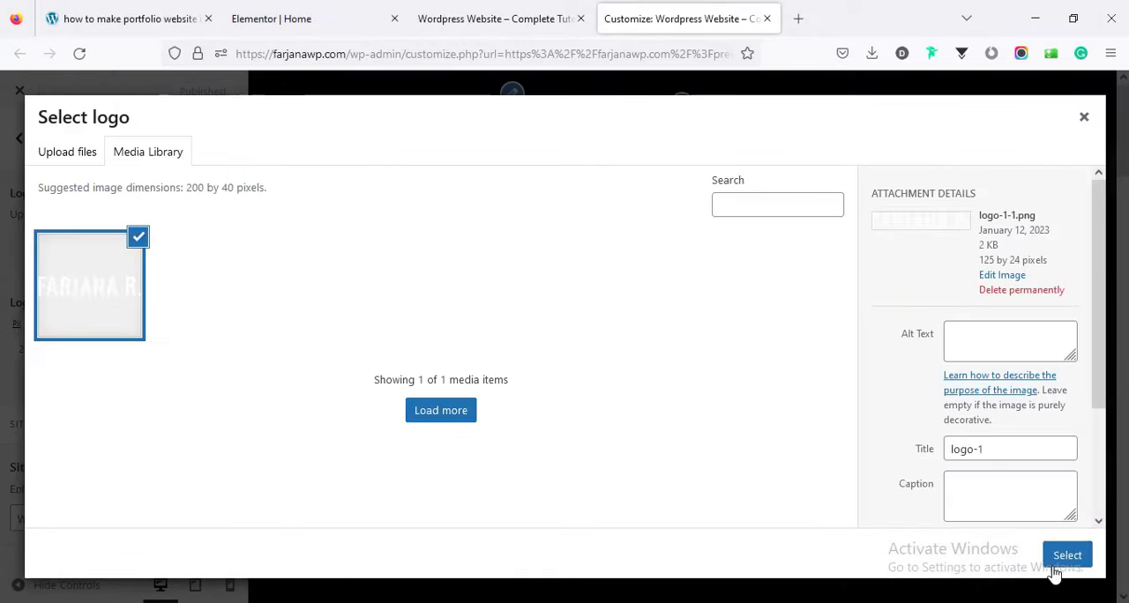
pyautogui.click(1063, 556)
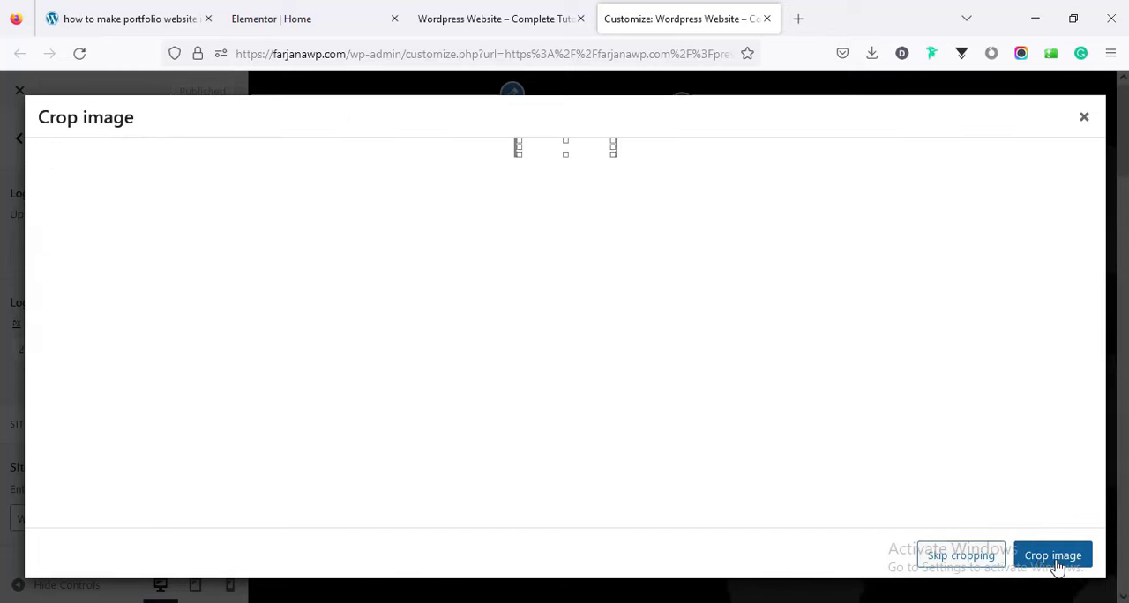
pyautogui.click(960, 555)
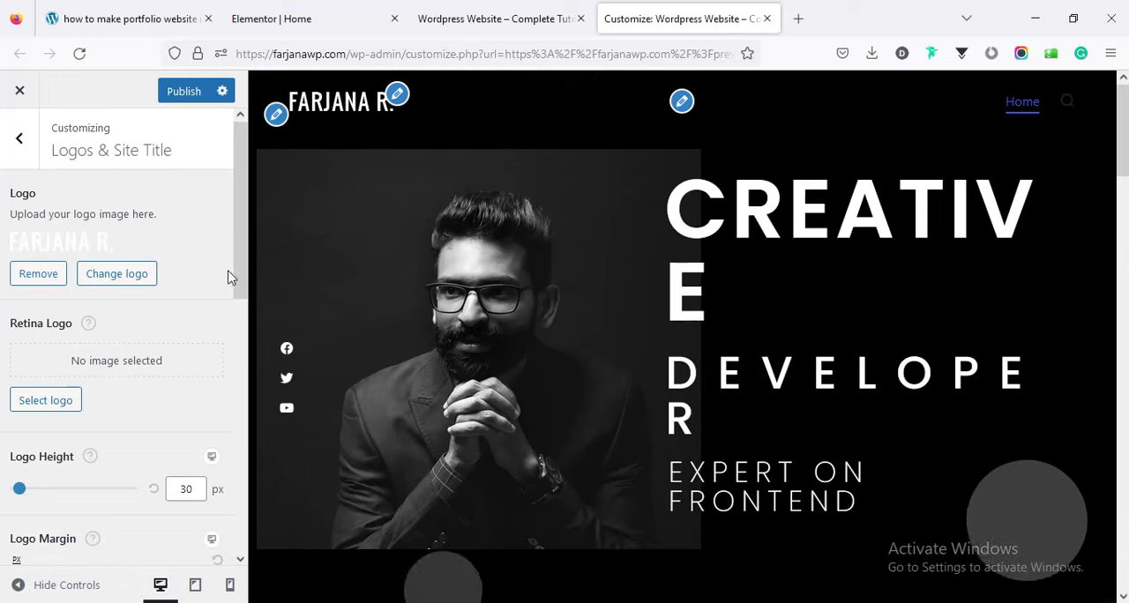
# Look through the remaining logo and site identity settings, and expand the design options of the main header.
pyautogui.scroll(-2, 223, 342)
pyautogui.scroll(-6, 223, 341)
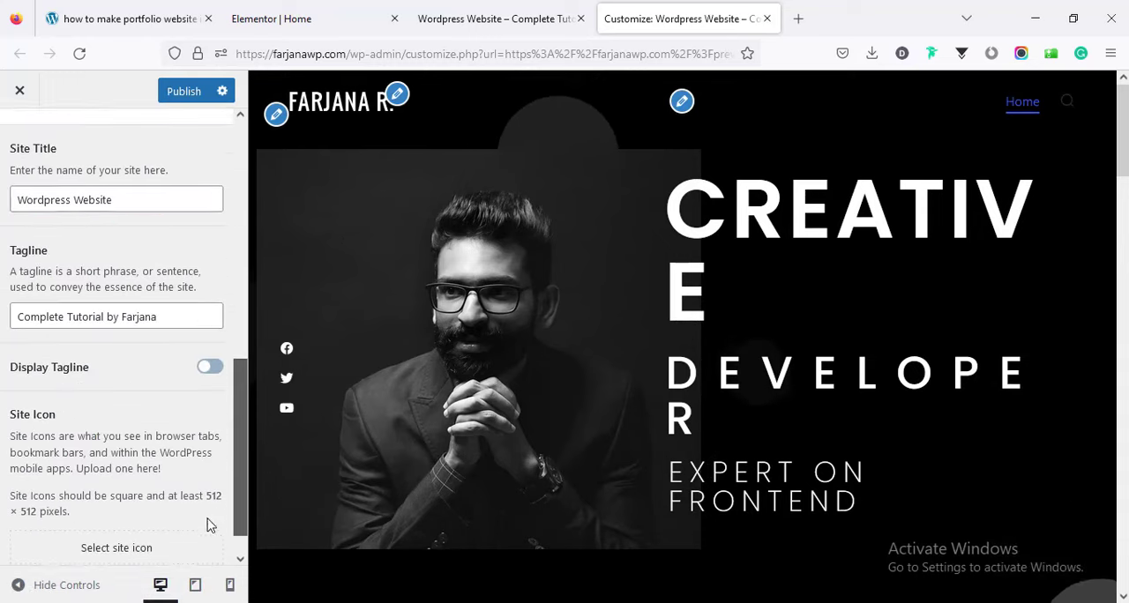
pyautogui.scroll(6, 200, 561)
pyautogui.scroll(3, 212, 253)
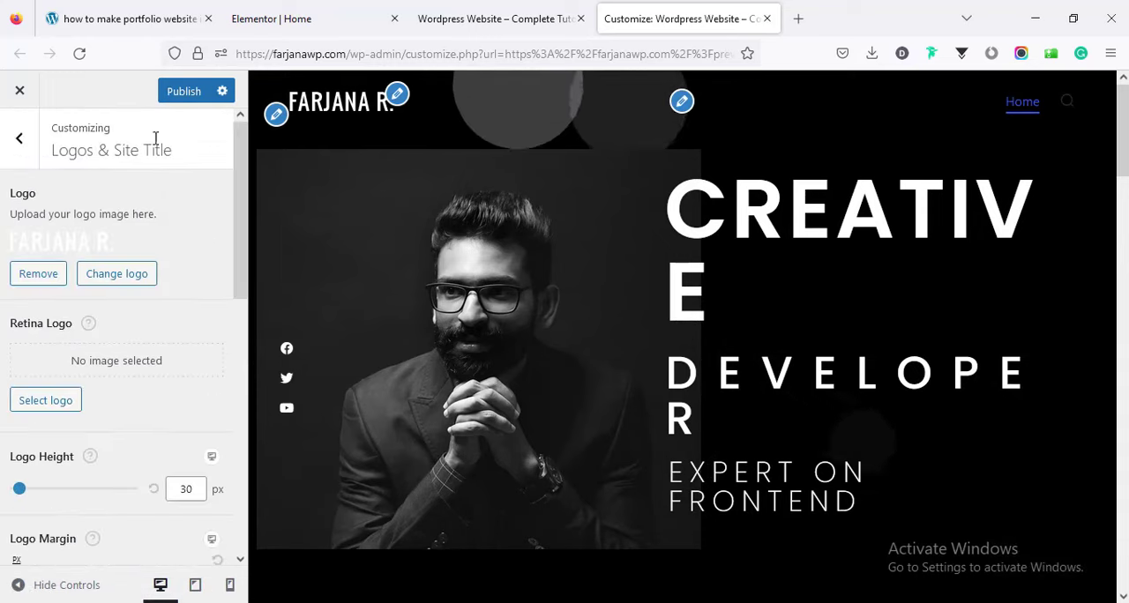
pyautogui.click(18, 141)
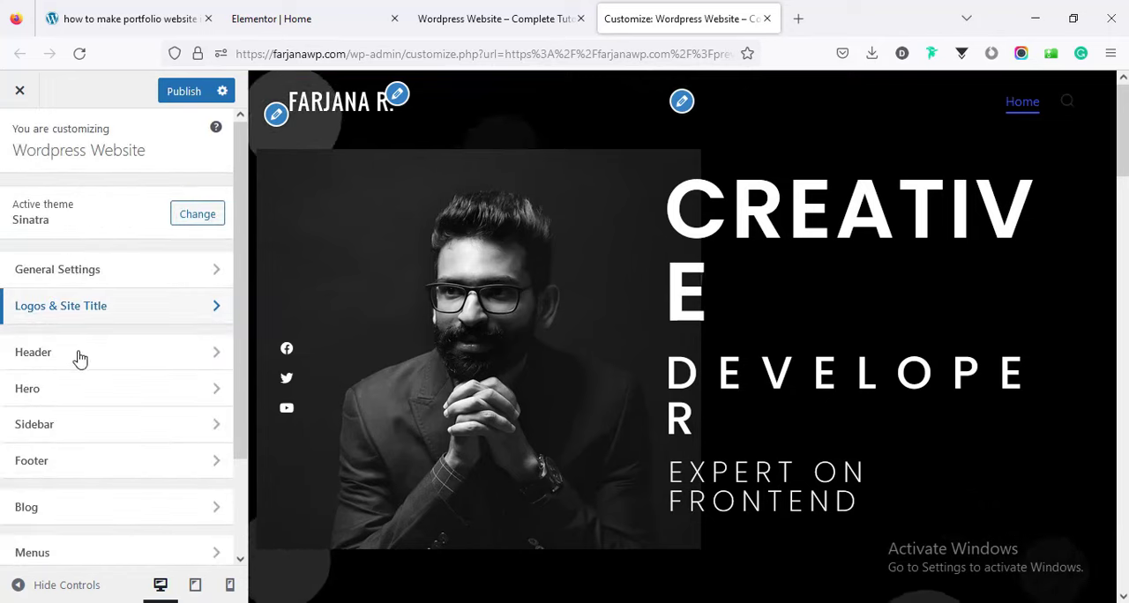
pyautogui.click(81, 354)
pyautogui.click(64, 240)
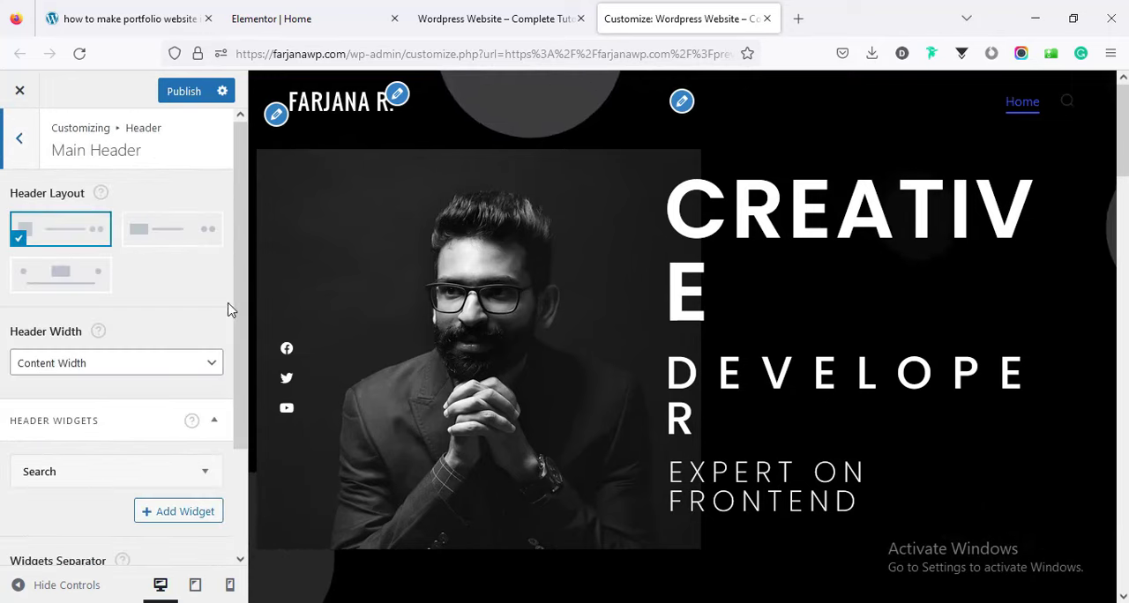
pyautogui.moveTo(244, 335); pyautogui.dragTo(247, 509)
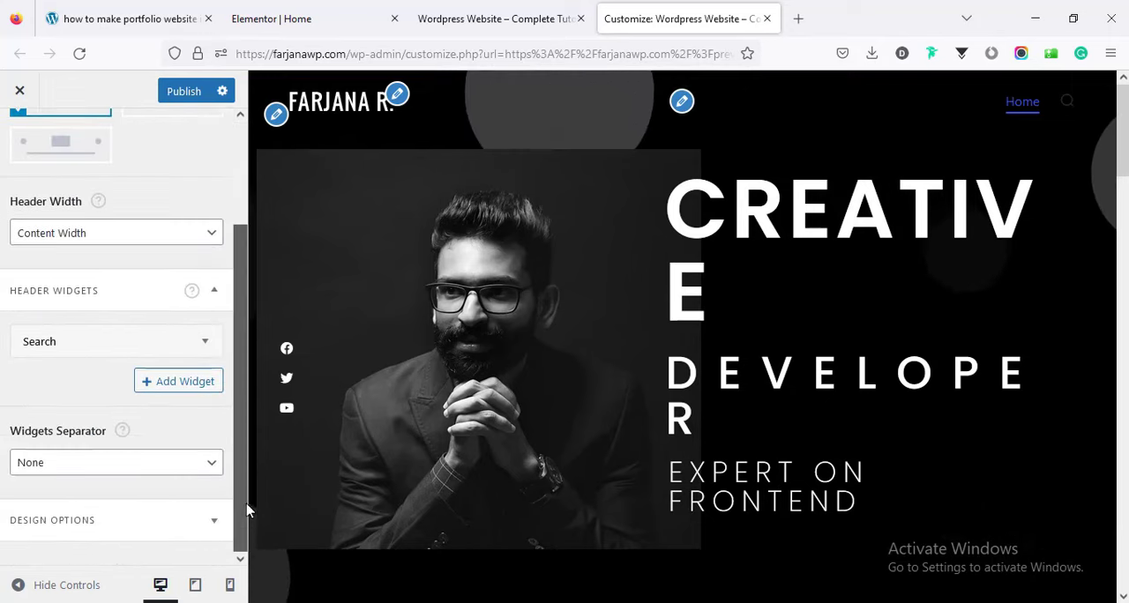
pyautogui.click(138, 524)
pyautogui.moveTo(243, 448); pyautogui.dragTo(225, 577)
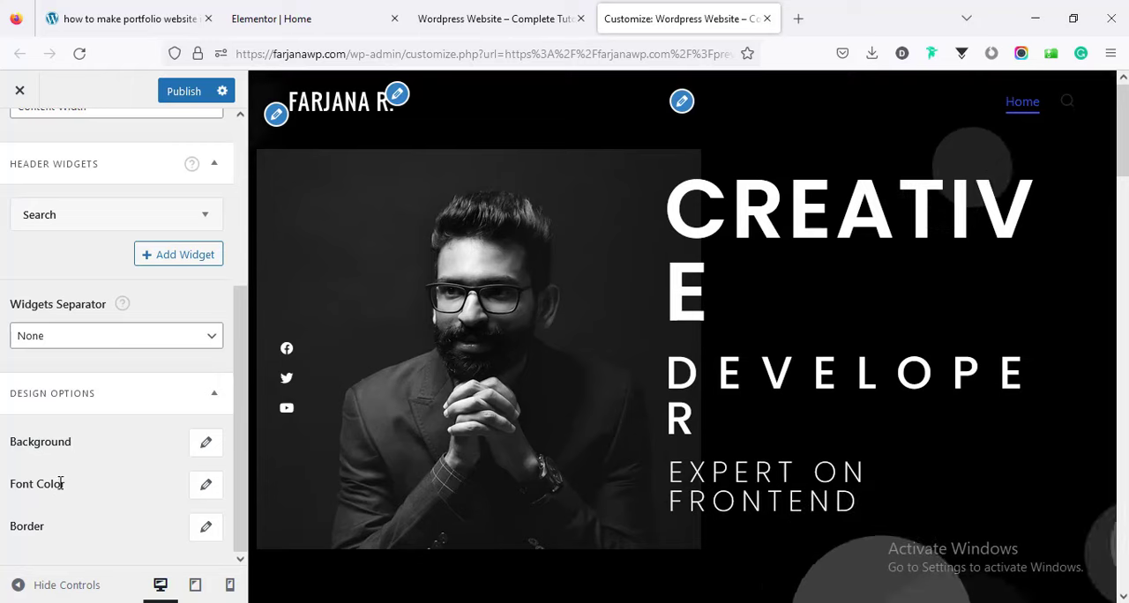
# Set the main header's link font color to #fff.
pyautogui.click(206, 486)
pyautogui.scroll(-2, 212, 512)
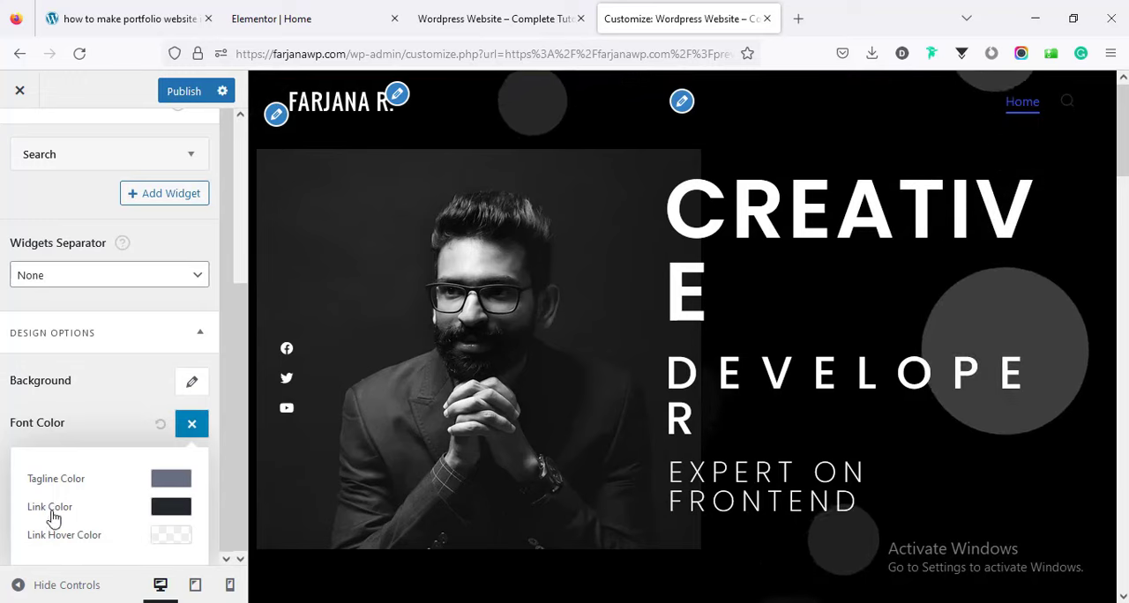
pyautogui.click(170, 510)
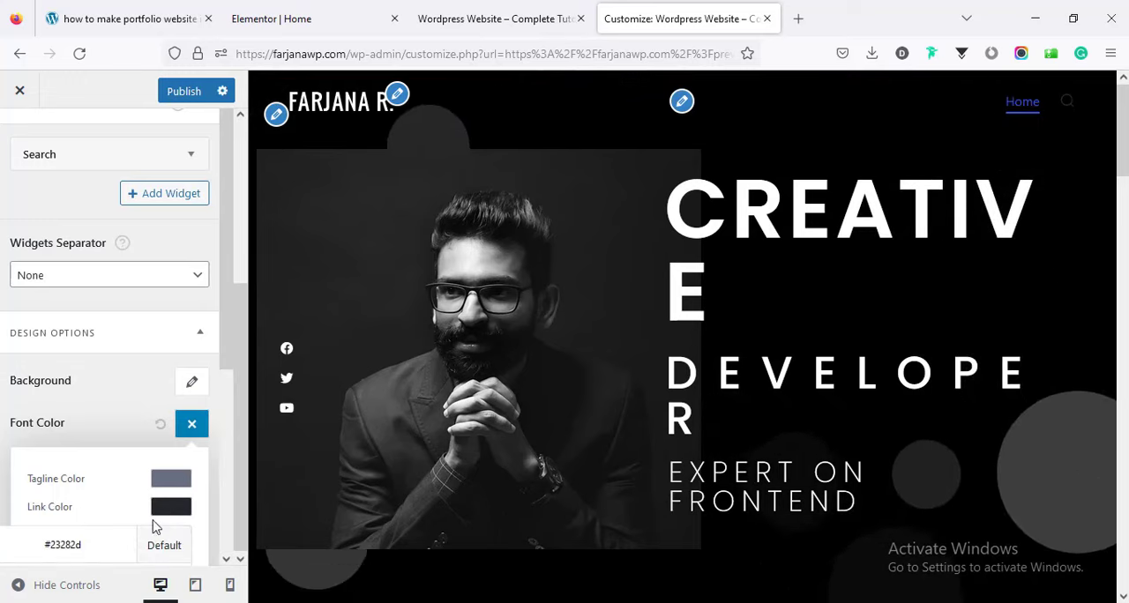
pyautogui.doubleClick(87, 546)
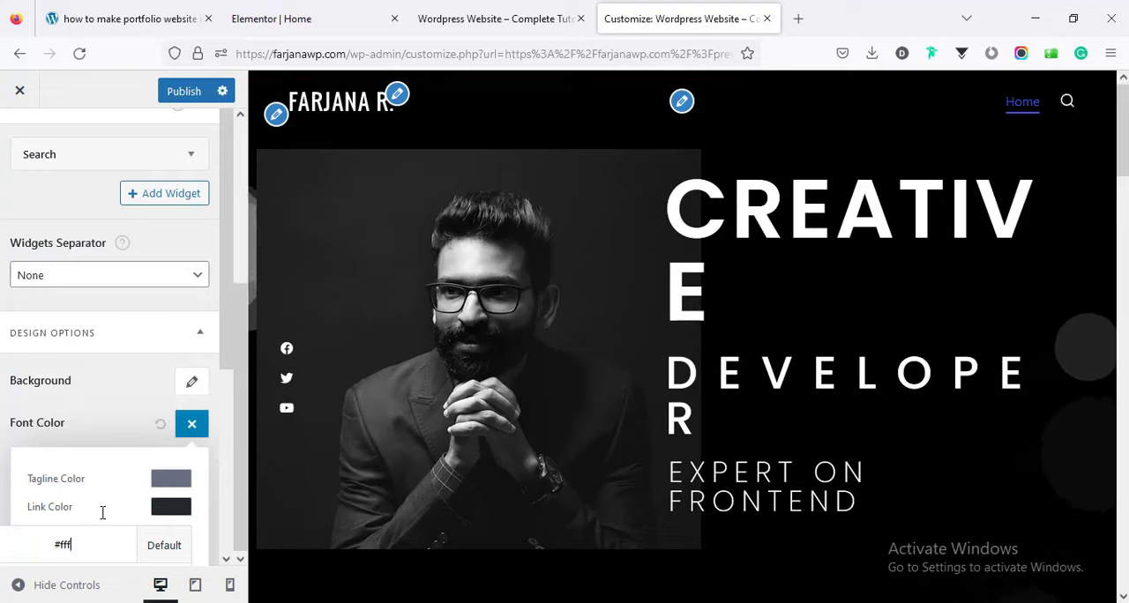
pyautogui.click(102, 508)
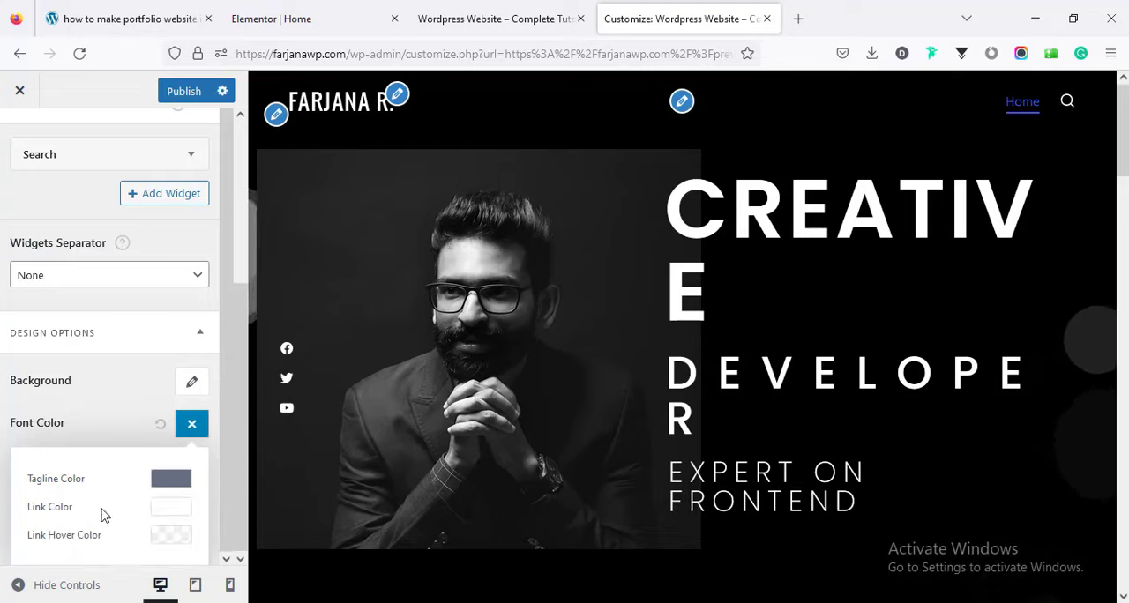
# Set the main header's link hover color to #ffffff and close the font color options.
pyautogui.click(171, 536)
pyautogui.click(89, 376)
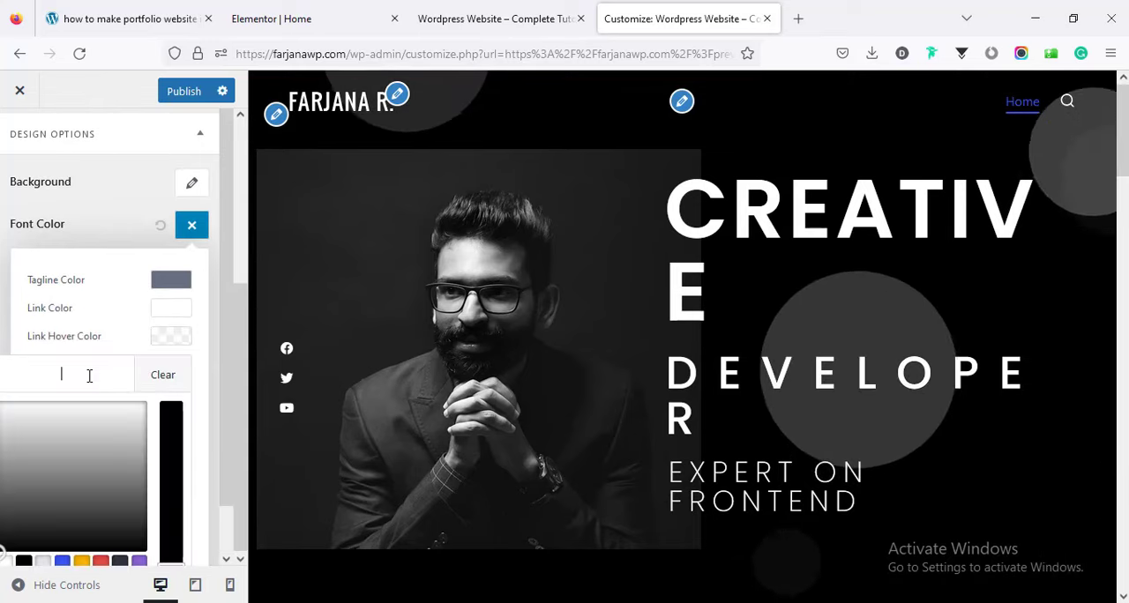
pyautogui.write('ffffff')
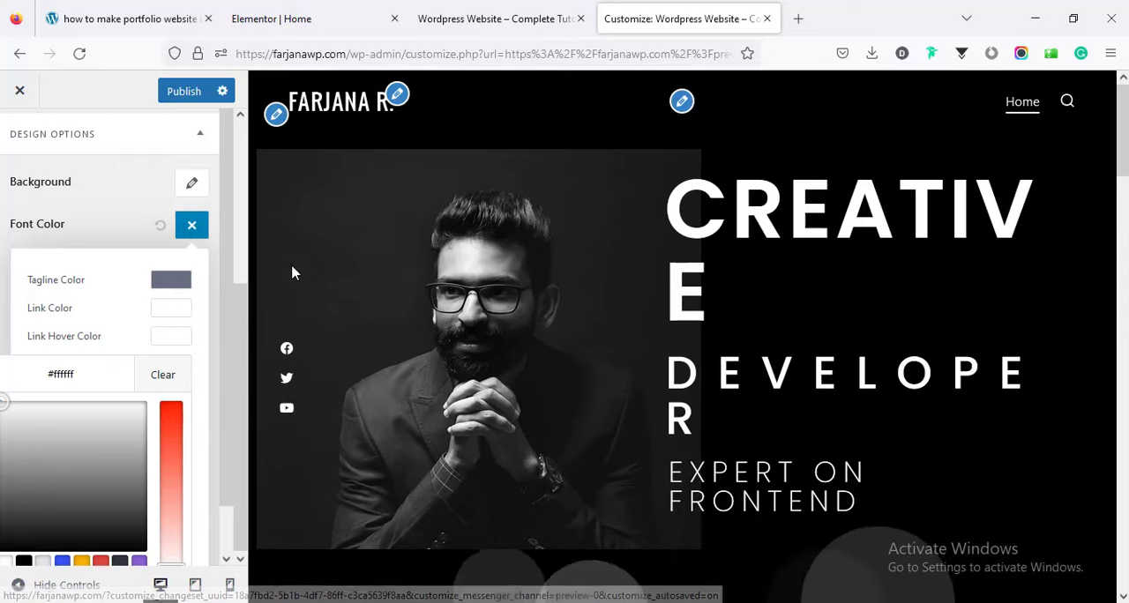
pyautogui.click(112, 308)
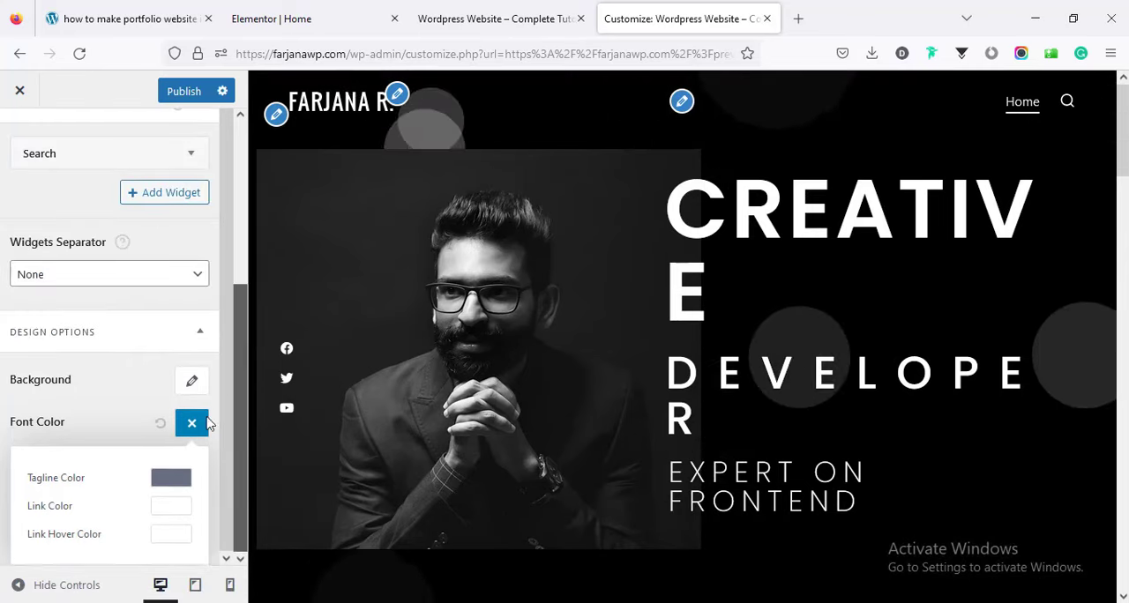
pyautogui.click(192, 424)
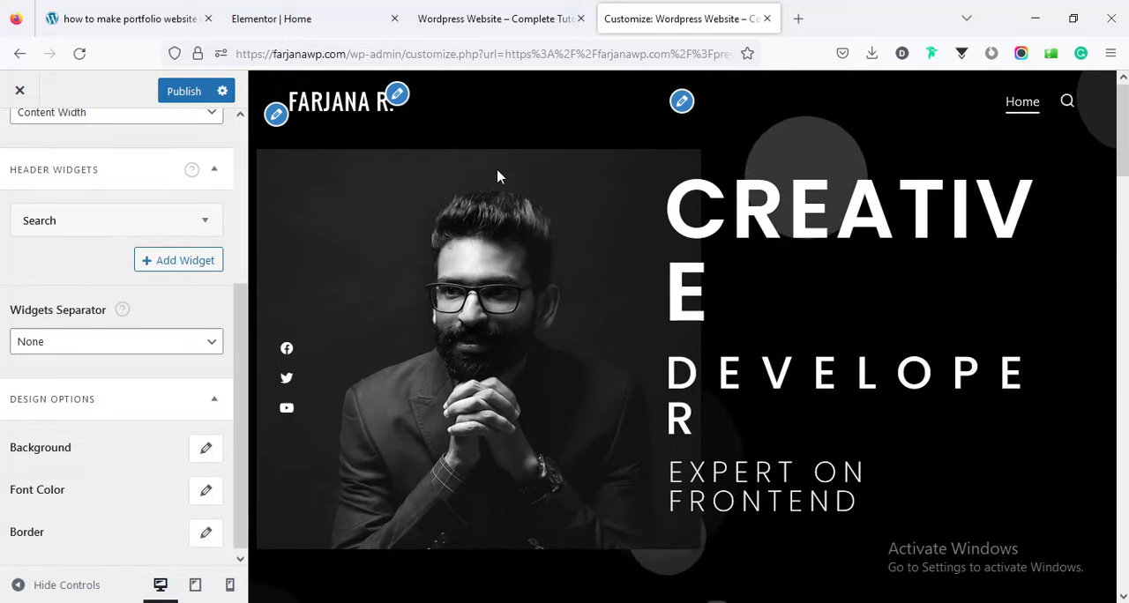
# Check the bottom border width in the main header's border settings and publish the header changes.
pyautogui.click(205, 532)
pyautogui.scroll(-3, 226, 385)
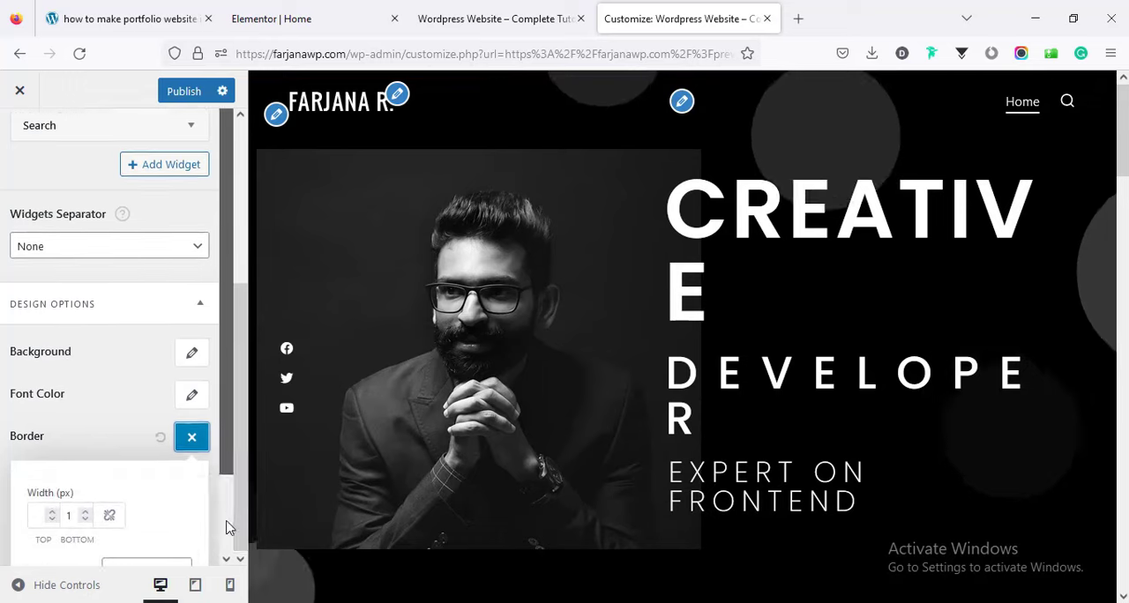
pyautogui.doubleClick(74, 418)
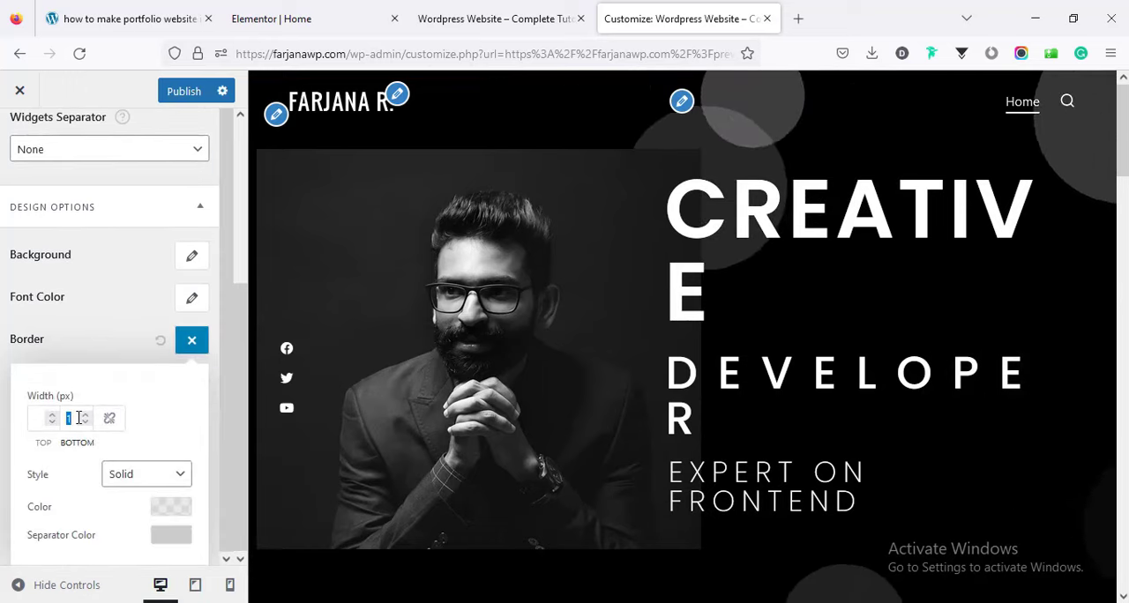
pyautogui.write('0')
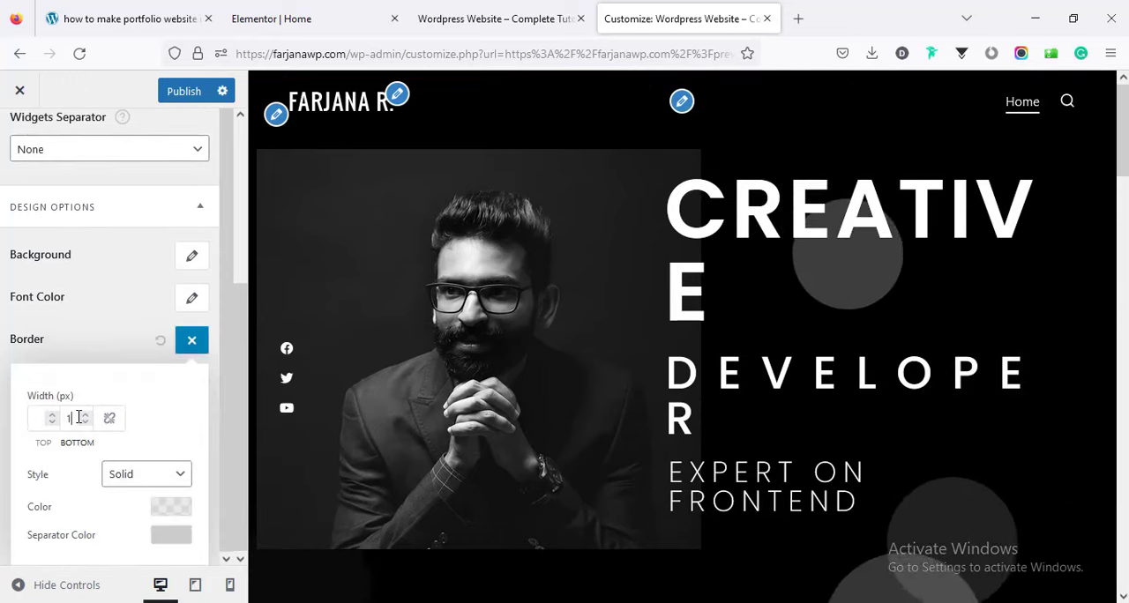
pyautogui.click(104, 330)
pyautogui.moveTo(240, 308); pyautogui.dragTo(243, 166)
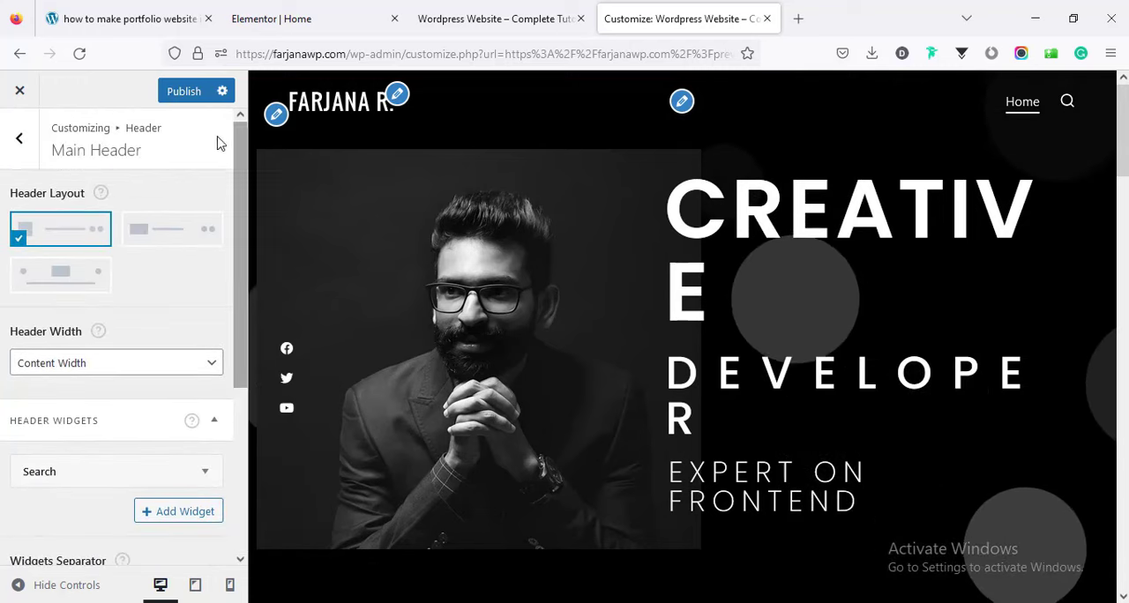
pyautogui.click(182, 93)
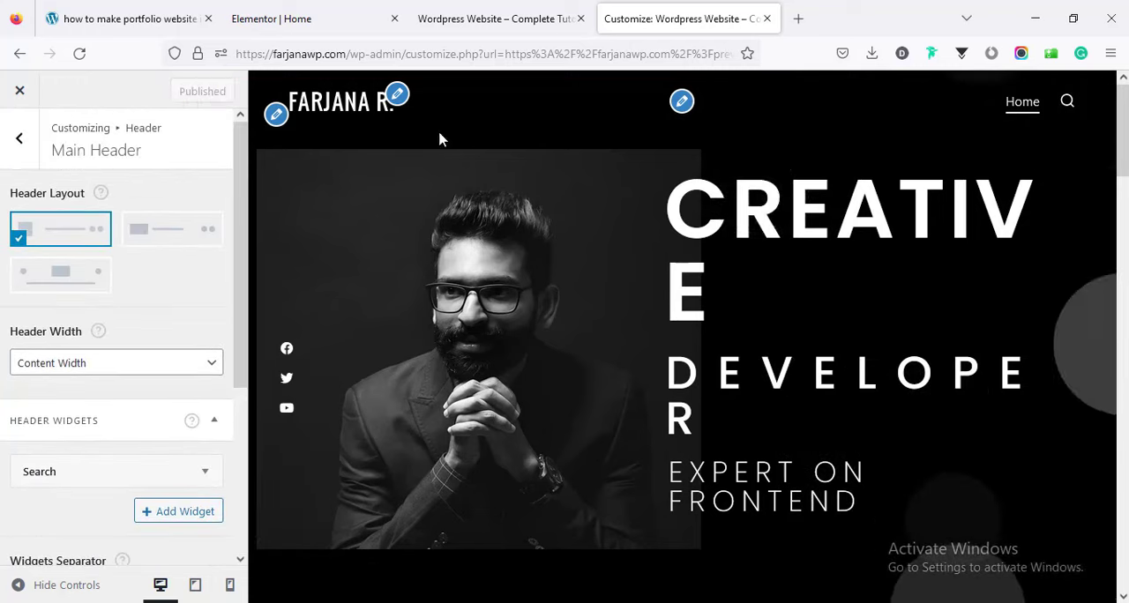
# Preview the published header and hero section in desktop, tablet and mobile views.
pyautogui.moveTo(1125, 132)
pyautogui.mouseDown()
pyautogui.moveTo(1125, 547)
pyautogui.moveTo(1125, 131)
pyautogui.mouseUp()
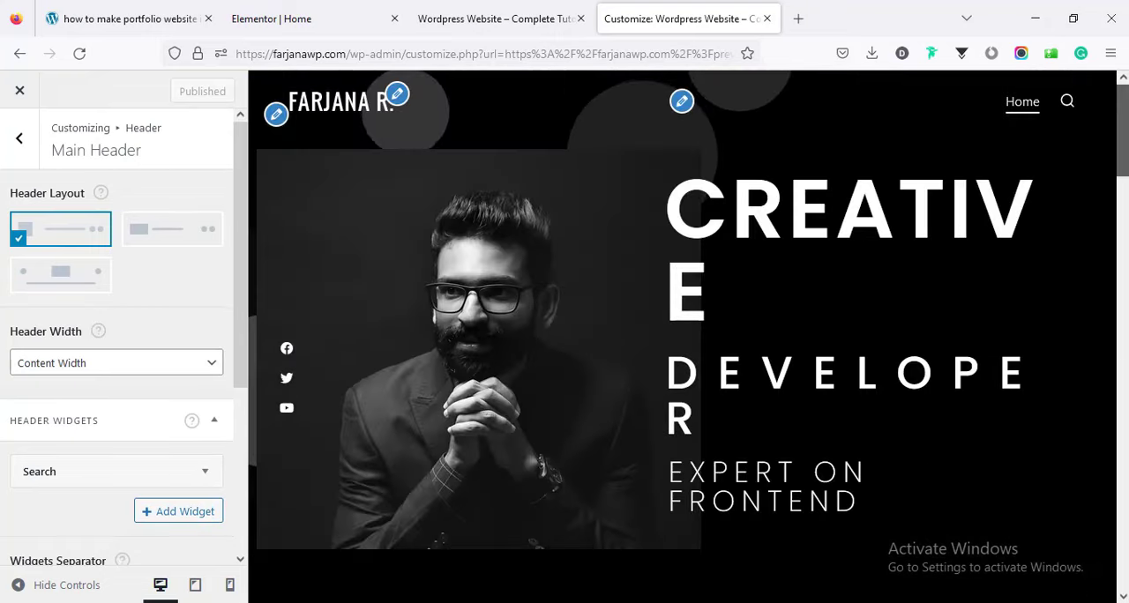
pyautogui.click(194, 591)
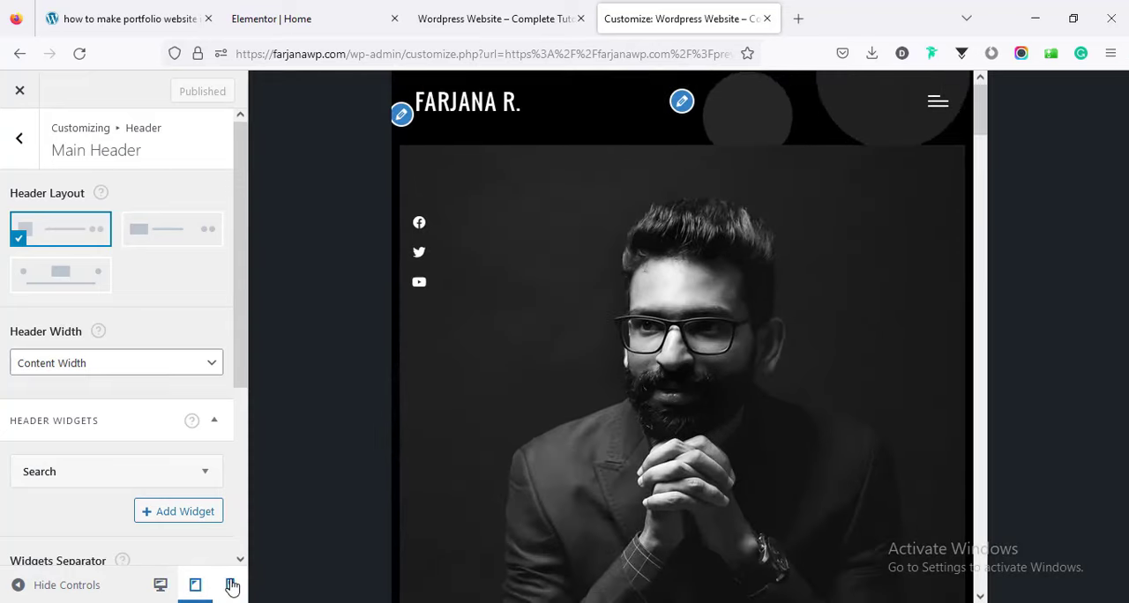
pyautogui.click(232, 585)
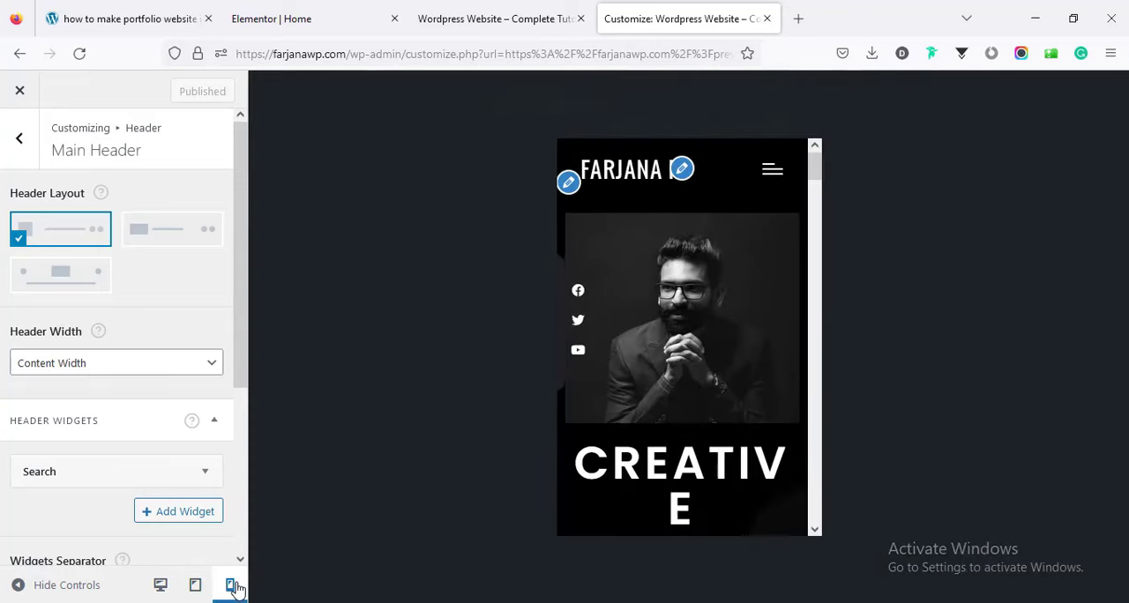
# Leave the header settings, open the Additional CSS section and dismiss its help text.
pyautogui.click(15, 141)
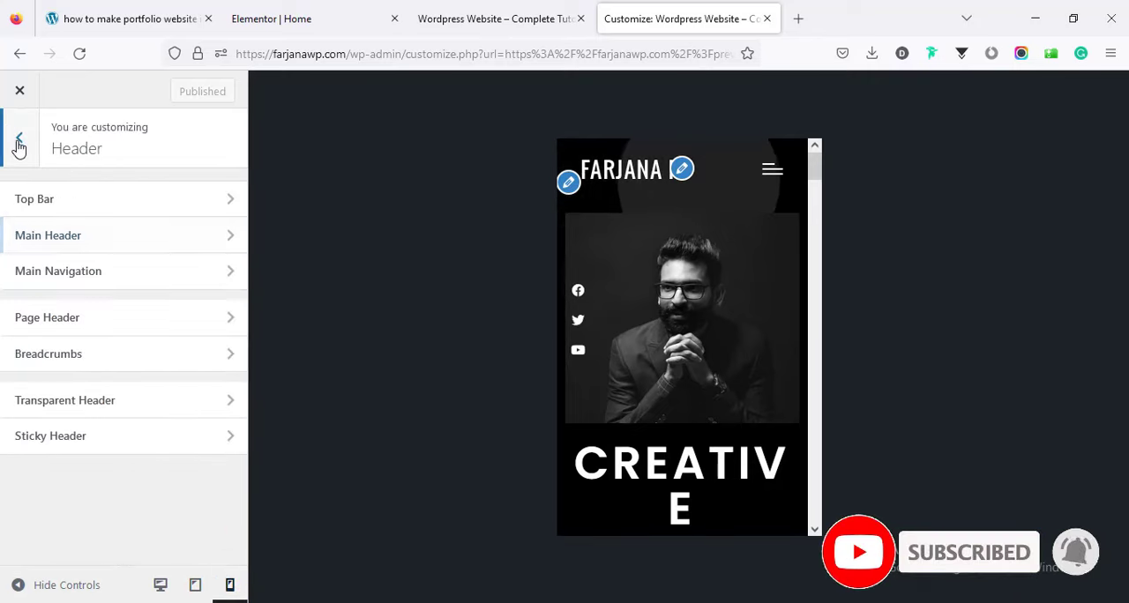
pyautogui.click(17, 144)
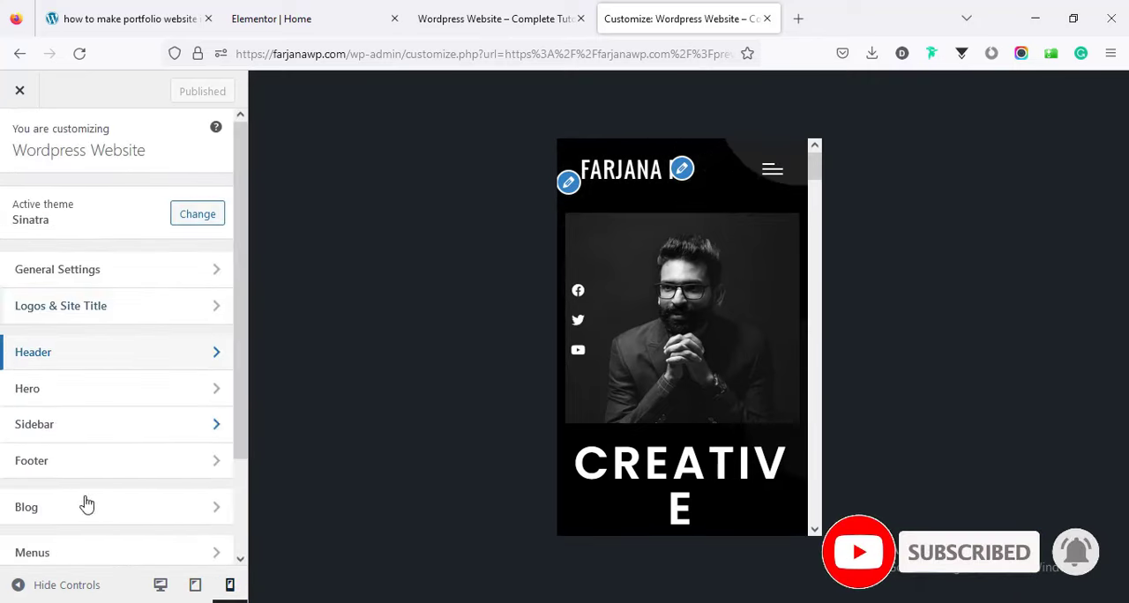
pyautogui.scroll(-3, 203, 494)
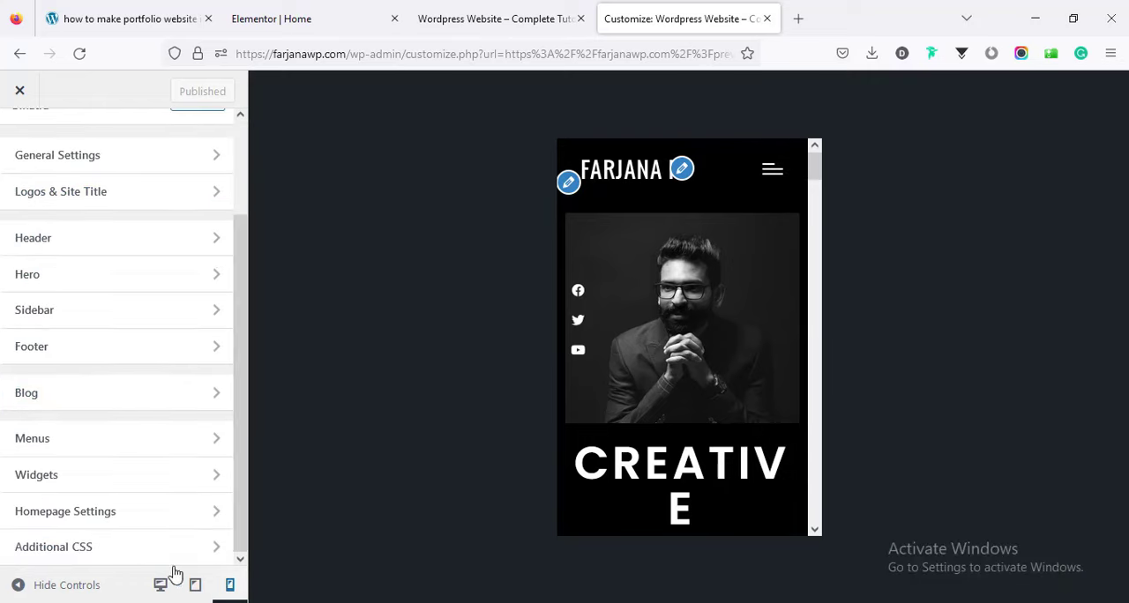
pyautogui.click(99, 551)
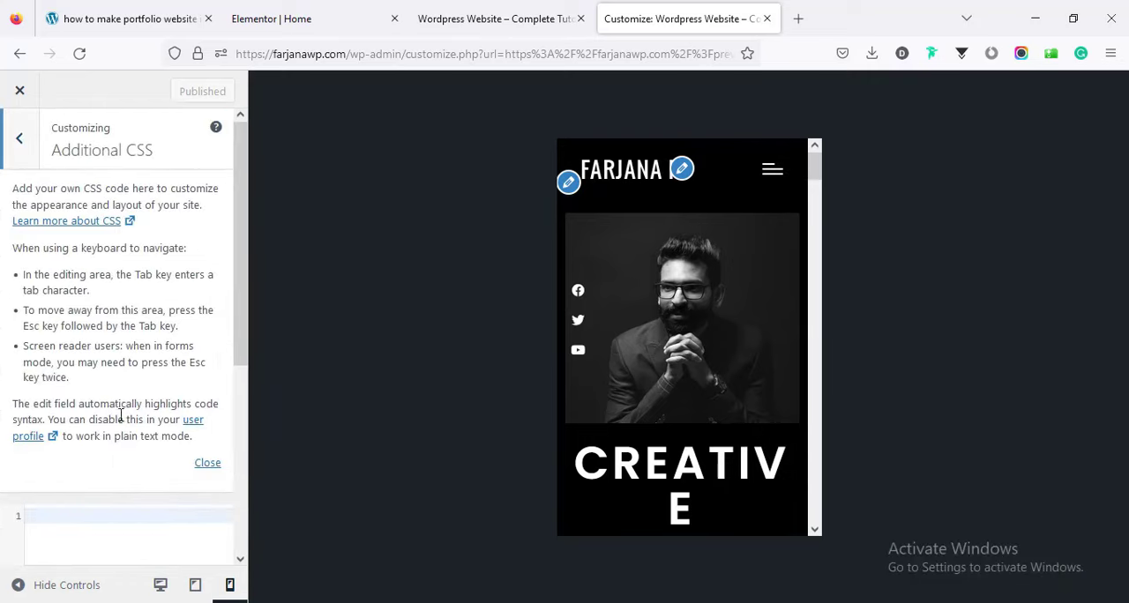
pyautogui.click(207, 467)
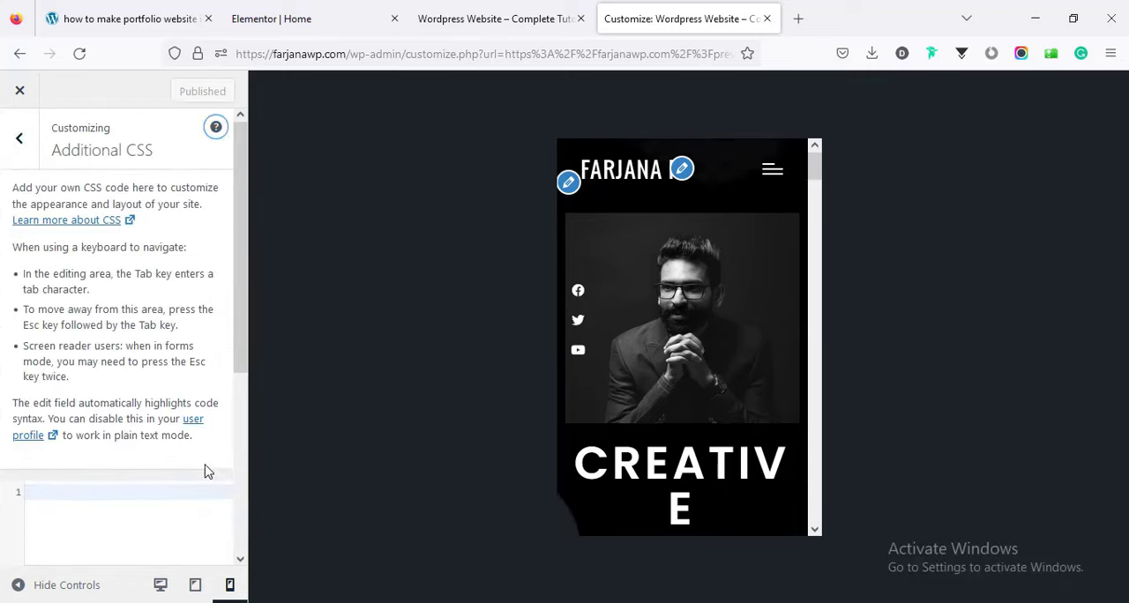
# Switch to the tutorial blog post, follow its custom CSS link and copy the entire CSS code block.
pyautogui.click(269, 11)
pyautogui.click(121, 18)
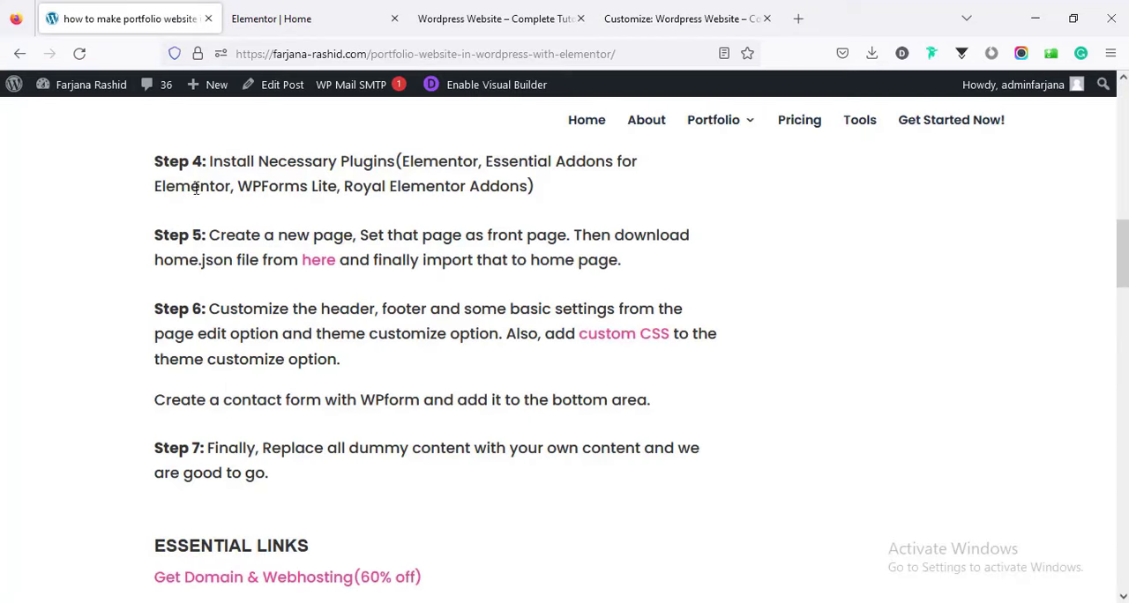
pyautogui.click(611, 338)
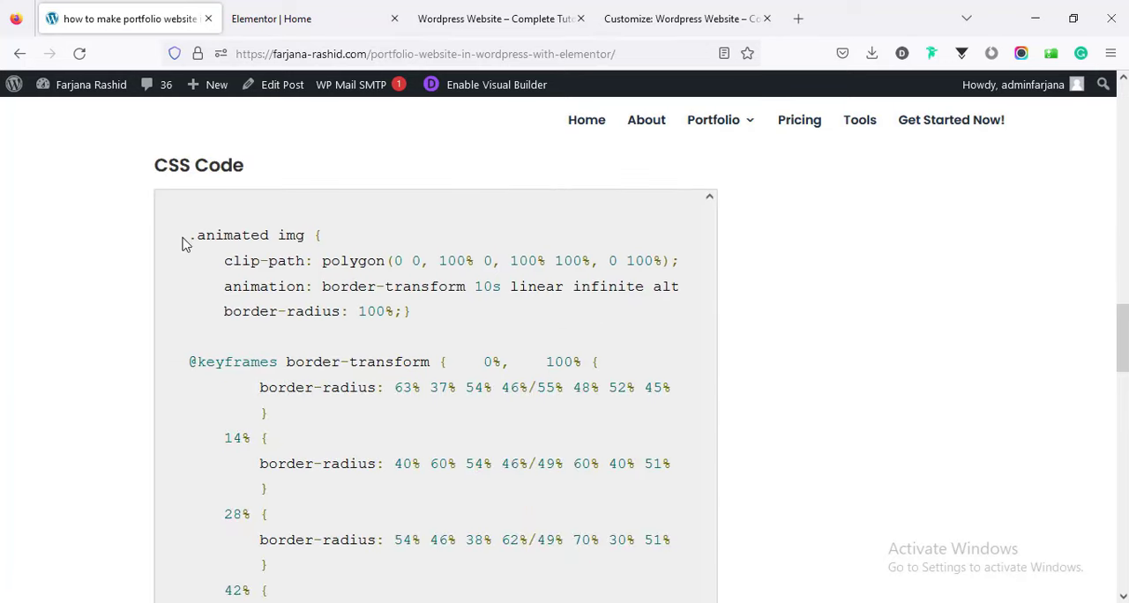
pyautogui.moveTo(185, 236); pyautogui.dragTo(338, 601)
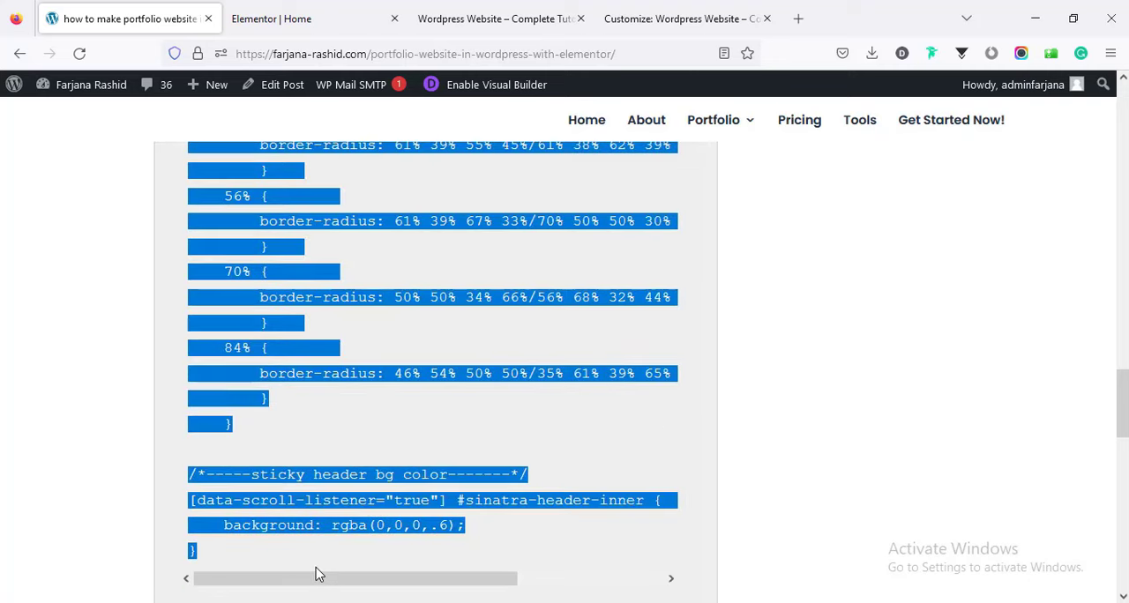
pyautogui.rightClick(264, 323)
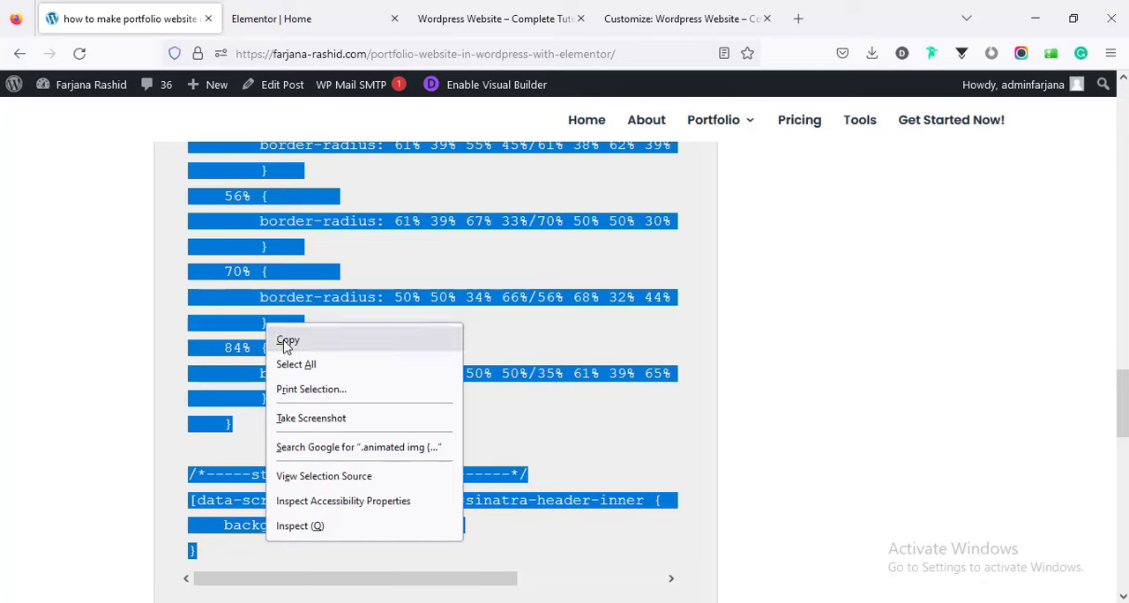
pyautogui.click(288, 341)
# Paste the copied image animation and sticky header background code into Additional CSS, review it and publish.
pyautogui.click(639, 17)
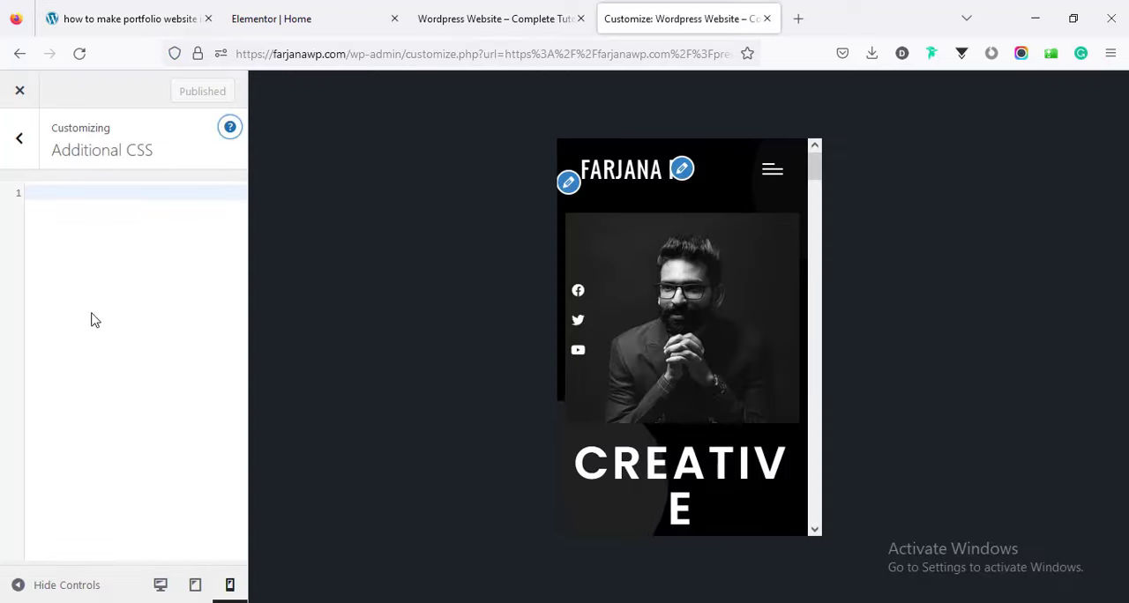
pyautogui.rightClick(102, 238)
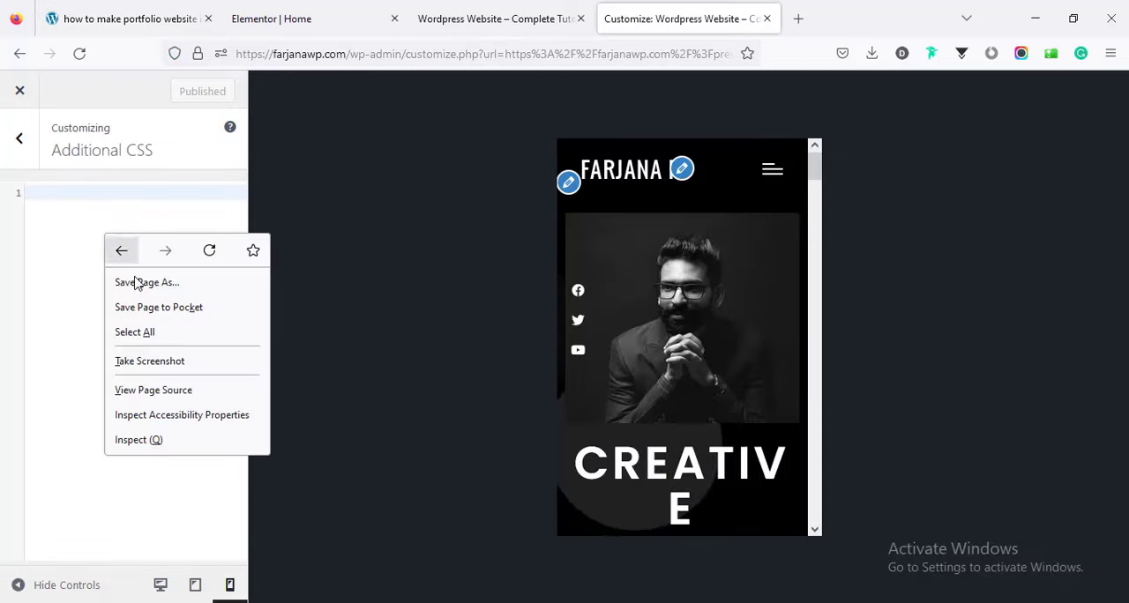
pyautogui.rightClick(59, 191)
pyautogui.click(101, 314)
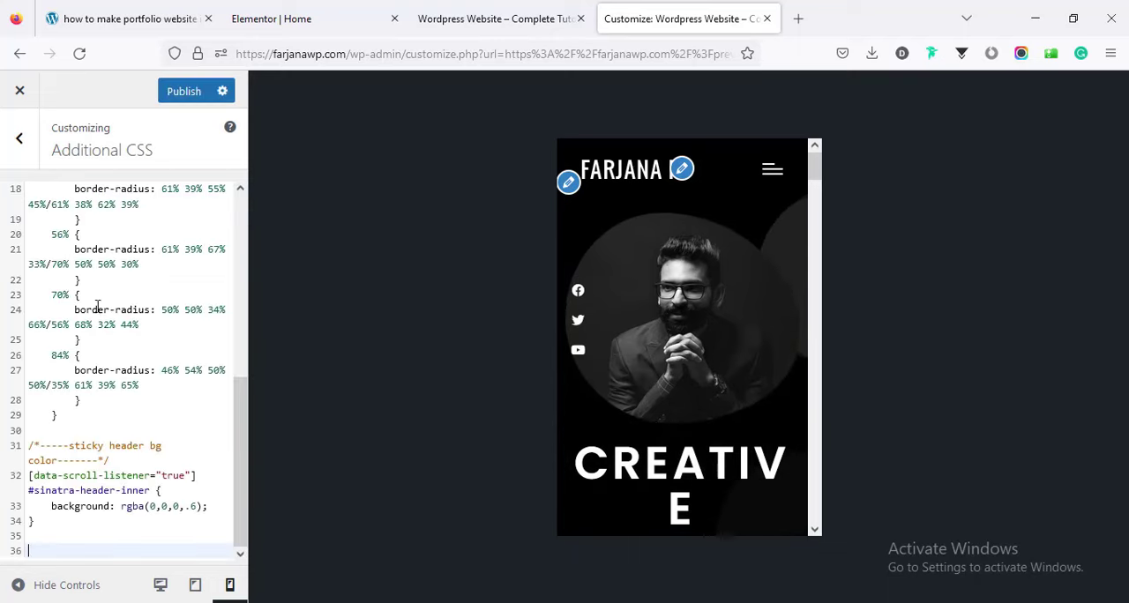
pyautogui.scroll(8, 237, 348)
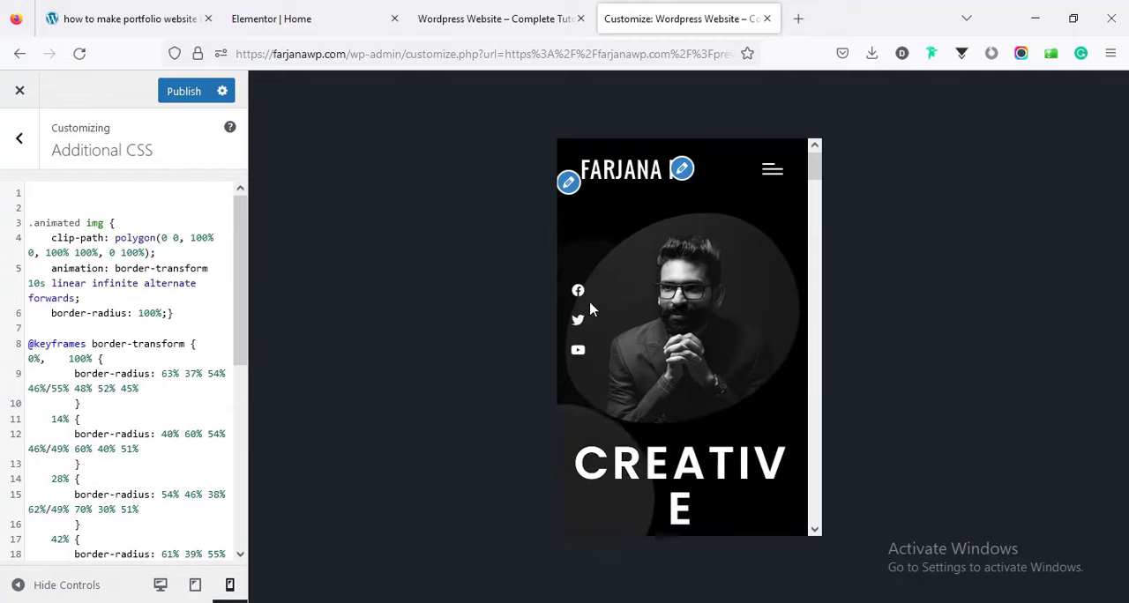
pyautogui.moveTo(238, 308); pyautogui.dragTo(238, 527)
pyautogui.scroll(1, 53, 510)
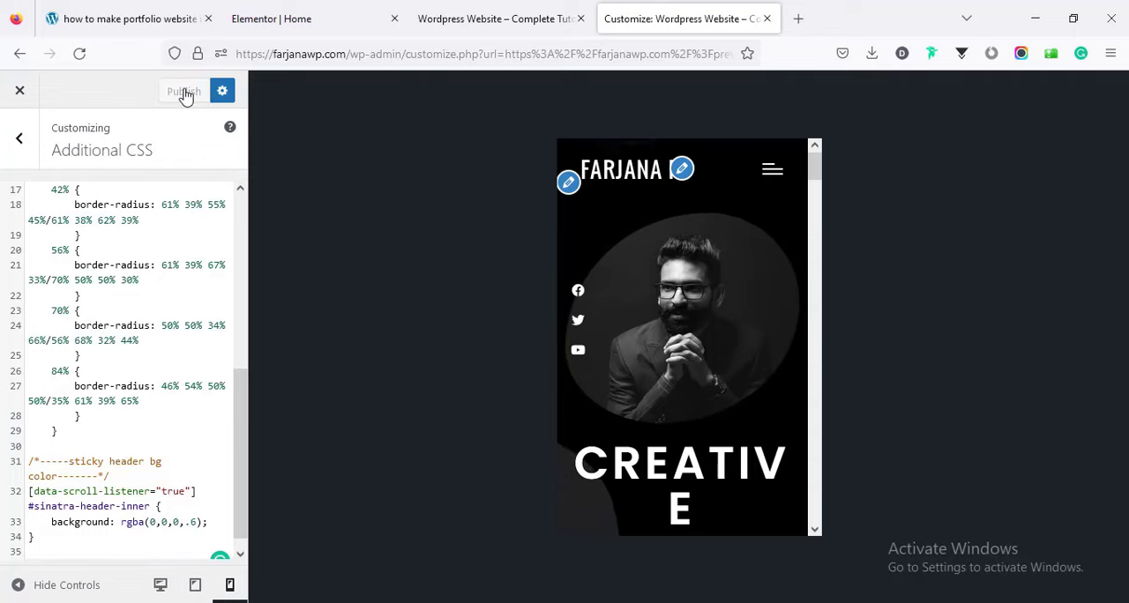
# Leave Additional CSS and check the published page in the mobile and desktop previews.
pyautogui.click(15, 142)
pyautogui.moveTo(816, 172); pyautogui.dragTo(816, 145)
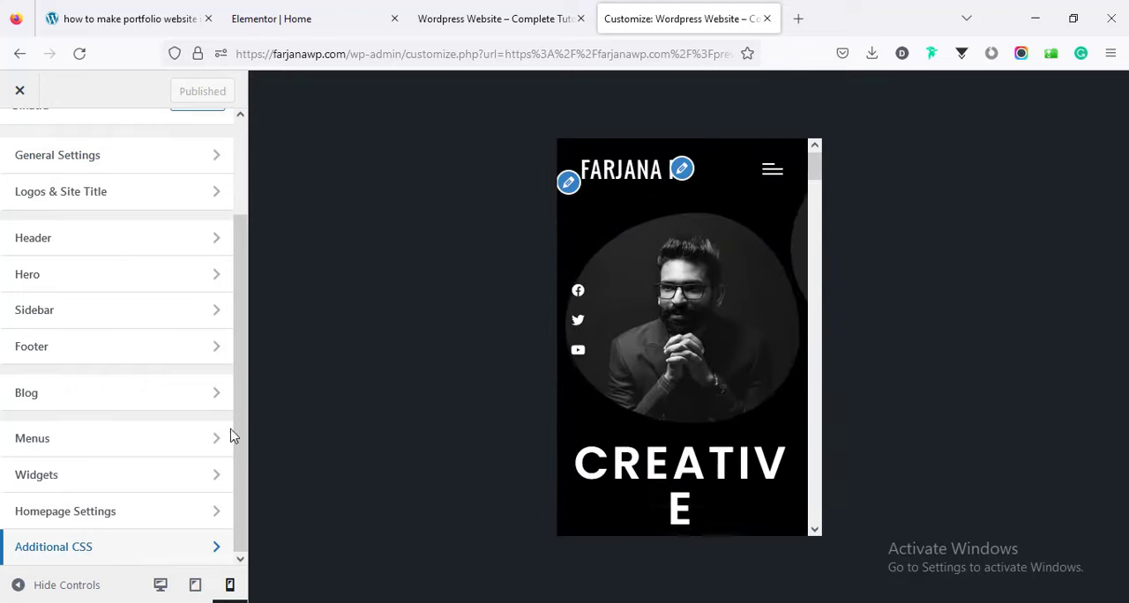
pyautogui.click(161, 586)
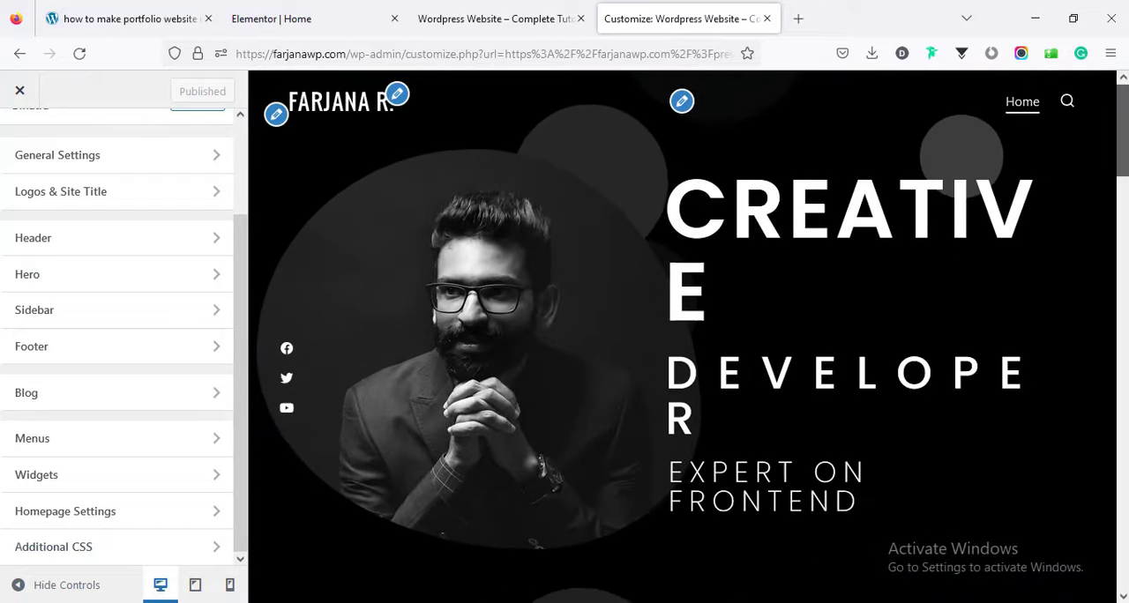
pyautogui.moveTo(1124, 132); pyautogui.dragTo(1120, 70)
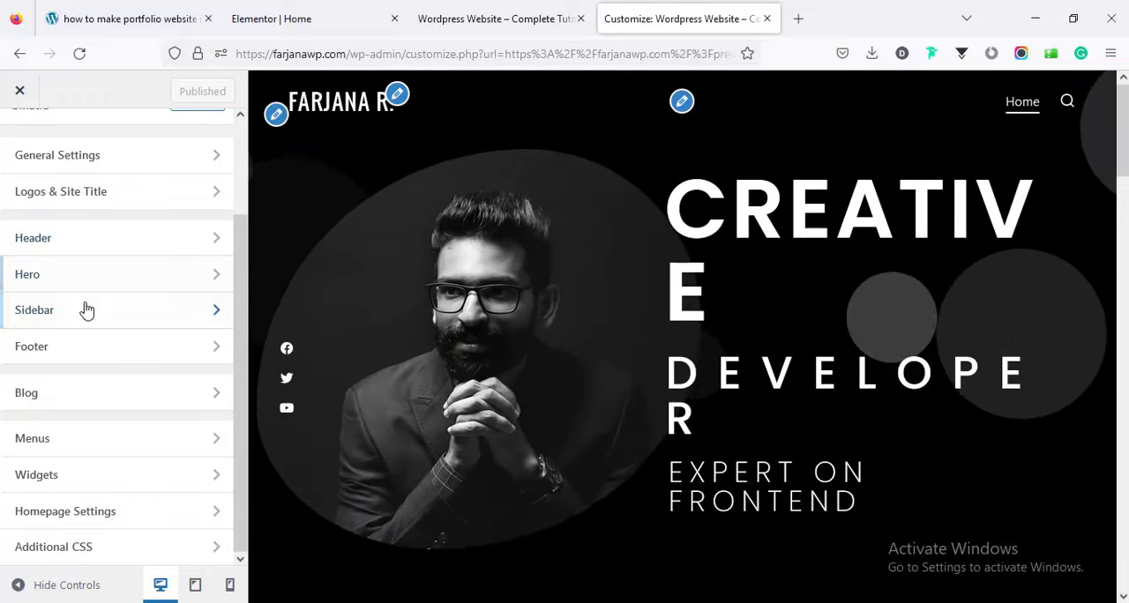
# Open the header settings, look through the main header options and return to the header list.
pyautogui.click(42, 244)
pyautogui.click(87, 237)
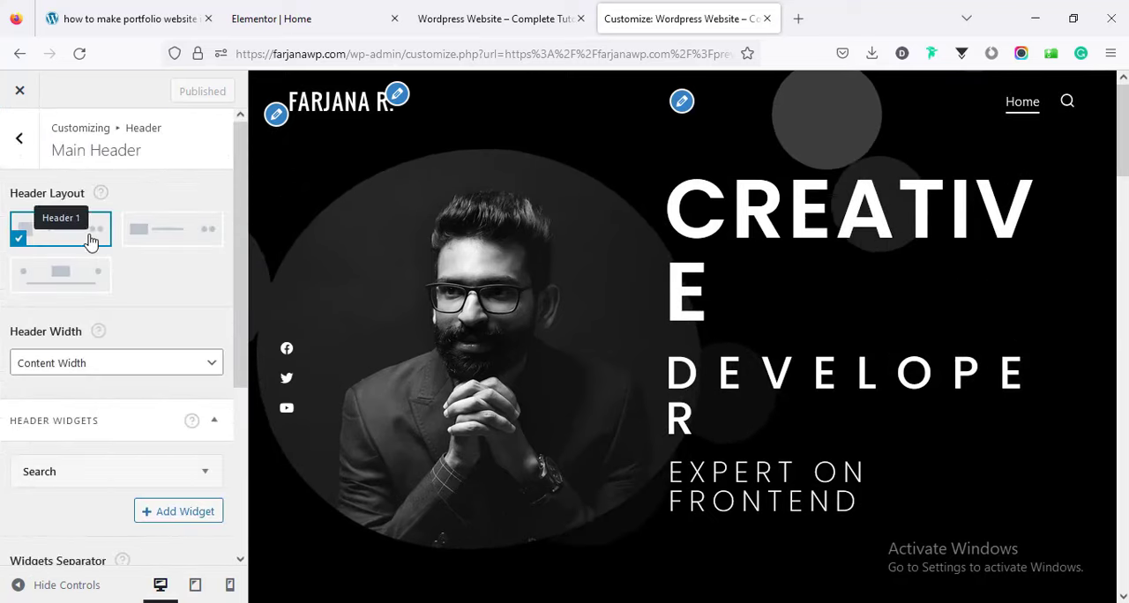
pyautogui.scroll(-5, 239, 243)
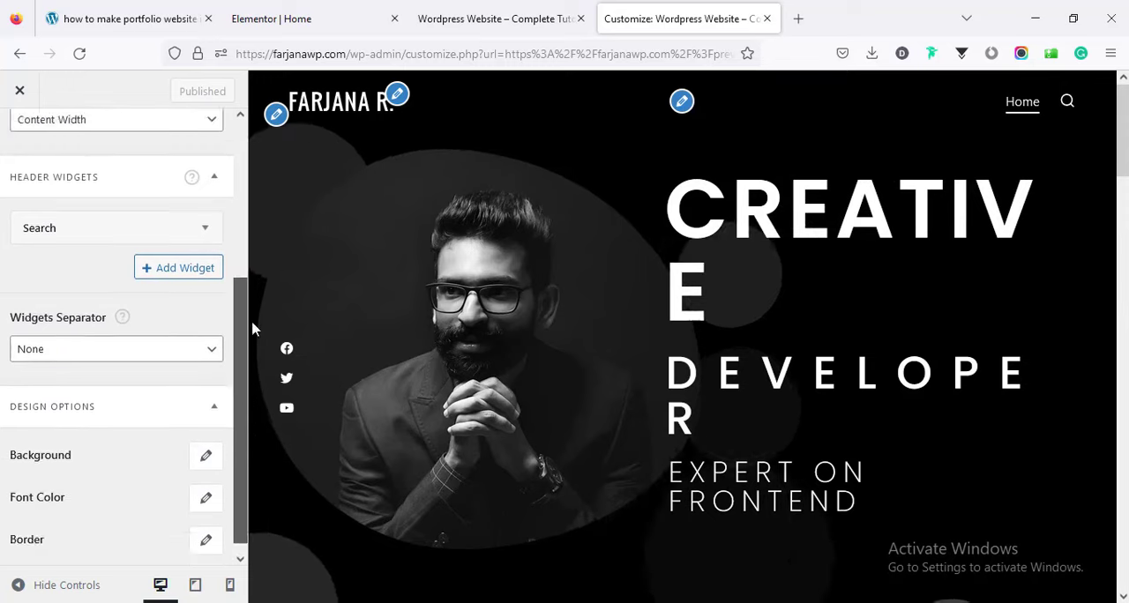
pyautogui.scroll(5, 45, 217)
pyautogui.click(17, 144)
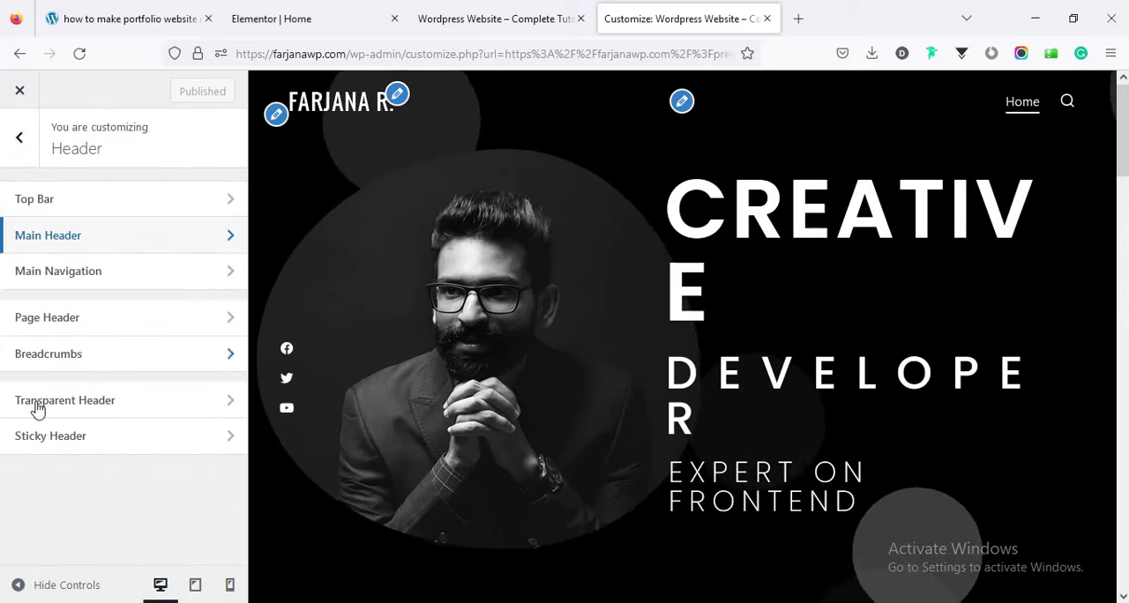
# Enable the sticky header and check it in the preview down to the services section.
pyautogui.click(55, 441)
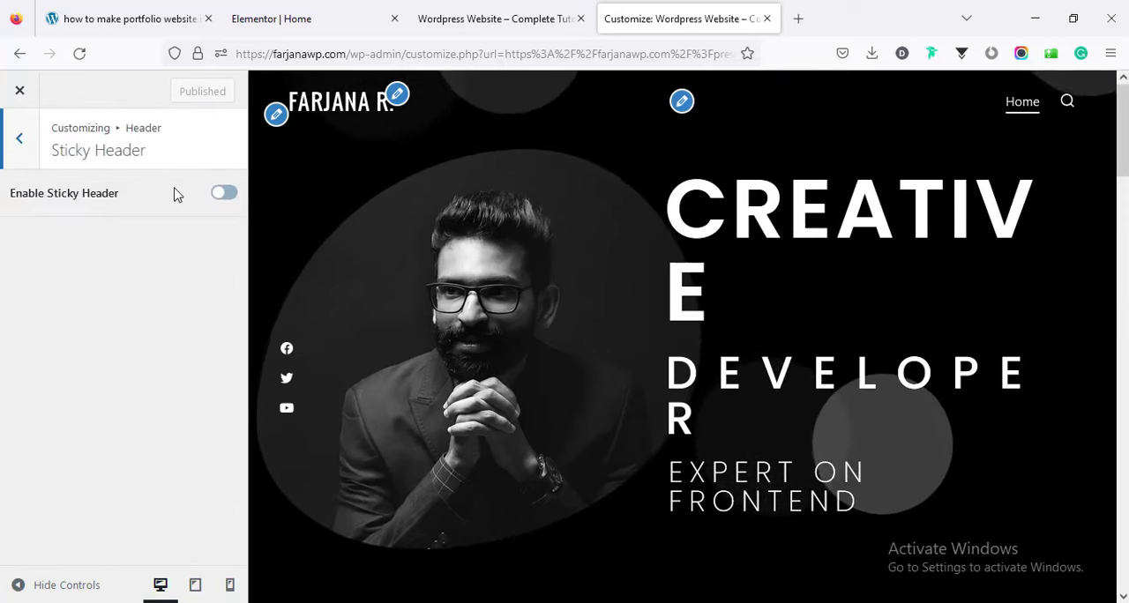
pyautogui.click(225, 196)
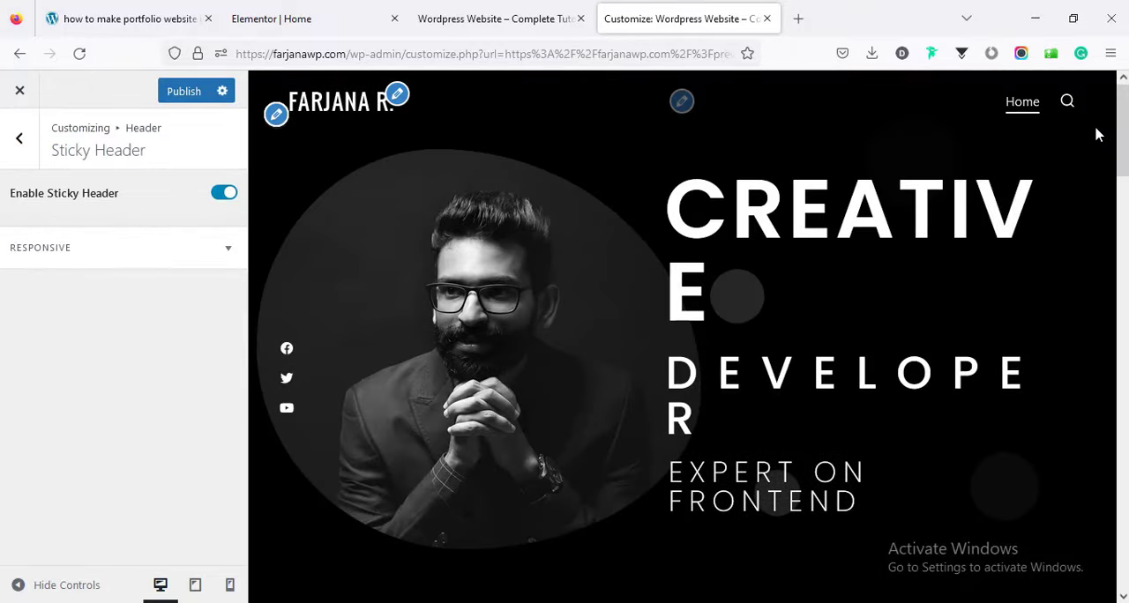
pyautogui.scroll(-6, 682, 337)
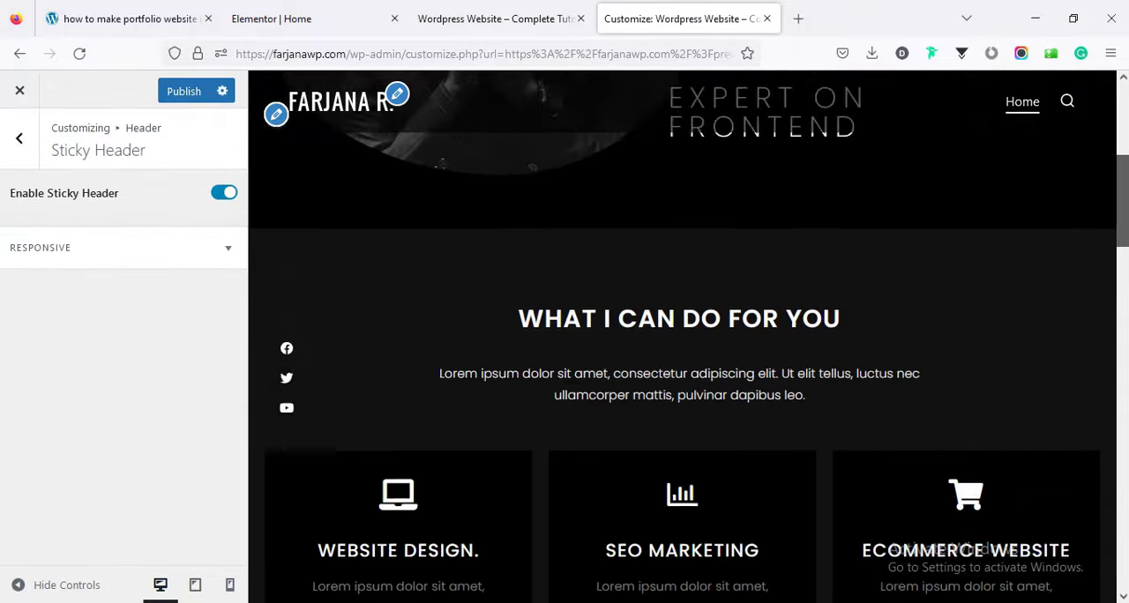
# Check the sticky header in the preview down to the portfolio section, view its responsive options and return to the header list.
pyautogui.scroll(-7, 1126, 351)
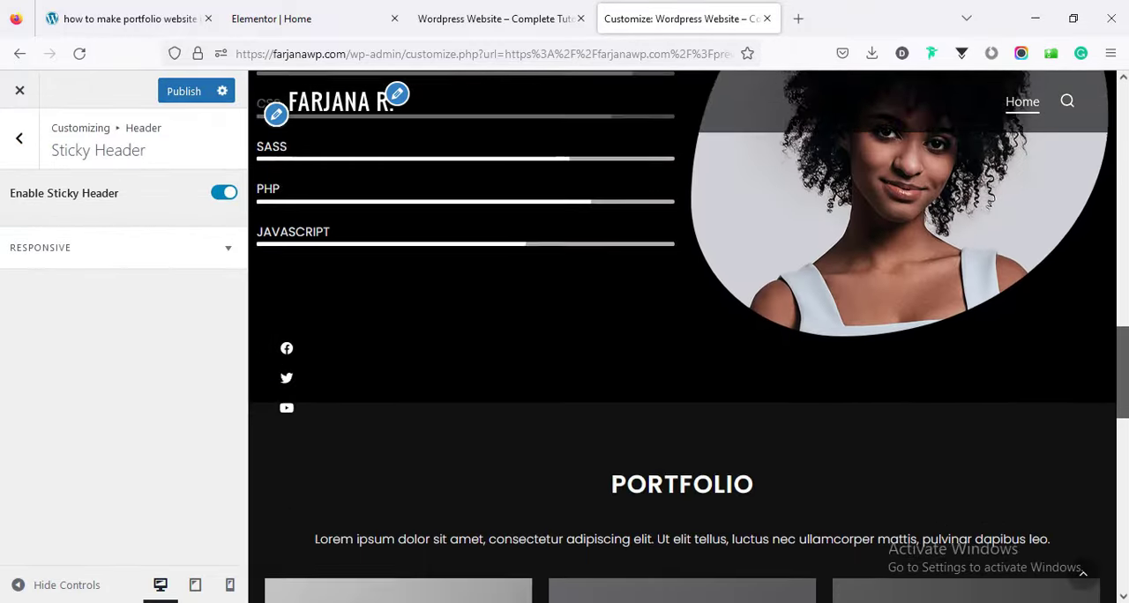
pyautogui.scroll(15, 1126, 352)
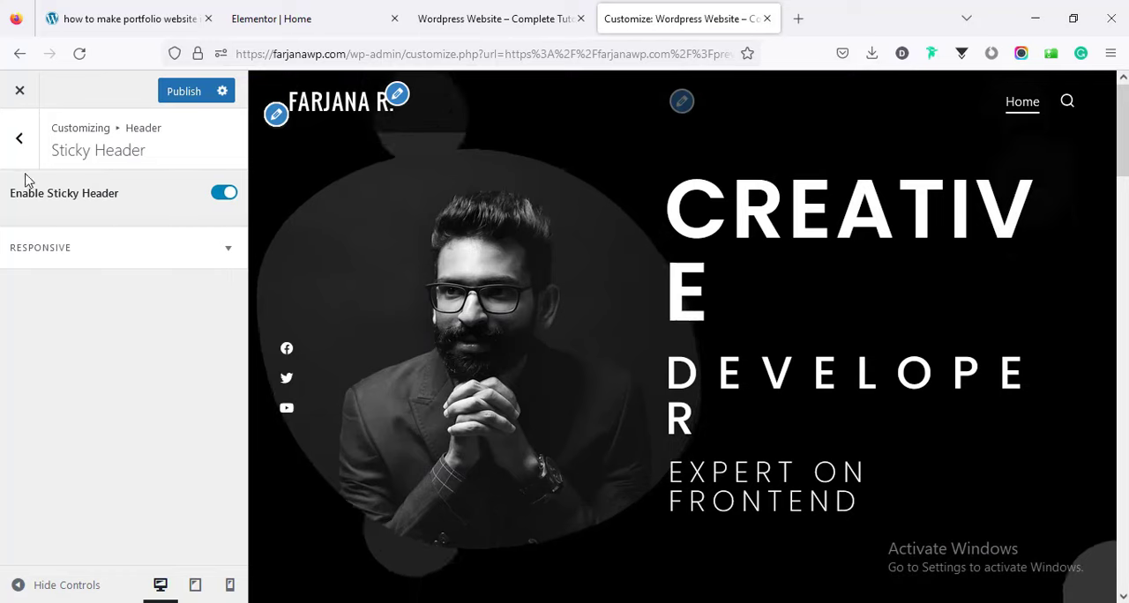
pyautogui.click(83, 252)
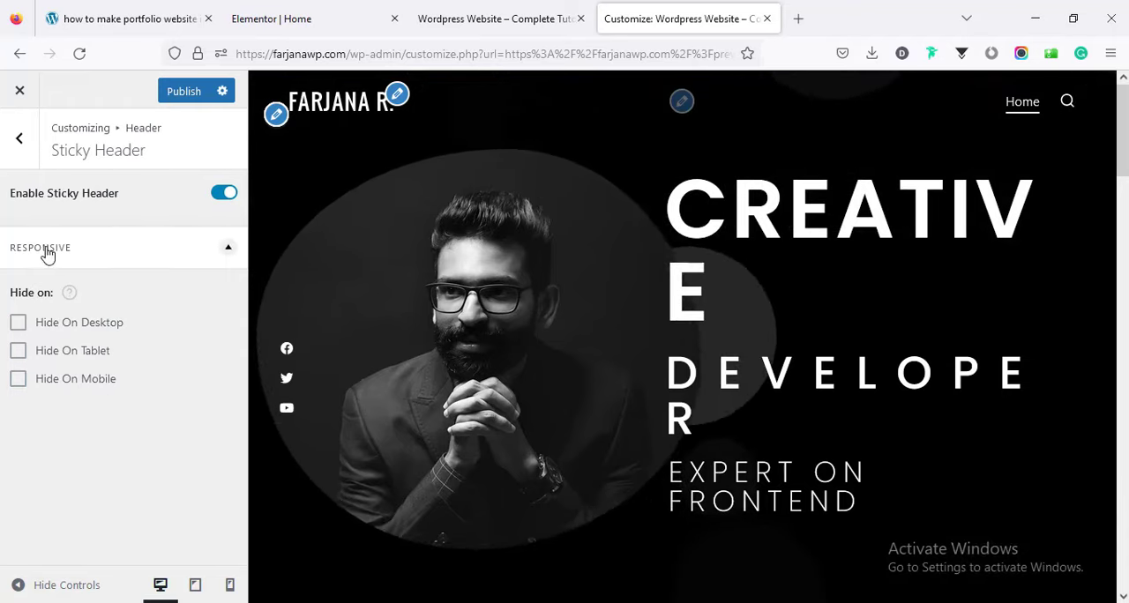
pyautogui.click(22, 142)
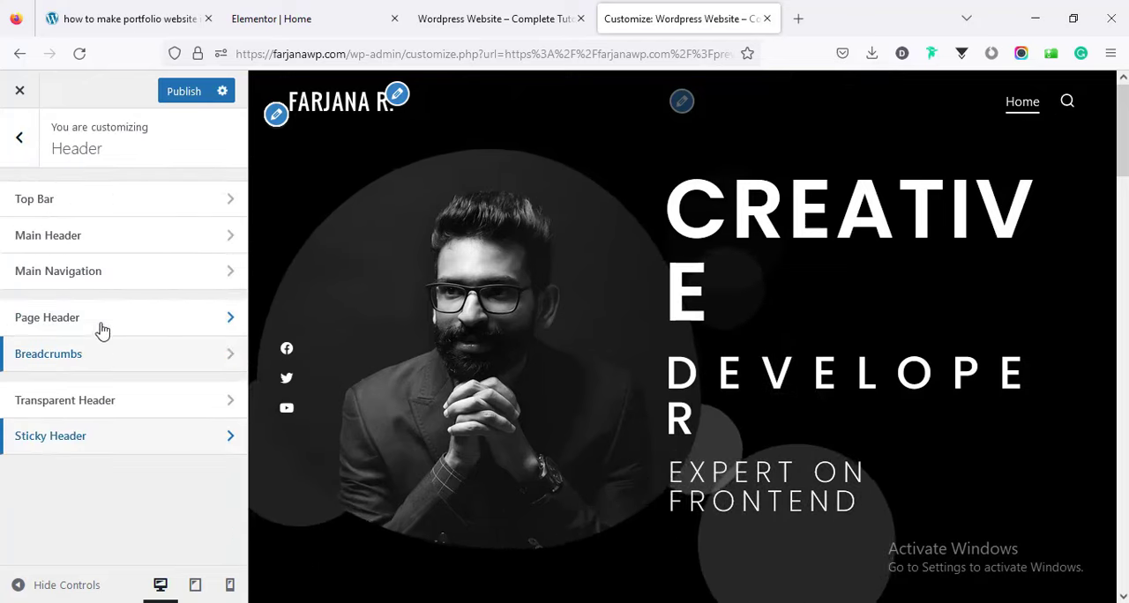
# Delete the Search widget from the main header's widgets and publish the change.
pyautogui.click(88, 246)
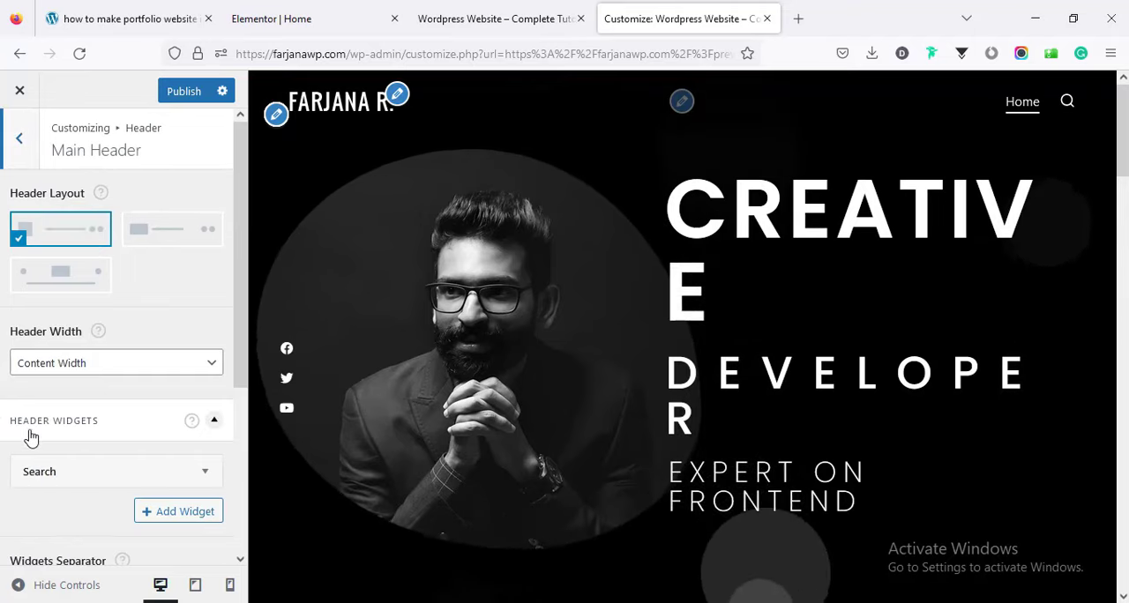
pyautogui.scroll(-2, 205, 438)
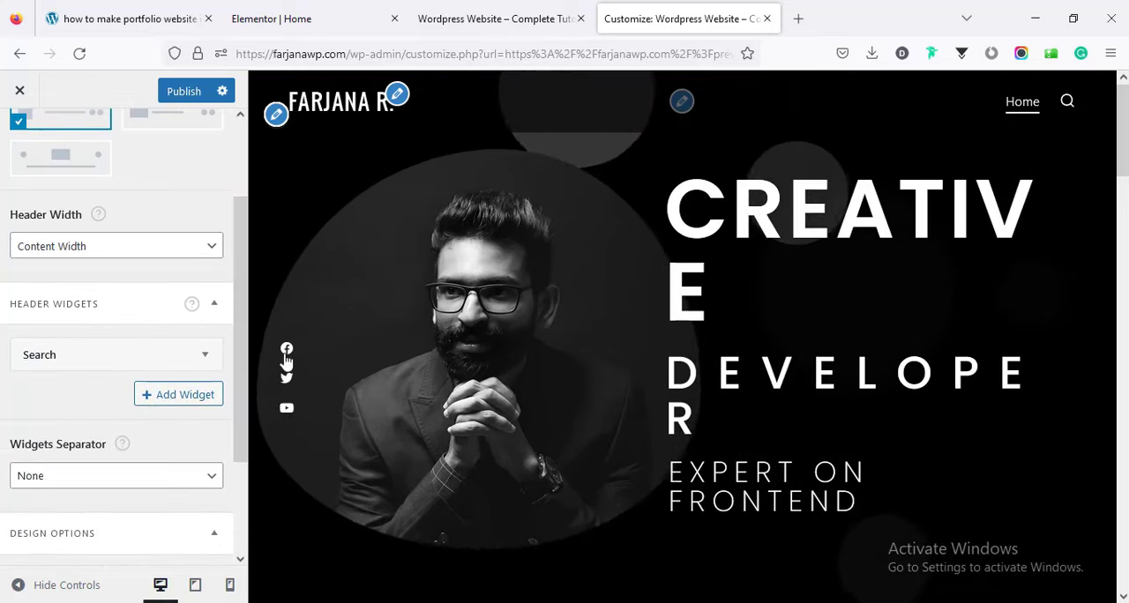
pyautogui.click(206, 356)
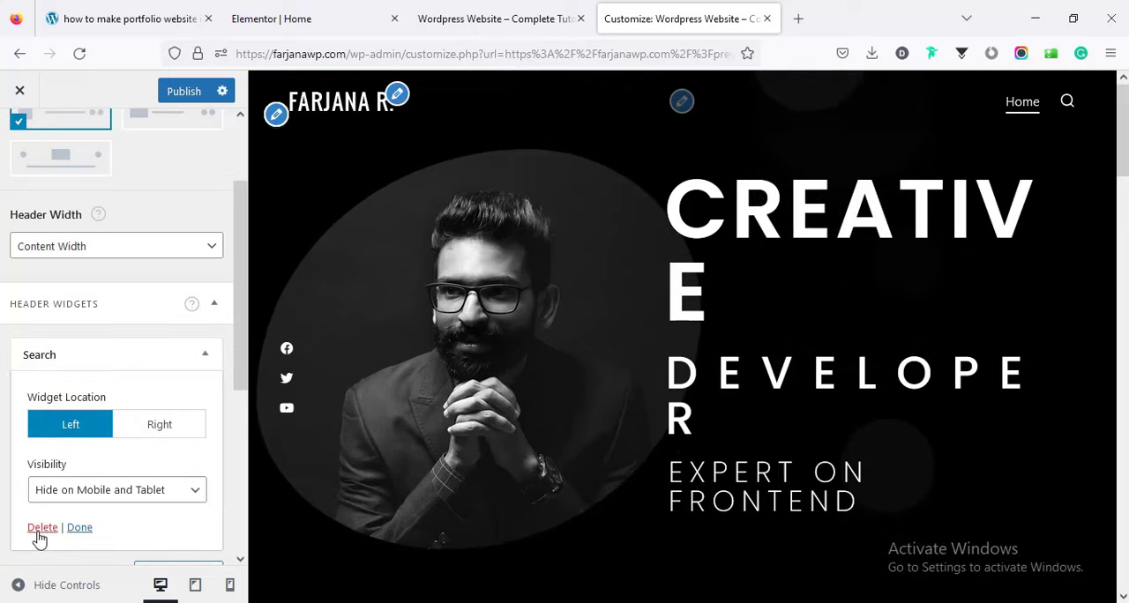
pyautogui.click(39, 528)
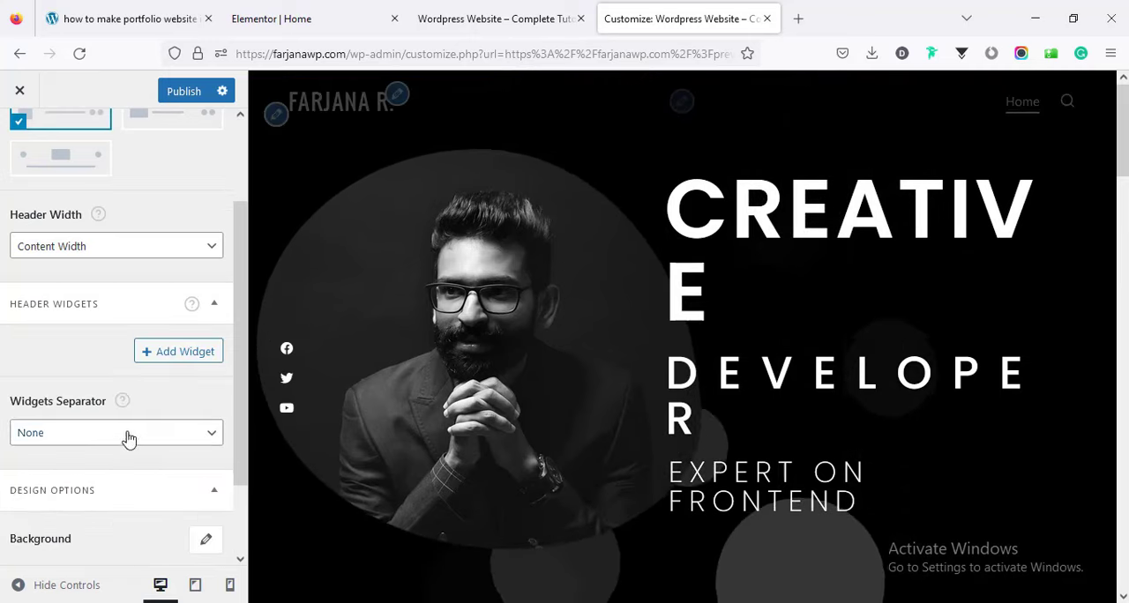
pyautogui.click(183, 92)
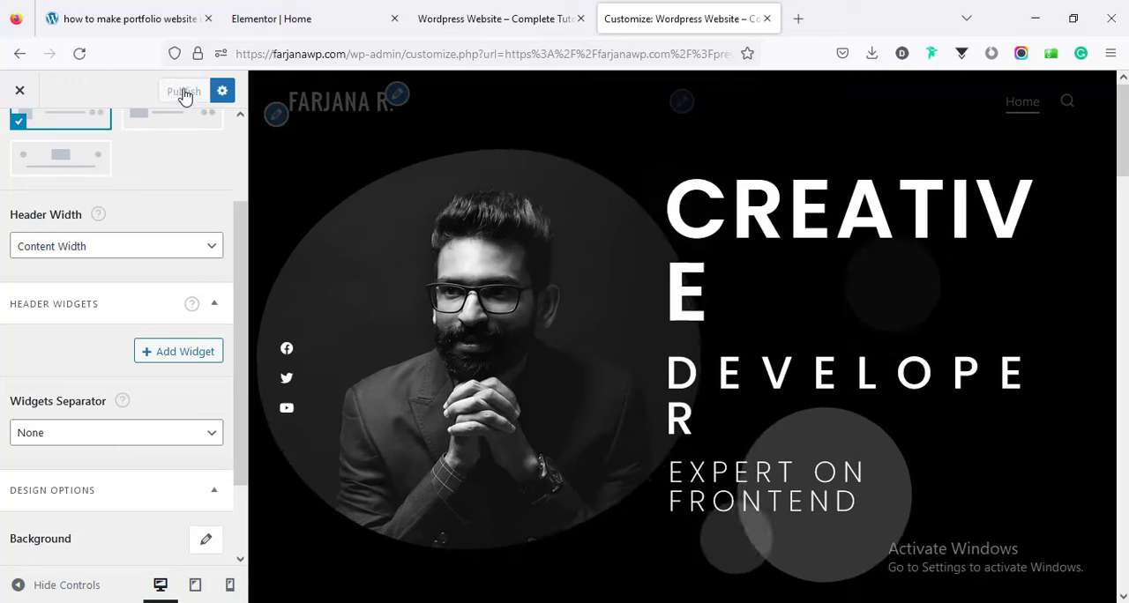
pyautogui.scroll(2, 240, 128)
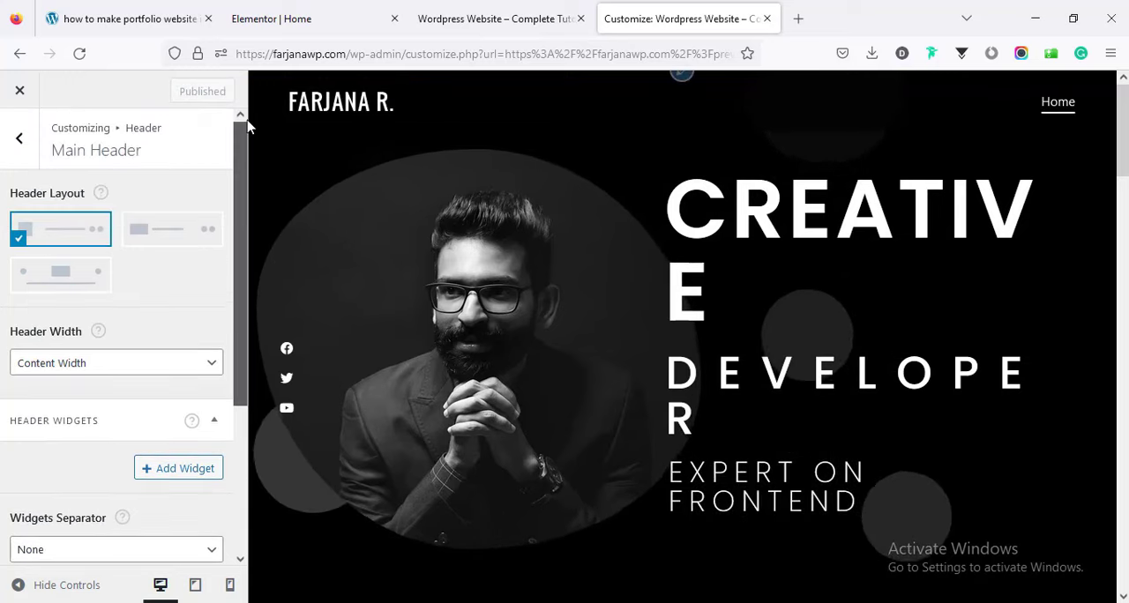
# Close the customizer and review the live page down to the contact section, then return to its beginning.
pyautogui.click(21, 94)
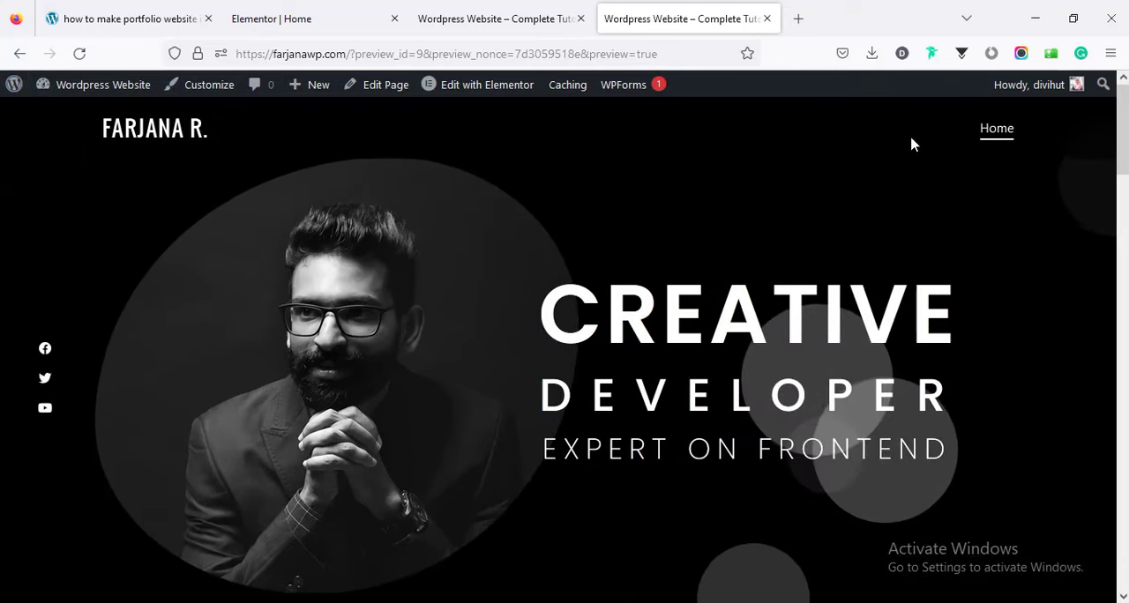
pyautogui.scroll(-2, 992, 134)
pyautogui.moveTo(1123, 165); pyautogui.dragTo(1116, 560)
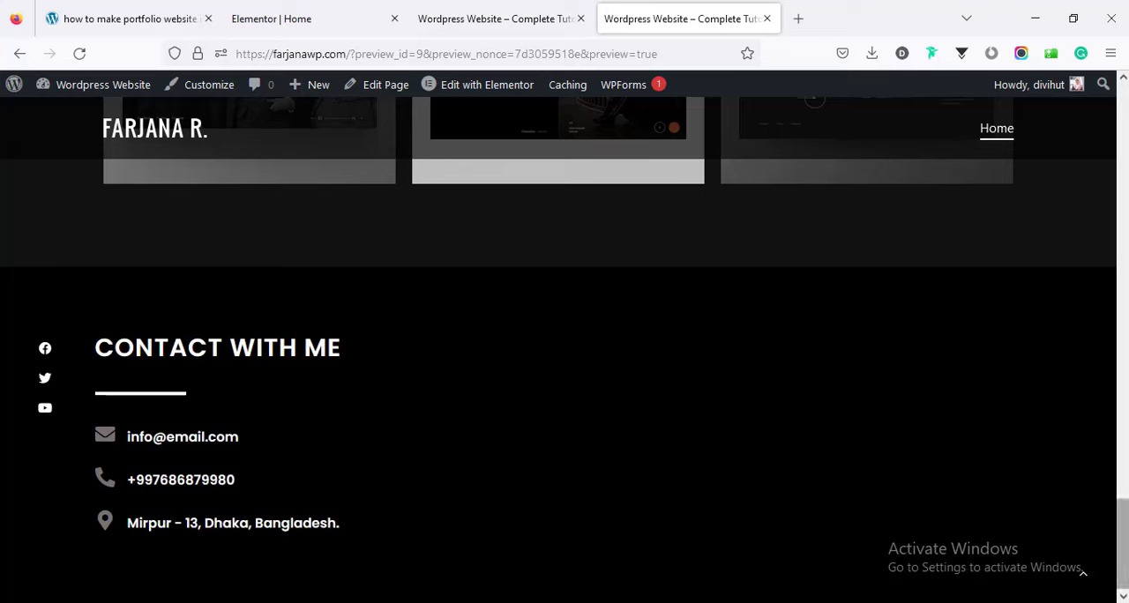
pyautogui.click(1083, 573)
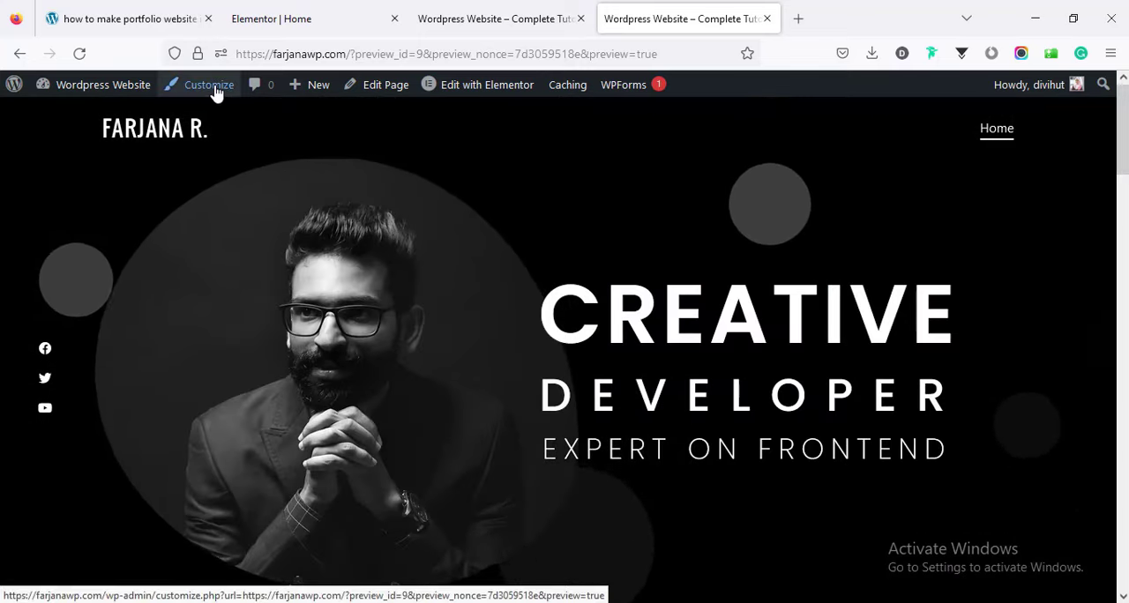
# Open the site's Menus admin page in a new tab, close the duplicate preview tab and switch to the Menus page.
pyautogui.moveTo(139, 92)
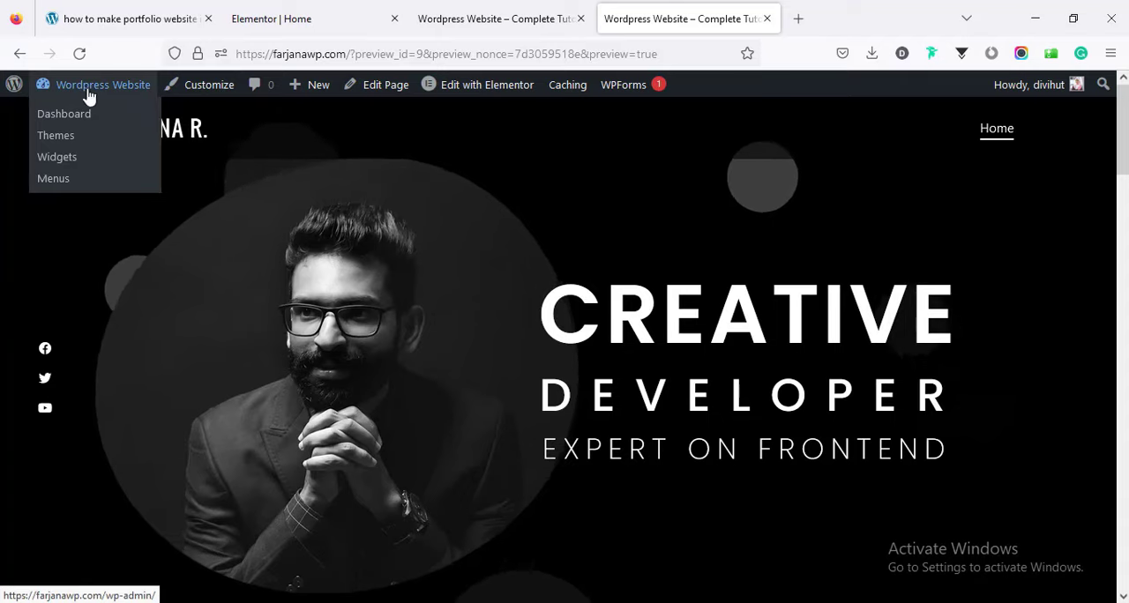
pyautogui.middleClick(67, 184)
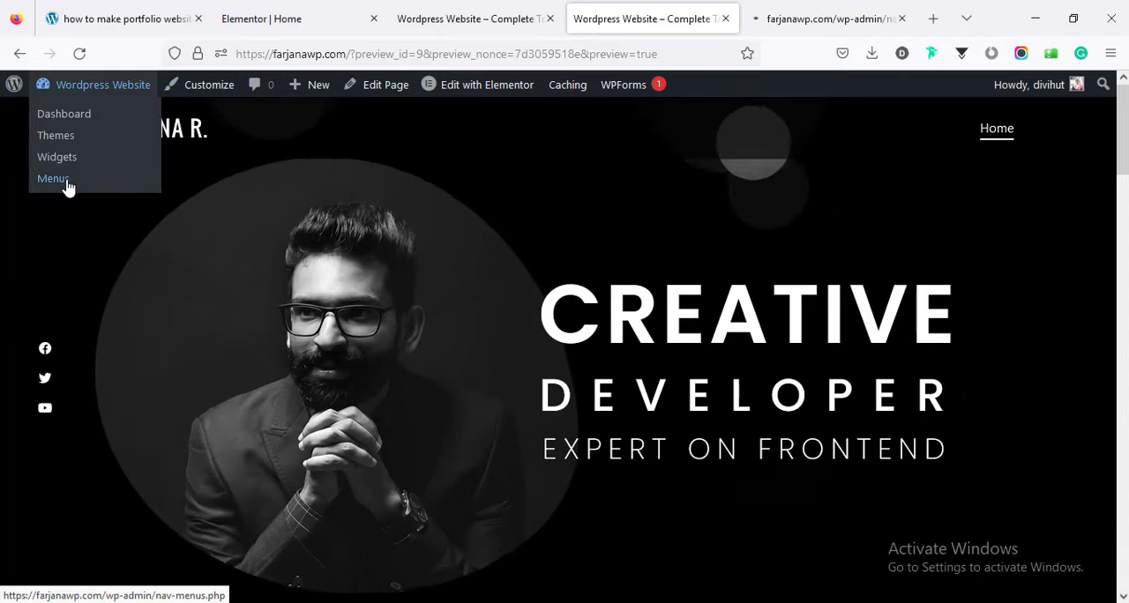
pyautogui.click(491, 18)
pyautogui.click(550, 17)
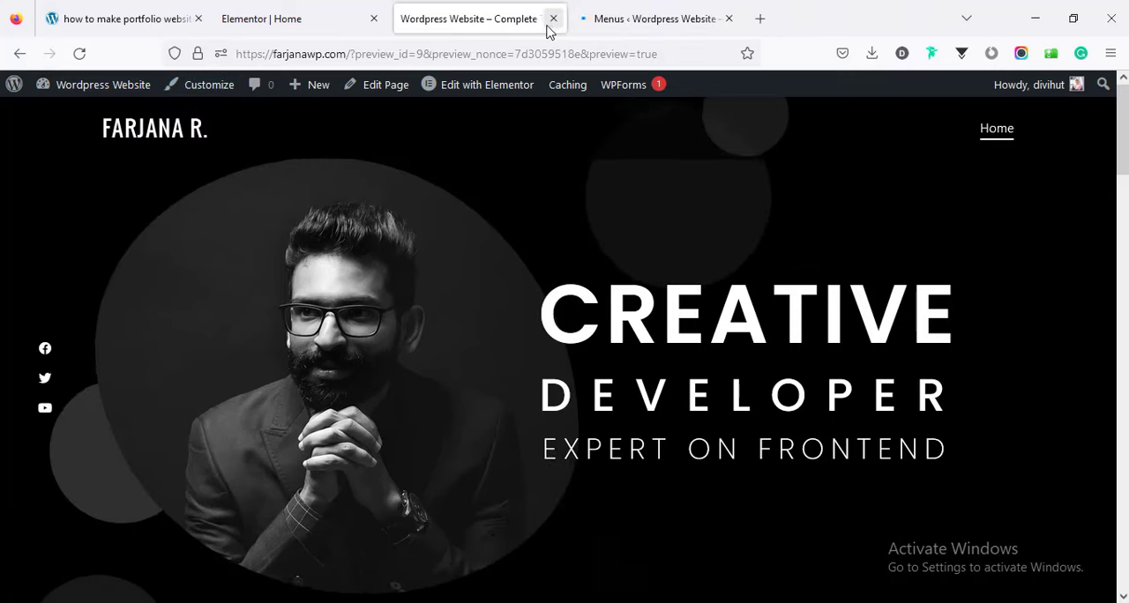
pyautogui.click(313, 16)
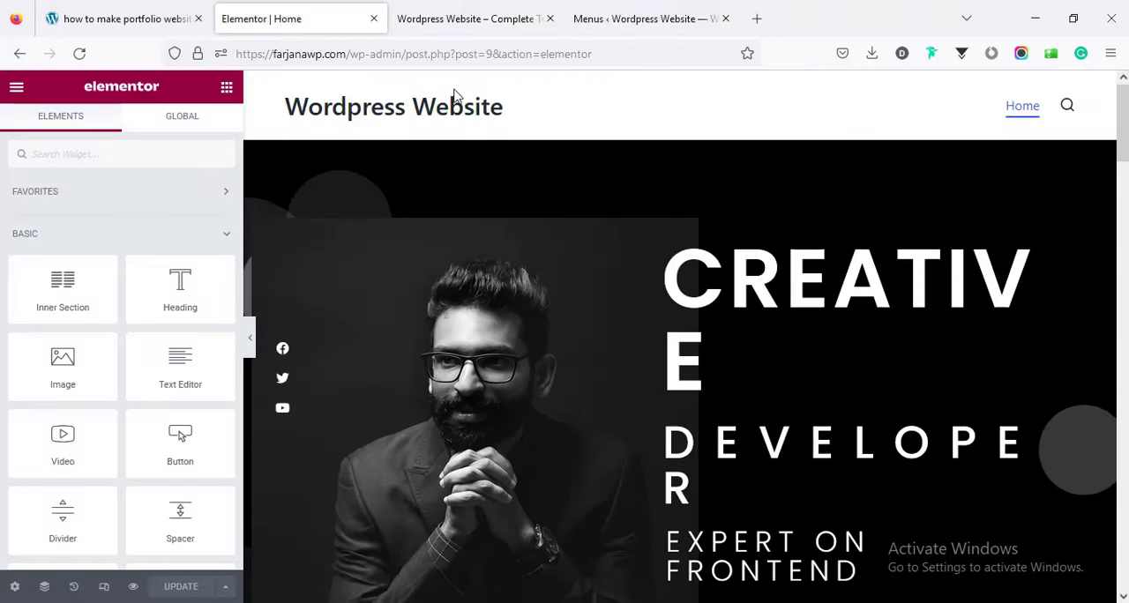
pyautogui.click(630, 18)
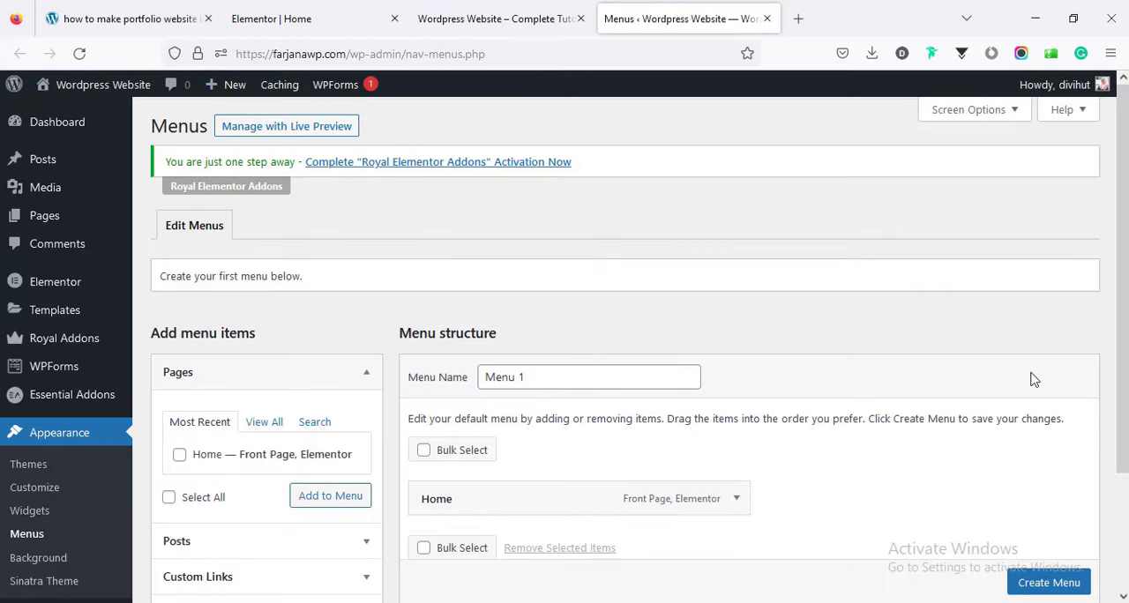
# Remove the Home page item from the new menu, name it "Main menu" and create it.
pyautogui.scroll(-3, 618, 353)
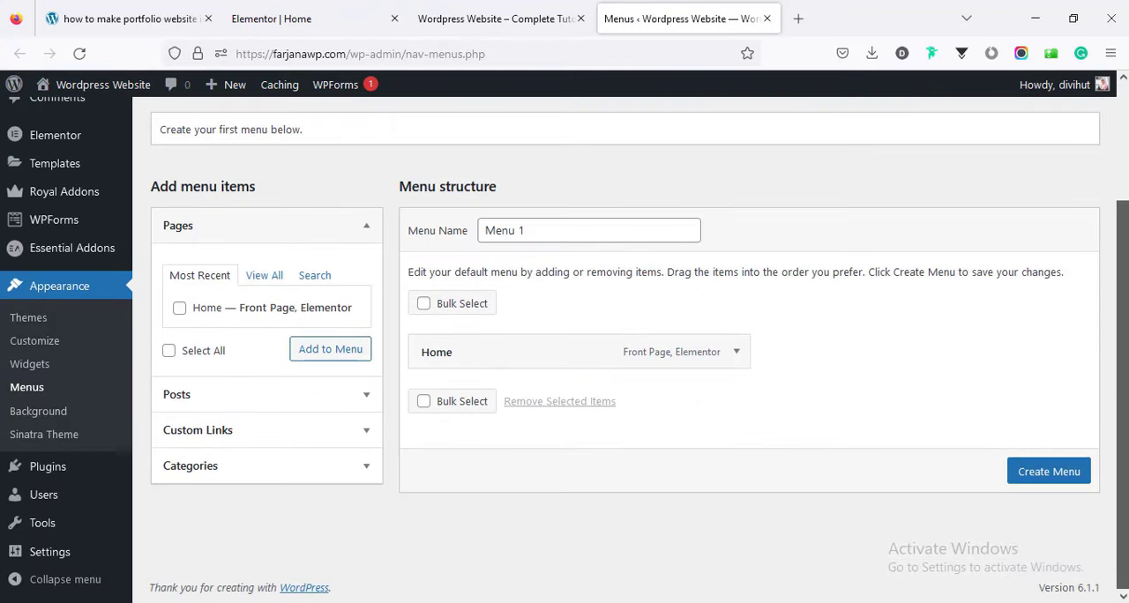
pyautogui.click(737, 362)
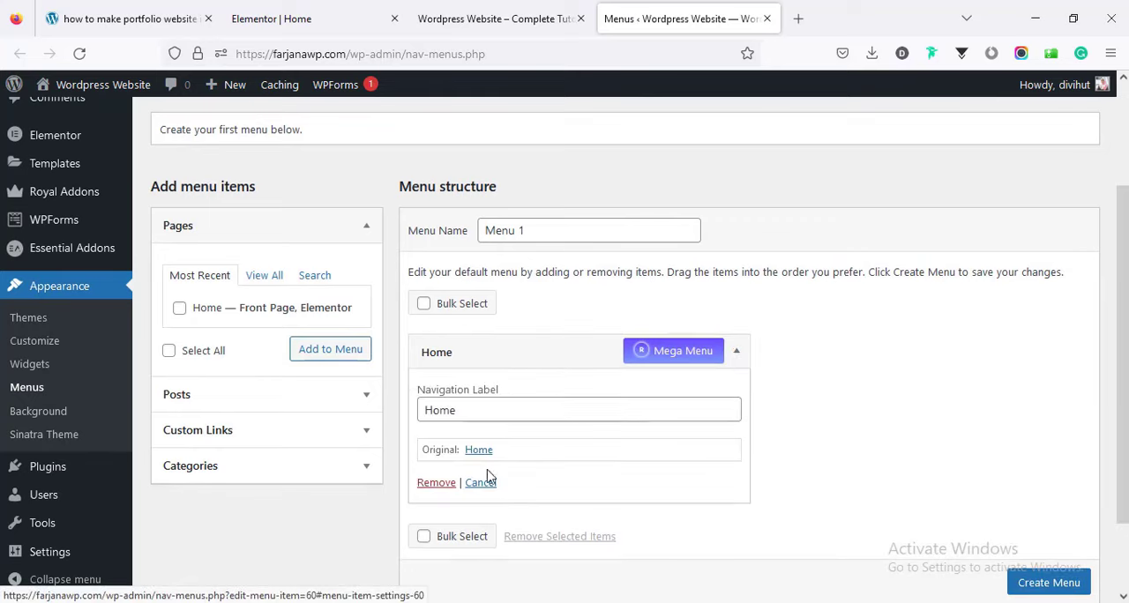
pyautogui.click(437, 483)
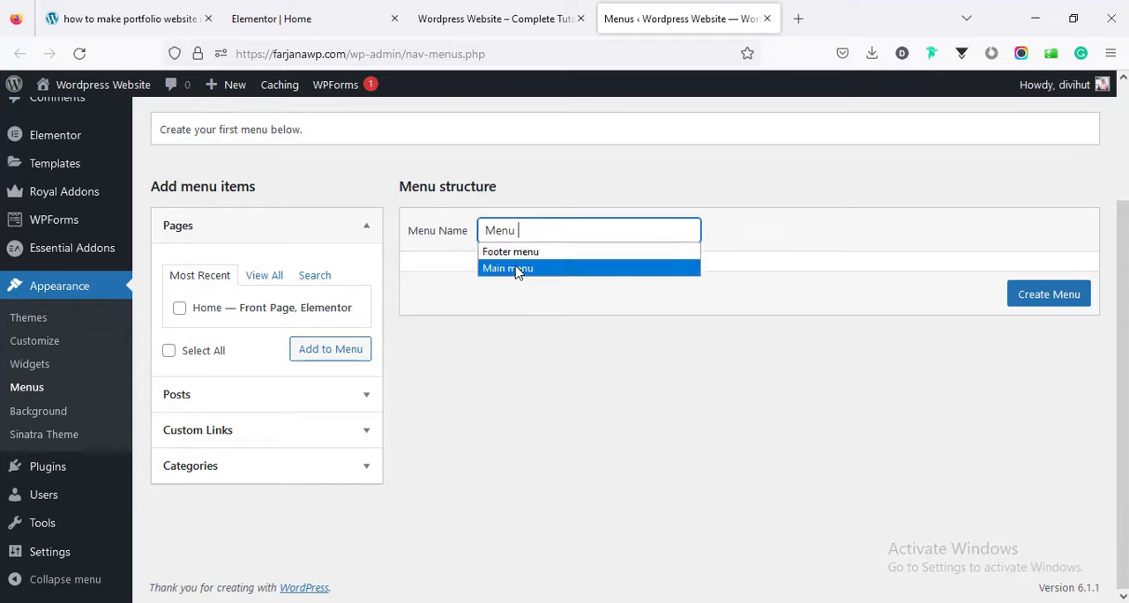
pyautogui.click(517, 268)
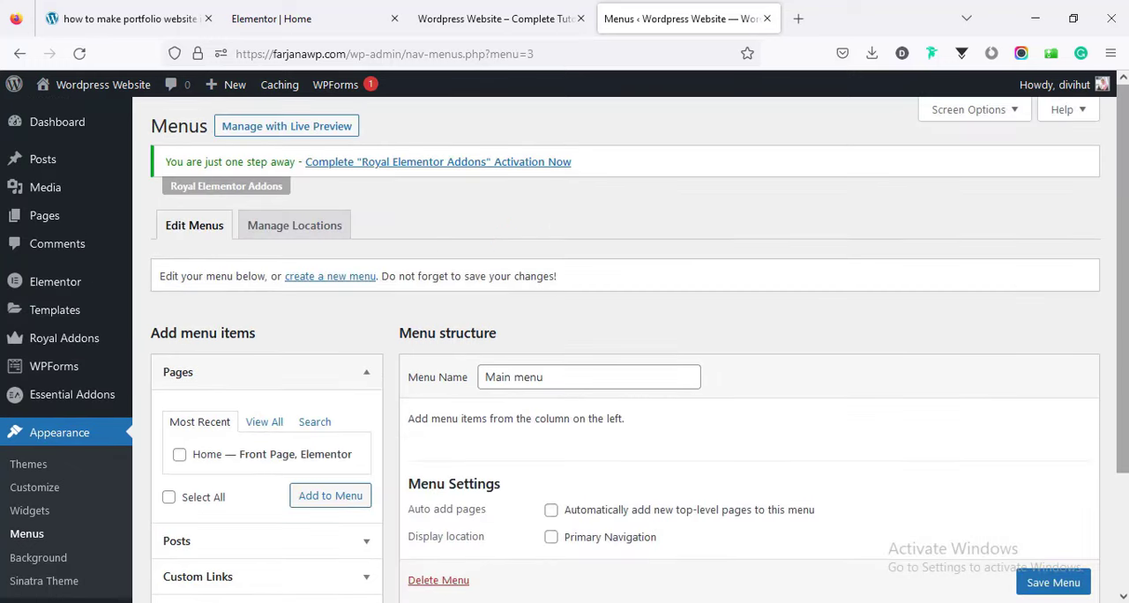
# Check the site's current navigation and start a custom link for Main menu with the link text "Home".
pyautogui.scroll(-3, 1105, 441)
pyautogui.click(447, 11)
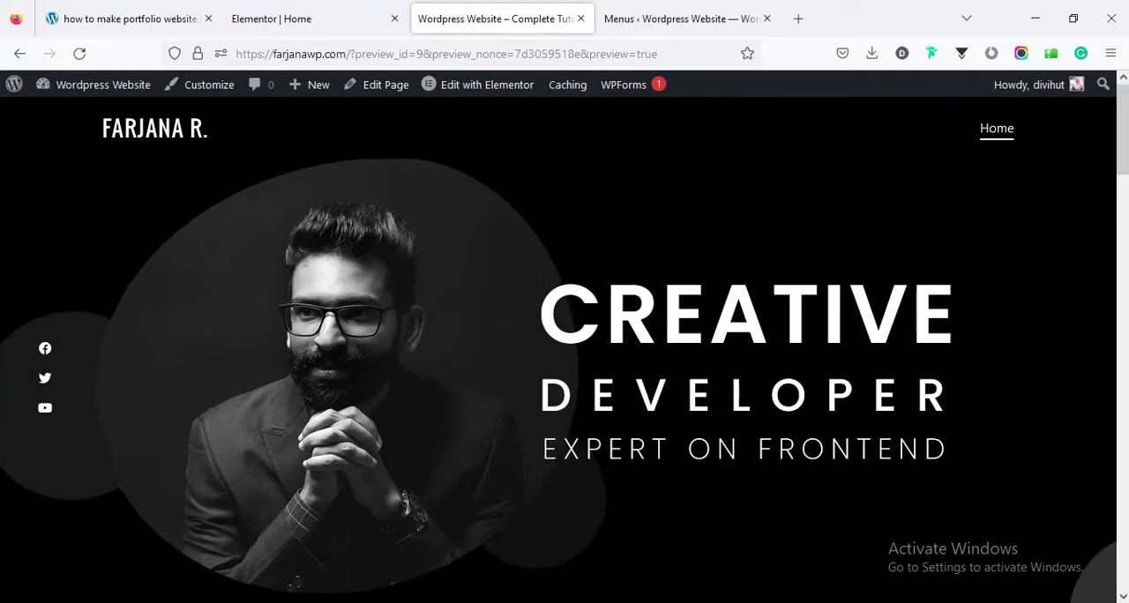
pyautogui.scroll(-2, 753, 255)
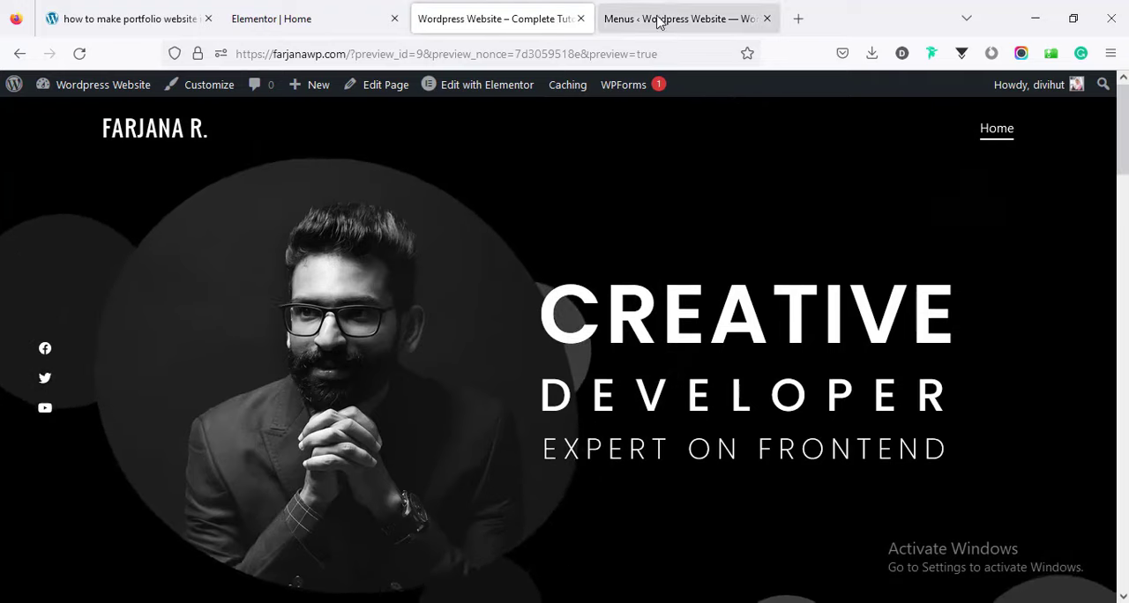
pyautogui.click(655, 18)
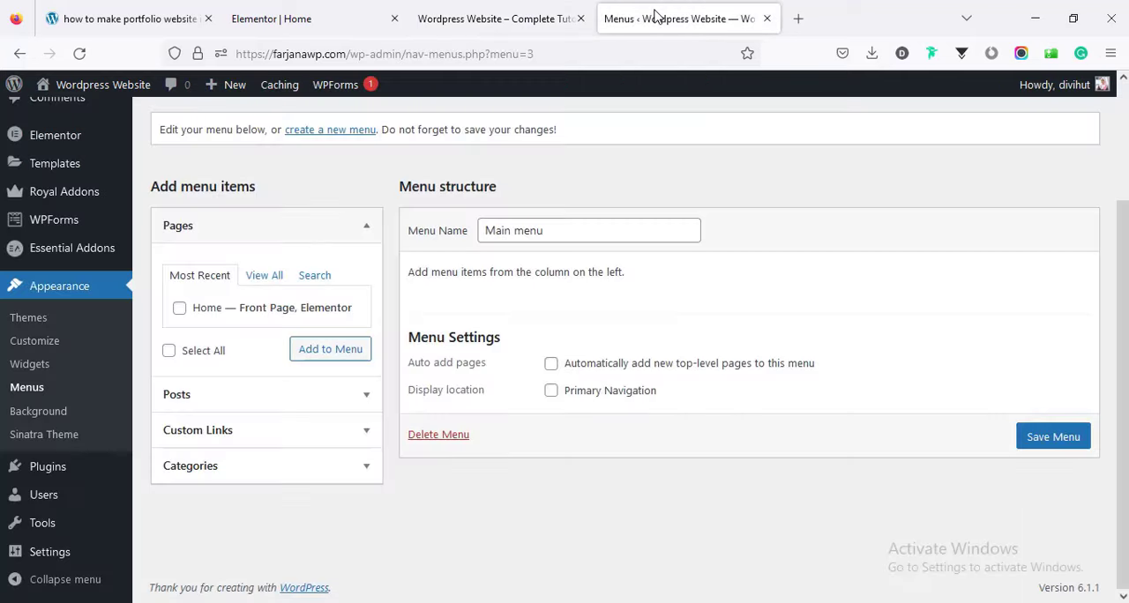
pyautogui.click(221, 443)
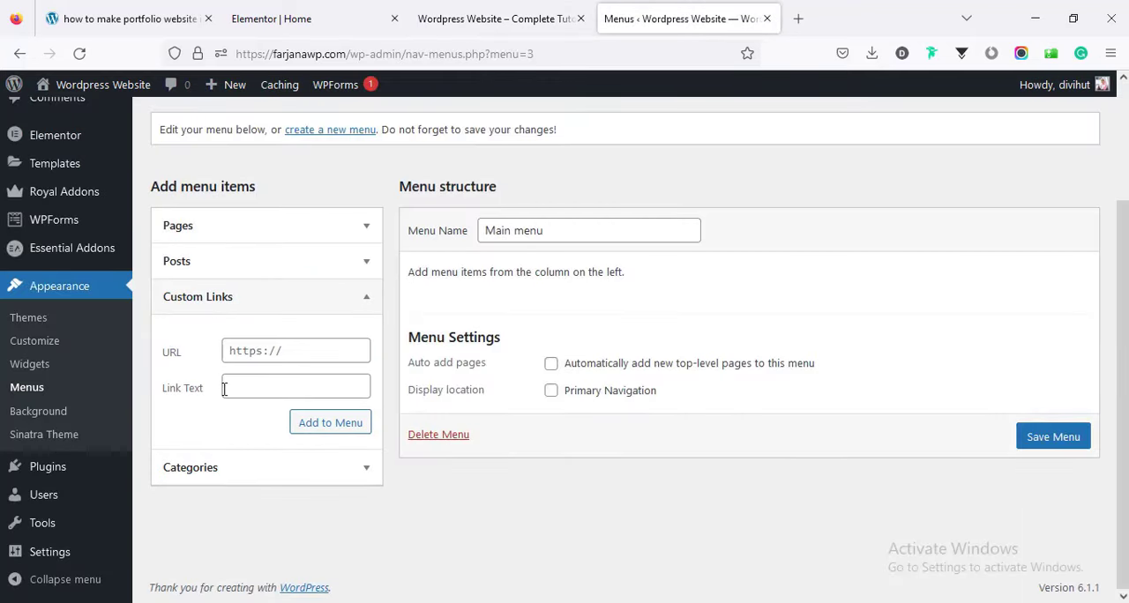
pyautogui.click(472, 19)
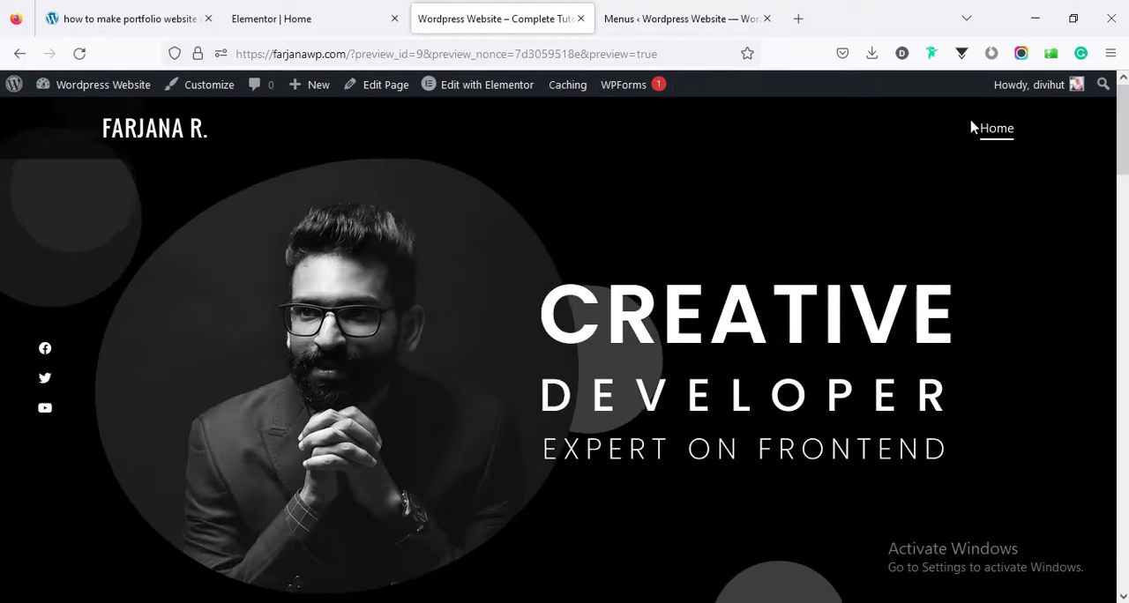
pyautogui.click(663, 15)
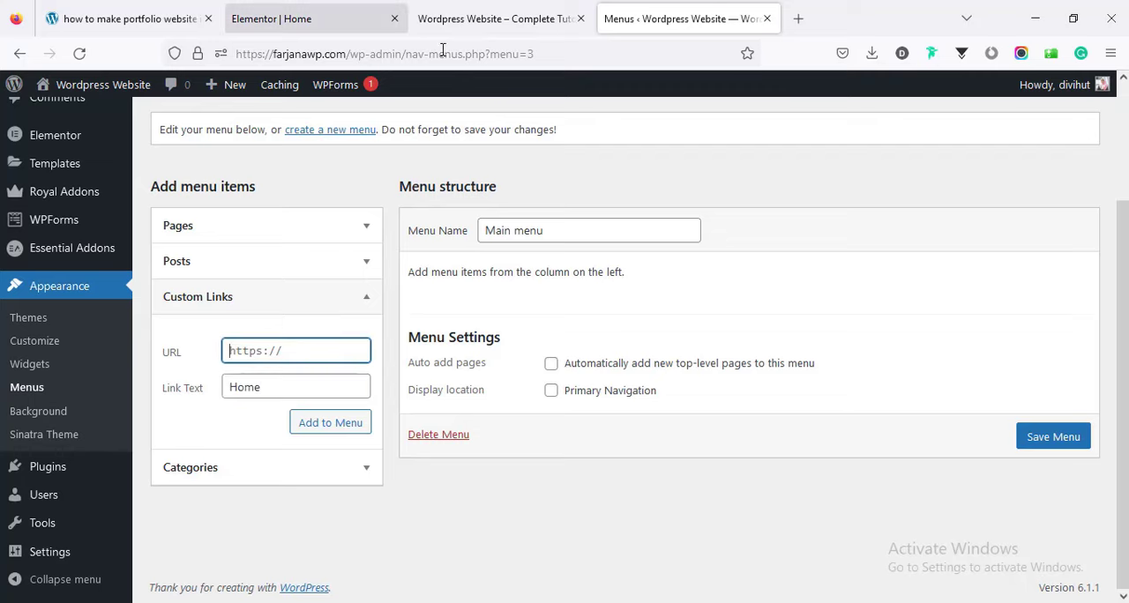
# Switch to the Elementor editor, show the Navigator and open the hero section's advanced settings to examine its CSS ID.
pyautogui.click(463, 20)
pyautogui.click(307, 17)
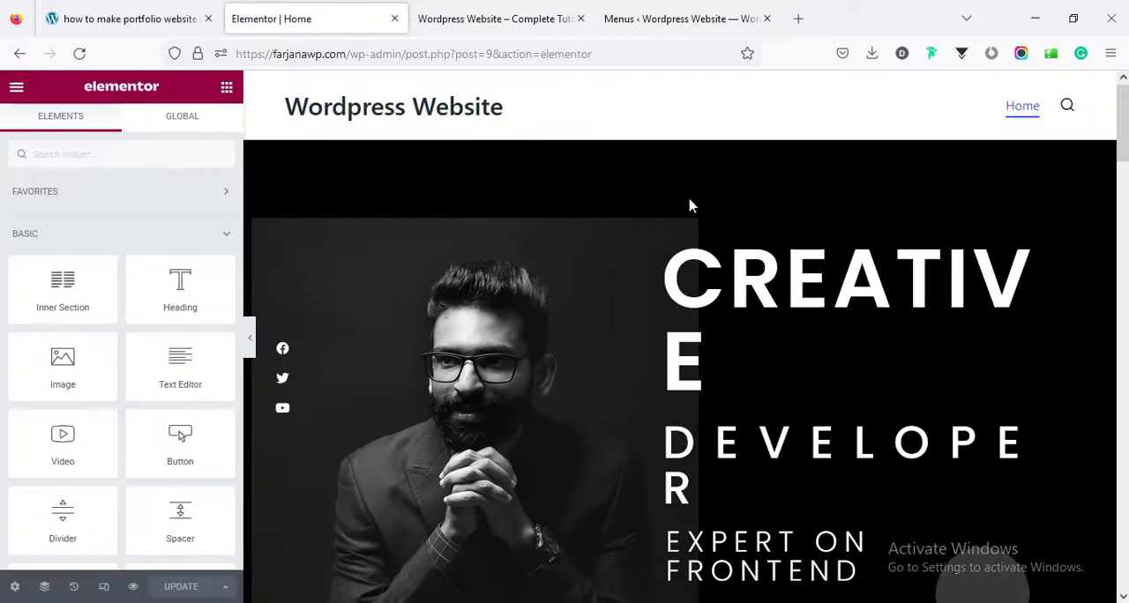
pyautogui.click(681, 136)
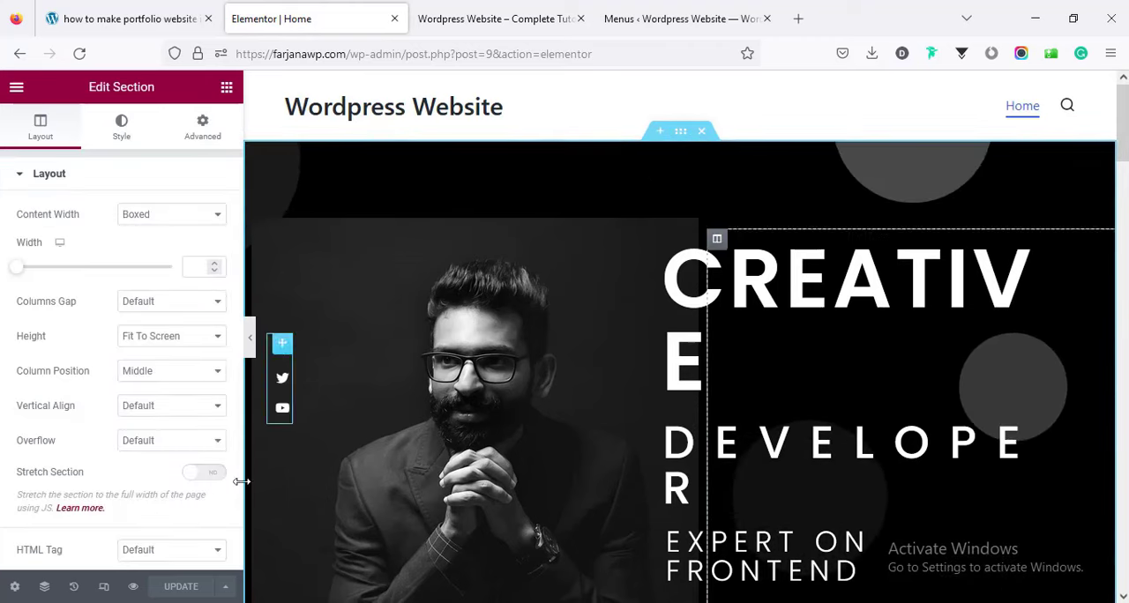
pyautogui.click(46, 588)
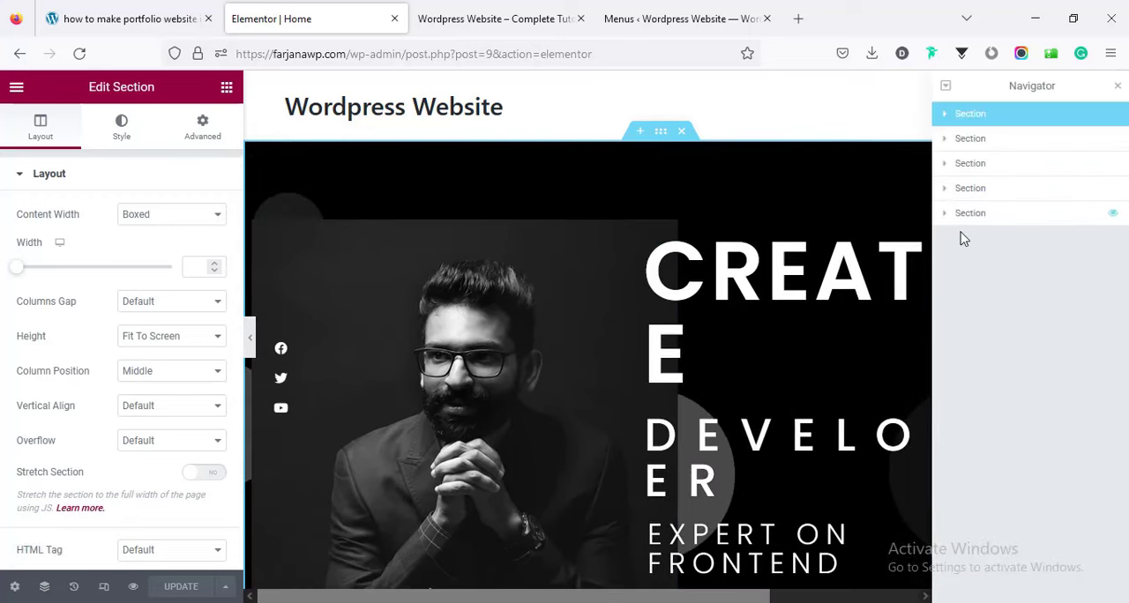
pyautogui.click(203, 128)
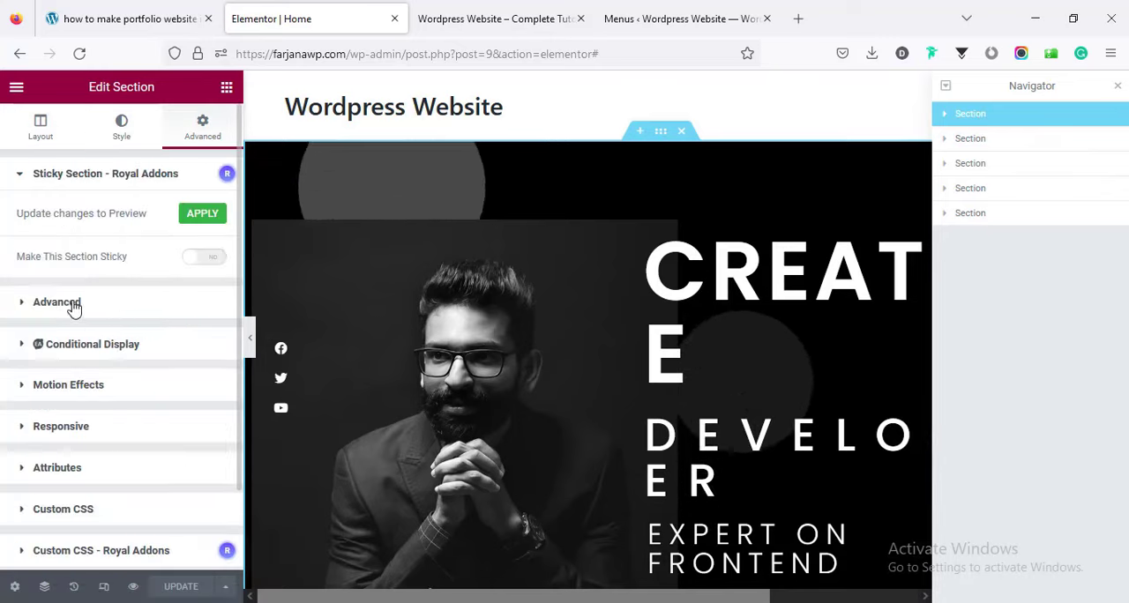
pyautogui.click(73, 303)
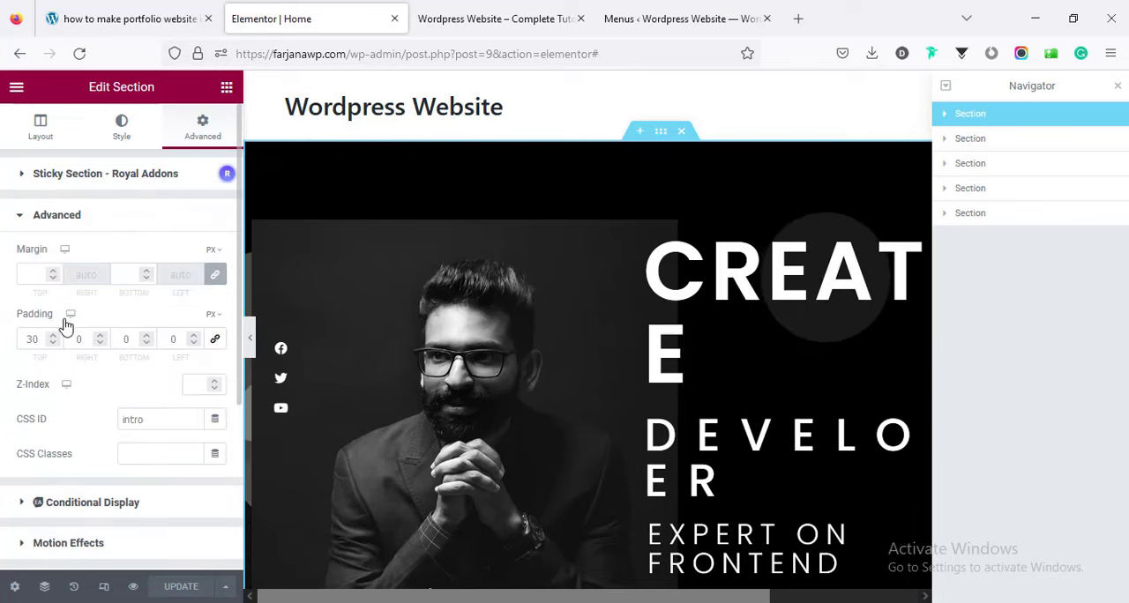
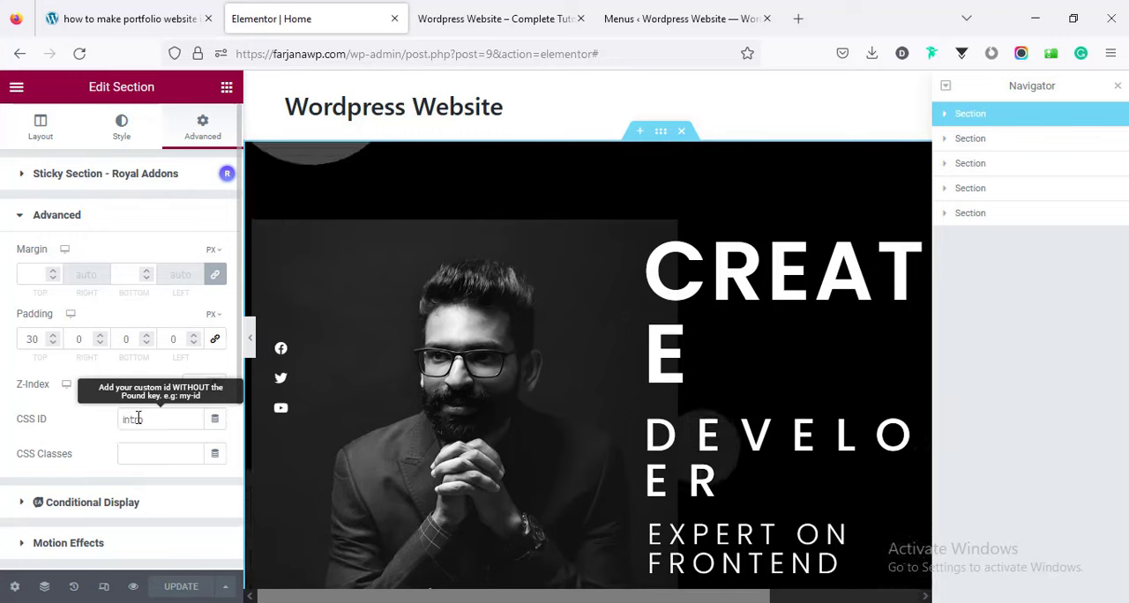
# Copy the hero section's CSS ID and add the Home custom link to Main menu with the URL "#intro".
pyautogui.doubleClick(133, 419)
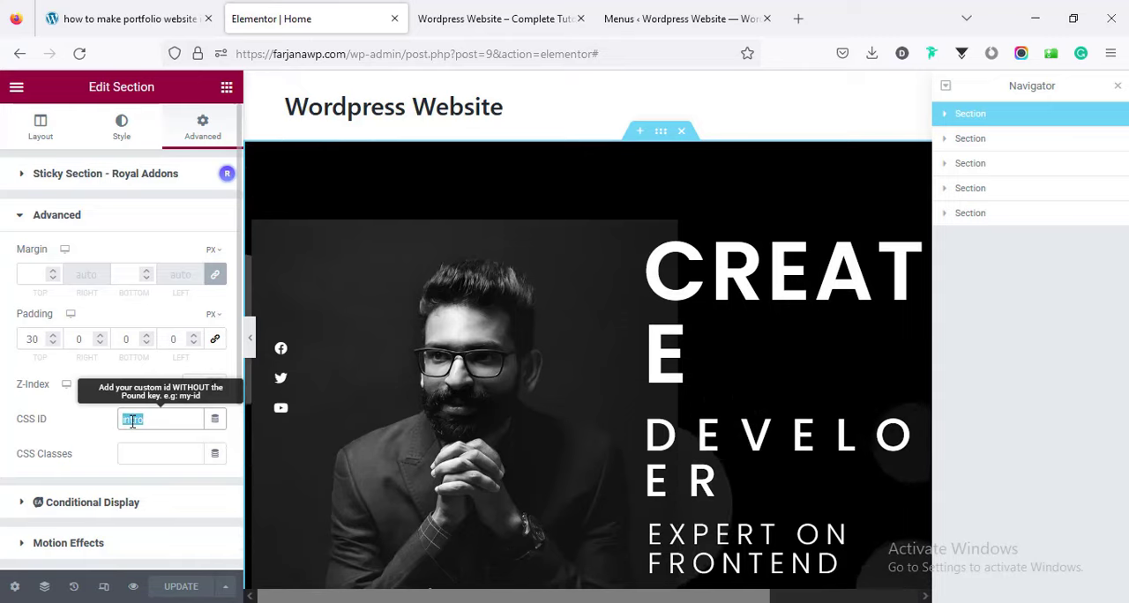
pyautogui.rightClick(126, 422)
pyautogui.click(255, 218)
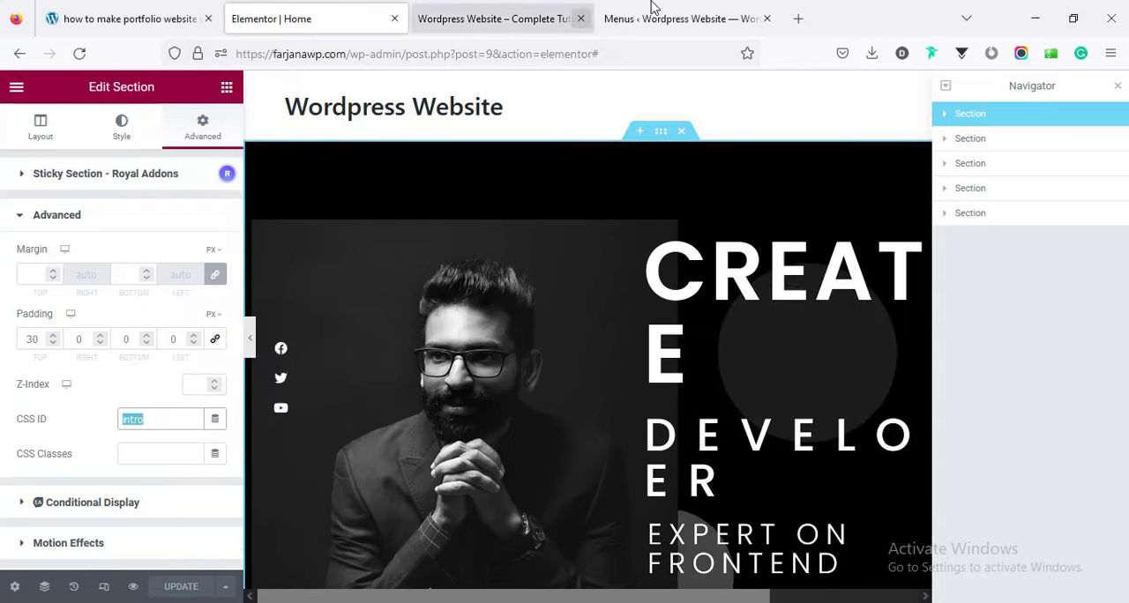
pyautogui.click(679, 18)
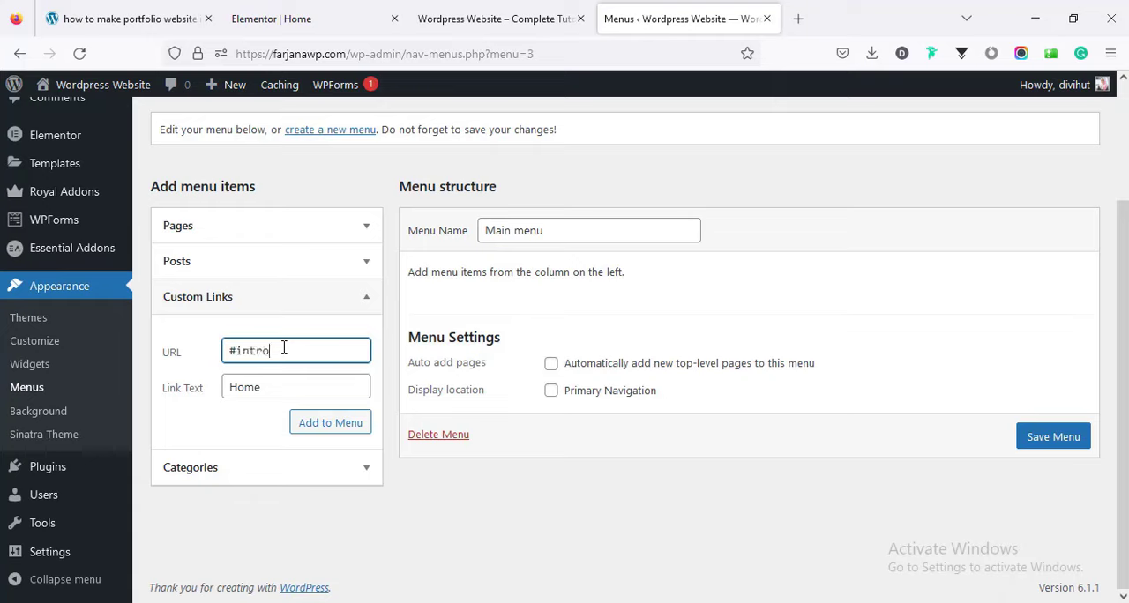
pyautogui.click(326, 427)
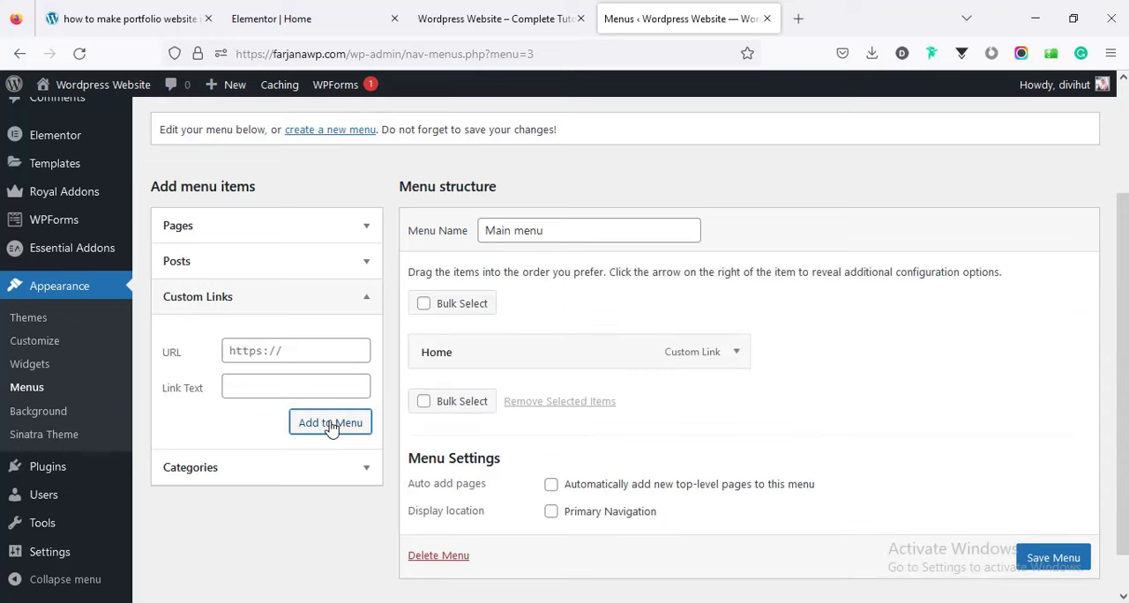
# Open the advanced settings of the "What I can do for you" section in the Elementor editor and copy its CSS ID.
pyautogui.click(517, 7)
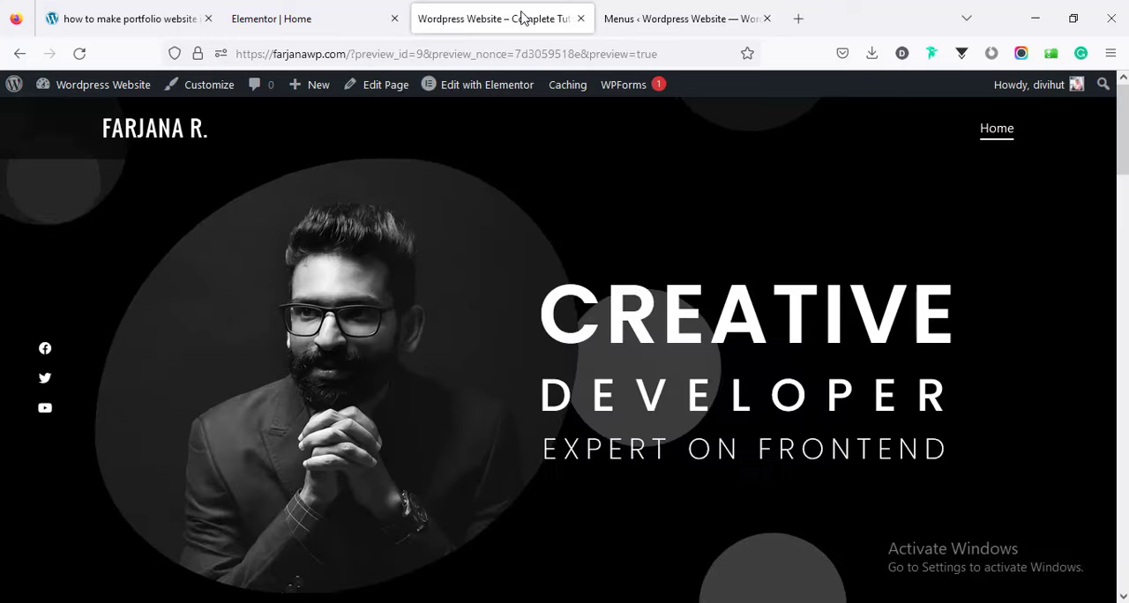
pyautogui.click(341, 5)
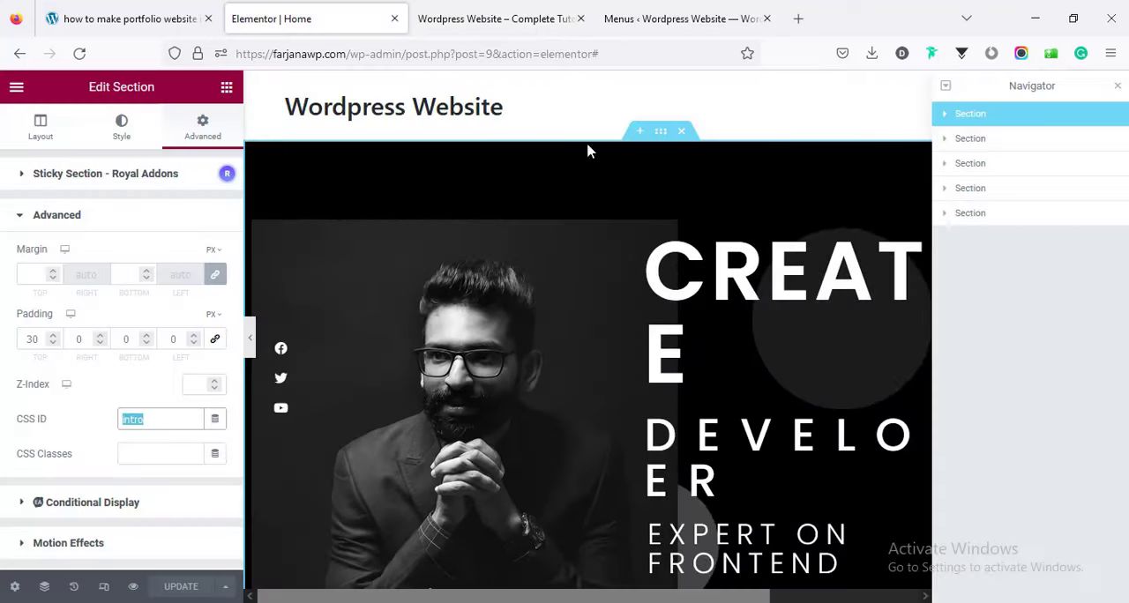
pyautogui.click(973, 144)
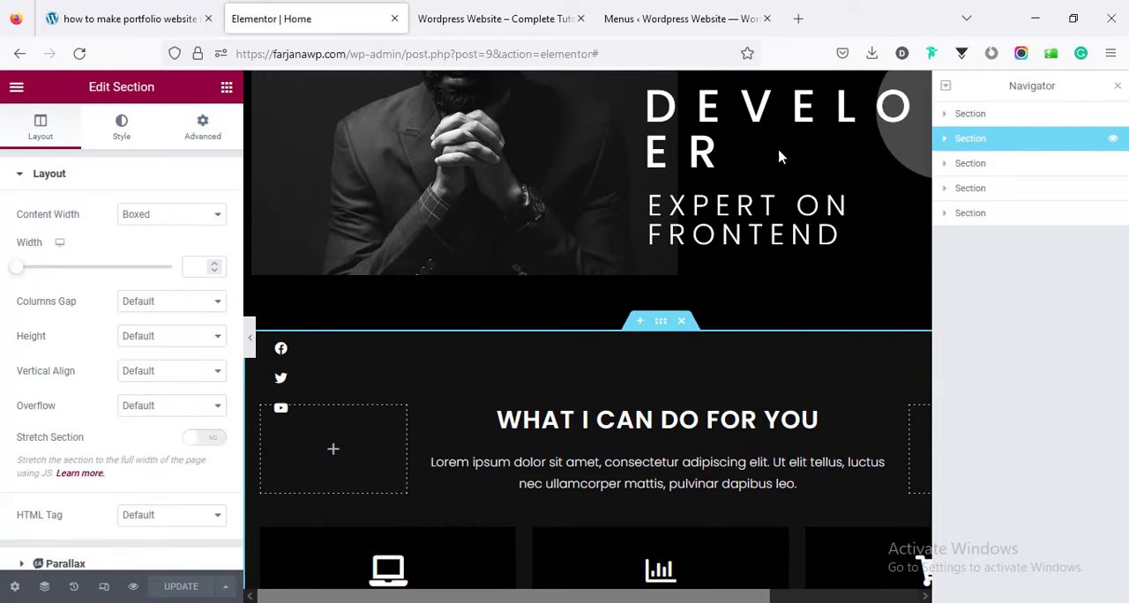
pyautogui.click(212, 126)
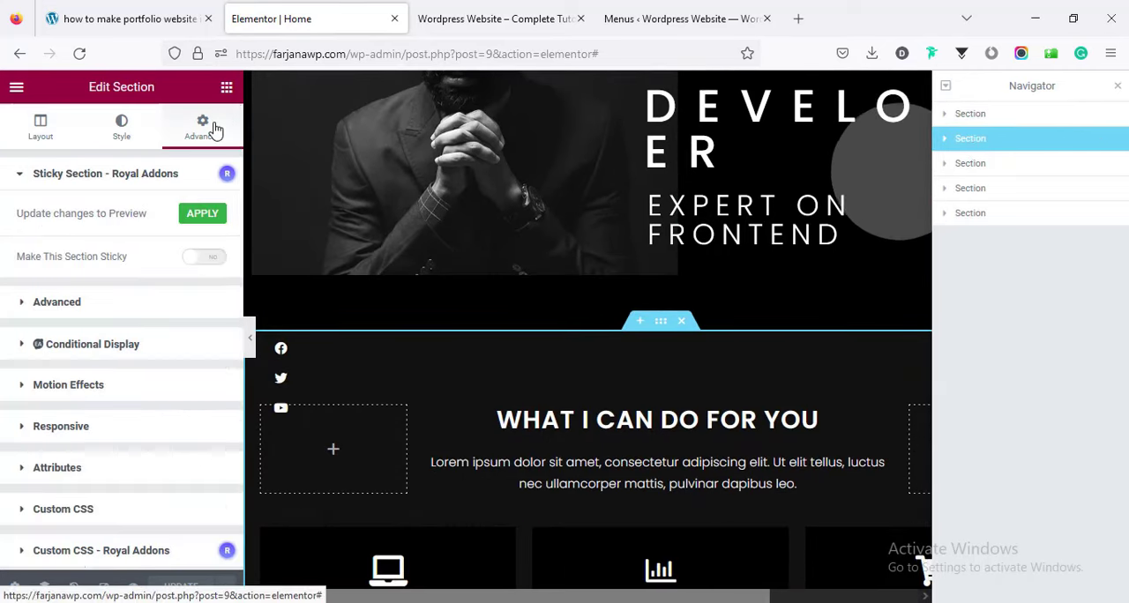
pyautogui.click(93, 309)
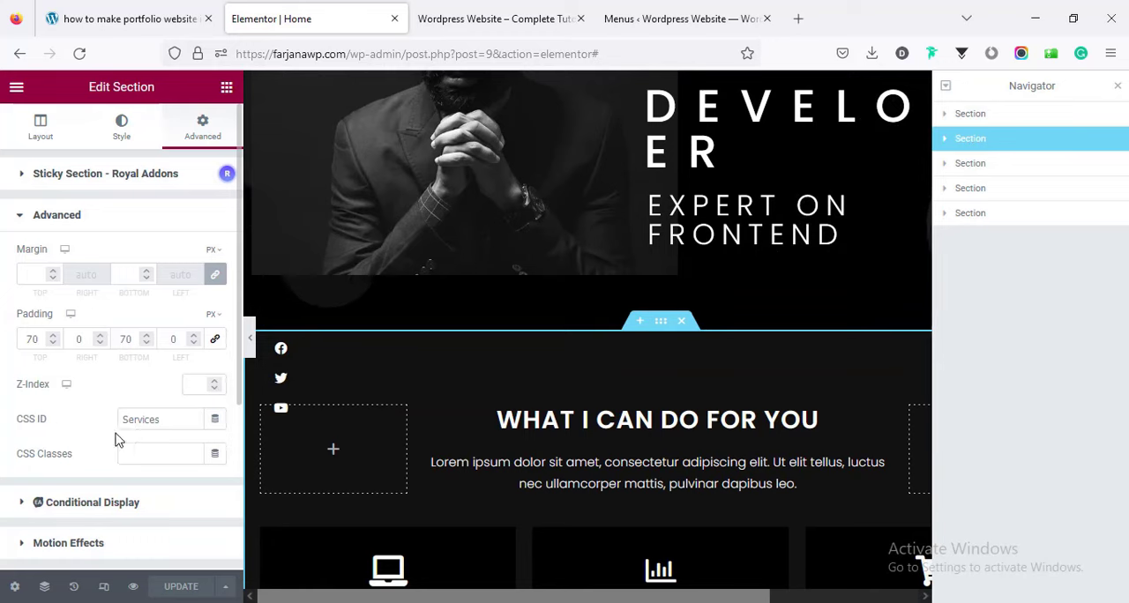
pyautogui.doubleClick(141, 419)
pyautogui.rightClick(141, 419)
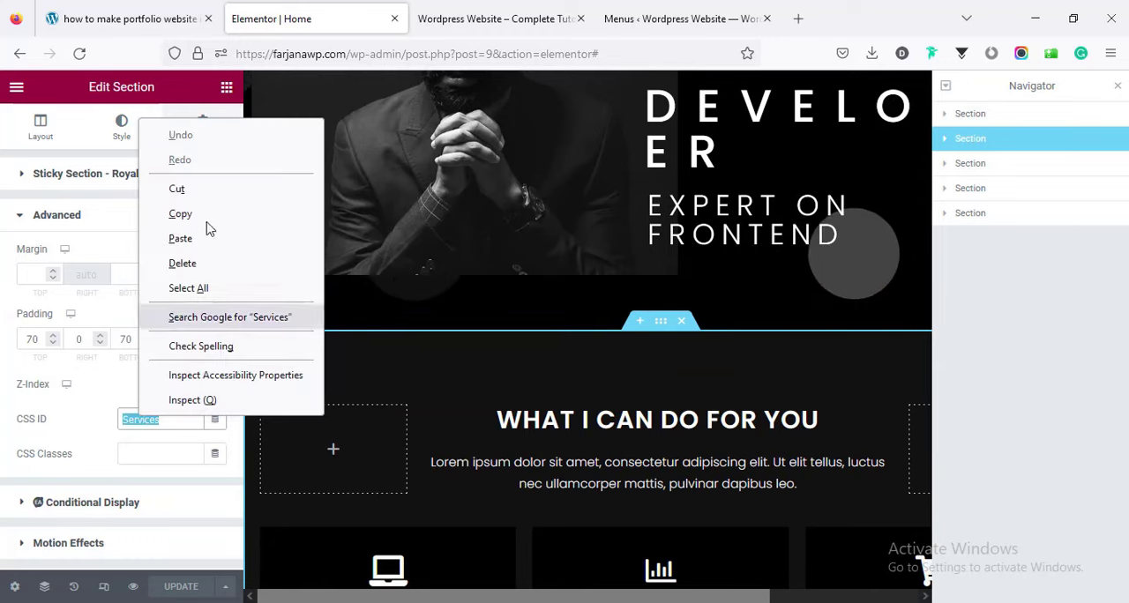
pyautogui.click(180, 213)
# Add a custom link to Main menu with the link text "Services" and the URL "#Services".
pyautogui.click(679, 18)
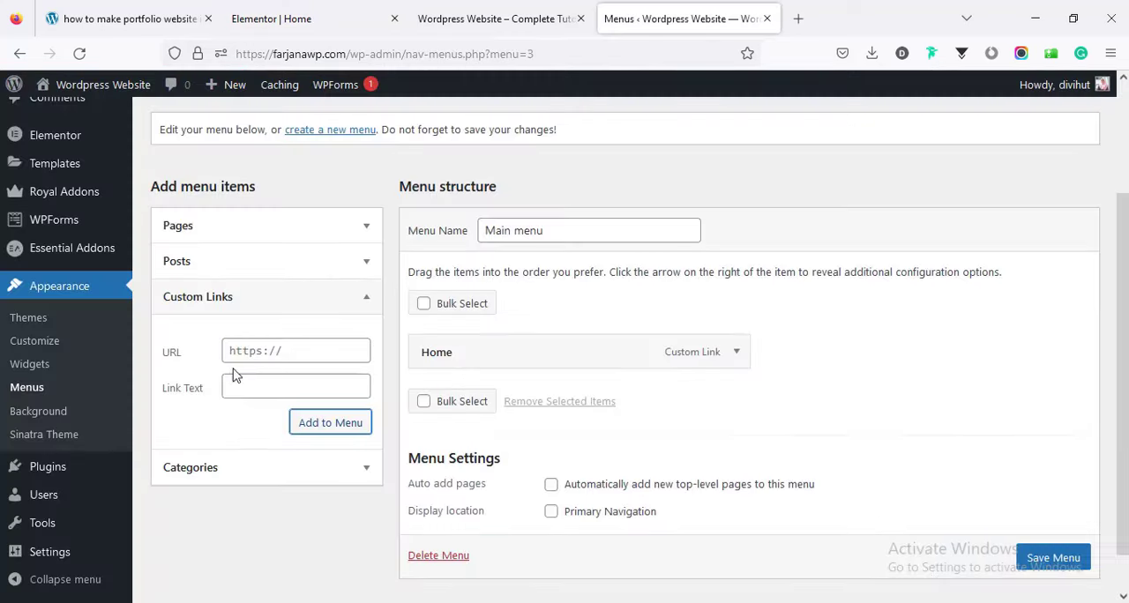
pyautogui.click(247, 380)
pyautogui.rightClick(247, 381)
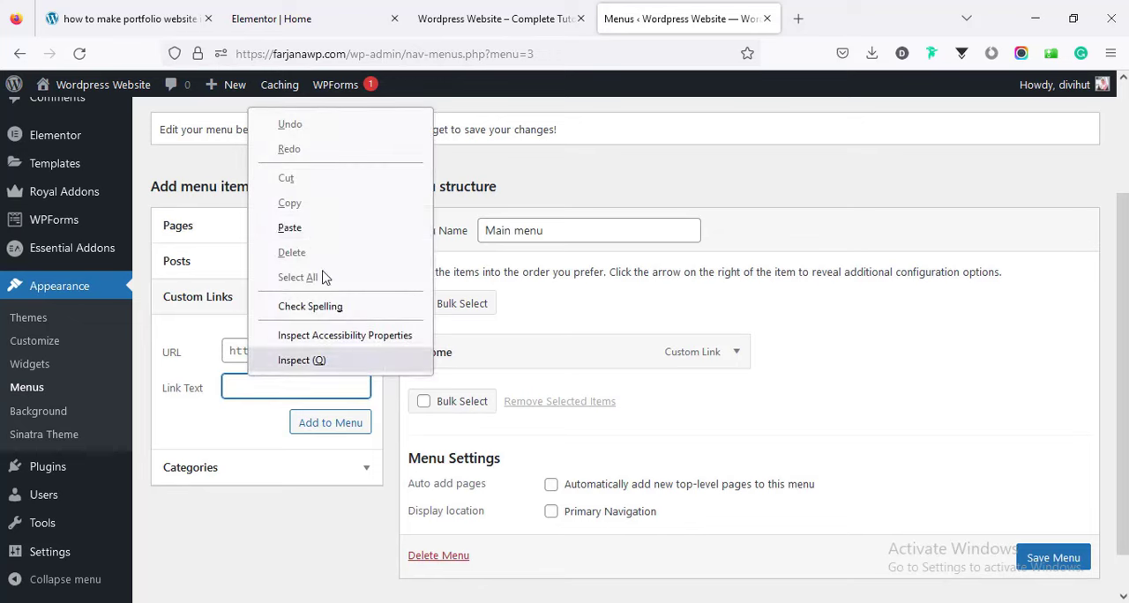
pyautogui.click(309, 229)
pyautogui.click(233, 350)
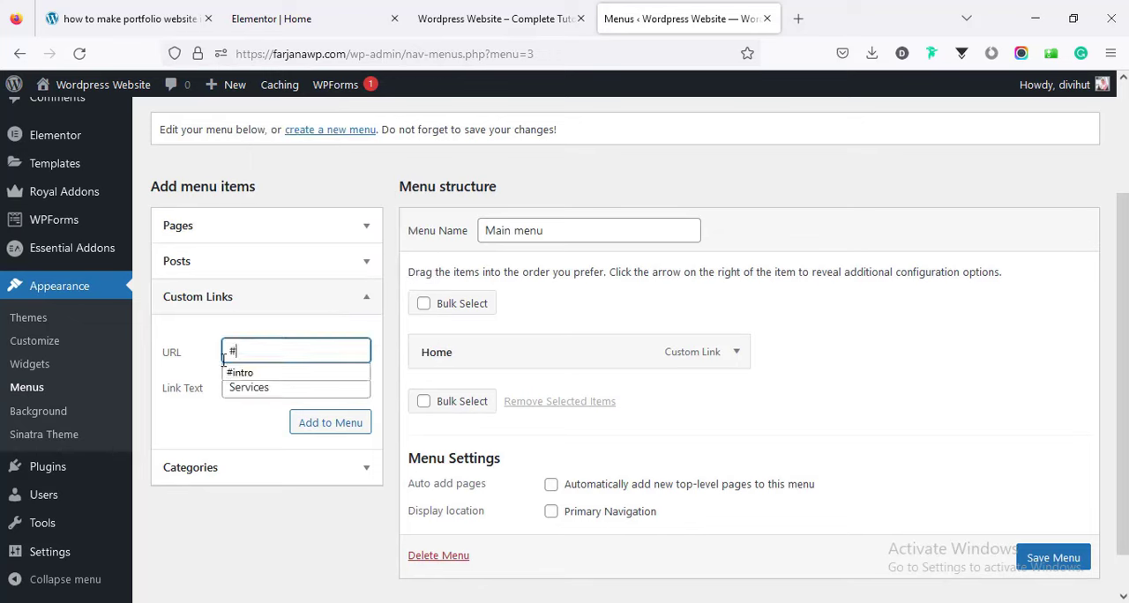
pyautogui.write('#')
pyautogui.hotkey('ctrl', 'v')
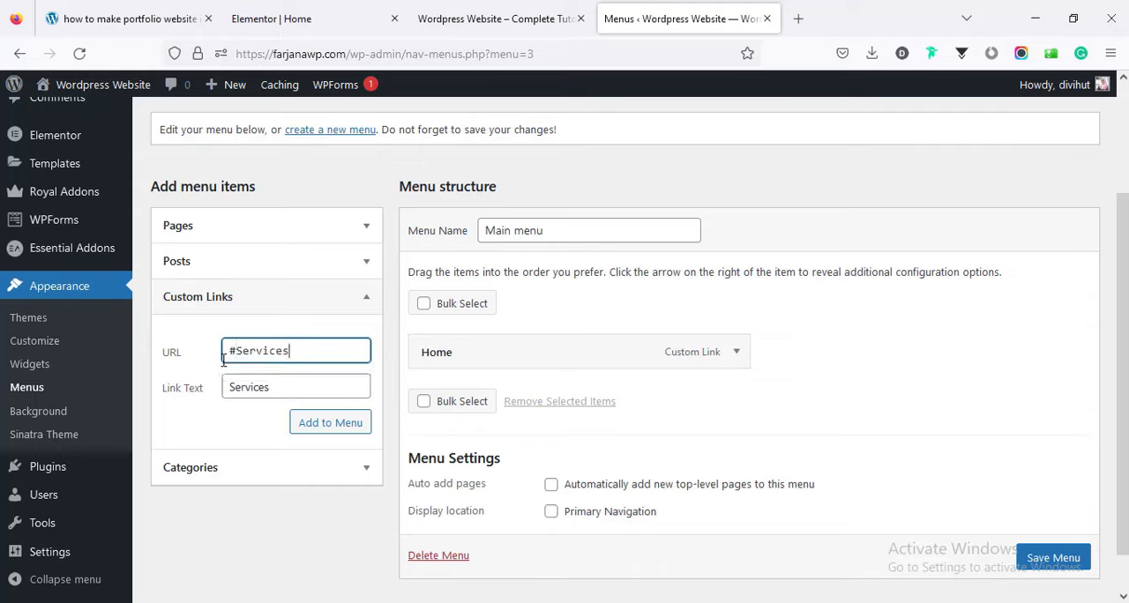
pyautogui.click(304, 426)
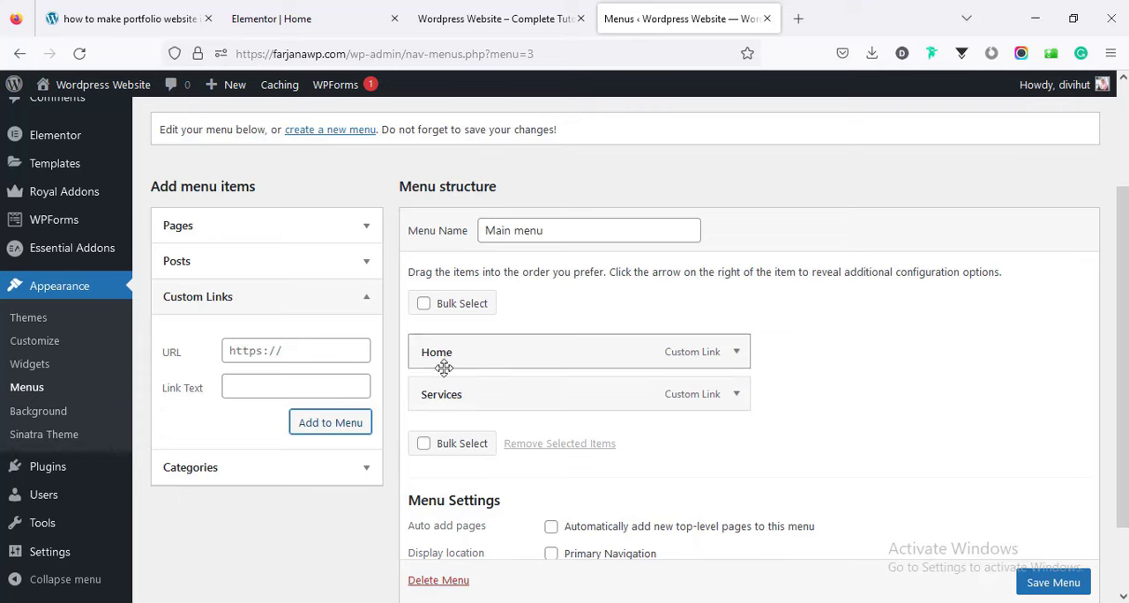
# Return to the Elementor editor and select the "I am a full stack developer" section in the Navigator.
pyautogui.click(490, 18)
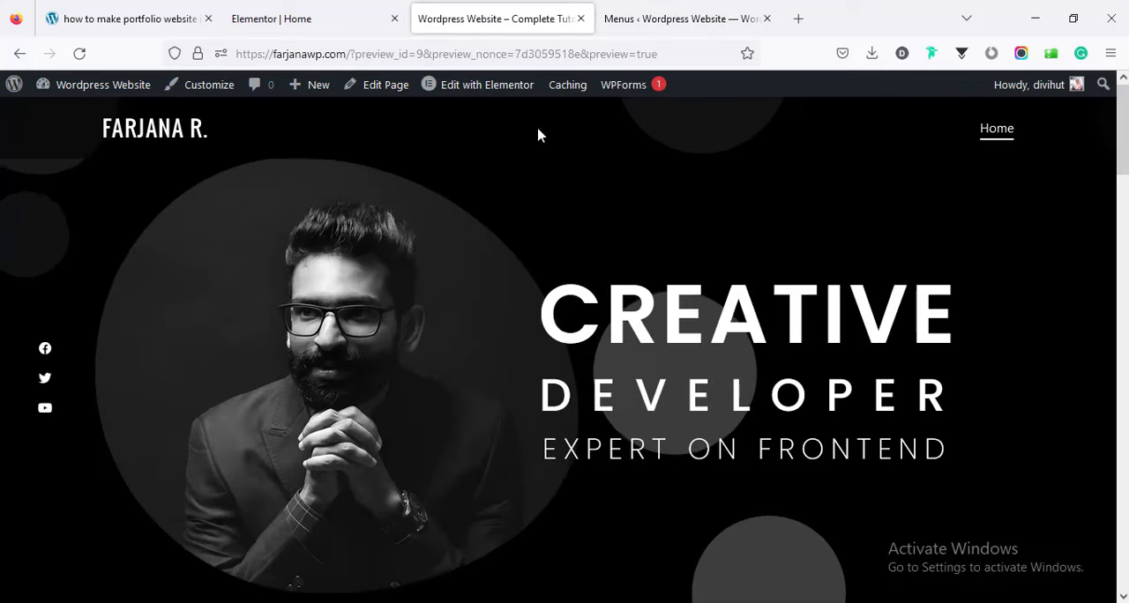
pyautogui.click(262, 11)
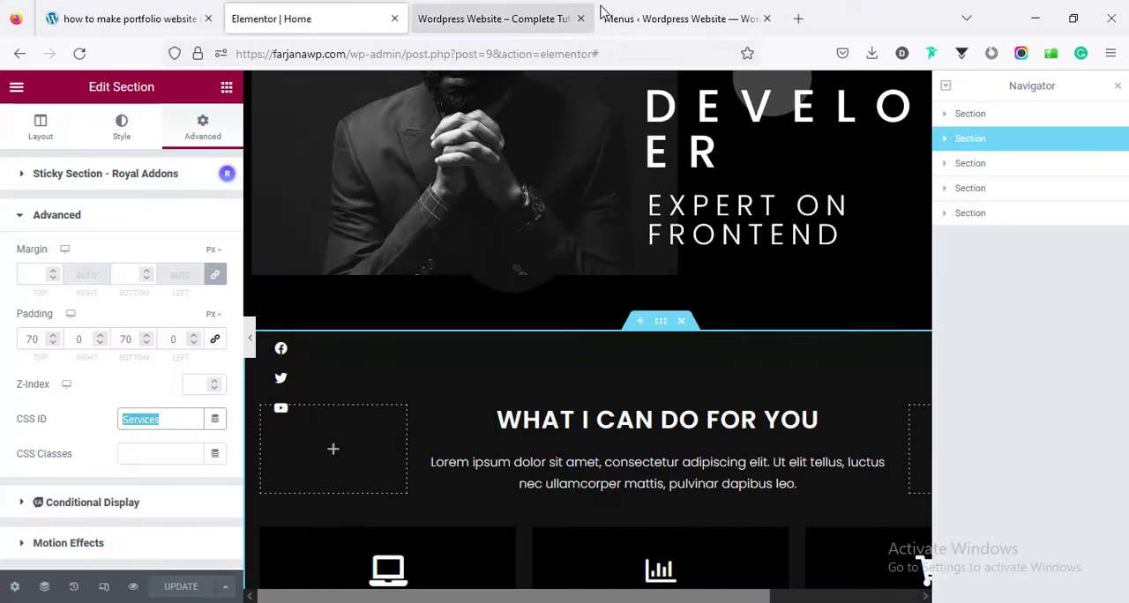
pyautogui.click(976, 172)
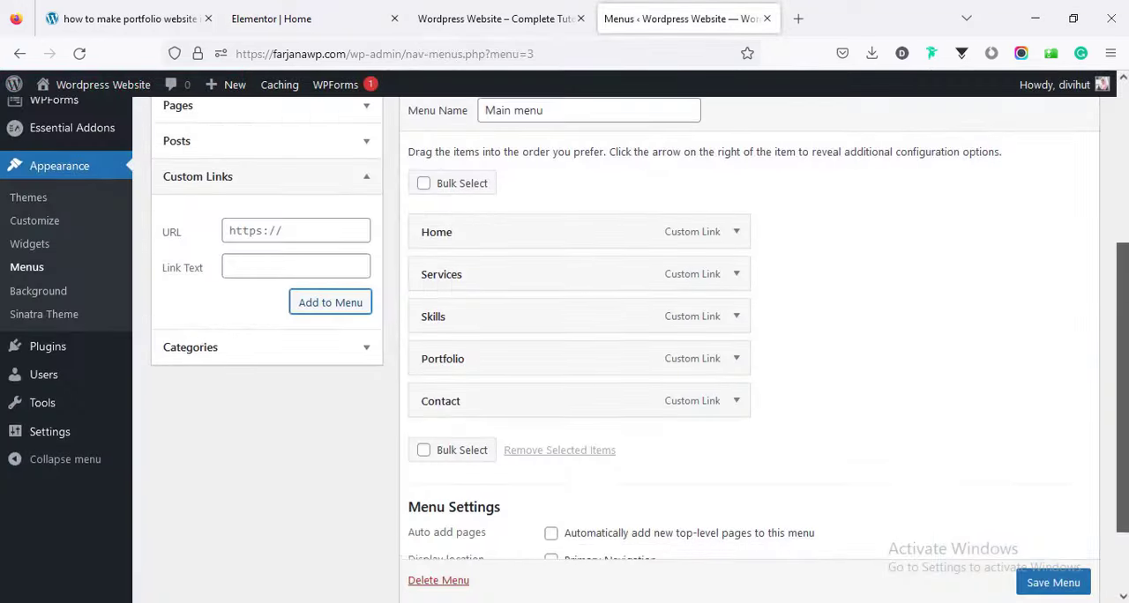
# Assign Main menu to the Primary Navigation display location and save the menu.
pyautogui.scroll(-1, 843, 477)
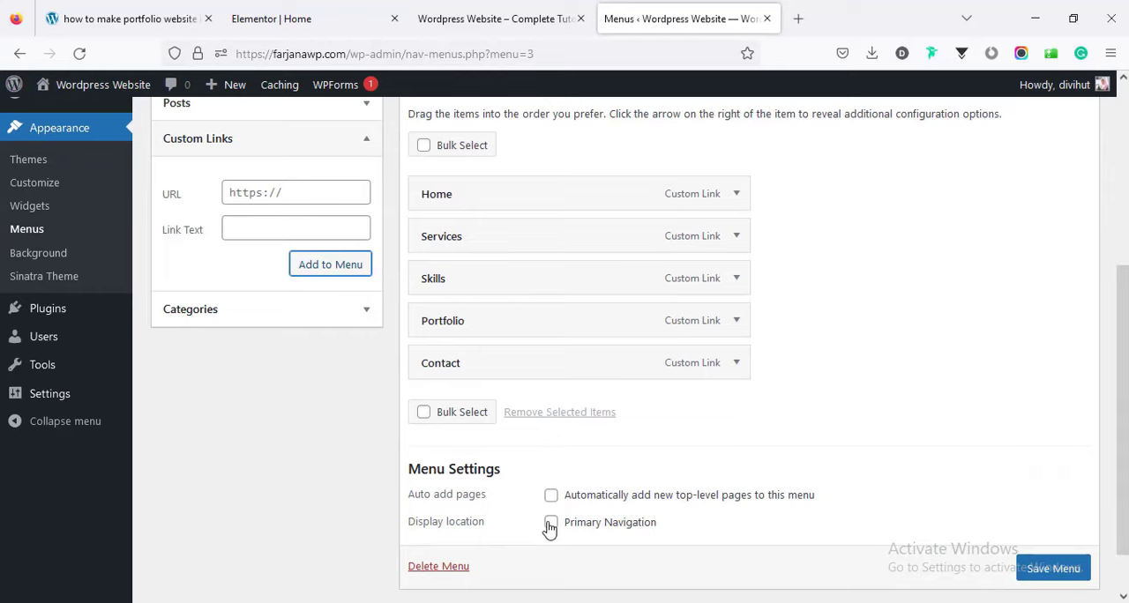
pyautogui.click(1032, 569)
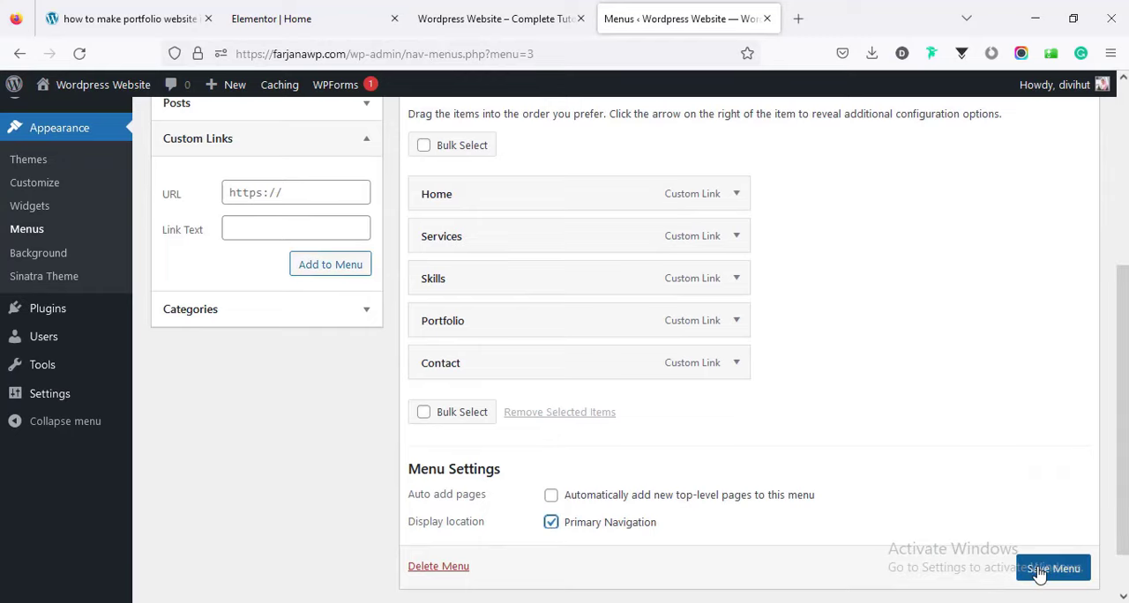
pyautogui.scroll(-1, 1039, 572)
pyautogui.click(1046, 535)
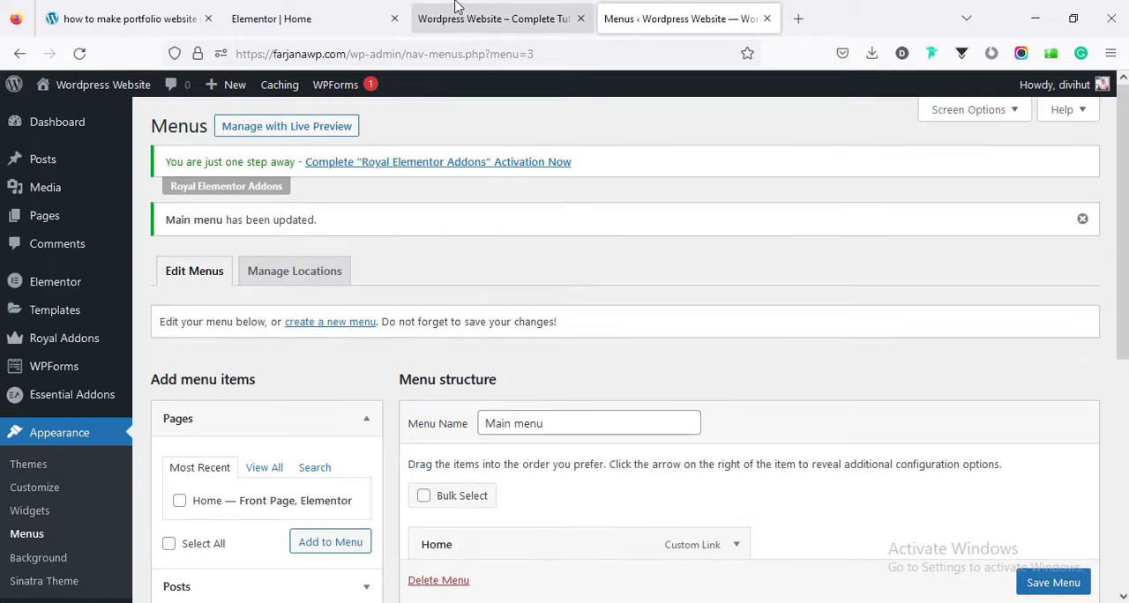
# Reload the site preview and check the header navigation and the page sections down to the contact section.
pyautogui.click(459, 18)
pyautogui.rightClick(483, 159)
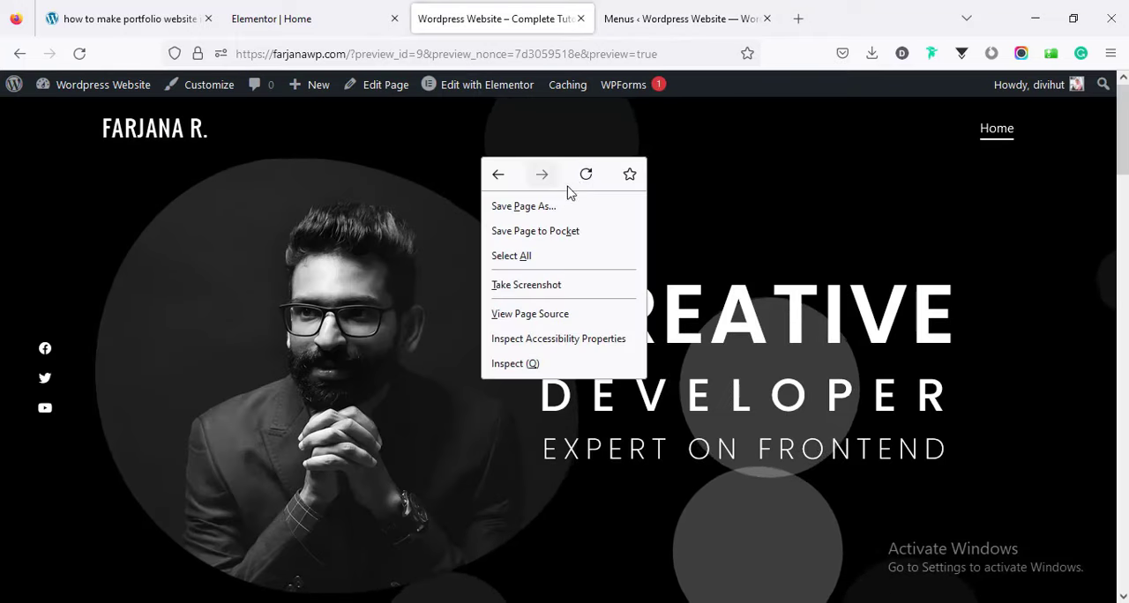
pyautogui.click(585, 171)
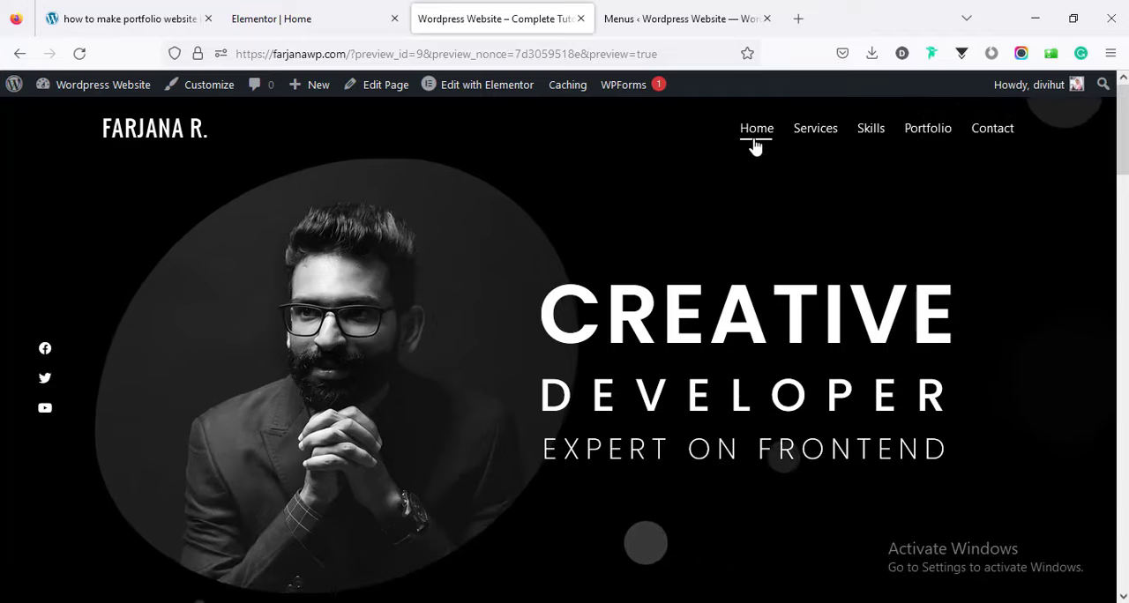
pyautogui.scroll(-10, 584, 529)
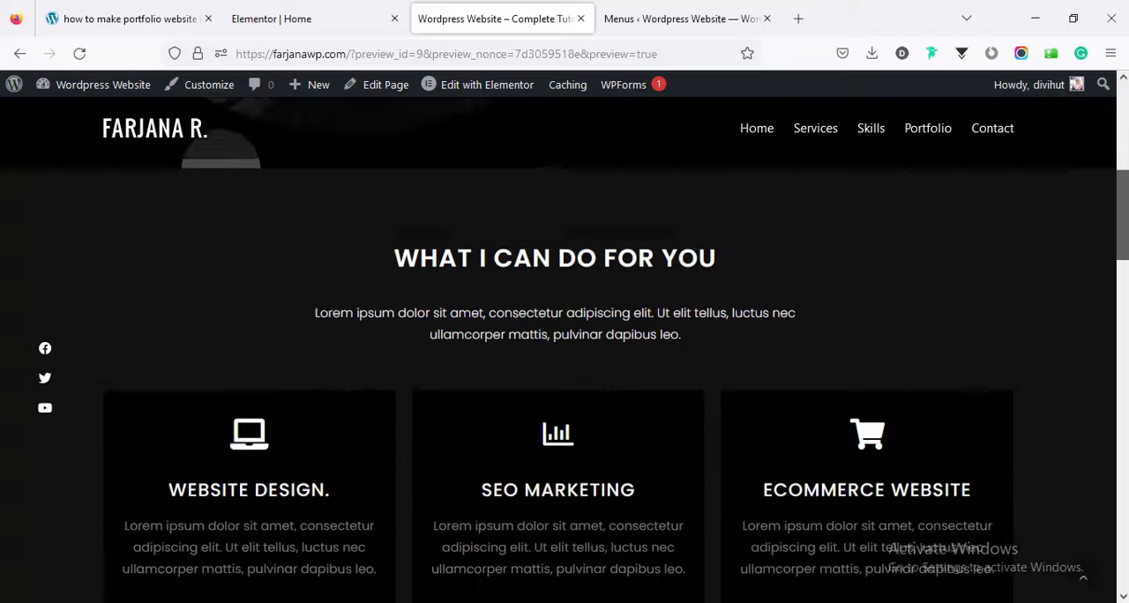
pyautogui.scroll(-10, 565, 353)
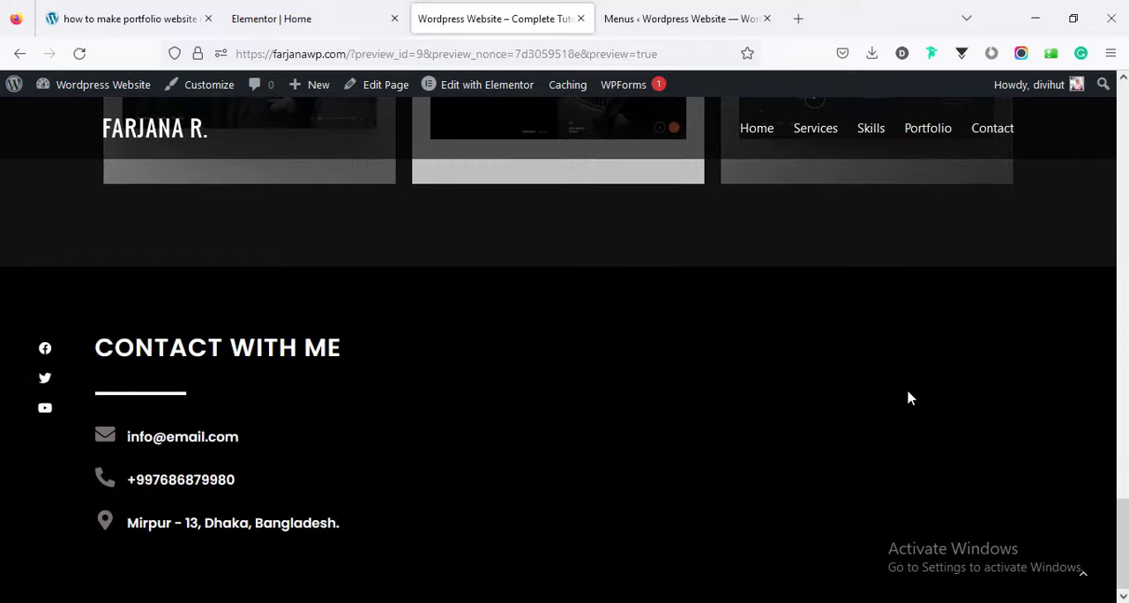
# Review the portfolio and contact sections in the preview and compare the contact section with the Elementor editor.
pyautogui.scroll(3, 676, 522)
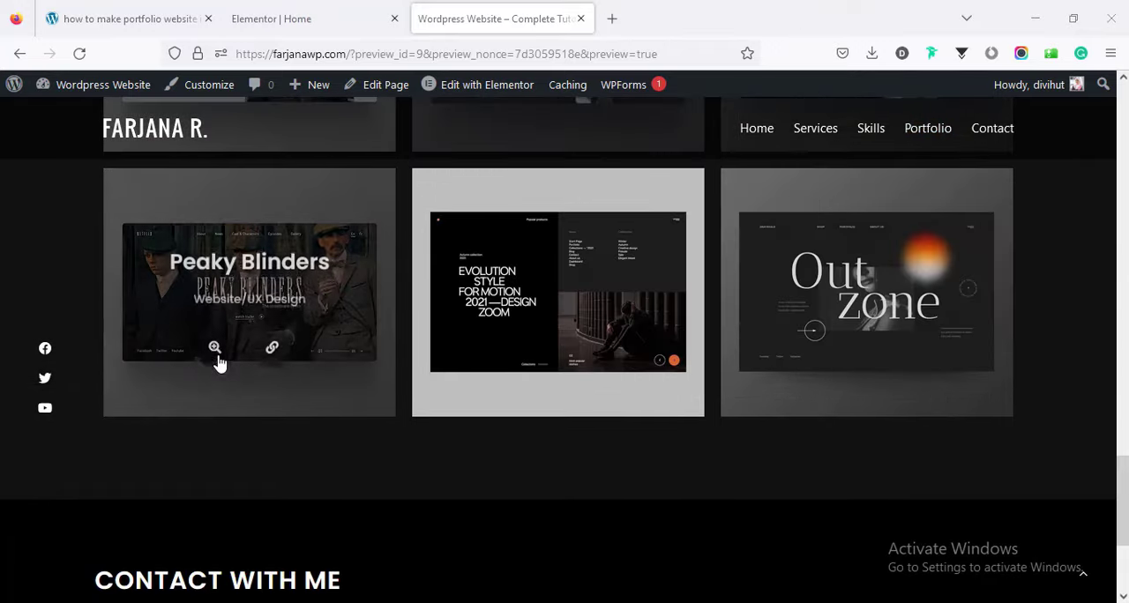
pyautogui.scroll(-2, 1096, 473)
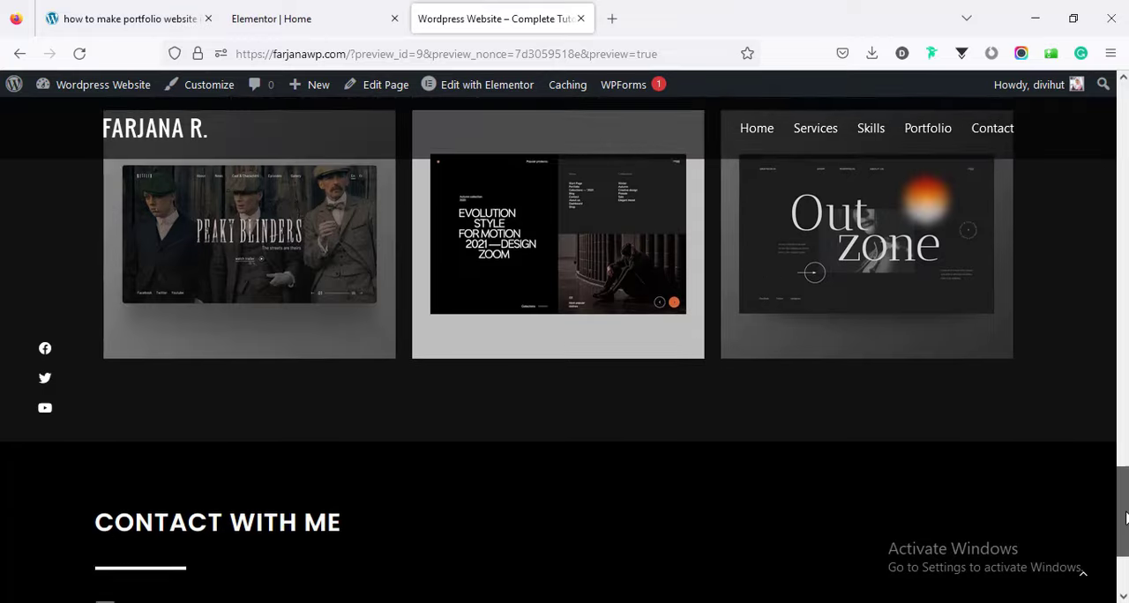
pyautogui.scroll(3, 1096, 474)
pyautogui.click(291, 18)
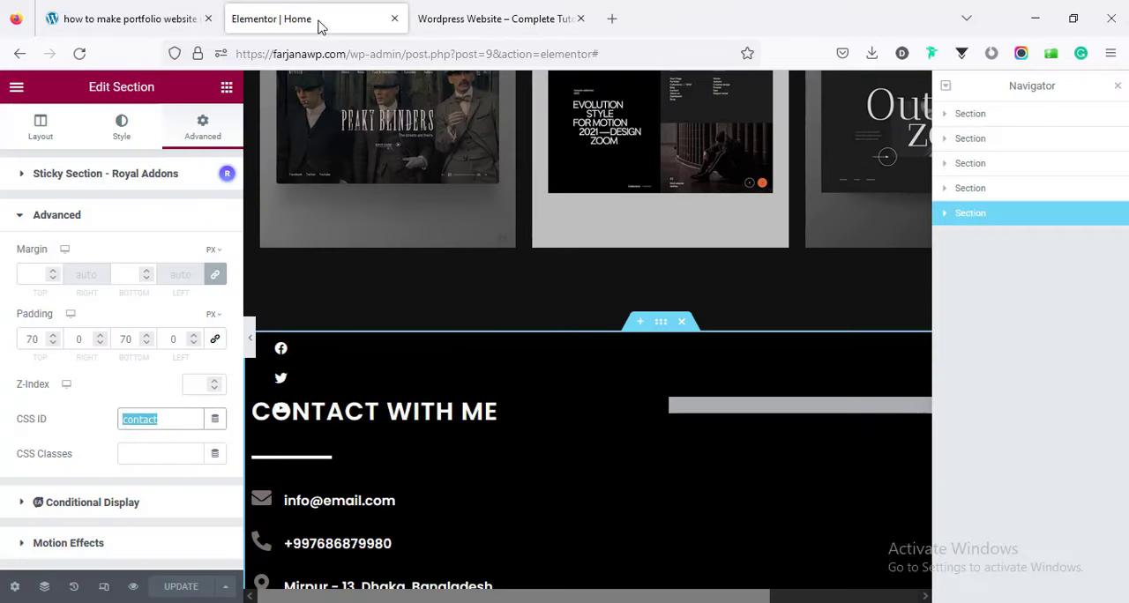
pyautogui.click(470, 18)
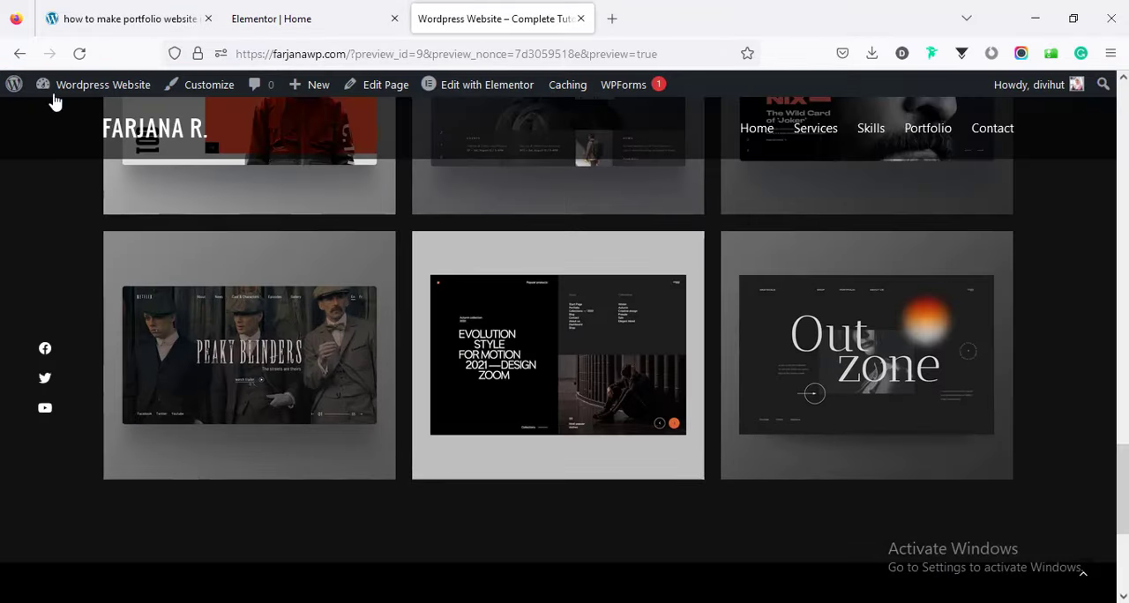
# Open the WordPress dashboard in a new tab and start a new form in WPForms.
pyautogui.moveTo(71, 89)
pyautogui.middleClick(75, 120)
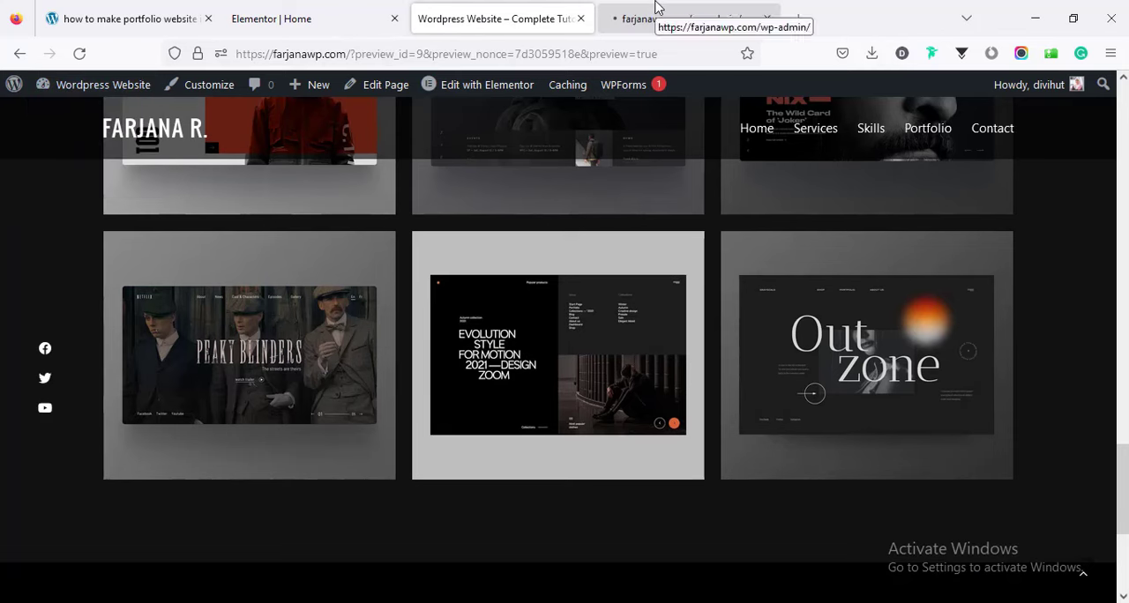
pyautogui.click(689, 19)
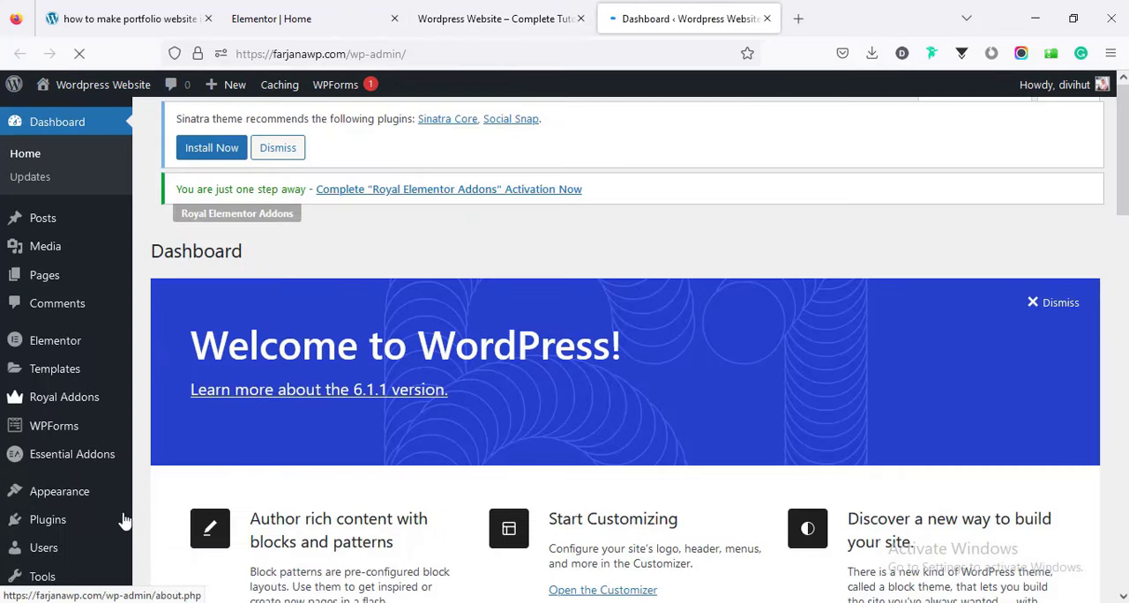
pyautogui.click(61, 430)
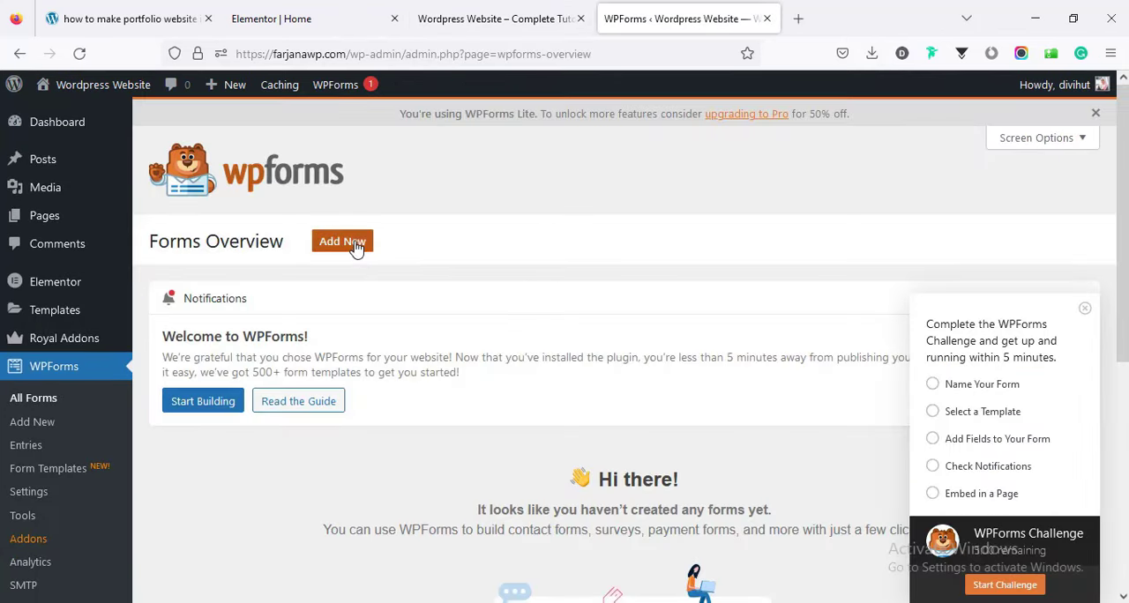
pyautogui.click(355, 246)
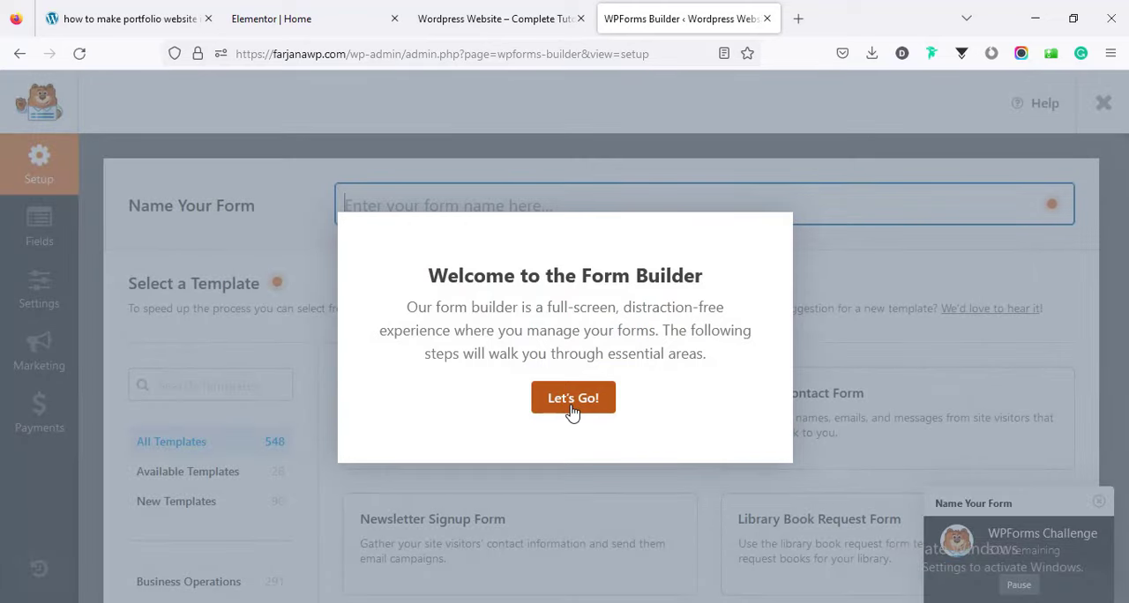
# Dismiss the form builder welcome, create a form from the Simple Contact Form template and open its general settings.
pyautogui.click(568, 406)
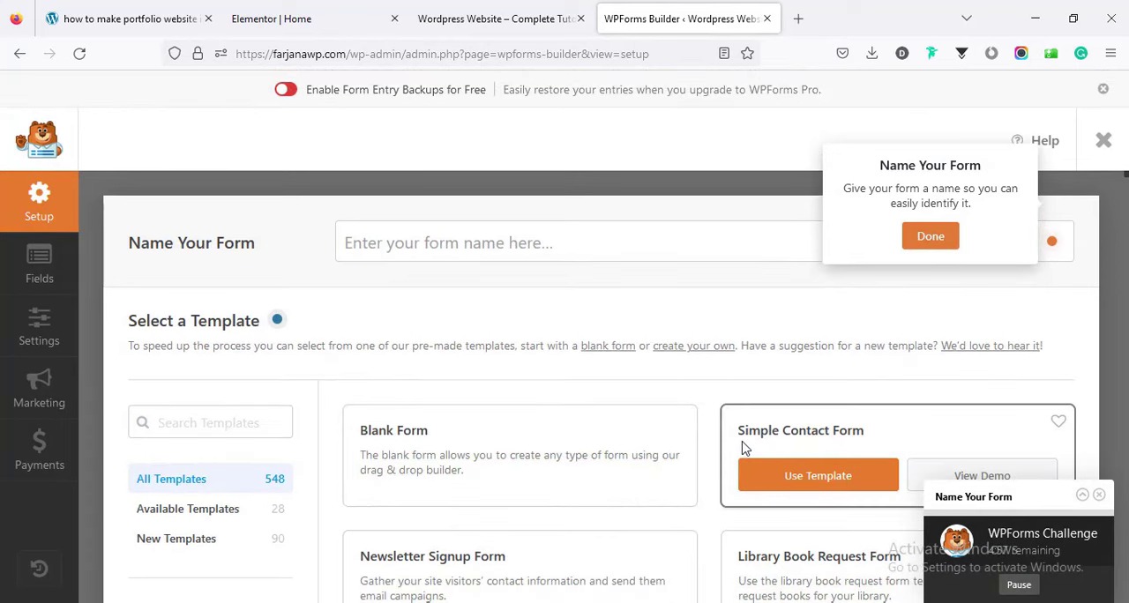
pyautogui.click(818, 477)
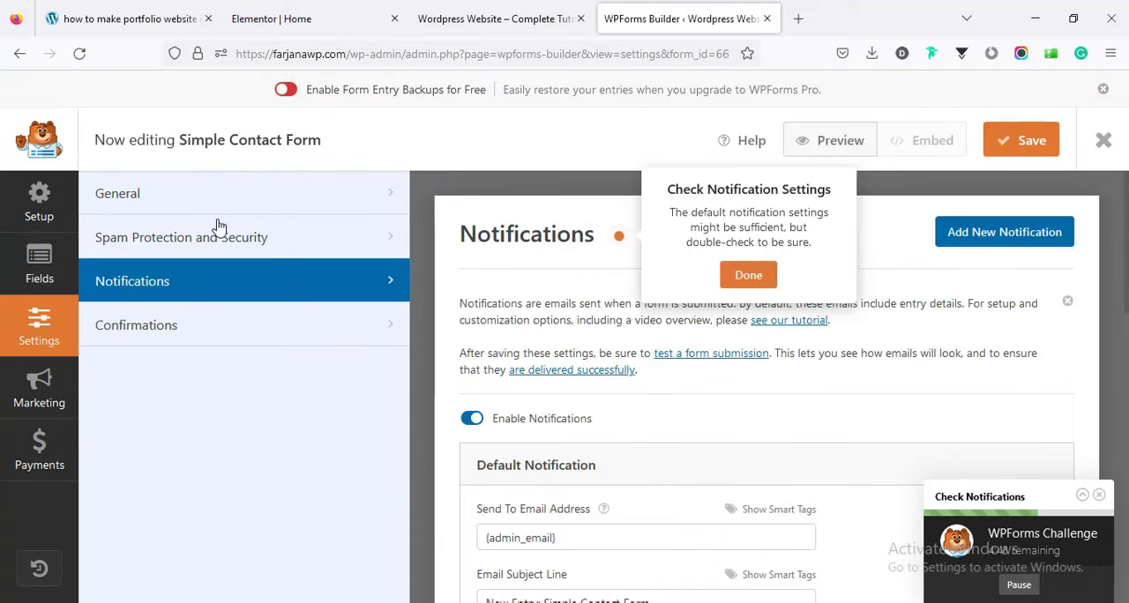
pyautogui.click(201, 199)
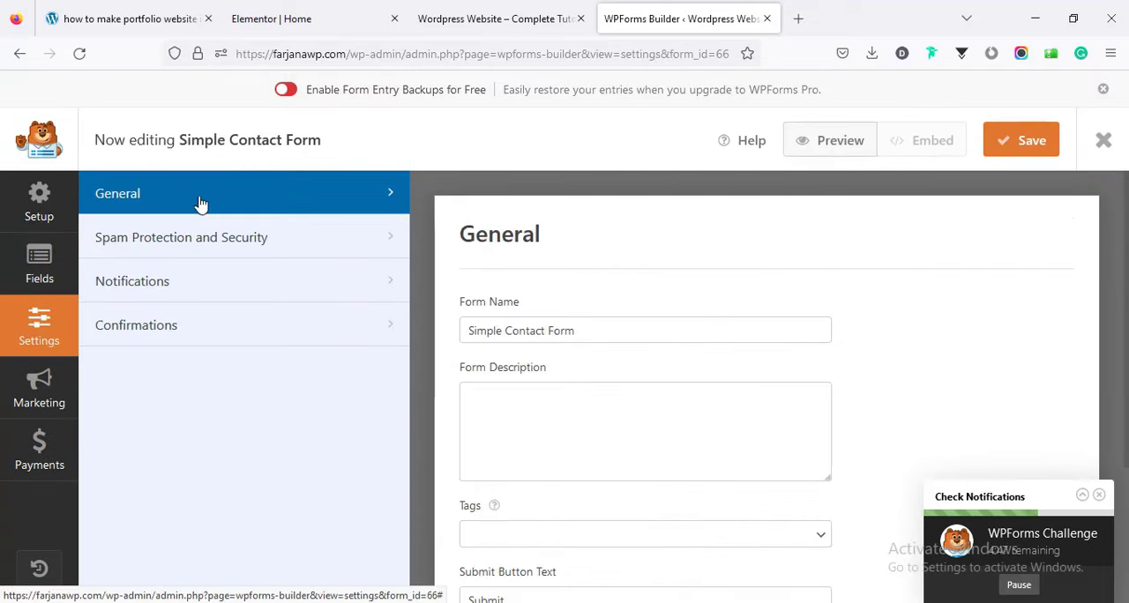
# Return to the form fields and set the Name field's format to Simple.
pyautogui.click(16, 278)
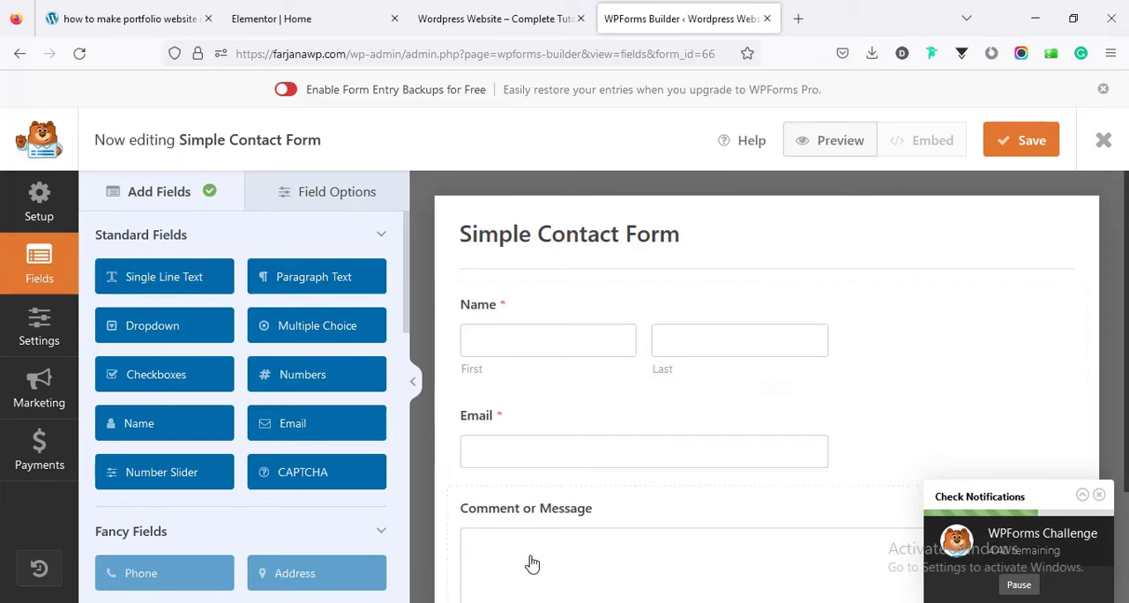
pyautogui.click(529, 352)
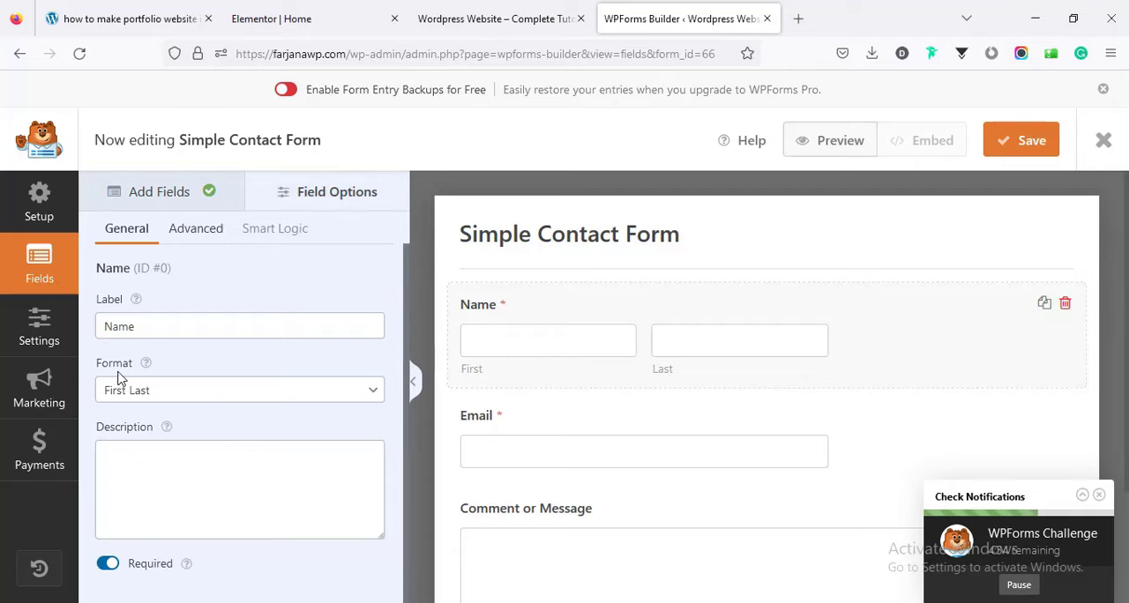
pyautogui.click(140, 394)
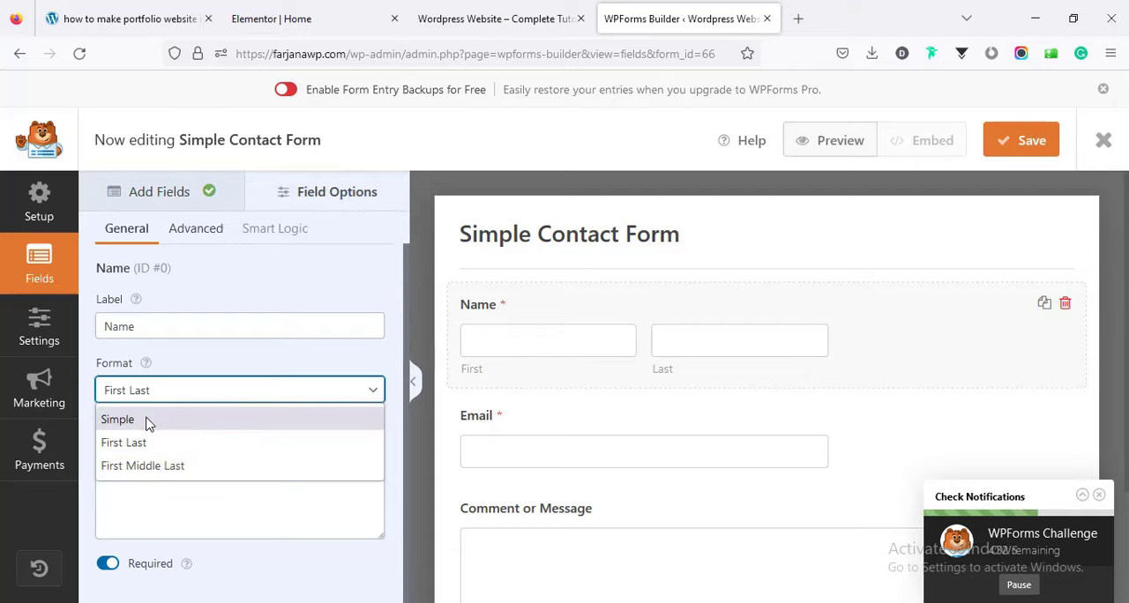
pyautogui.click(148, 419)
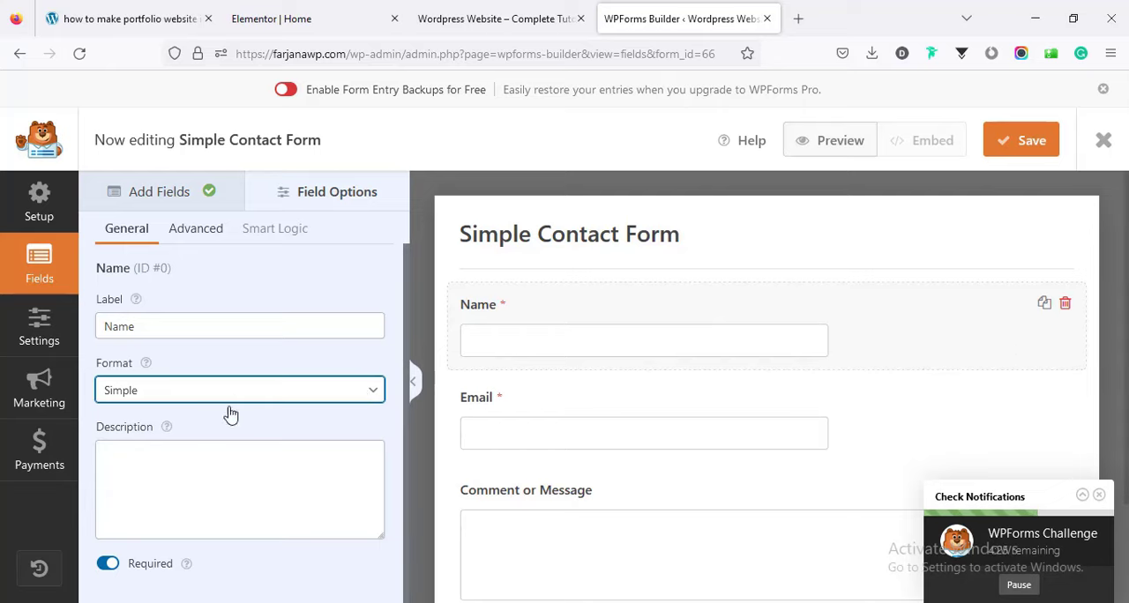
# Copy the Name field's label into its placeholder as "Name" and hide the field's label.
pyautogui.doubleClick(127, 330)
pyautogui.hotkey('ctrl', 'c')
pyautogui.rightClick(127, 331)
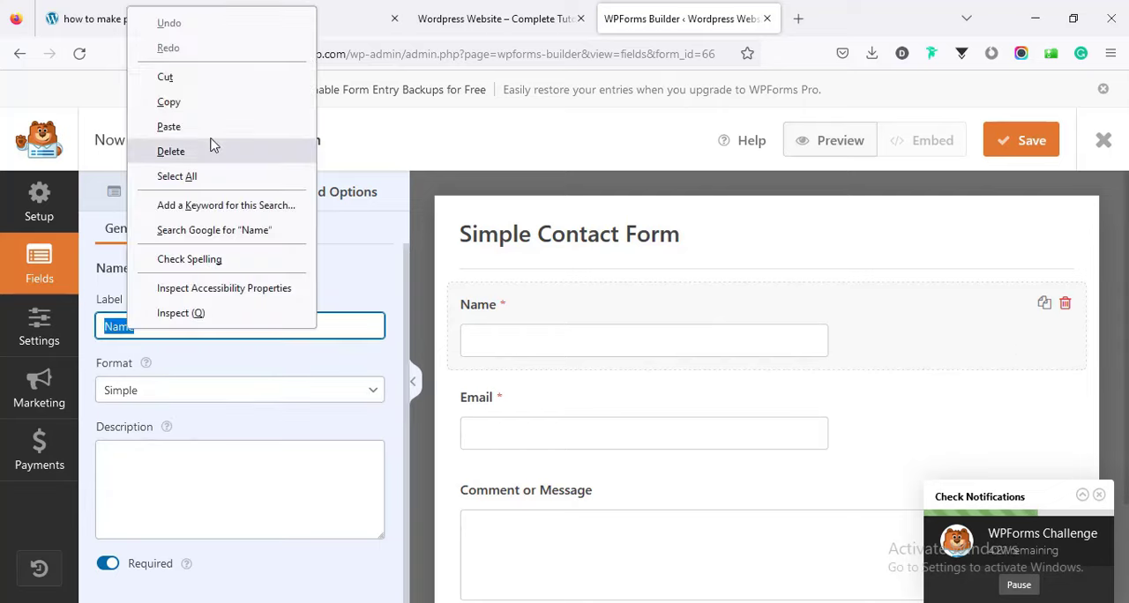
pyautogui.click(204, 101)
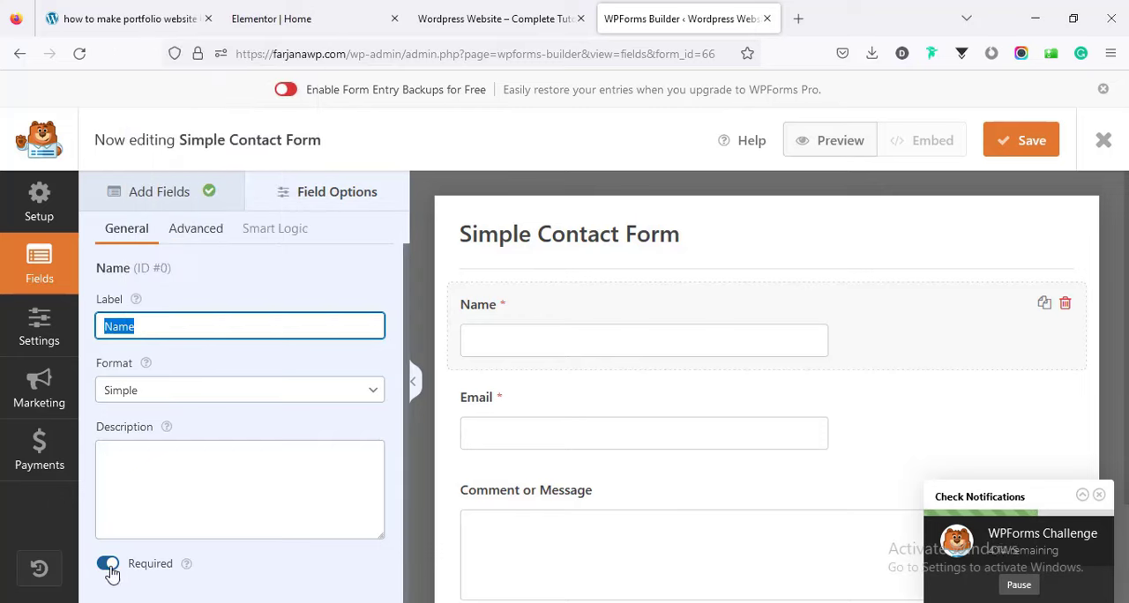
pyautogui.click(196, 233)
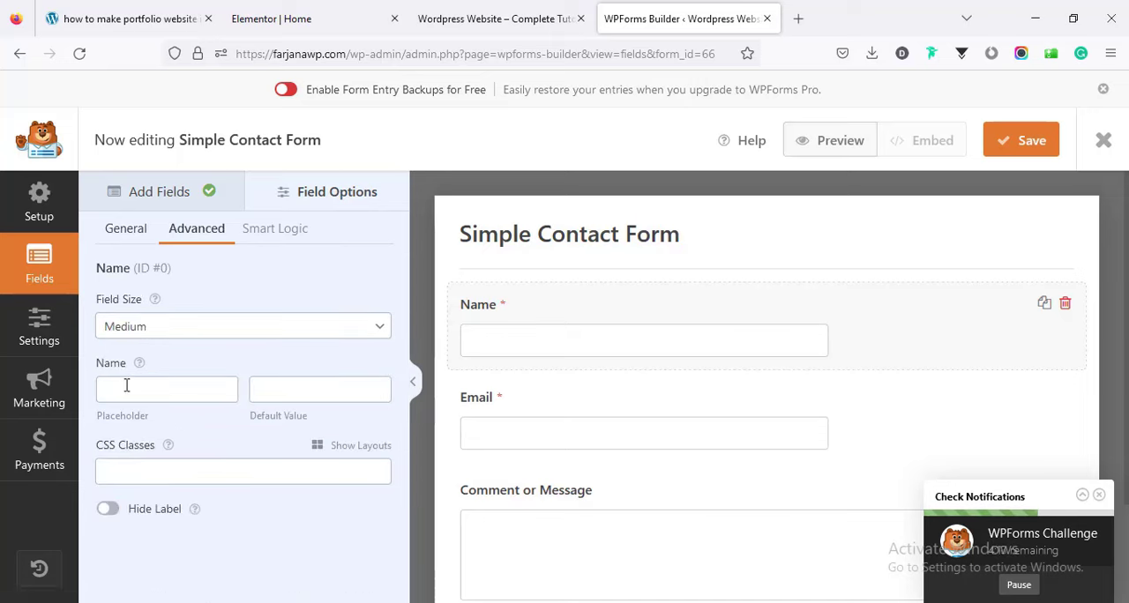
pyautogui.rightClick(126, 386)
pyautogui.click(182, 207)
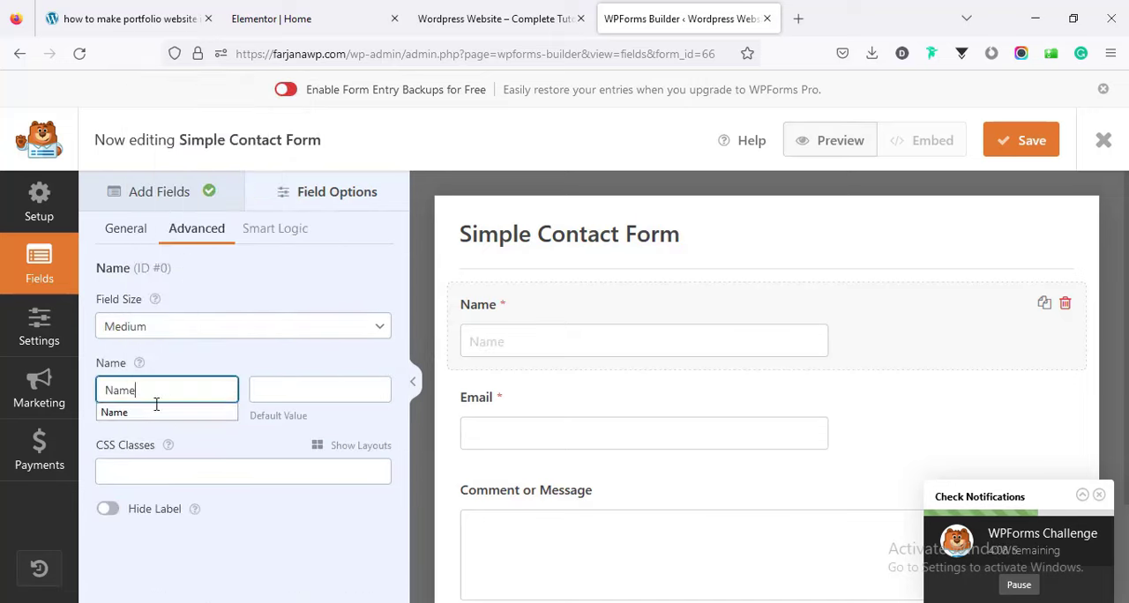
pyautogui.click(108, 514)
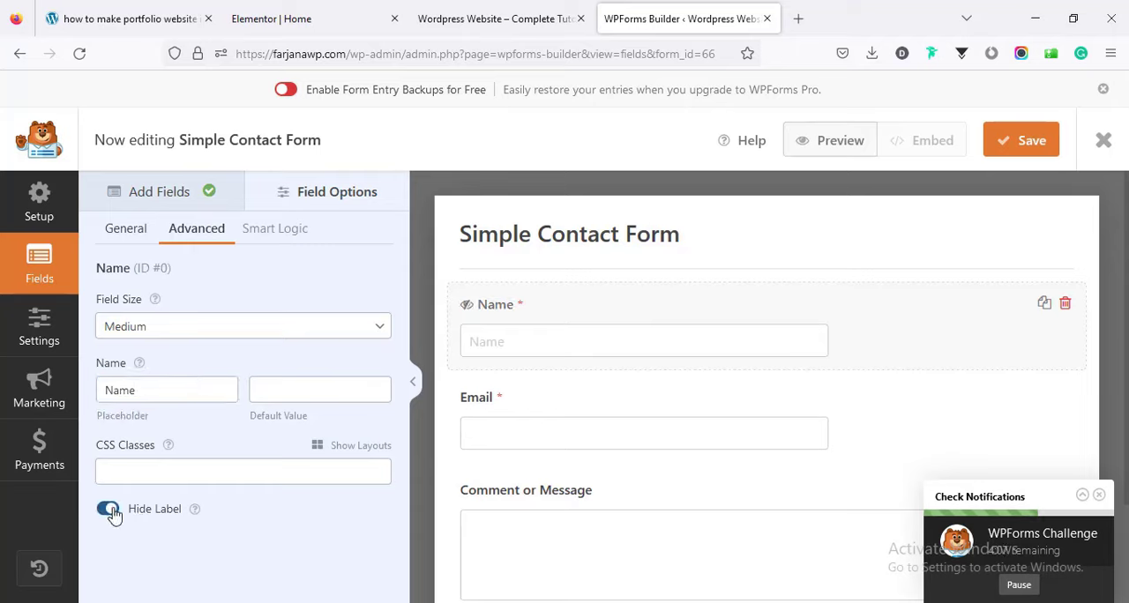
# Copy the Email field's label into its placeholder text as "Email" and hide the field's label.
pyautogui.click(502, 435)
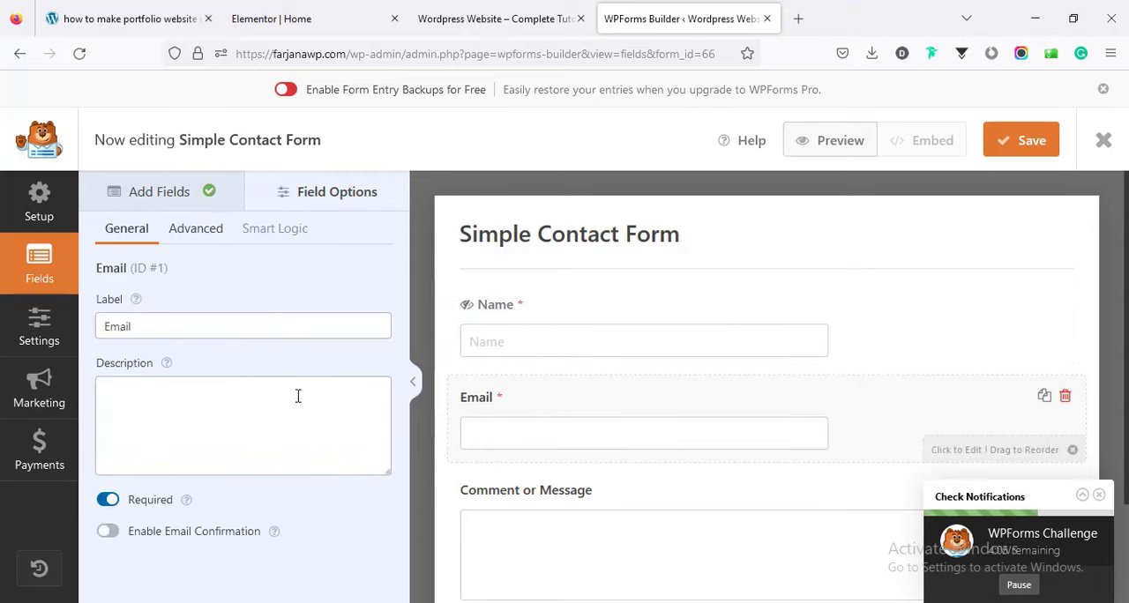
pyautogui.doubleClick(118, 326)
pyautogui.hotkey('ctrl', 'c')
pyautogui.rightClick(116, 326)
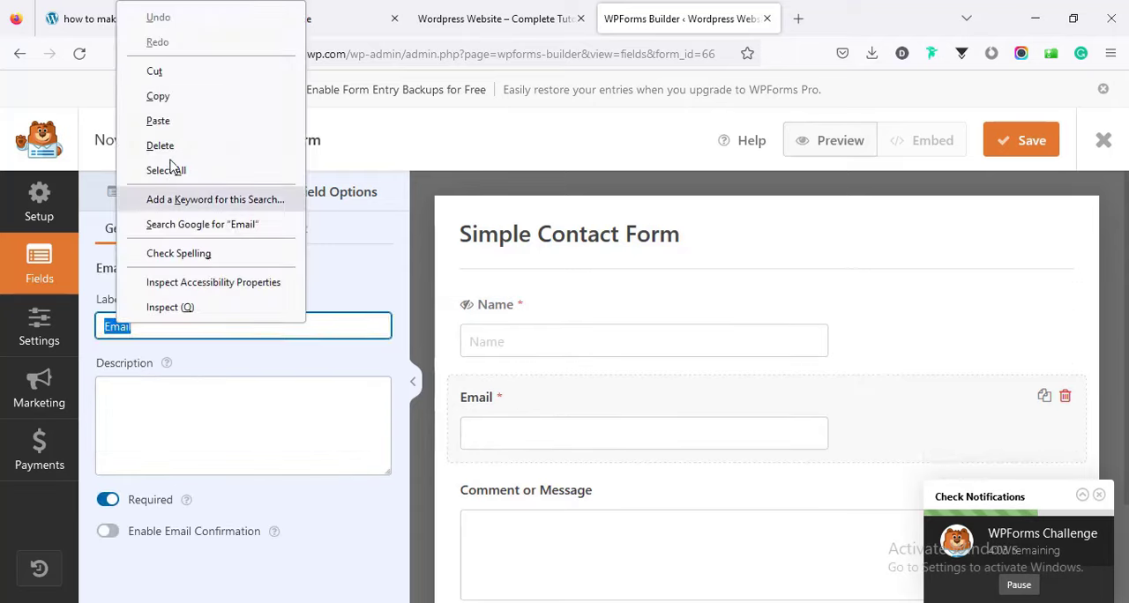
pyautogui.click(158, 97)
pyautogui.click(180, 228)
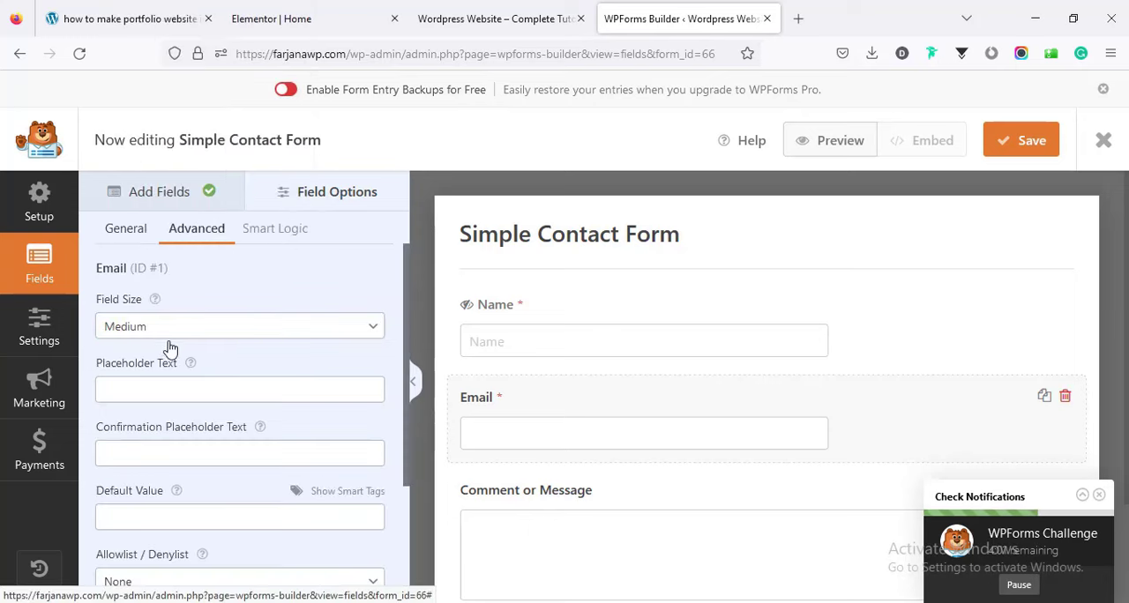
pyautogui.rightClick(136, 383)
pyautogui.click(181, 202)
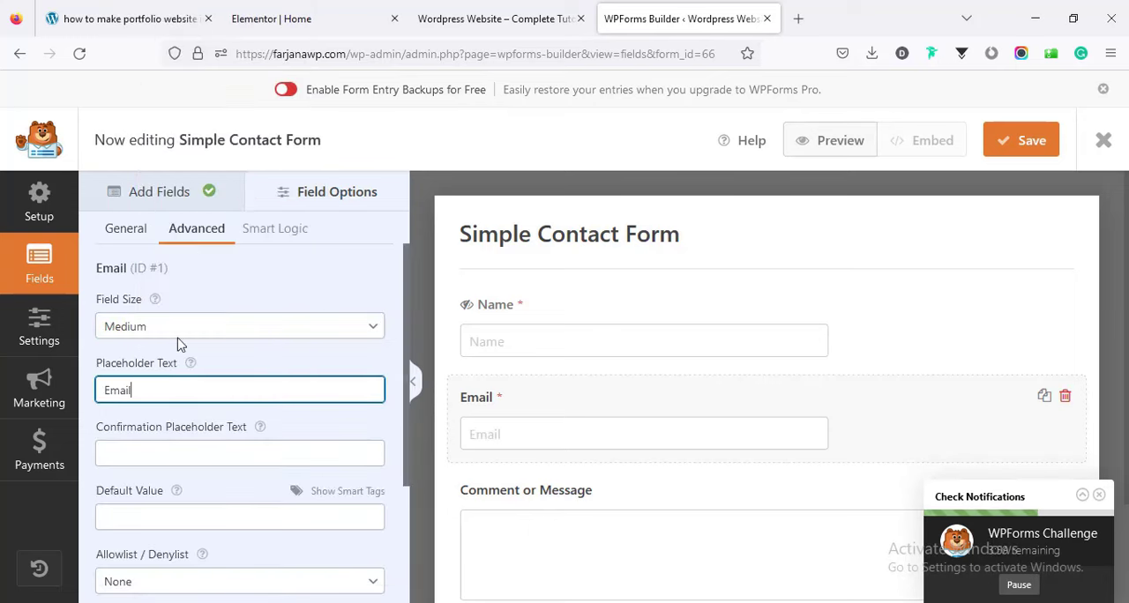
pyautogui.scroll(-3, 369, 563)
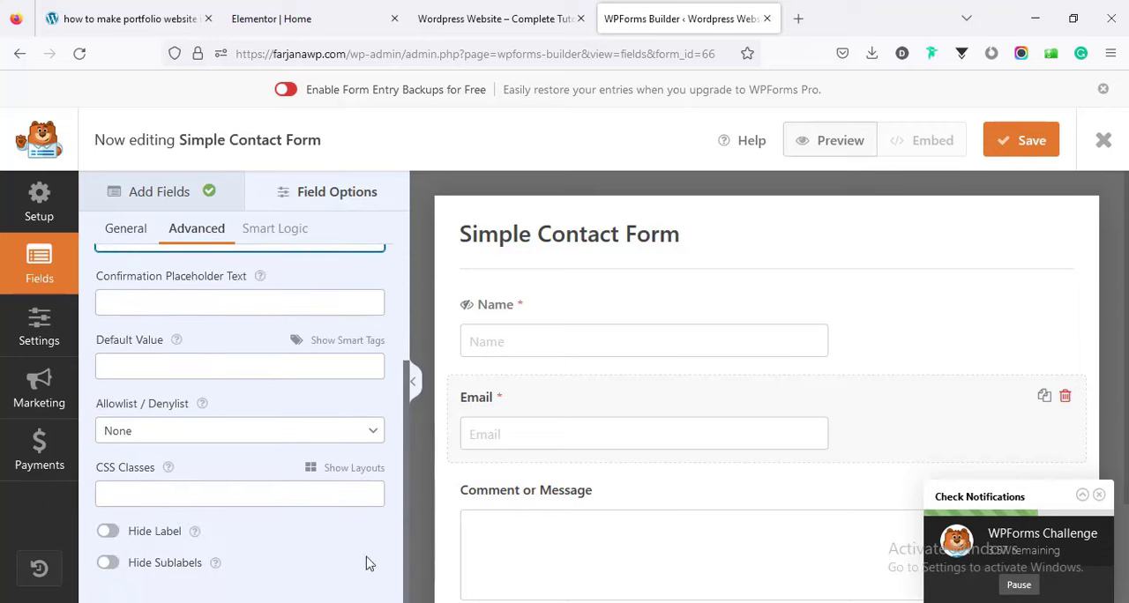
# Shorten the label of the Comment or Message field to "Message".
pyautogui.click(500, 528)
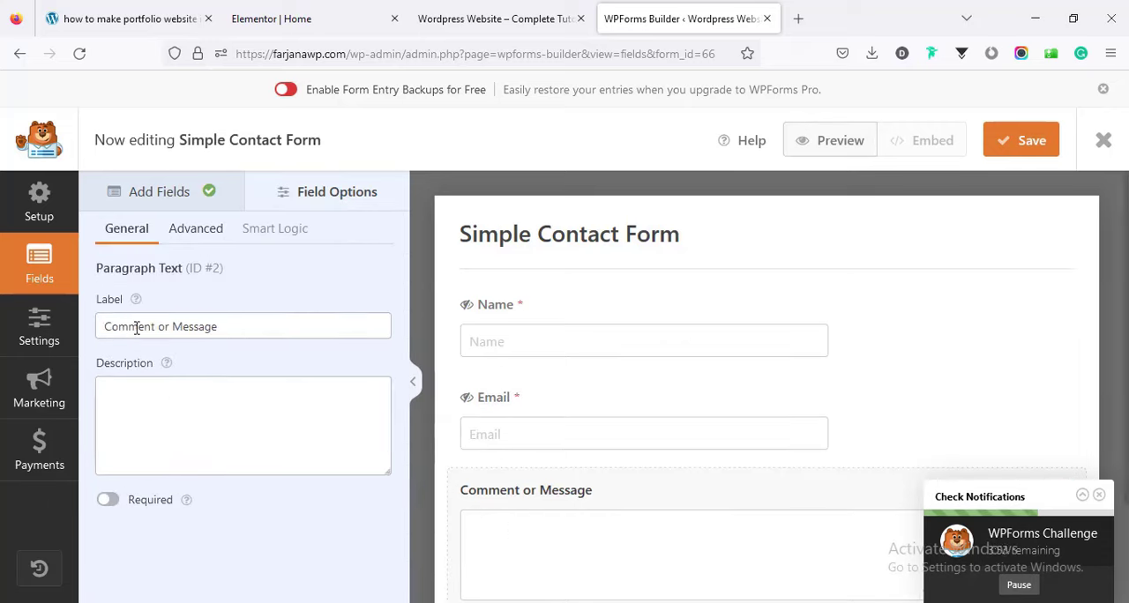
pyautogui.click(174, 326)
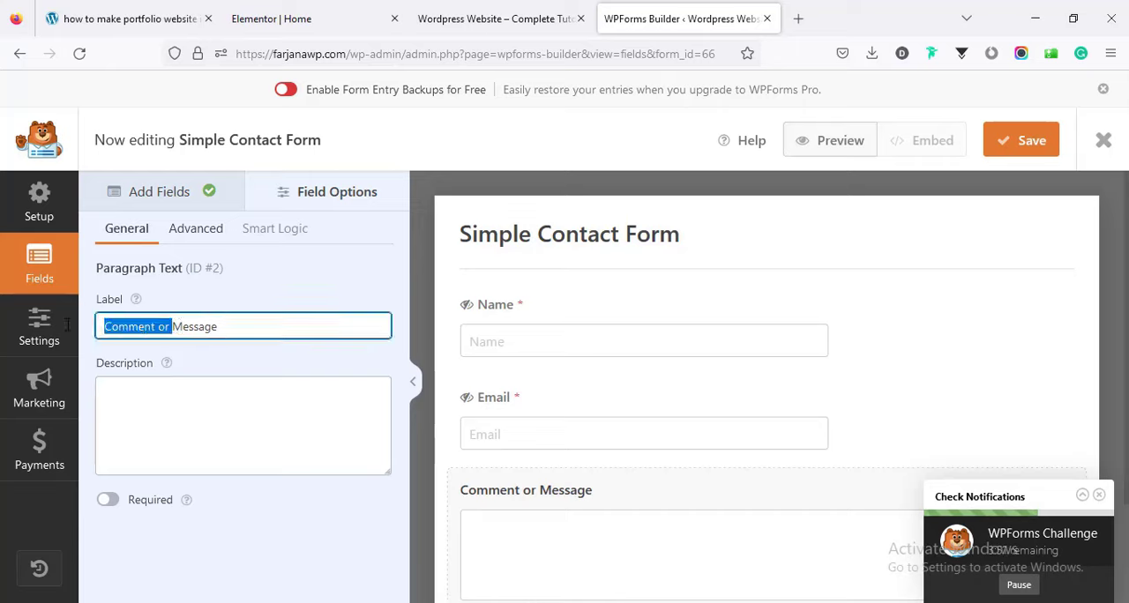
pyautogui.press('BackSpace')
# Copy the paragraph field's label into its placeholder text as "Message" and hide the field's label.
pyautogui.doubleClick(108, 326)
pyautogui.hotkey('ctrl', 'c')
pyautogui.rightClick(115, 325)
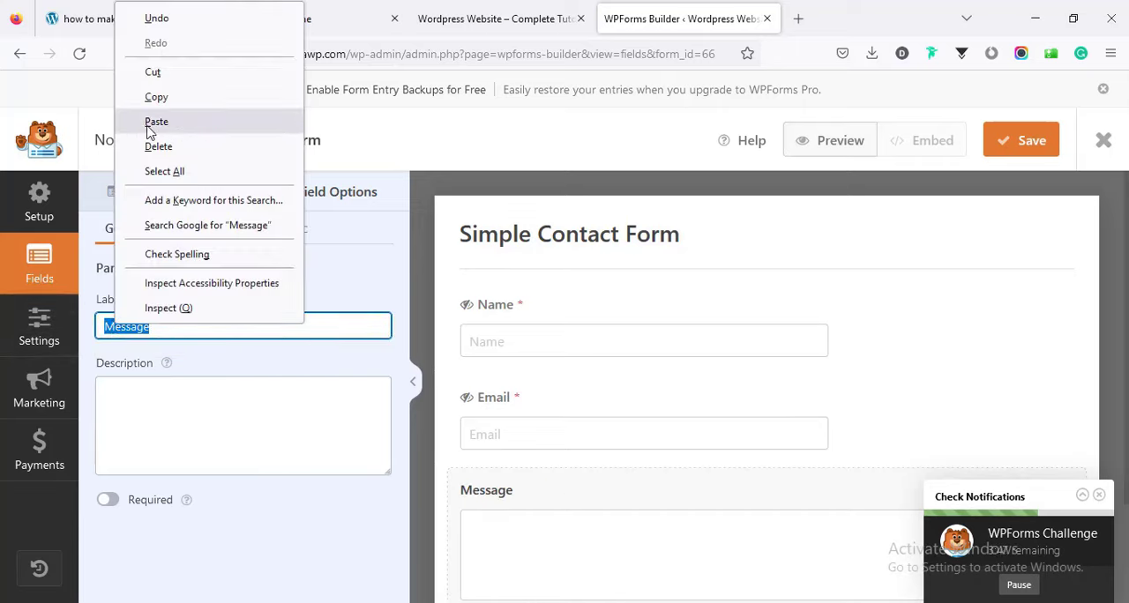
pyautogui.click(158, 96)
pyautogui.click(200, 234)
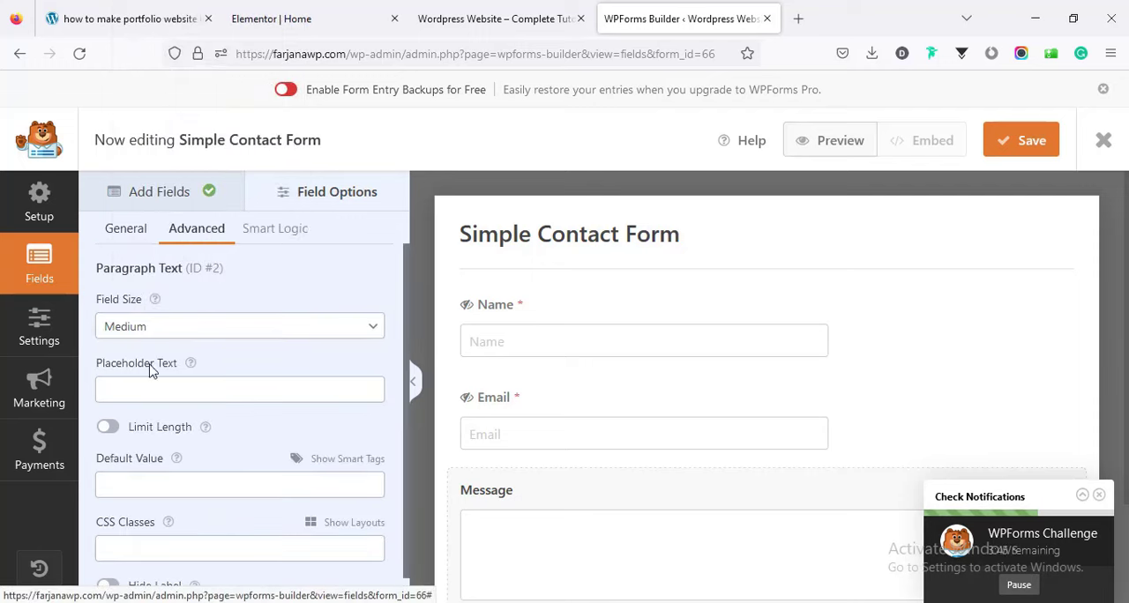
pyautogui.click(135, 391)
pyautogui.rightClick(135, 390)
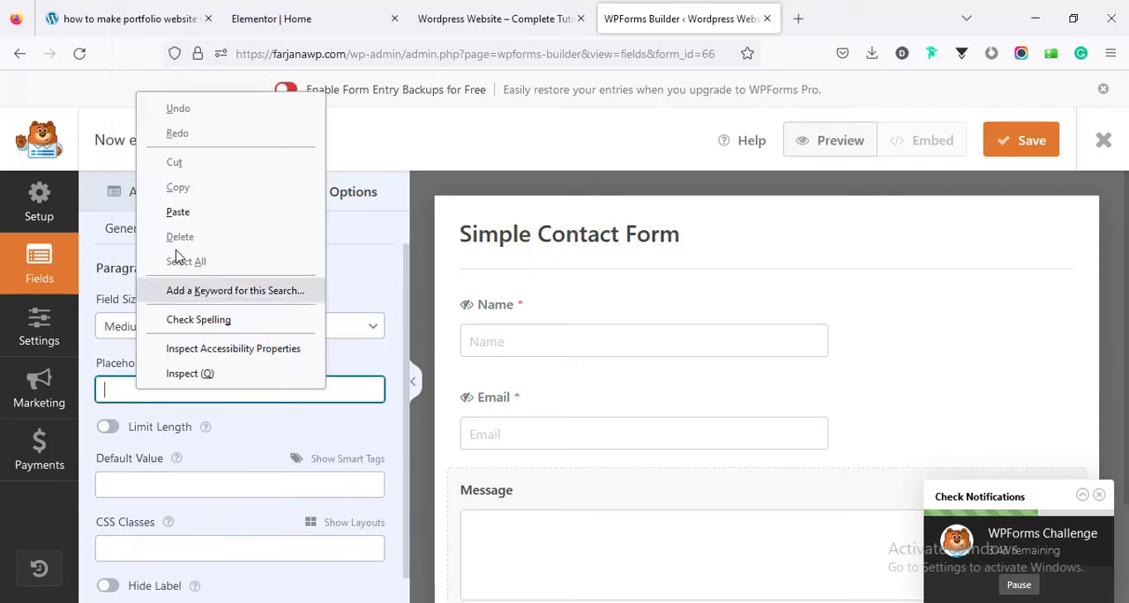
pyautogui.click(177, 212)
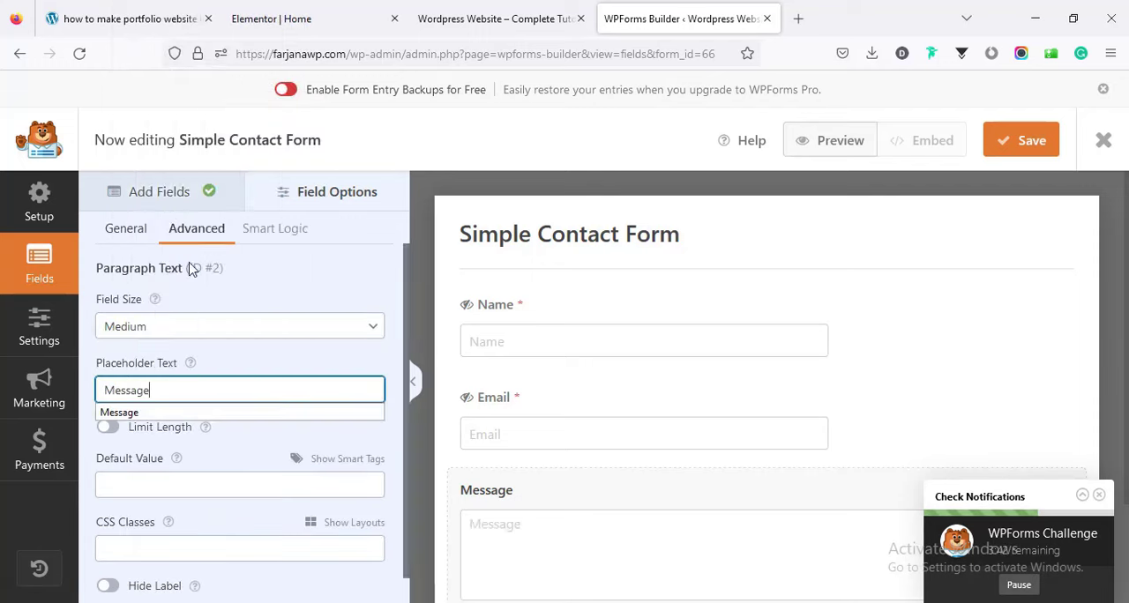
pyautogui.click(108, 586)
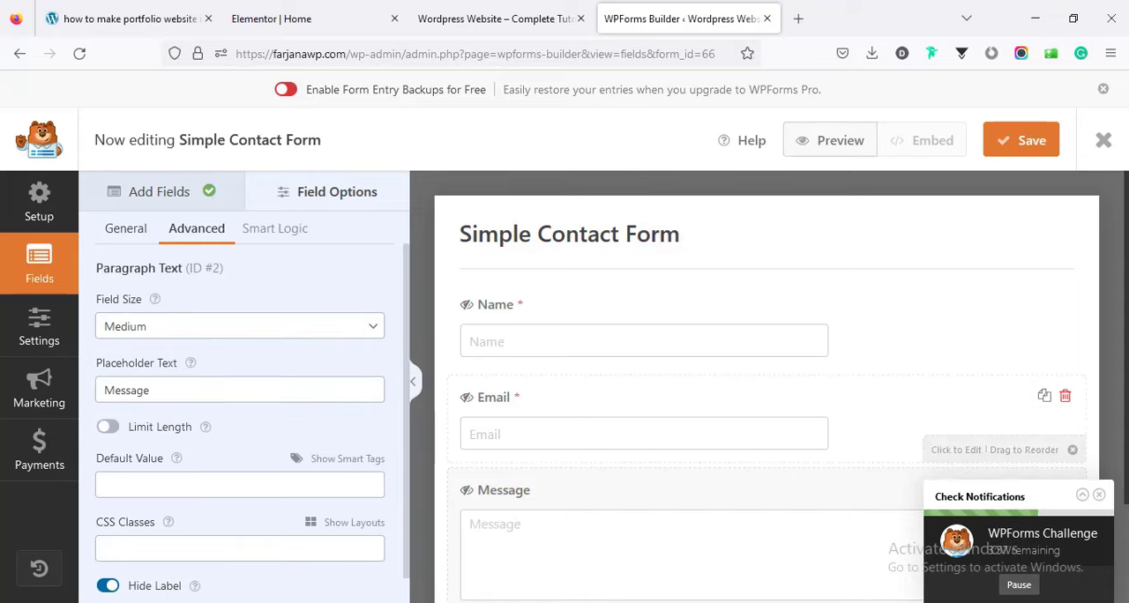
# Check the form's submit button and review the general settings, including the submit button text and processing text.
pyautogui.scroll(-2, 1119, 424)
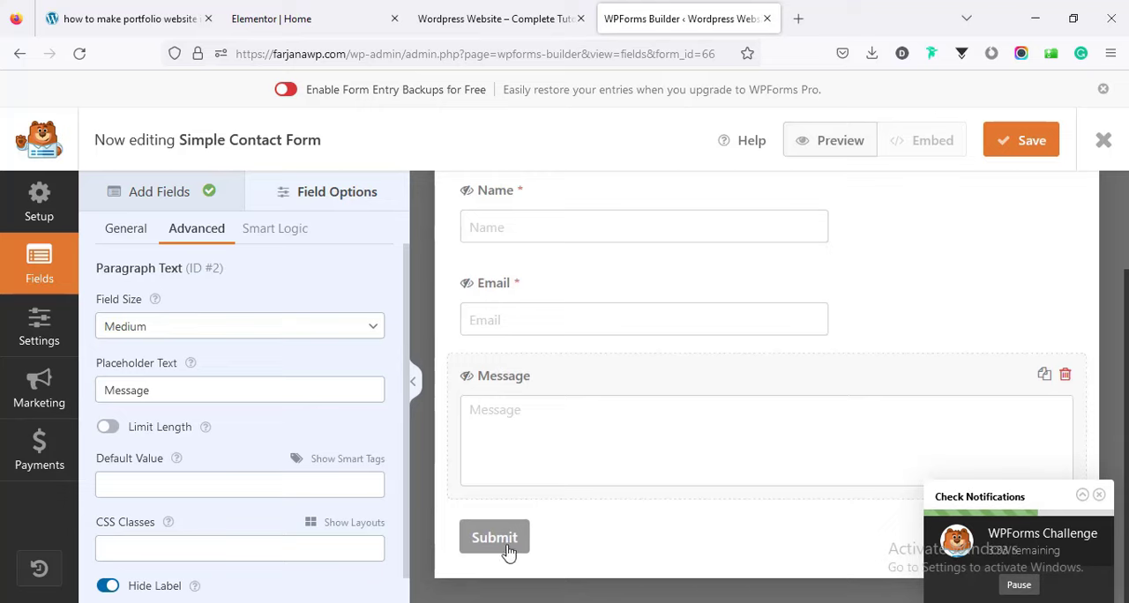
pyautogui.click(46, 342)
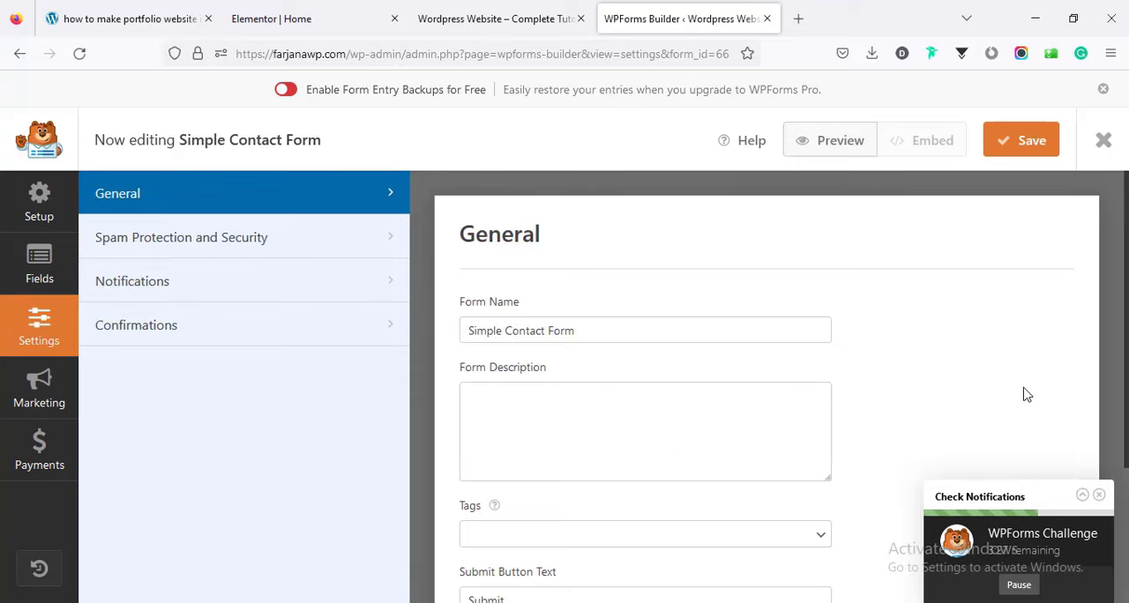
pyautogui.scroll(-3, 1123, 353)
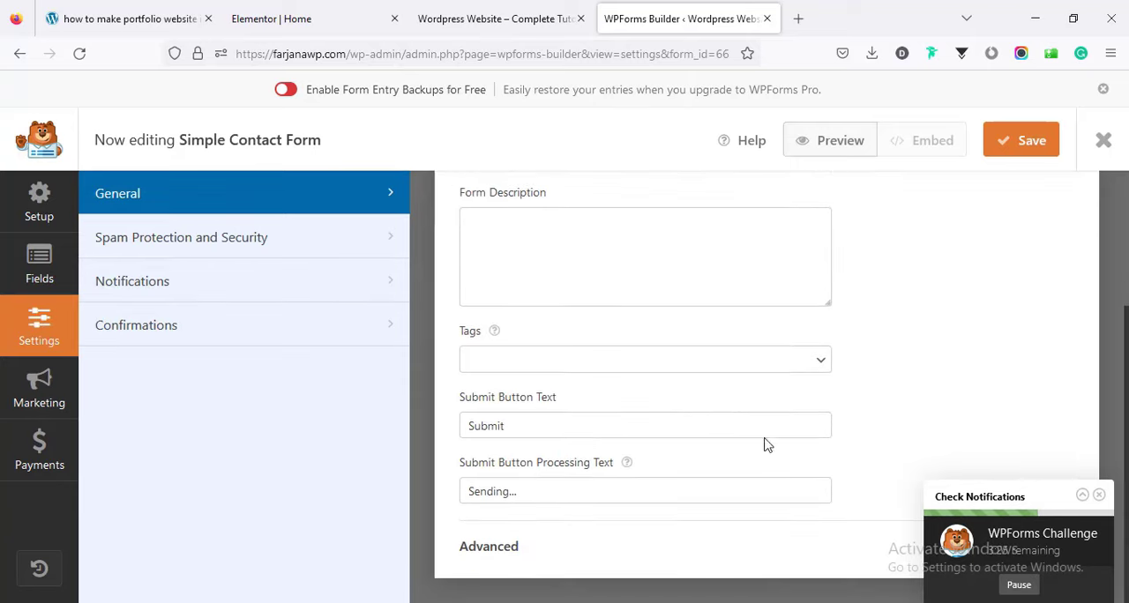
pyautogui.click(530, 427)
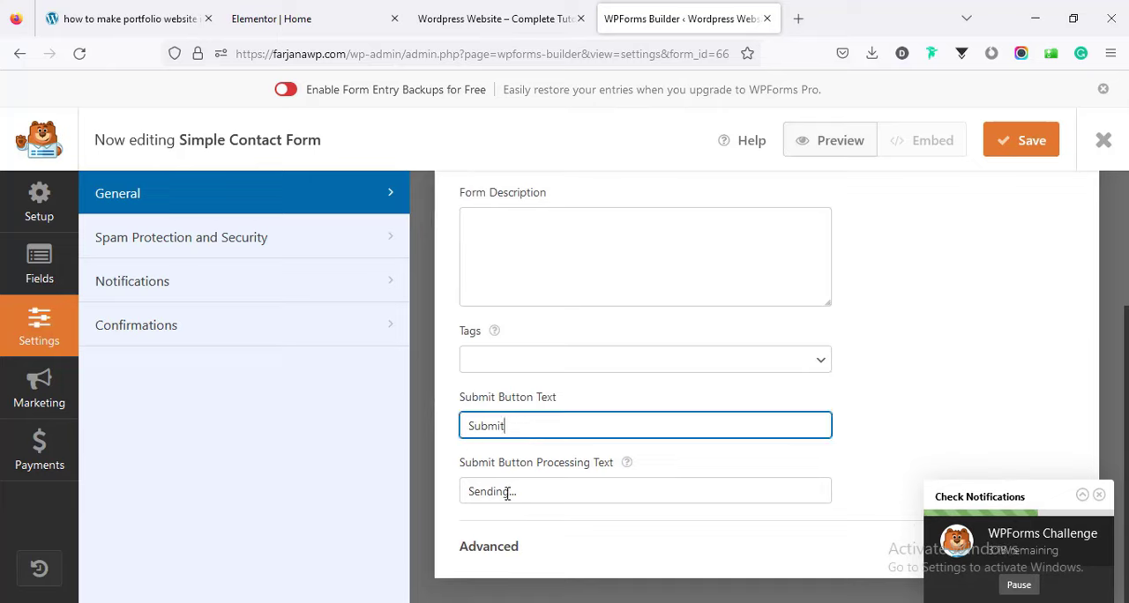
pyautogui.scroll(2, 687, 514)
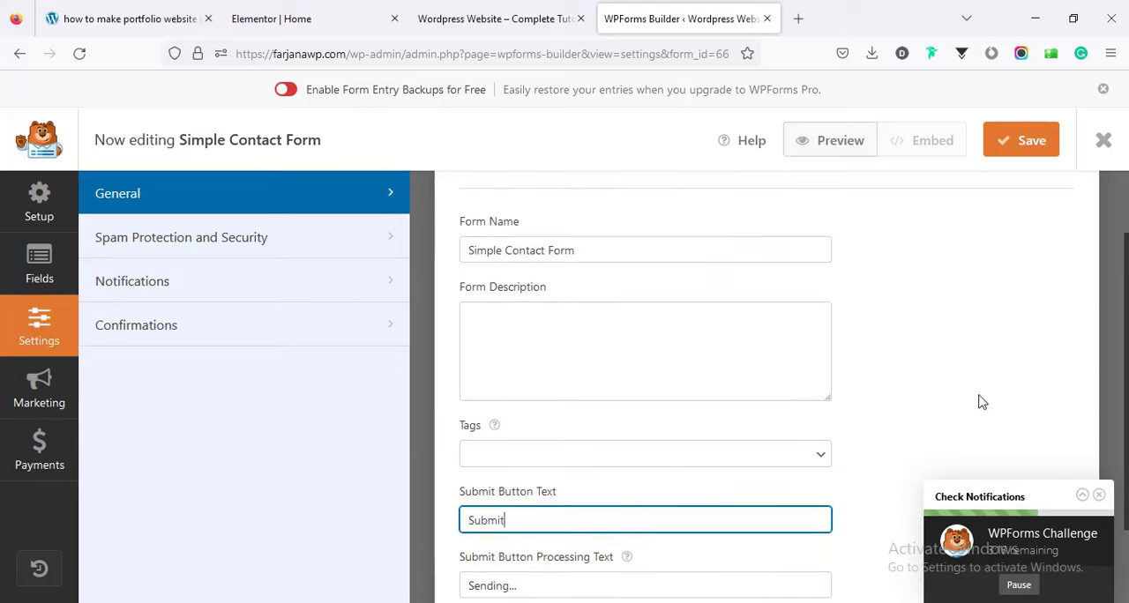
pyautogui.scroll(-2, 879, 340)
pyautogui.scroll(3, 879, 341)
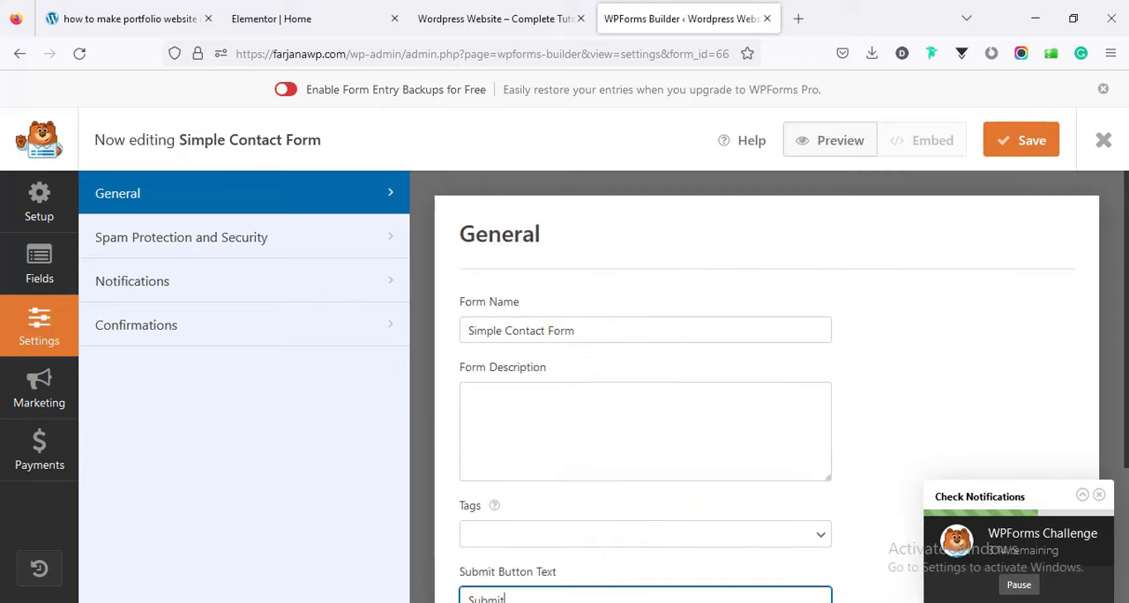
# Review the form's spam protection and security options, including the reCAPTCHA and hCaptcha add-ons.
pyautogui.click(139, 245)
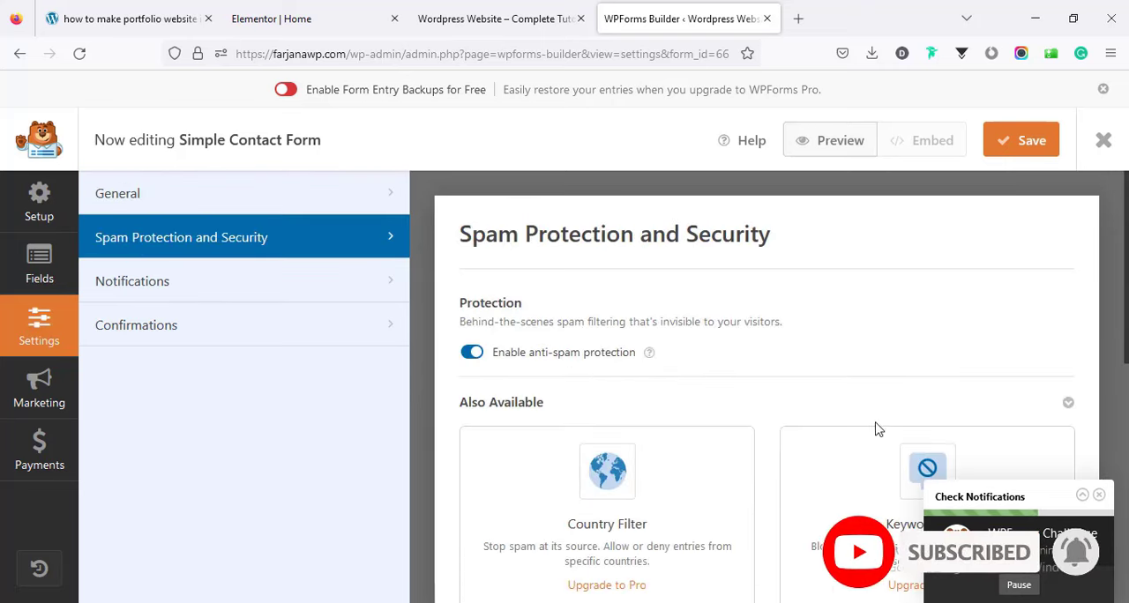
pyautogui.scroll(-3, 767, 388)
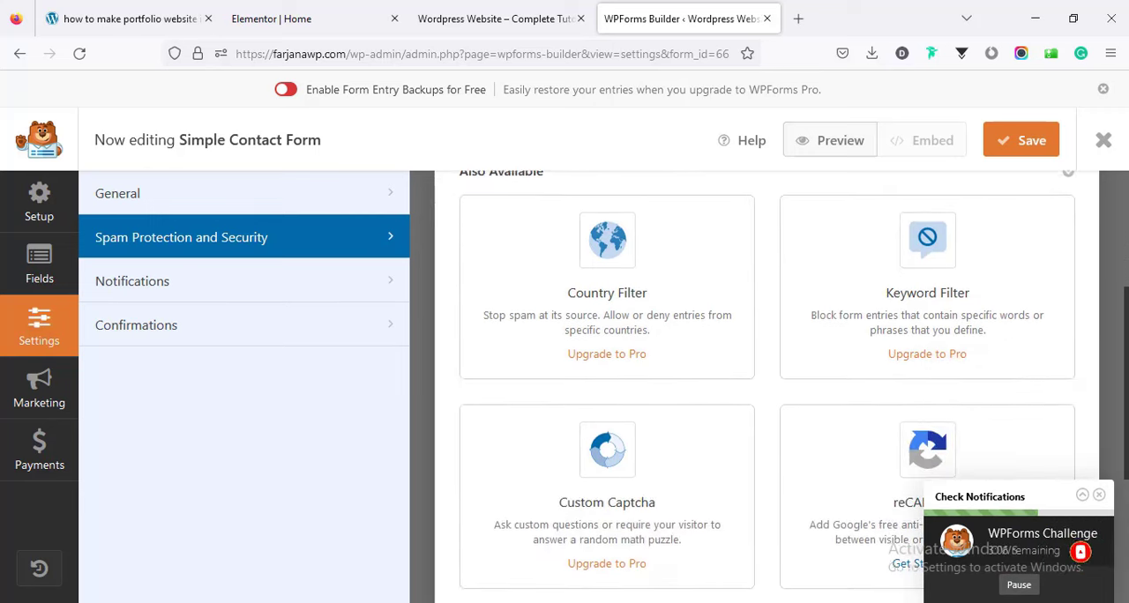
pyautogui.scroll(-2, 766, 388)
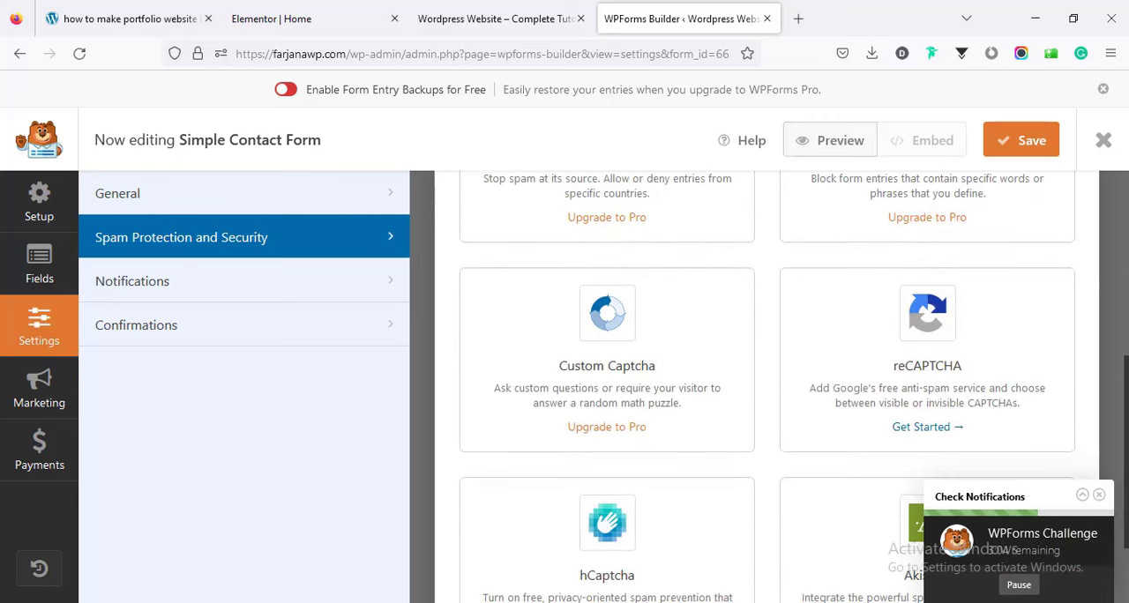
pyautogui.scroll(-1, 767, 389)
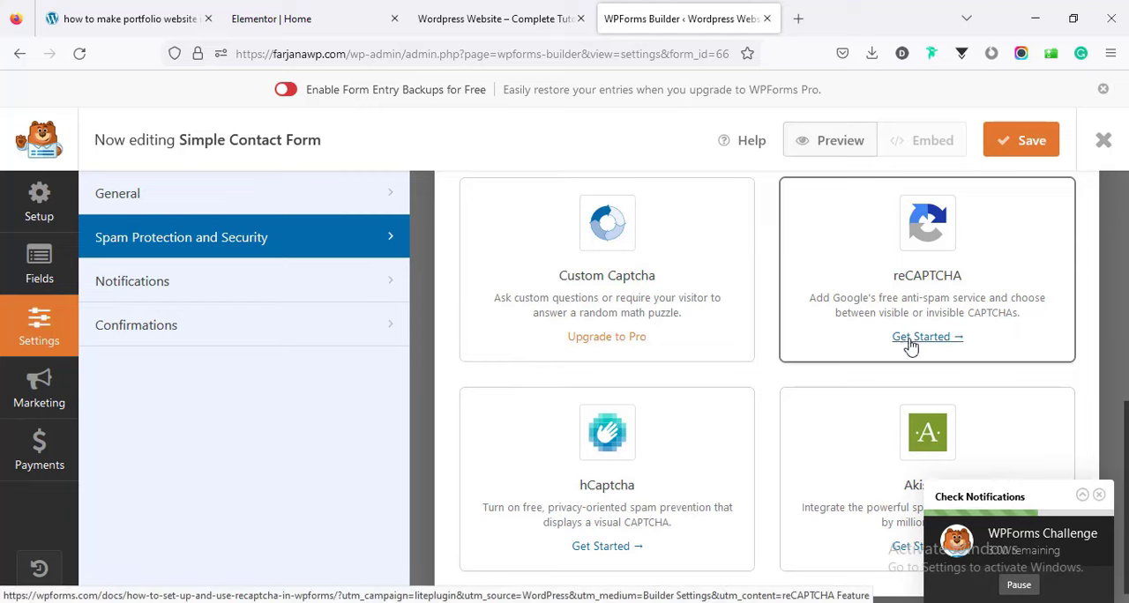
pyautogui.moveTo(1122, 444); pyautogui.dragTo(1122, 300)
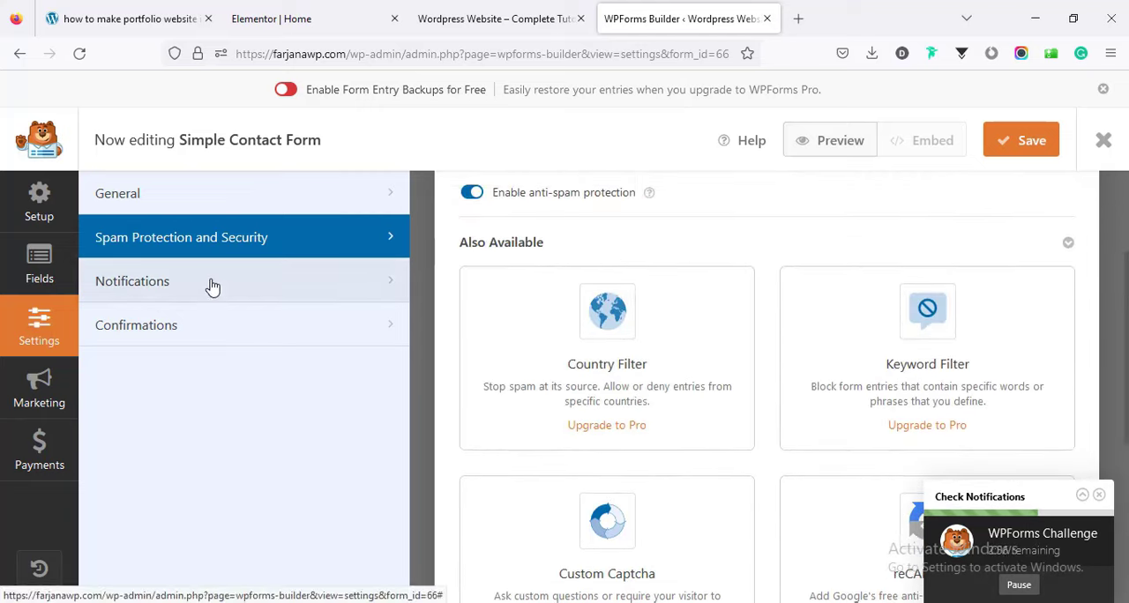
# Review the form's default notification settings, including the recipient, Email Subject Line, From Name and From Email.
pyautogui.click(212, 285)
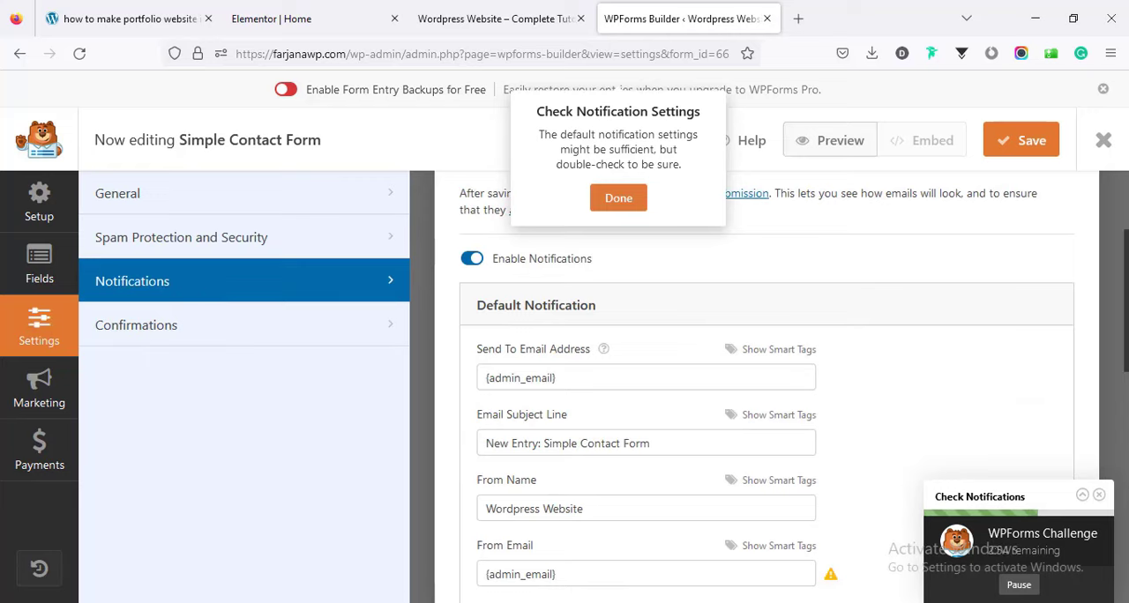
pyautogui.moveTo(1125, 301); pyautogui.dragTo(1125, 323)
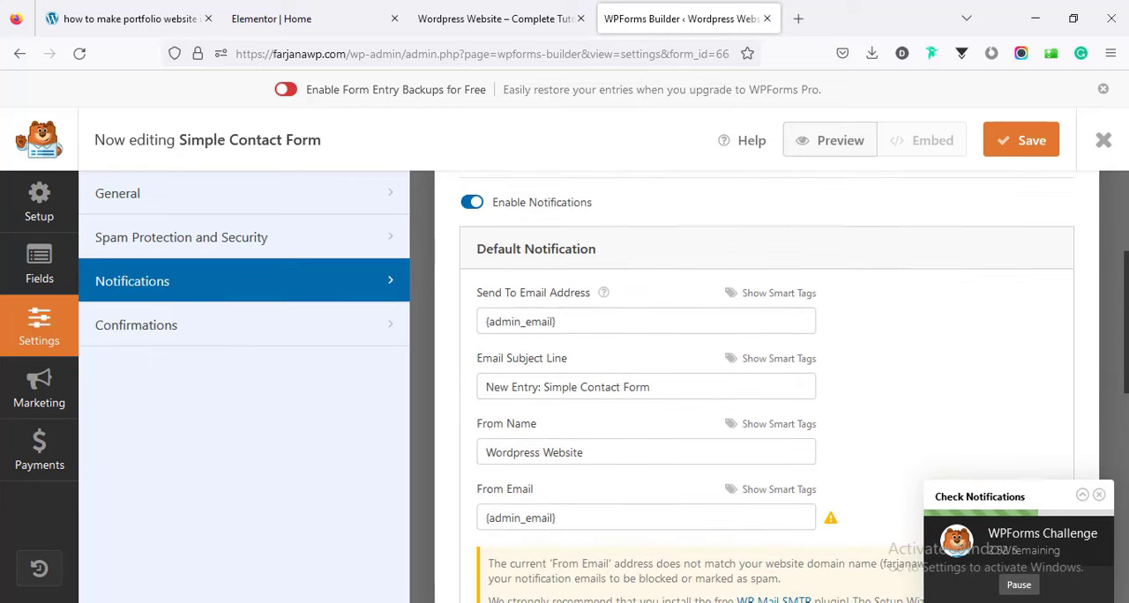
pyautogui.tripleClick(491, 321)
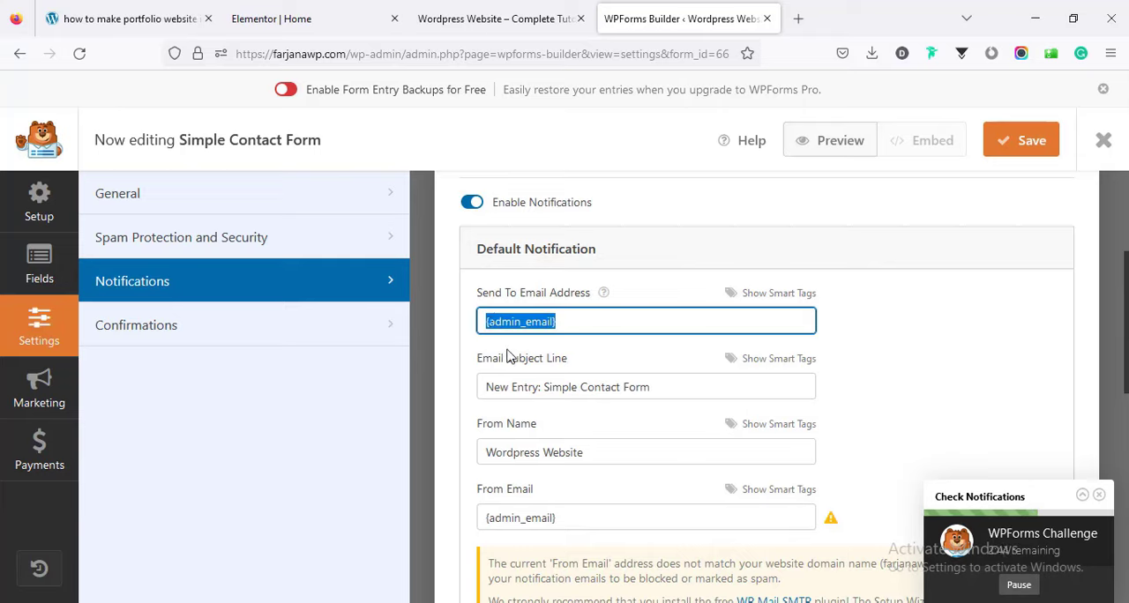
pyautogui.doubleClick(575, 388)
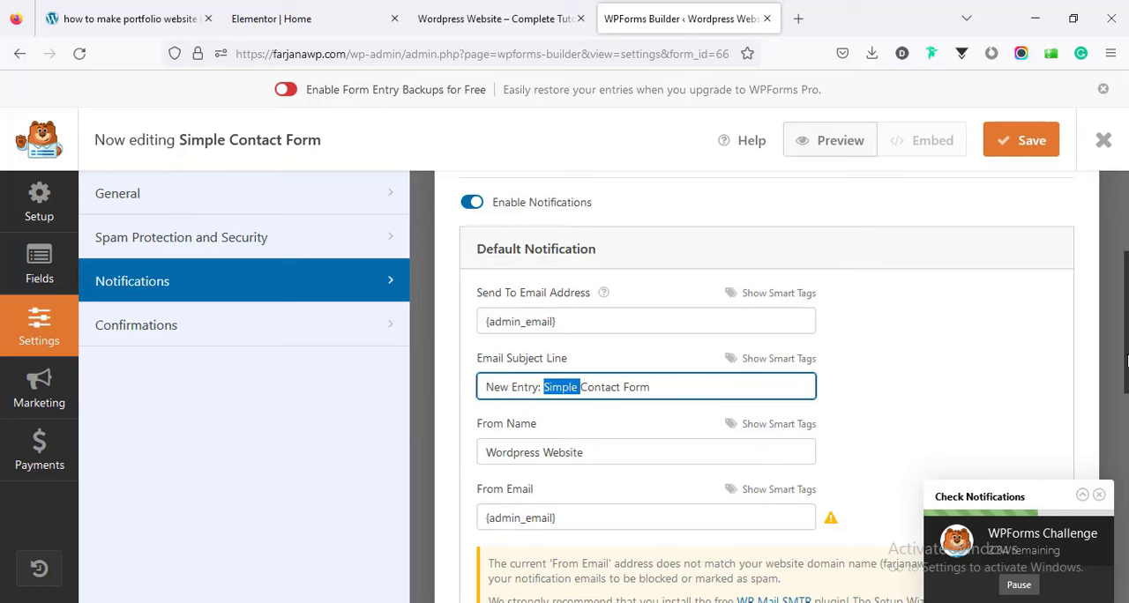
pyautogui.scroll(-3, 757, 404)
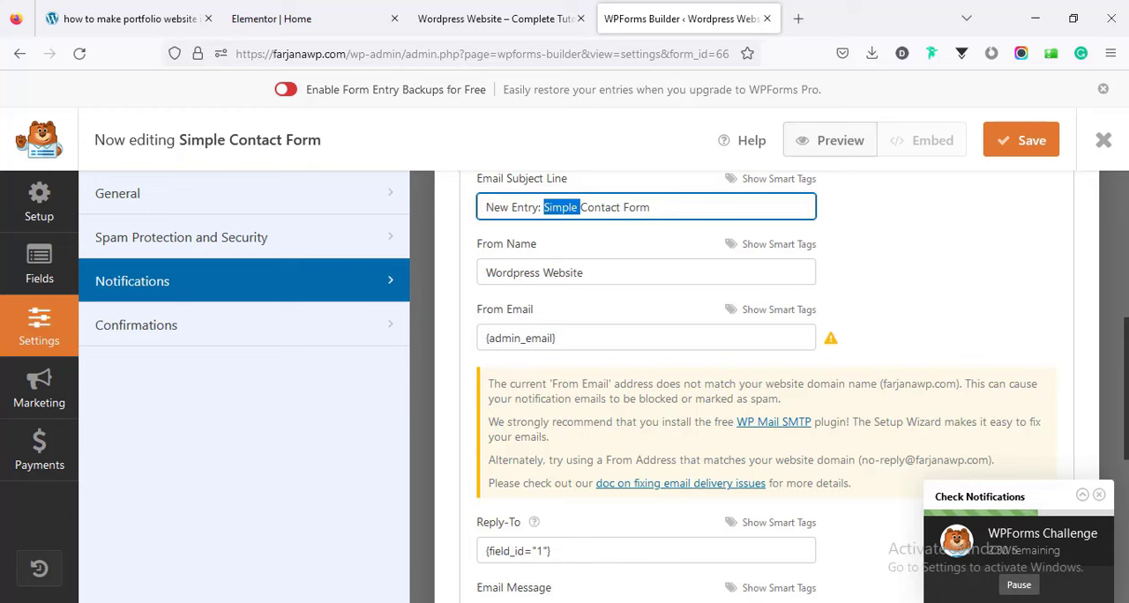
pyautogui.moveTo(1128, 389)
pyautogui.mouseDown()
pyautogui.moveTo(1128, 429)
pyautogui.moveTo(1126, 380)
pyautogui.mouseUp()
# Replace the notification's From Email with the contact address on the website's own domain and check the remaining notification fields.
pyautogui.tripleClick(529, 377)
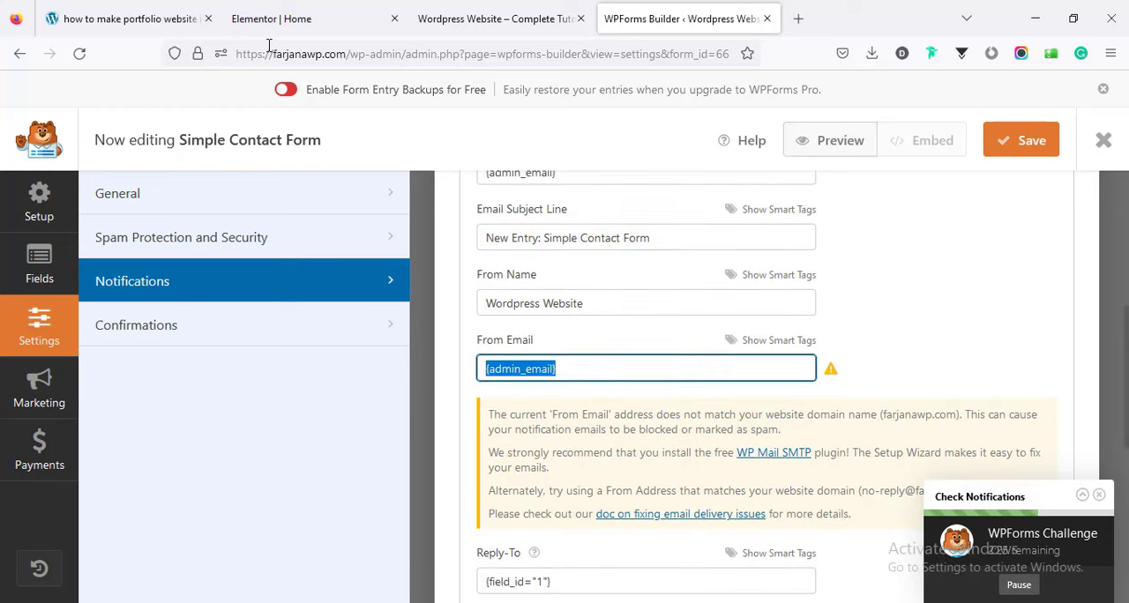
pyautogui.doubleClick(277, 53)
pyautogui.rightClick(332, 56)
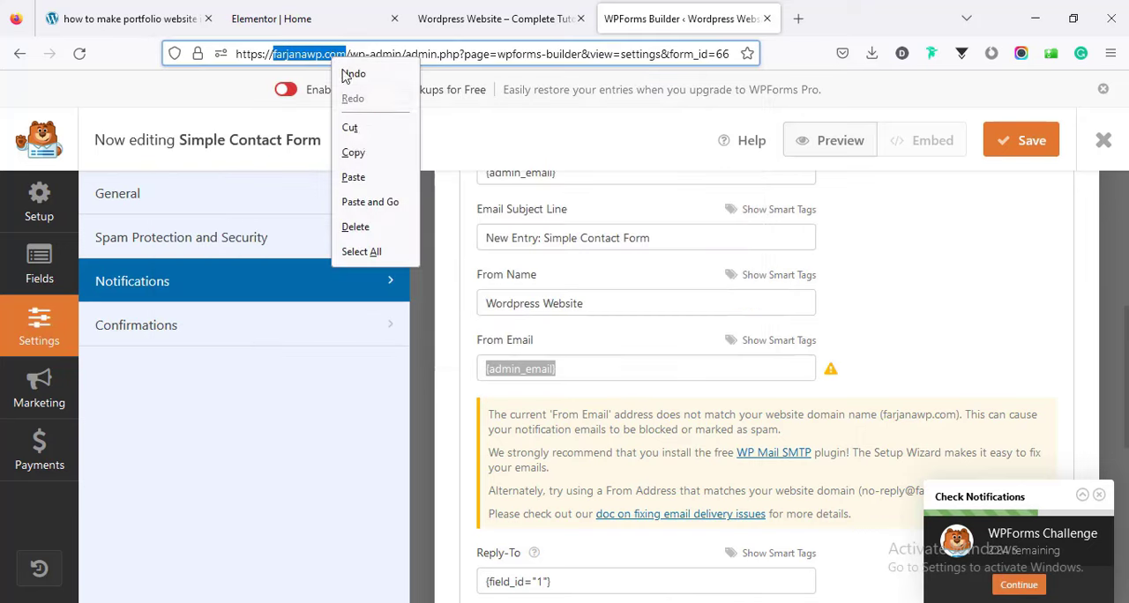
pyautogui.click(353, 152)
pyautogui.tripleClick(572, 371)
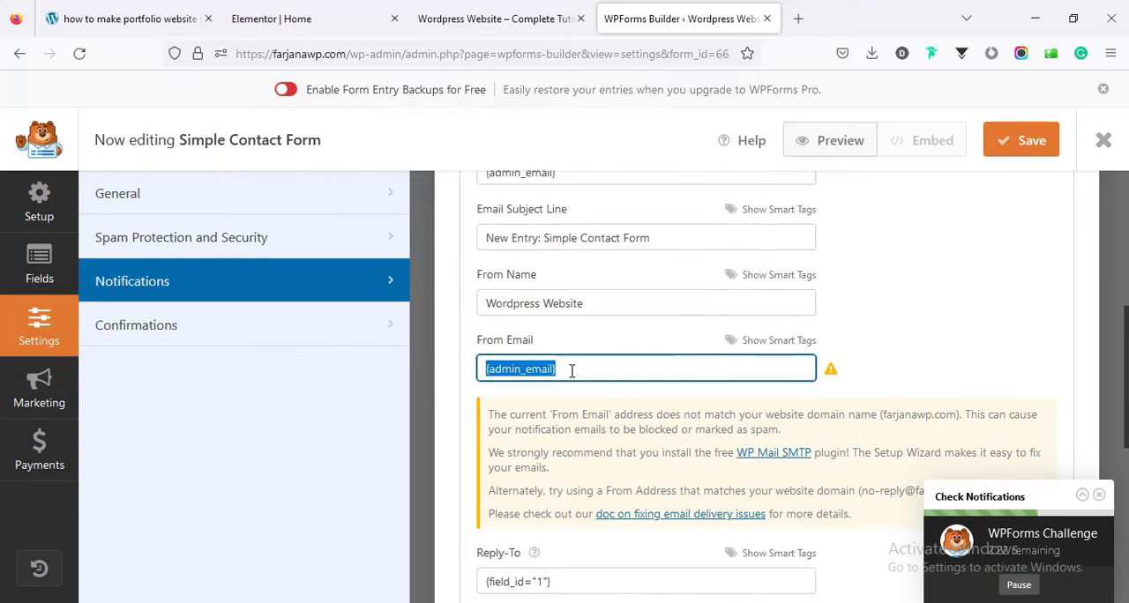
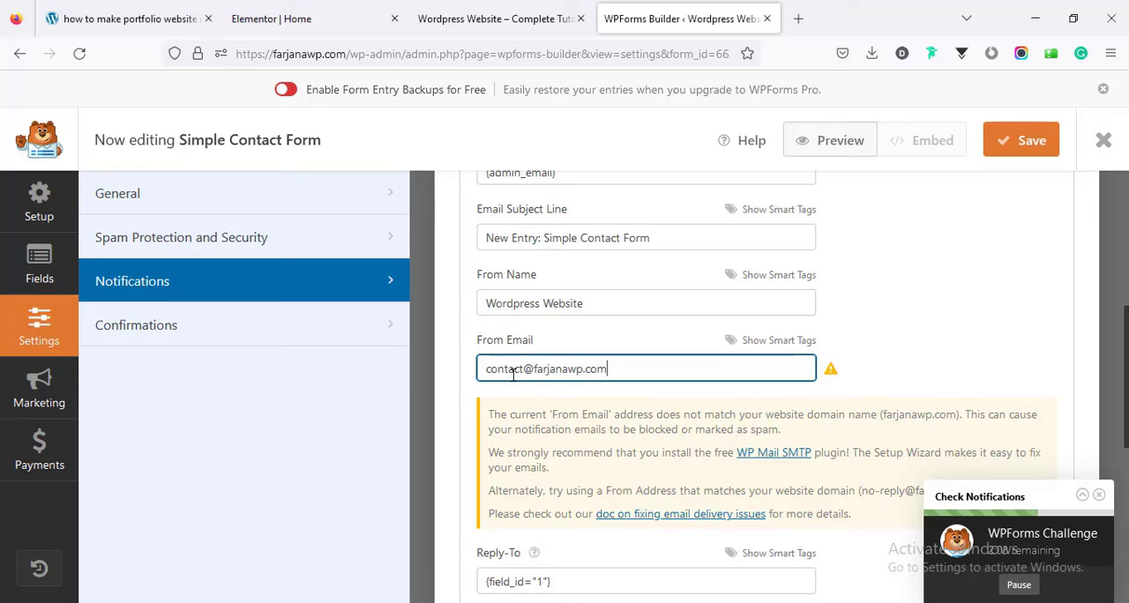
pyautogui.scroll(-3, 1100, 465)
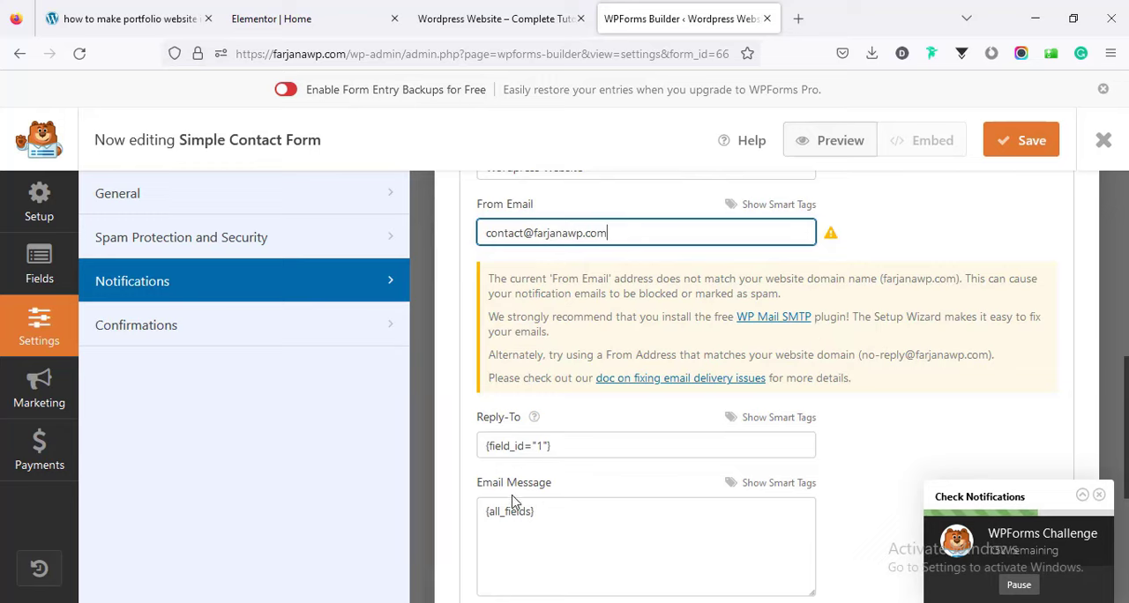
pyautogui.scroll(-3, 514, 503)
pyautogui.scroll(7, 515, 503)
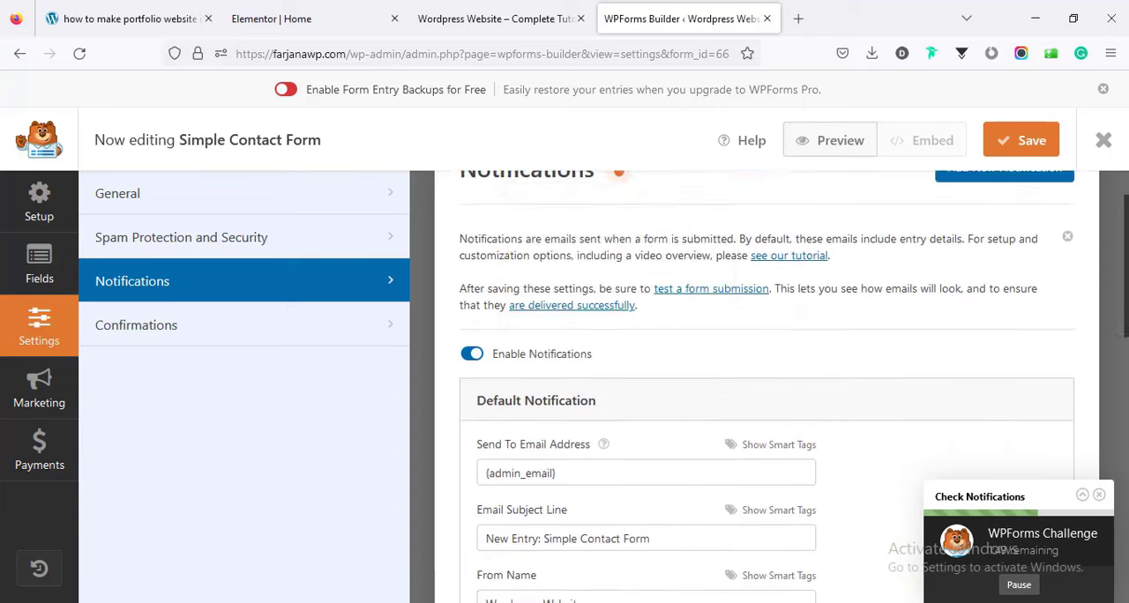
# Check the available confirmation types for the default confirmation, keep Message, and save the form.
pyautogui.click(214, 330)
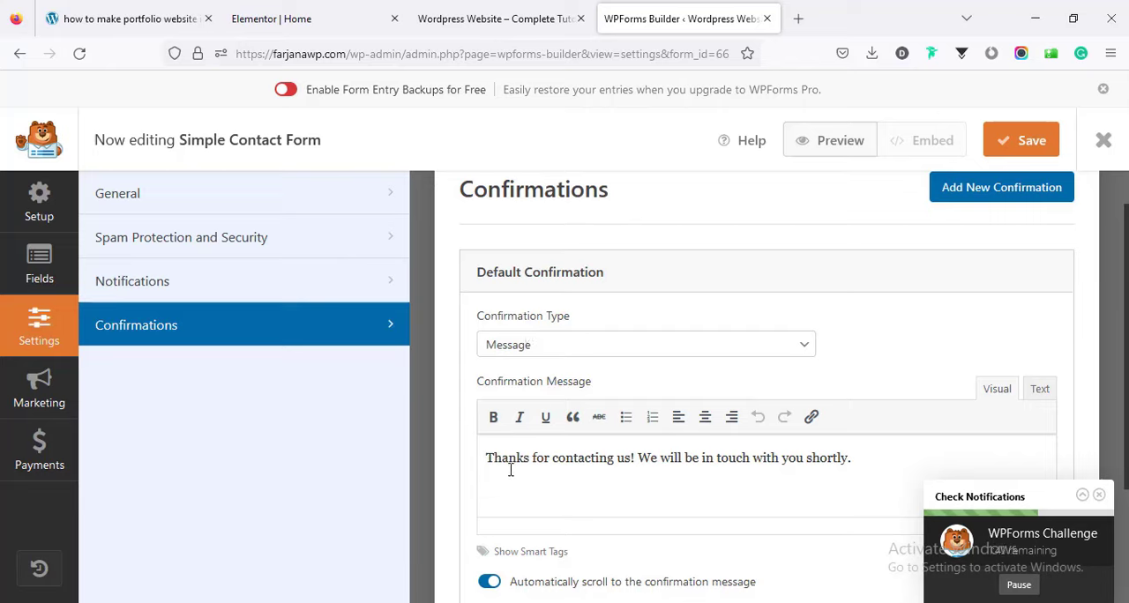
pyautogui.click(513, 353)
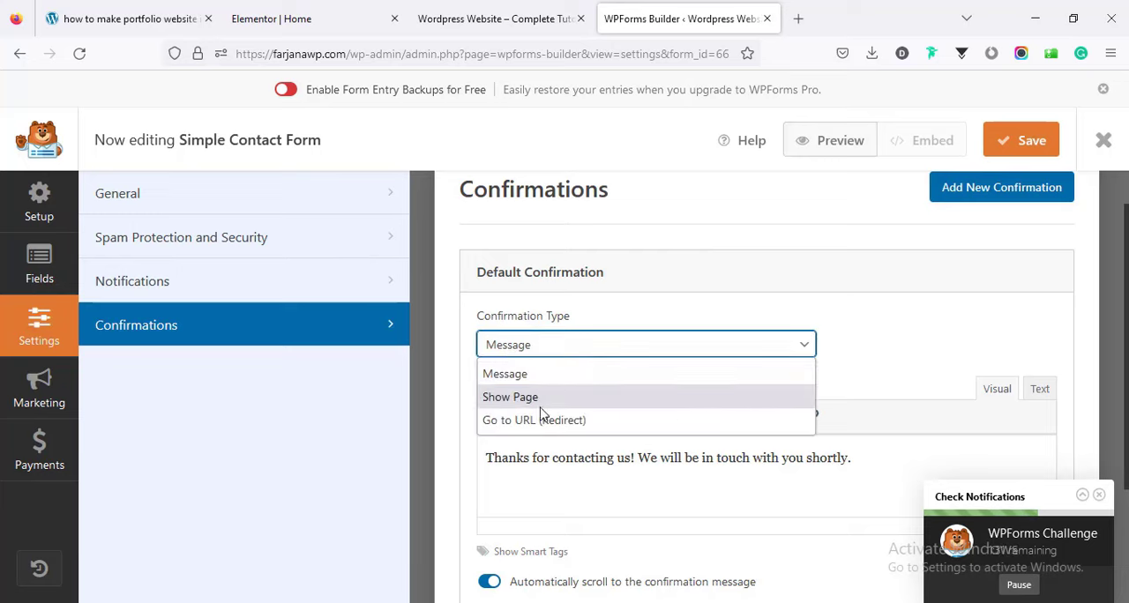
pyautogui.click(842, 364)
pyautogui.scroll(1, 681, 383)
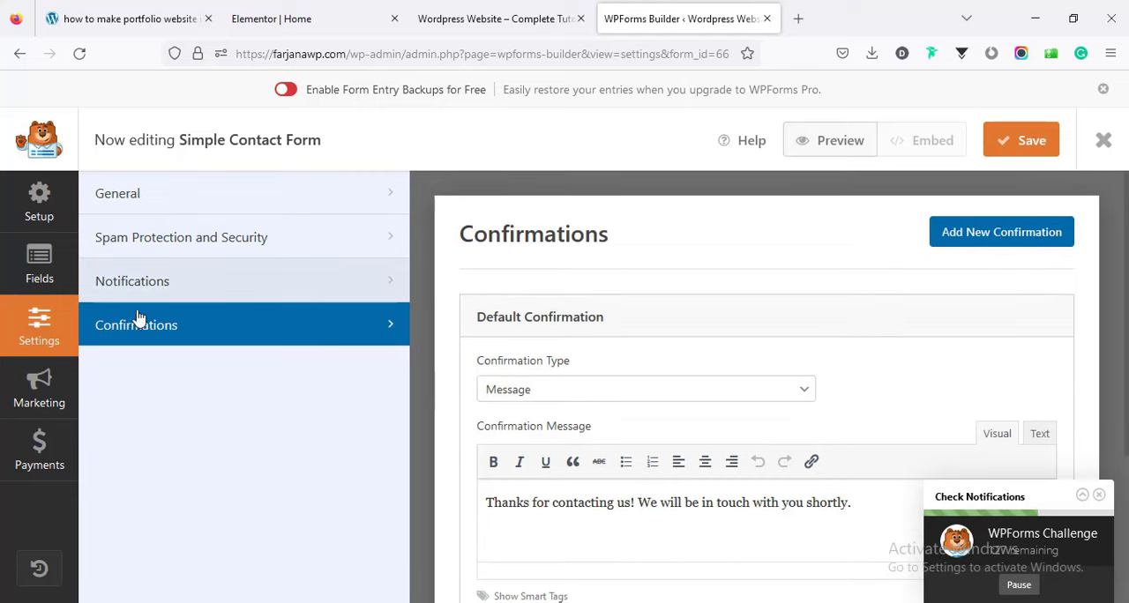
pyautogui.click(1028, 144)
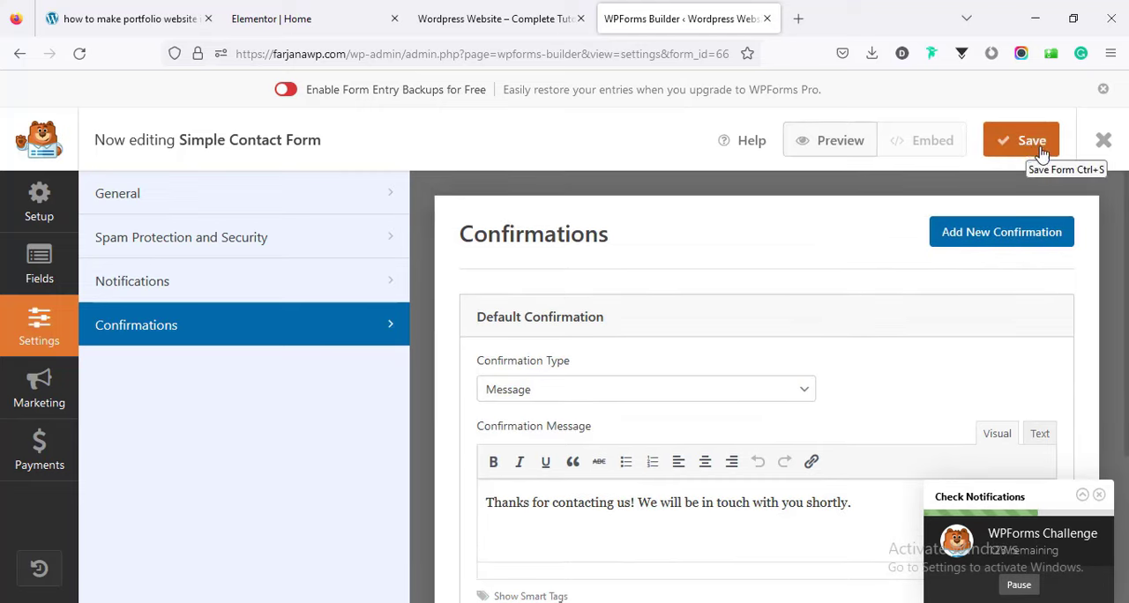
# Reload the Home page in Elementor and select Simple Contact Form in the contact section's WPForms widget.
pyautogui.click(313, 19)
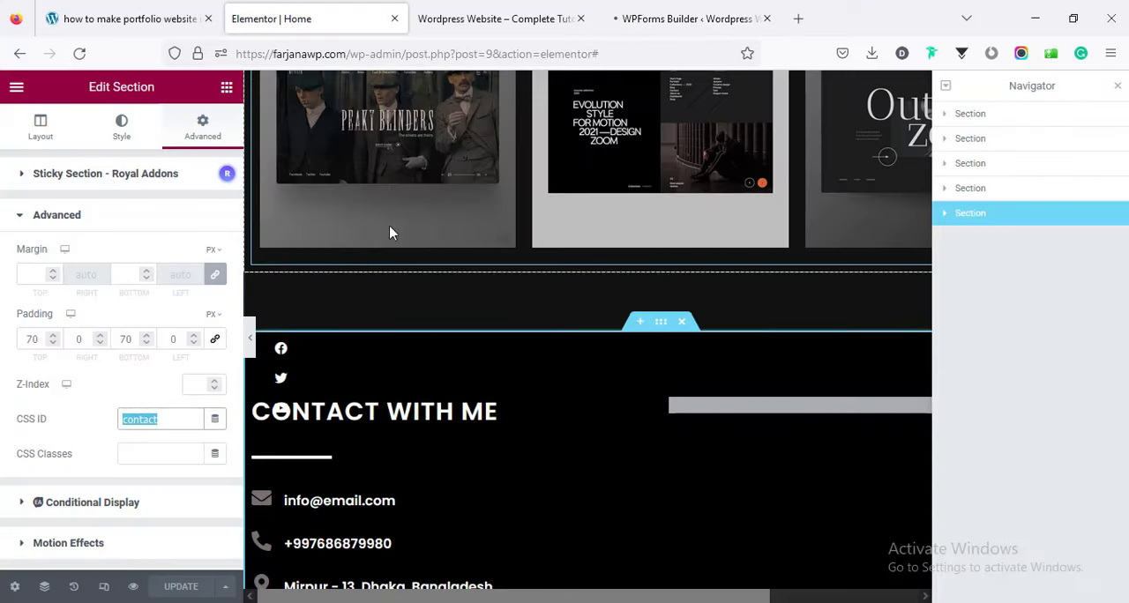
pyautogui.click(83, 54)
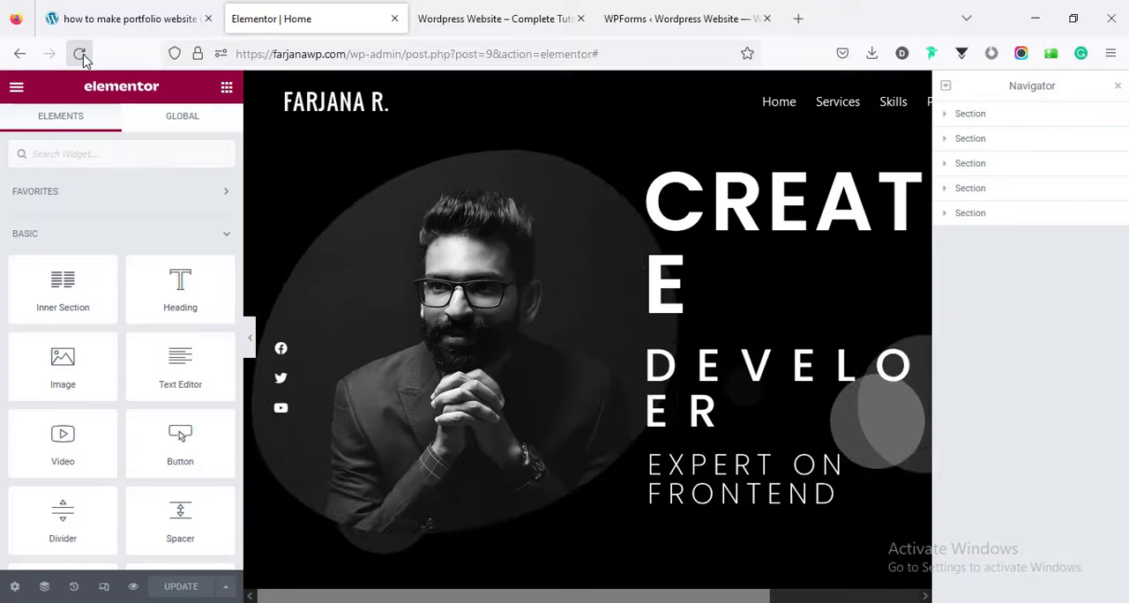
pyautogui.click(1118, 88)
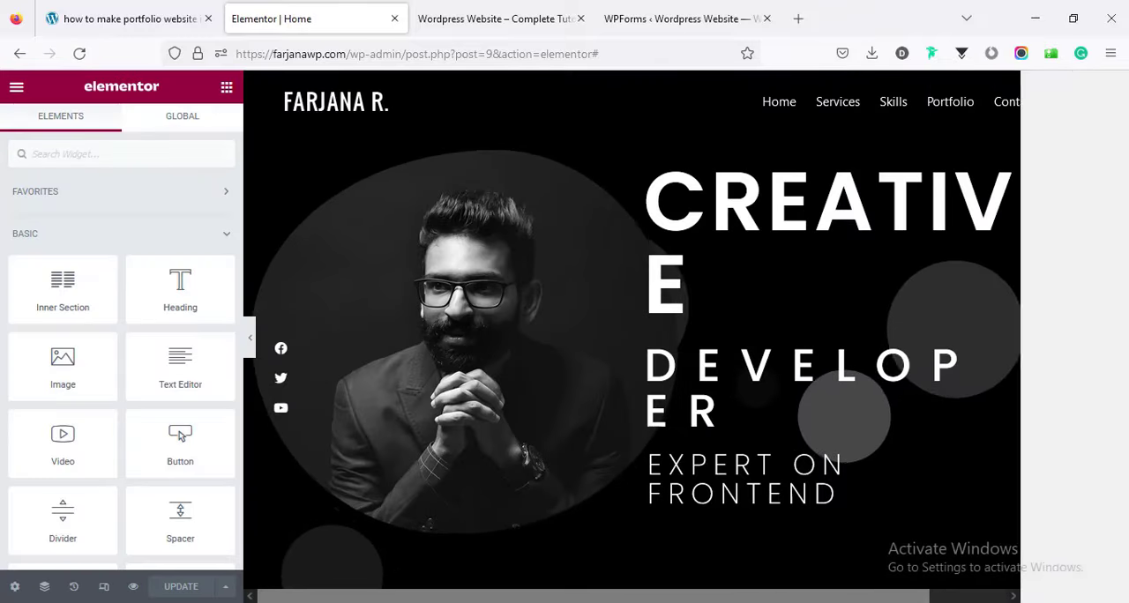
pyautogui.moveTo(1123, 124); pyautogui.dragTo(1100, 502)
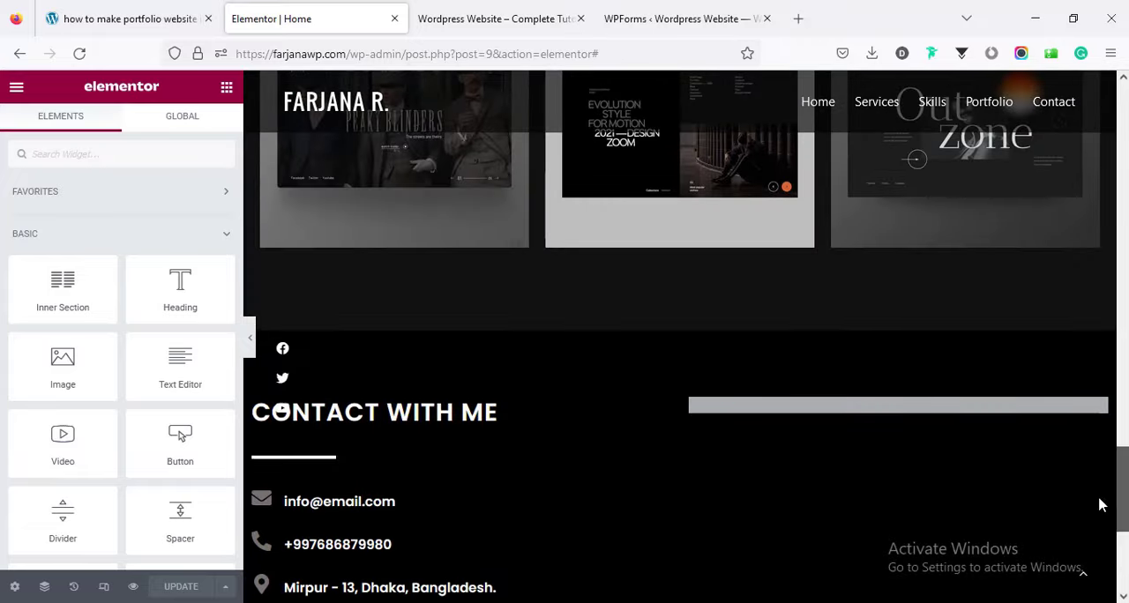
pyautogui.click(942, 410)
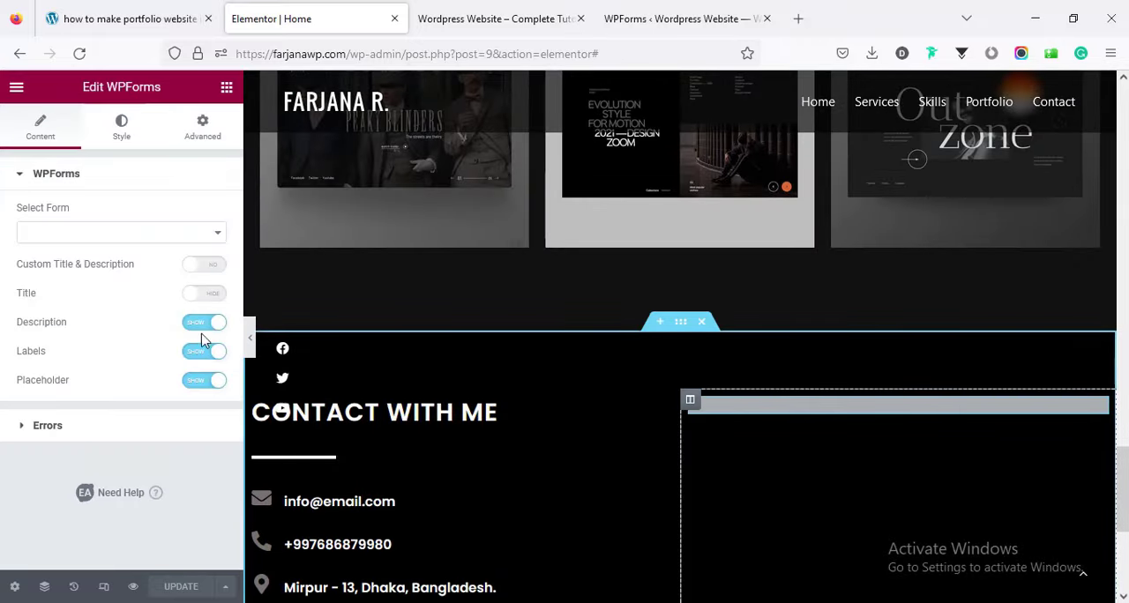
pyautogui.click(76, 235)
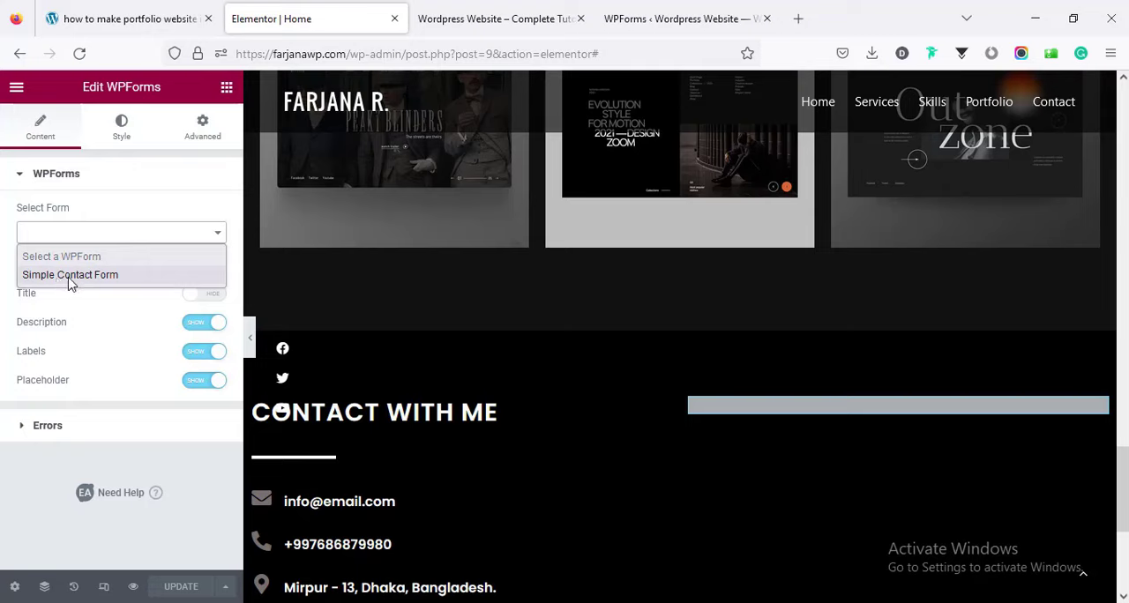
pyautogui.click(71, 275)
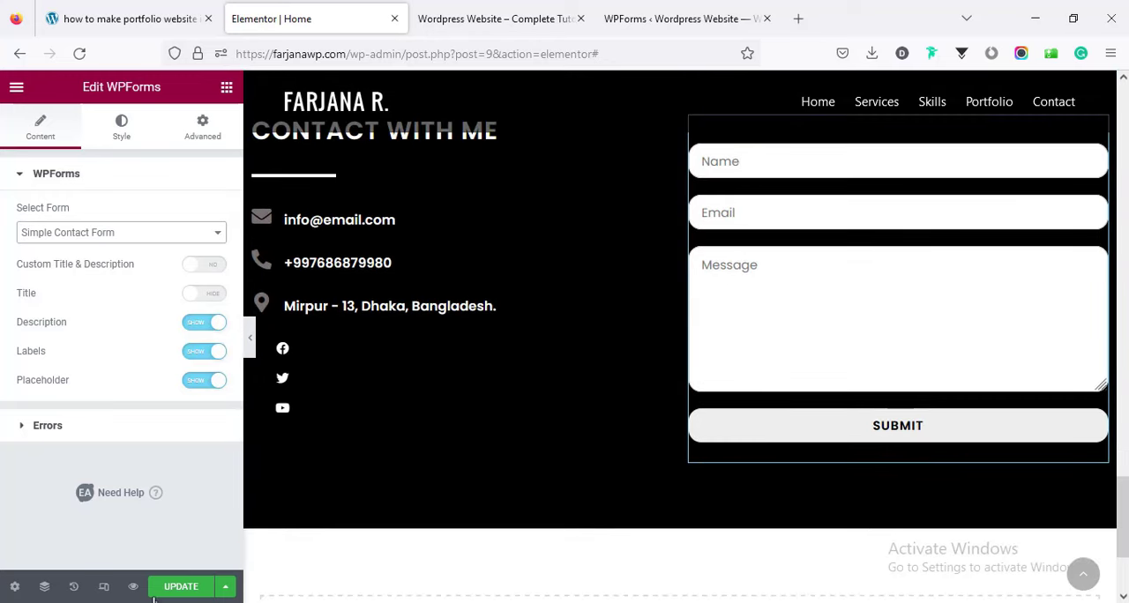
# Update the Home page and check the tutorial article's final step about replacing the dummy content.
pyautogui.click(179, 589)
pyautogui.moveTo(1122, 521); pyautogui.dragTo(1123, 119)
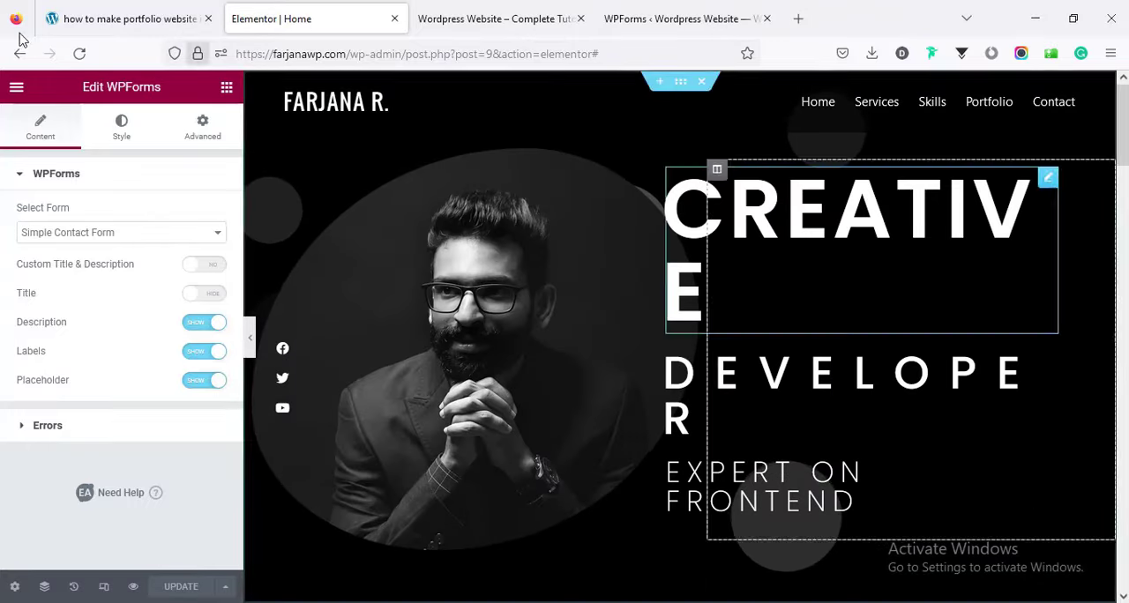
pyautogui.click(100, 9)
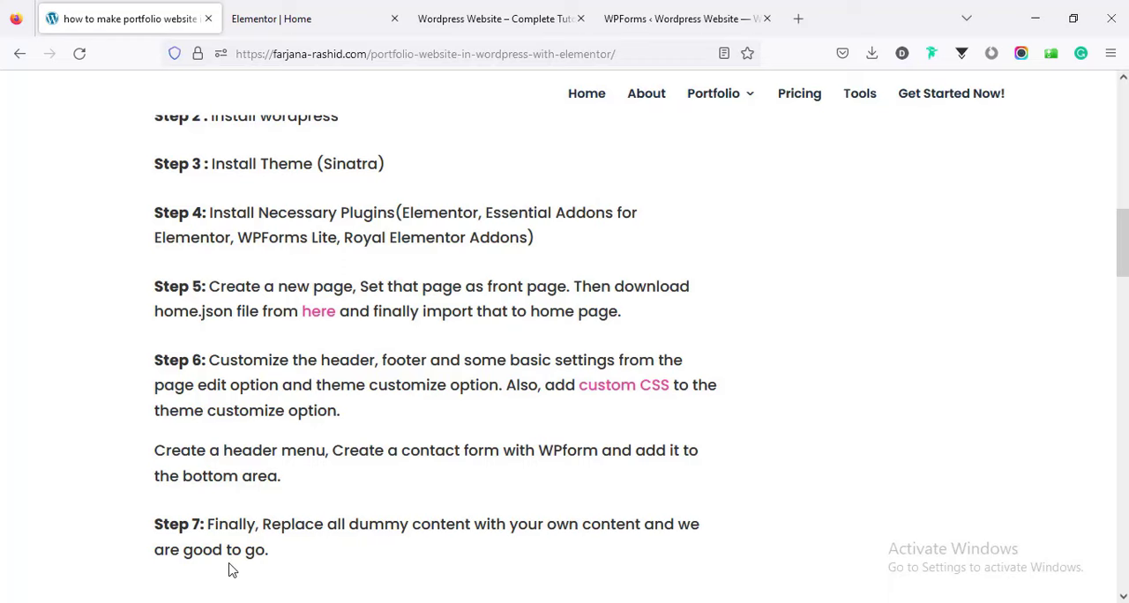
pyautogui.click(491, 13)
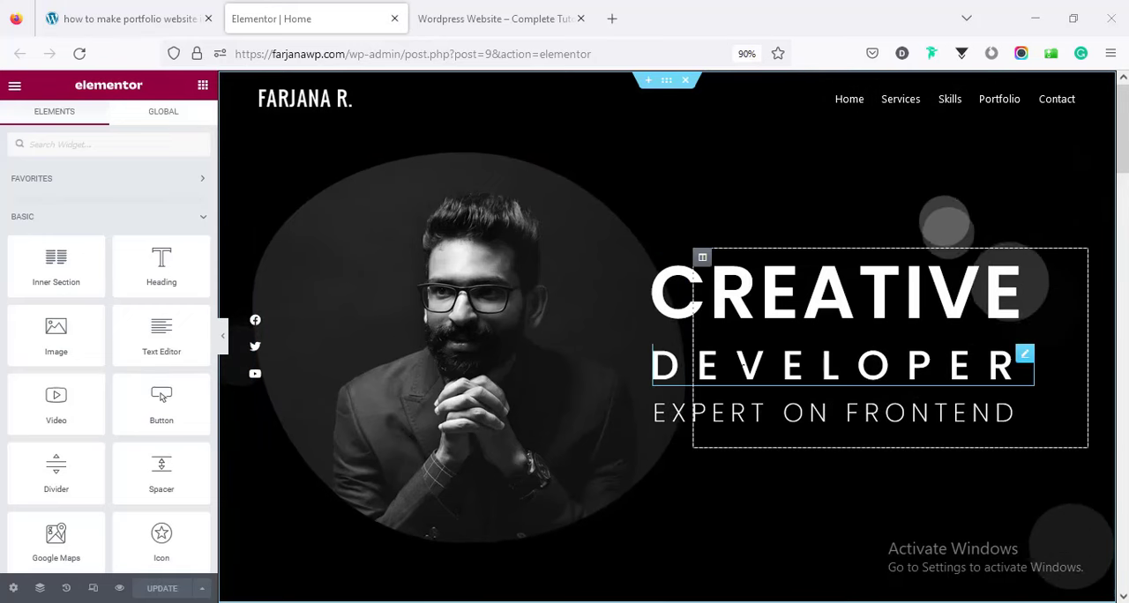
# Replace the hero section's portrait with the slider3-1.jpg image from the media library.
pyautogui.click(500, 373)
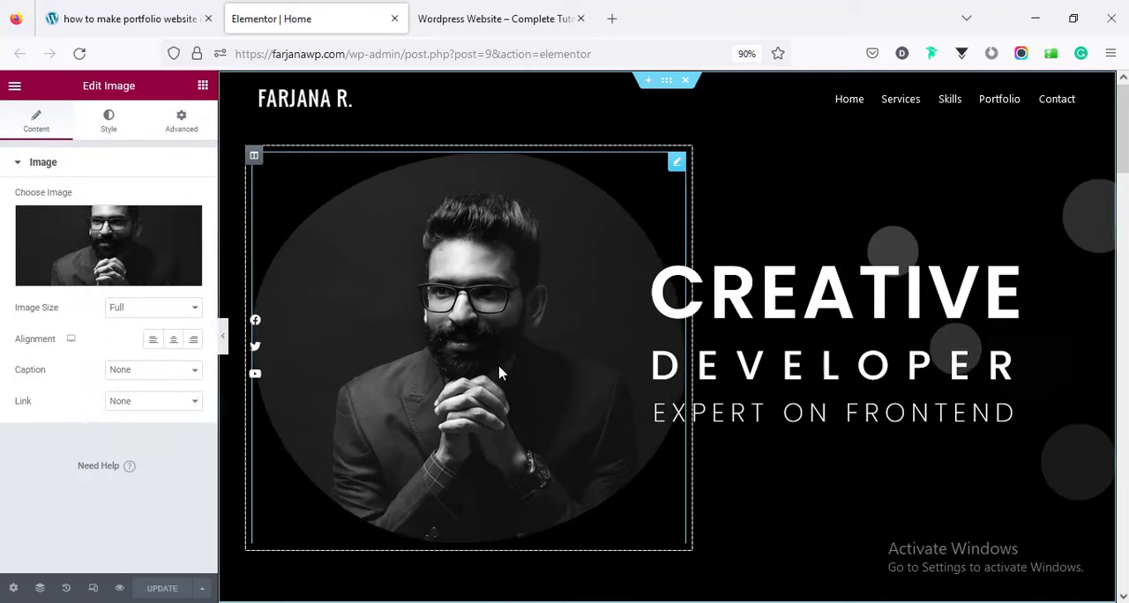
pyautogui.click(99, 243)
pyautogui.click(218, 146)
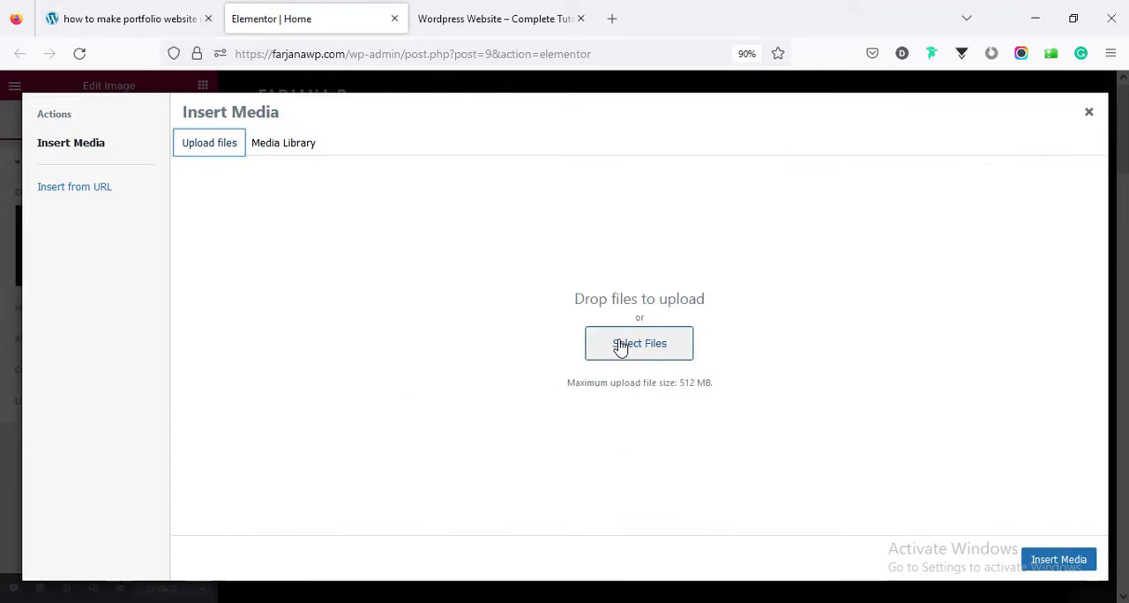
pyautogui.click(300, 151)
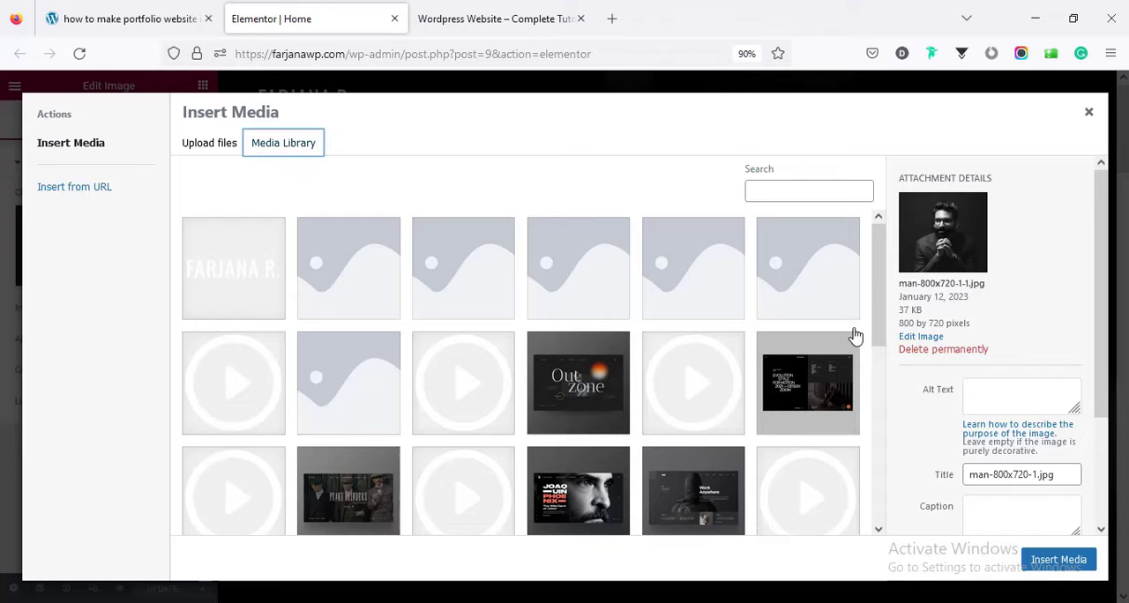
pyautogui.moveTo(877, 323); pyautogui.dragTo(877, 468)
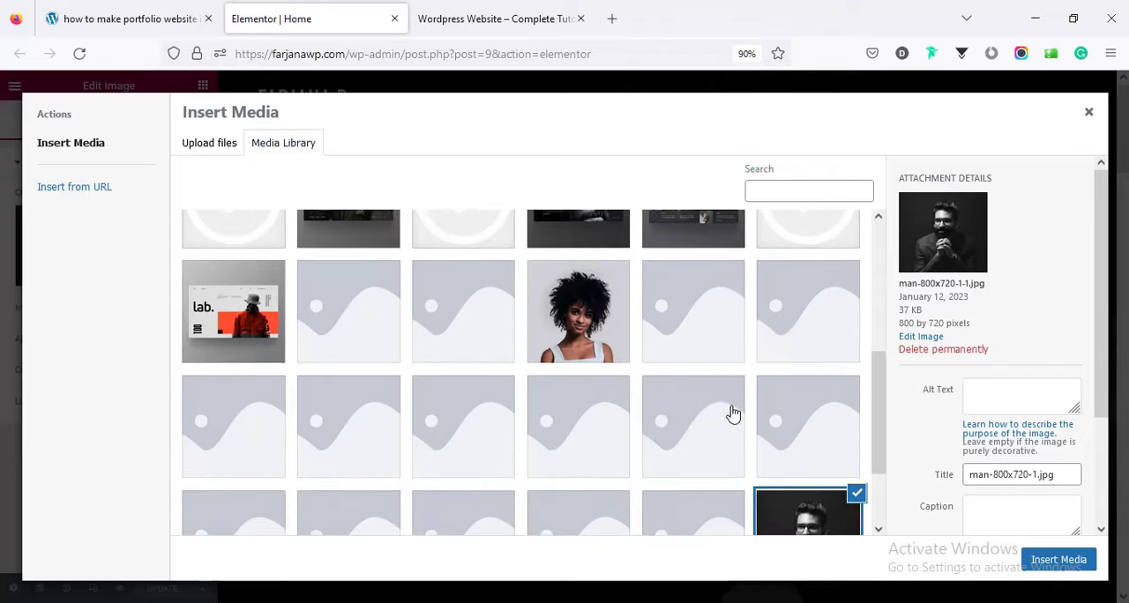
pyautogui.click(602, 333)
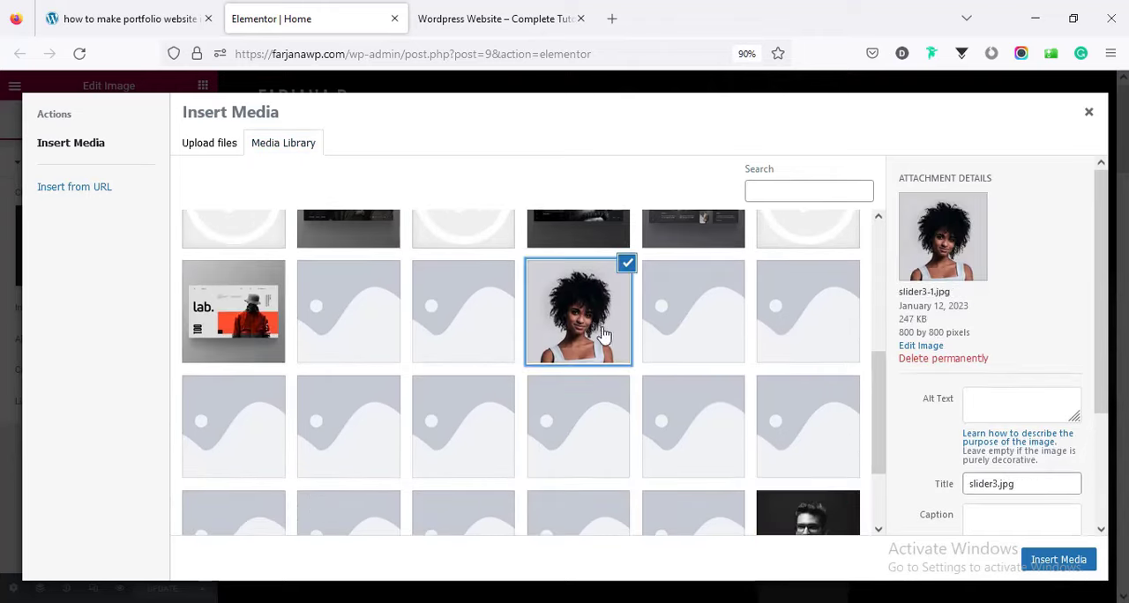
pyautogui.click(1057, 560)
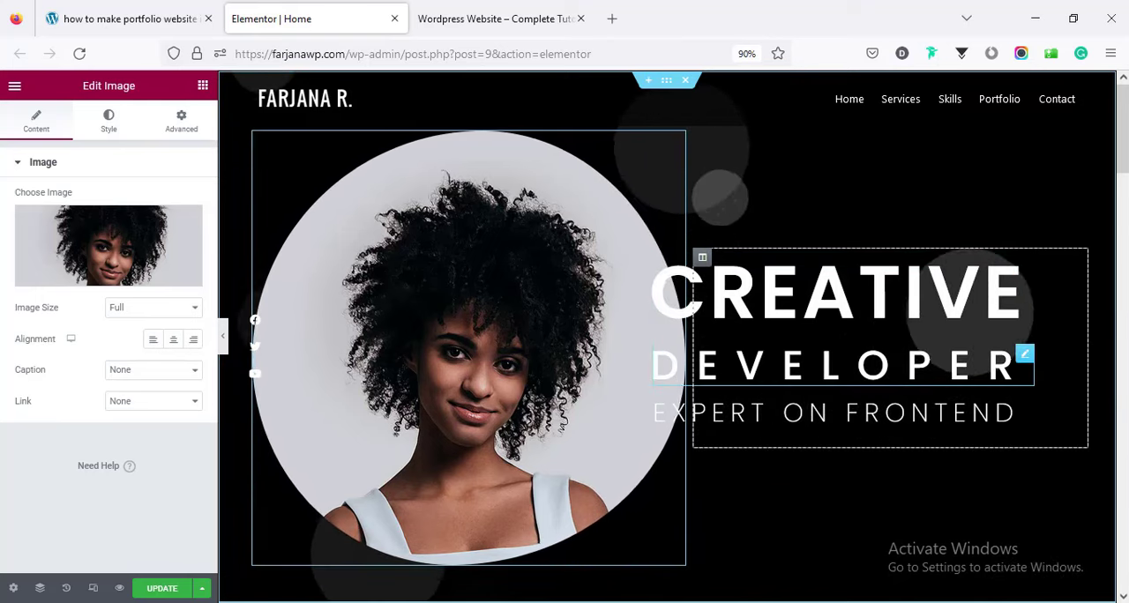
# Examine the editable title text of the hero section's Creative, Developer and Expert on Frontend headings.
pyautogui.click(767, 278)
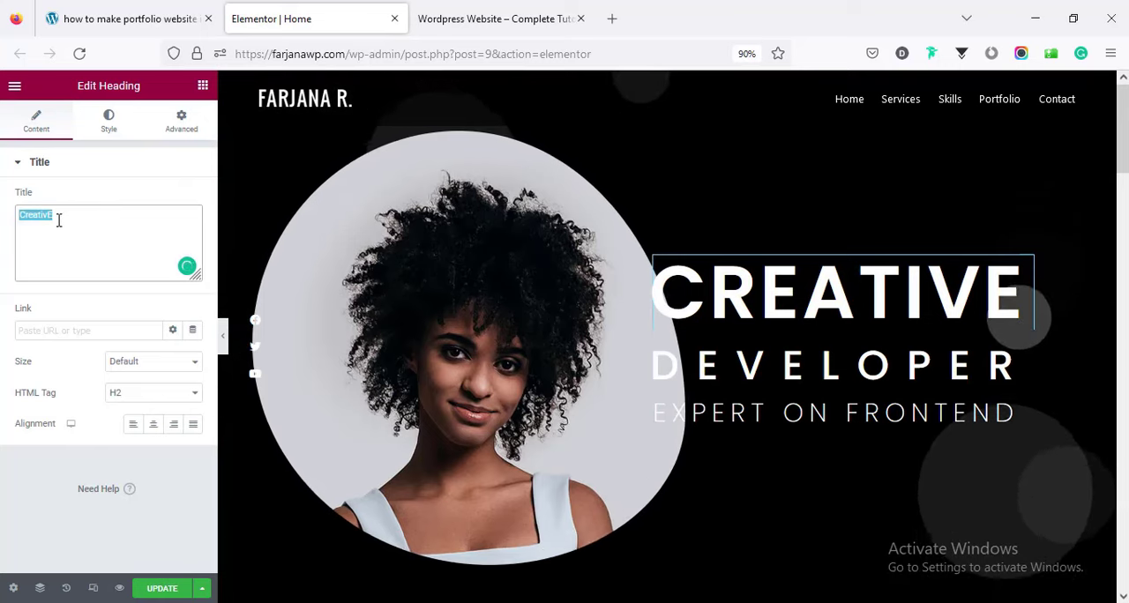
pyautogui.click(690, 375)
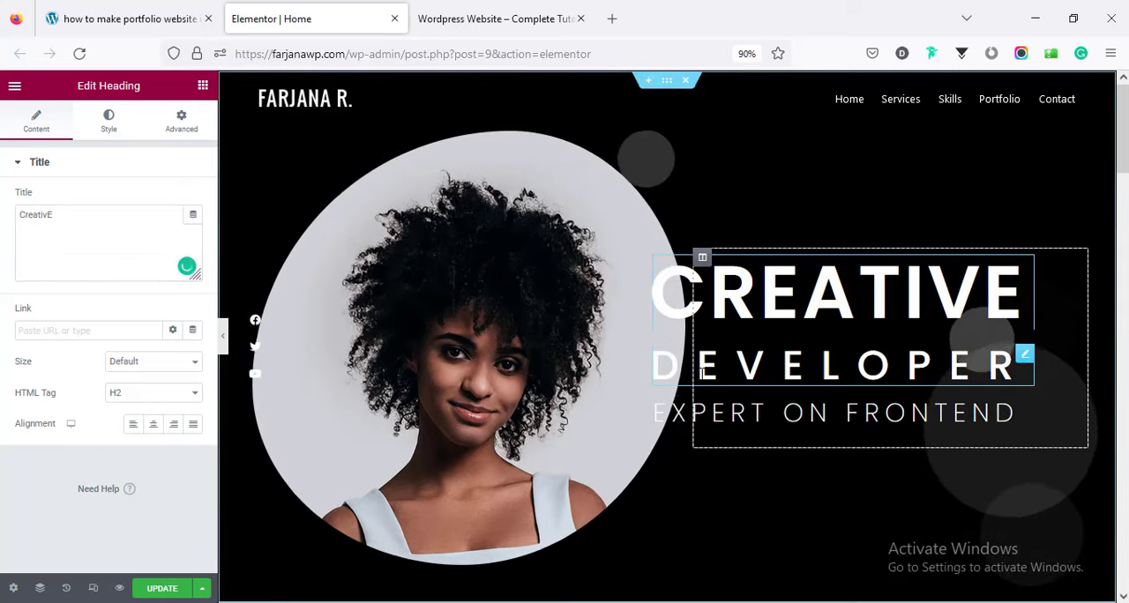
pyautogui.click(833, 433)
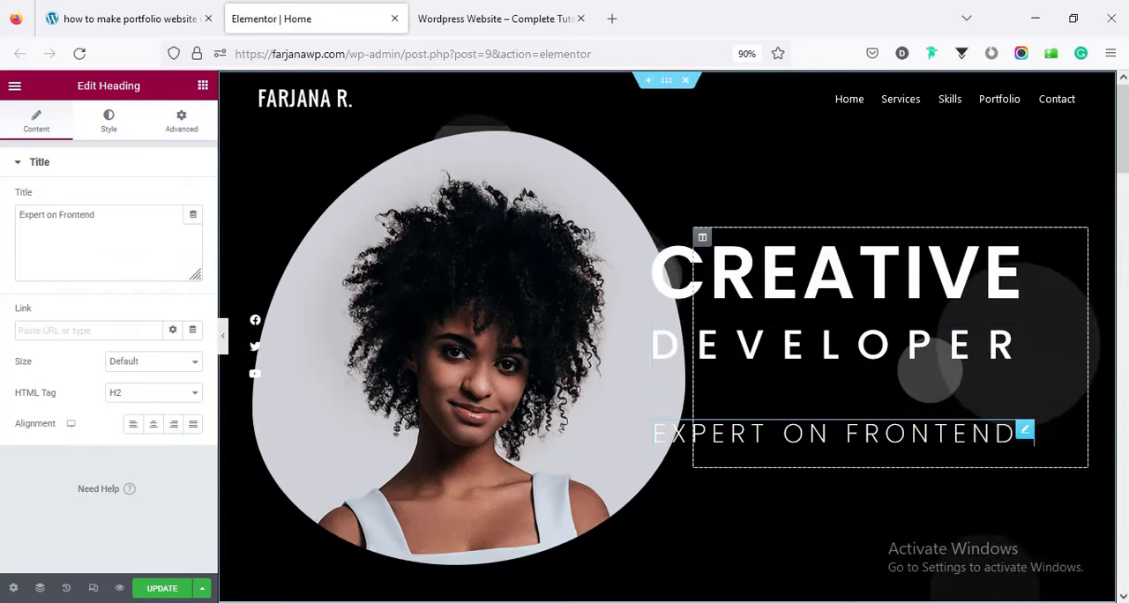
pyautogui.click(738, 276)
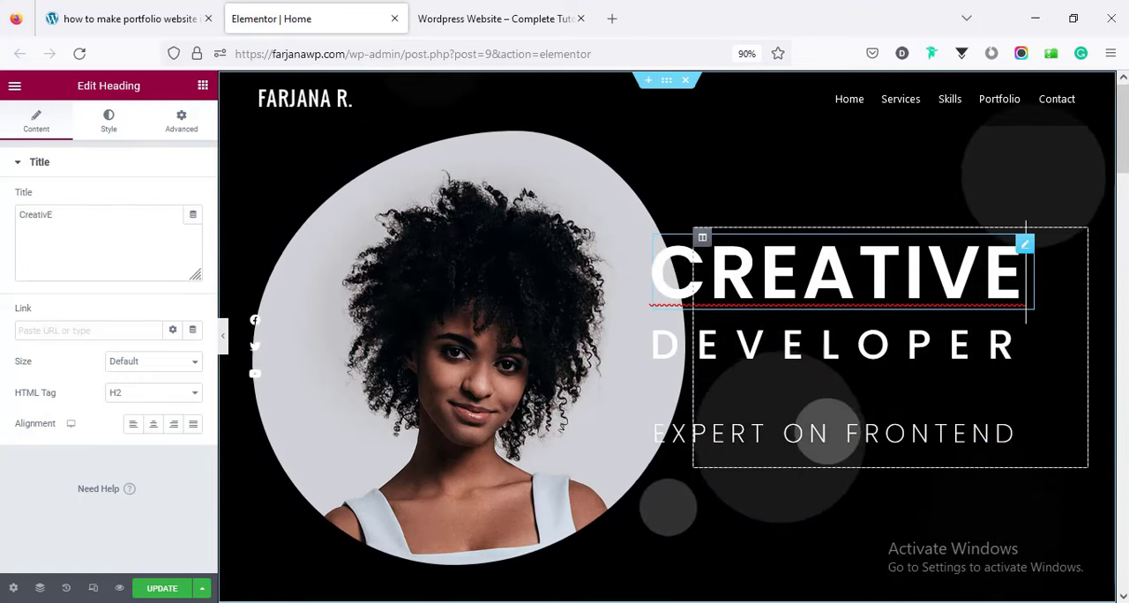
# Set the Creative heading's text color to red, #C01A1A.
pyautogui.click(109, 128)
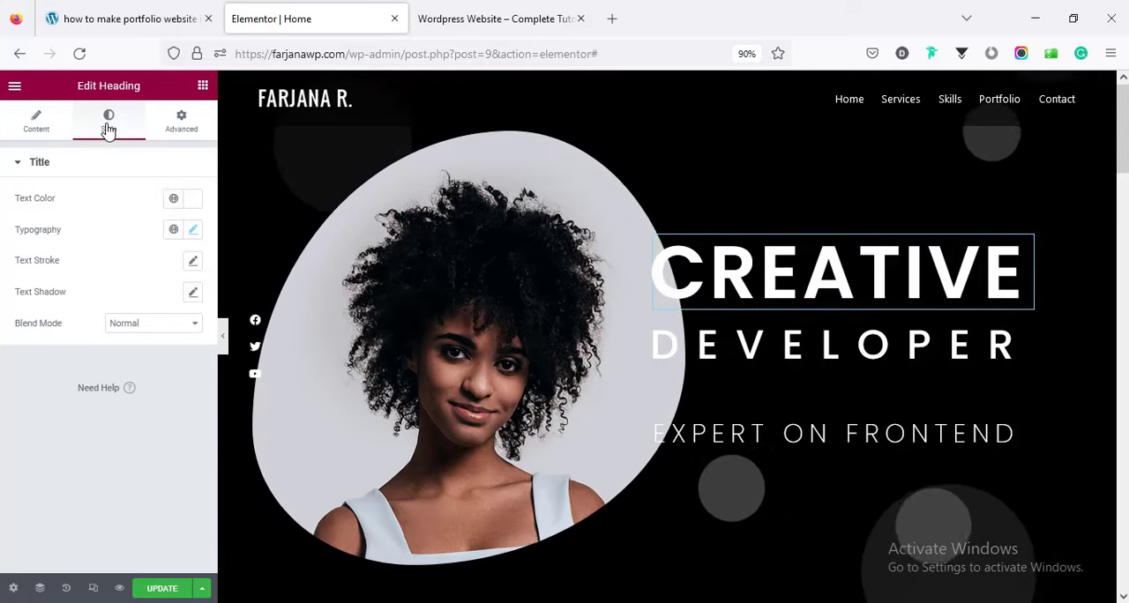
pyautogui.click(191, 200)
pyautogui.moveTo(232, 285)
pyautogui.mouseDown()
pyautogui.moveTo(259, 283)
pyautogui.moveTo(263, 262)
pyautogui.moveTo(260, 283)
pyautogui.mouseUp()
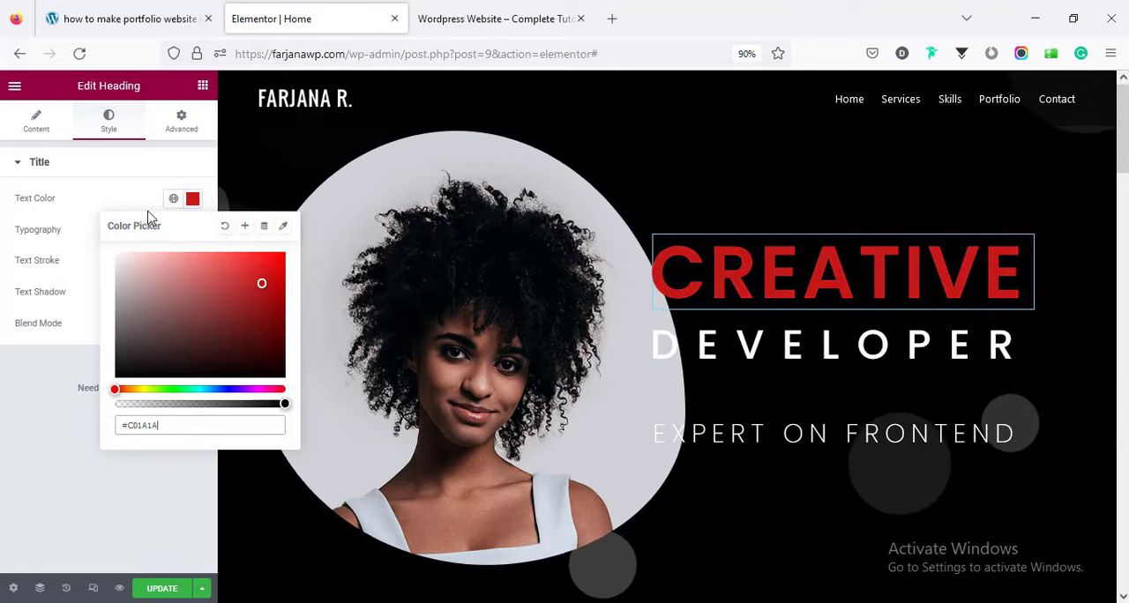
pyautogui.click(97, 162)
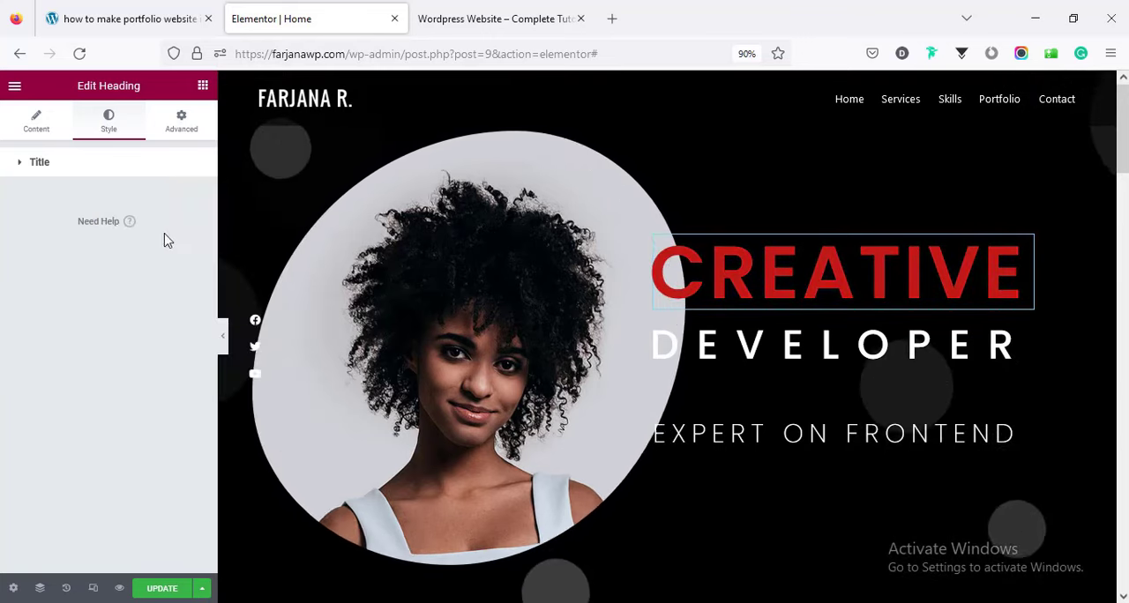
# Check the Creative heading's typography settings, including the available font families.
pyautogui.click(134, 168)
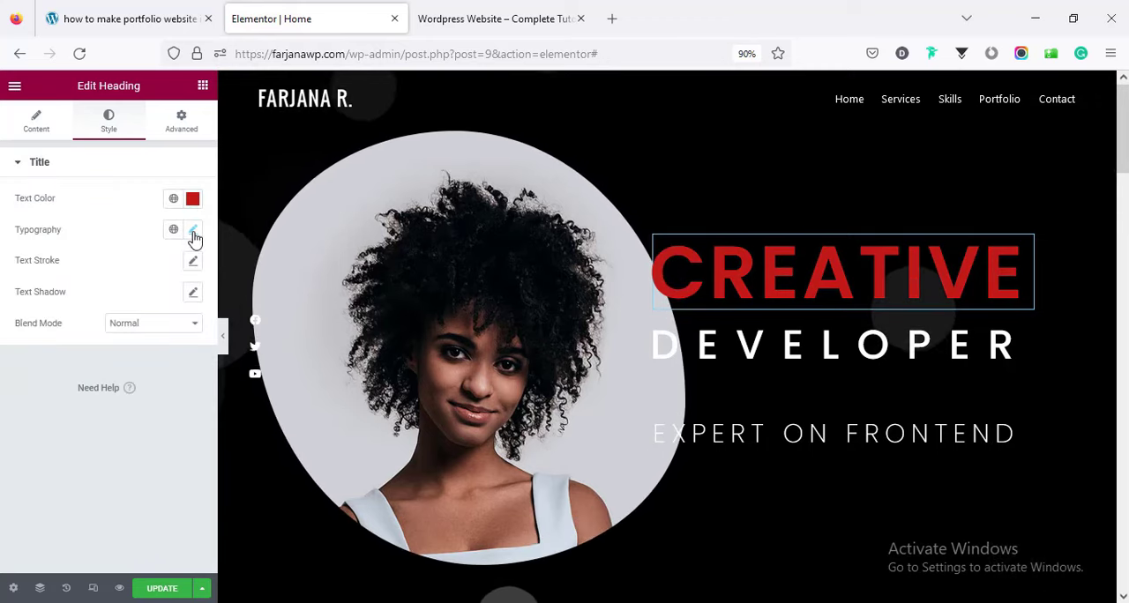
pyautogui.click(193, 231)
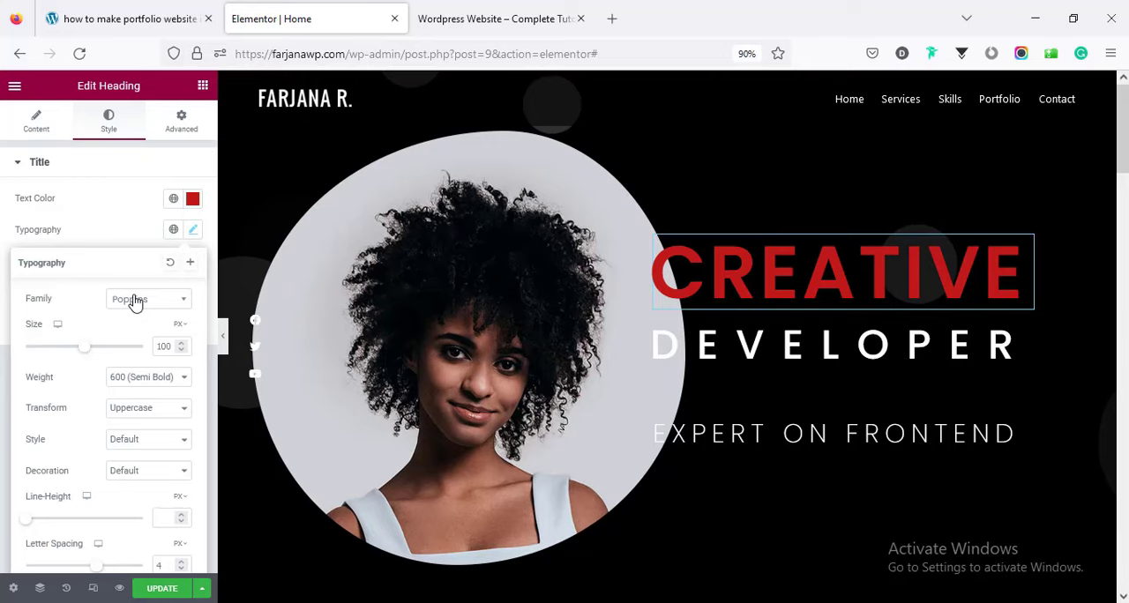
pyautogui.click(132, 300)
pyautogui.click(132, 373)
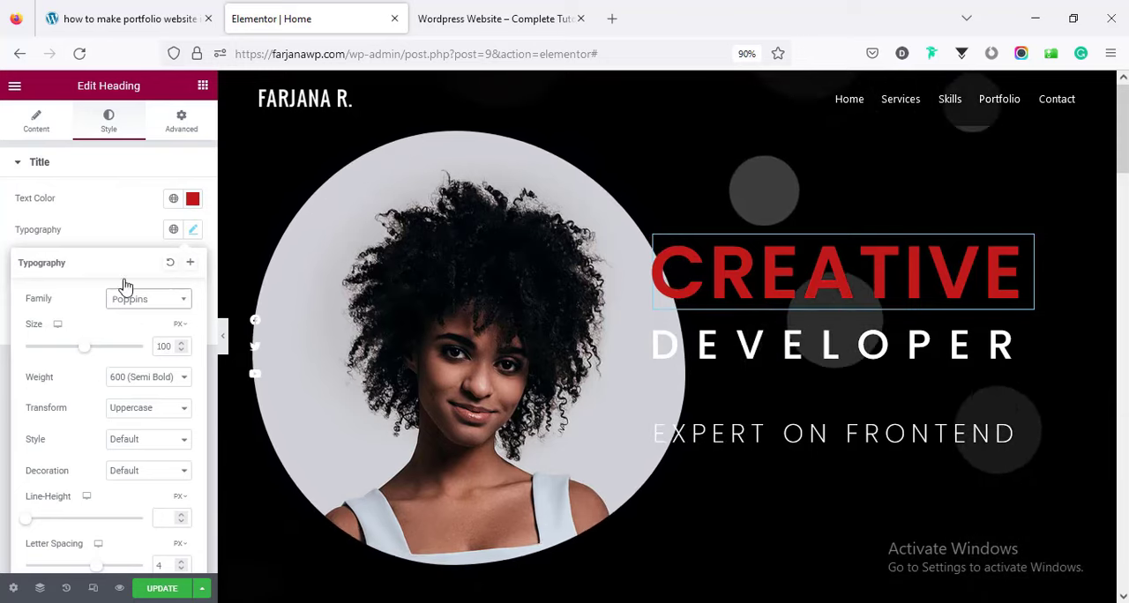
pyautogui.click(118, 215)
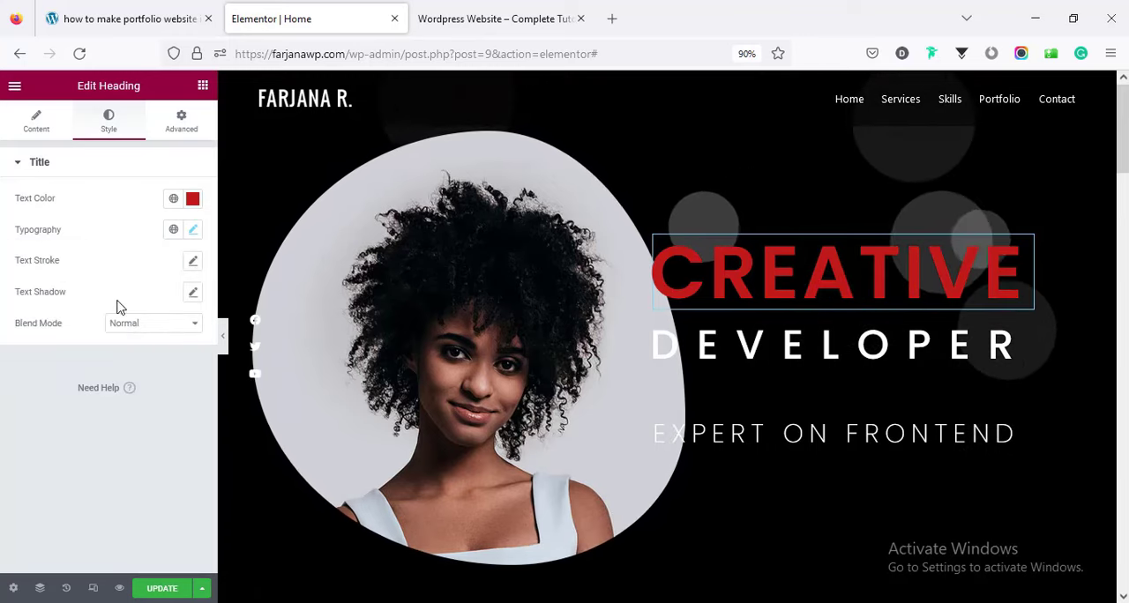
# Remove the red text color from the Creative heading so it is white again.
pyautogui.click(192, 198)
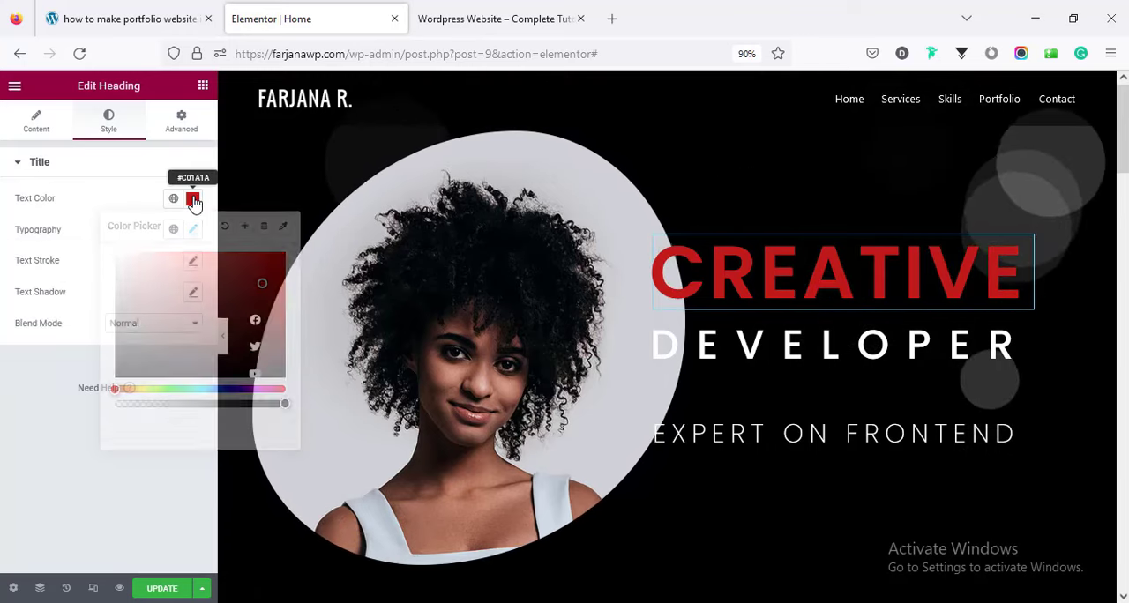
pyautogui.press('BackSpace')
pyautogui.click(162, 491)
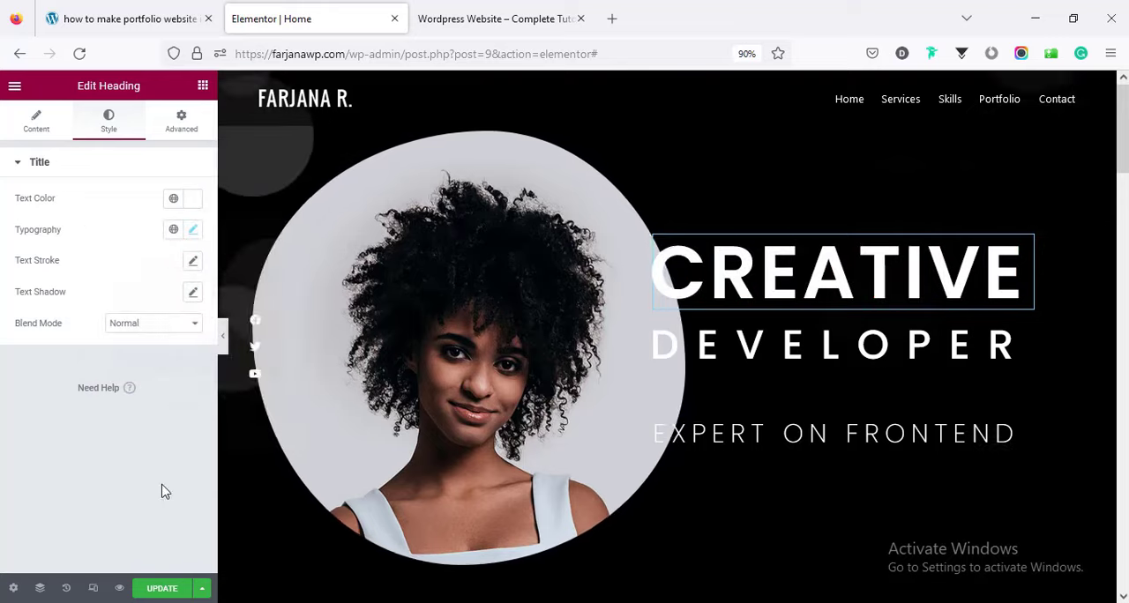
# Select the services section's "What I can do for you" heading and its title text.
pyautogui.scroll(-3, 670, 335)
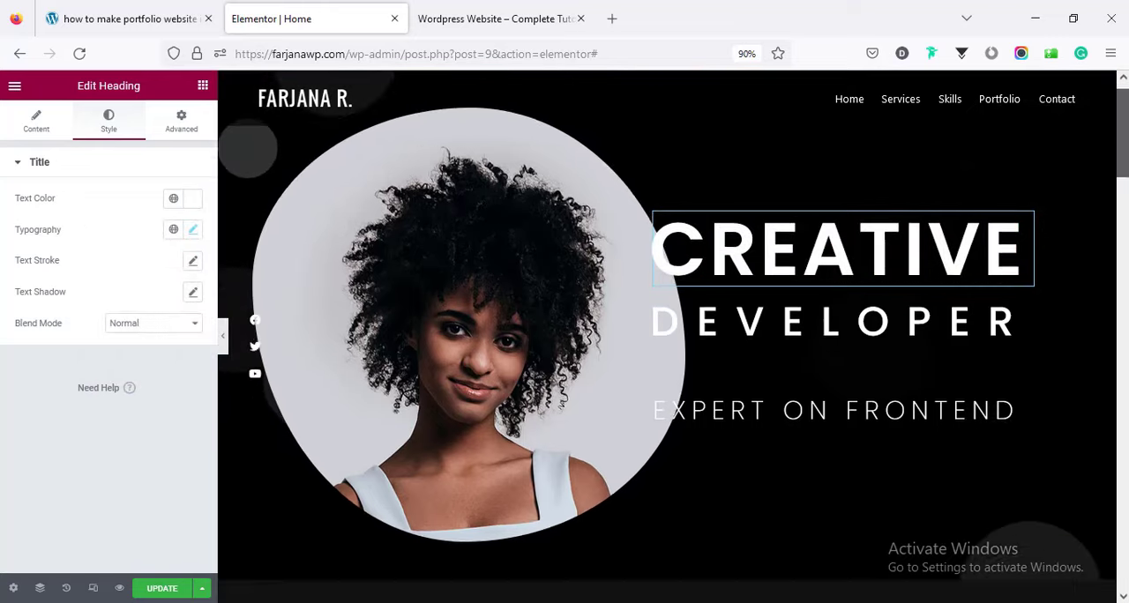
pyautogui.moveTo(1124, 192); pyautogui.dragTo(1125, 216)
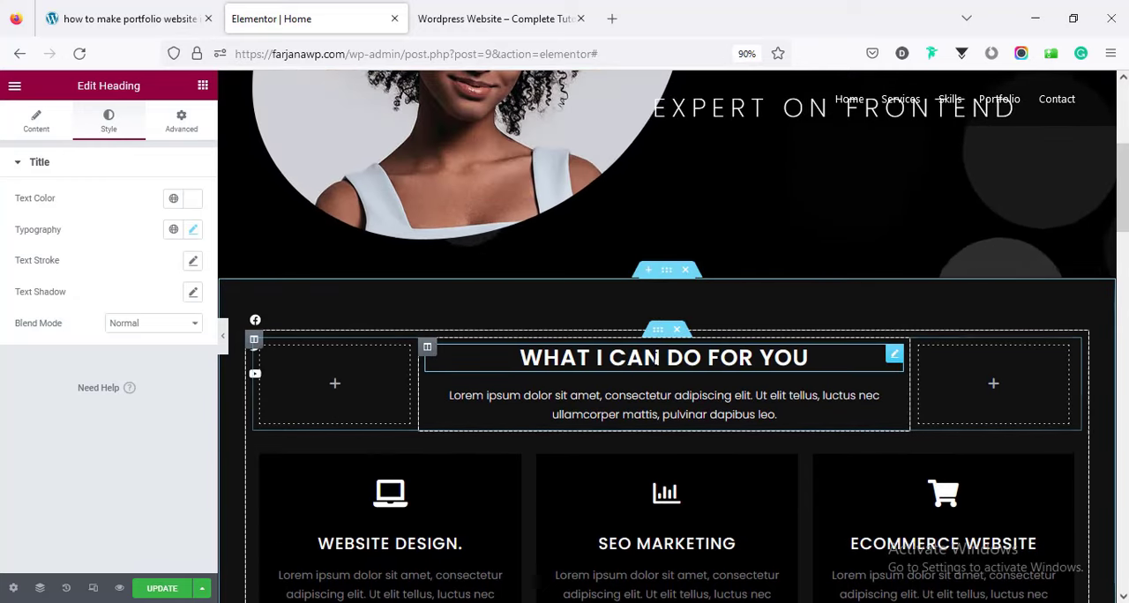
pyautogui.click(656, 353)
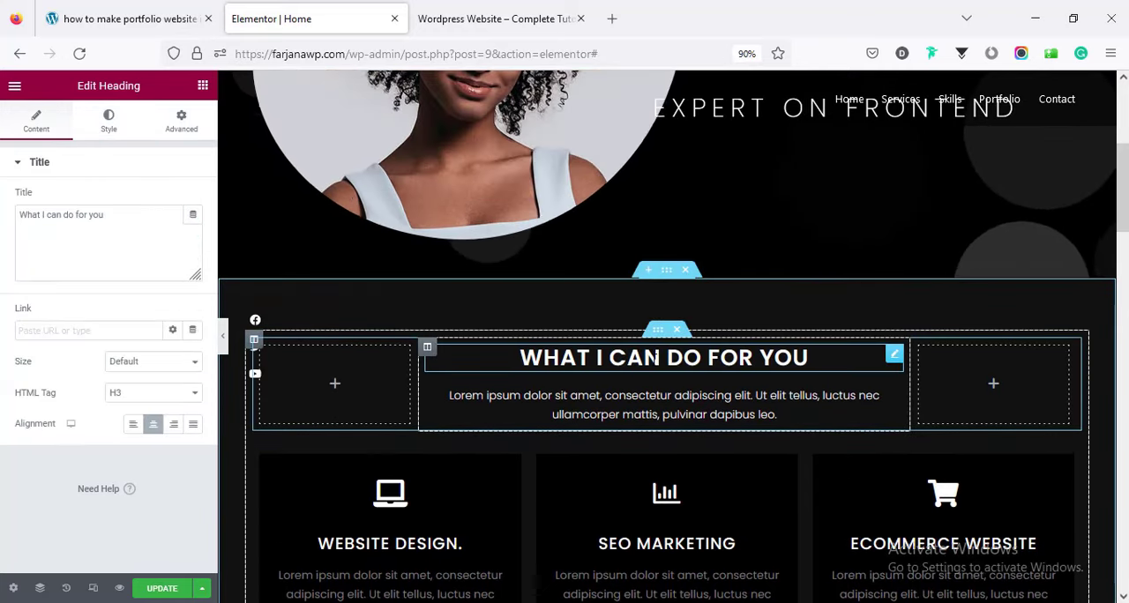
pyautogui.tripleClick(114, 230)
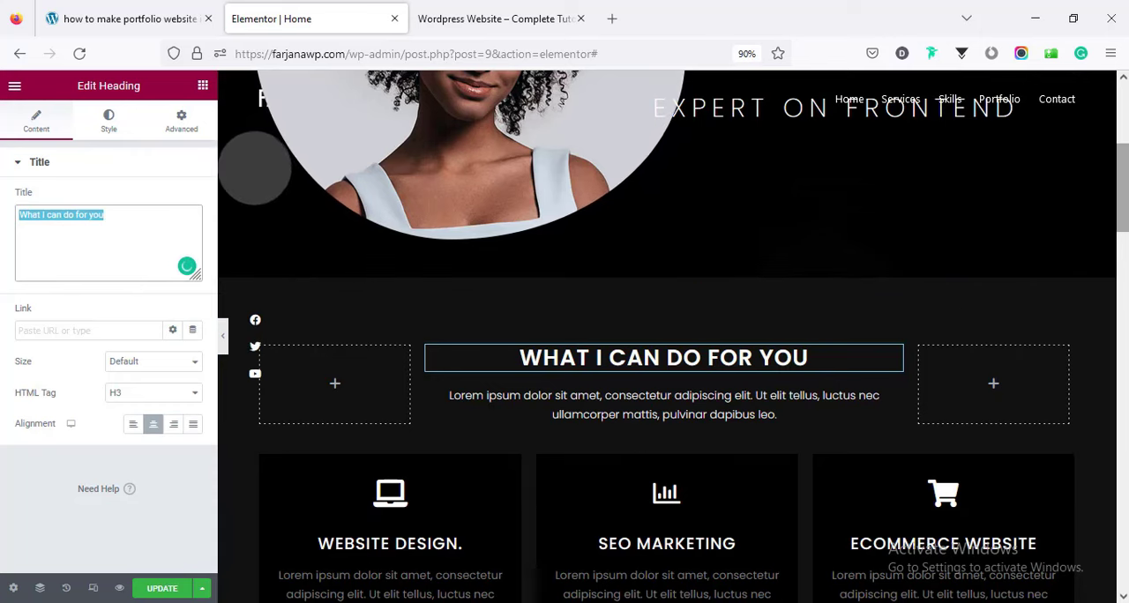
# Check the Website Design icon box's icon library and description text, and open the skills section's heading for editing.
pyautogui.scroll(-3, 1074, 249)
pyautogui.click(379, 340)
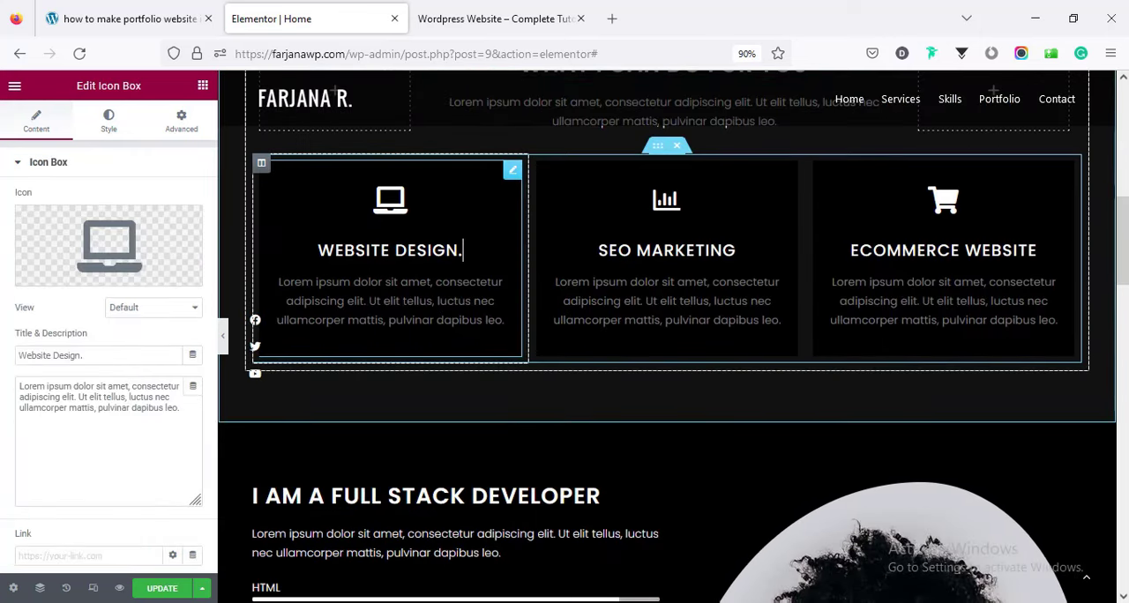
pyautogui.click(119, 249)
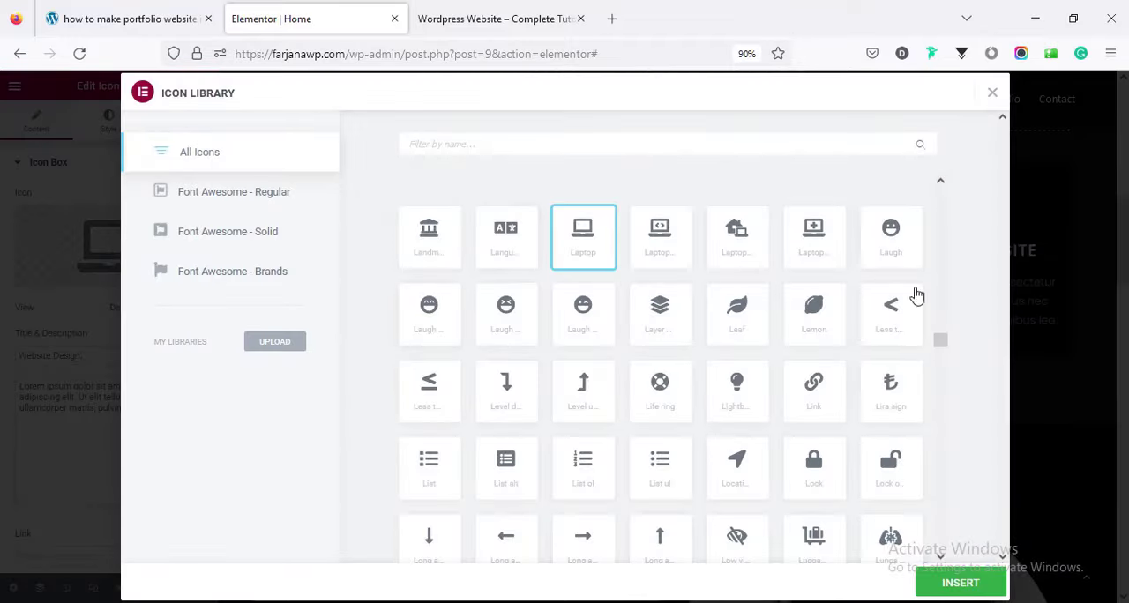
pyautogui.moveTo(942, 346); pyautogui.dragTo(896, 334)
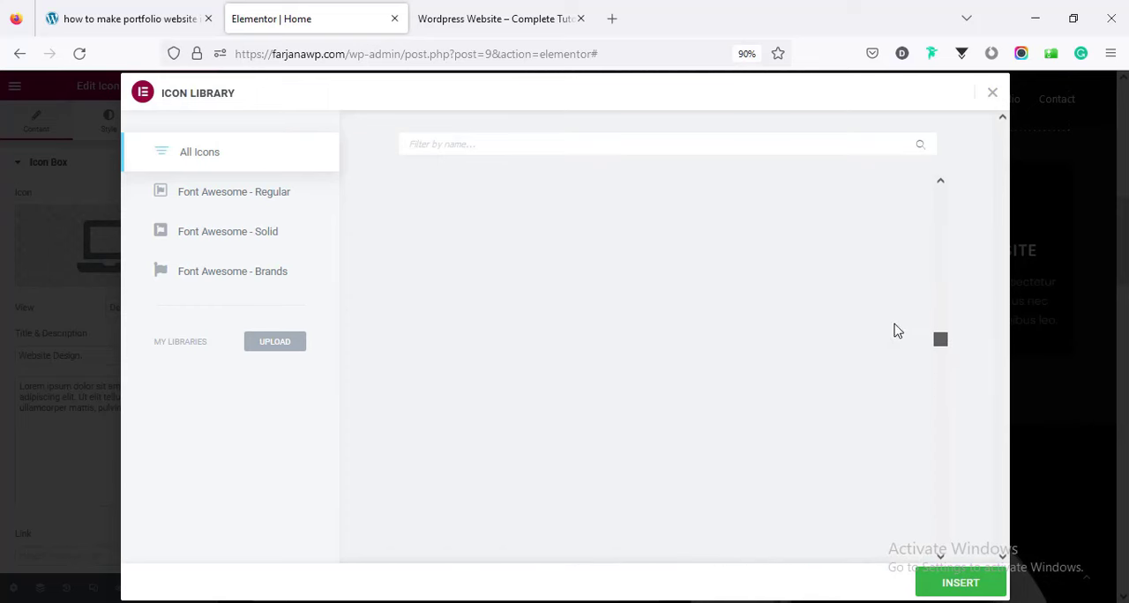
pyautogui.click(993, 92)
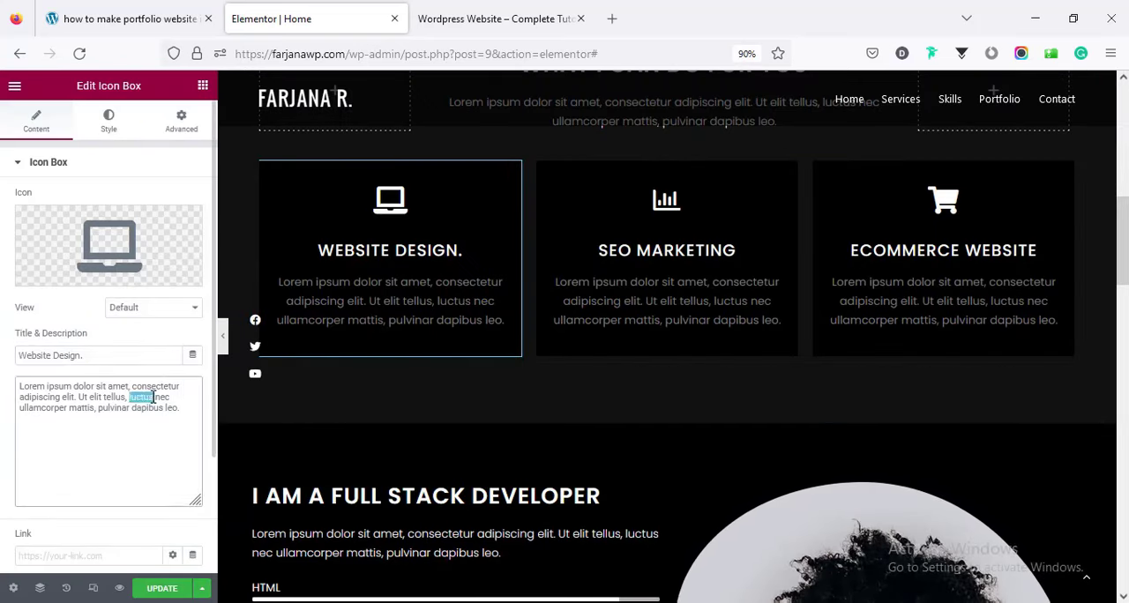
pyautogui.hotkey('ctrl', 'a')
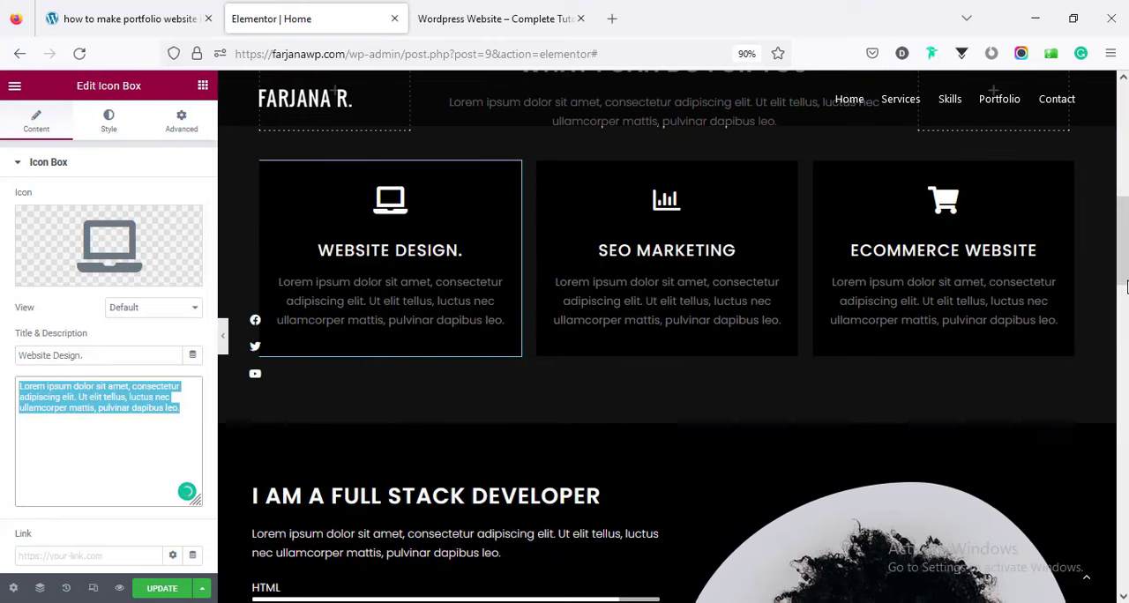
pyautogui.scroll(-3, 617, 353)
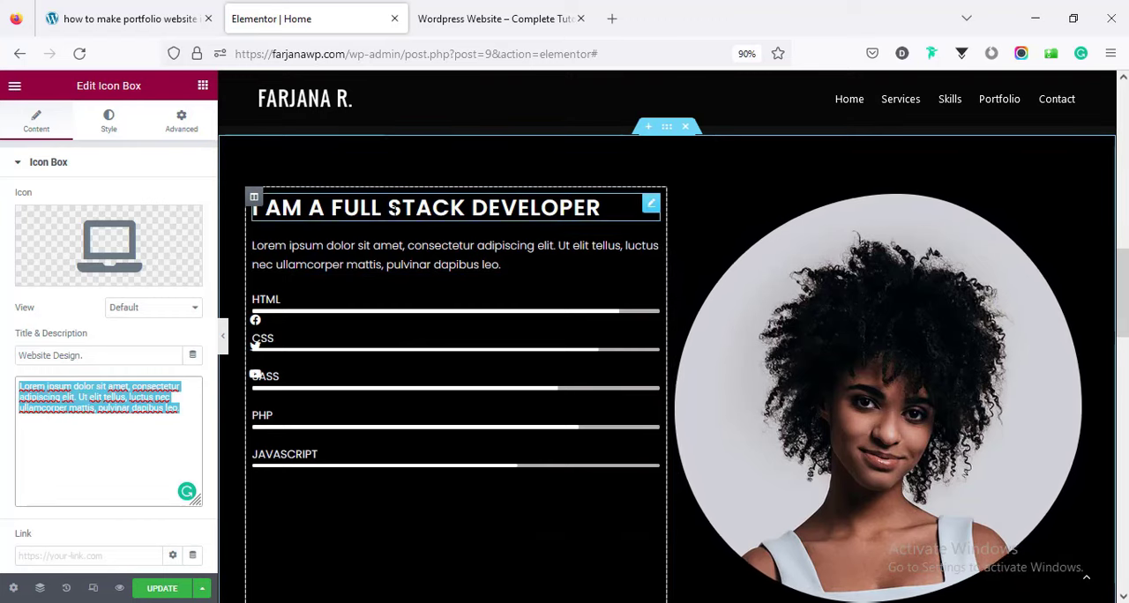
pyautogui.click(602, 208)
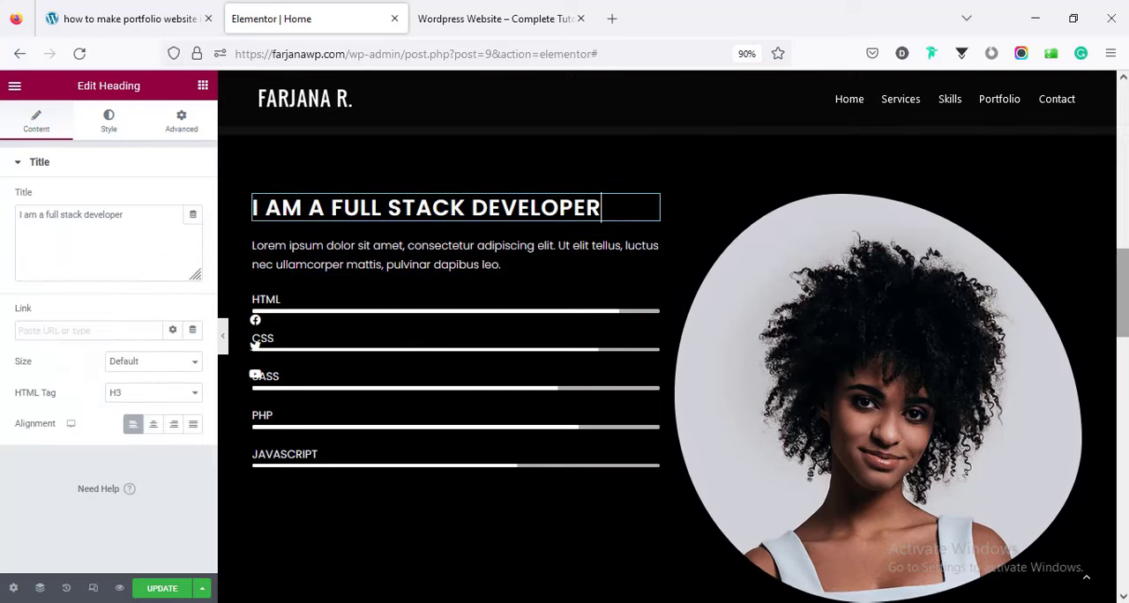
# Try 3 items to show in the portfolio's filterable gallery, and set the number back to 6.
pyautogui.scroll(-6, 882, 352)
pyautogui.scroll(-1, 666, 353)
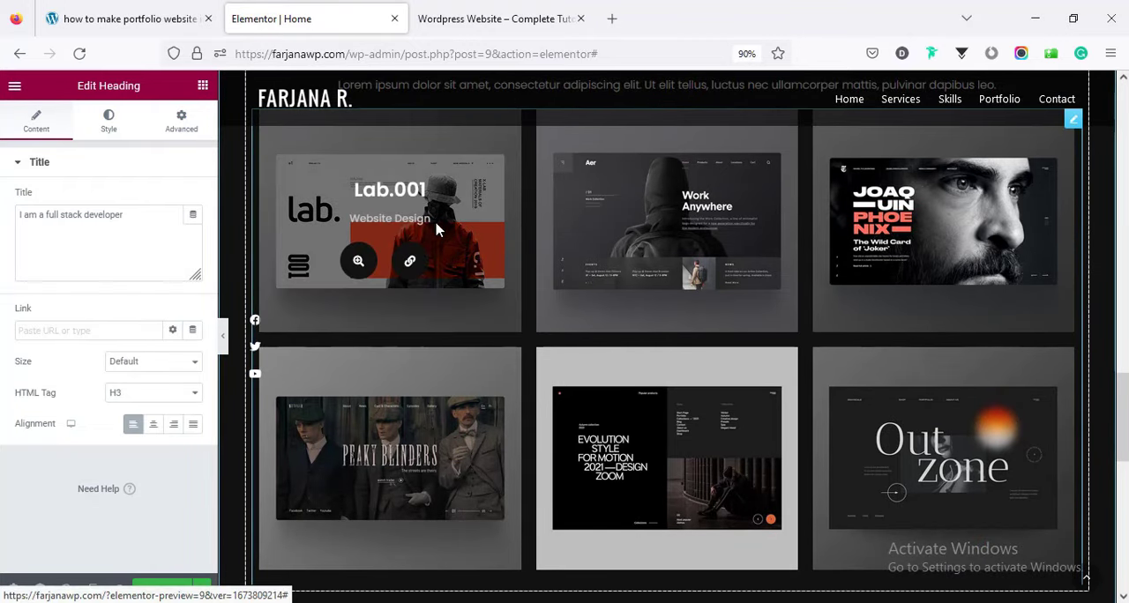
pyautogui.click(484, 246)
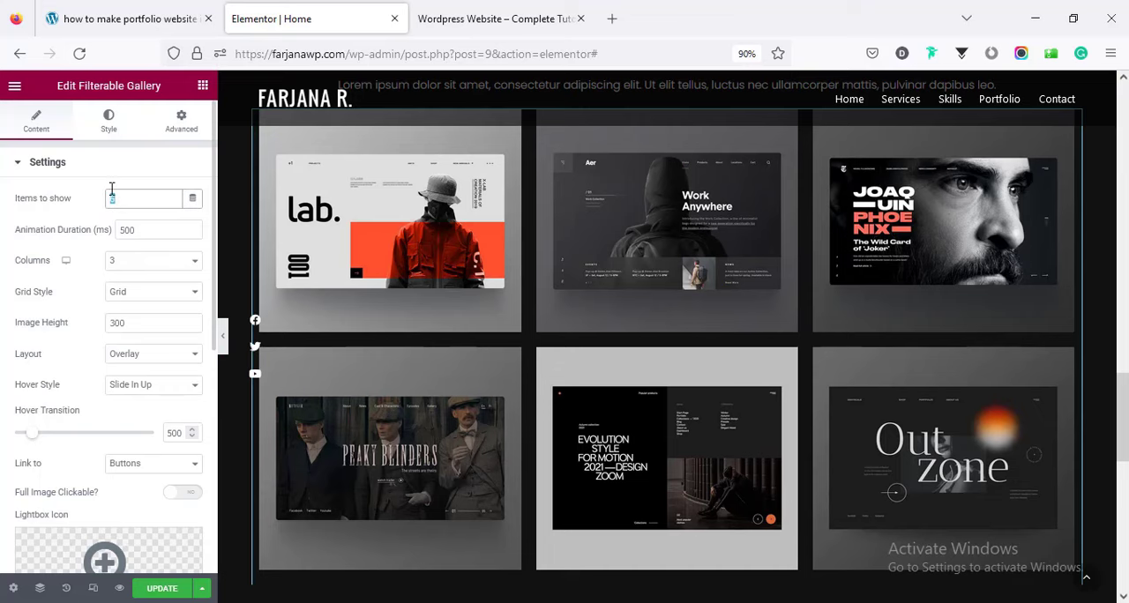
pyautogui.write('3')
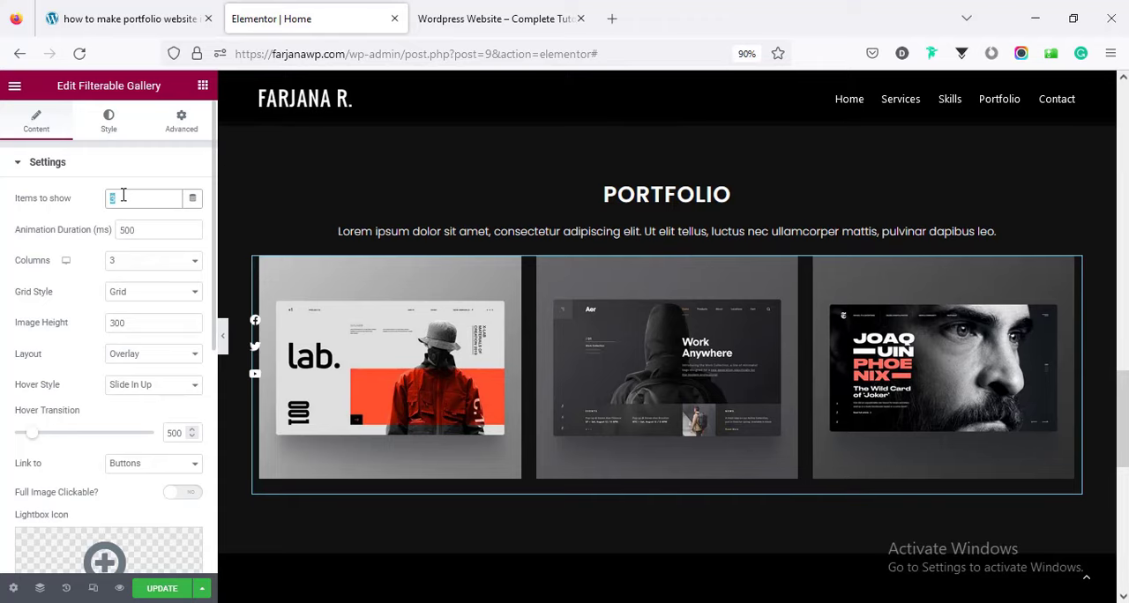
pyautogui.write('6')
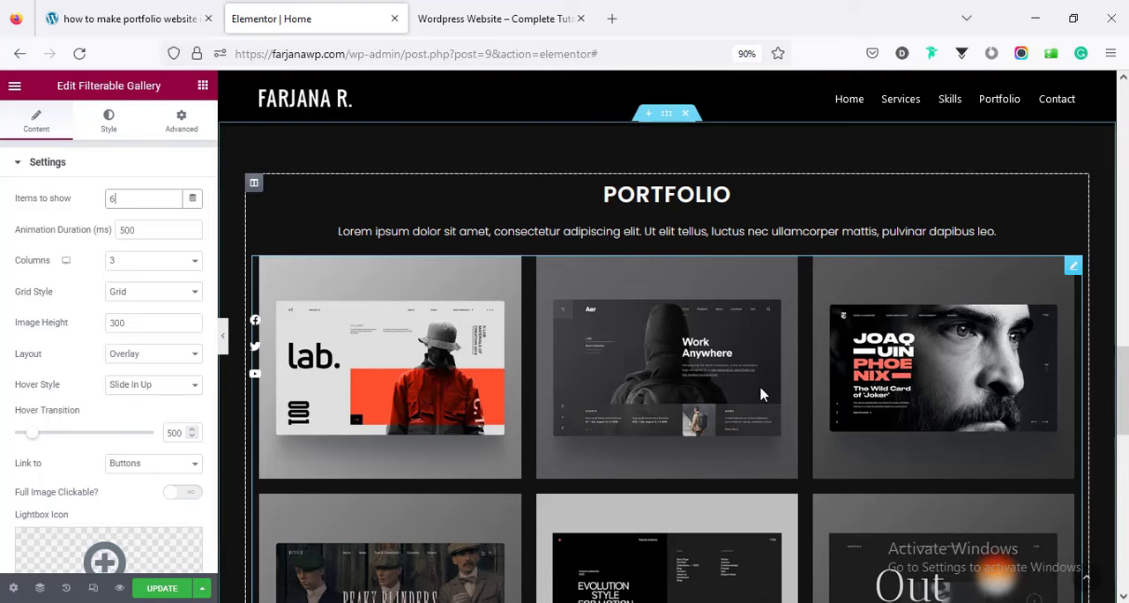
# Examine the filterable gallery's column choices, grid style and remaining display settings.
pyautogui.click(146, 262)
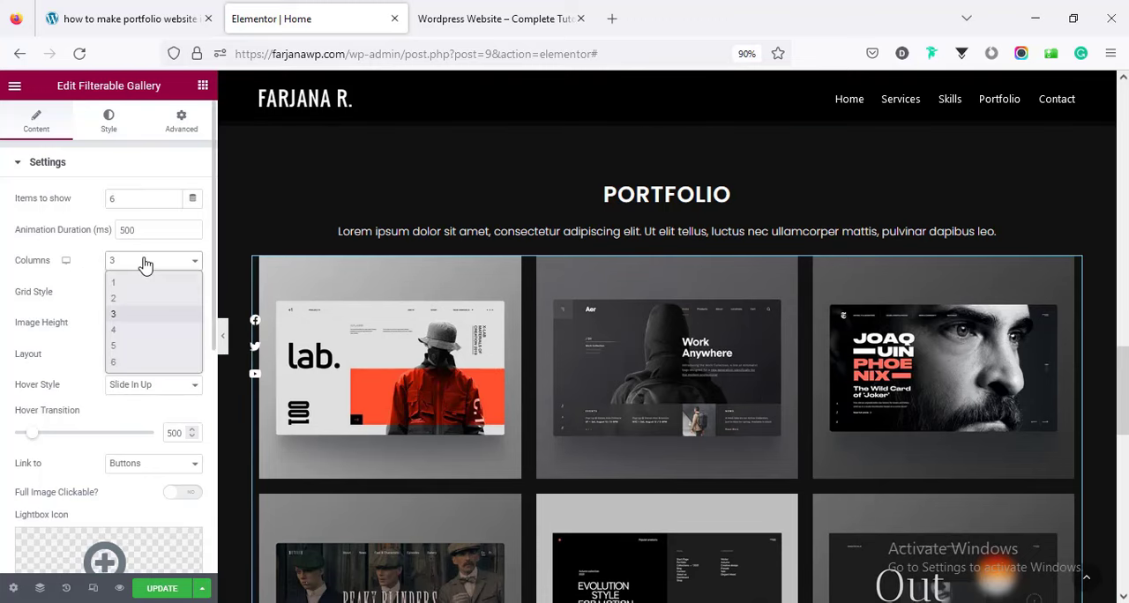
pyautogui.click(75, 296)
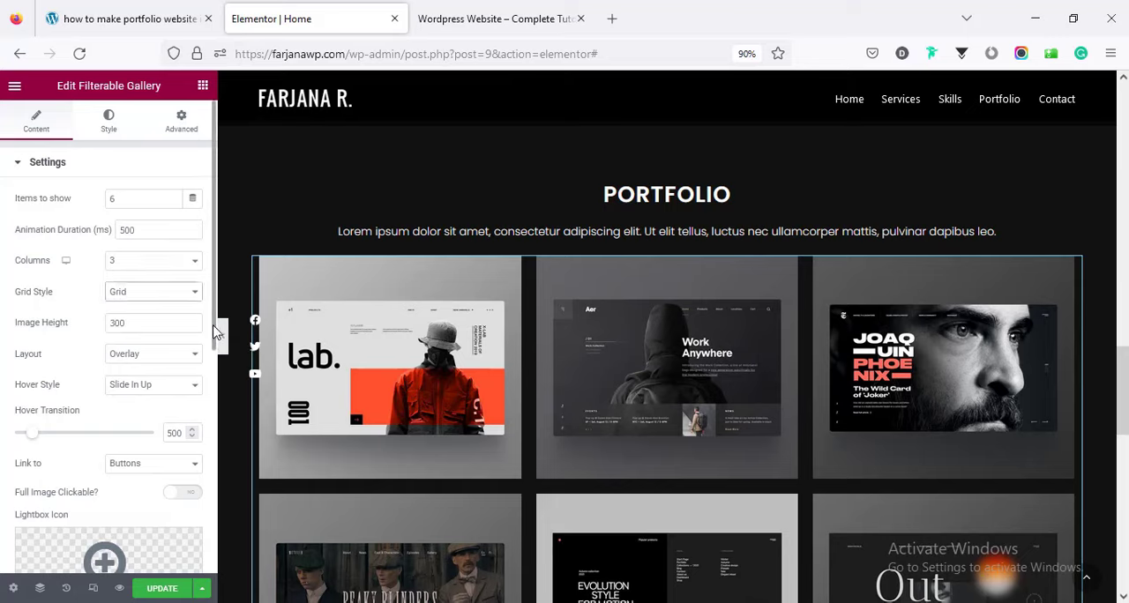
pyautogui.moveTo(215, 343); pyautogui.dragTo(209, 572)
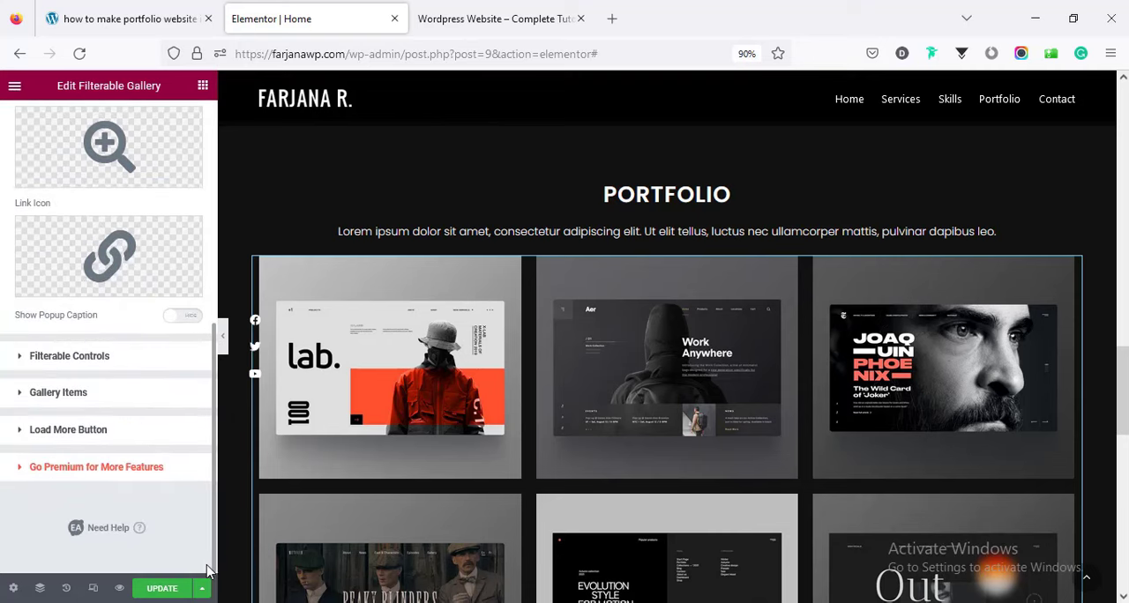
# Open the Lab.001 gallery item and check its control name, item name, content text and image.
pyautogui.click(58, 394)
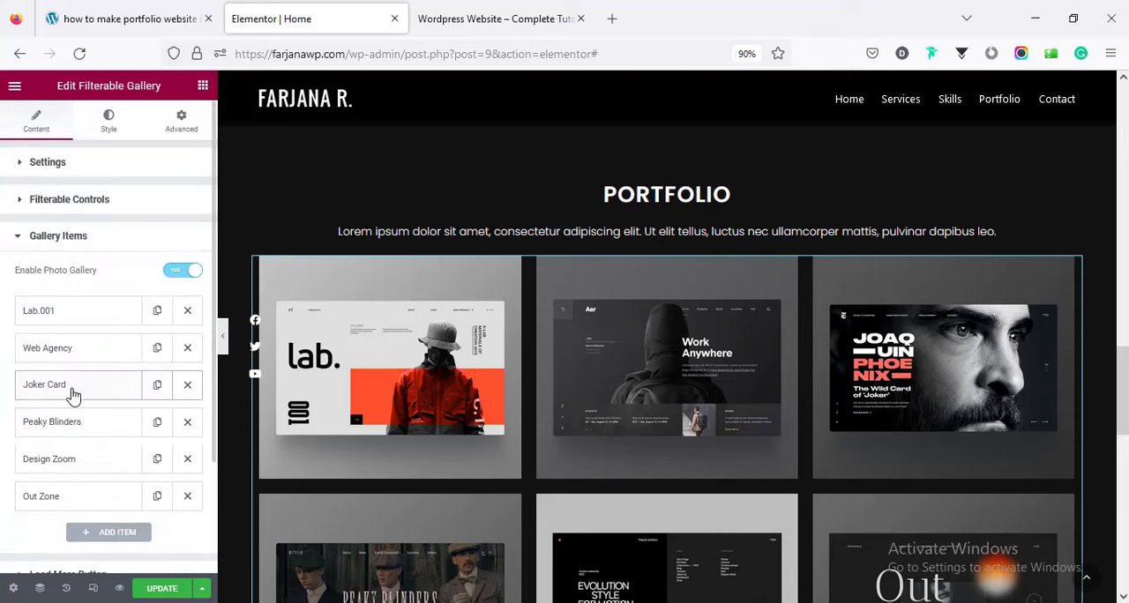
pyautogui.click(49, 313)
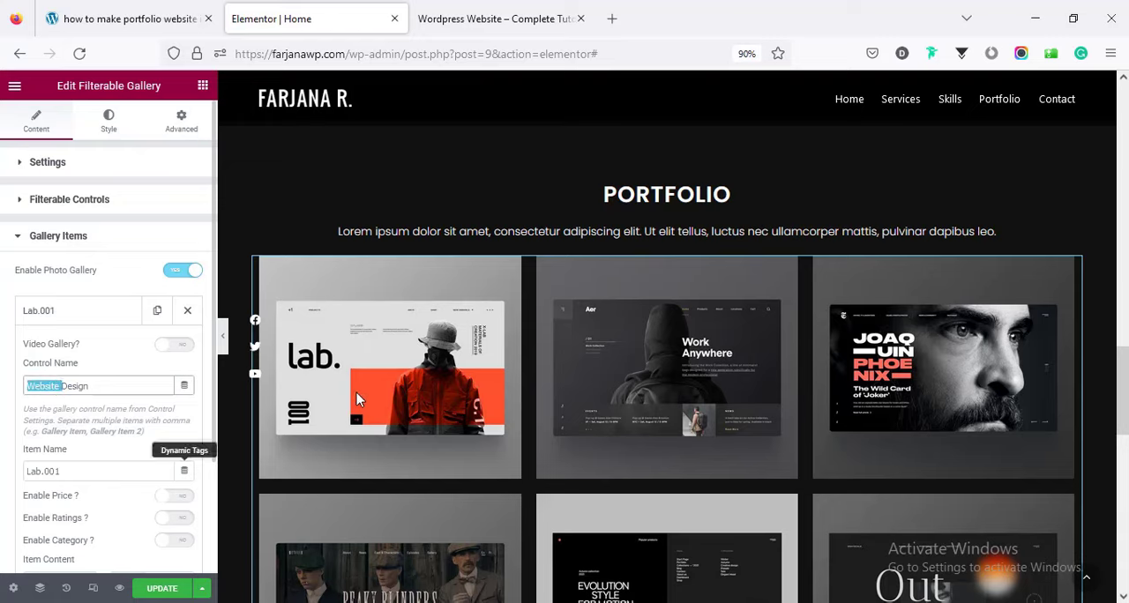
pyautogui.moveTo(357, 397)
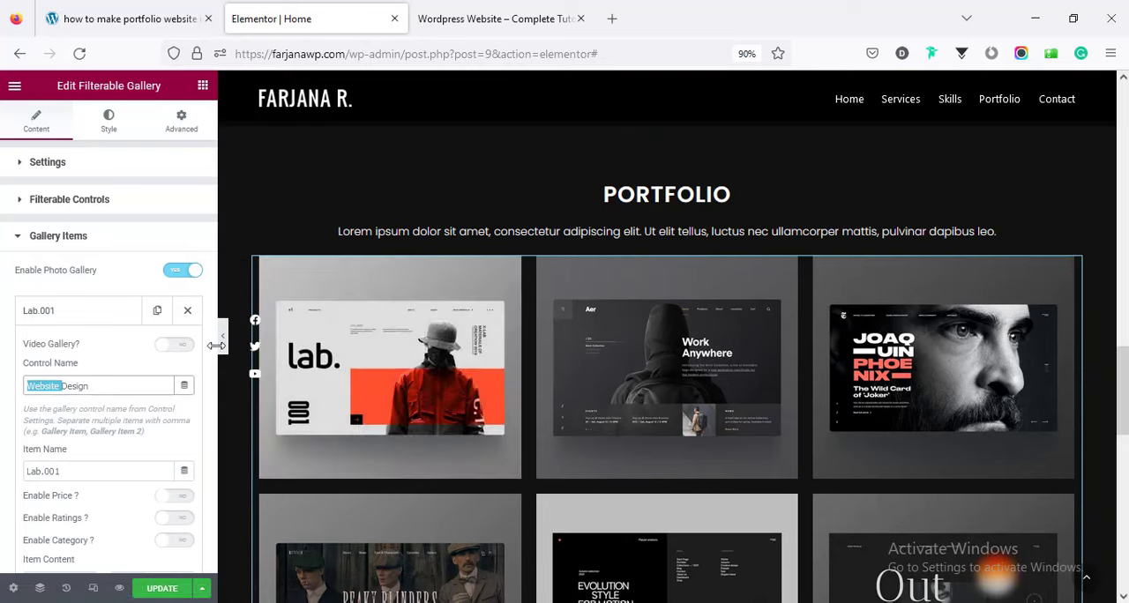
pyautogui.scroll(-5, 217, 357)
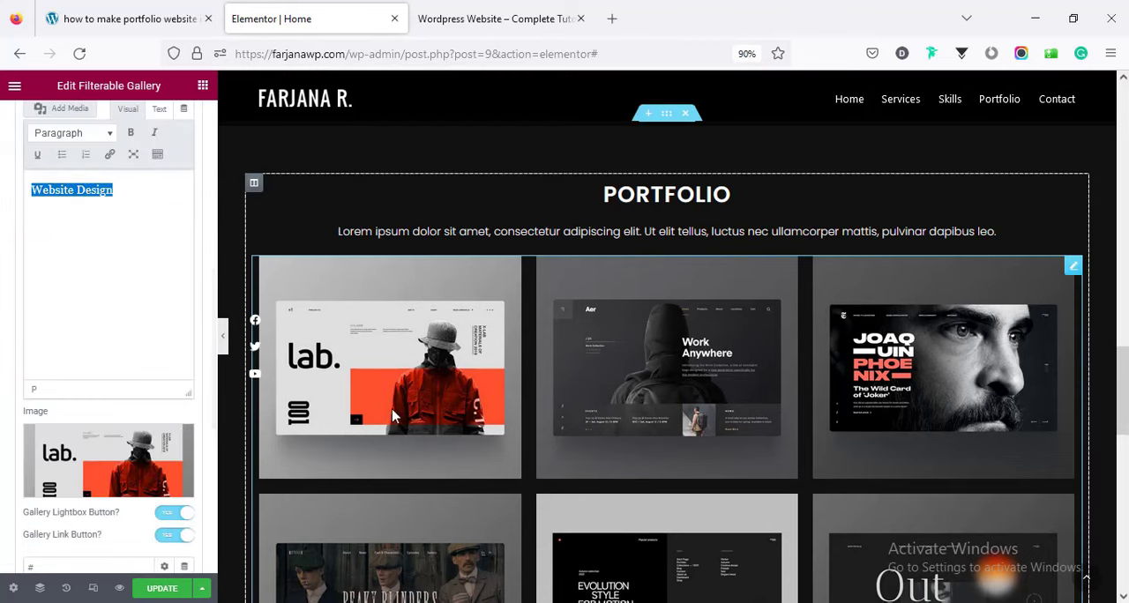
# Insert 1-1.jpg from the media library as the Lab.001 gallery item's image.
pyautogui.moveTo(389, 366)
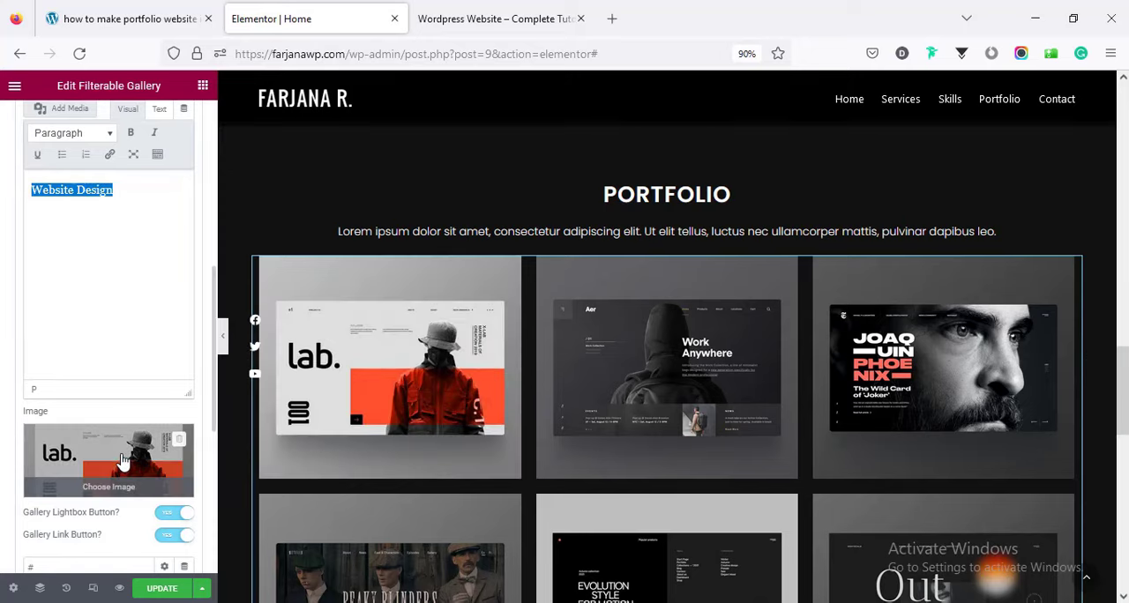
pyautogui.click(123, 460)
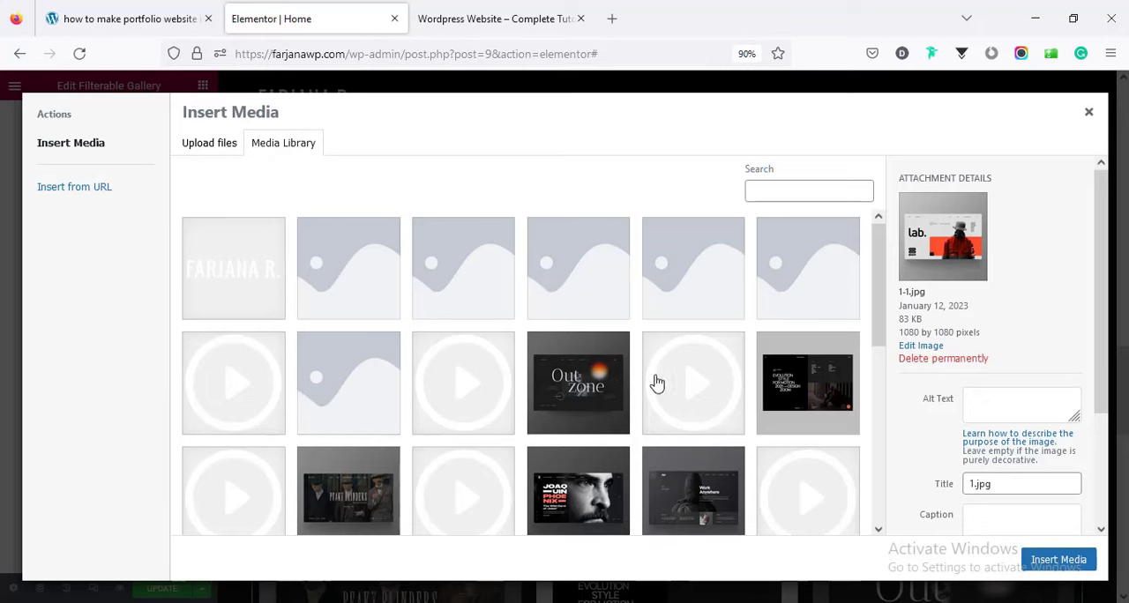
pyautogui.click(1028, 559)
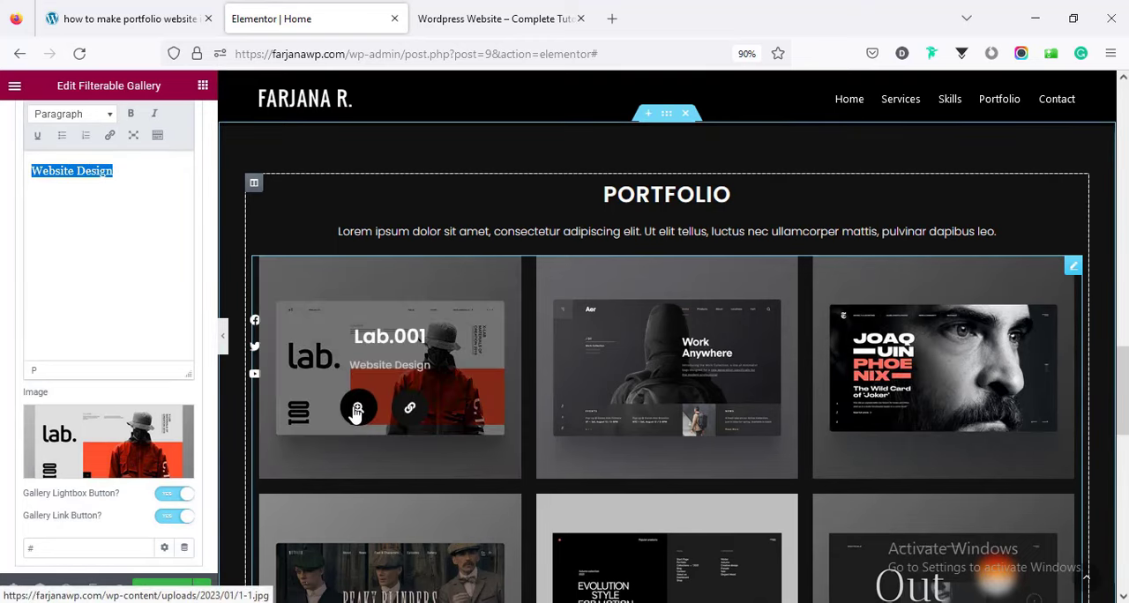
# View the Lab.001 image in the lightbox, browse through the following portfolio images, and close the lightbox.
pyautogui.click(357, 410)
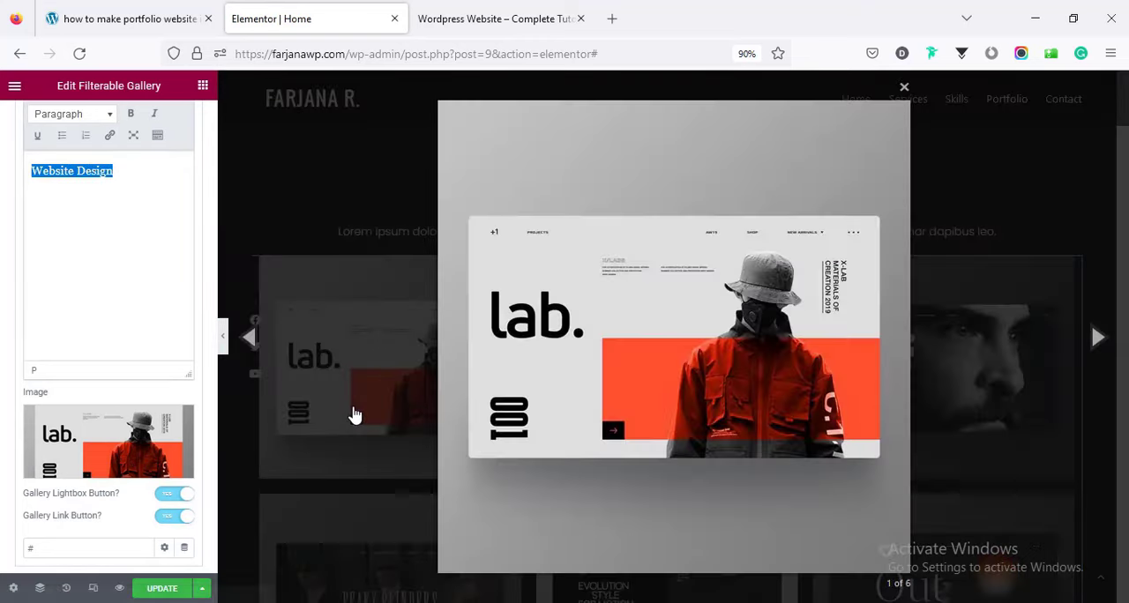
pyautogui.click(1096, 341)
pyautogui.click(1096, 342)
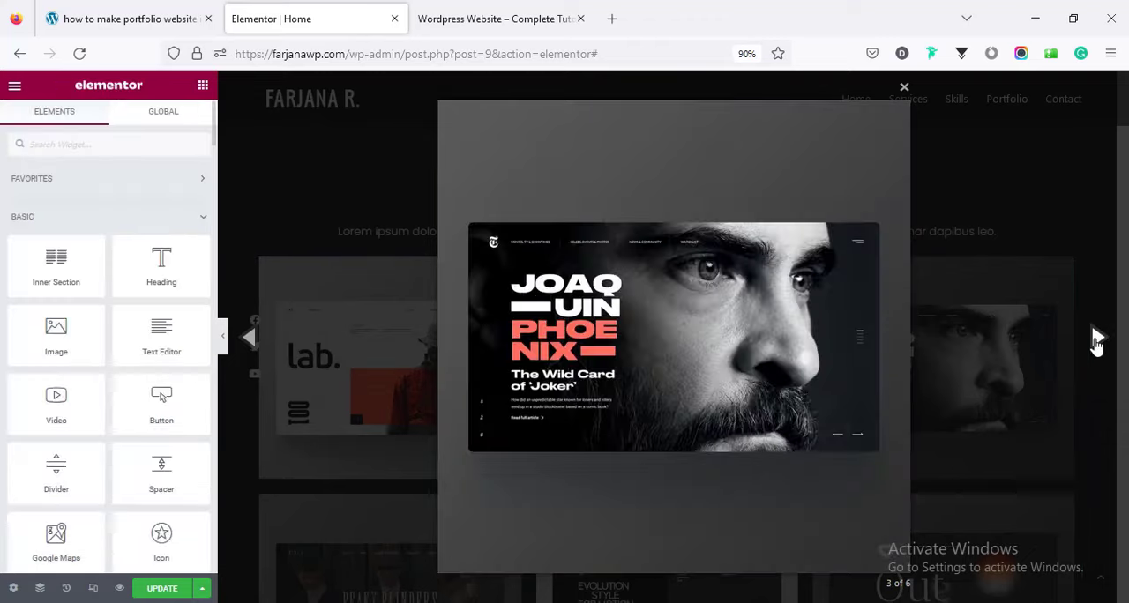
pyautogui.click(1096, 342)
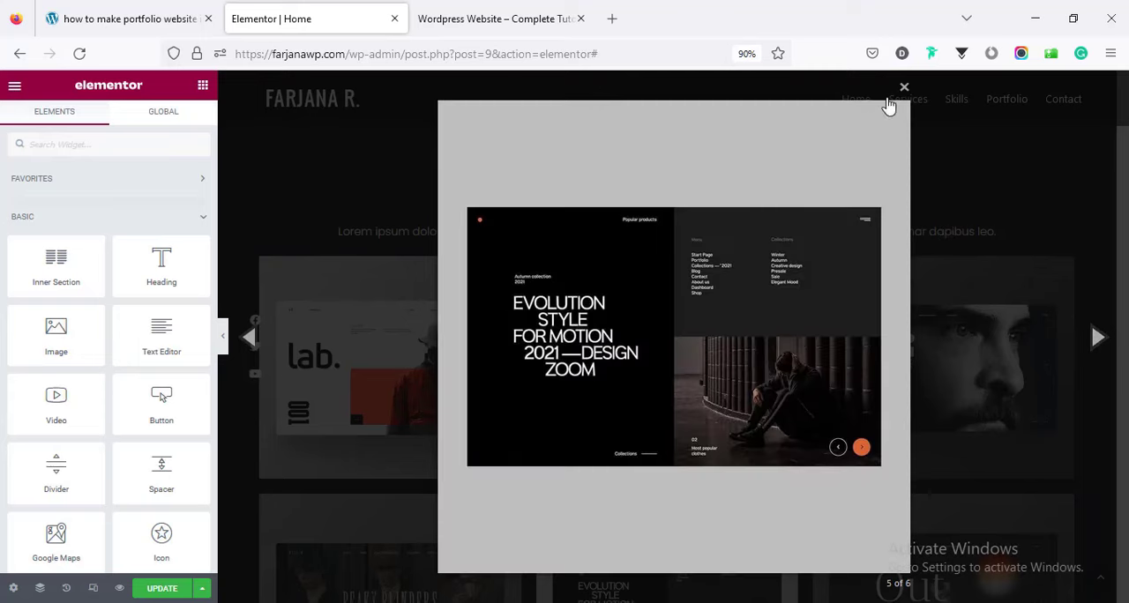
pyautogui.click(904, 91)
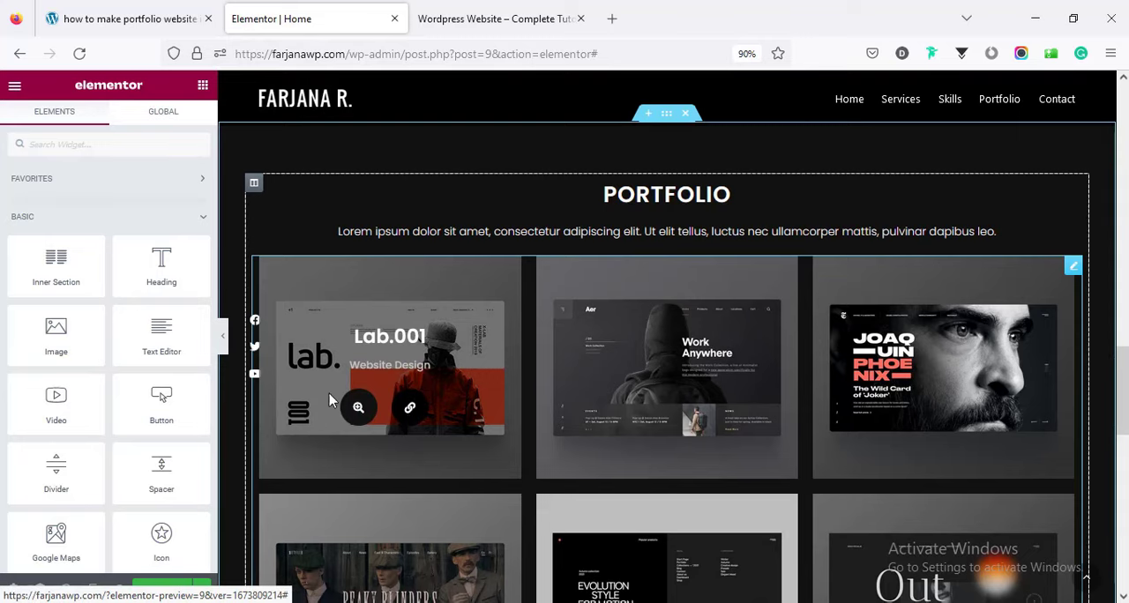
# Reopen the filterable gallery's Lab.001 item and check its lightbox, link button and link URL settings.
pyautogui.click(399, 401)
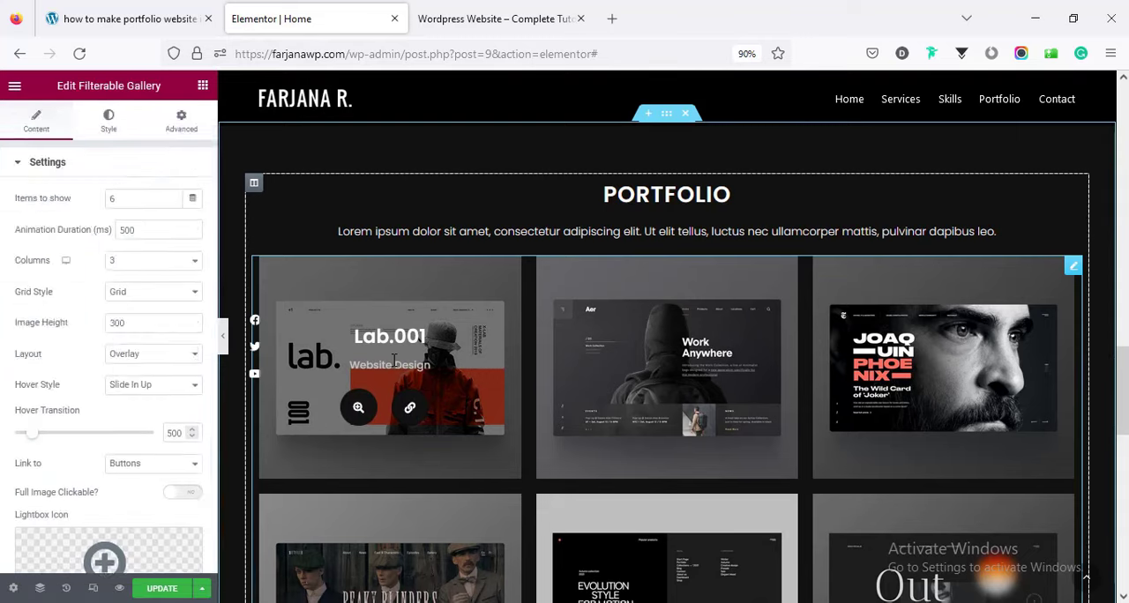
pyautogui.scroll(-5, 211, 564)
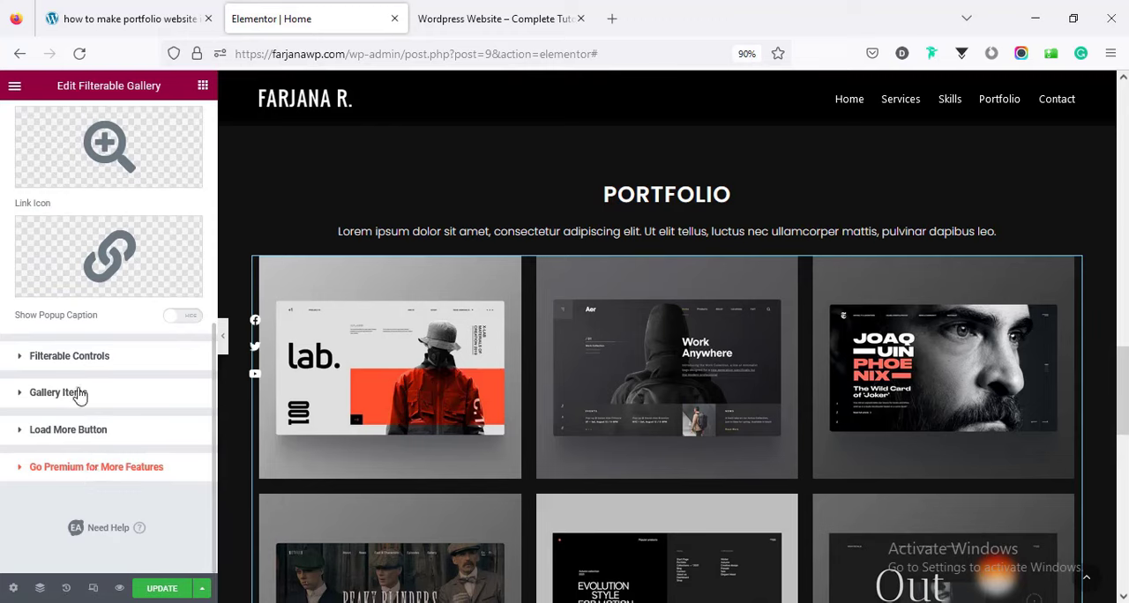
pyautogui.click(185, 389)
pyautogui.click(89, 316)
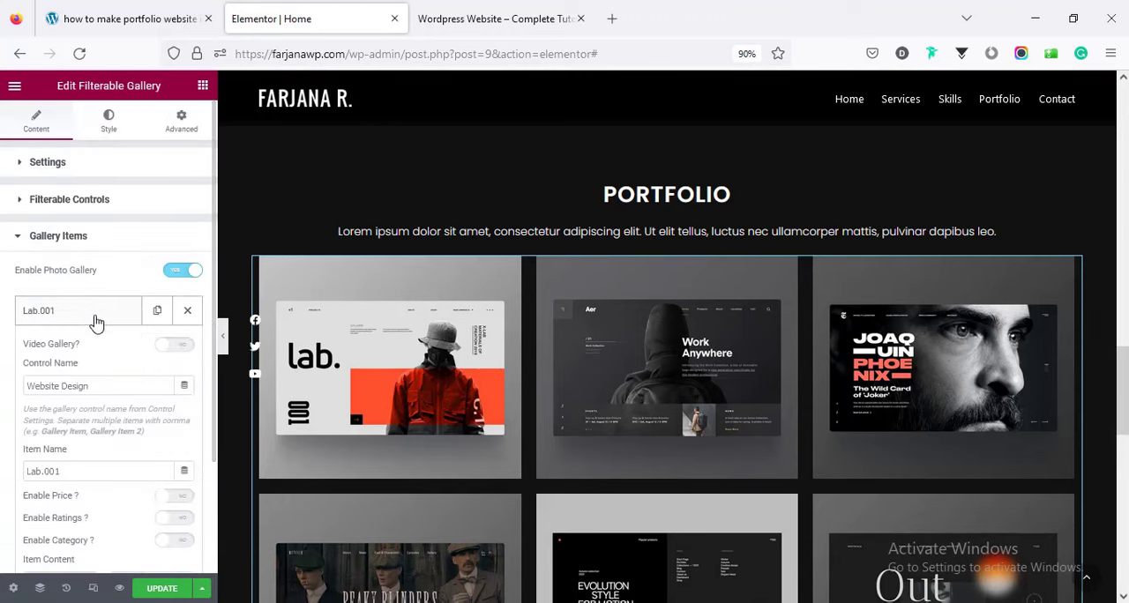
pyautogui.scroll(-5, 215, 375)
pyautogui.scroll(-3, 215, 375)
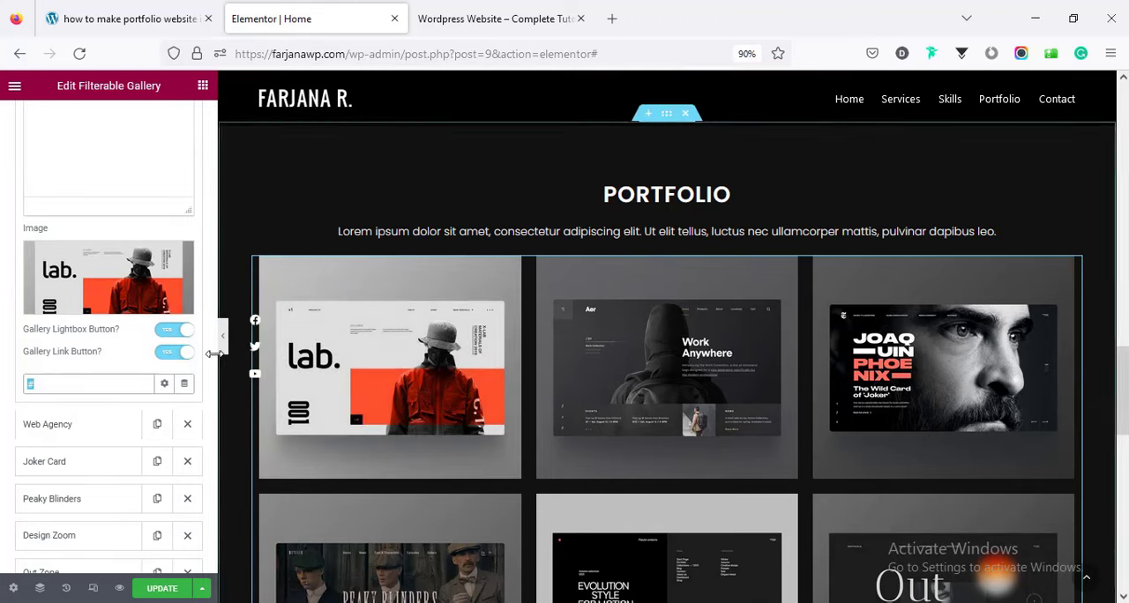
pyautogui.moveTo(212, 353); pyautogui.dragTo(214, 119)
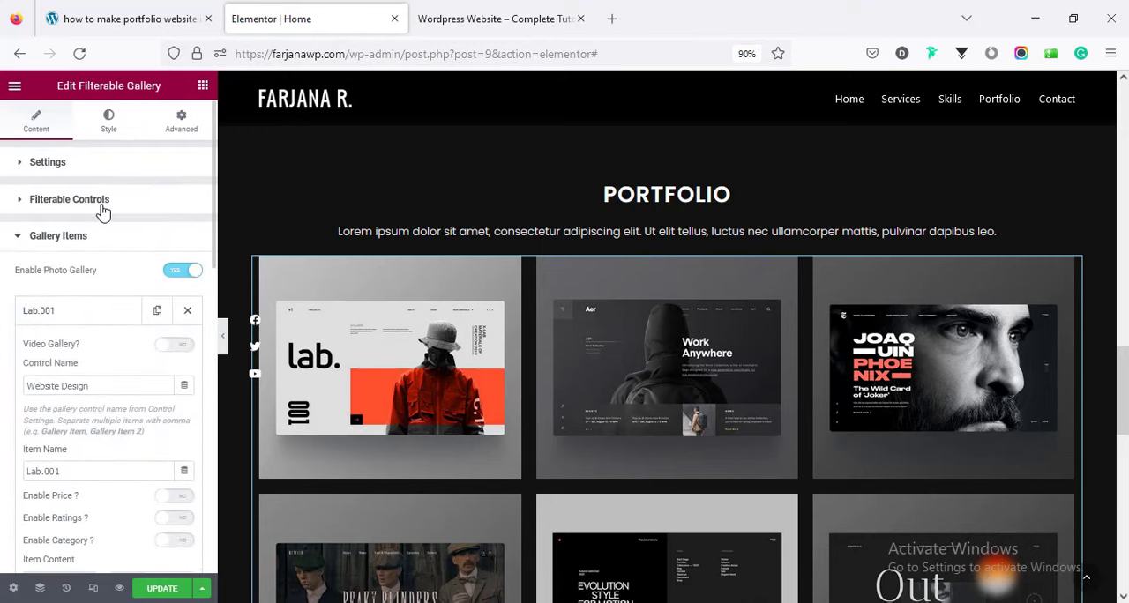
# Enable the filter for the portfolio's filterable gallery, reopen the Lab.001 item, and update the page.
pyautogui.click(103, 210)
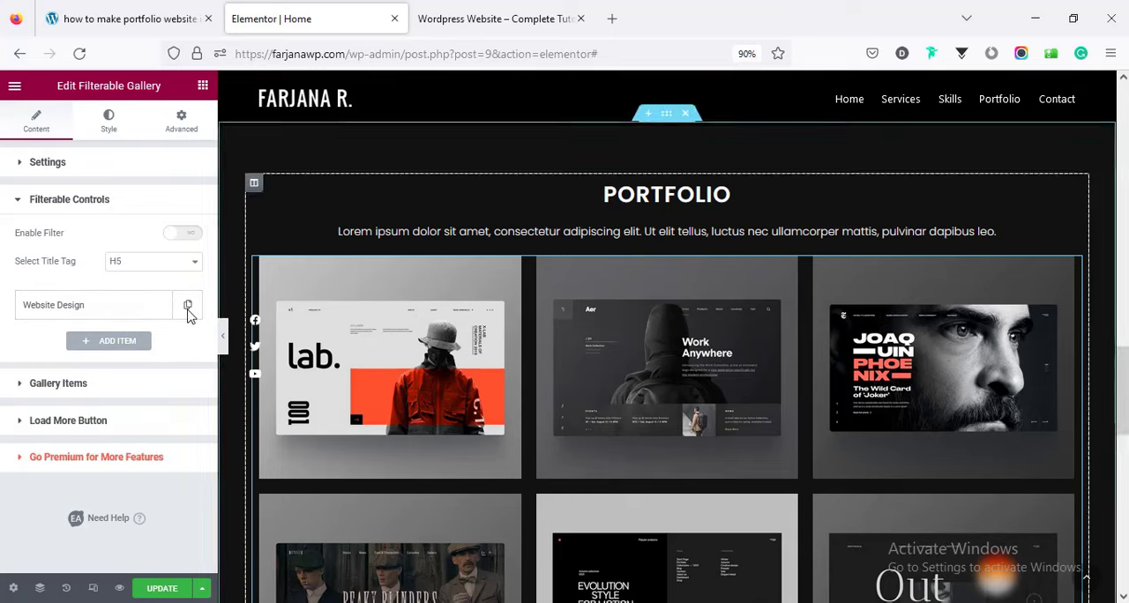
pyautogui.click(186, 235)
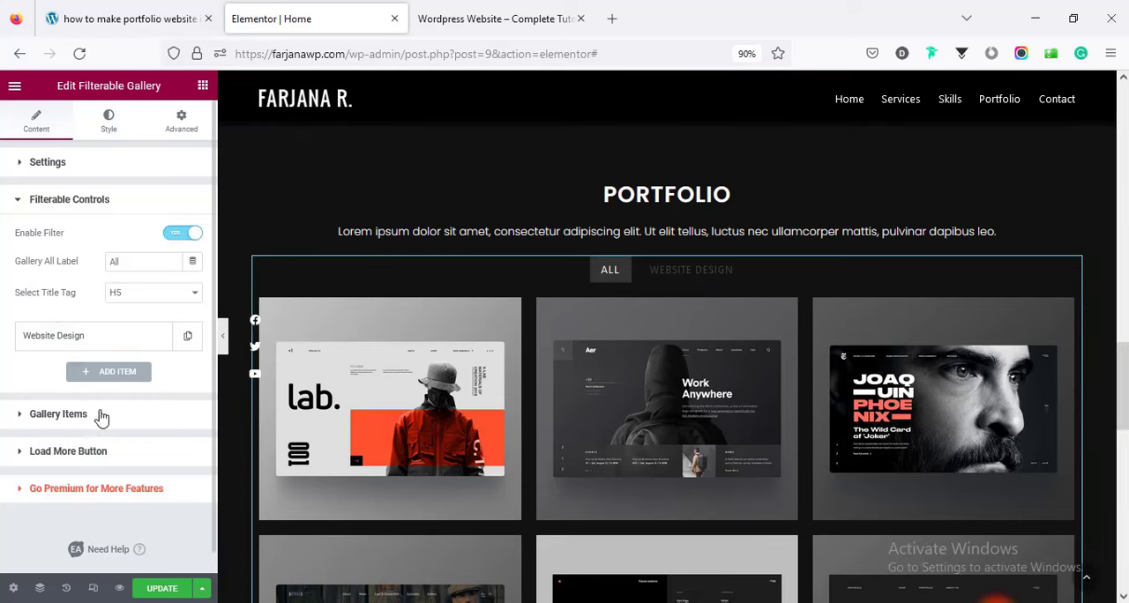
pyautogui.click(58, 414)
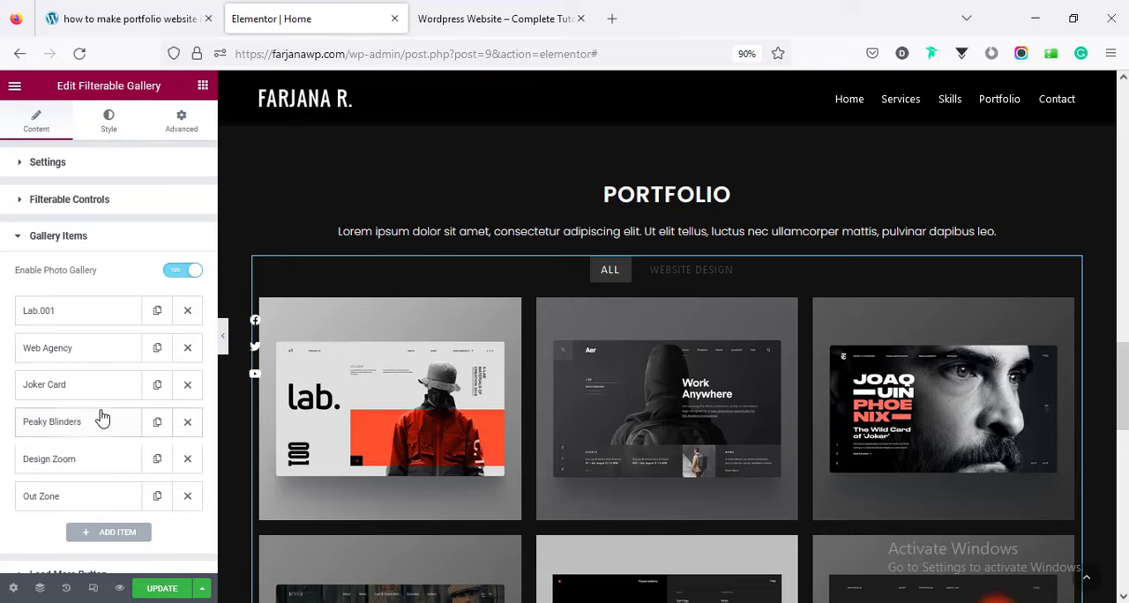
pyautogui.click(68, 317)
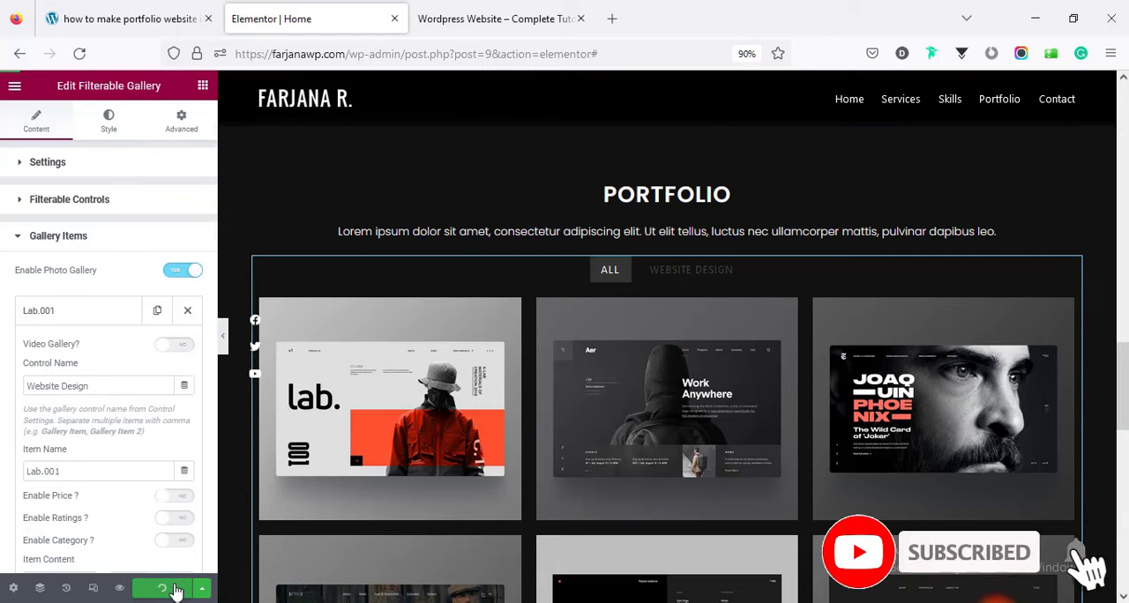
# Preview the page and filter its portfolio items by Website Design.
pyautogui.click(119, 588)
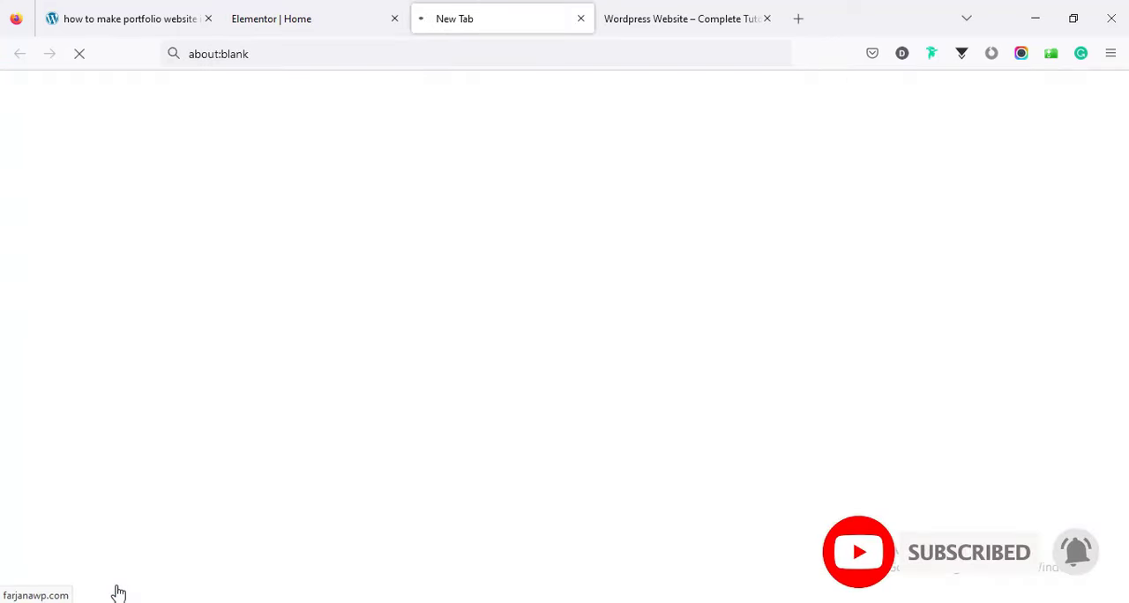
pyautogui.scroll(-10, 564, 353)
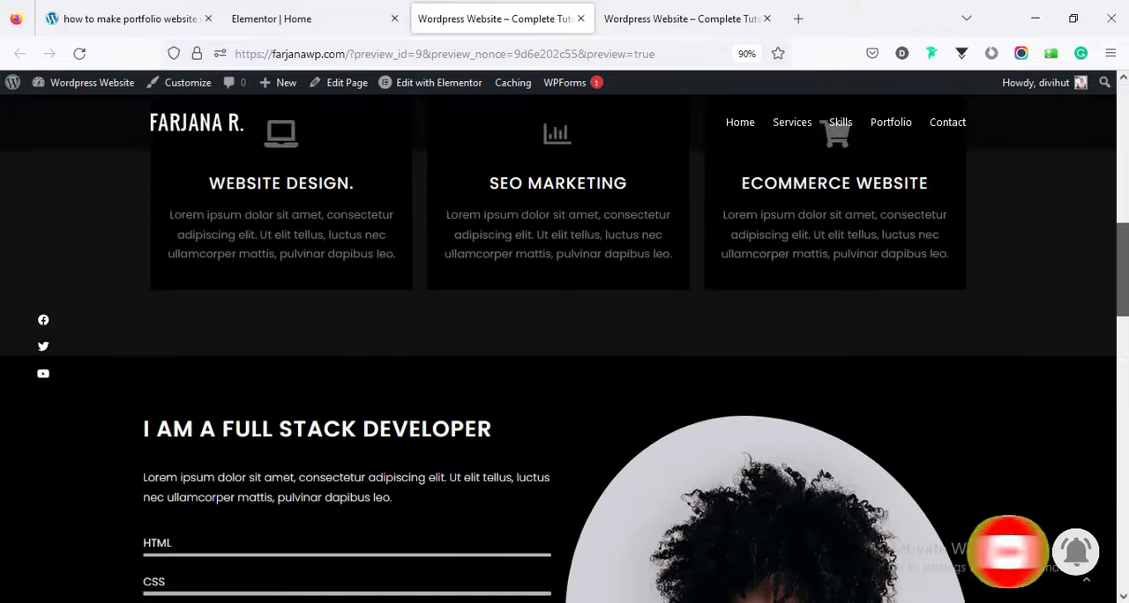
pyautogui.scroll(-5, 565, 353)
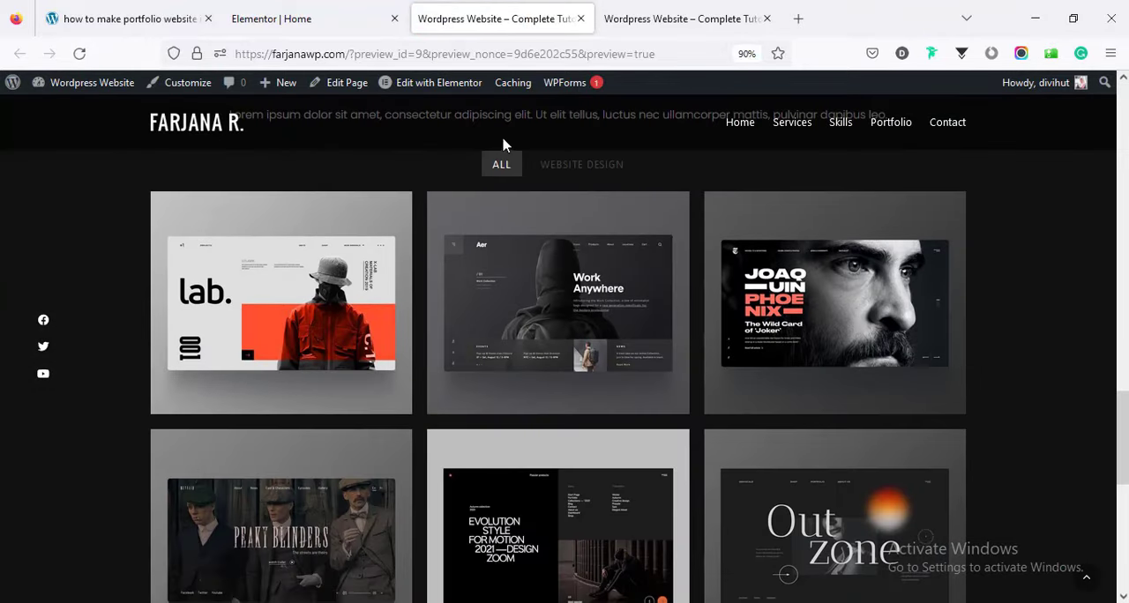
pyautogui.click(575, 166)
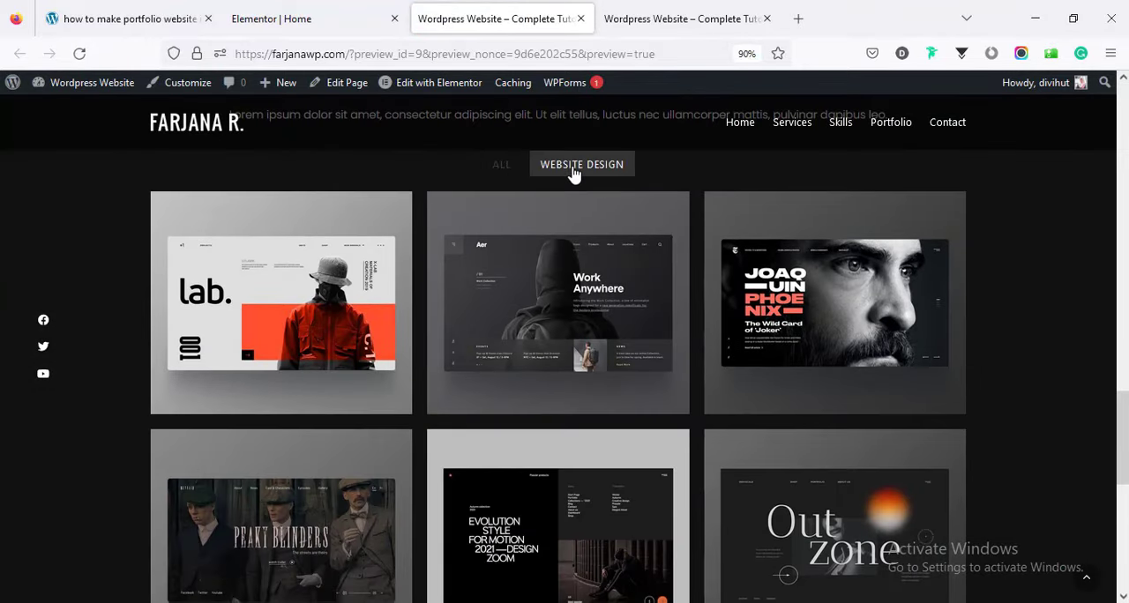
# Change both the Lab.001 item's control name and the filter control's list item to Website, and update the page.
pyautogui.click(292, 14)
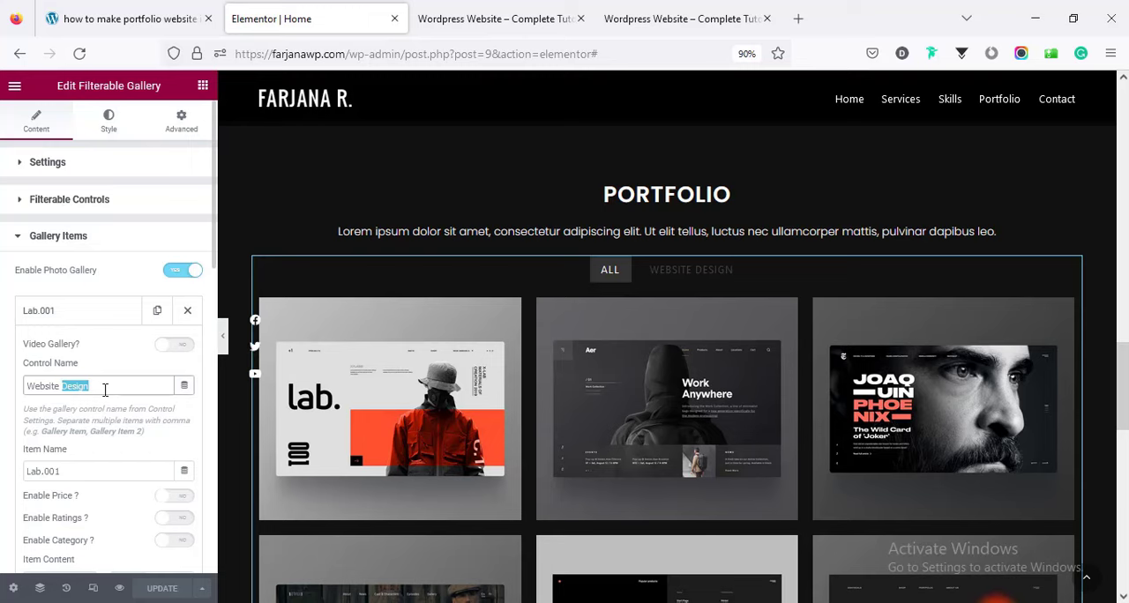
pyautogui.press('BackSpace')
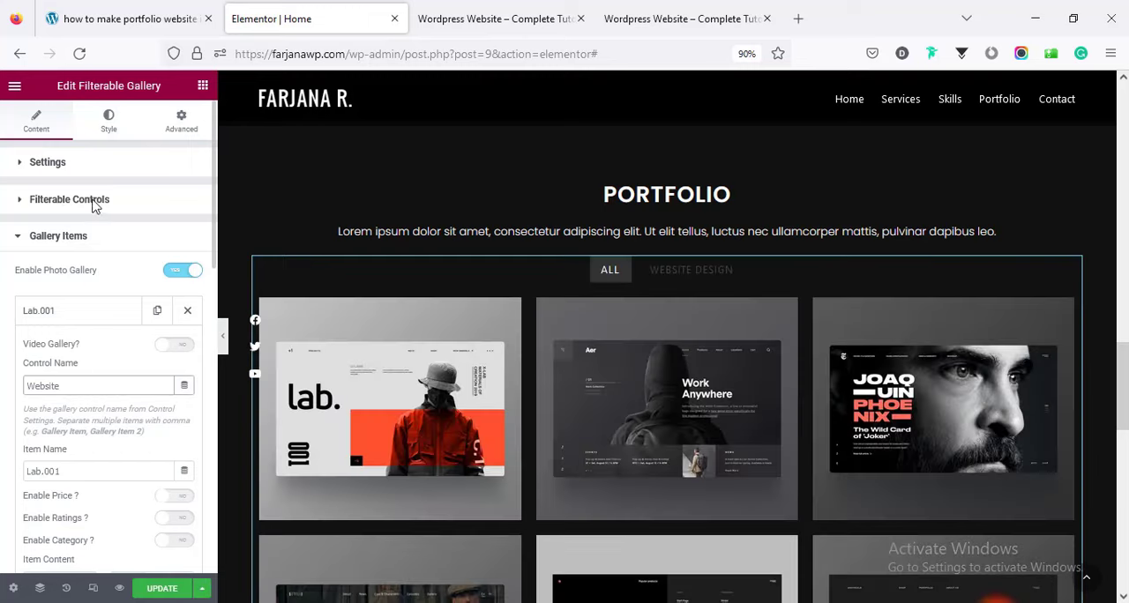
pyautogui.click(70, 199)
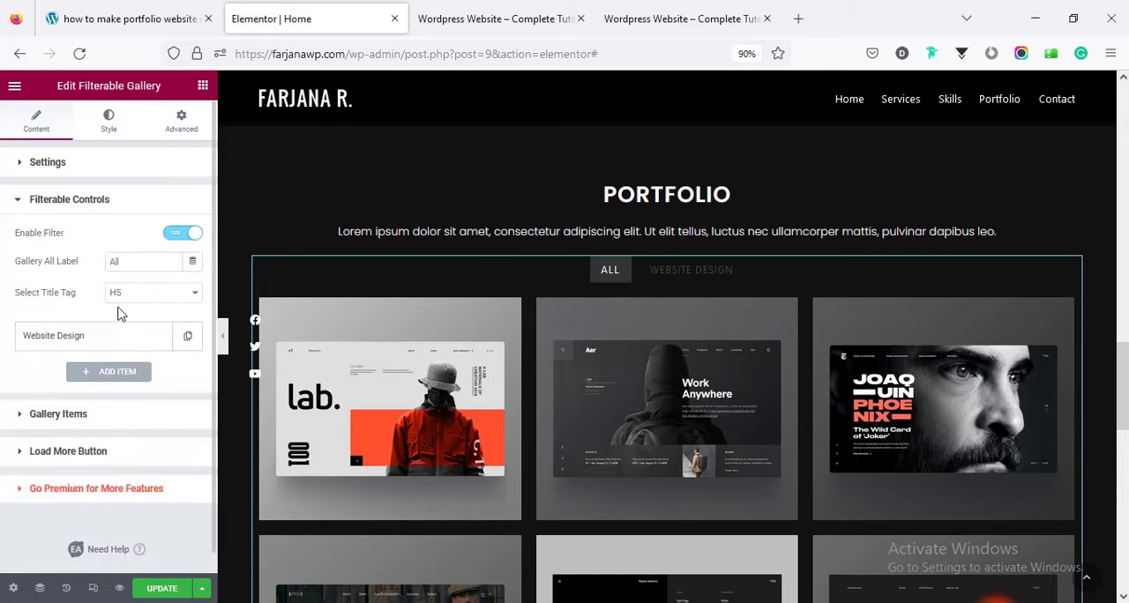
pyautogui.click(121, 342)
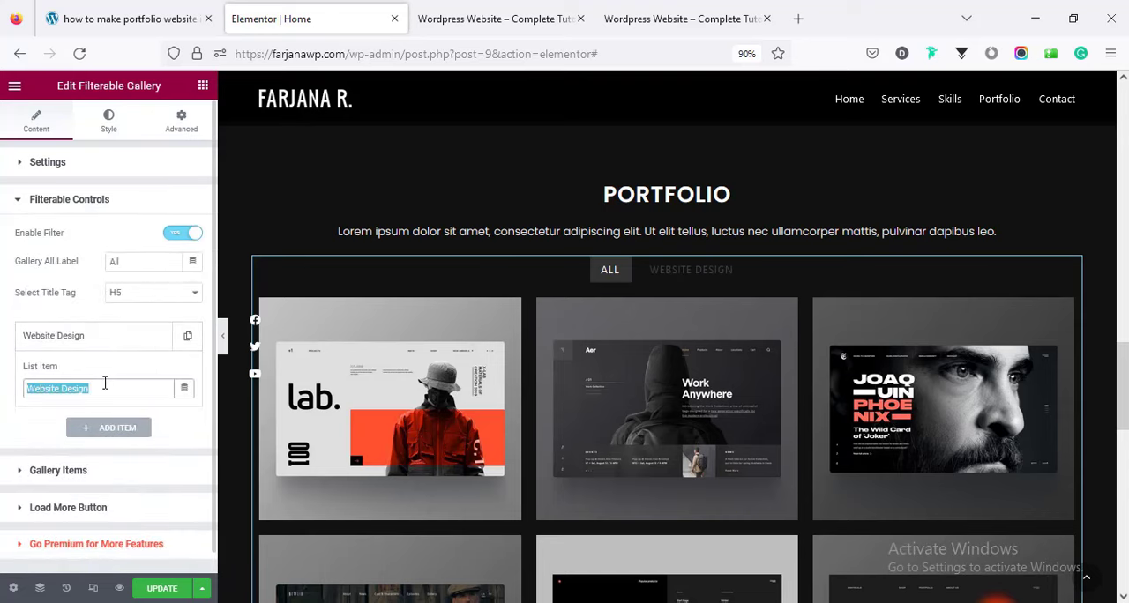
pyautogui.write('Website')
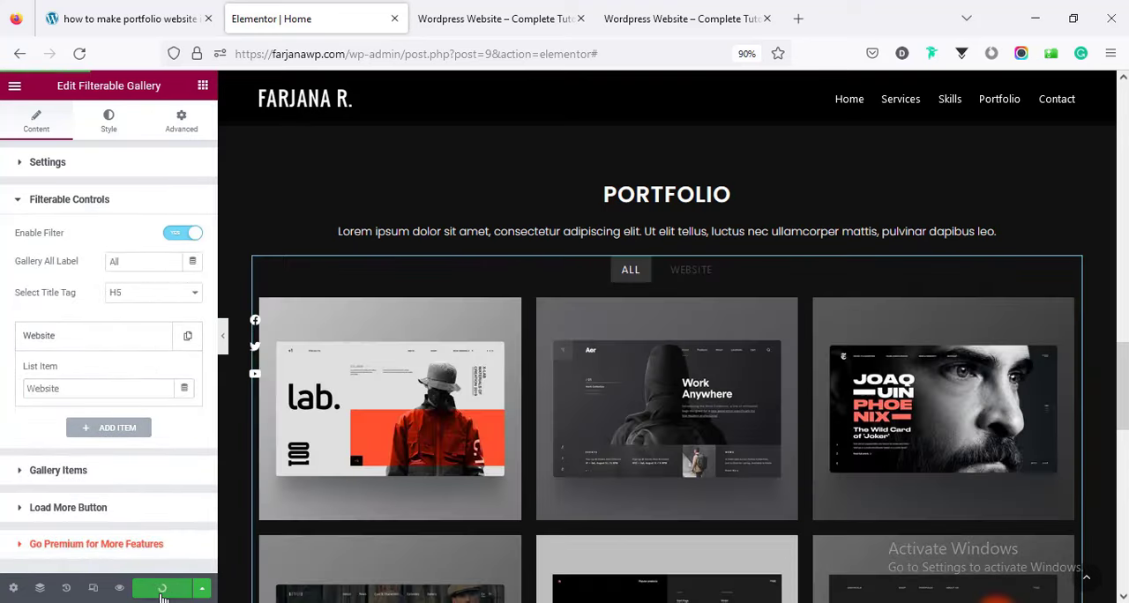
# Check the Website filter on the portfolio in the reloaded page preview.
pyautogui.click(443, 13)
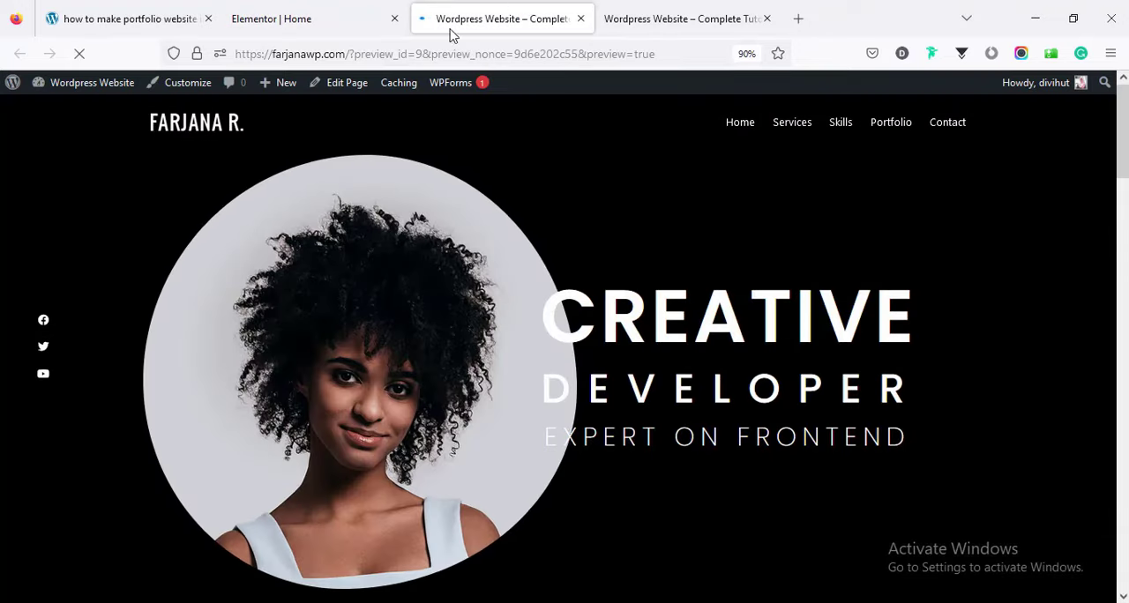
pyautogui.scroll(-8, 551, 300)
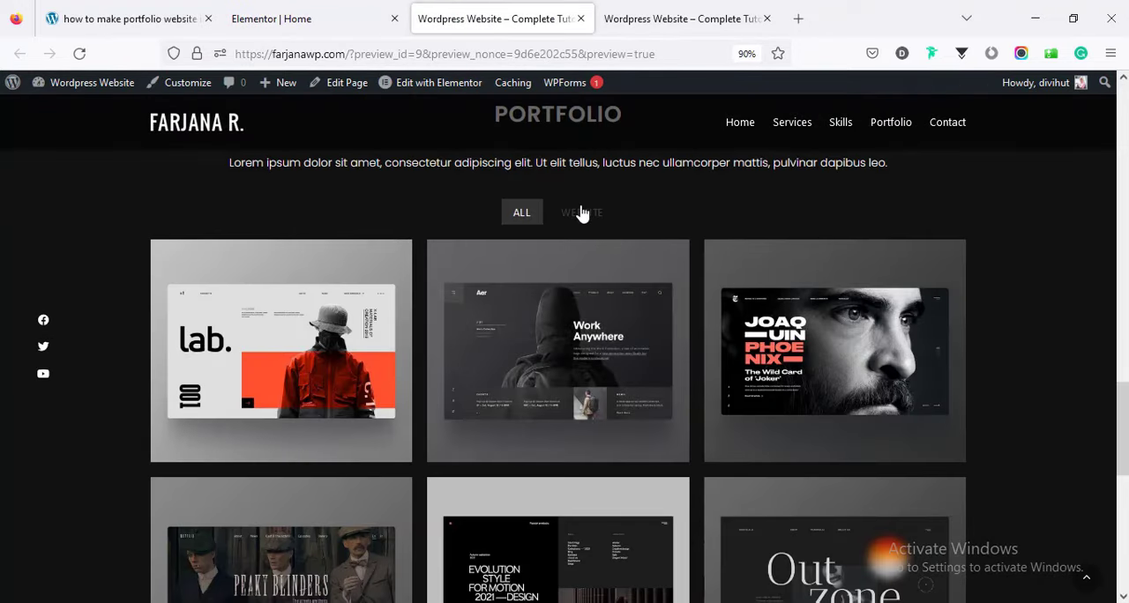
pyautogui.click(582, 214)
pyautogui.moveTo(338, 358)
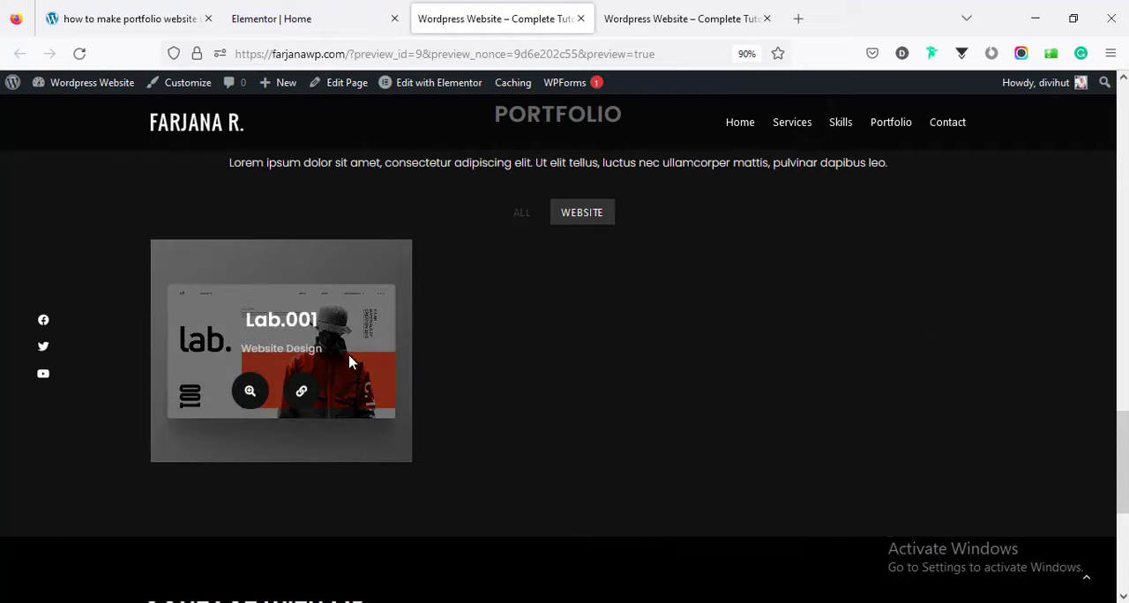
# Review the gallery items list and the filterable gallery's general style options, and look over the rest of the page.
pyautogui.click(324, 6)
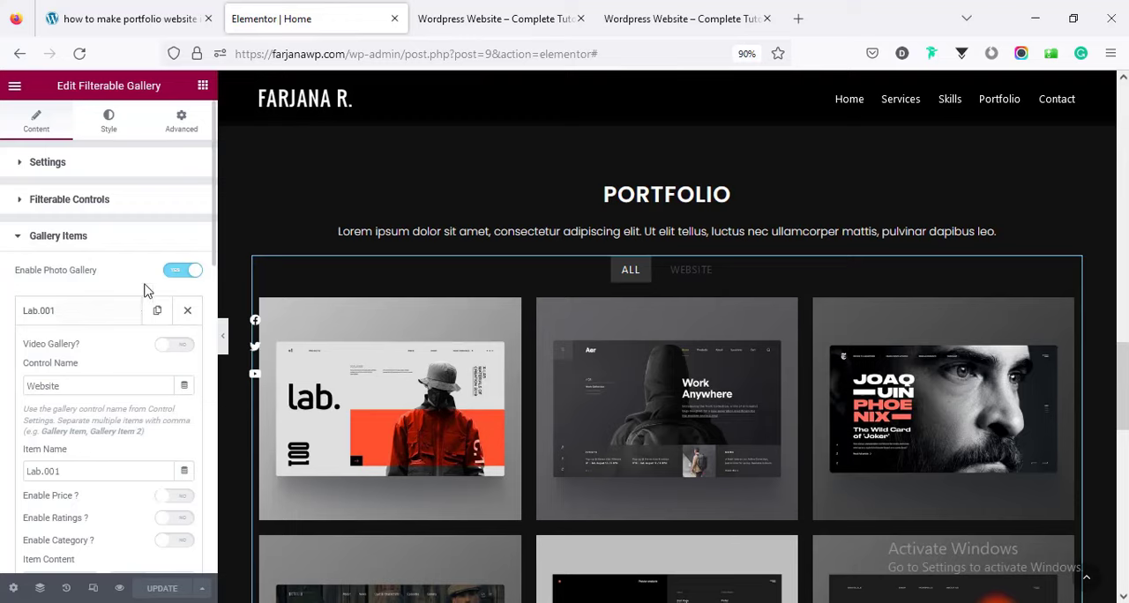
pyautogui.click(104, 316)
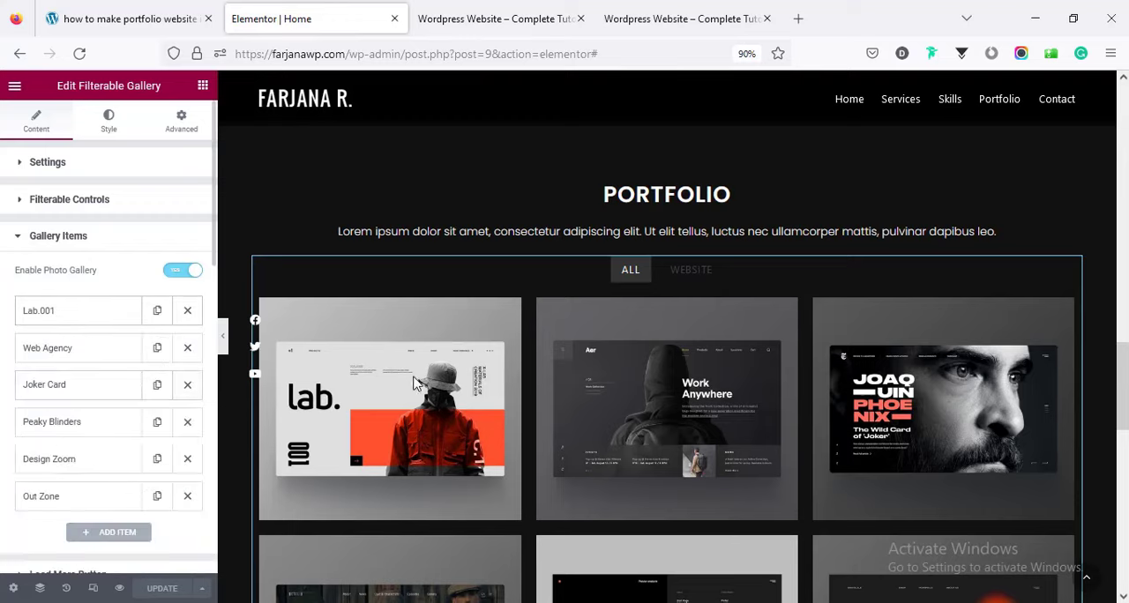
pyautogui.scroll(-2, 99, 157)
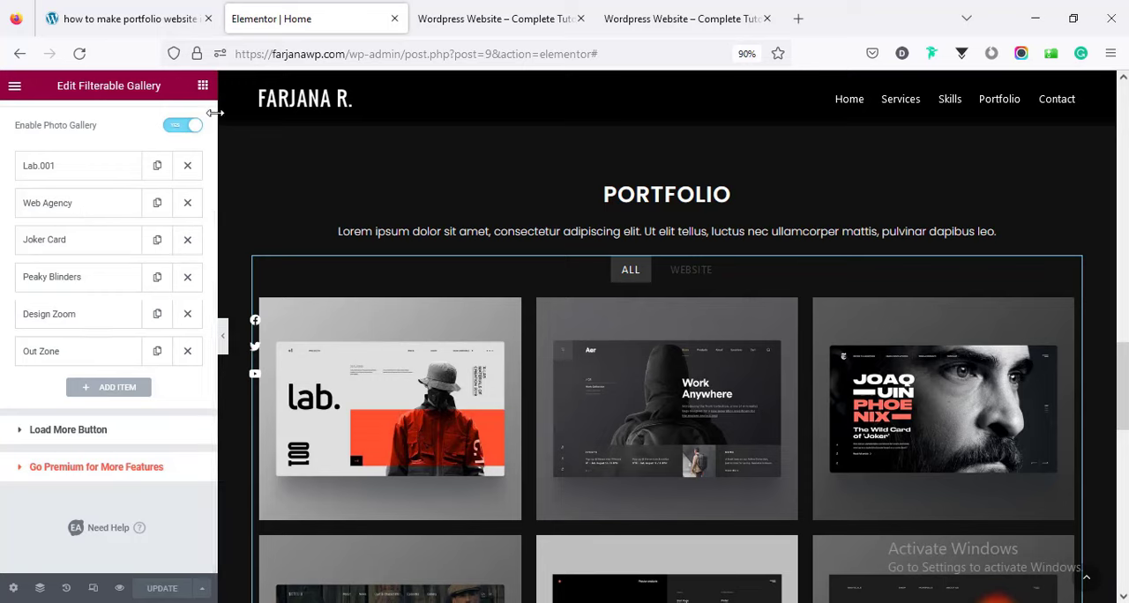
pyautogui.scroll(2, 212, 118)
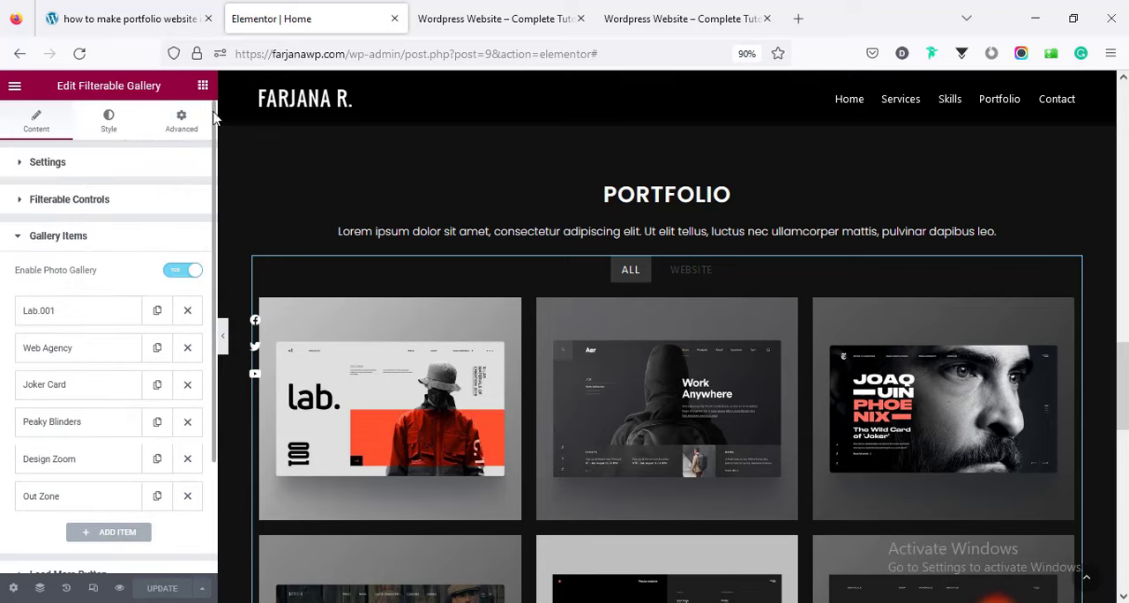
pyautogui.click(108, 123)
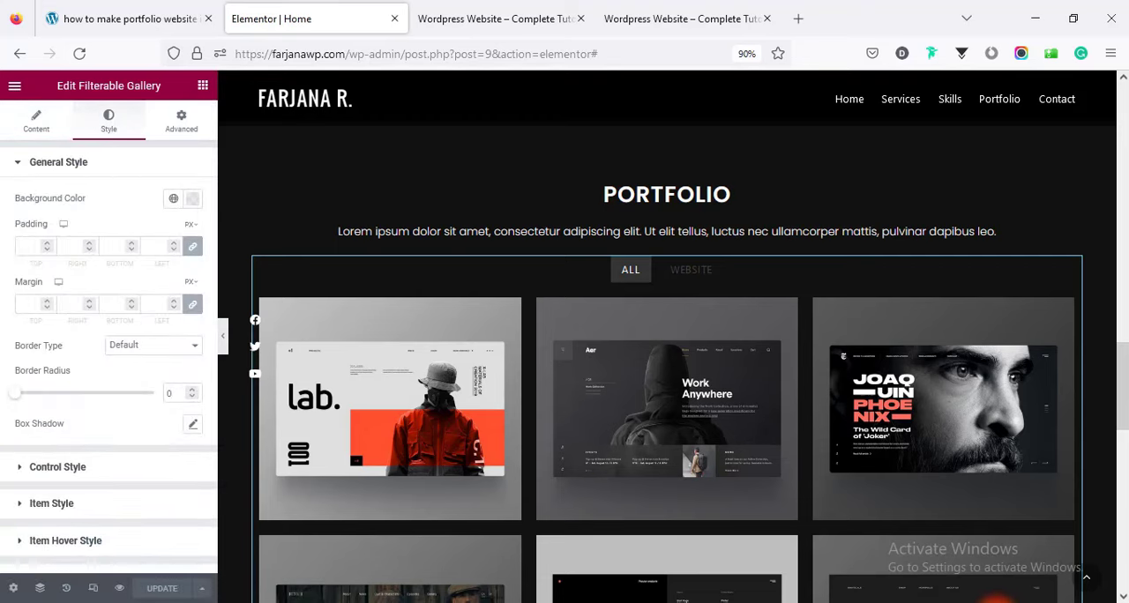
pyautogui.scroll(-15, 667, 335)
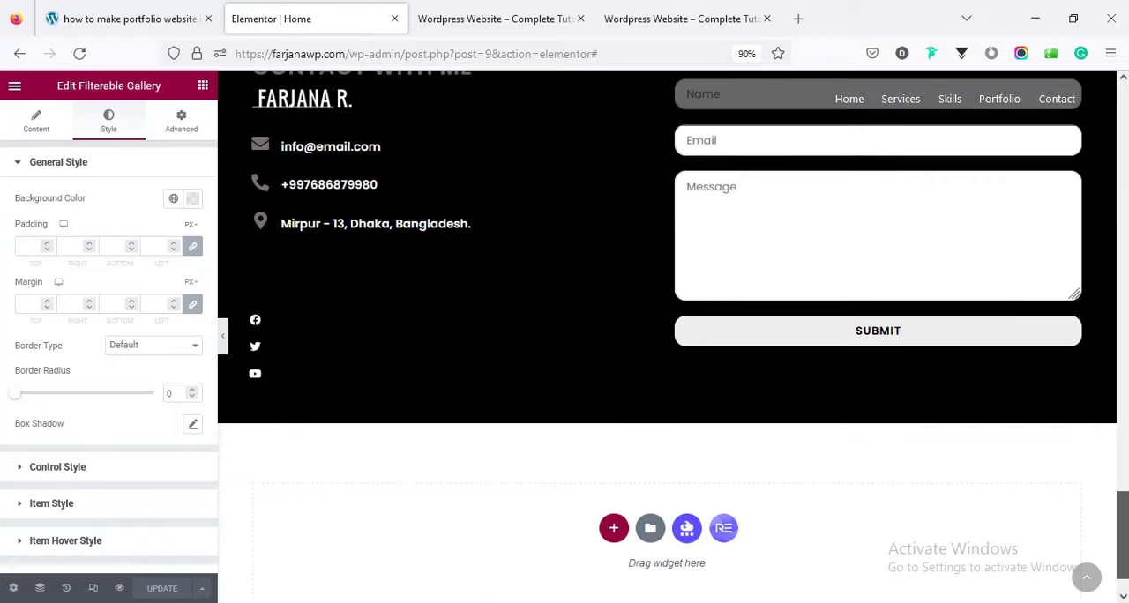
pyautogui.scroll(15, 1104, 273)
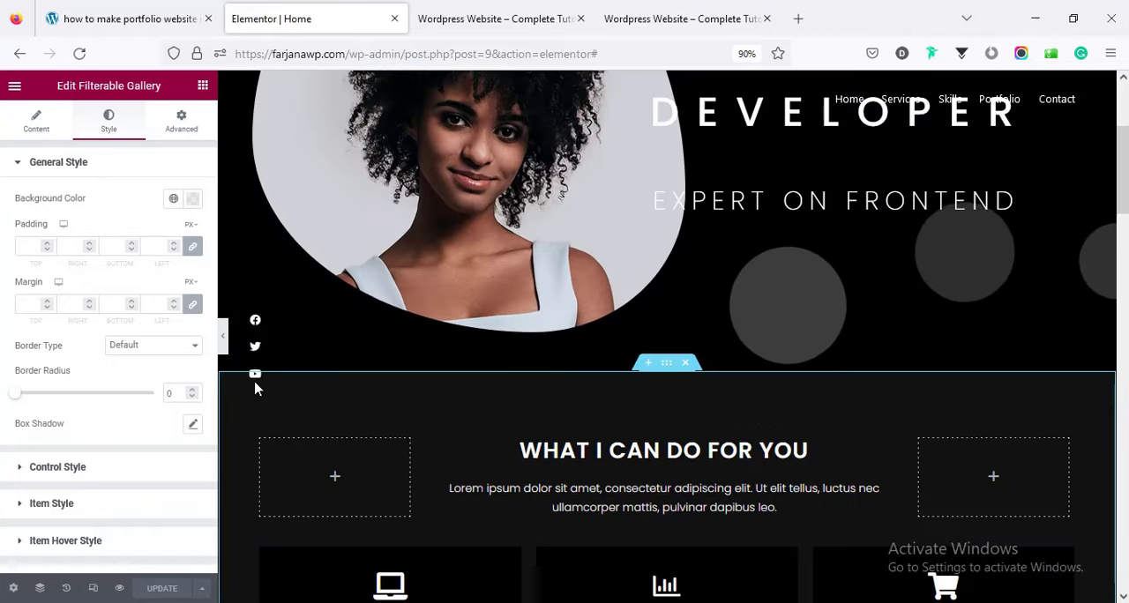
# Add a fourth item with the Linkedin icon to the social icons widget and update the page.
pyautogui.click(256, 319)
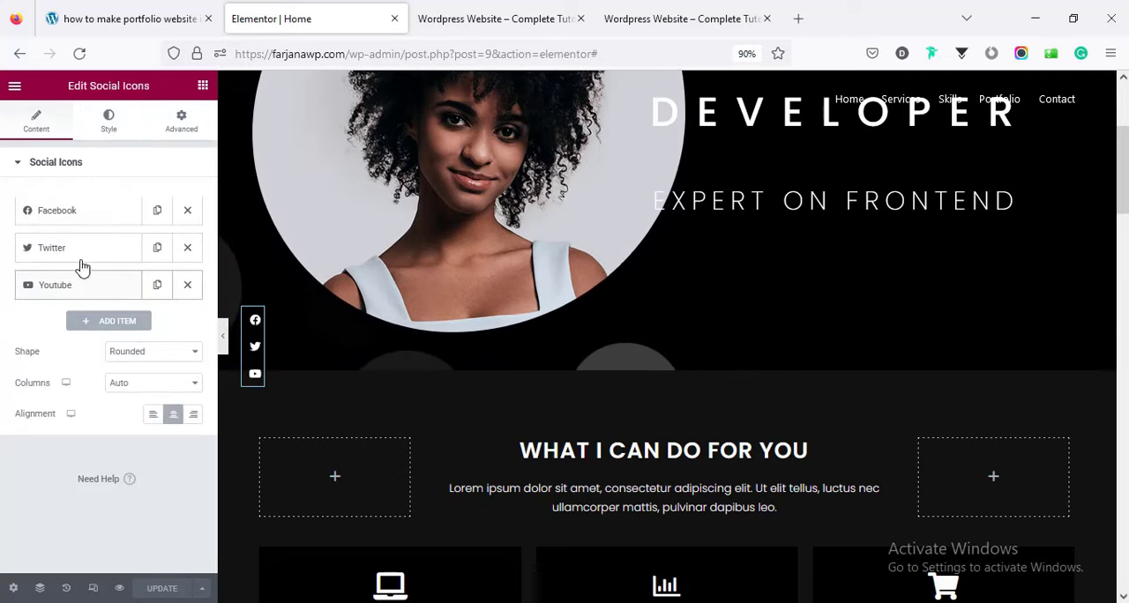
pyautogui.click(94, 219)
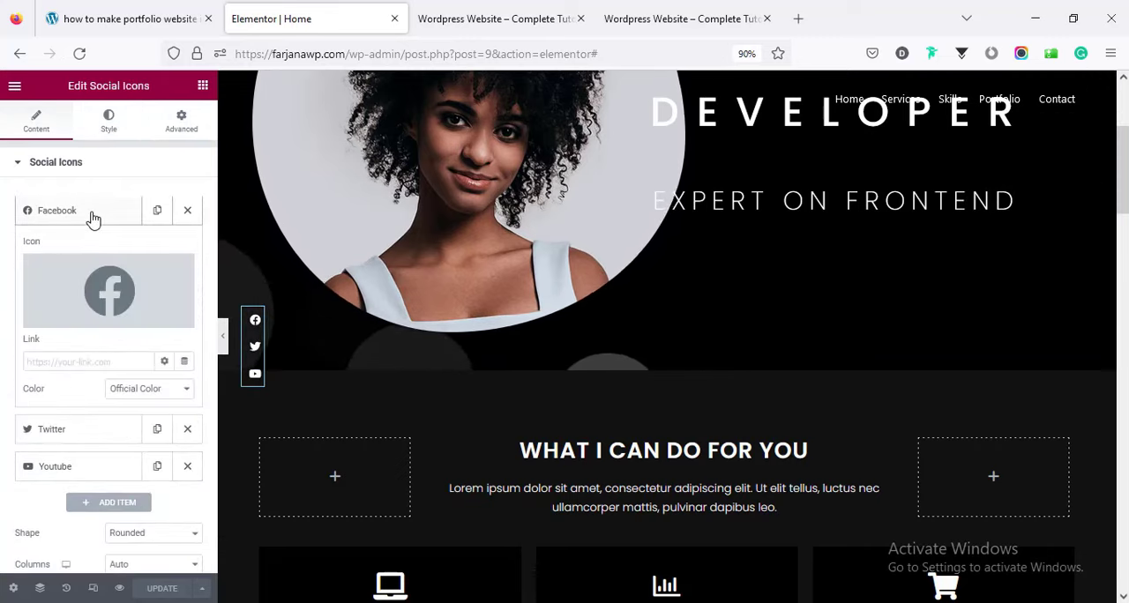
pyautogui.click(88, 364)
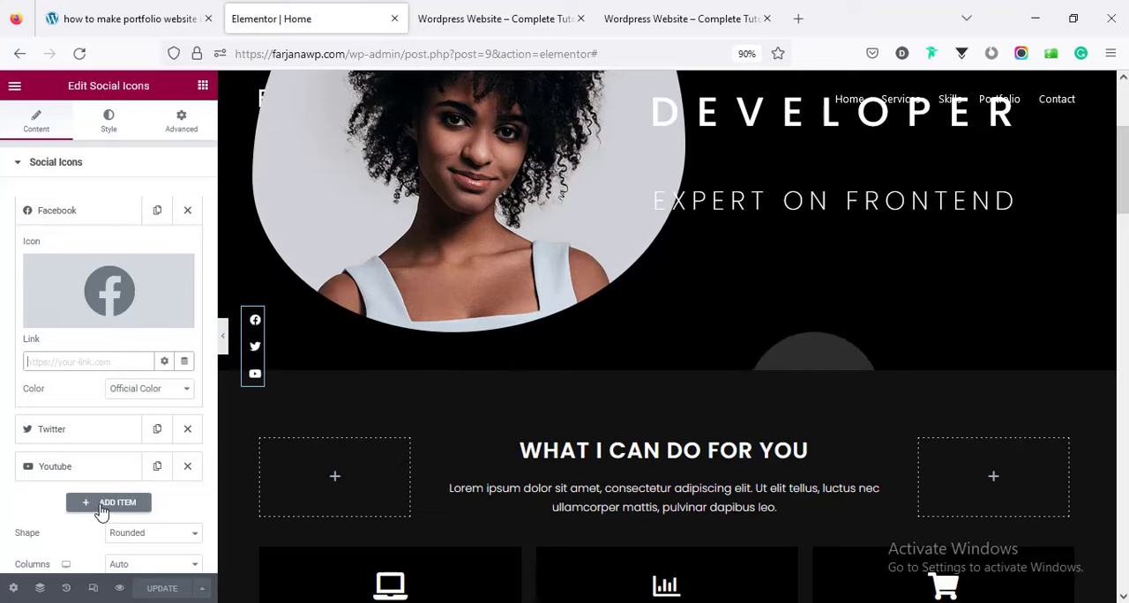
pyautogui.click(102, 505)
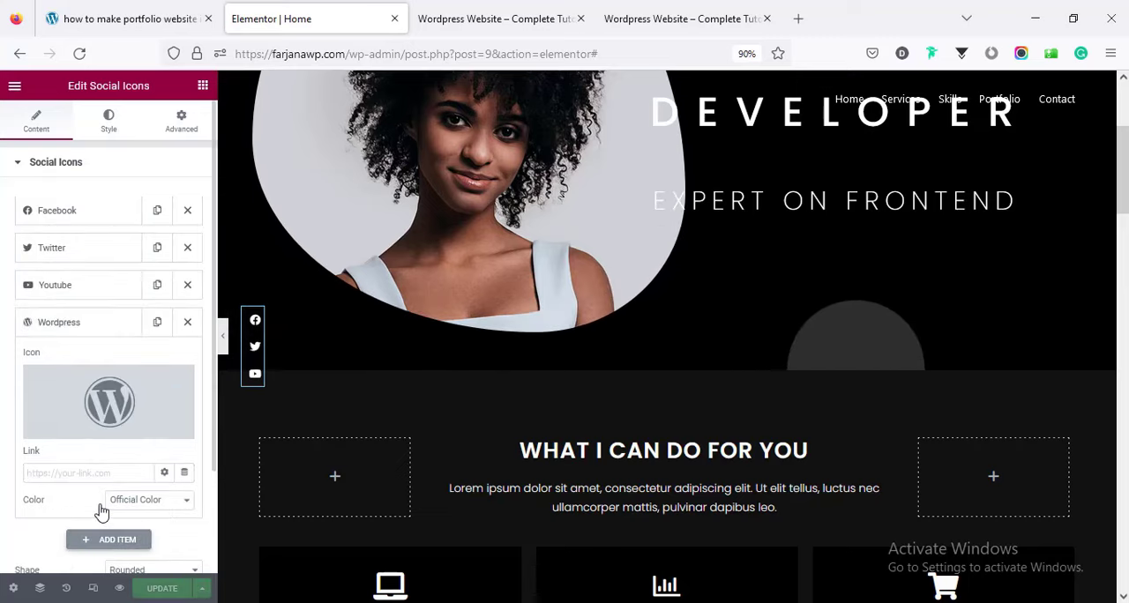
pyautogui.click(92, 400)
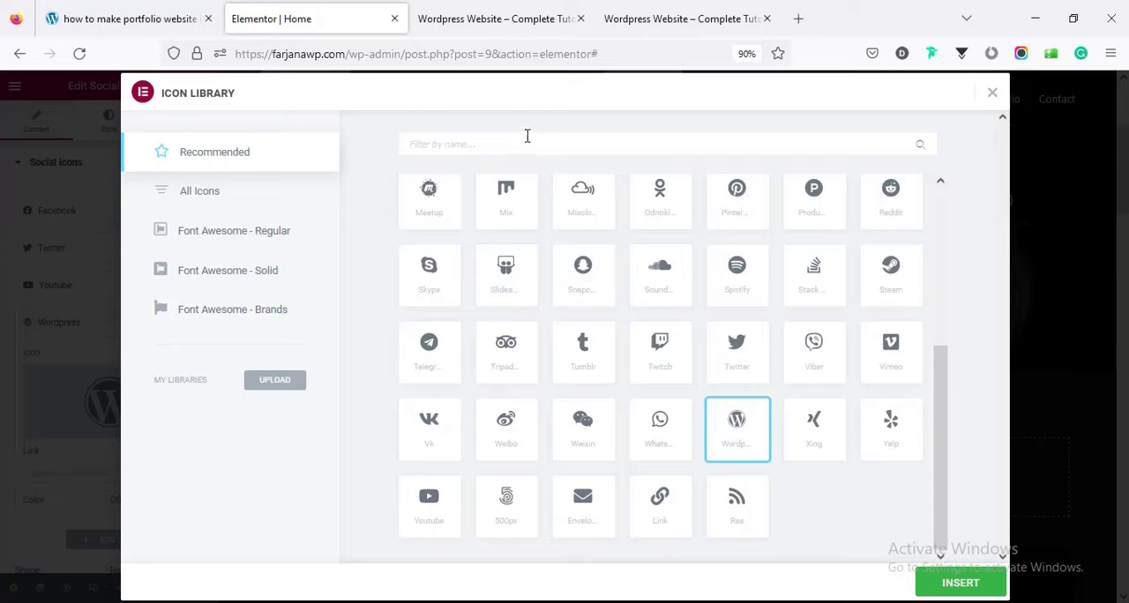
pyautogui.write('link')
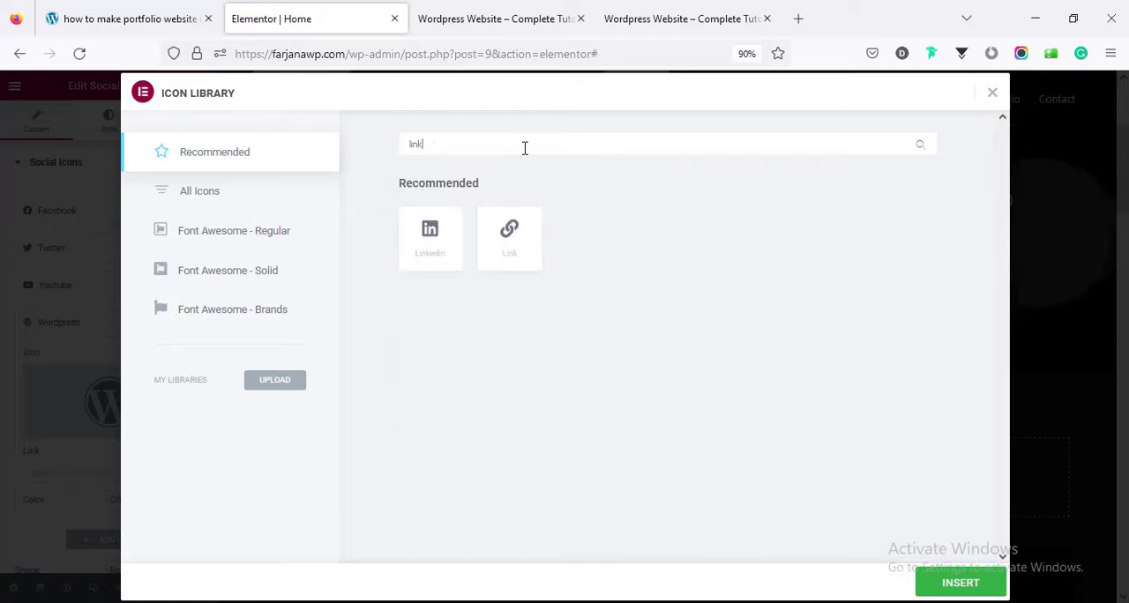
pyautogui.click(982, 593)
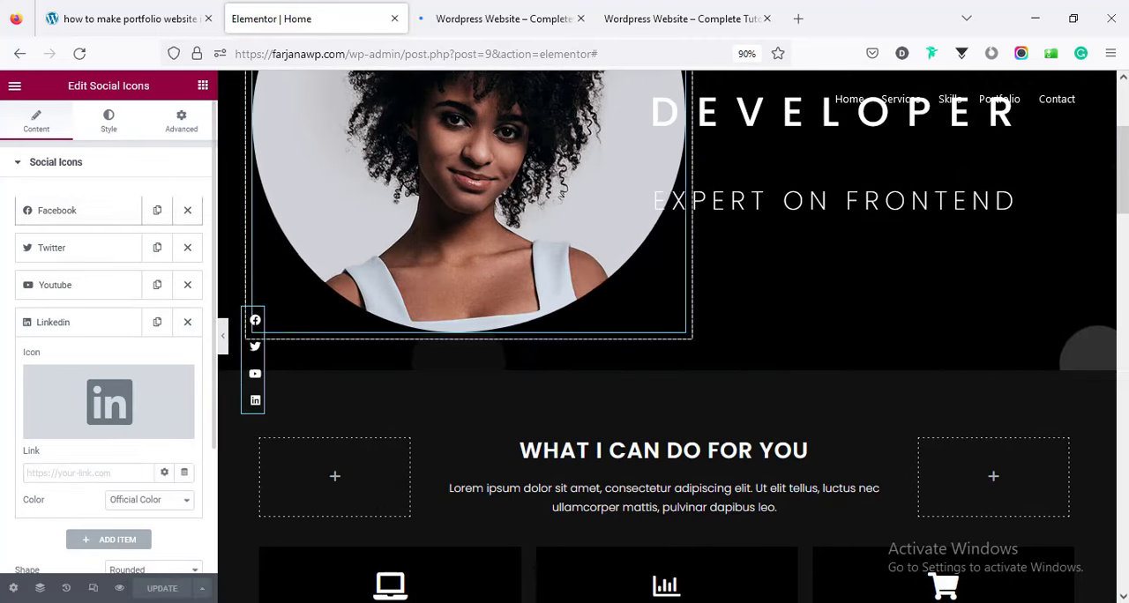
# Check the social icons in the page preview at several scroll positions.
pyautogui.scroll(3, 1083, 185)
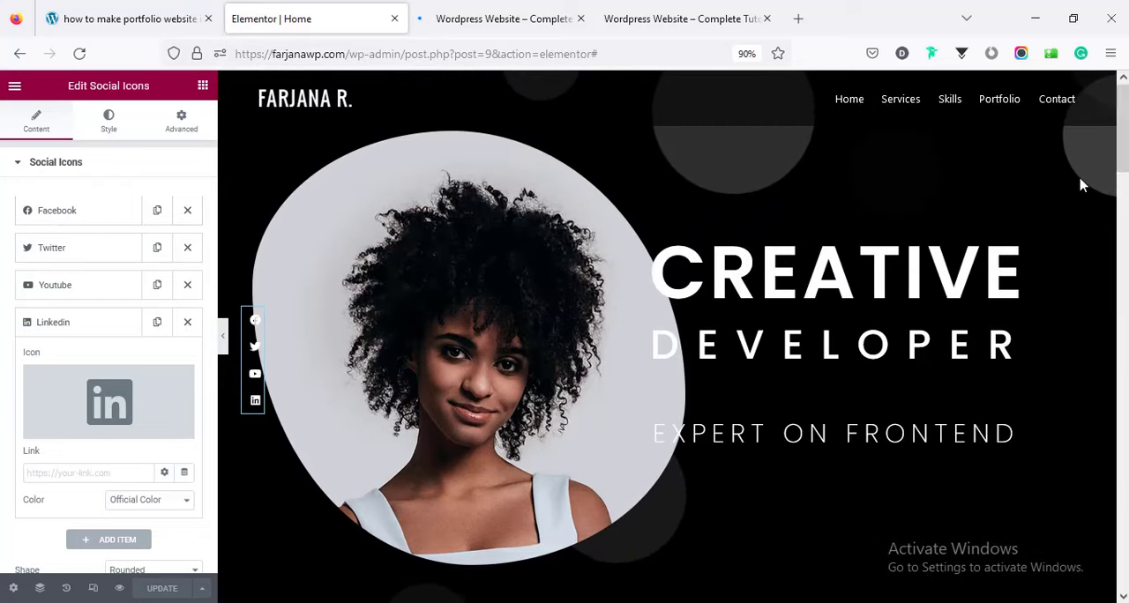
pyautogui.click(481, 19)
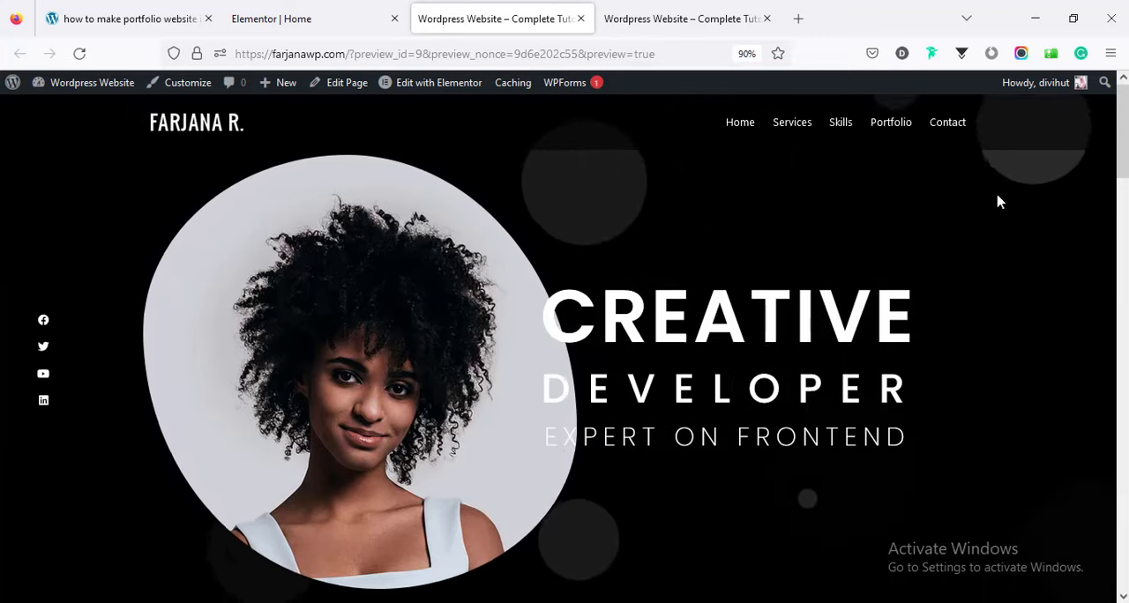
pyautogui.scroll(-3, 1086, 356)
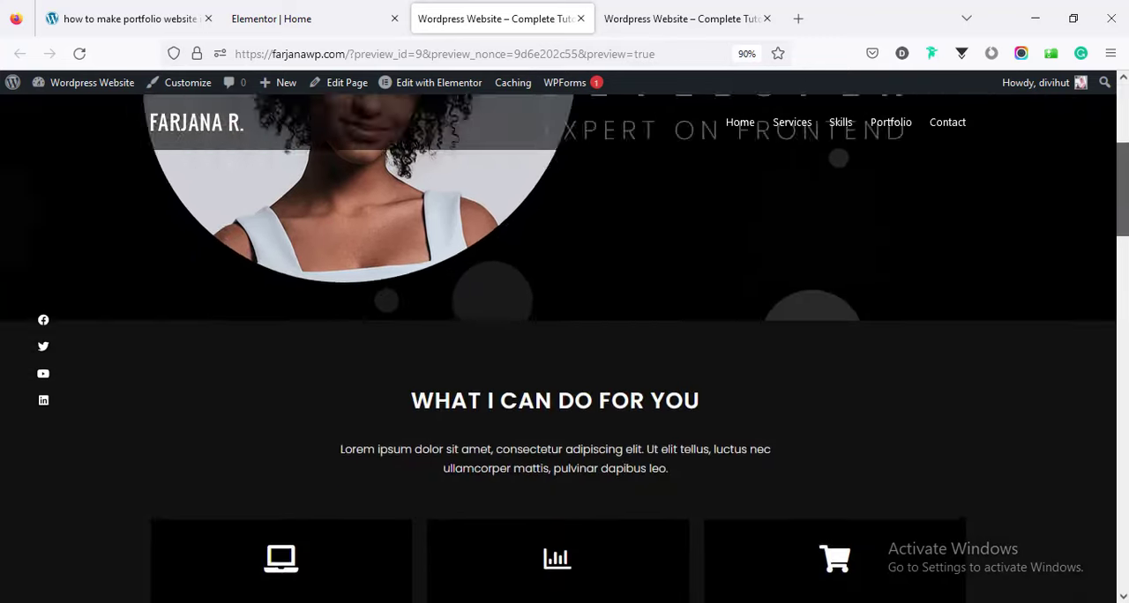
pyautogui.scroll(-2, 565, 353)
pyautogui.scroll(5, 564, 353)
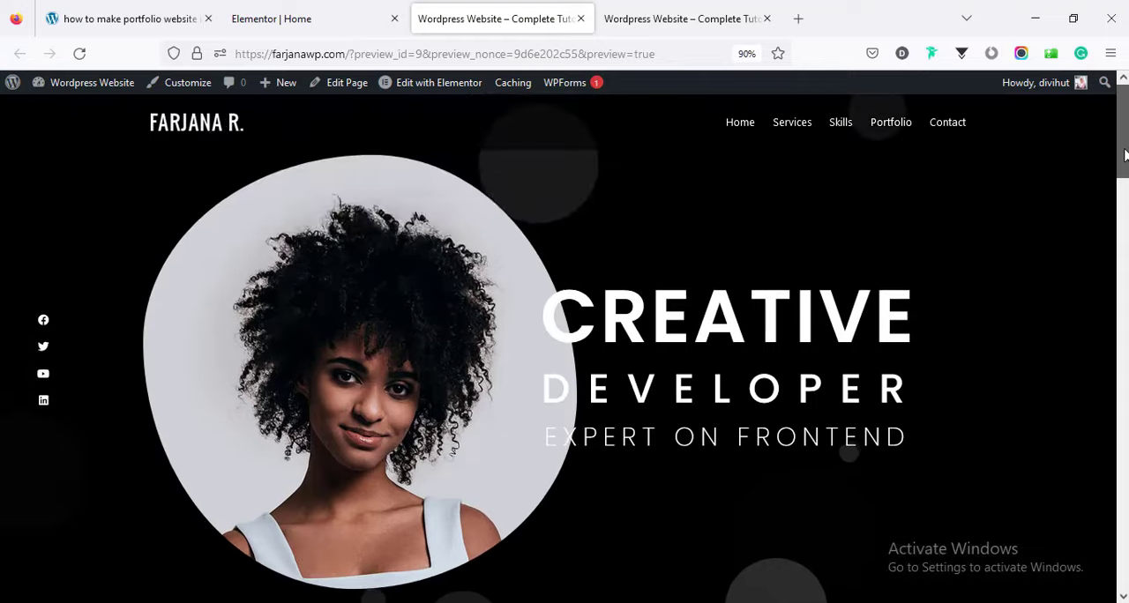
# Open the Royal Addons particles settings of the page's first section and the linked particles.js JSON generator.
pyautogui.click(345, 11)
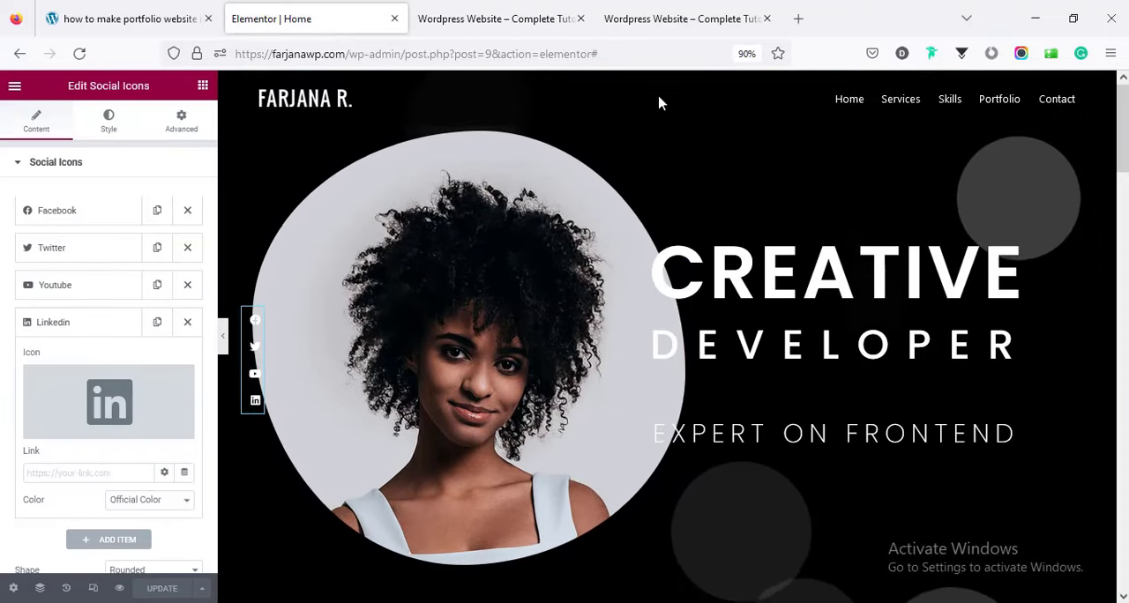
pyautogui.click(41, 588)
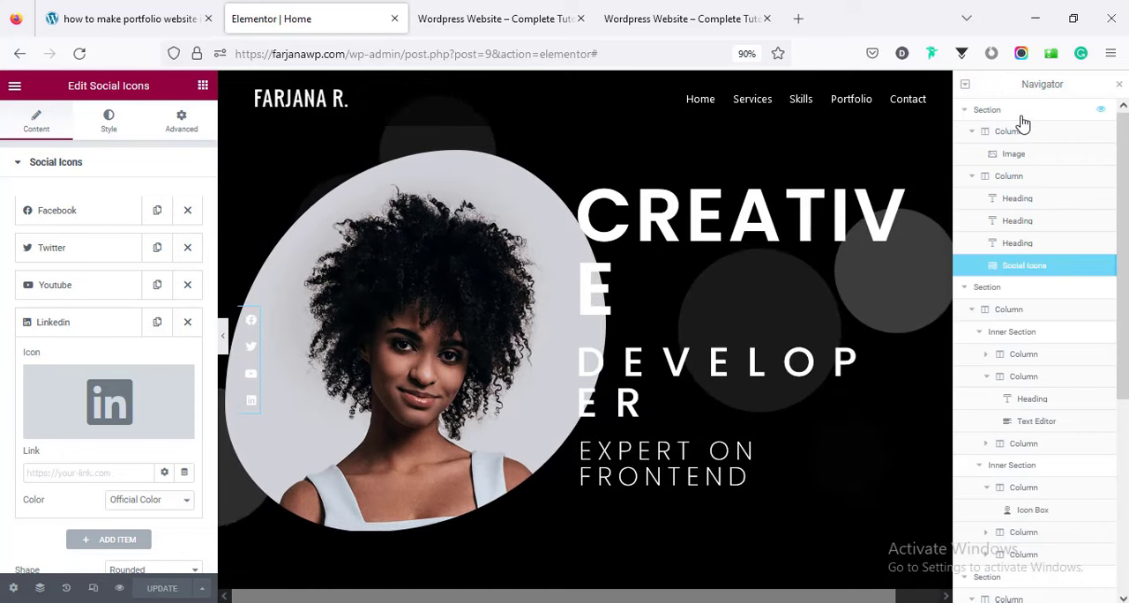
pyautogui.click(1021, 113)
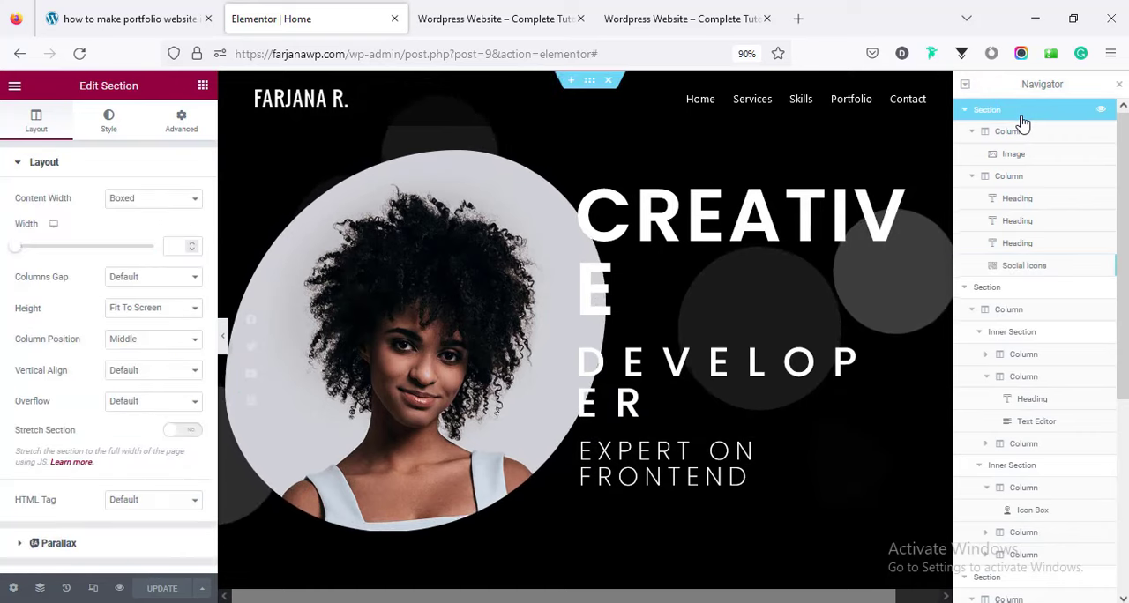
pyautogui.click(112, 123)
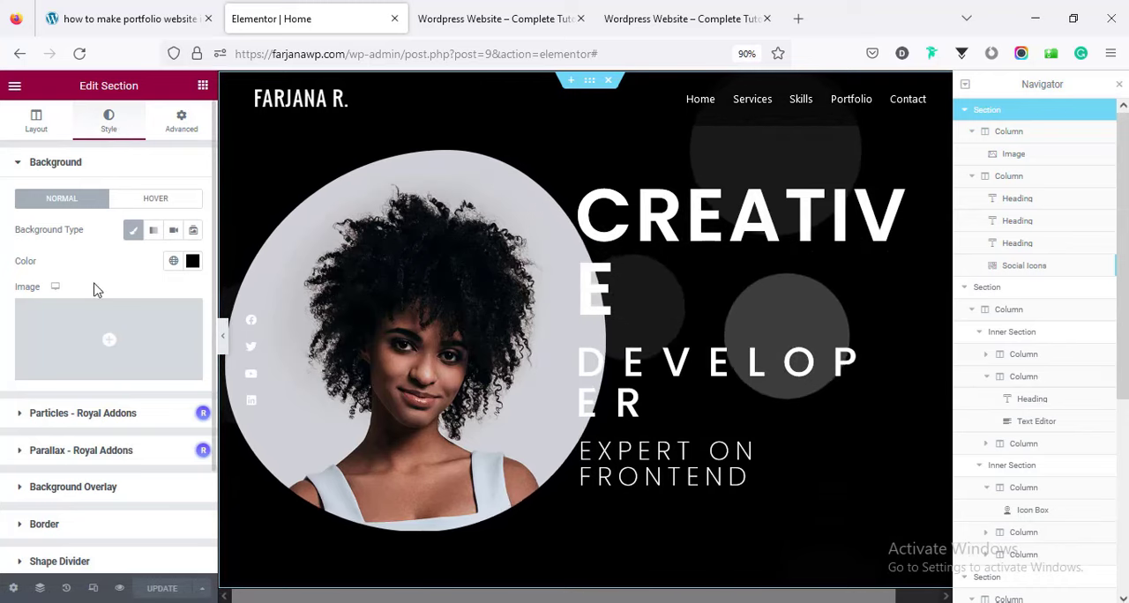
pyautogui.click(92, 415)
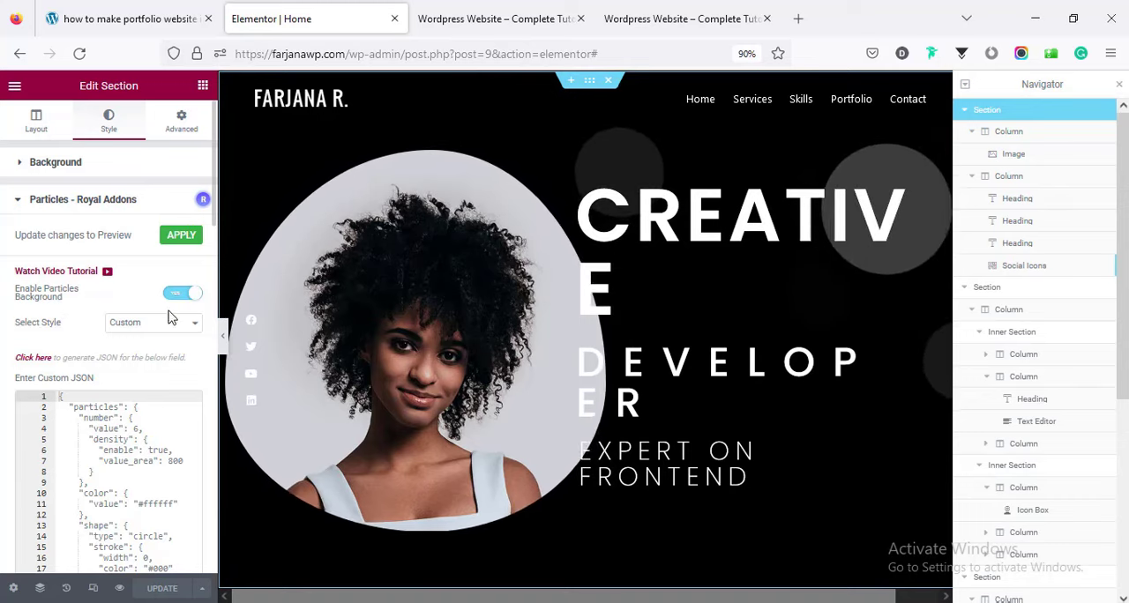
pyautogui.moveTo(74, 406); pyautogui.dragTo(152, 597)
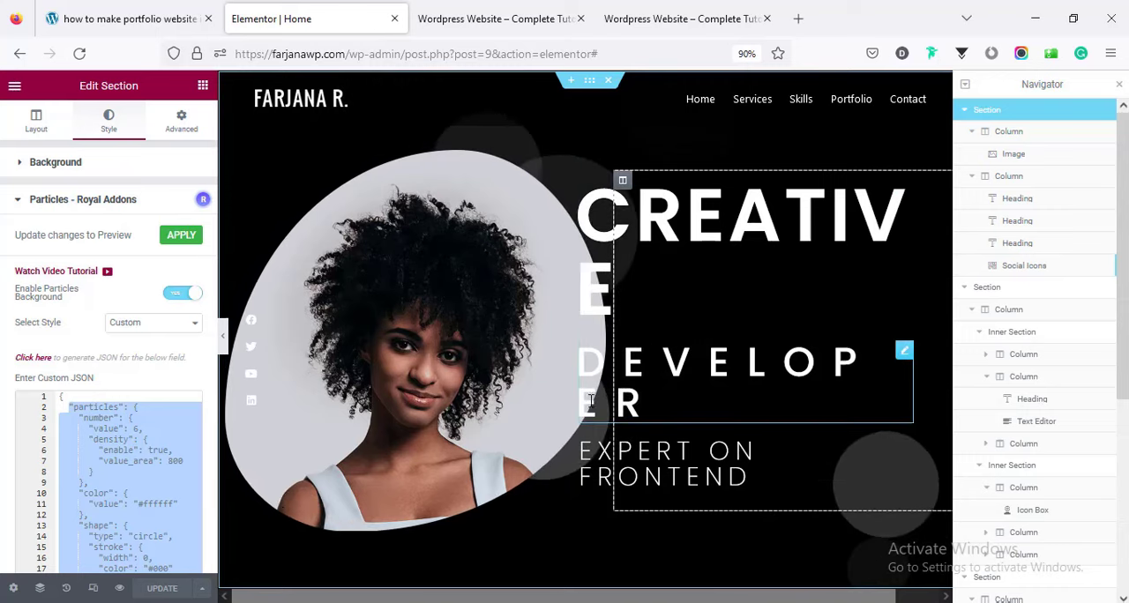
pyautogui.click(31, 360)
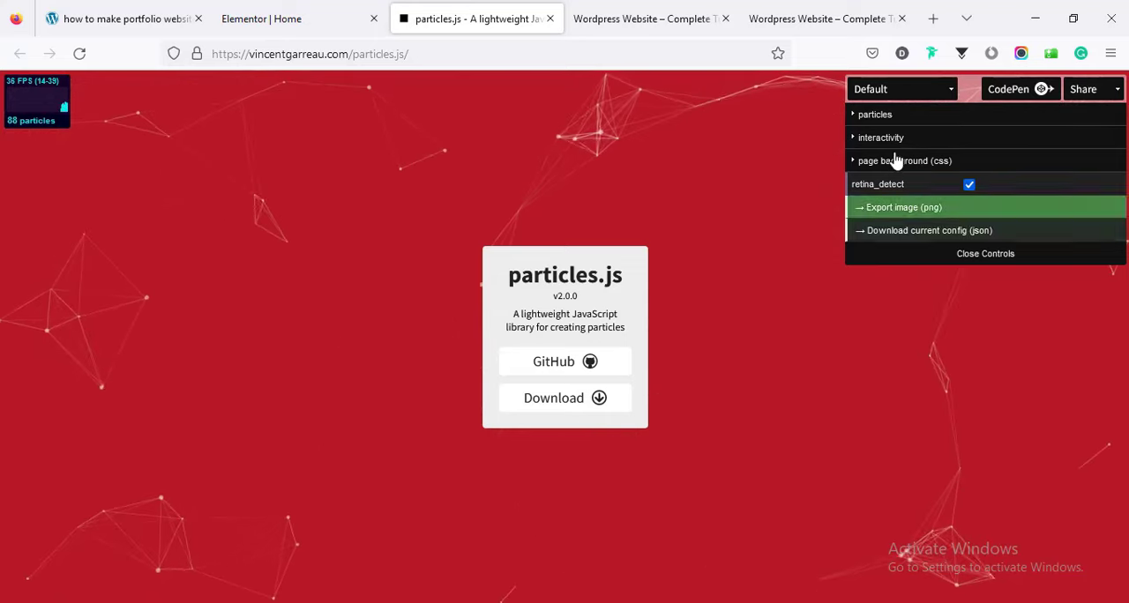
# Set the generator's particle number value to 66 and look through the color, shape, size and opacity options.
pyautogui.click(891, 118)
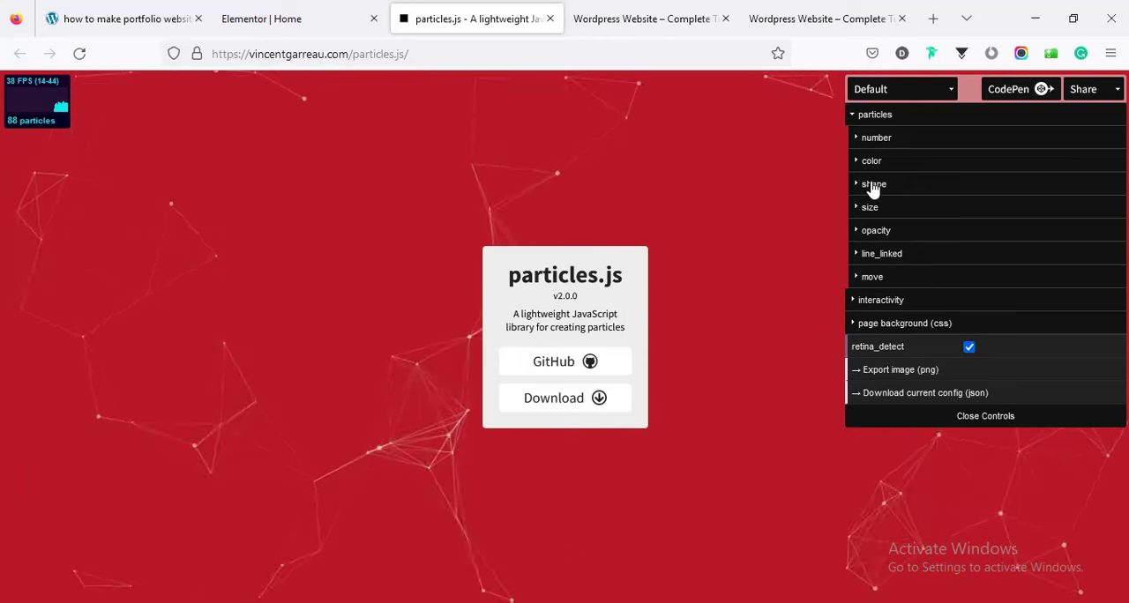
pyautogui.click(884, 143)
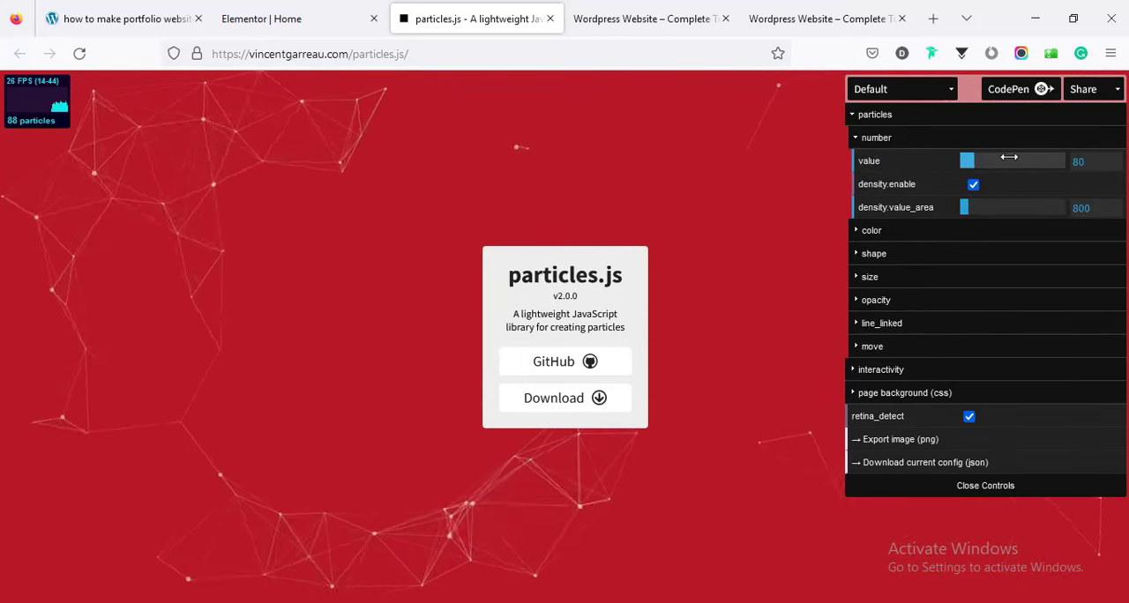
pyautogui.moveTo(970, 162)
pyautogui.mouseDown()
pyautogui.moveTo(1012, 176)
pyautogui.moveTo(968, 166)
pyautogui.mouseUp()
pyautogui.click(914, 233)
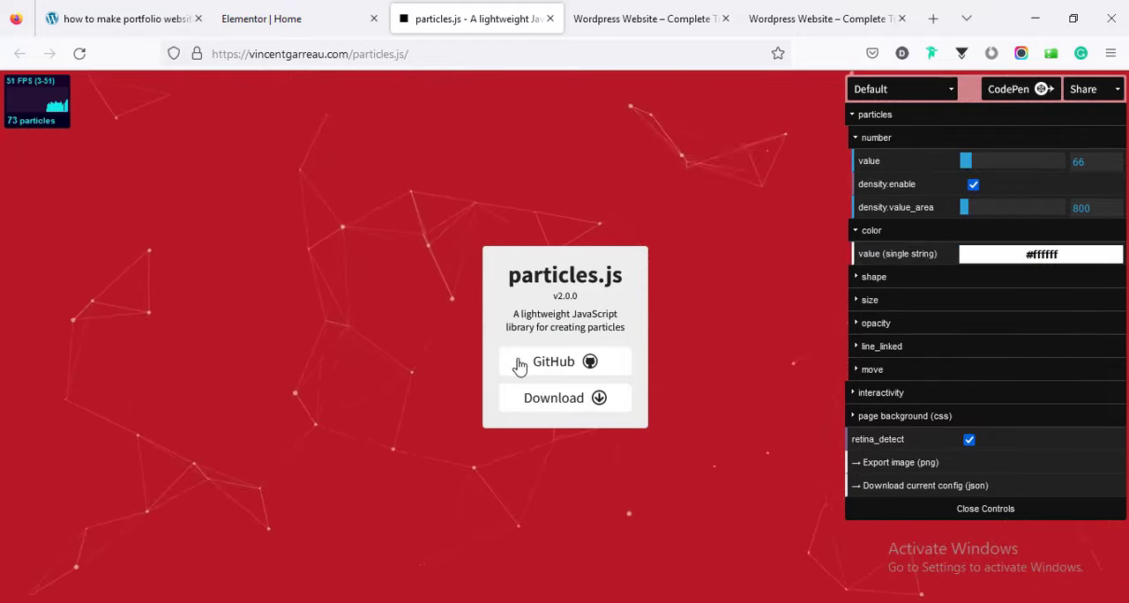
pyautogui.click(1048, 254)
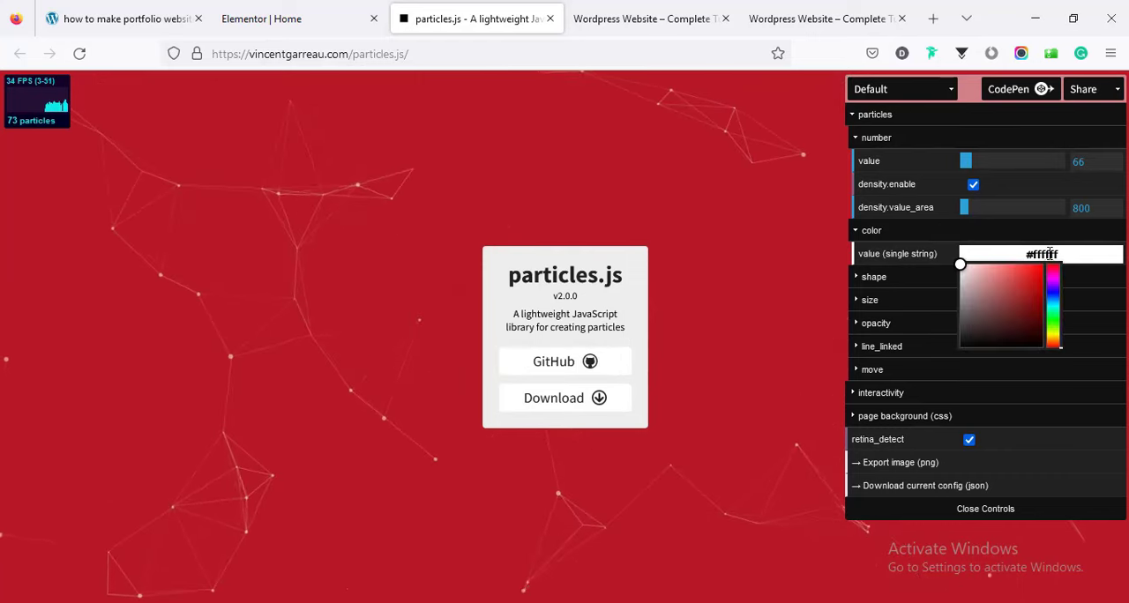
pyautogui.click(890, 279)
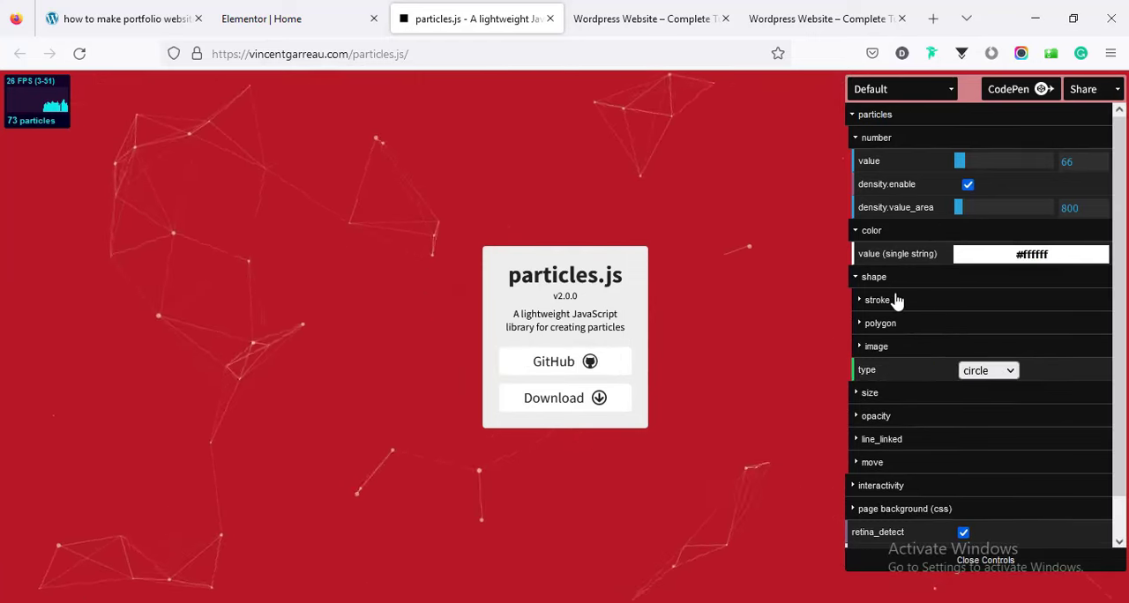
pyautogui.click(898, 397)
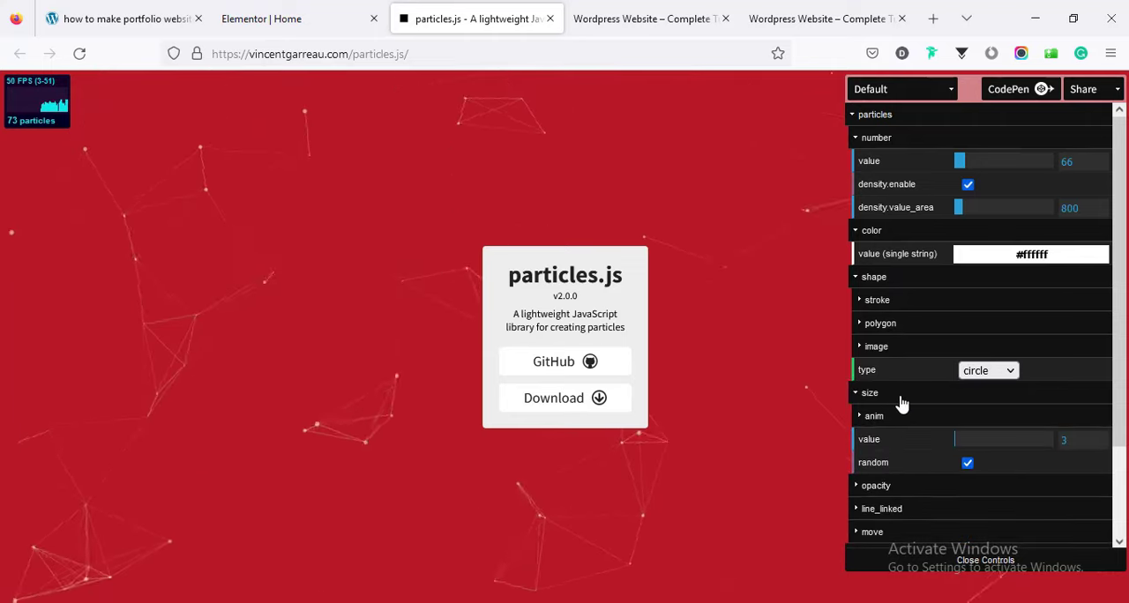
pyautogui.click(897, 491)
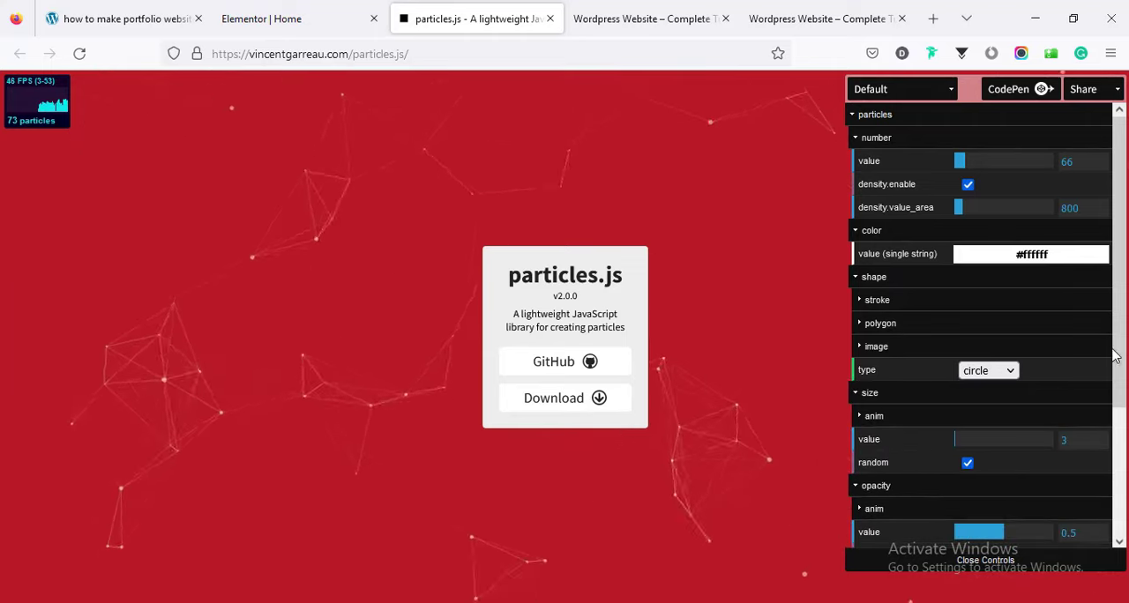
pyautogui.moveTo(1114, 355); pyautogui.dragTo(1114, 486)
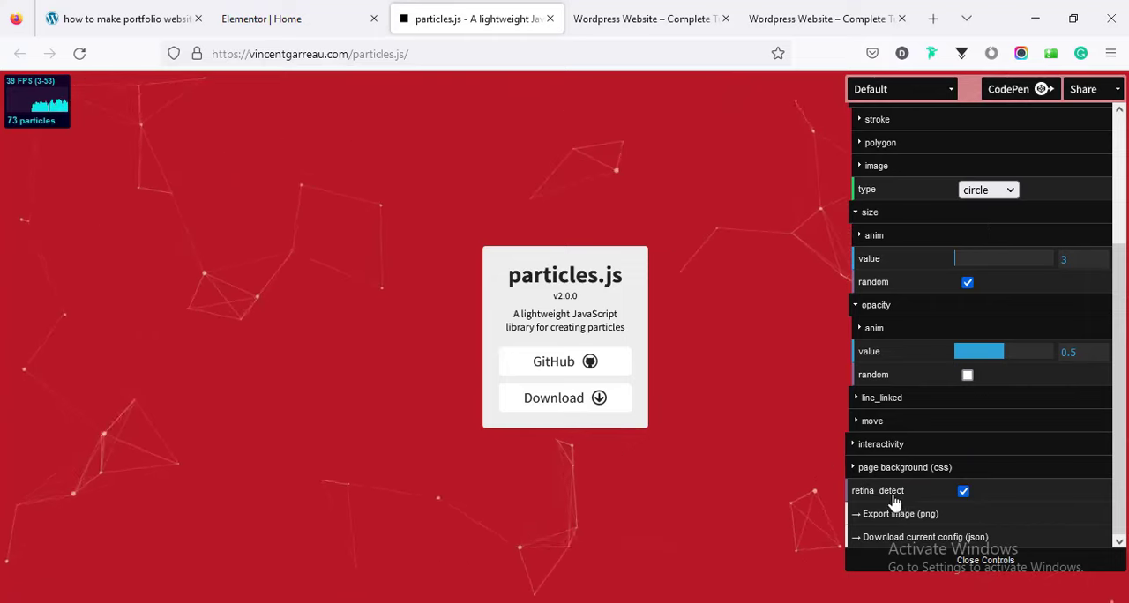
# Download the current particles configuration as JSON, open particlesjs-config.json in Notepad and copy all of its code.
pyautogui.click(965, 544)
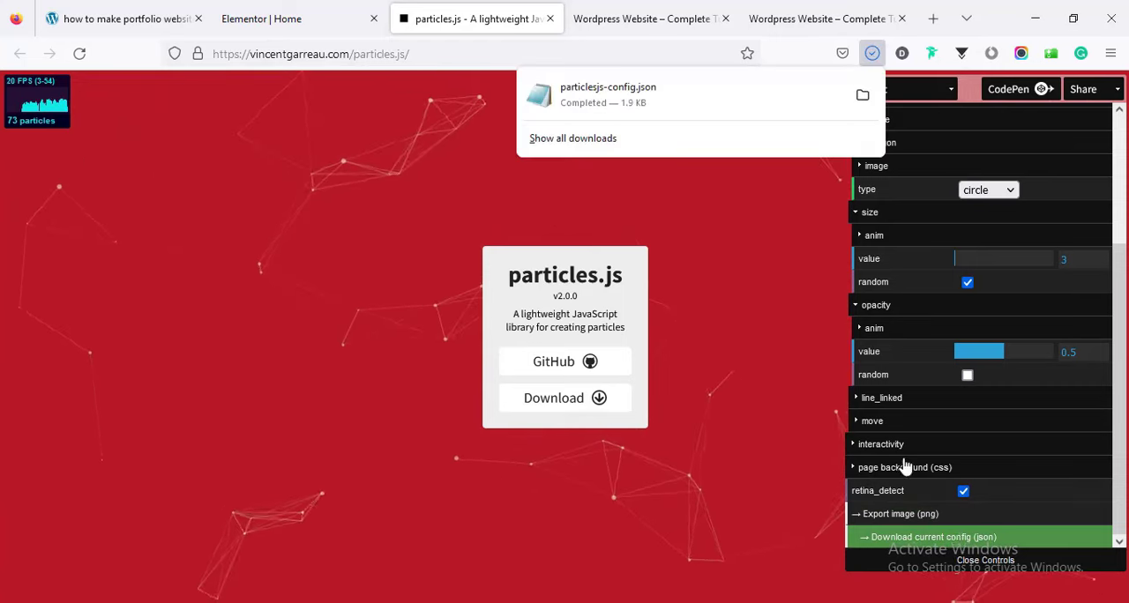
pyautogui.click(643, 104)
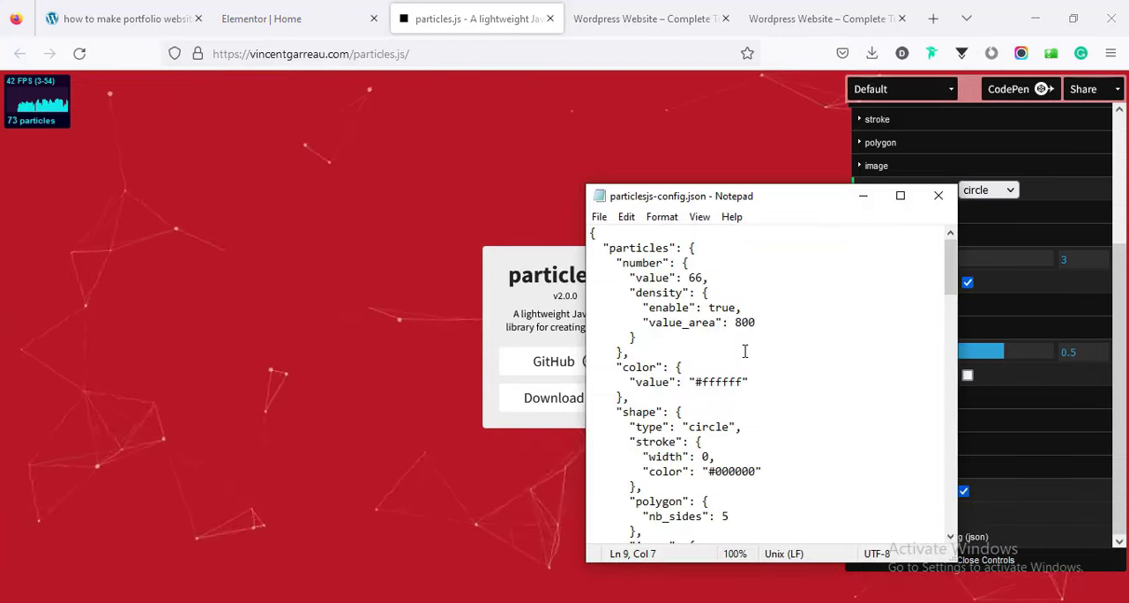
pyautogui.hotkey('ctrl', 'a')
pyautogui.hotkey('ctrl', 'c')
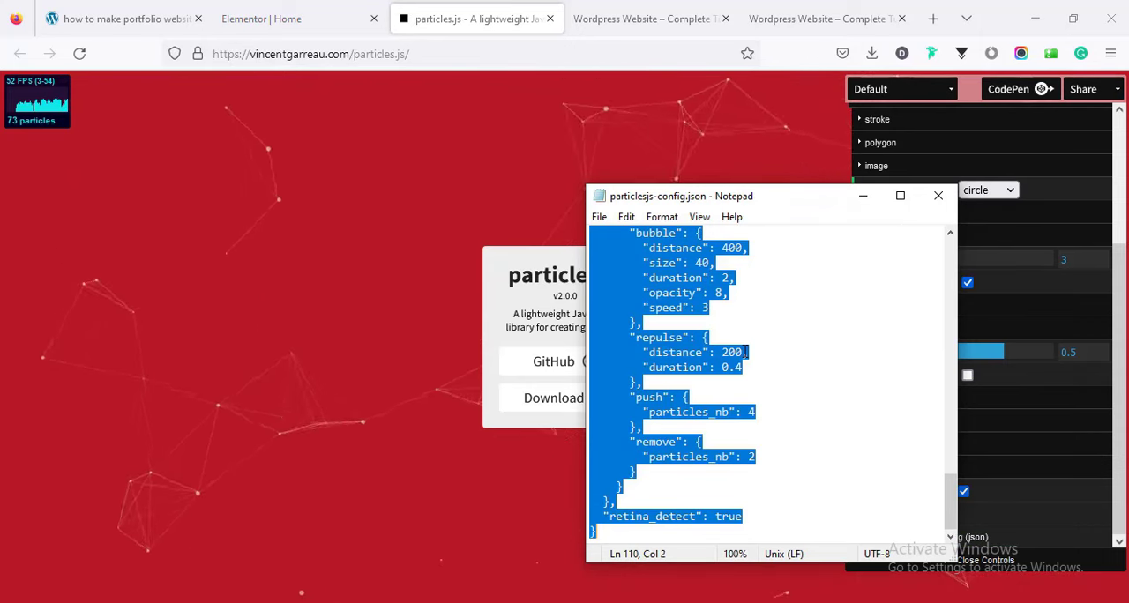
# Replace the section's custom particles JSON in Elementor with the copied configuration.
pyautogui.click(262, 18)
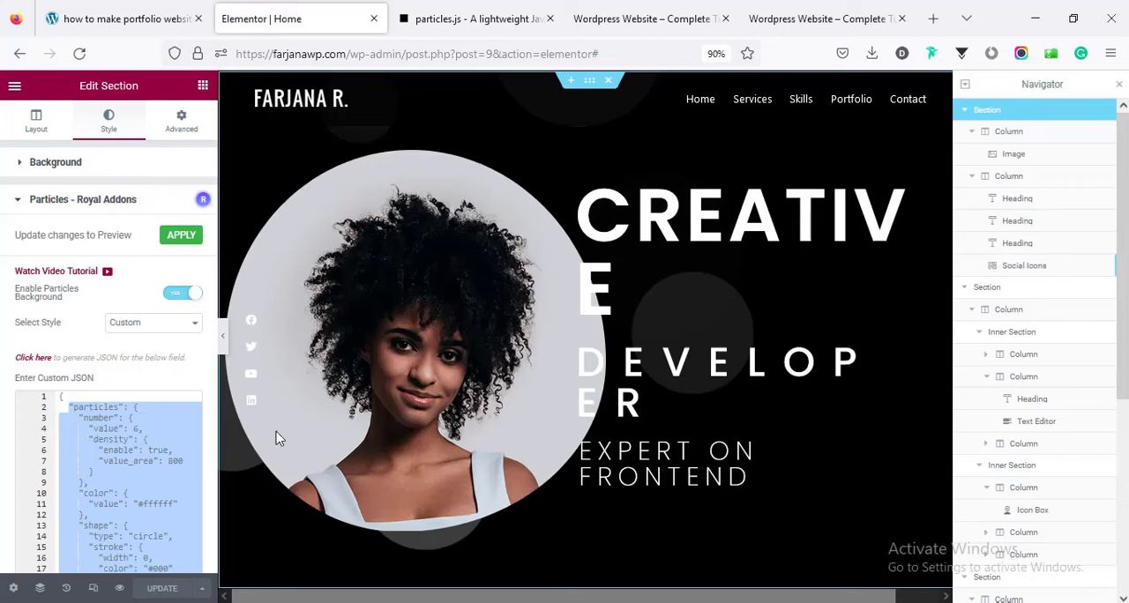
pyautogui.click(156, 475)
pyautogui.hotkey('ctrl', 'a')
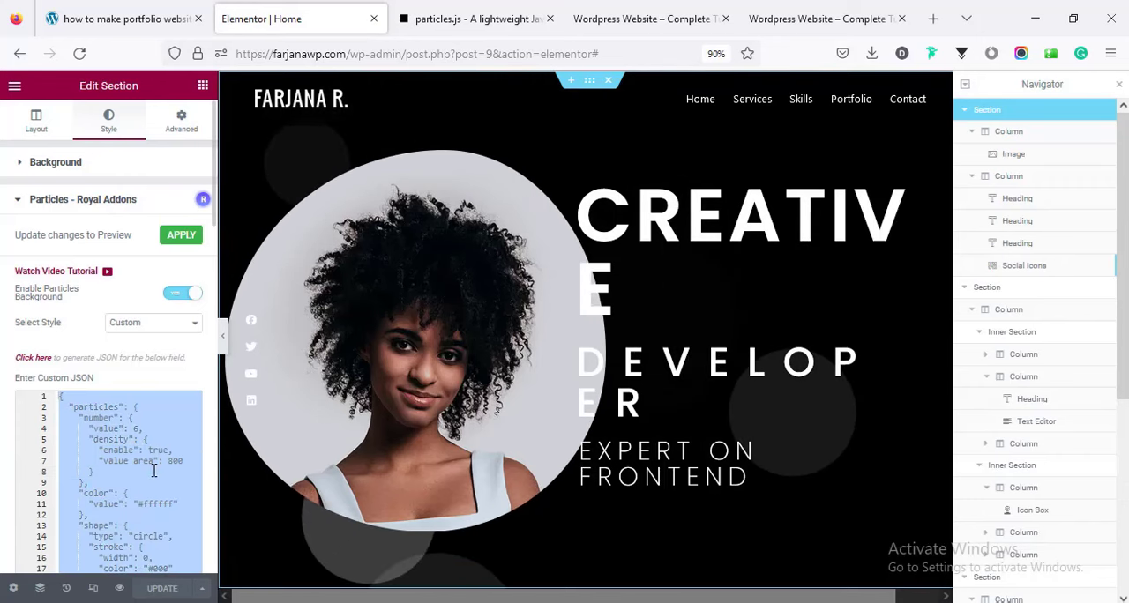
pyautogui.hotkey('ctrl', 'v')
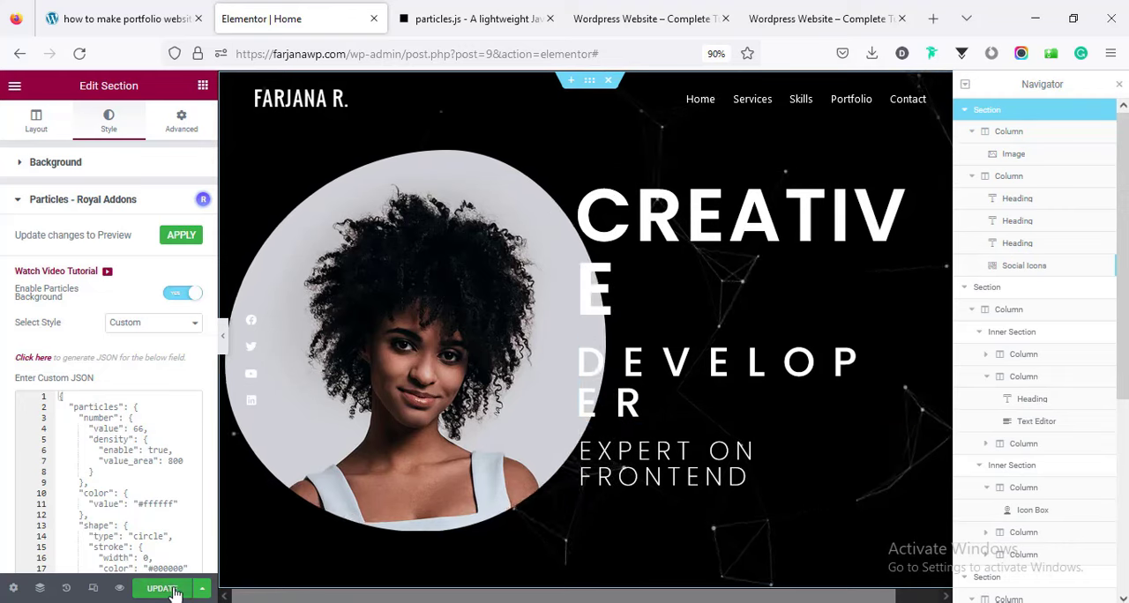
# Return to the particles.js generator and load the Bubble preset.
pyautogui.click(644, 18)
pyautogui.click(507, 7)
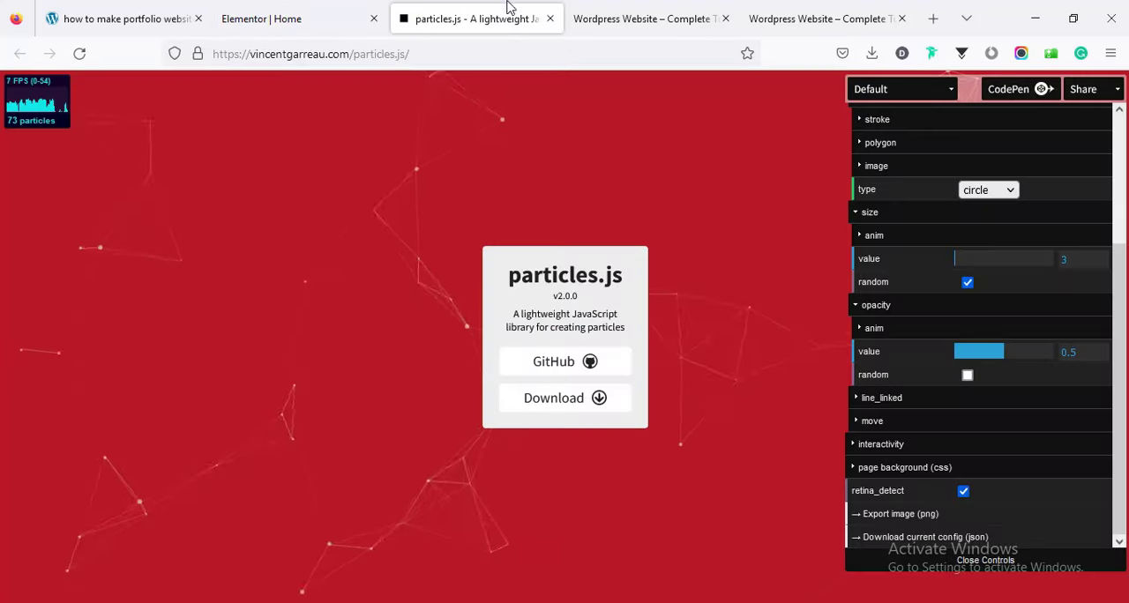
pyautogui.click(873, 91)
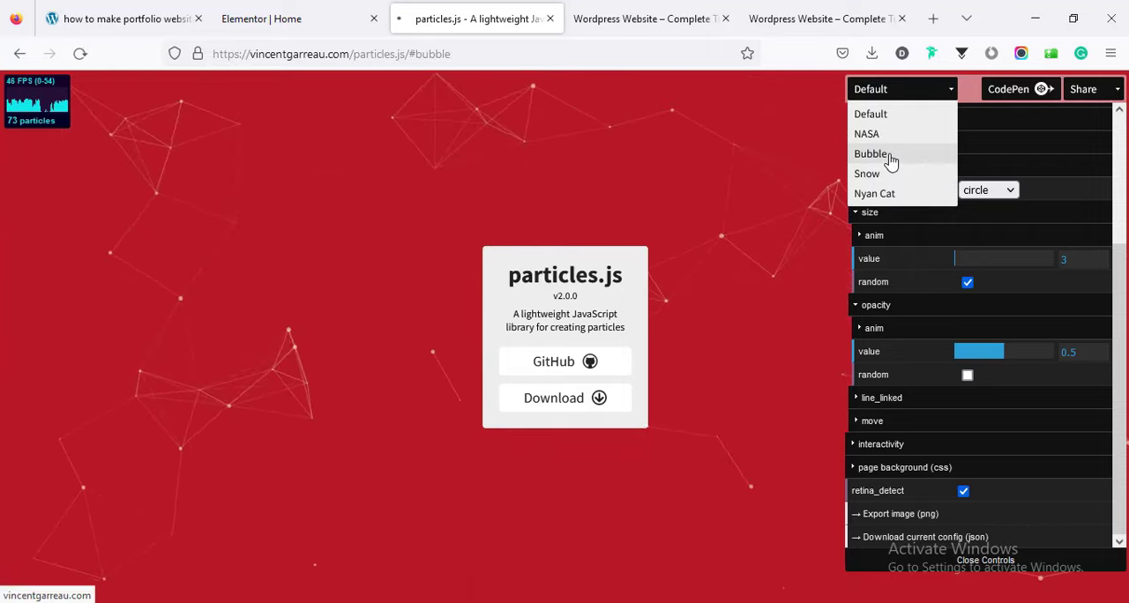
pyautogui.click(891, 162)
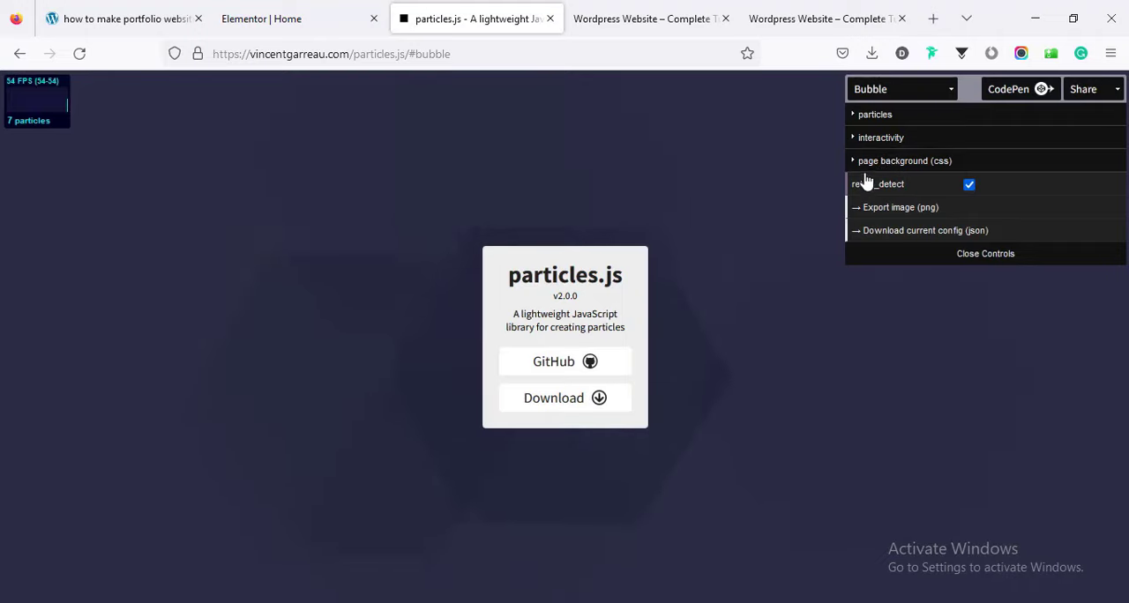
# Set the Bubble preset's particle shape type to circle and the particle color to #ffffff.
pyautogui.click(905, 124)
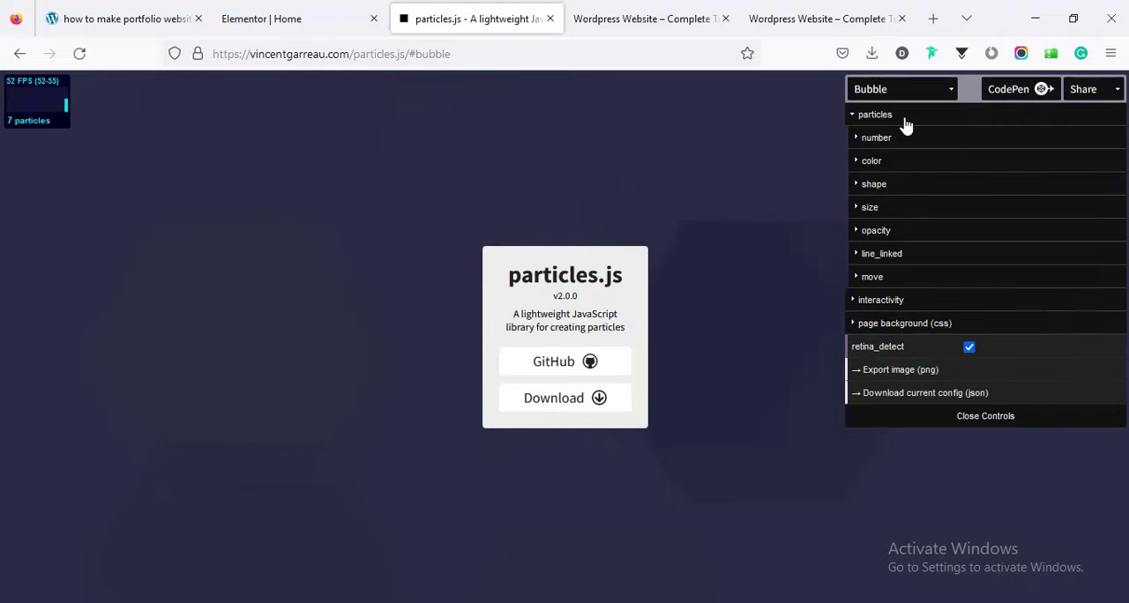
pyautogui.click(896, 190)
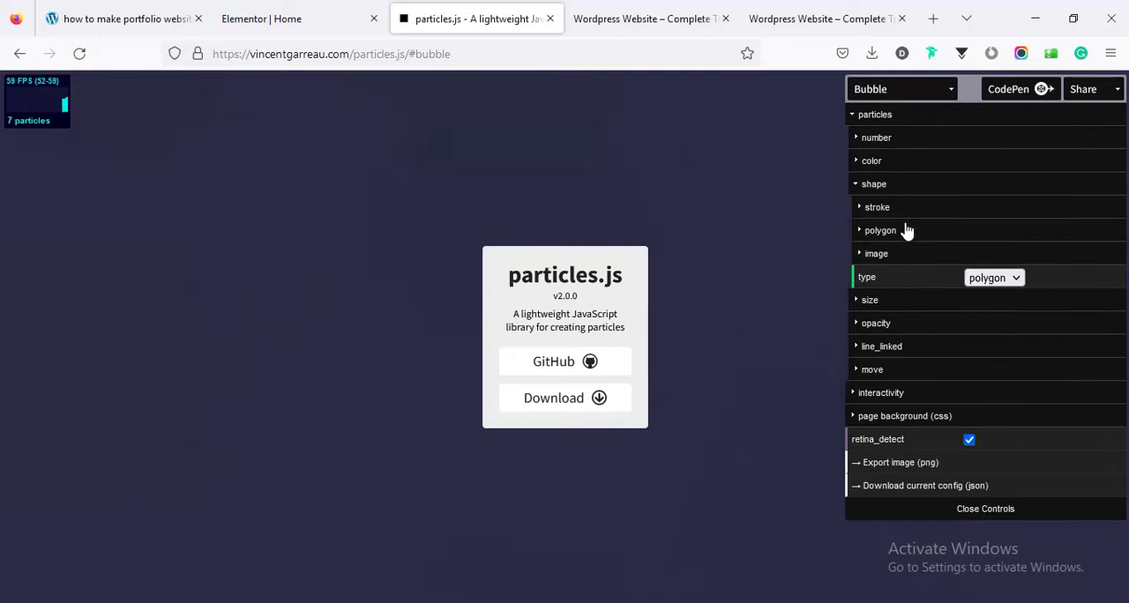
pyautogui.click(997, 280)
pyautogui.click(992, 310)
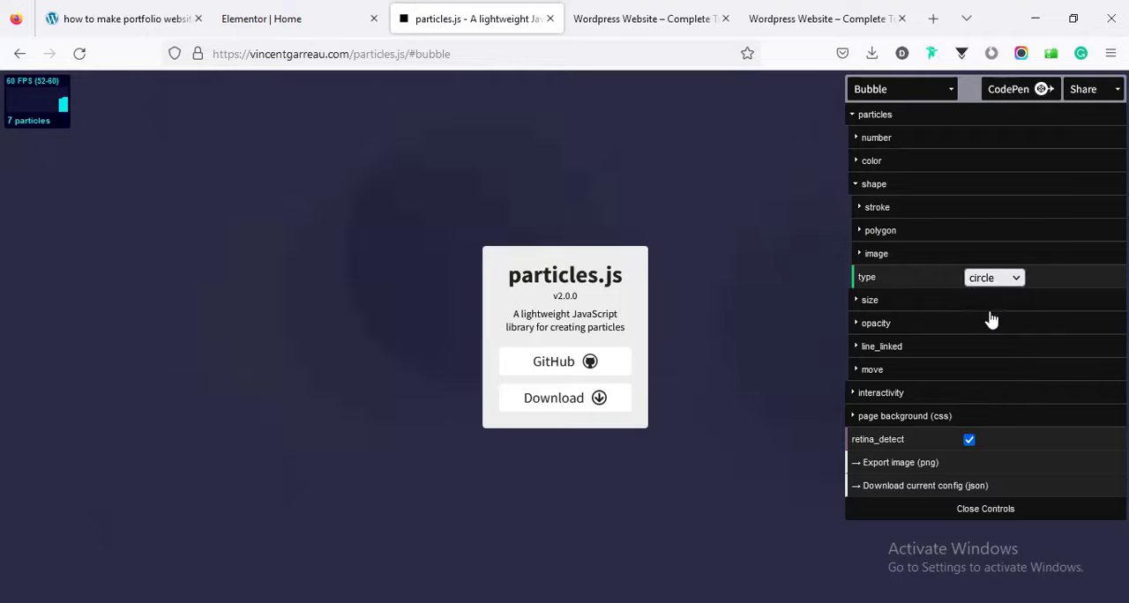
pyautogui.click(888, 308)
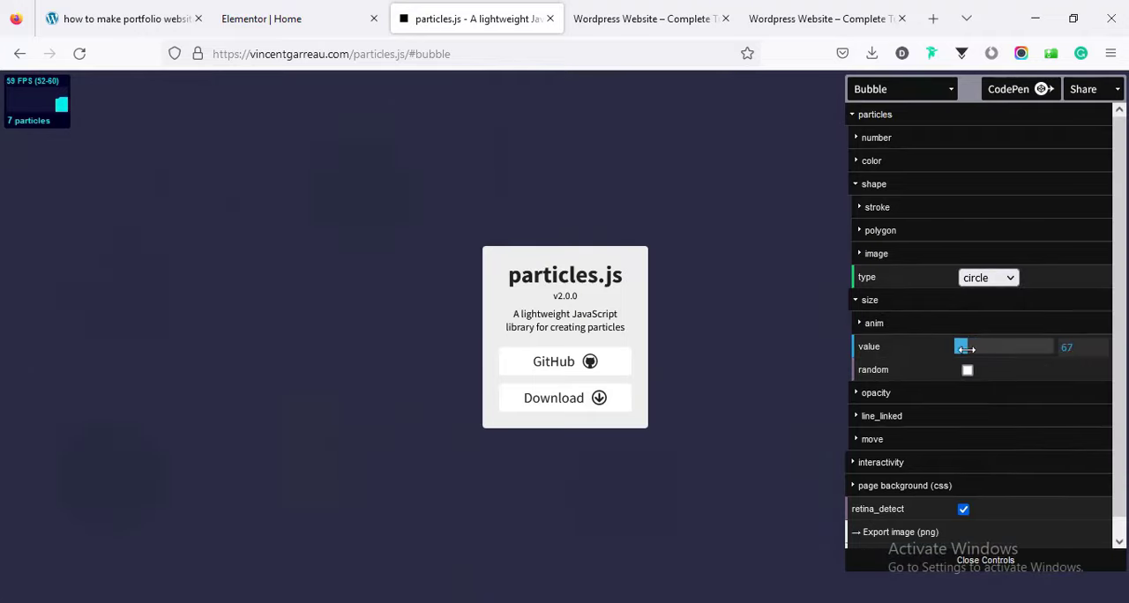
pyautogui.click(873, 161)
pyautogui.moveTo(1005, 181)
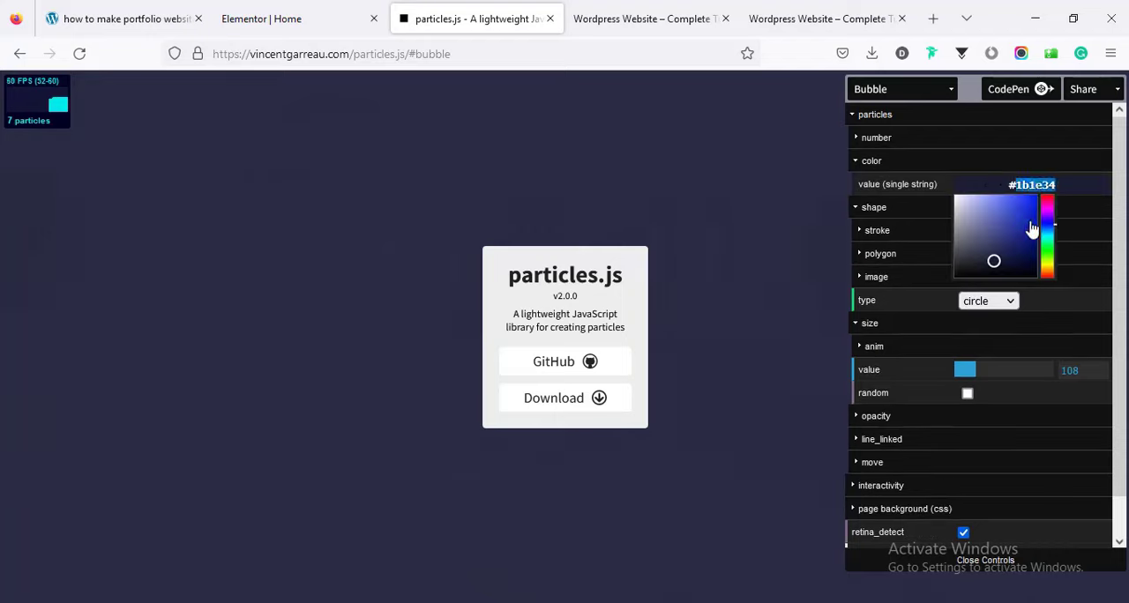
pyautogui.write('ffffff')
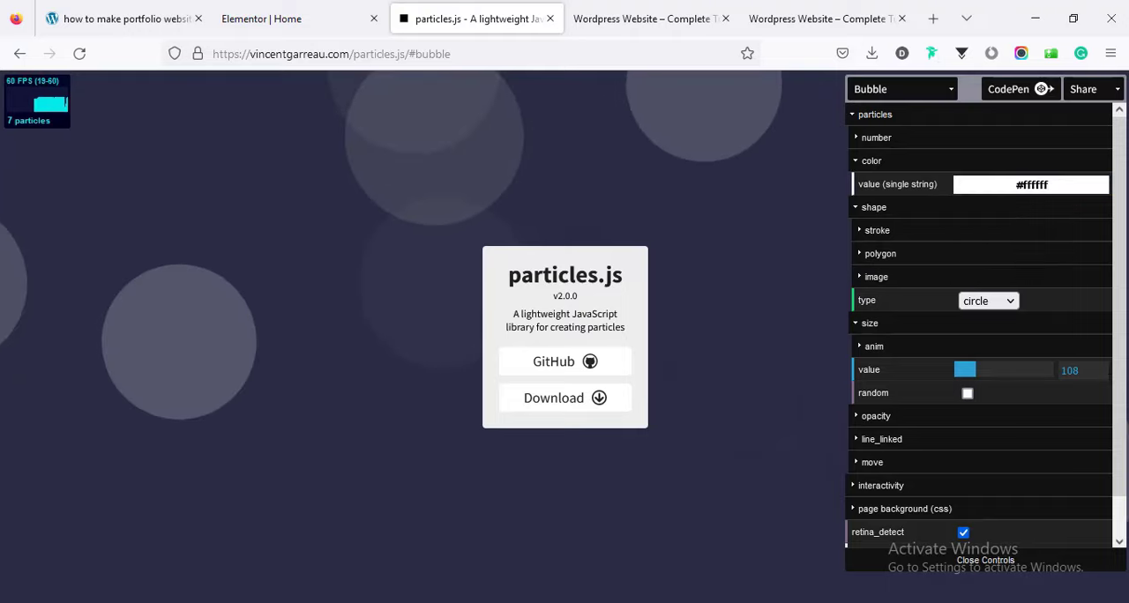
# Download the current particles configuration as JSON, open particlesjs-config(1).json in Notepad and copy all of its code.
pyautogui.scroll(-2, 968, 538)
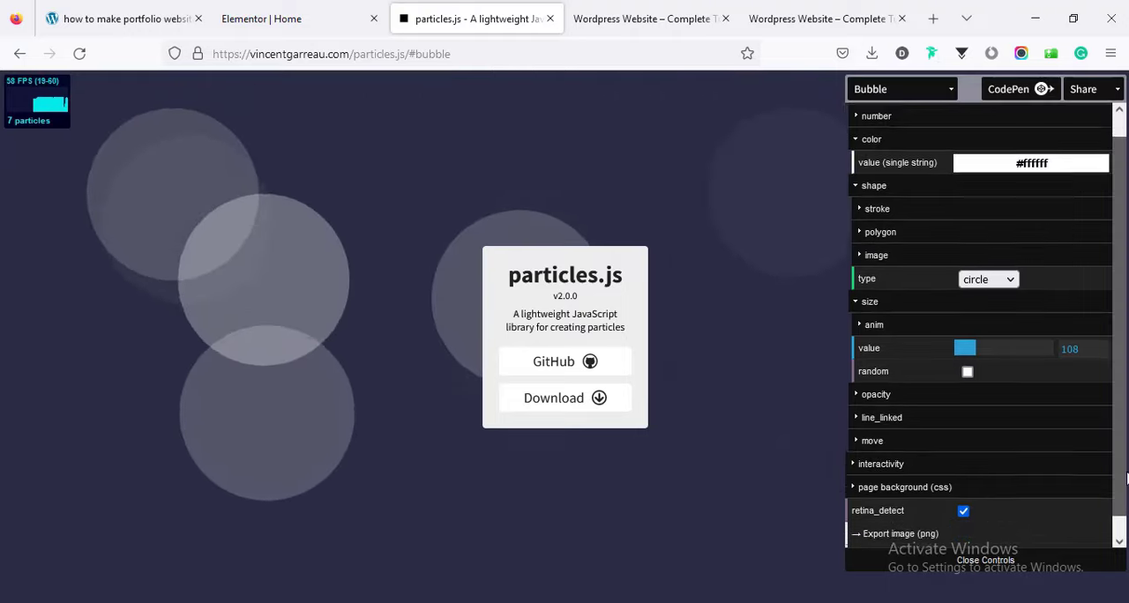
pyautogui.click(939, 538)
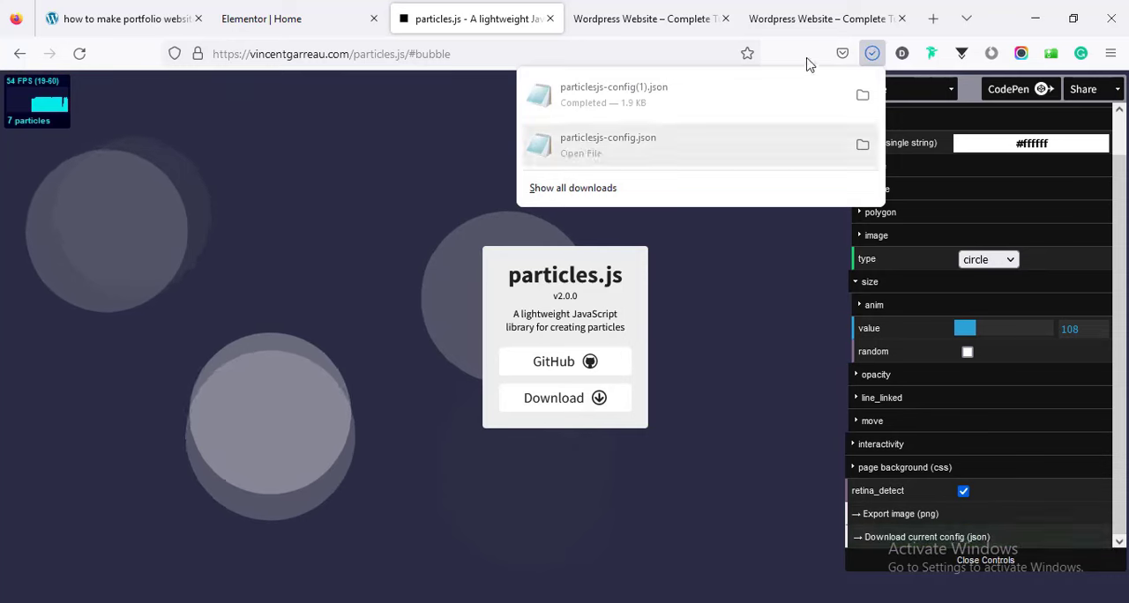
pyautogui.click(720, 102)
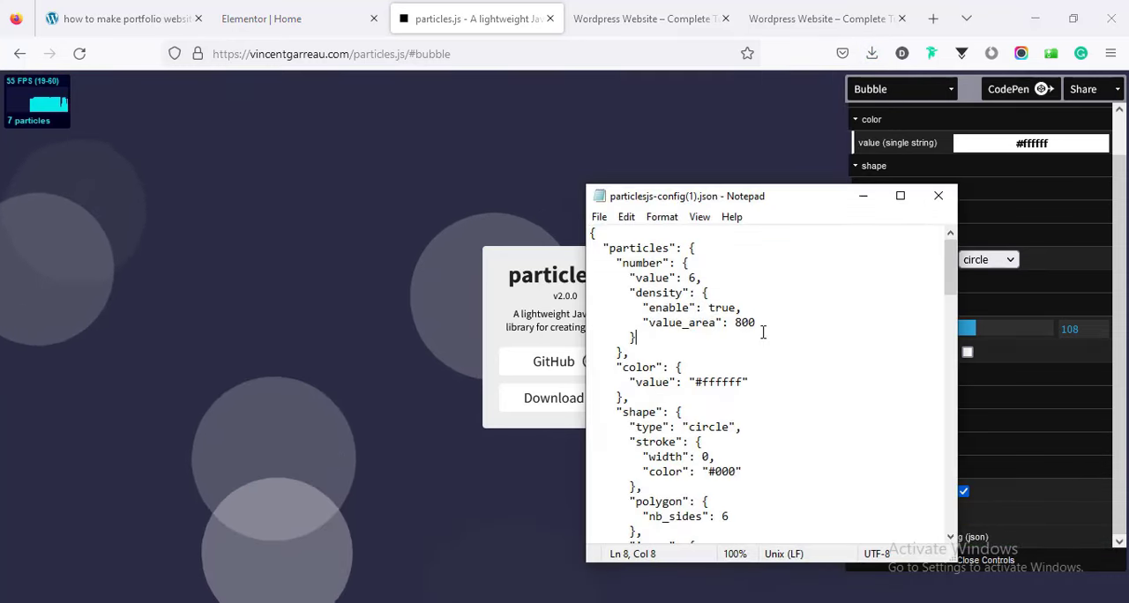
pyautogui.hotkey('ctrl', 'a')
pyautogui.hotkey('ctrl', 'c')
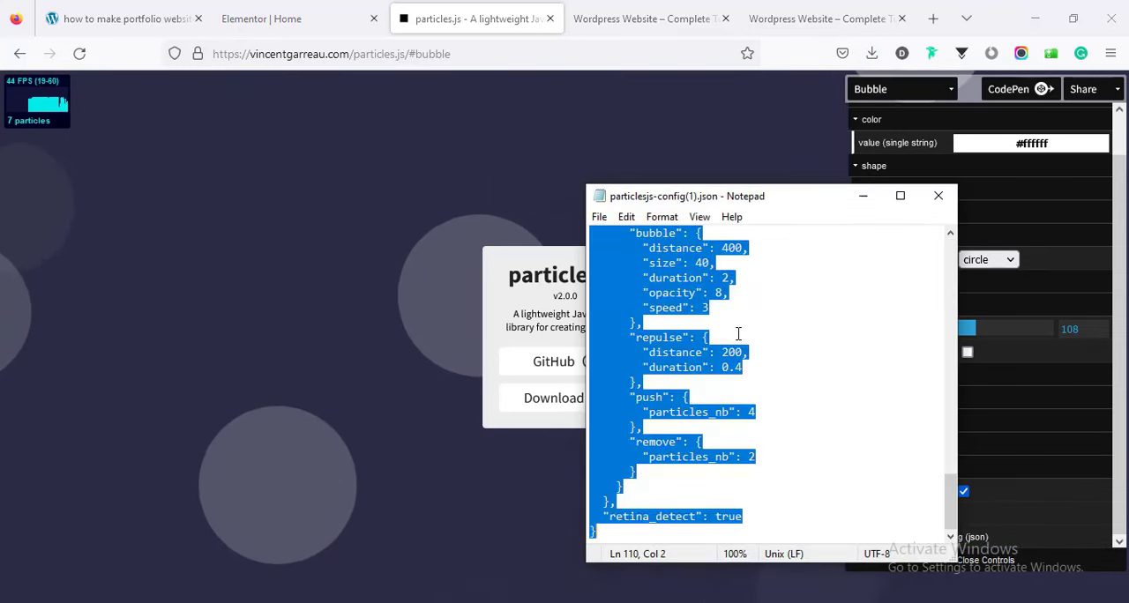
# Return to Elementor and replace the hero section's custom particles JSON with the copied circle configuration.
pyautogui.click(296, 11)
pyautogui.doubleClick(150, 451)
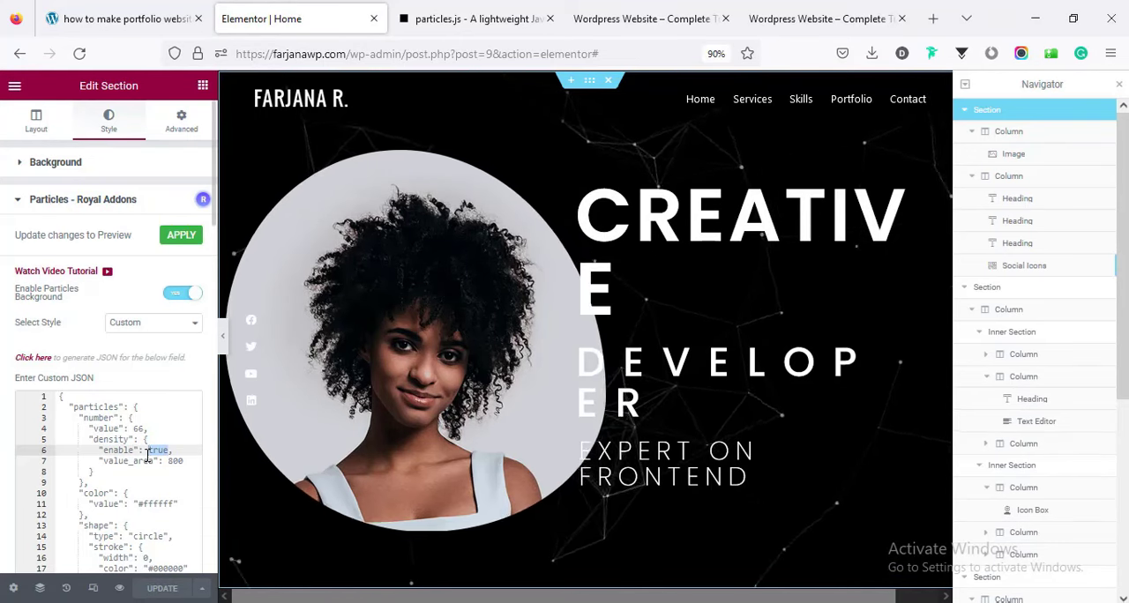
pyautogui.hotkey('ctrl', 'a')
pyautogui.hotkey('ctrl', 'v')
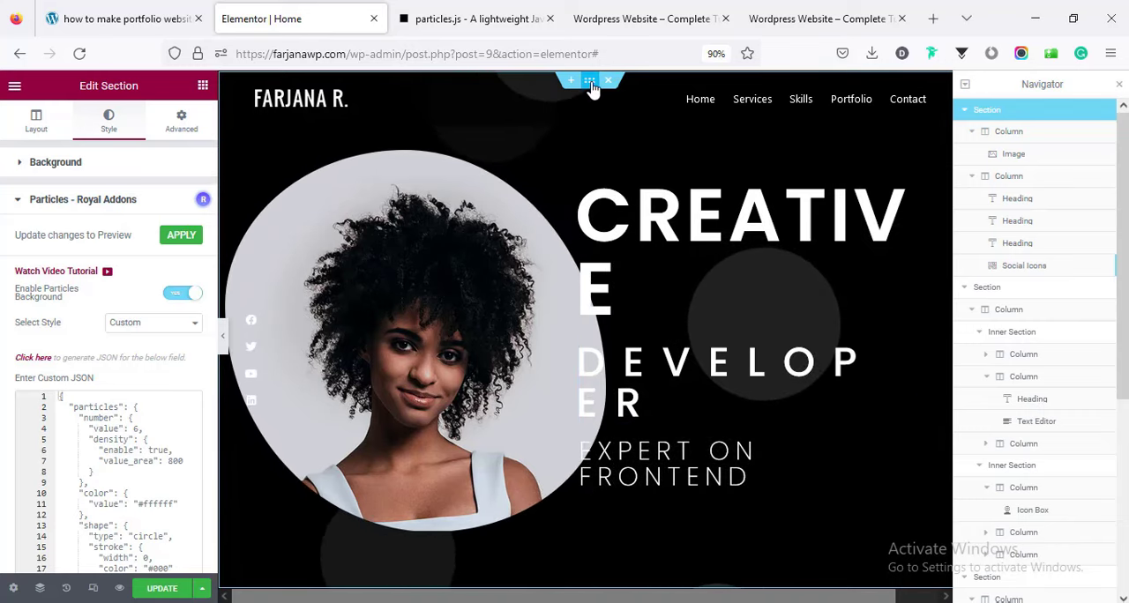
# Collapse the section trees in the Navigator and enable the Royal Addons particles background on the Portfolio section.
pyautogui.click(966, 112)
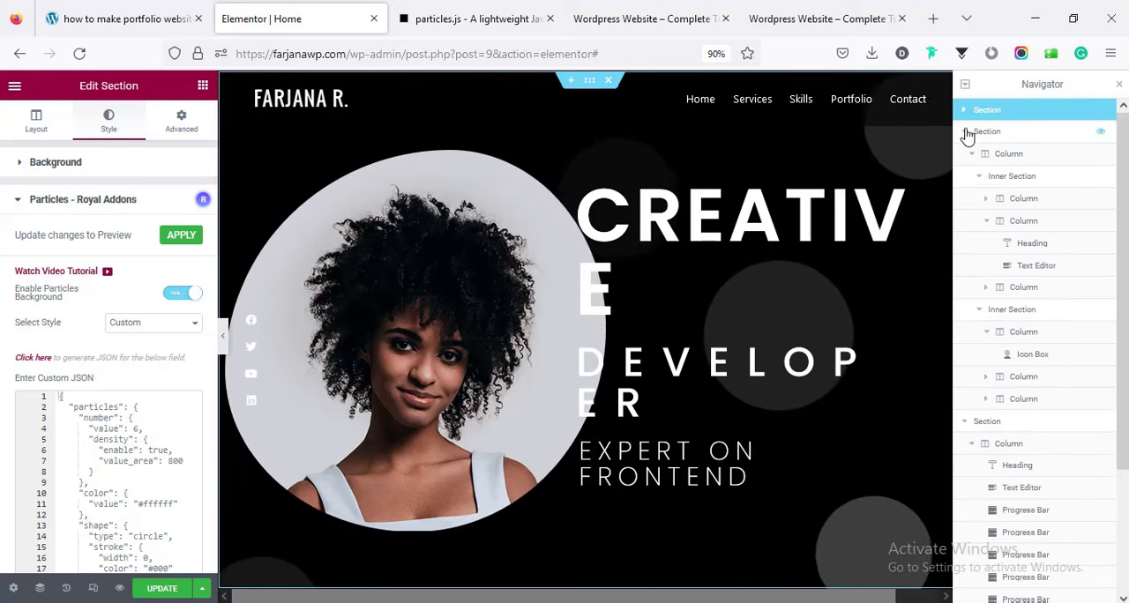
pyautogui.click(967, 139)
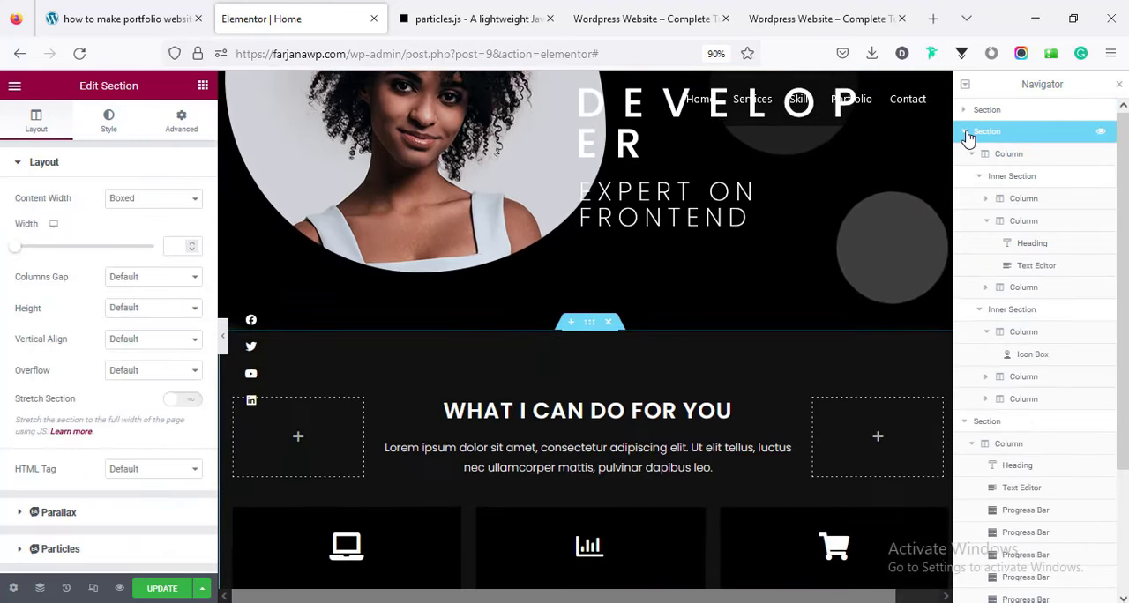
pyautogui.click(966, 134)
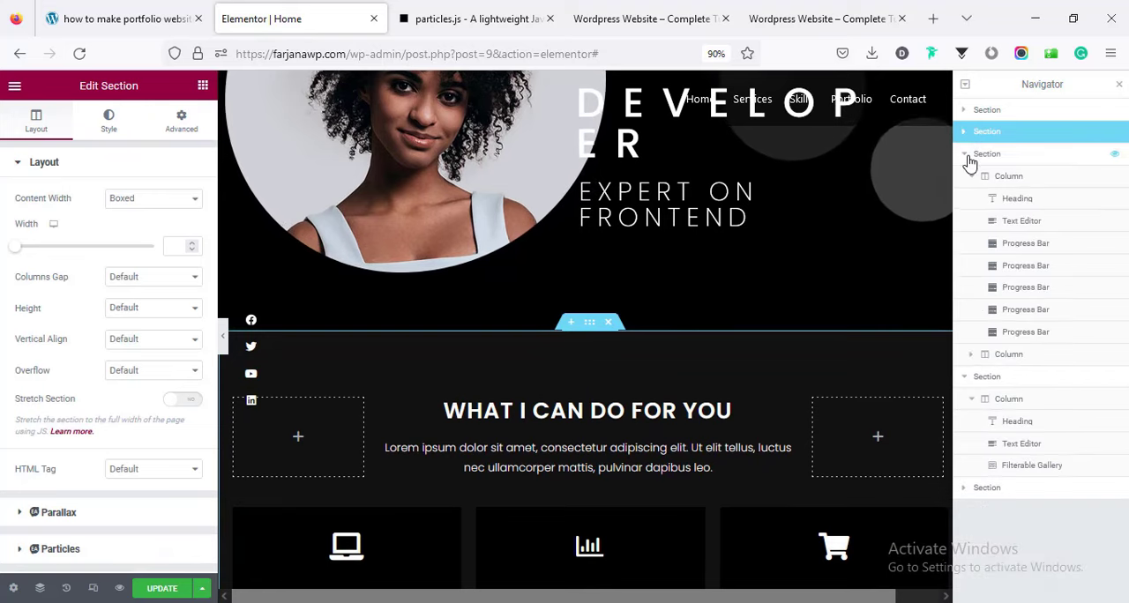
pyautogui.click(968, 158)
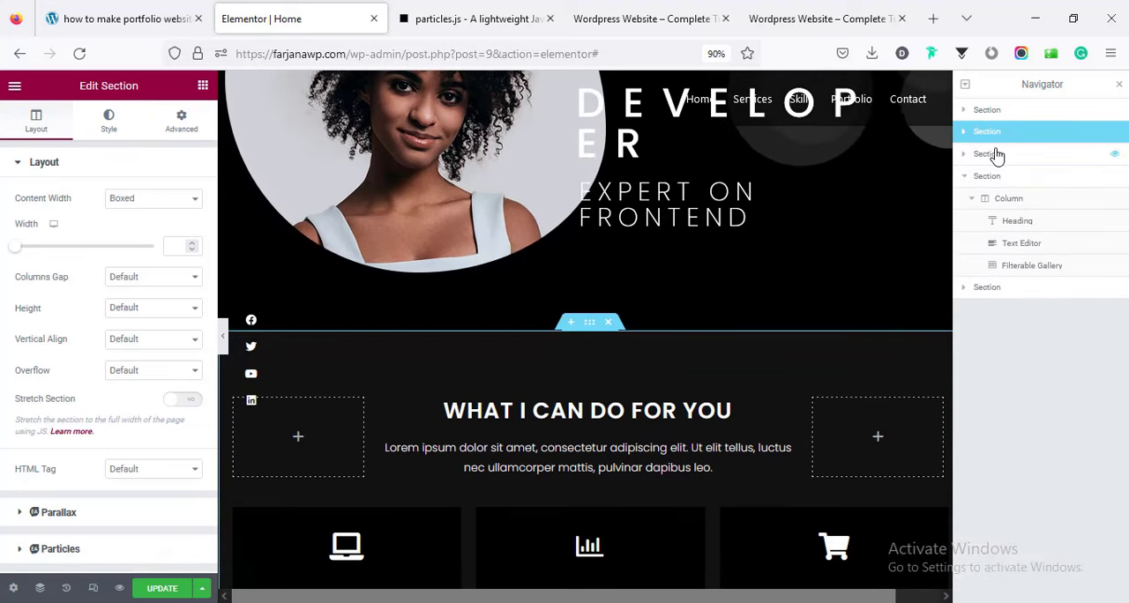
pyautogui.click(996, 156)
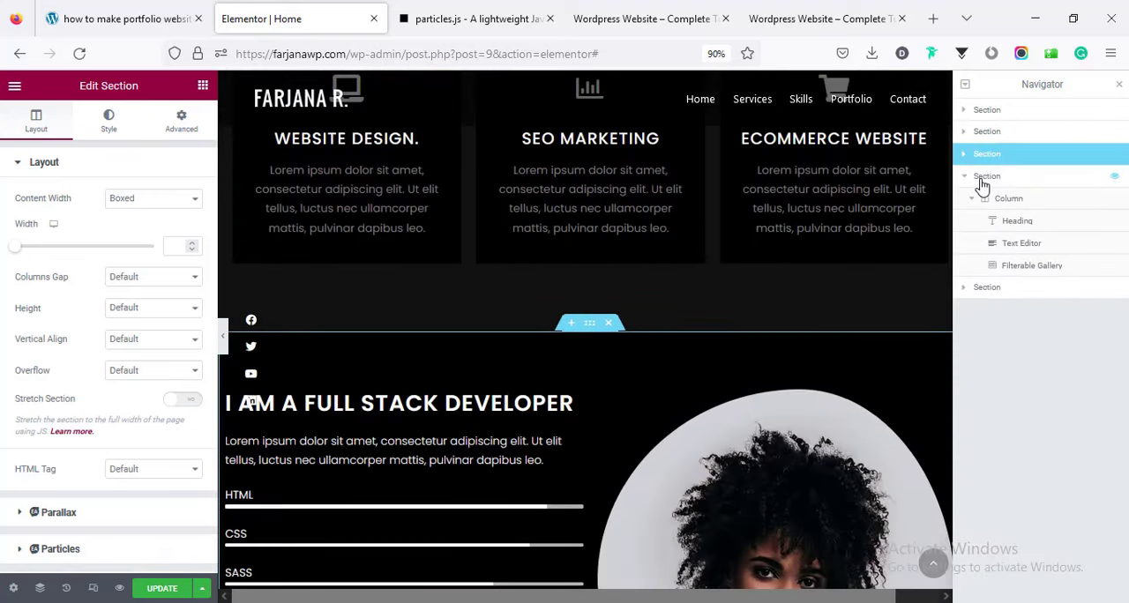
pyautogui.click(981, 181)
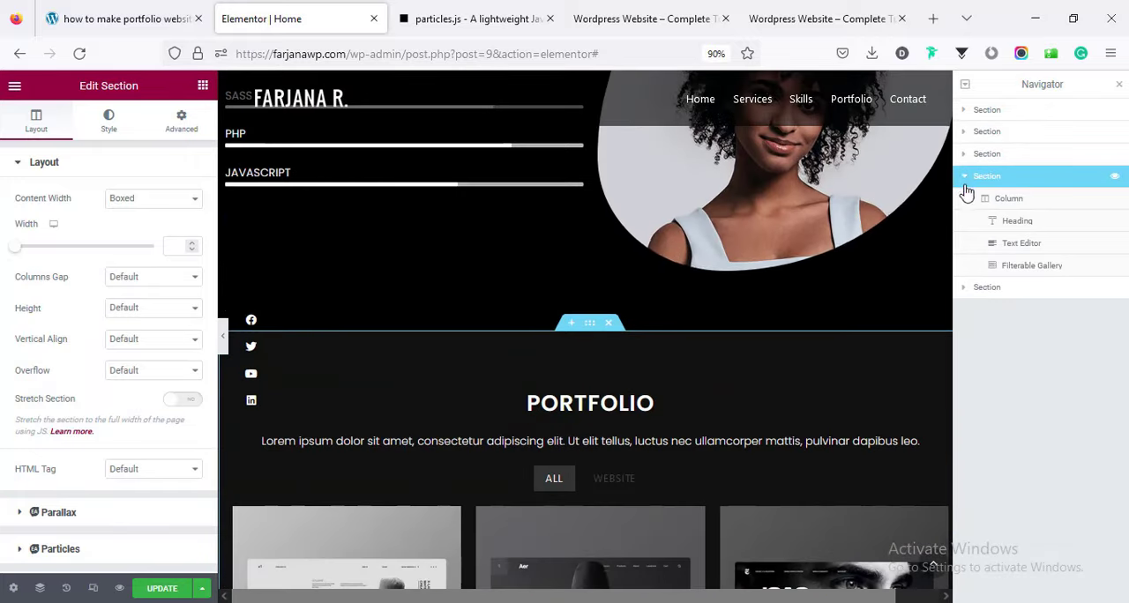
pyautogui.click(964, 176)
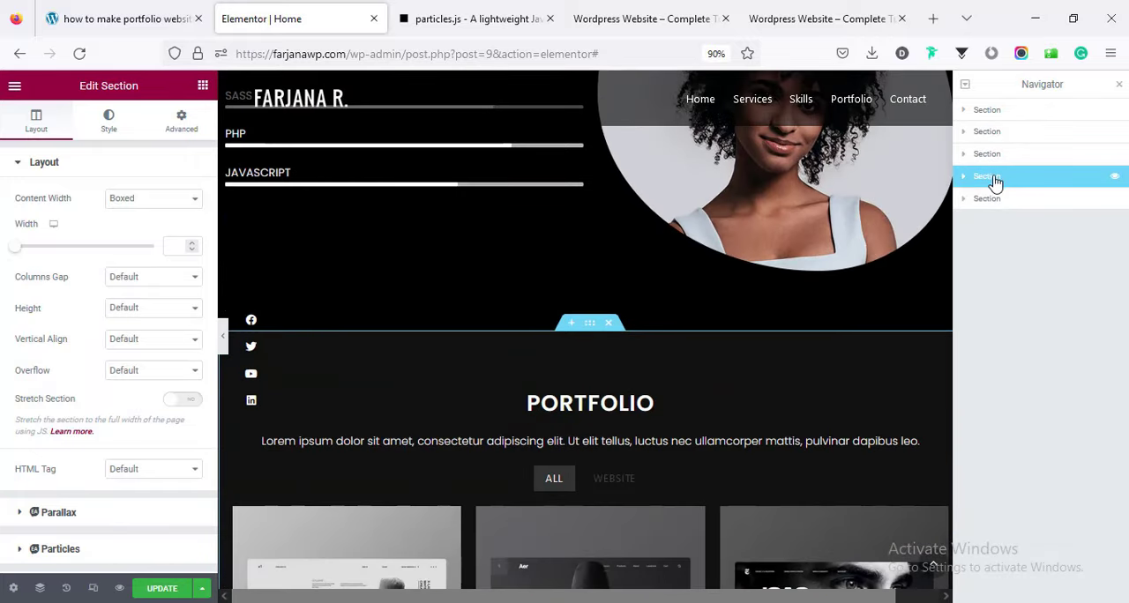
pyautogui.click(120, 129)
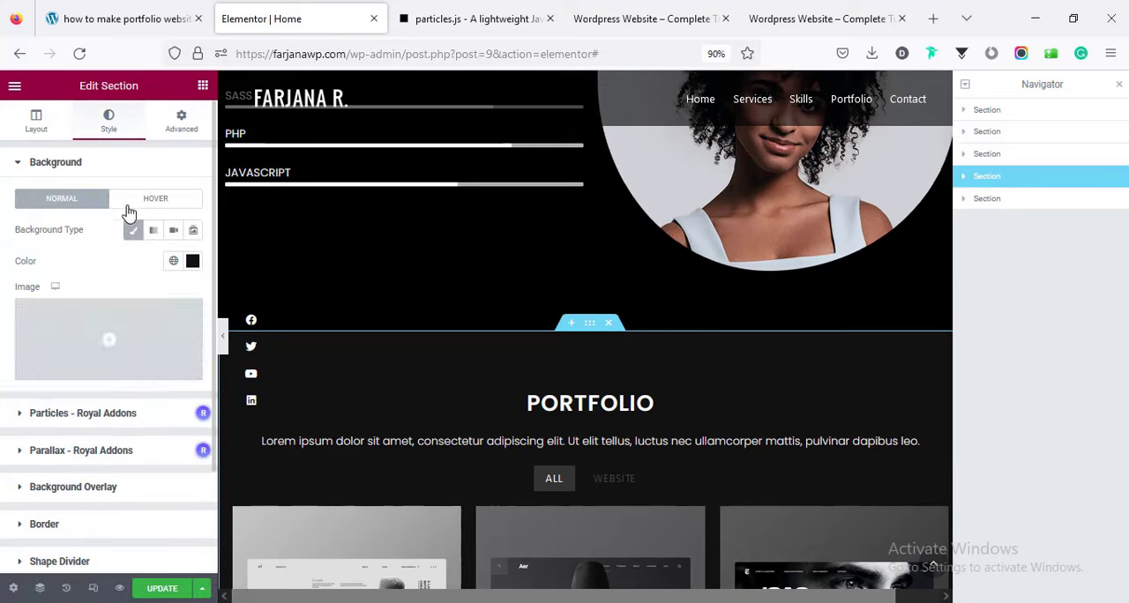
pyautogui.click(111, 410)
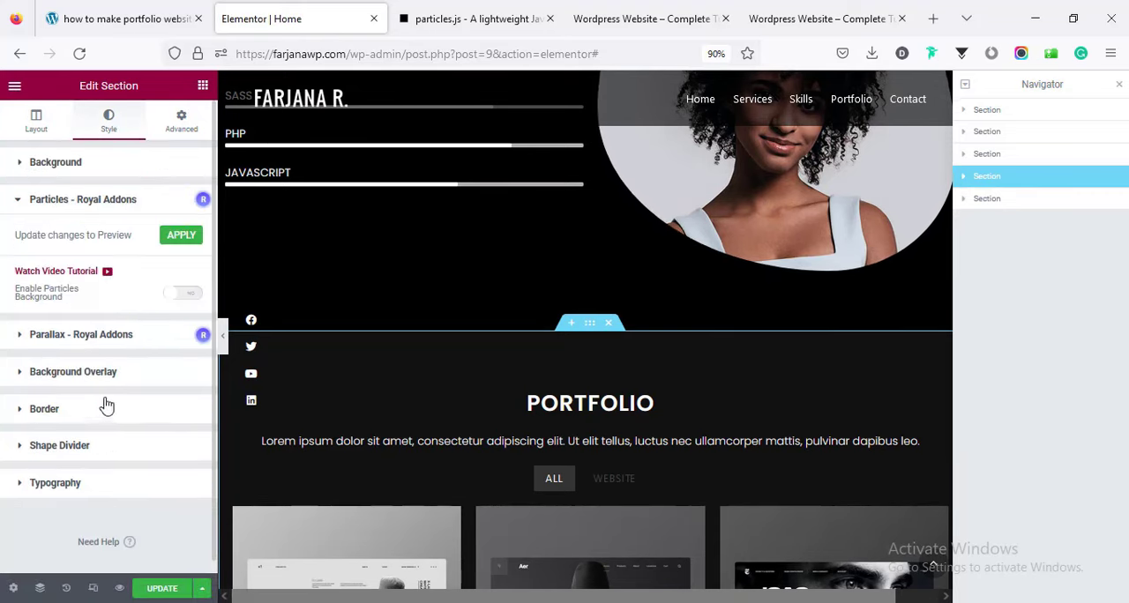
pyautogui.click(180, 295)
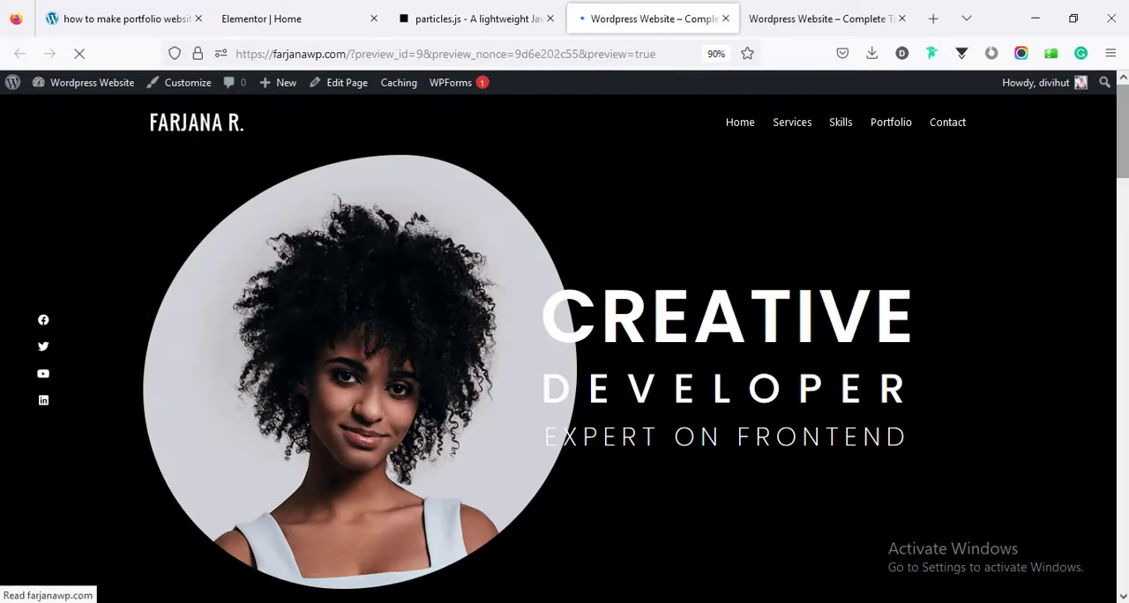
# Examine the page preview's particle backgrounds from the hero section down to the Portfolio section.
pyautogui.scroll(-12, 565, 353)
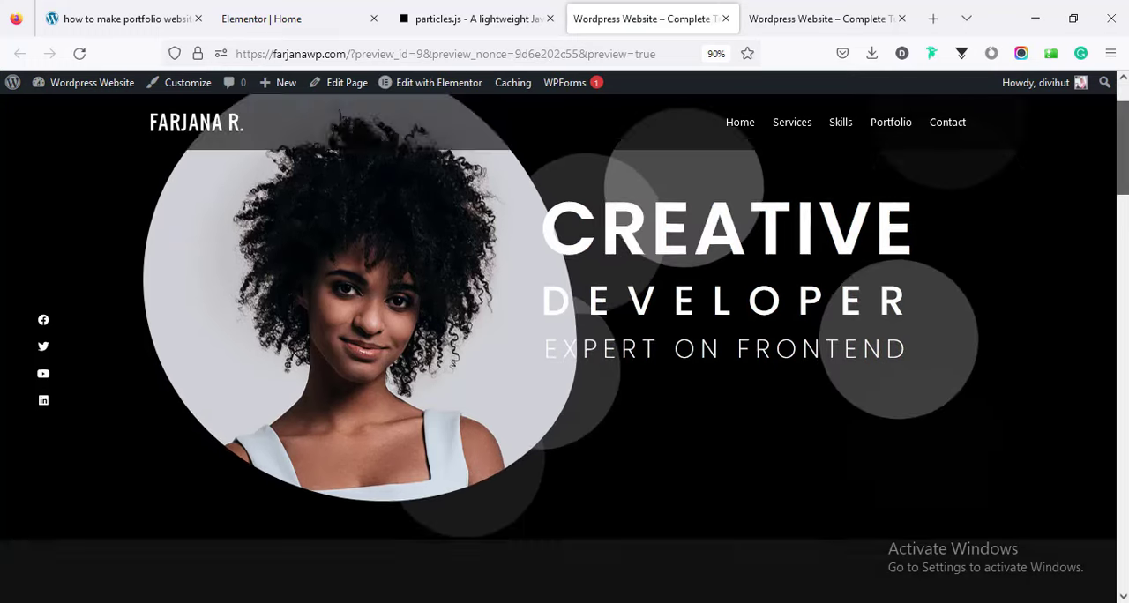
pyautogui.scroll(-3, 378, 370)
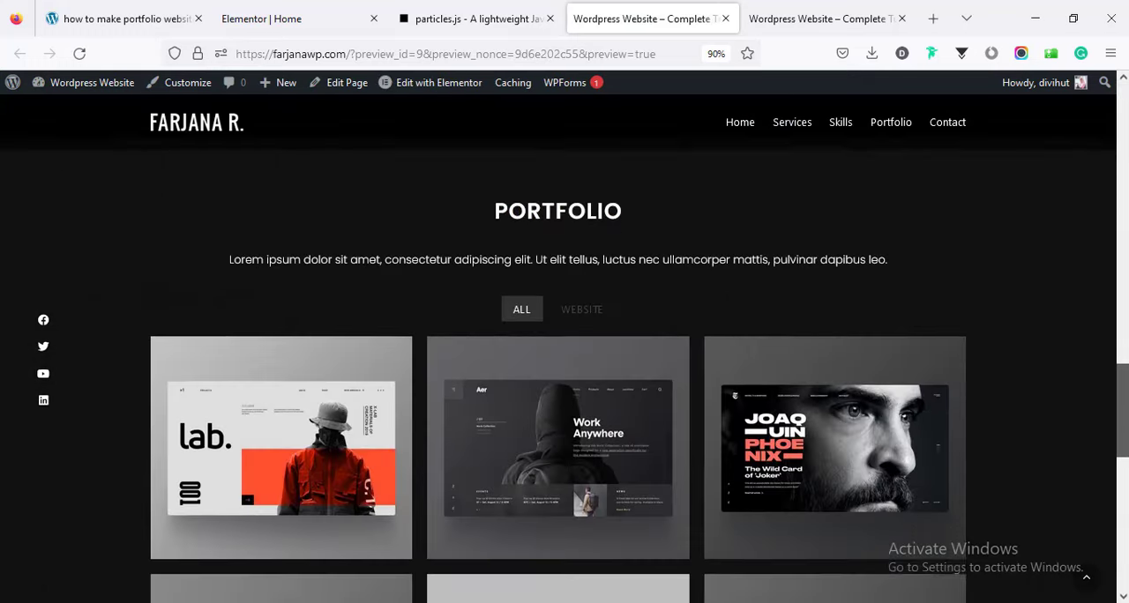
pyautogui.scroll(1, 379, 371)
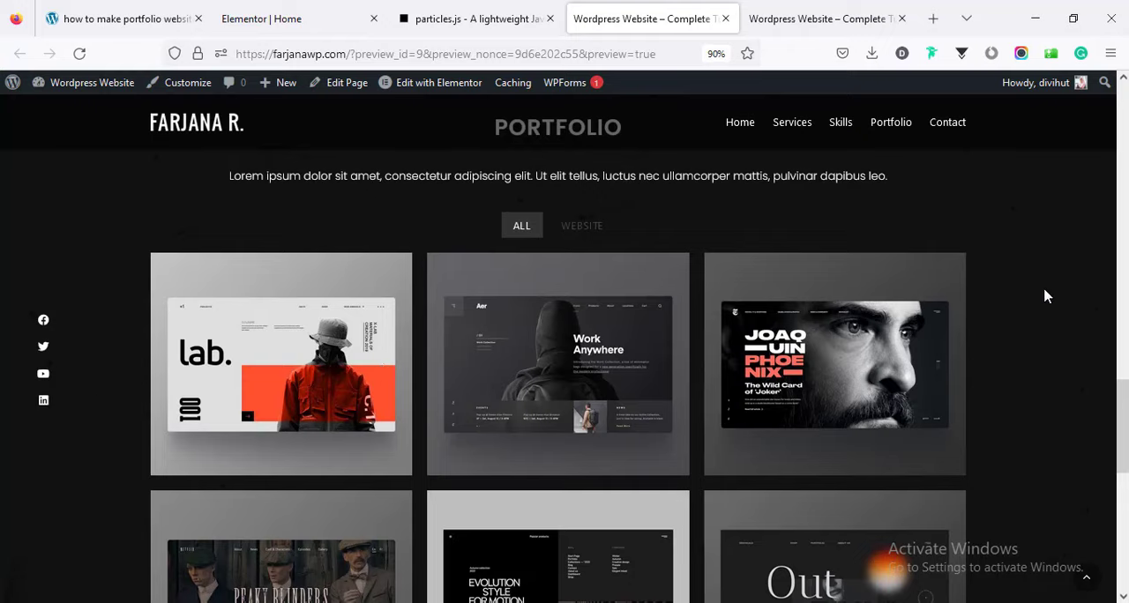
# Replace the Portfolio section's default custom particles JSON in Elementor with the copied configuration and update the page.
pyautogui.click(401, 12)
pyautogui.click(297, 22)
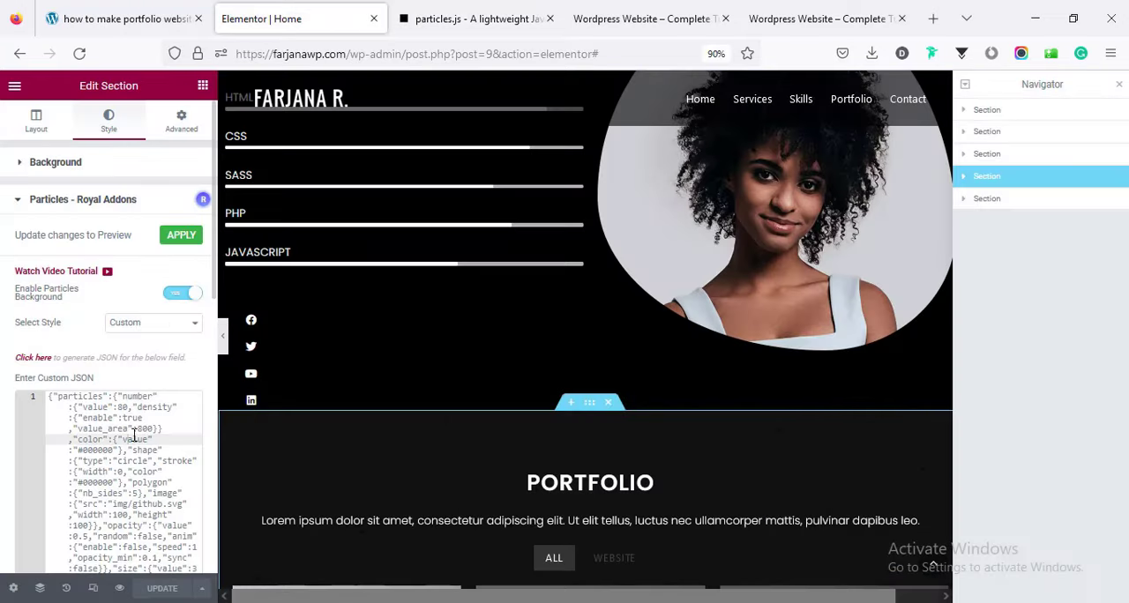
pyautogui.hotkey('ctrl', 'a')
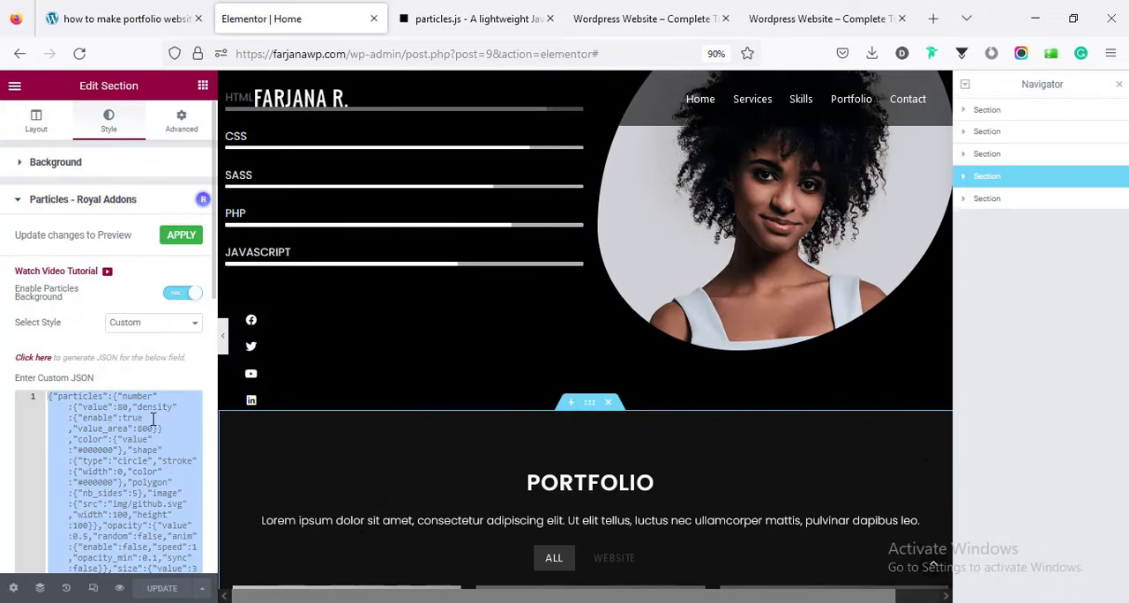
pyautogui.hotkey('ctrl', 'v')
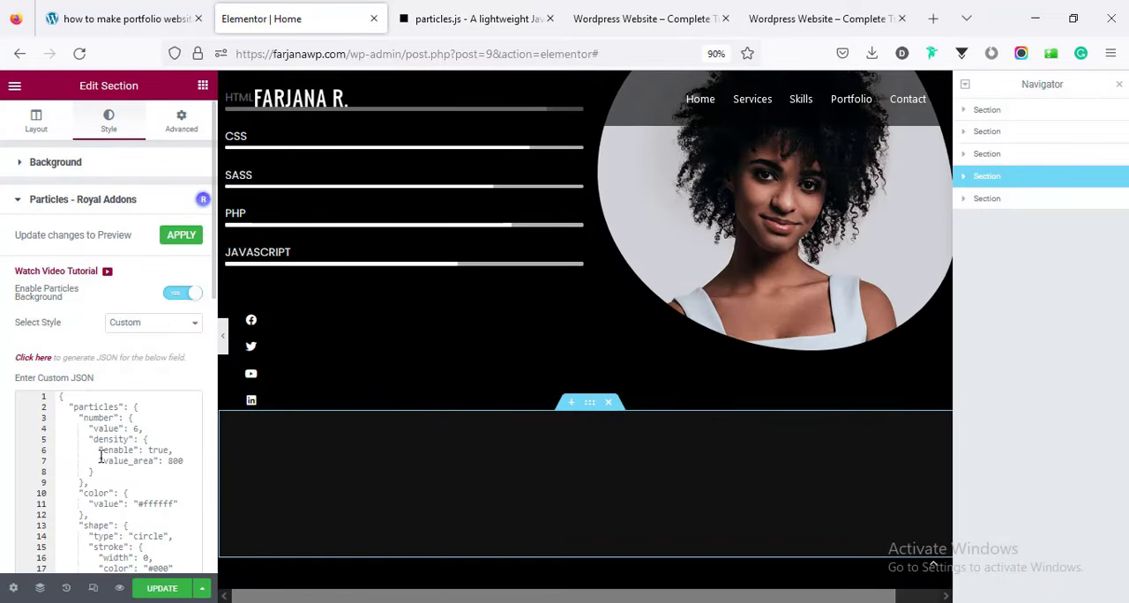
pyautogui.click(162, 588)
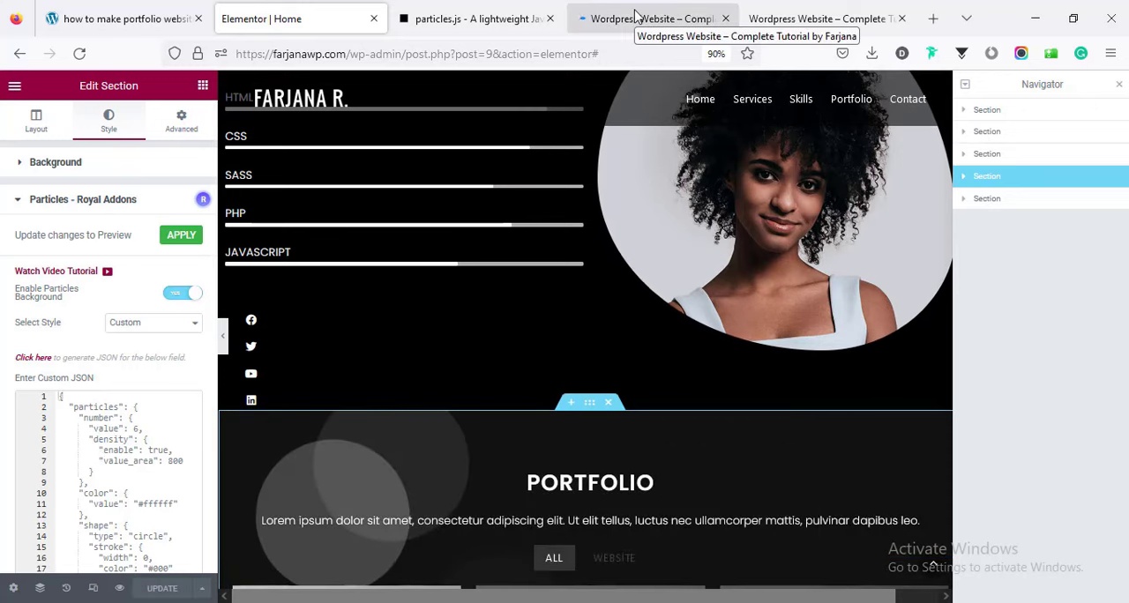
# Check the particle background of the Portfolio section in the page preview and go back up to the hero section.
pyautogui.click(635, 15)
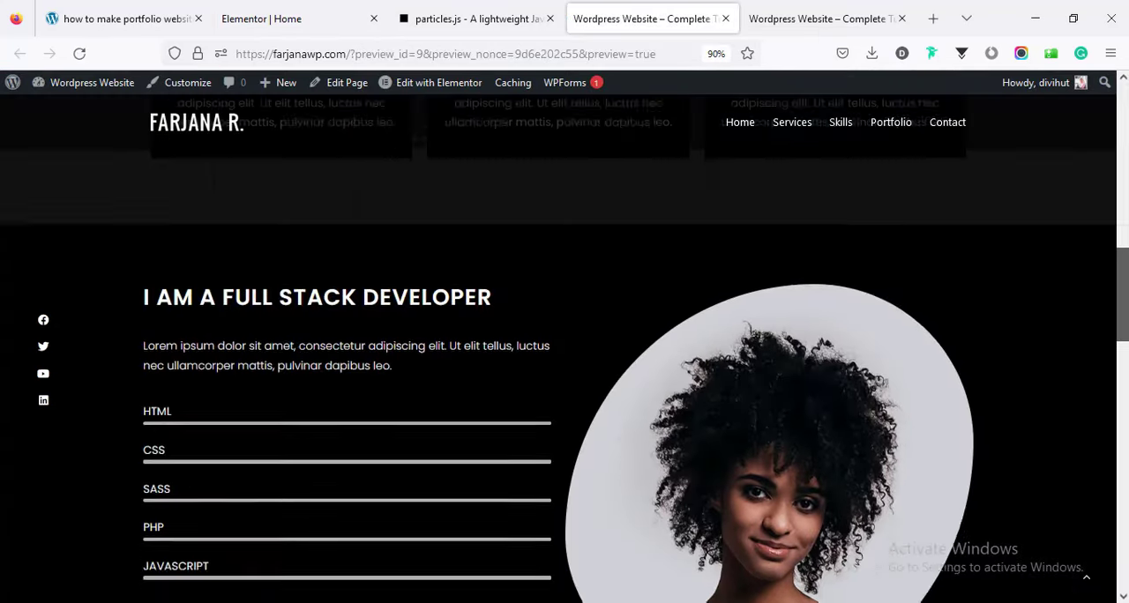
pyautogui.scroll(-4, 339, 386)
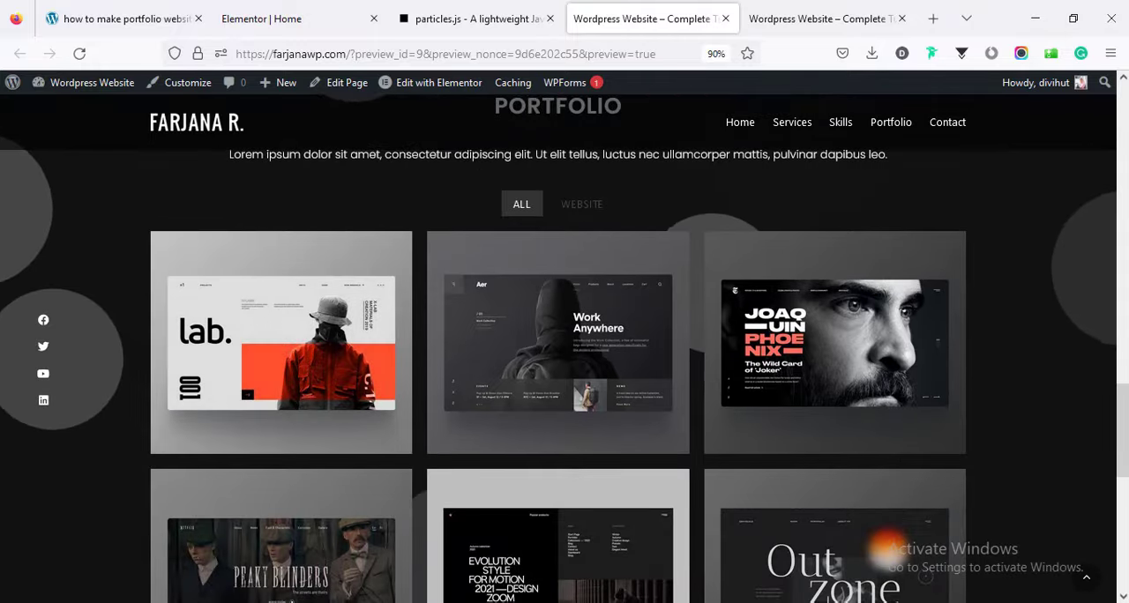
pyautogui.moveTo(1124, 439); pyautogui.dragTo(1122, 148)
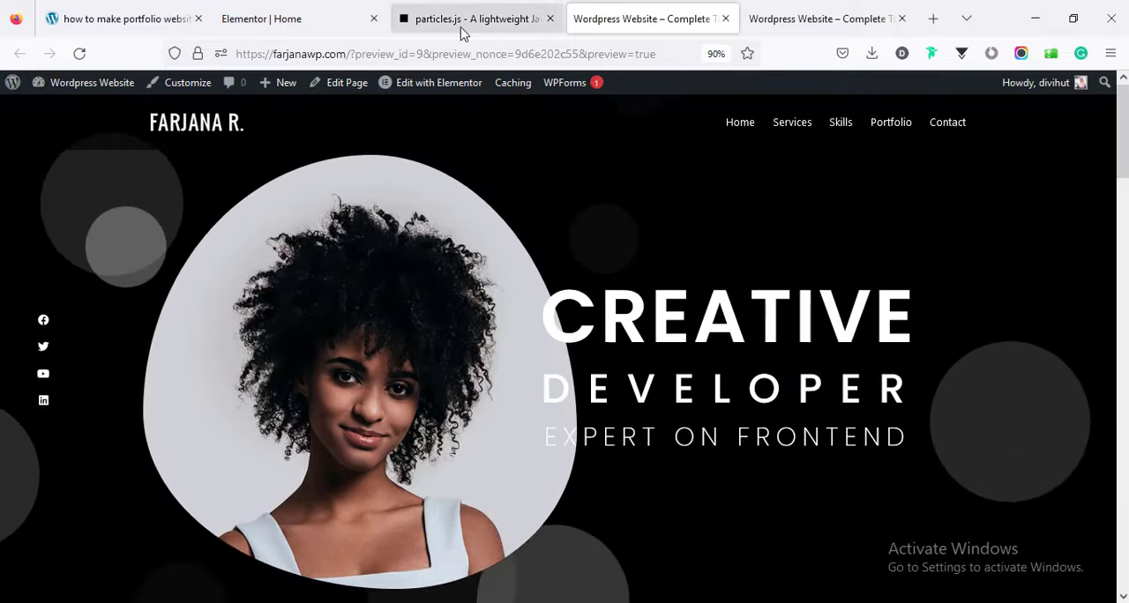
# Close the particles.js generator and the duplicate website preview, and return to the Elementor editor.
pyautogui.click(530, 19)
pyautogui.click(550, 19)
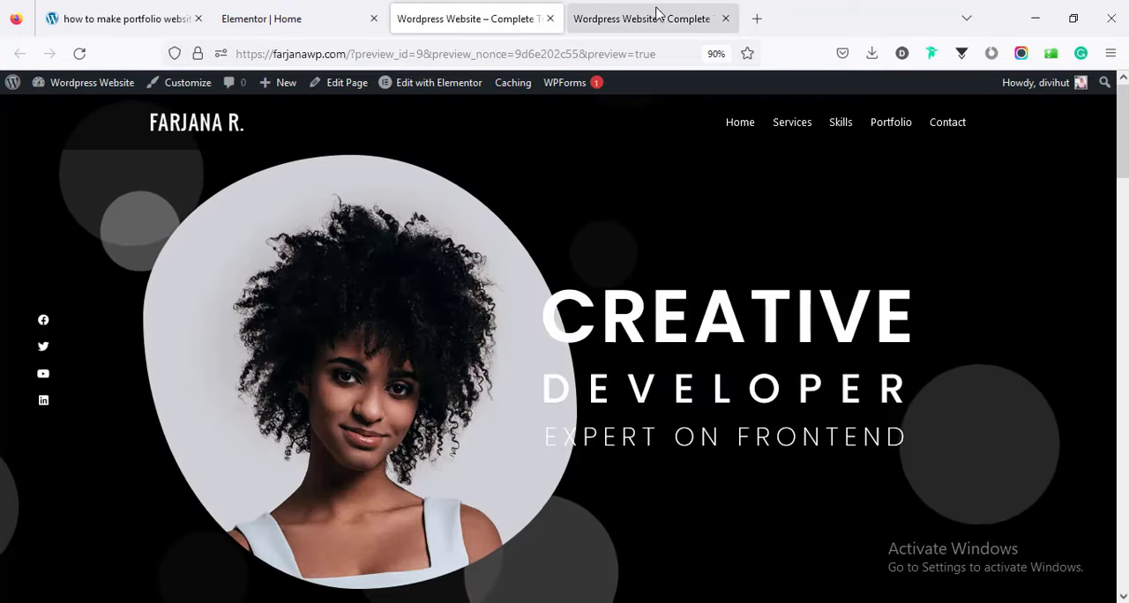
pyautogui.click(725, 18)
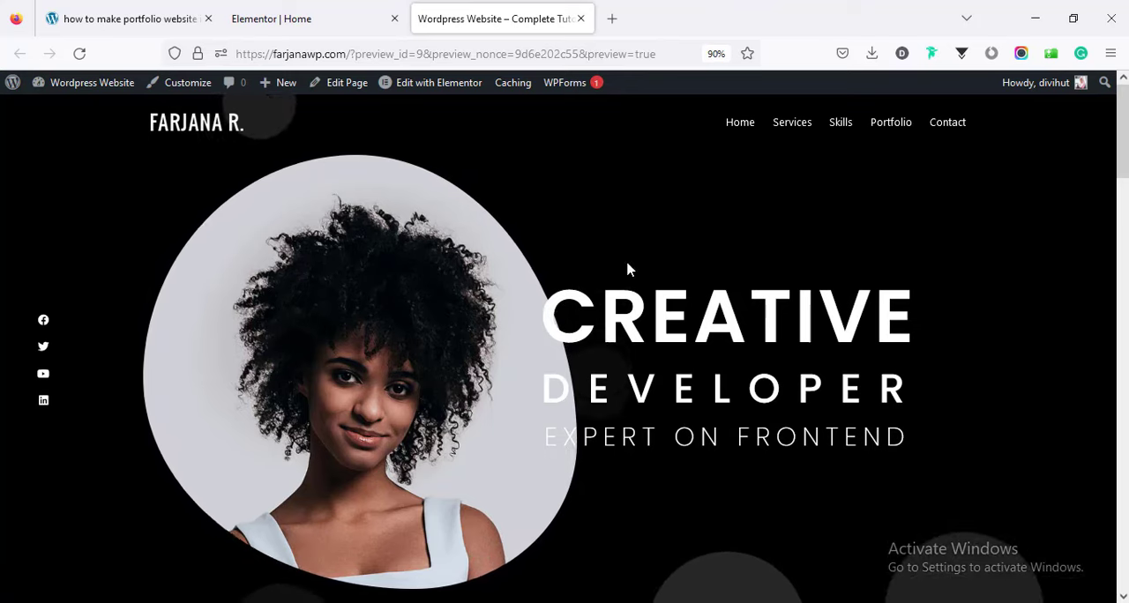
pyautogui.click(335, 16)
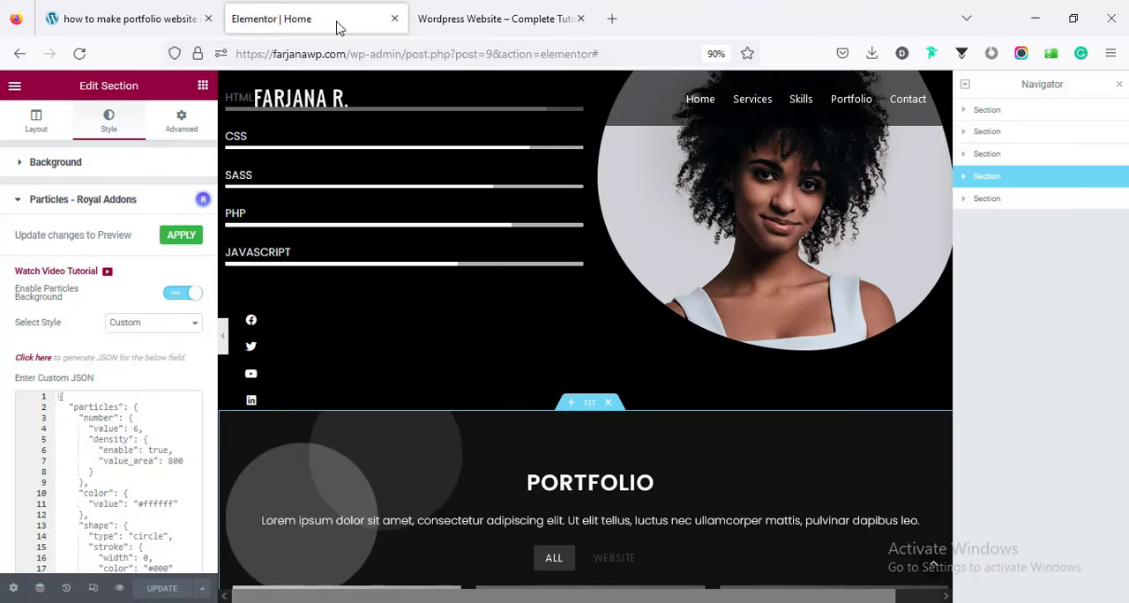
# Review the hero section's layout settings and keep its height at Fit To Screen.
pyautogui.click(986, 113)
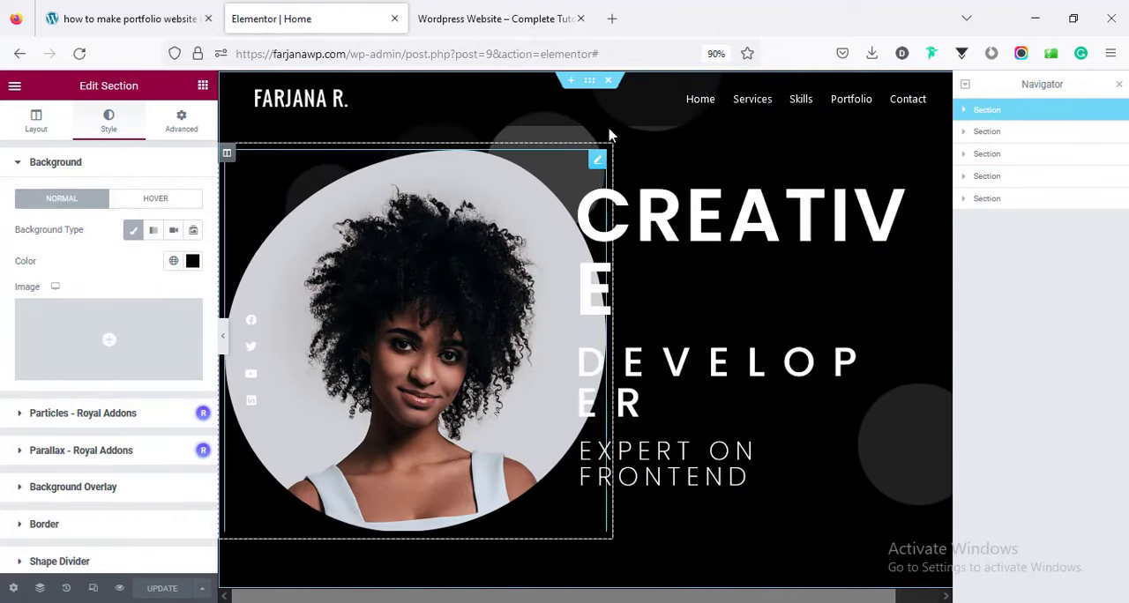
pyautogui.click(39, 129)
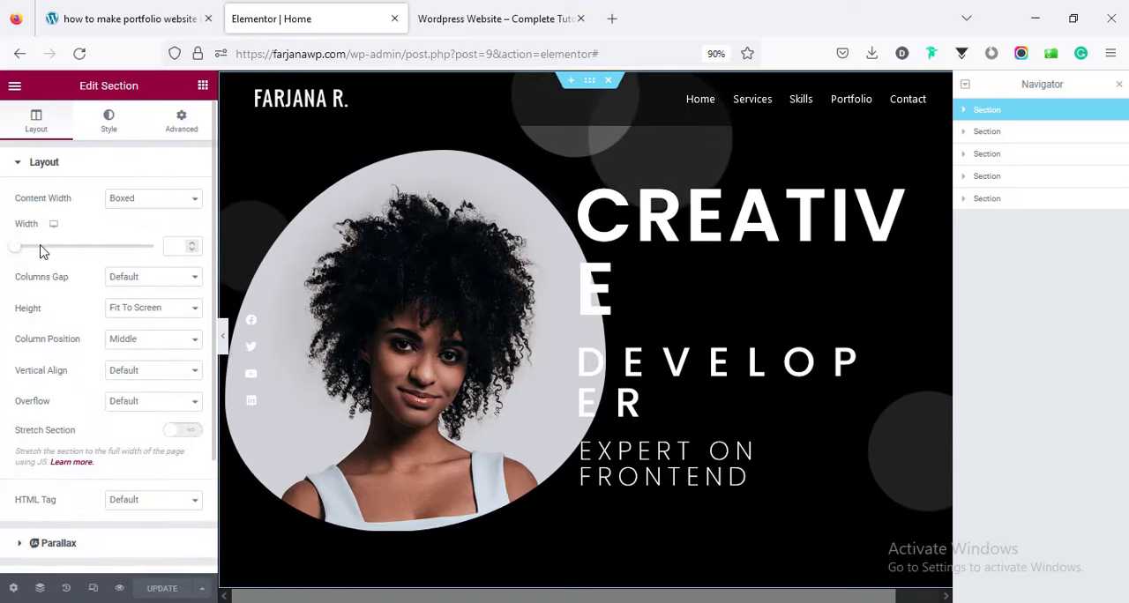
pyautogui.click(135, 310)
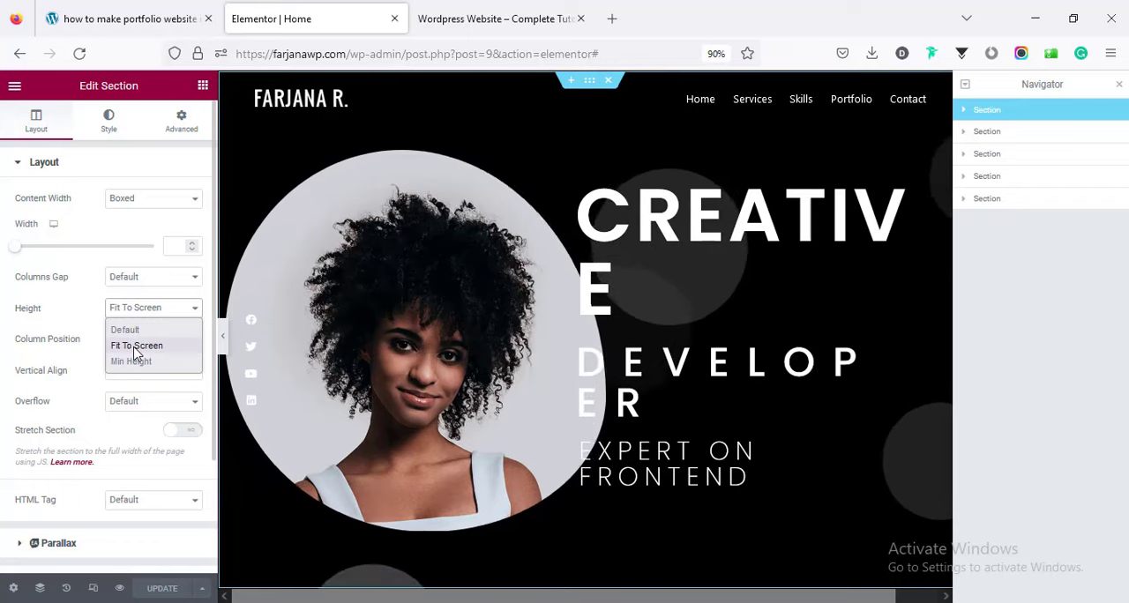
pyautogui.click(135, 346)
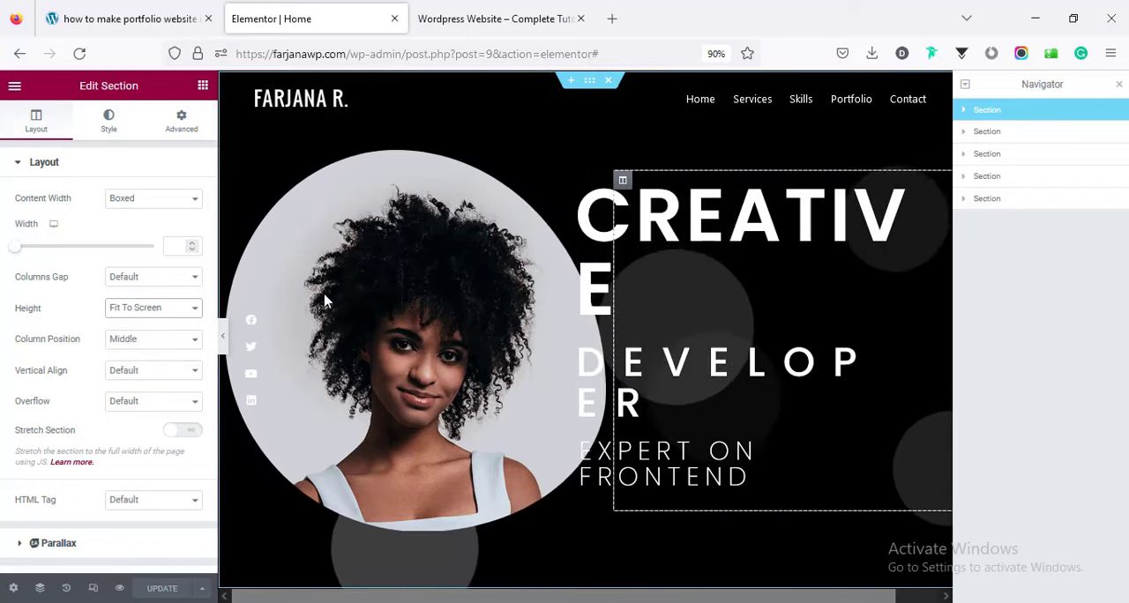
# Try a red background color, #C11B1B, on the hero section and return it to black.
pyautogui.click(109, 122)
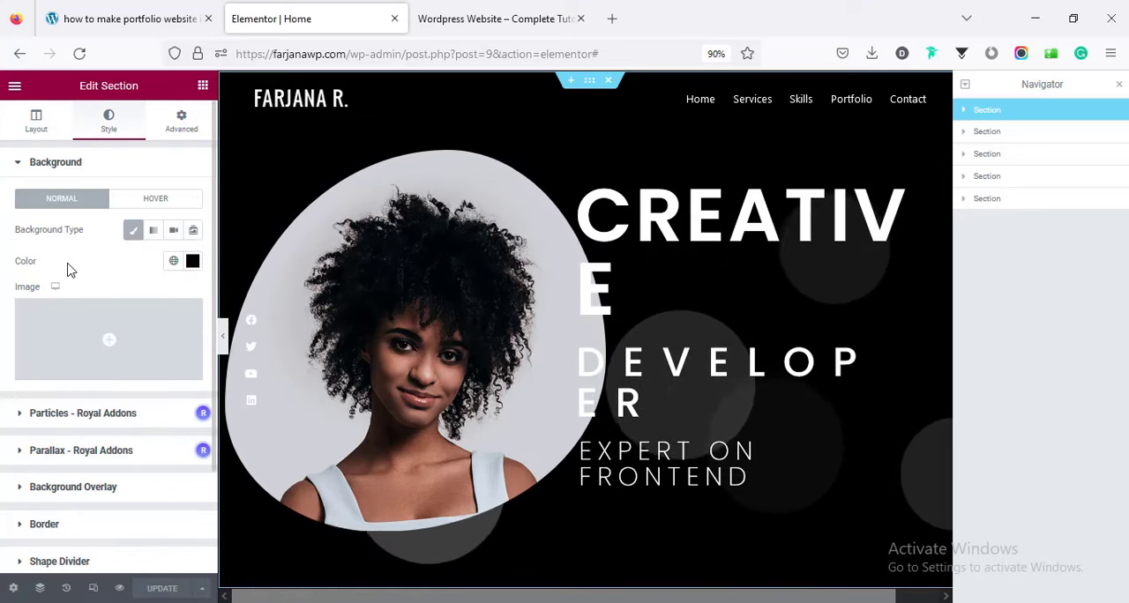
pyautogui.click(193, 261)
pyautogui.moveTo(169, 356)
pyautogui.mouseDown()
pyautogui.moveTo(221, 355)
pyautogui.moveTo(232, 336)
pyautogui.moveTo(228, 358)
pyautogui.moveTo(232, 335)
pyautogui.moveTo(265, 408)
pyautogui.moveTo(266, 331)
pyautogui.moveTo(261, 346)
pyautogui.mouseUp()
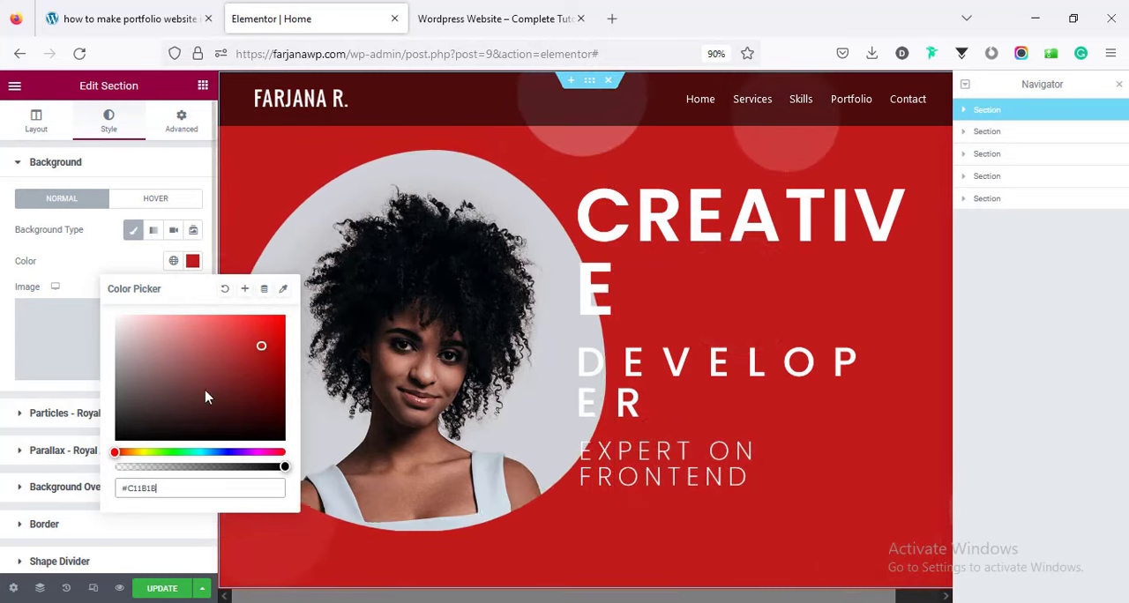
pyautogui.moveTo(207, 396); pyautogui.dragTo(112, 442)
pyautogui.click(71, 259)
# Open the WordPress Customizer from the website preview in a new tab and show its Additional CSS.
pyautogui.click(474, 9)
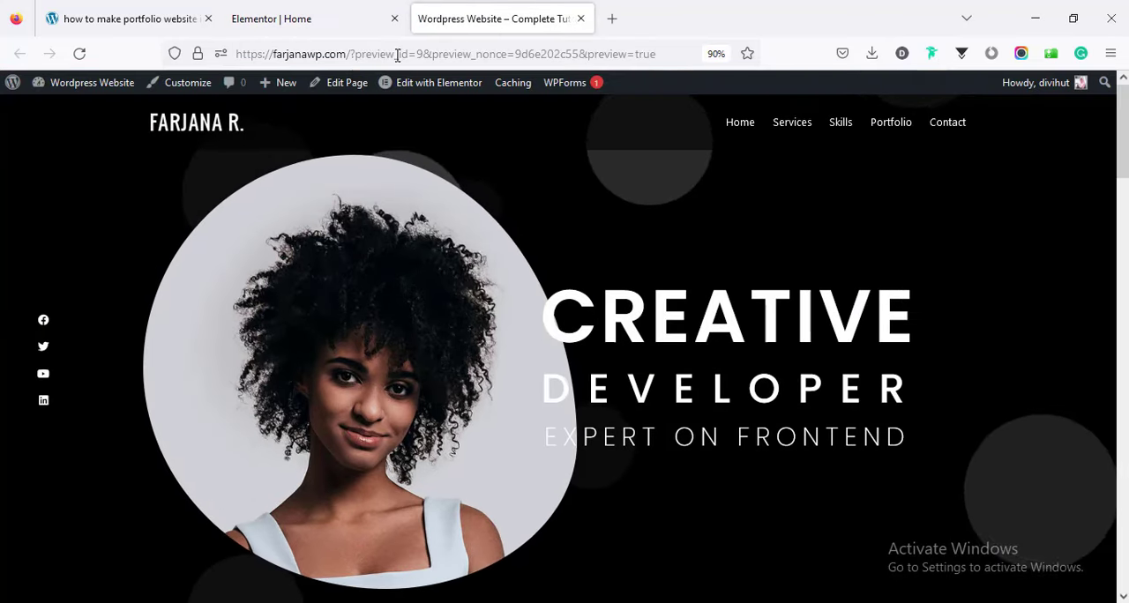
pyautogui.middleClick(176, 88)
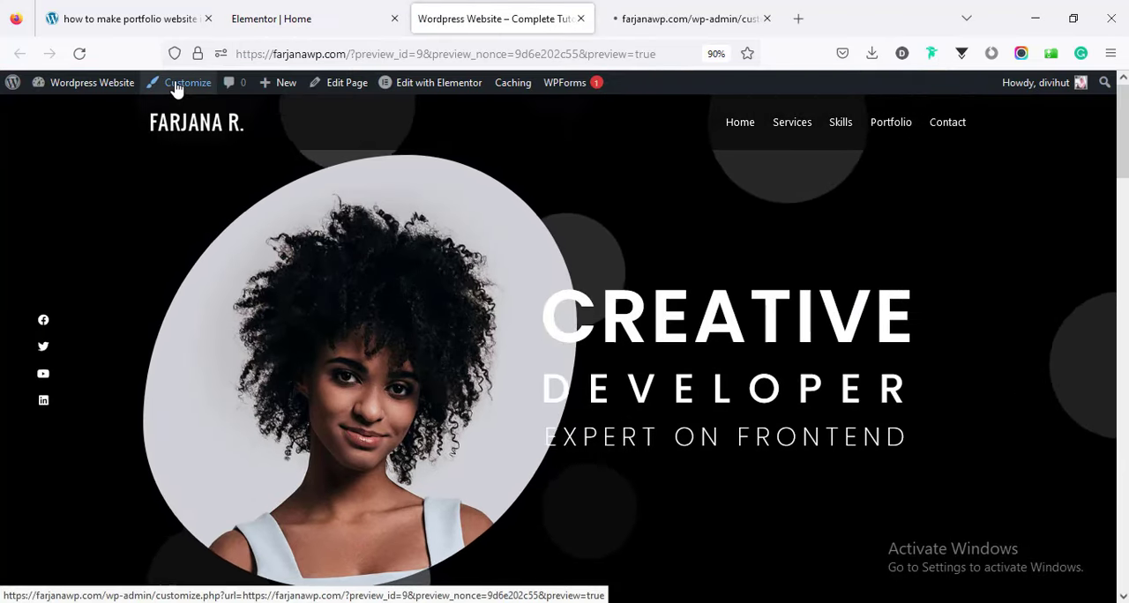
pyautogui.click(660, 17)
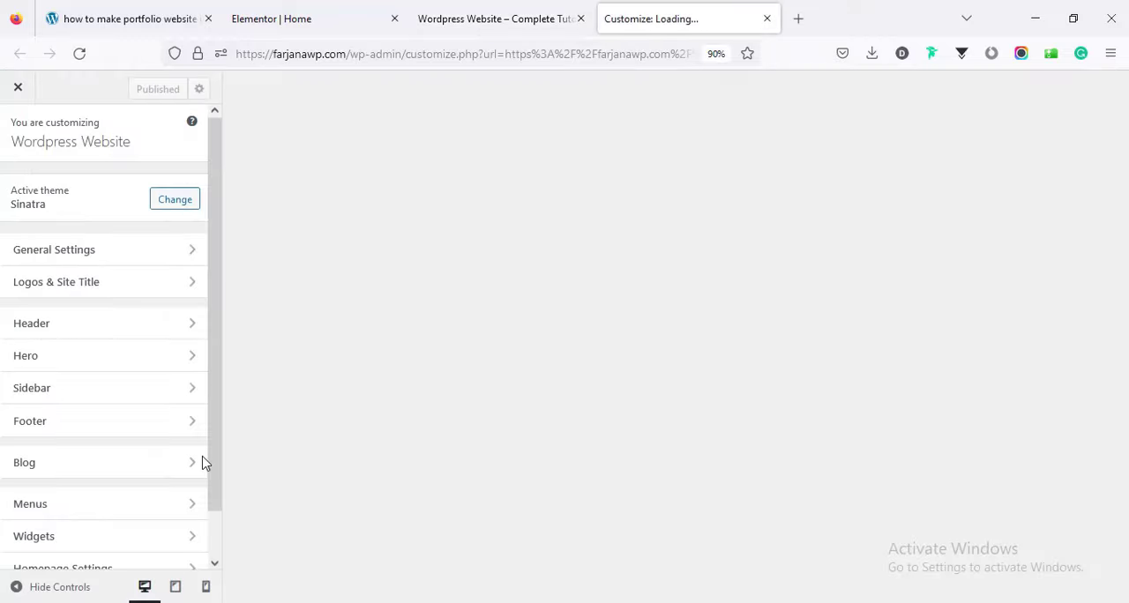
pyautogui.scroll(-1, 219, 469)
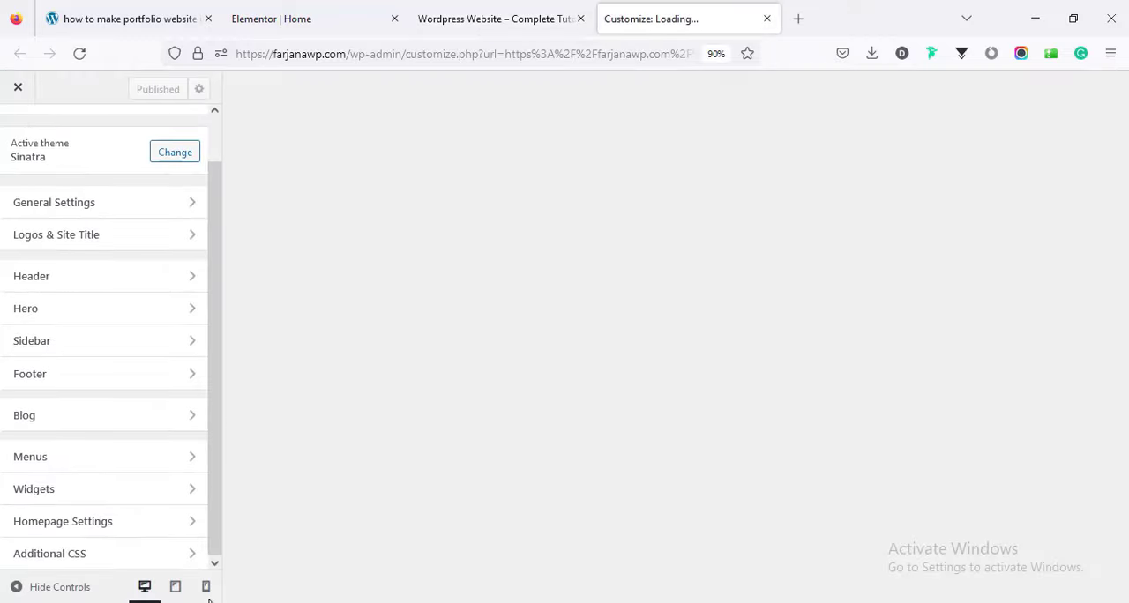
pyautogui.click(109, 558)
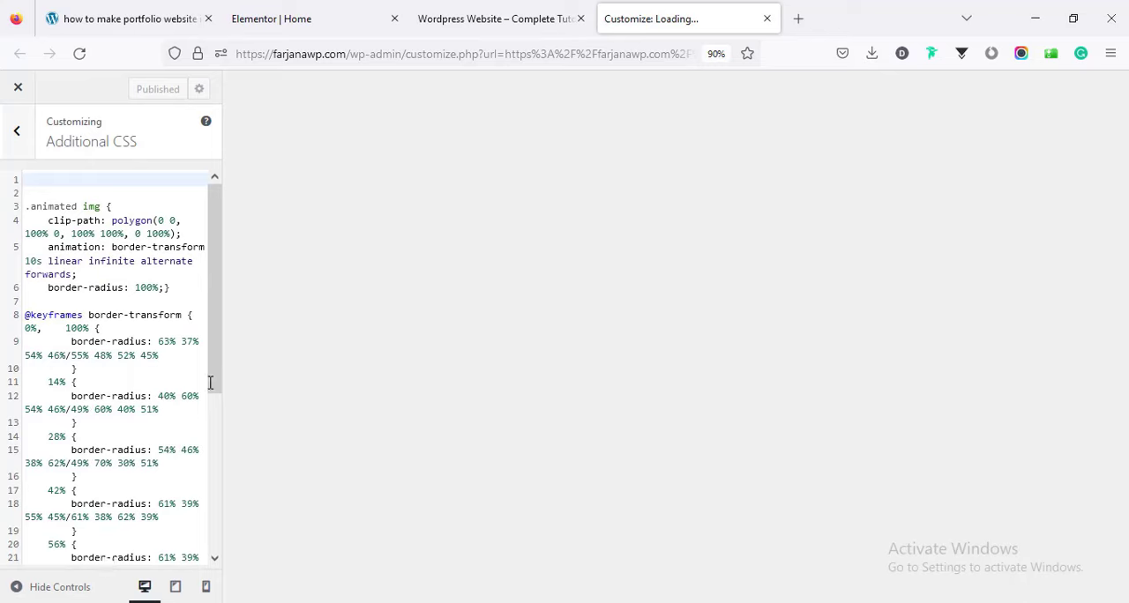
# Examine the sticky header background rule at the end of the Additional CSS, and return to the Elementor editor.
pyautogui.moveTo(210, 382); pyautogui.dragTo(213, 600)
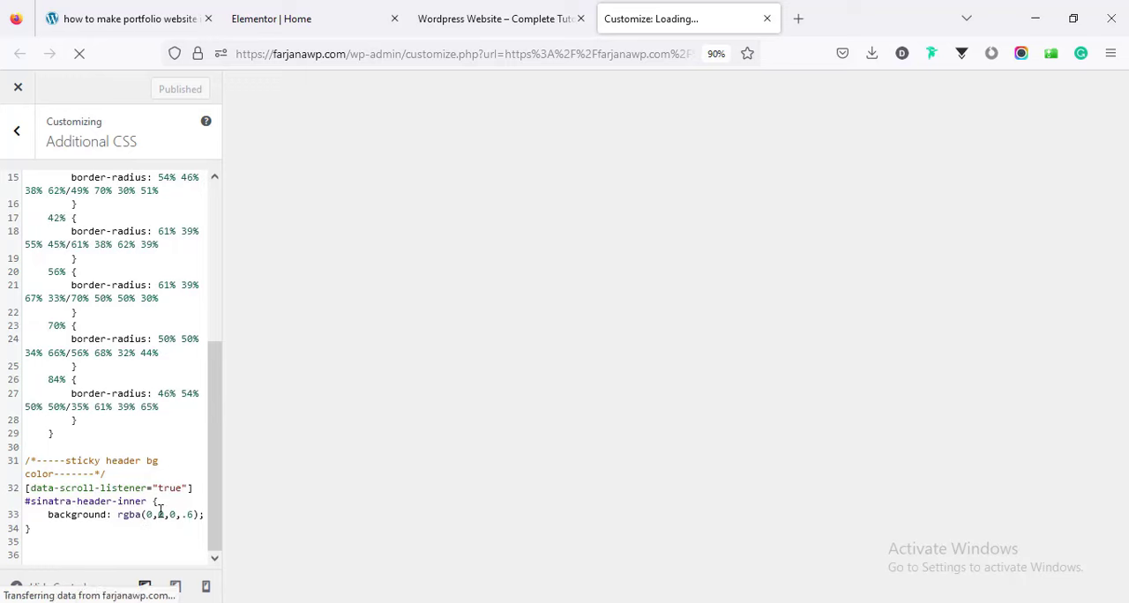
pyautogui.click(191, 514)
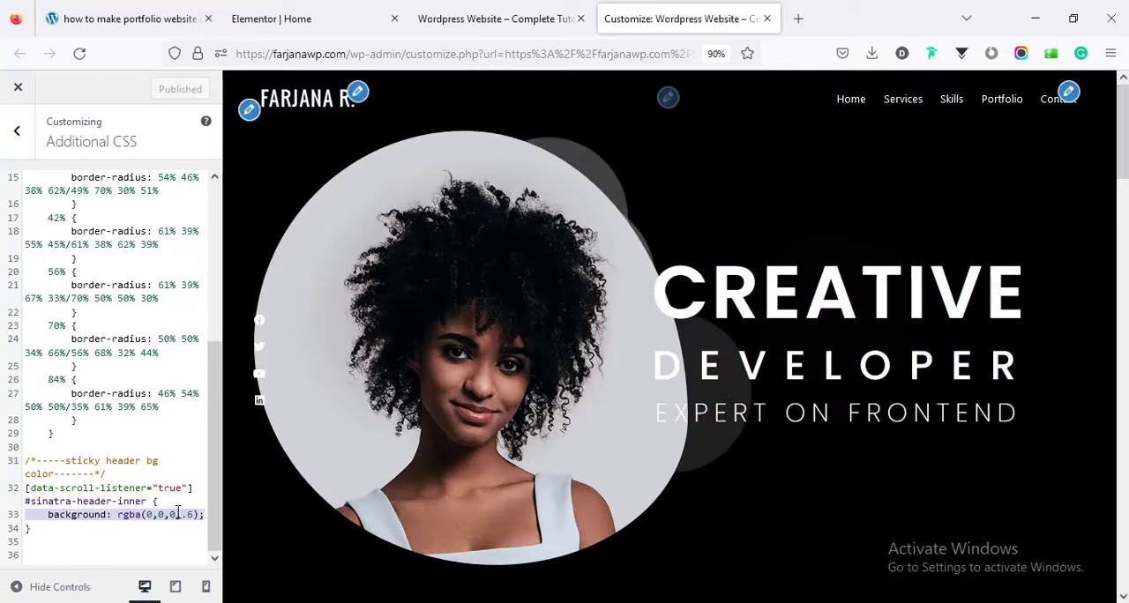
pyautogui.click(168, 514)
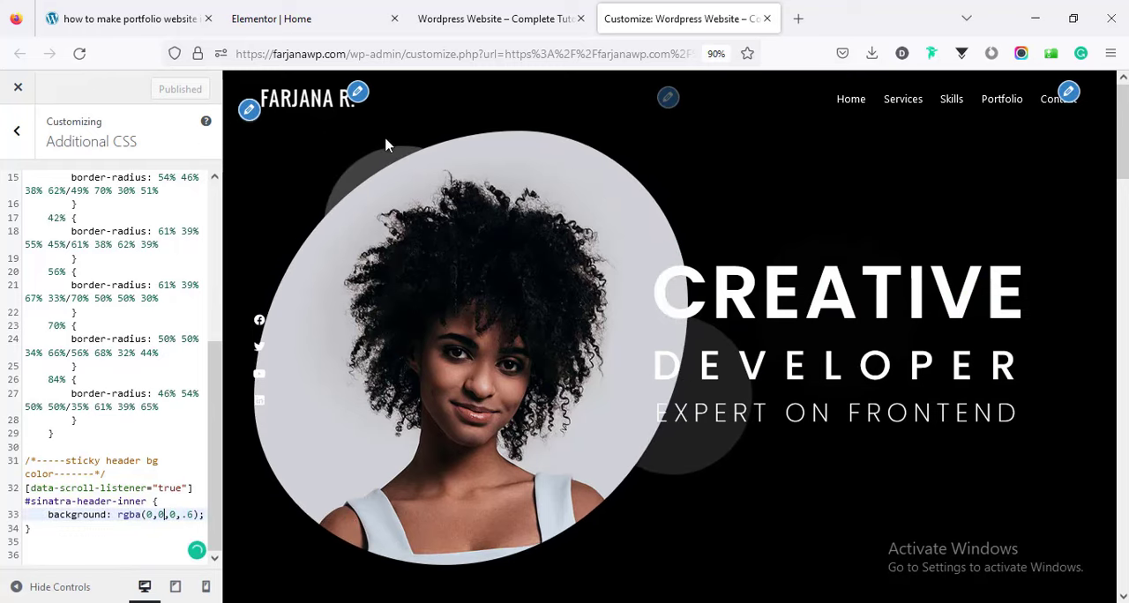
pyautogui.click(504, 9)
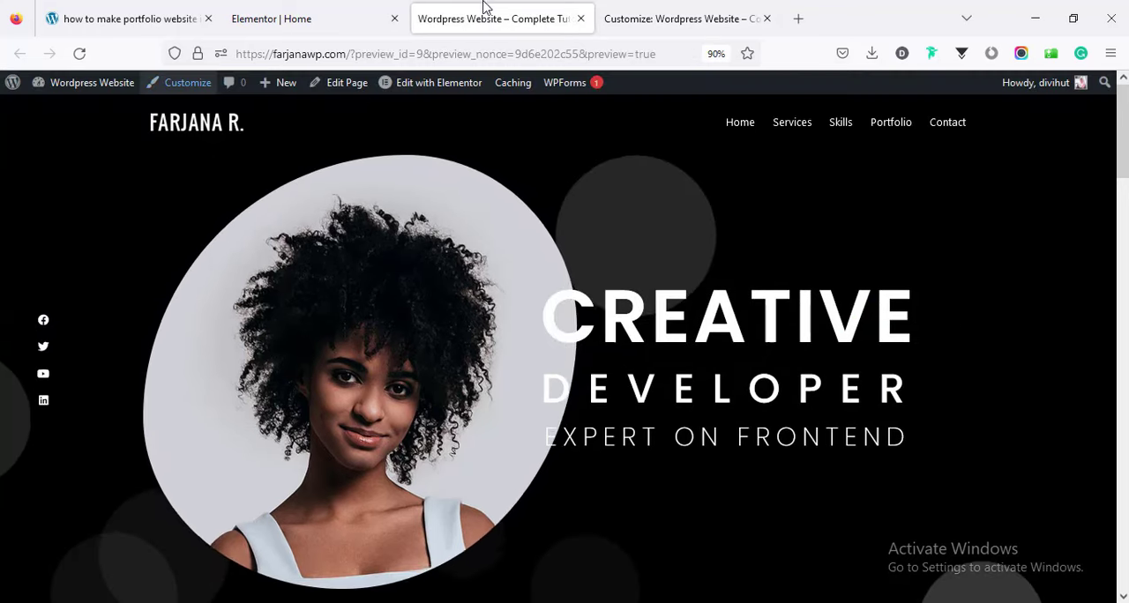
pyautogui.click(342, 18)
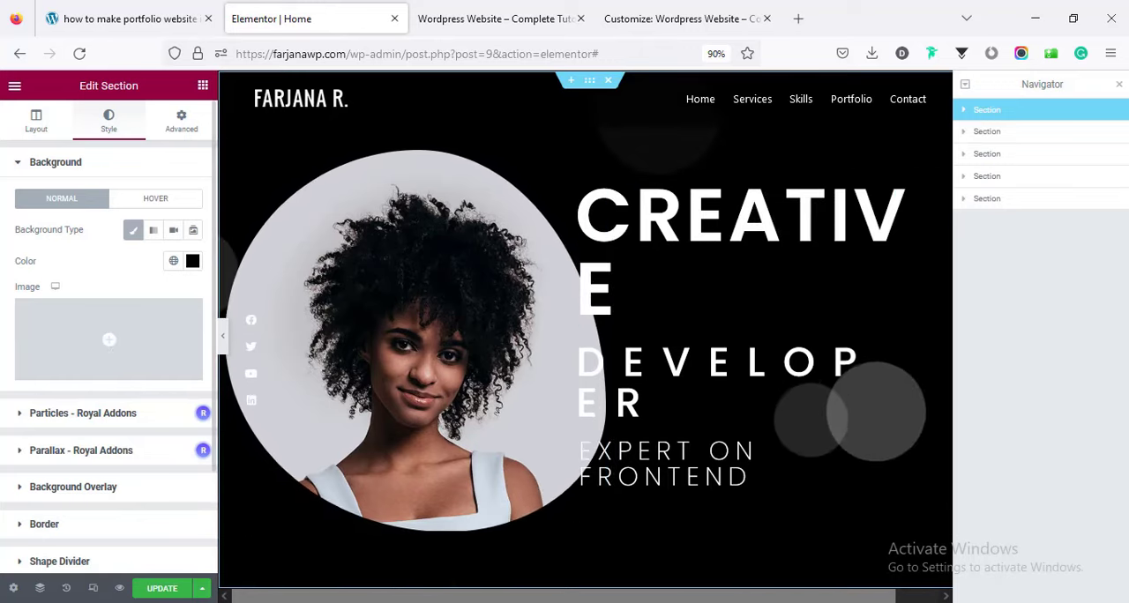
# Review the background color, layout and padding settings of the "What I Can Do For You" section, and select the skills section below it.
pyautogui.click(999, 132)
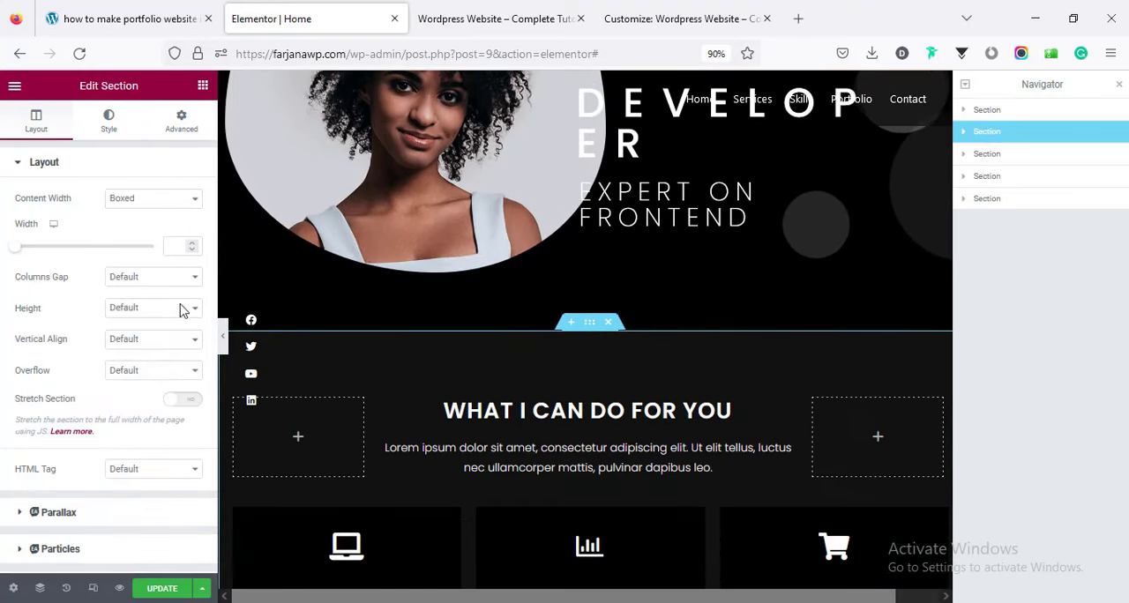
pyautogui.click(115, 124)
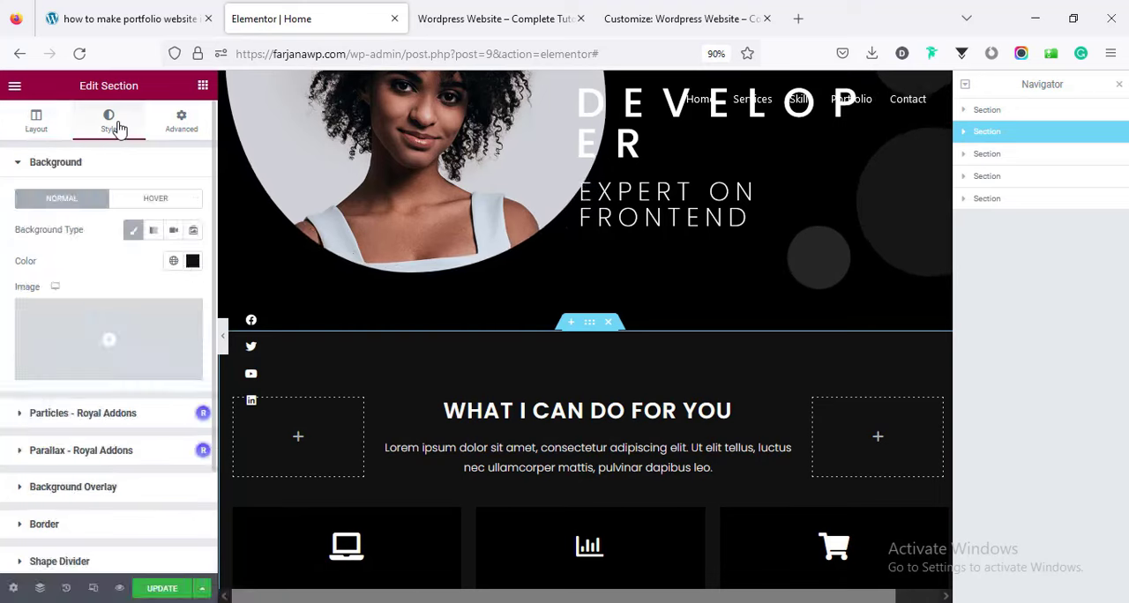
pyautogui.click(192, 263)
pyautogui.click(35, 118)
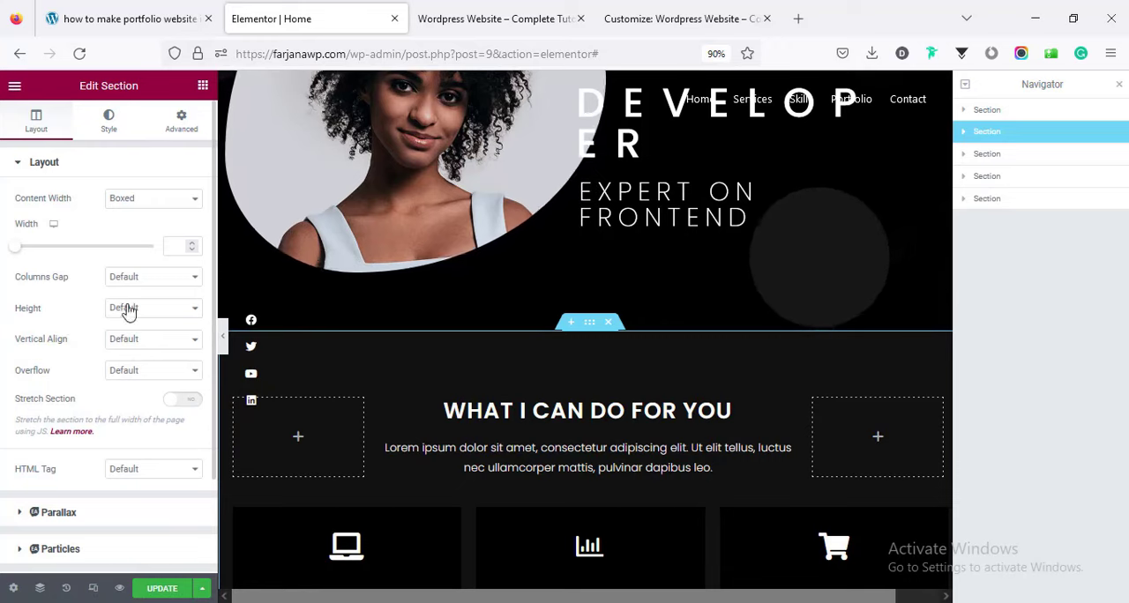
pyautogui.click(182, 122)
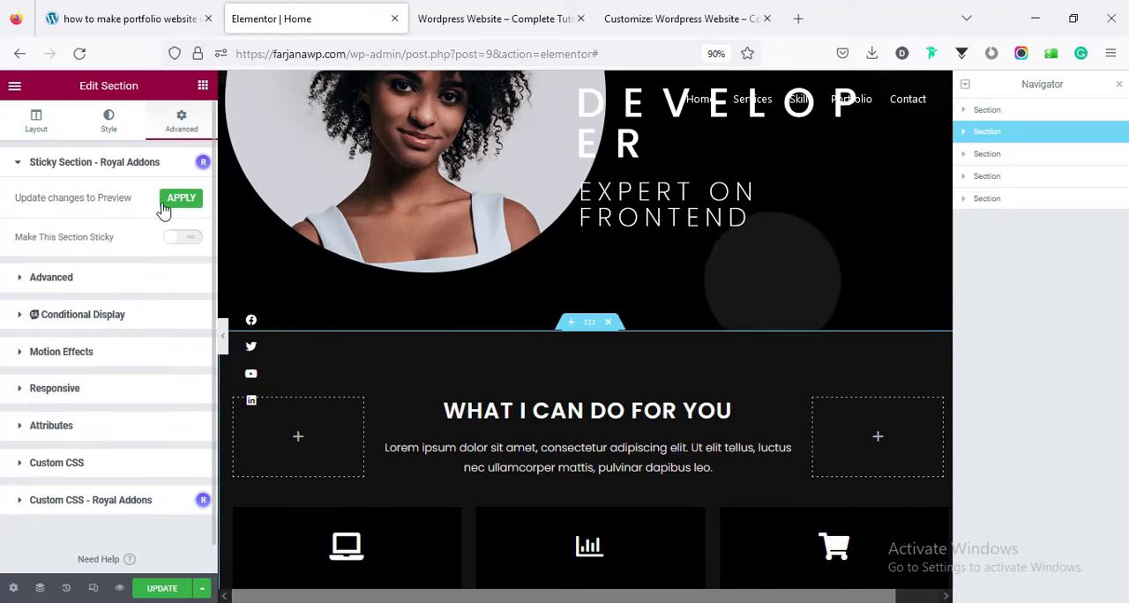
pyautogui.click(53, 278)
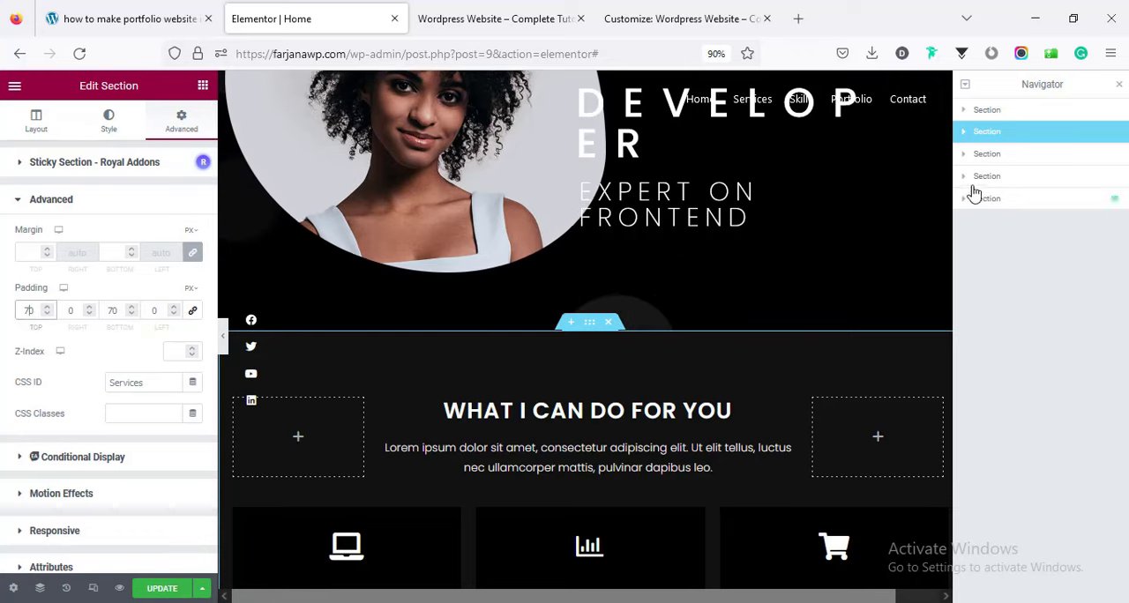
pyautogui.click(989, 157)
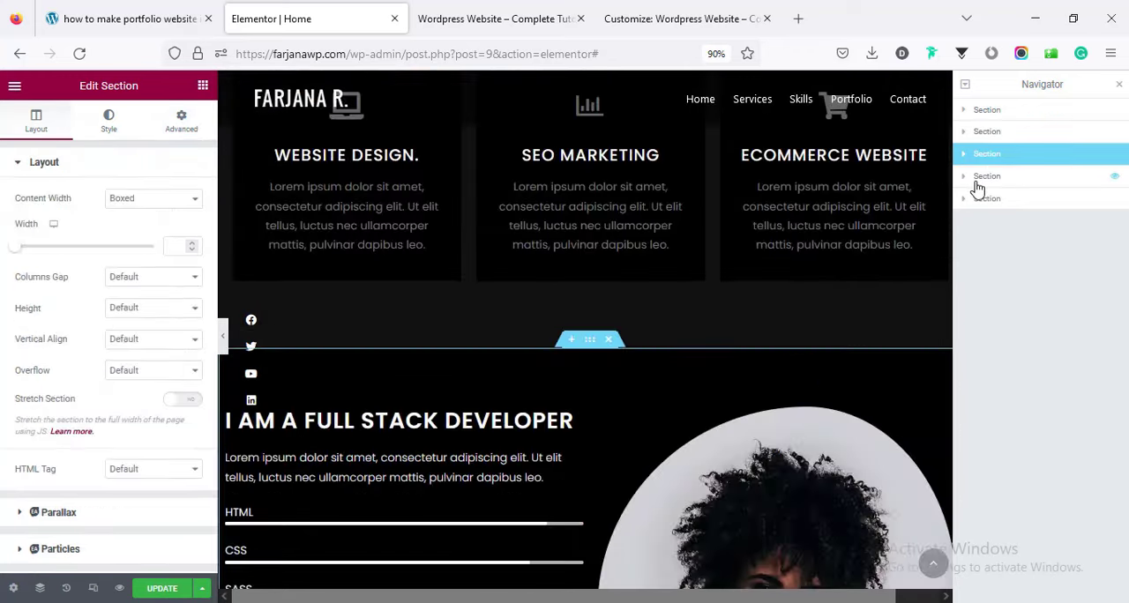
# Close the Navigator and add an empty section with two equal columns between the hero and "What I Can Do For You" sections.
pyautogui.click(1120, 87)
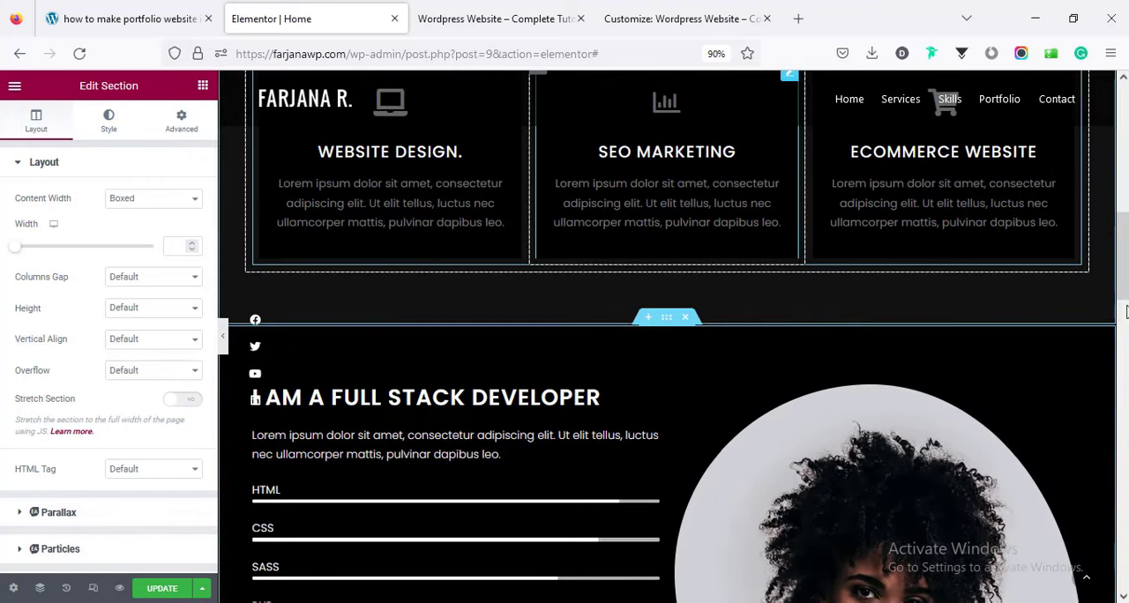
pyautogui.scroll(-6, 1127, 310)
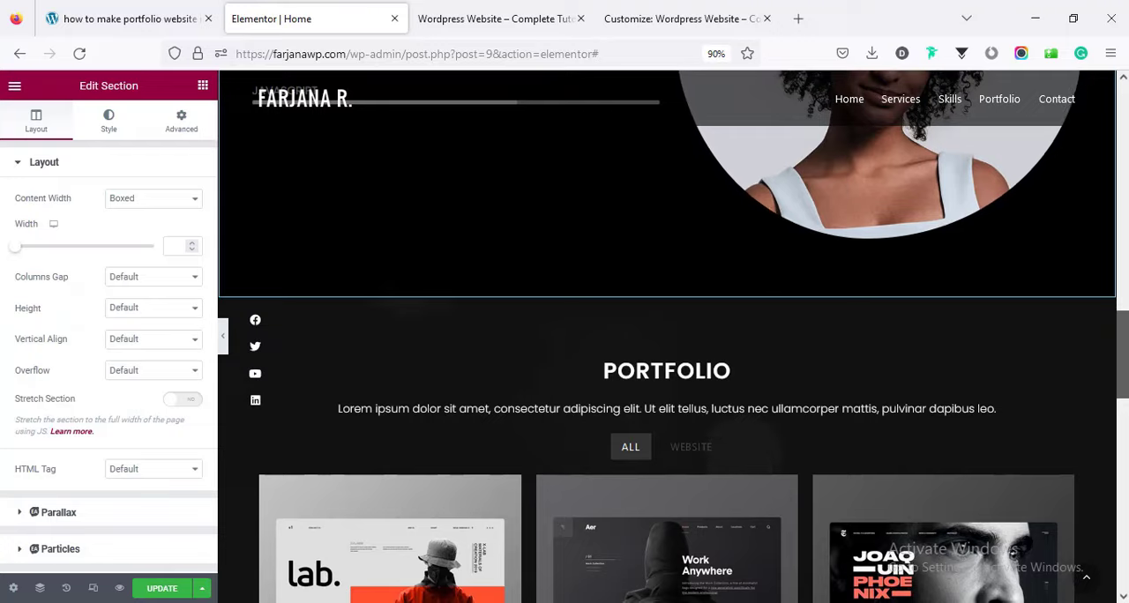
pyautogui.moveTo(1127, 370); pyautogui.dragTo(1127, 208)
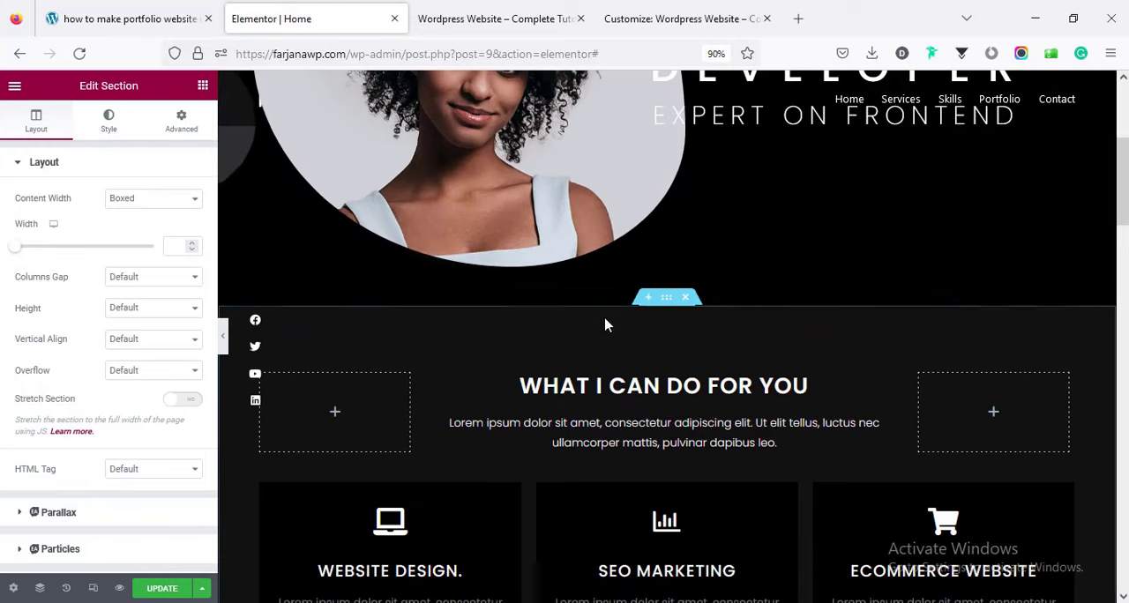
pyautogui.click(649, 299)
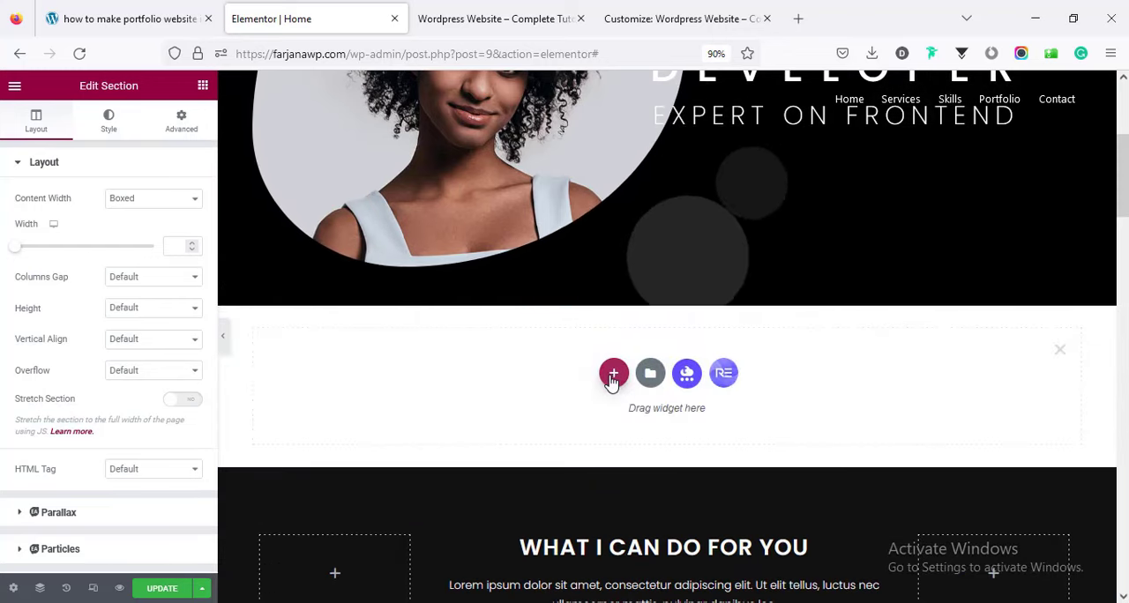
pyautogui.click(614, 380)
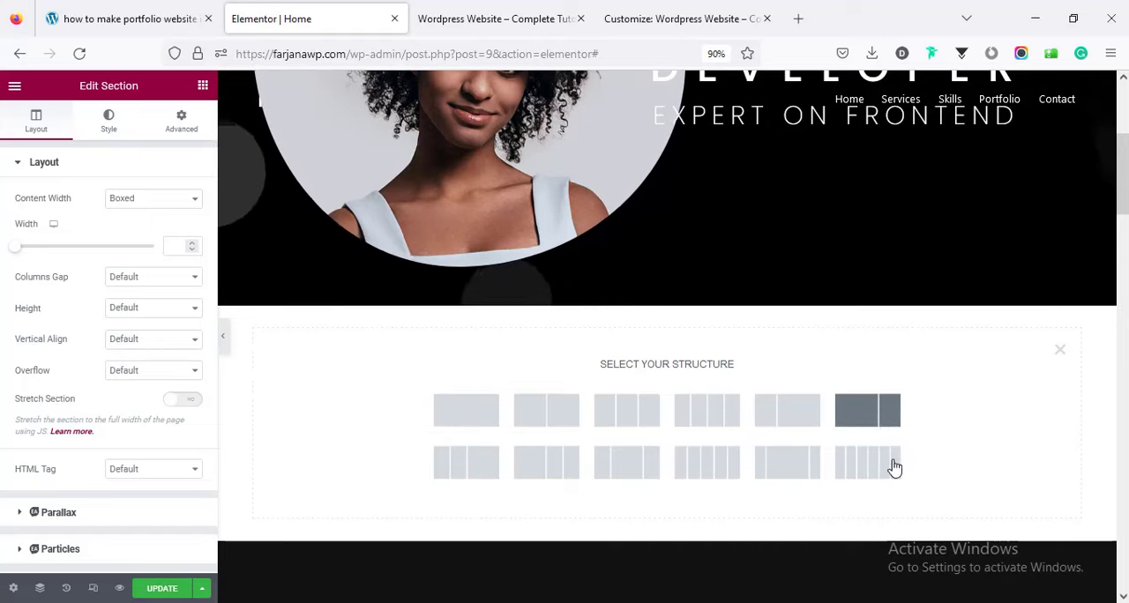
pyautogui.click(547, 413)
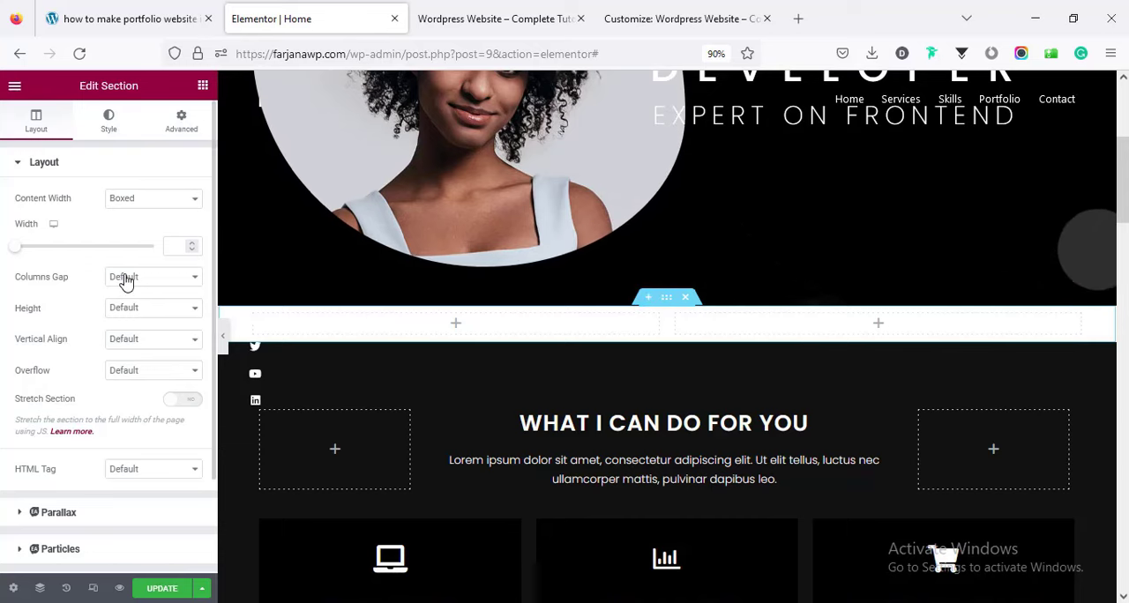
# Set the new two-column section's top and bottom padding to 70 px each.
pyautogui.click(180, 126)
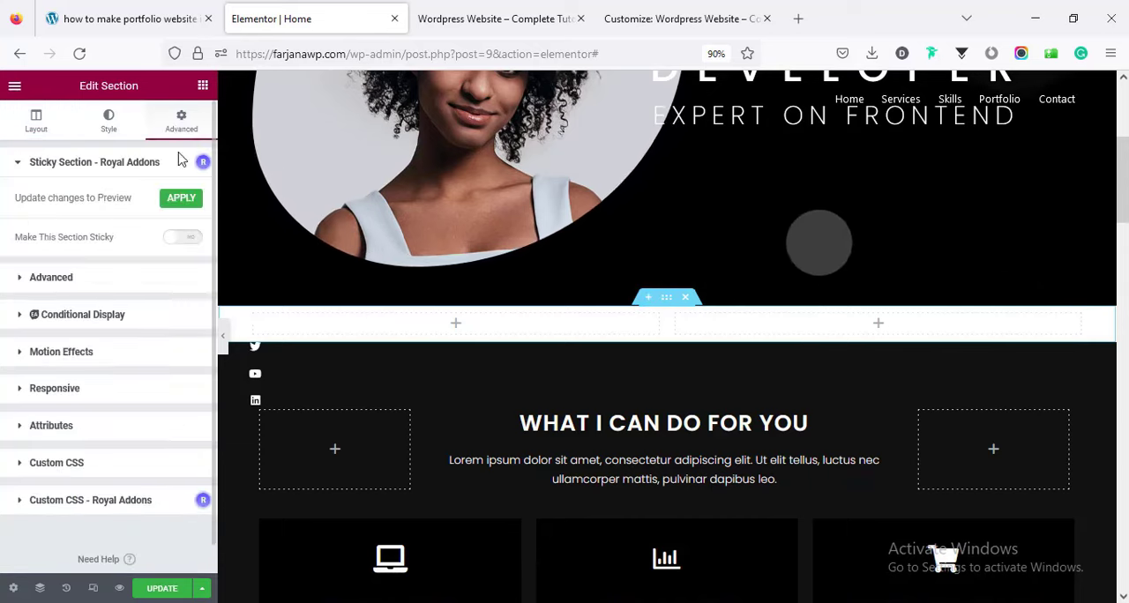
pyautogui.click(69, 280)
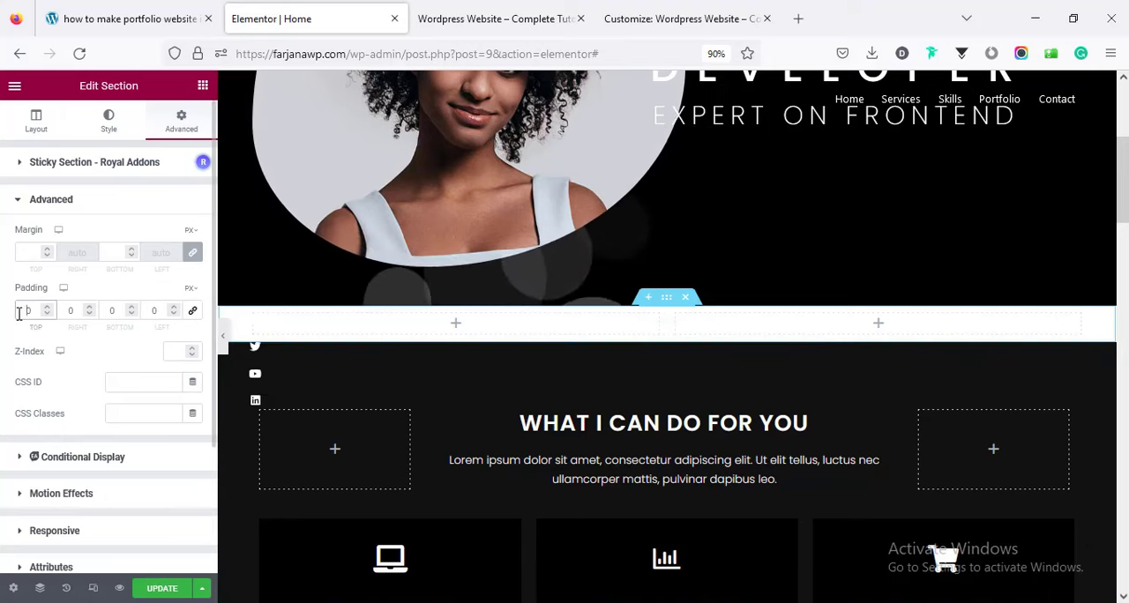
pyautogui.write('70')
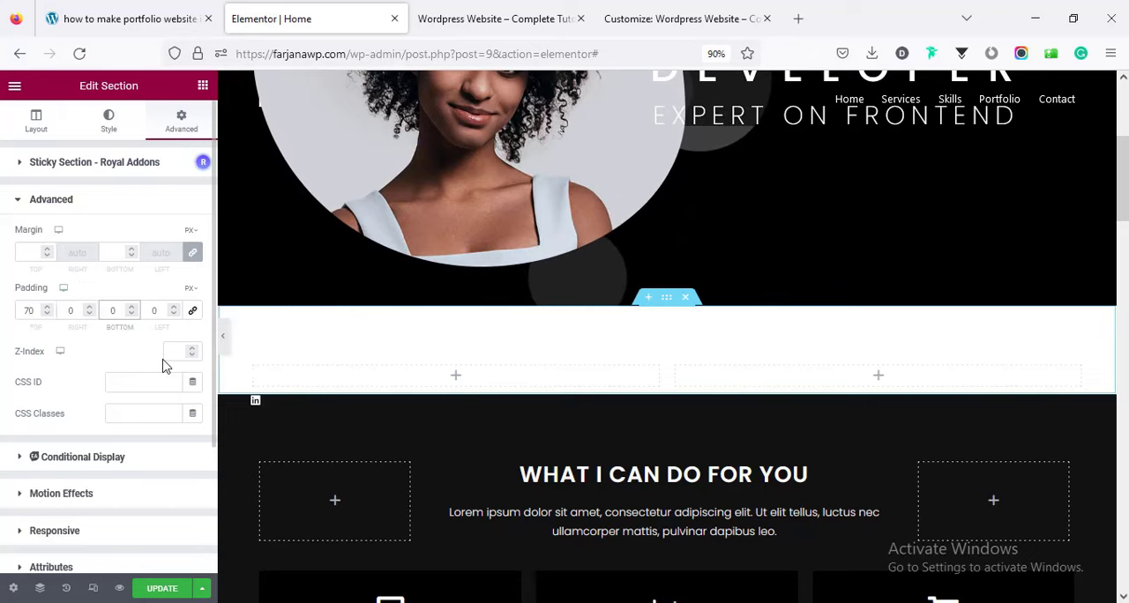
pyautogui.write('70')
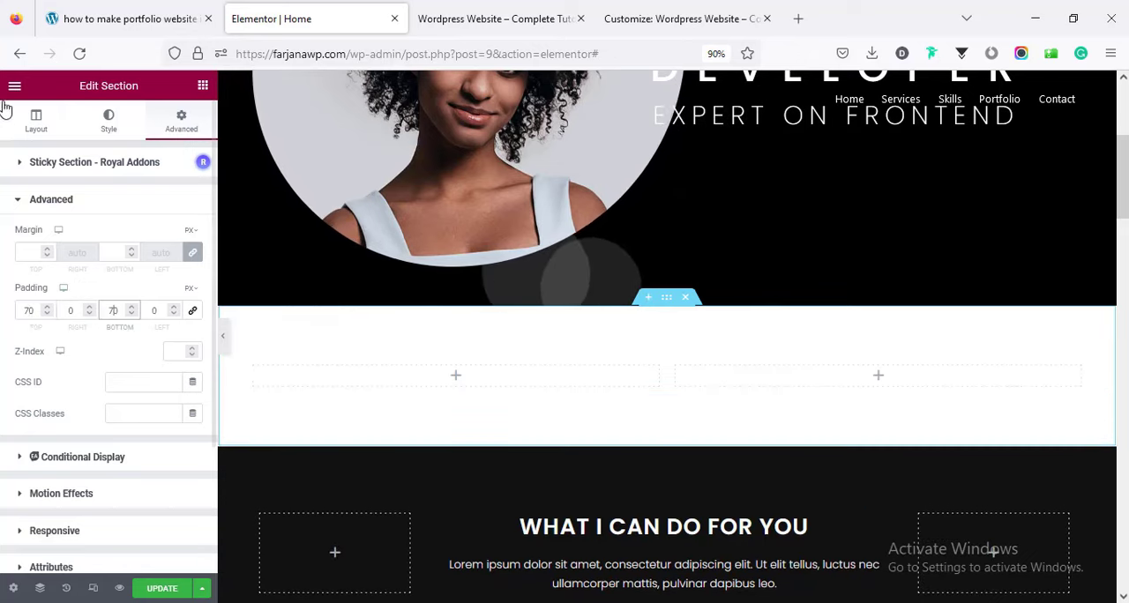
# Give the new two-column section a classic background with the dark color #141414.
pyautogui.click(106, 124)
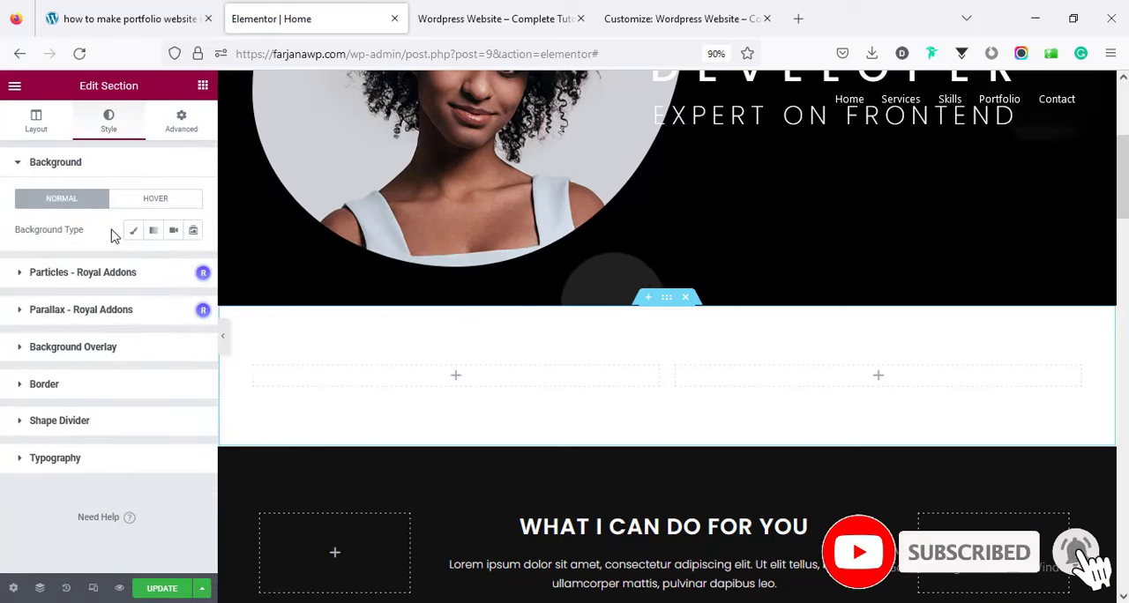
pyautogui.click(133, 233)
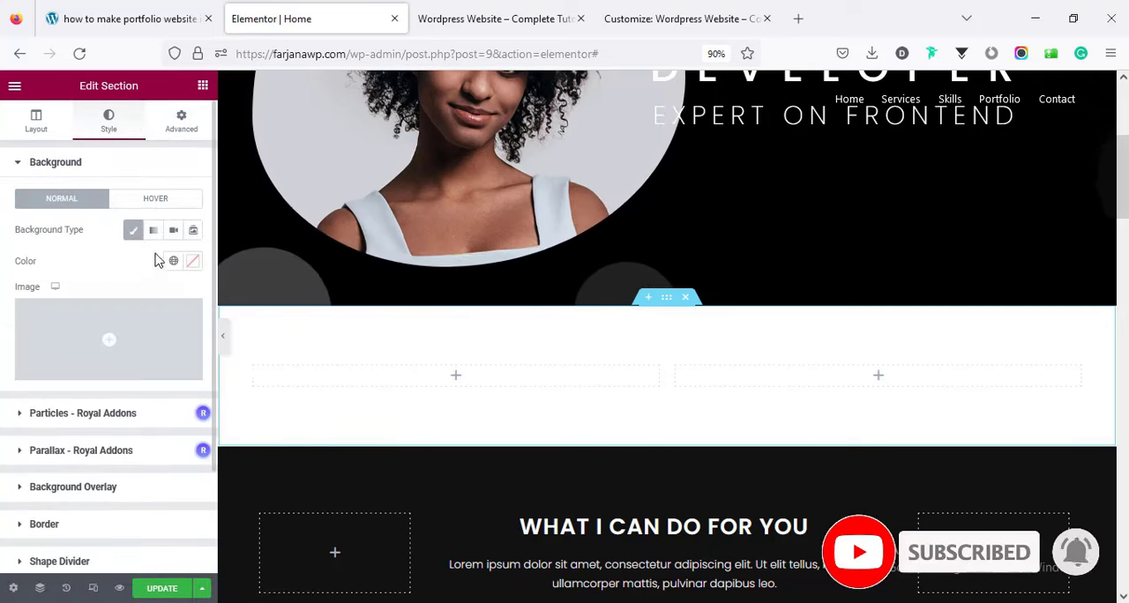
pyautogui.click(193, 263)
pyautogui.moveTo(181, 393); pyautogui.dragTo(114, 437)
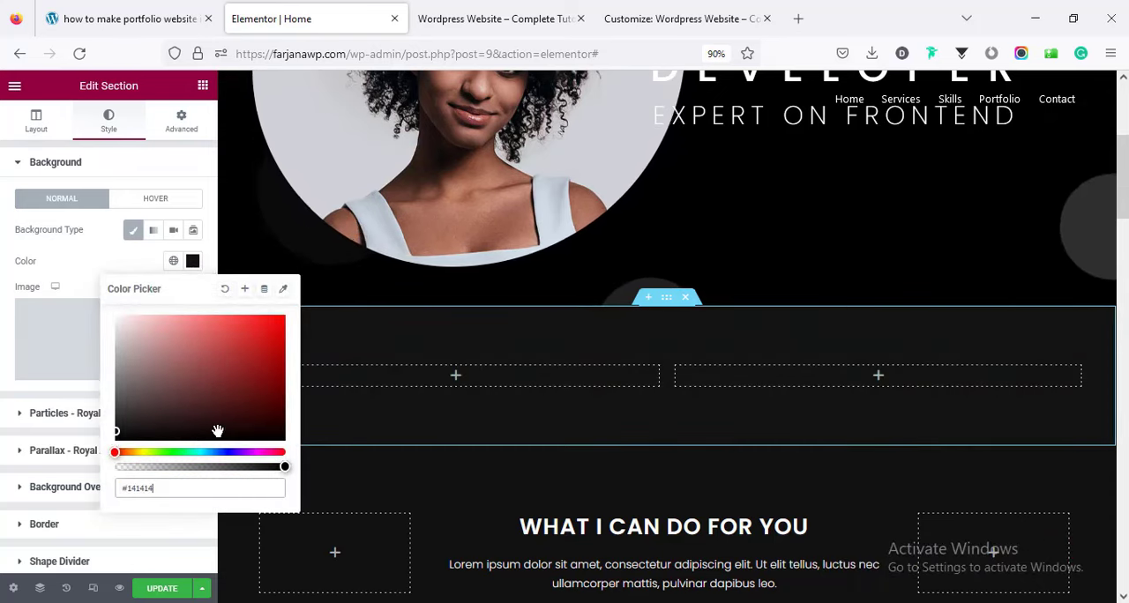
pyautogui.click(518, 421)
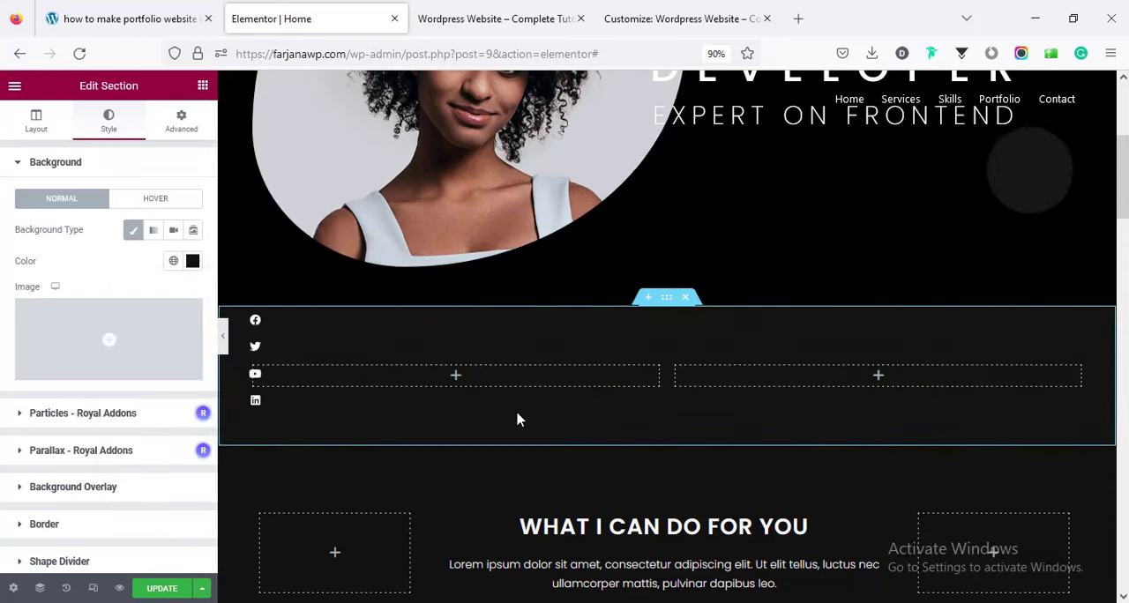
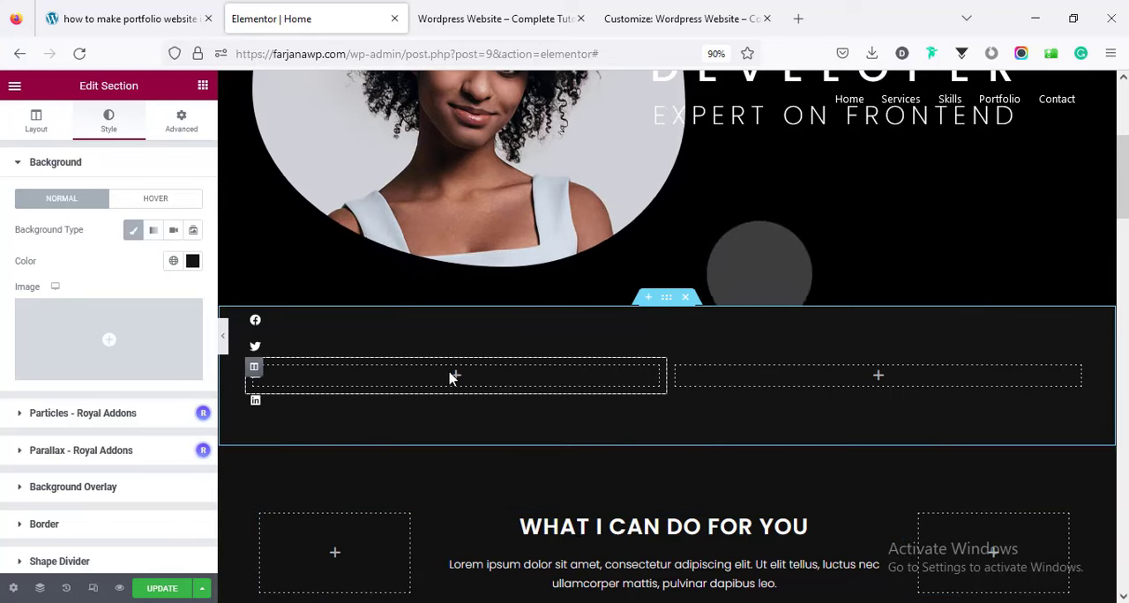
# Copy the "What I Can Do For You" heading into the first column of the new section and align it left.
pyautogui.moveTo(1123, 198)
pyautogui.mouseDown()
pyautogui.moveTo(1123, 230)
pyautogui.moveTo(1123, 211)
pyautogui.mouseUp()
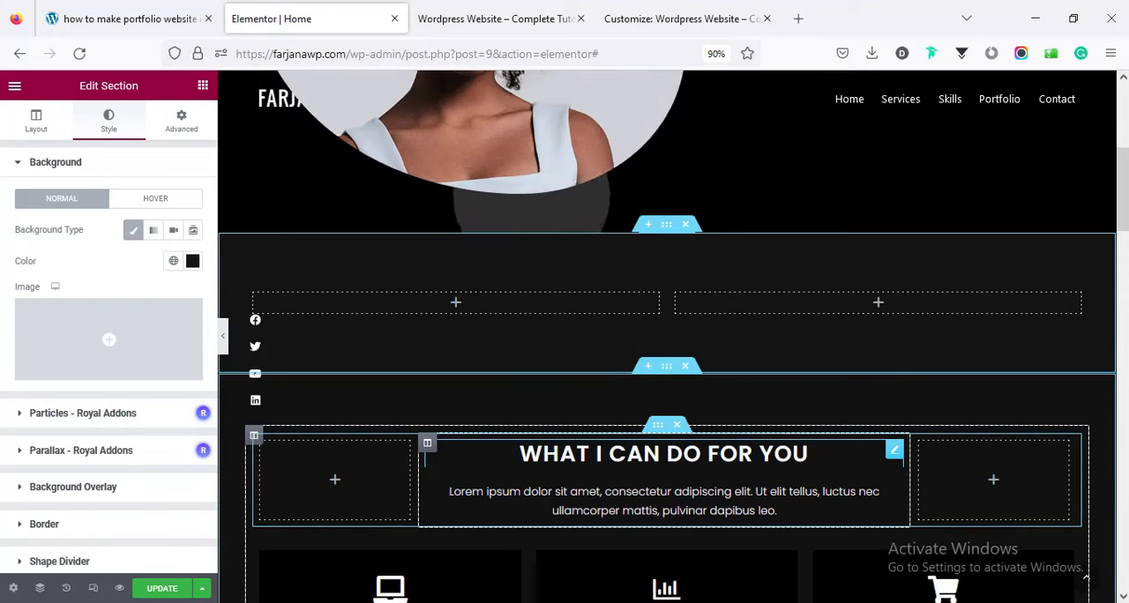
pyautogui.click(586, 452)
pyautogui.rightClick(590, 453)
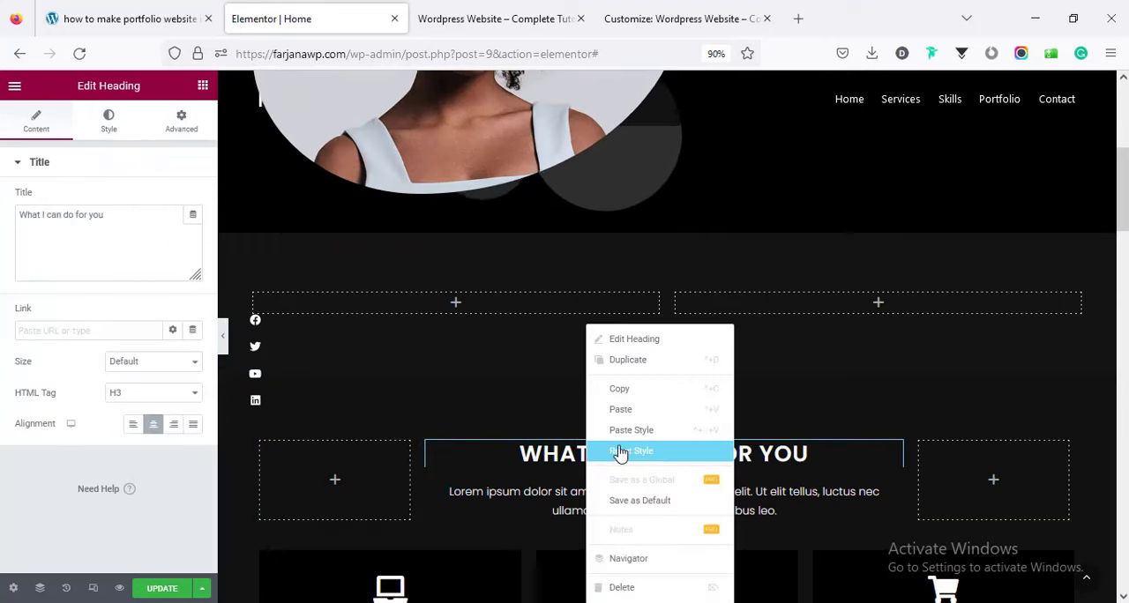
pyautogui.click(624, 391)
pyautogui.click(490, 308)
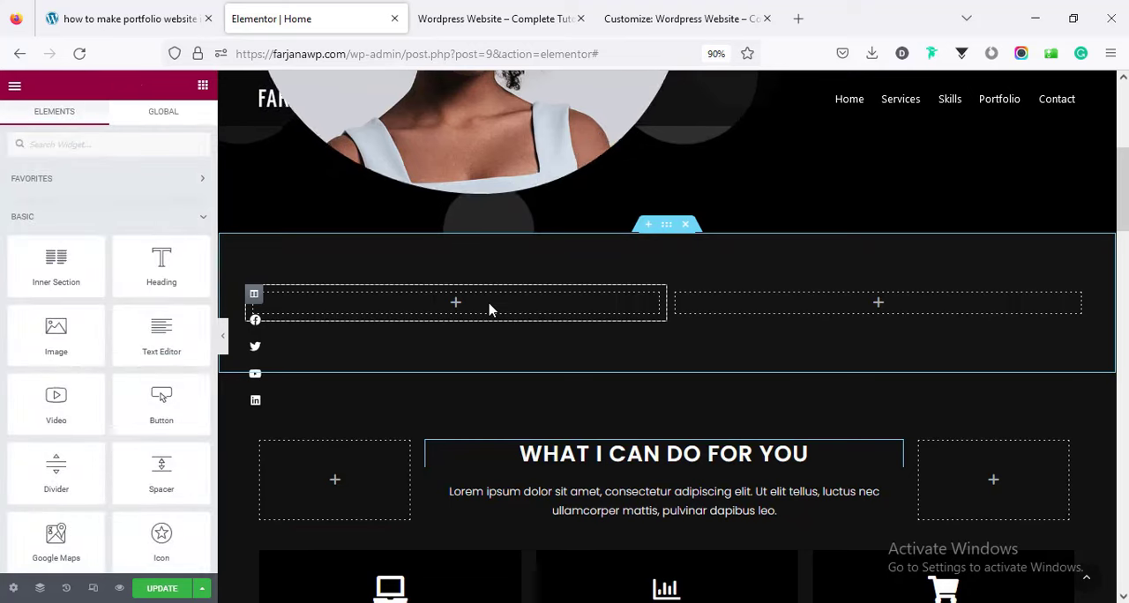
pyautogui.rightClick(491, 309)
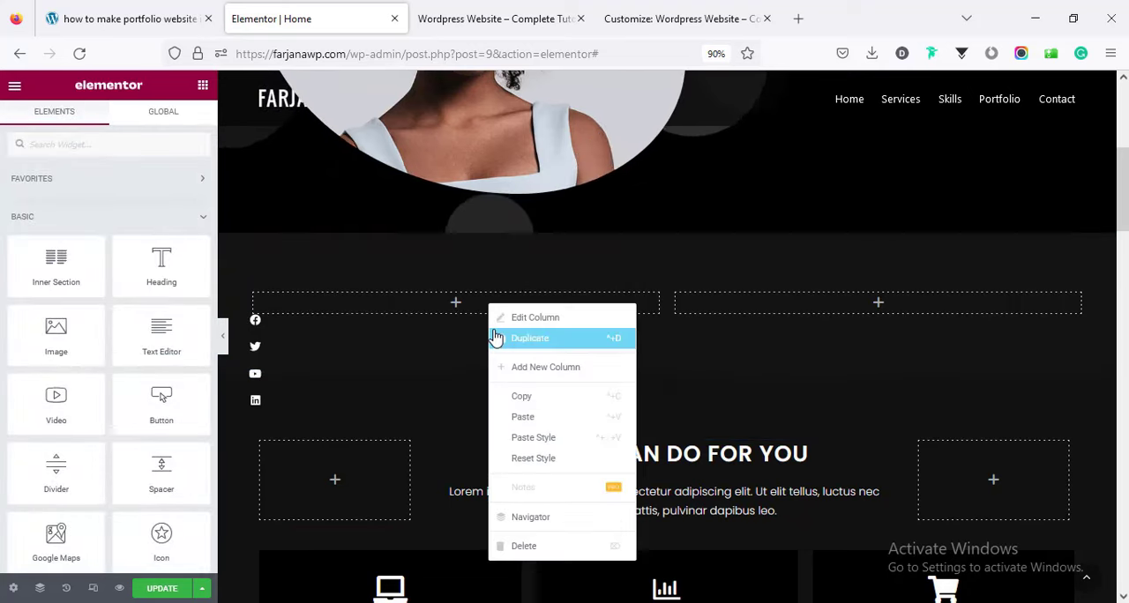
pyautogui.click(525, 420)
pyautogui.click(441, 305)
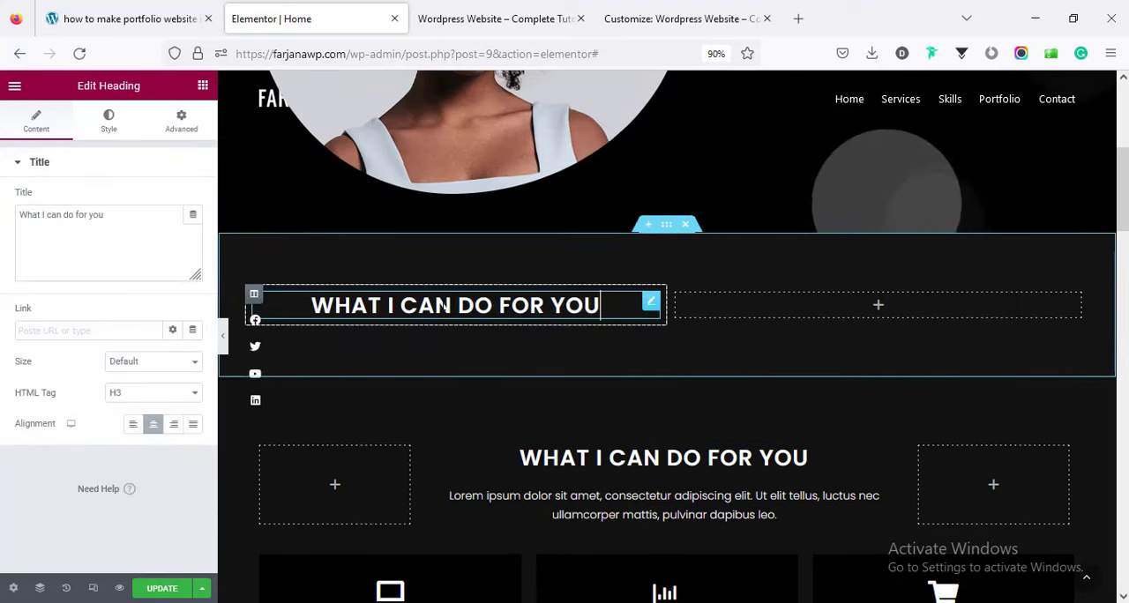
pyautogui.click(132, 425)
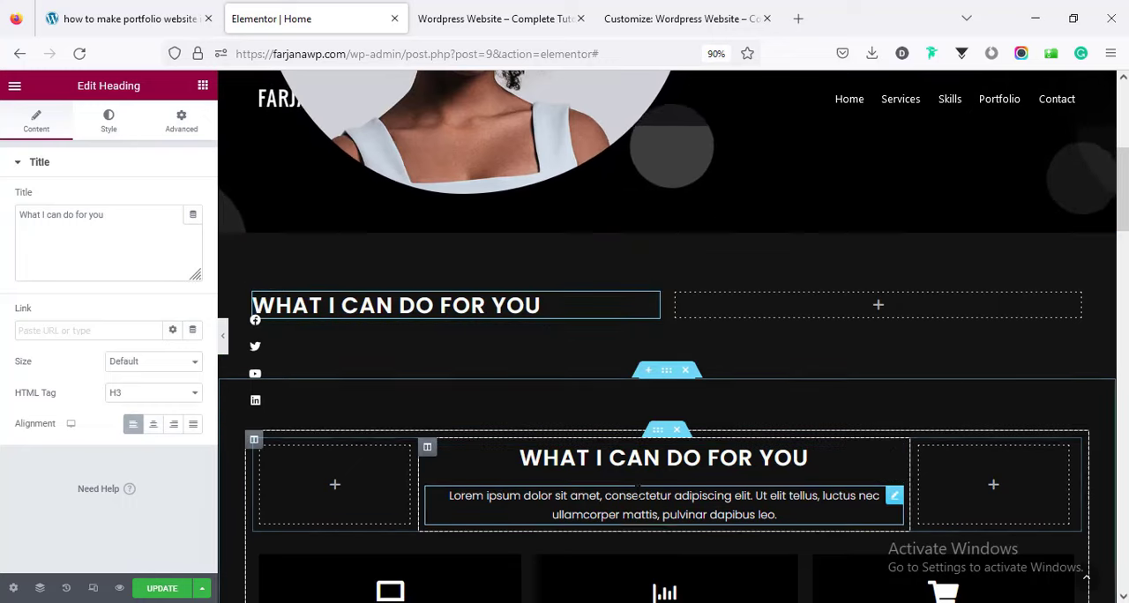
# Copy the Lorem ipsum paragraph of the "What I Can Do For You" section to below the pasted heading.
pyautogui.rightClick(632, 513)
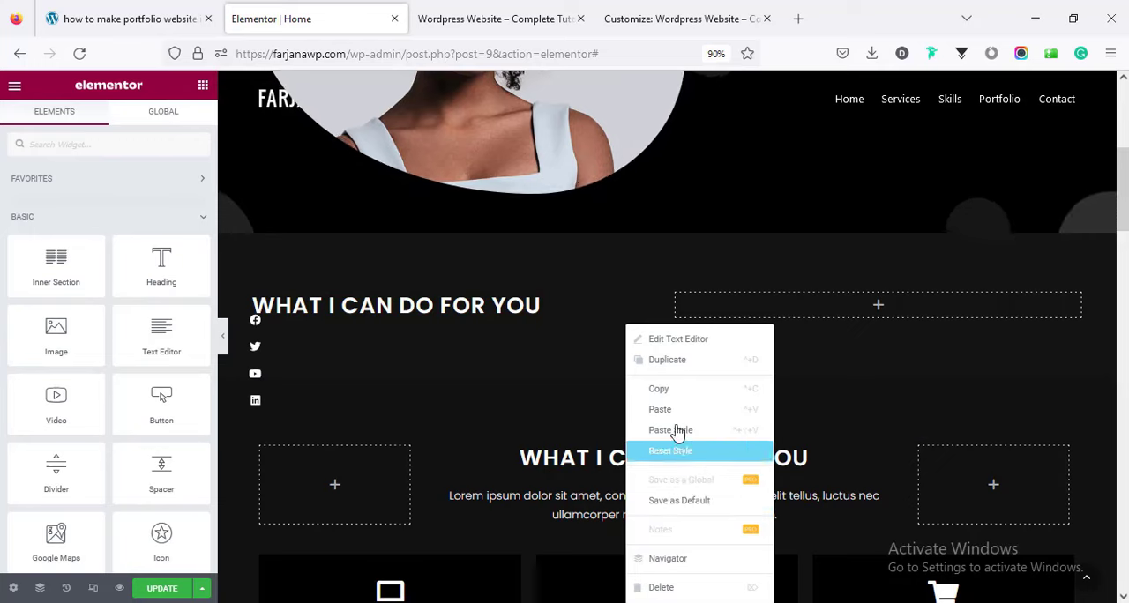
pyautogui.click(666, 390)
pyautogui.rightClick(435, 321)
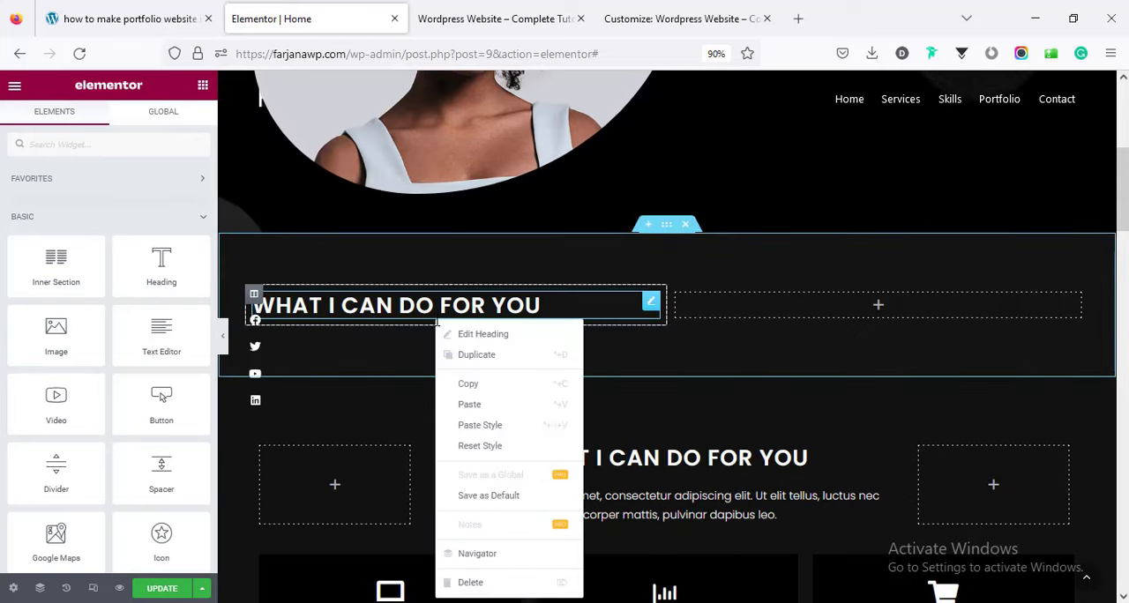
pyautogui.click(474, 405)
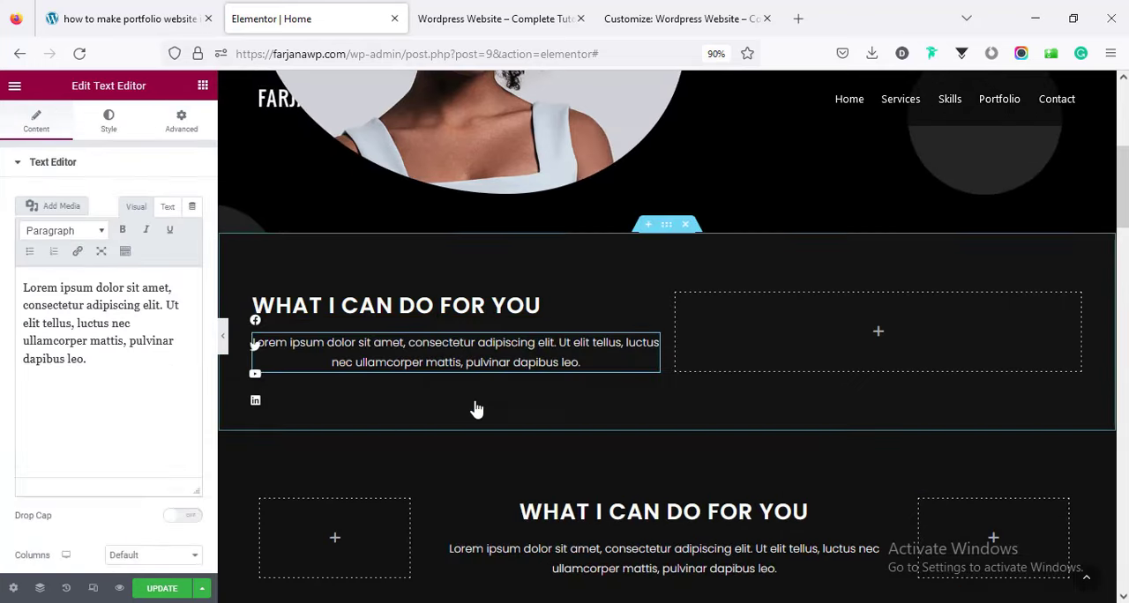
# Align the pasted paragraph left and repeat its Lorem ipsum text to fill two paragraphs.
pyautogui.click(110, 121)
pyautogui.click(137, 199)
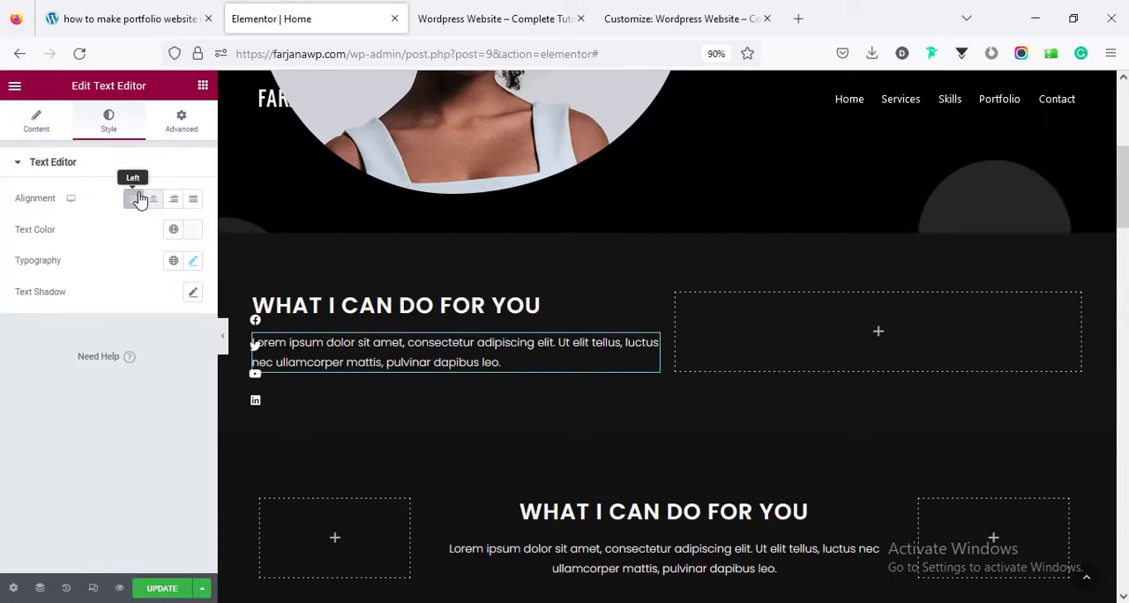
pyautogui.click(42, 135)
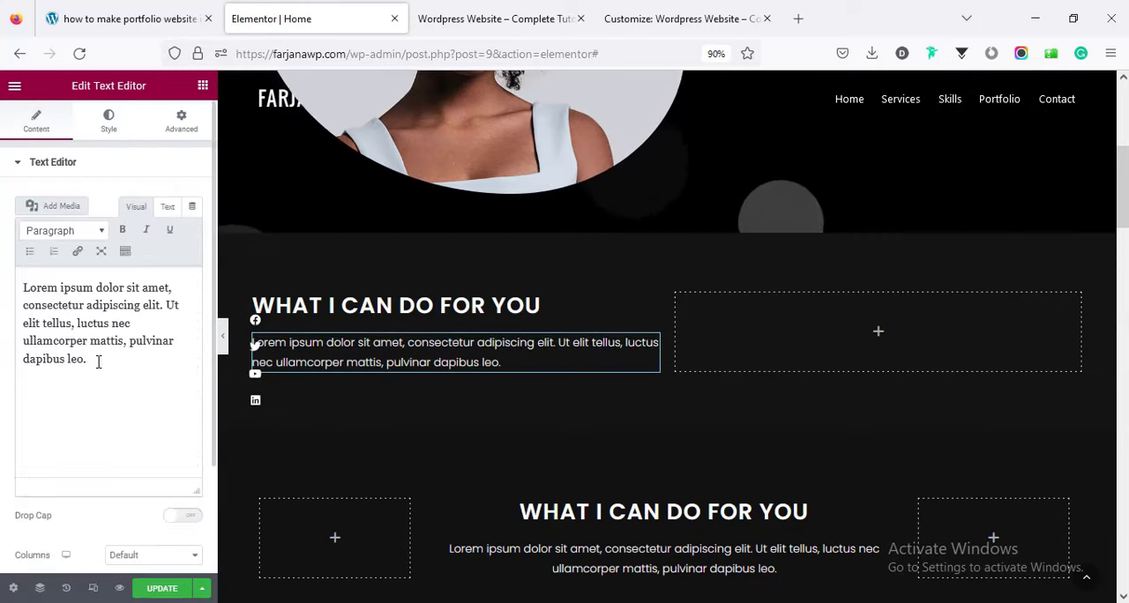
pyautogui.moveTo(103, 353); pyautogui.dragTo(16, 279)
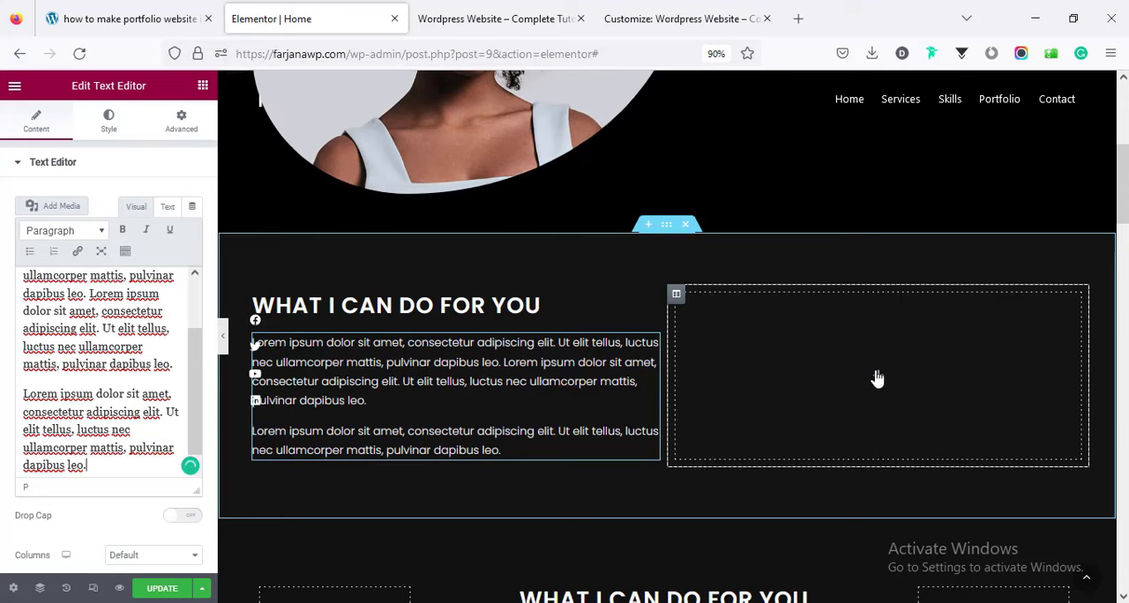
# Add an Image widget to the empty second column and insert man-800x720-1-1.jpg from the media library.
pyautogui.click(877, 380)
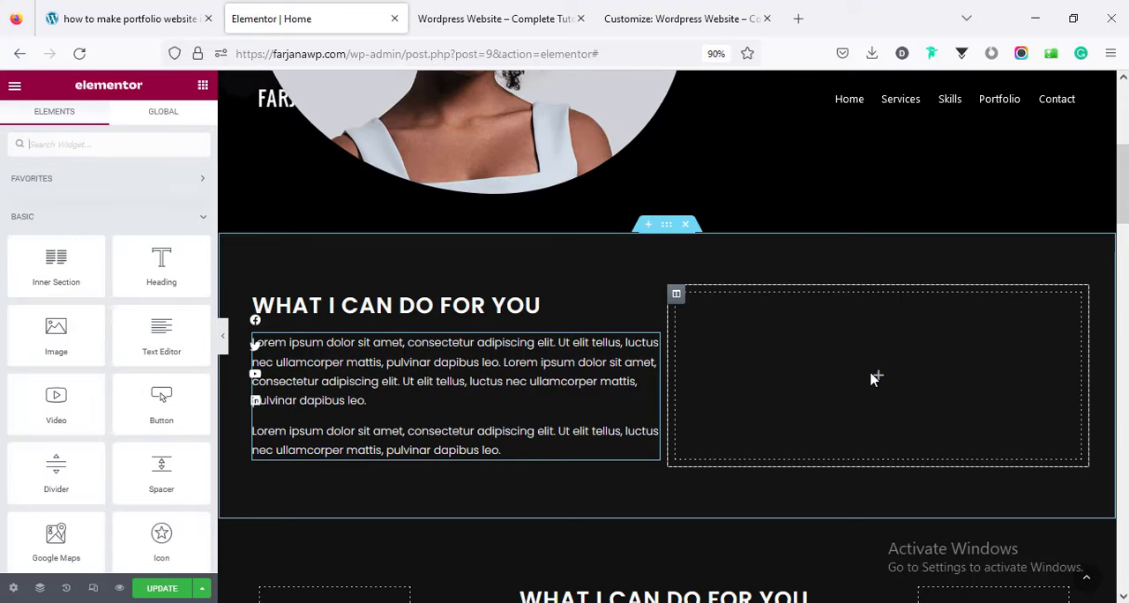
pyautogui.moveTo(37, 333); pyautogui.dragTo(851, 385)
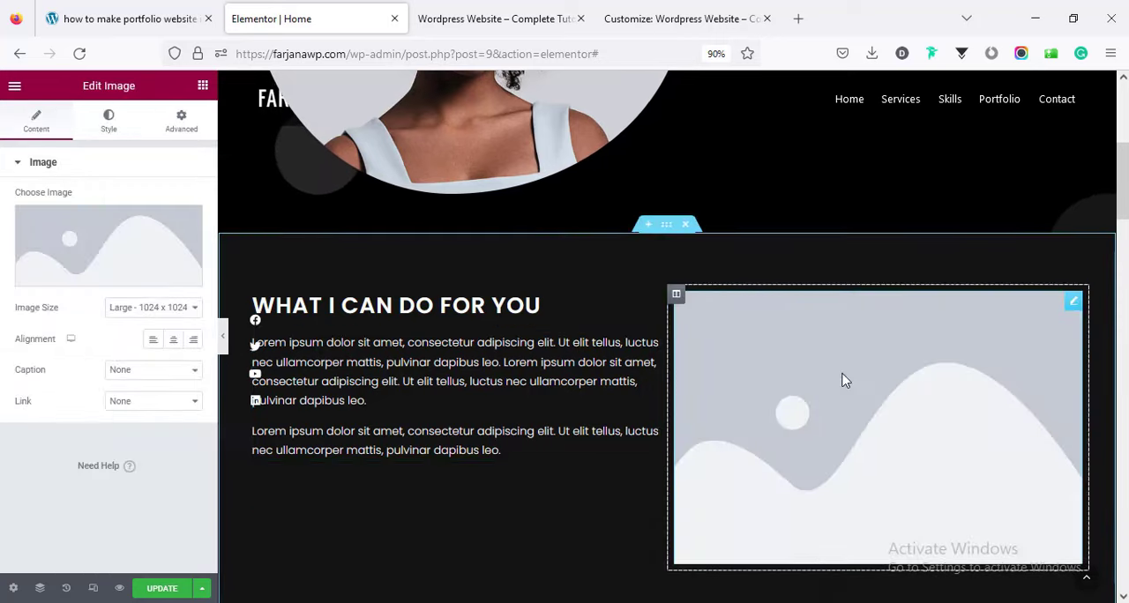
pyautogui.click(132, 245)
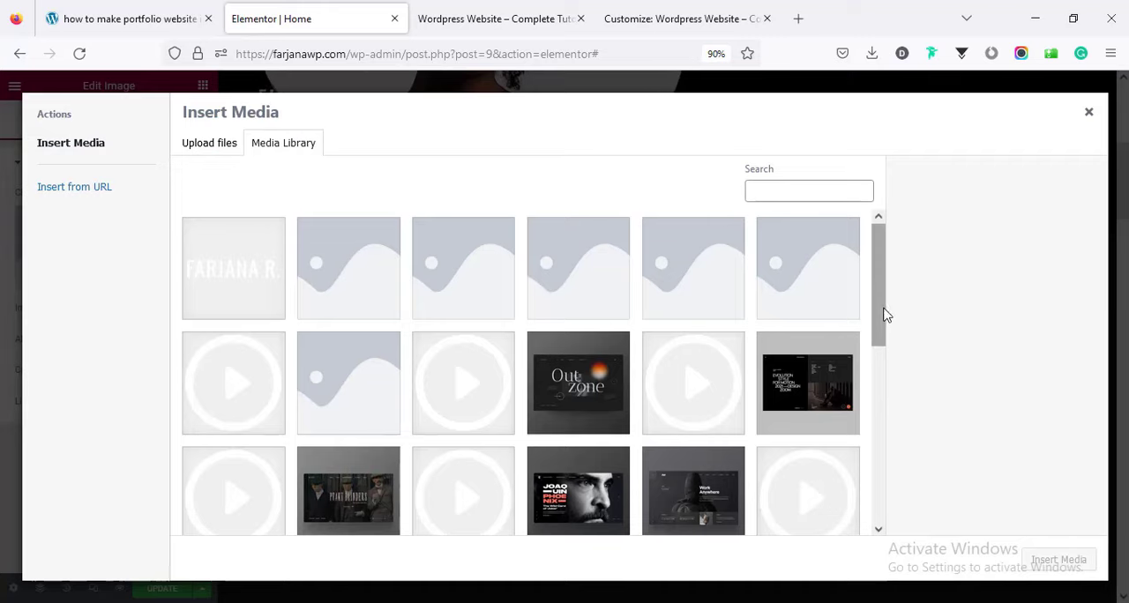
pyautogui.moveTo(887, 316); pyautogui.dragTo(890, 486)
pyautogui.click(830, 445)
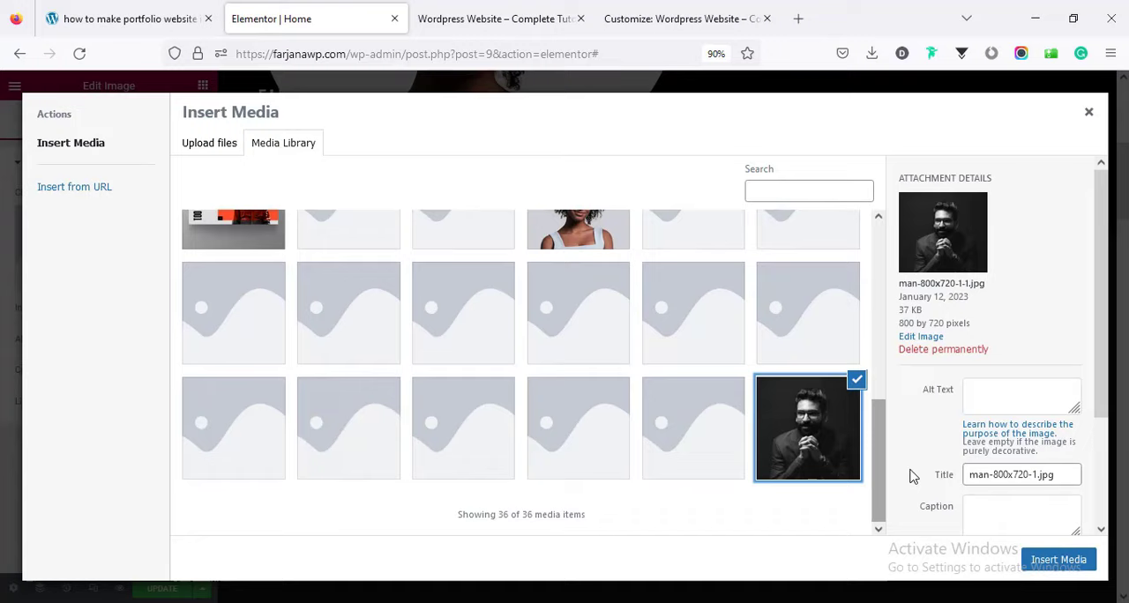
pyautogui.click(1058, 559)
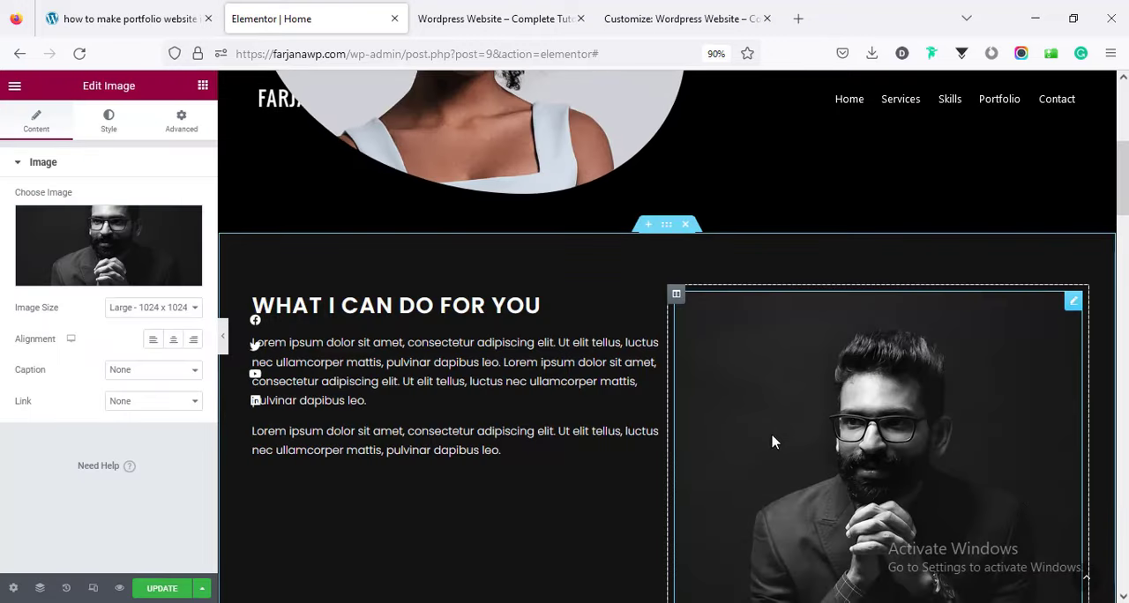
# Copy the hero portrait's rounded style and paste it onto the new section's image.
pyautogui.scroll(-6, 773, 442)
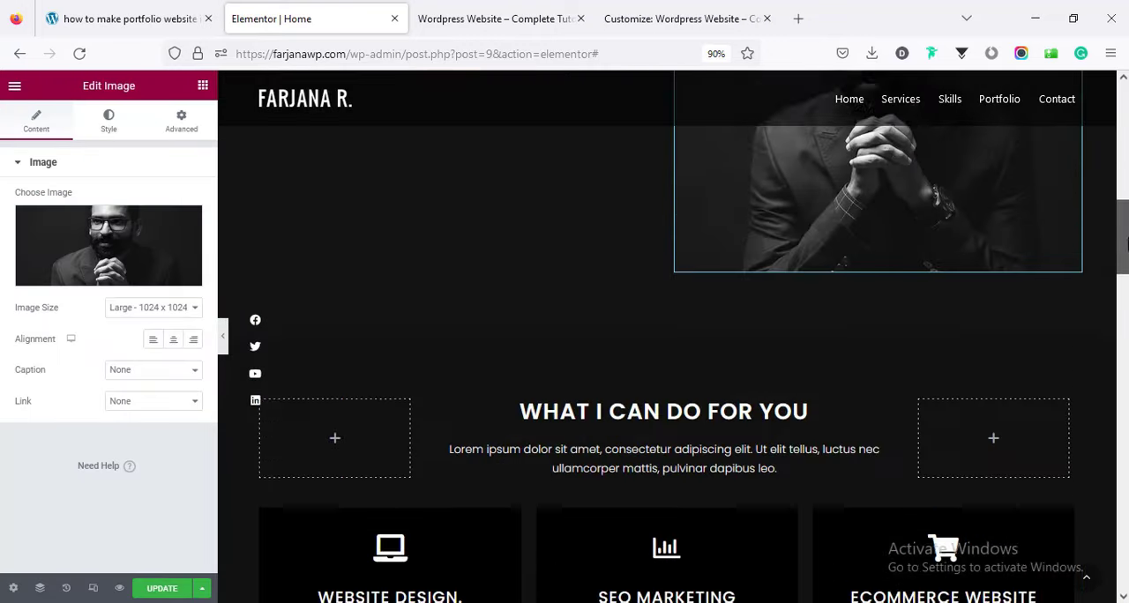
pyautogui.scroll(5, 482, 135)
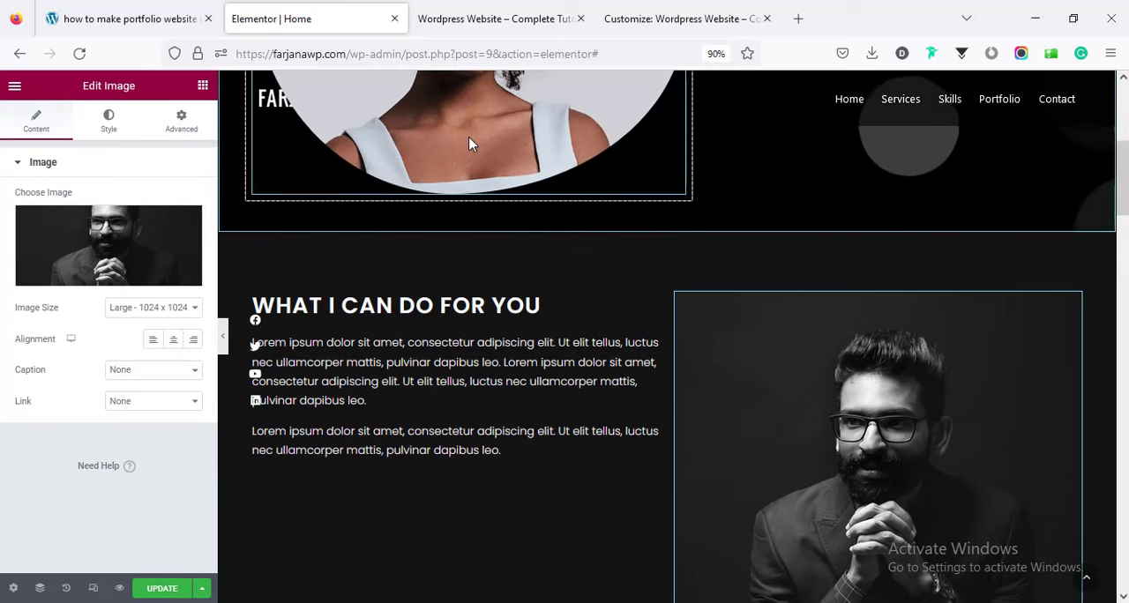
pyautogui.rightClick(469, 141)
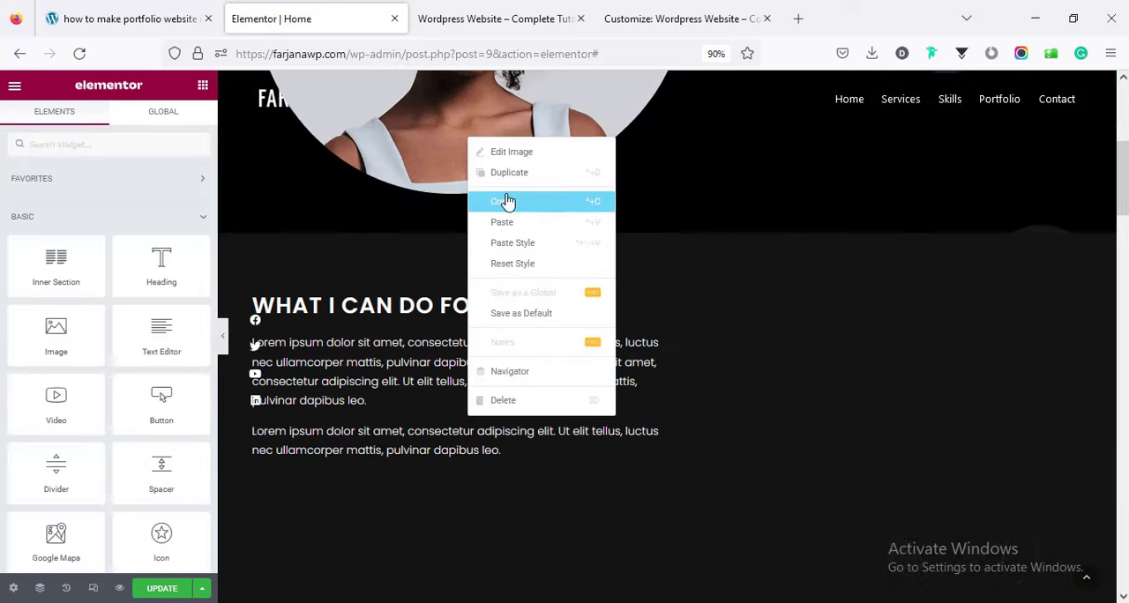
pyautogui.click(507, 202)
pyautogui.rightClick(782, 328)
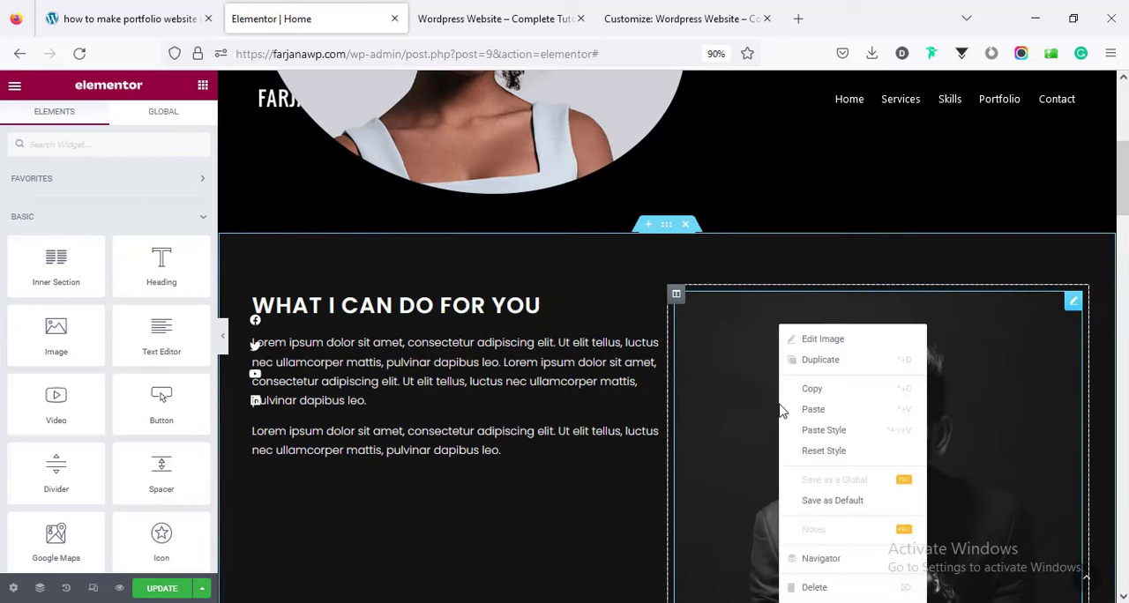
pyautogui.click(819, 431)
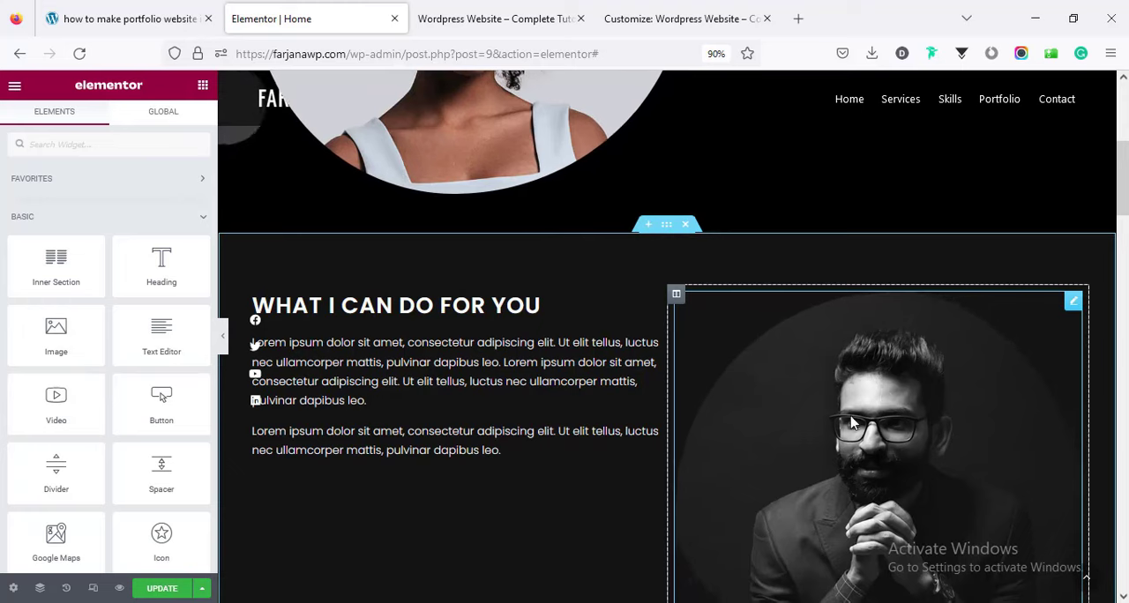
# Set the vertical alignment of the new section's text column to Middle.
pyautogui.scroll(-2, 851, 424)
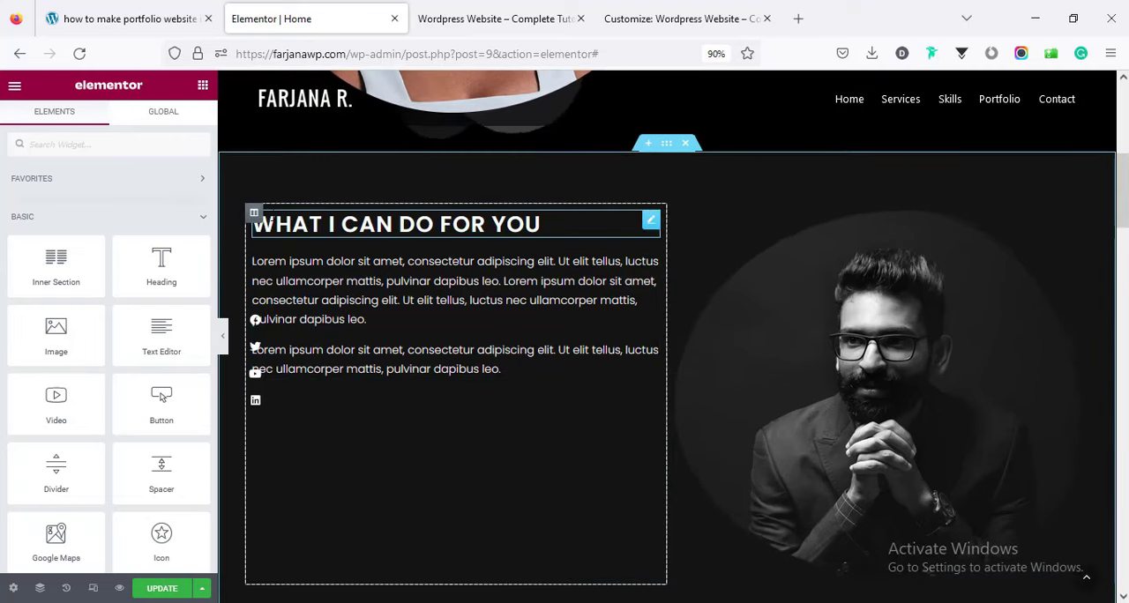
pyautogui.click(254, 214)
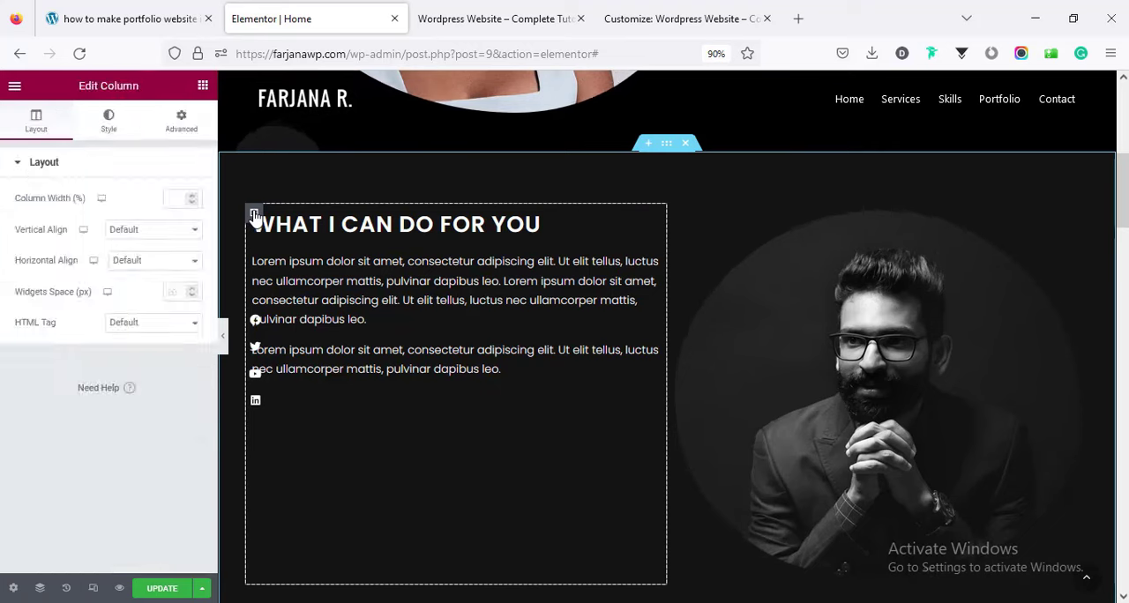
pyautogui.click(115, 231)
pyautogui.click(119, 281)
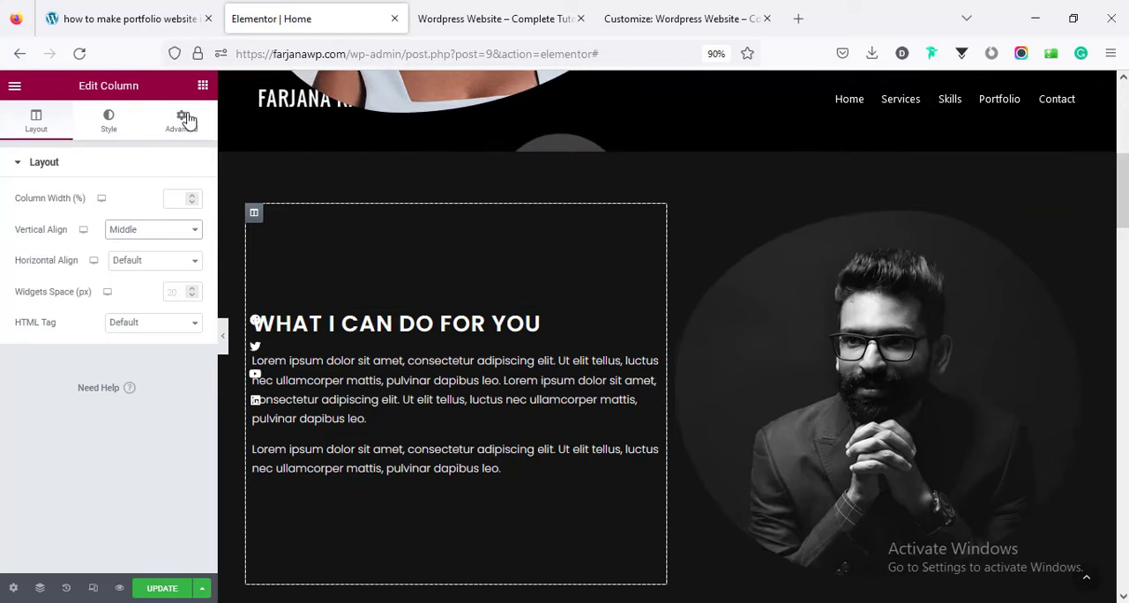
# Add a Button widget below the paragraphs in the new section's text column.
pyautogui.click(202, 87)
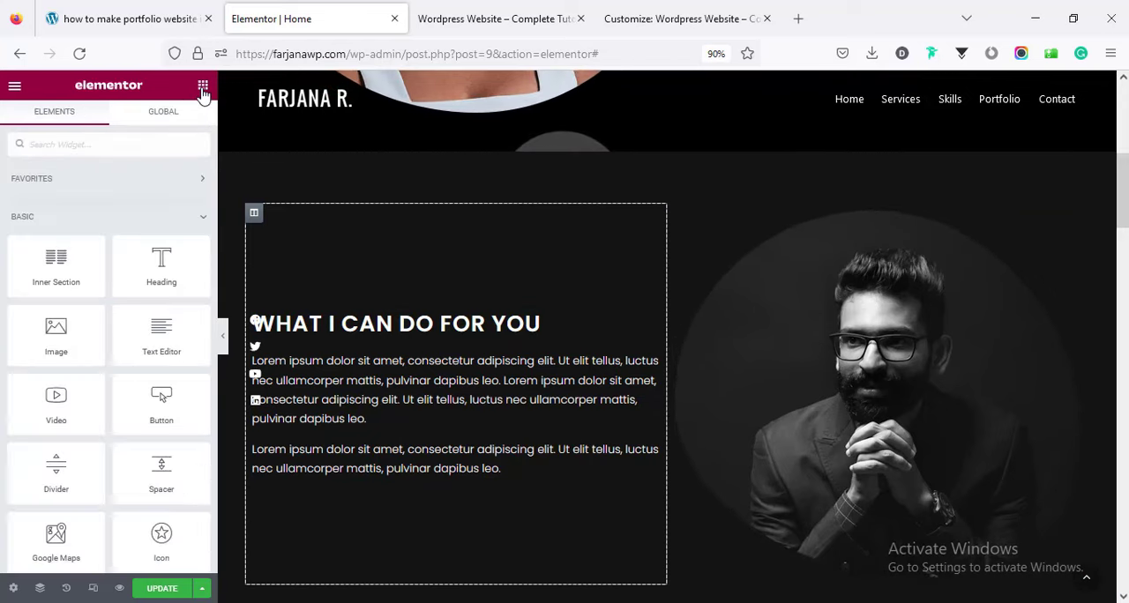
pyautogui.moveTo(170, 410); pyautogui.dragTo(419, 444)
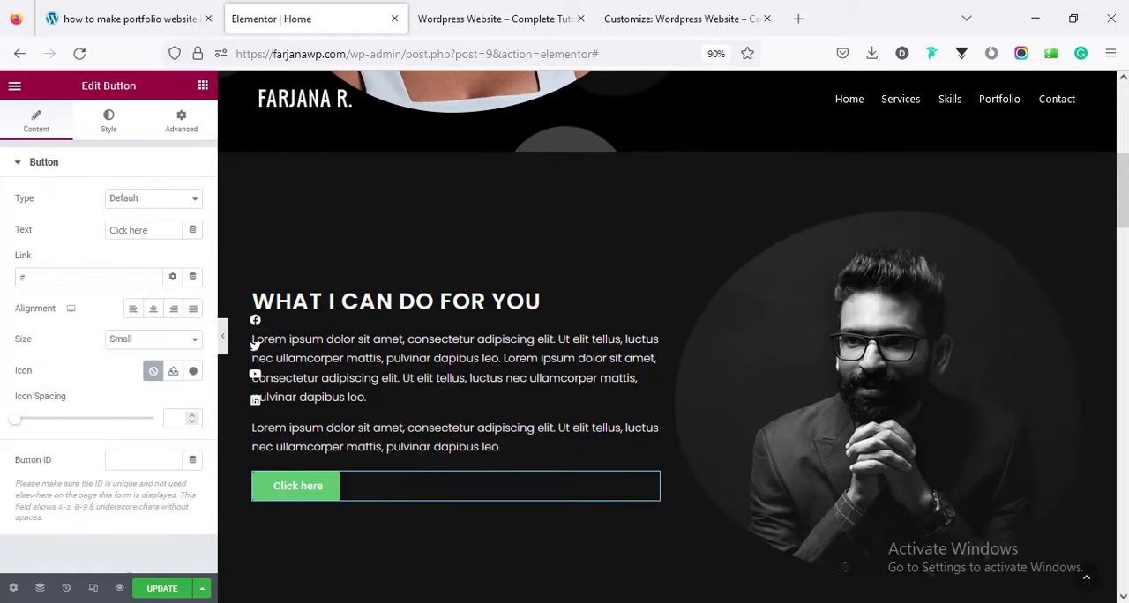
pyautogui.scroll(5, 667, 336)
pyautogui.scroll(-10, 667, 336)
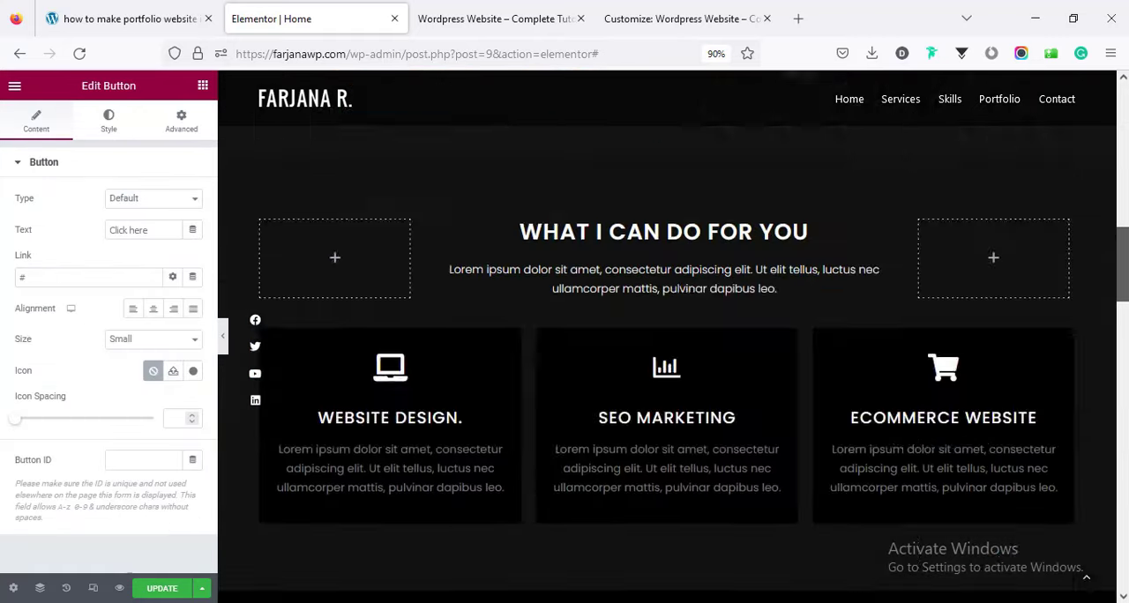
pyautogui.scroll(-12, 1125, 558)
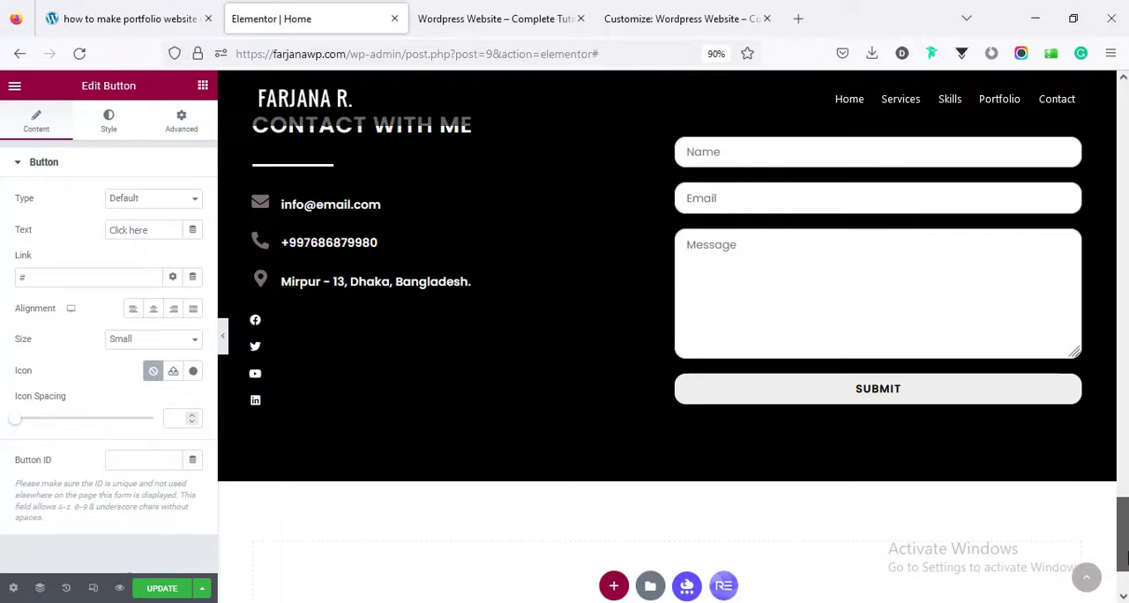
pyautogui.moveTo(1125, 558); pyautogui.dragTo(1096, 220)
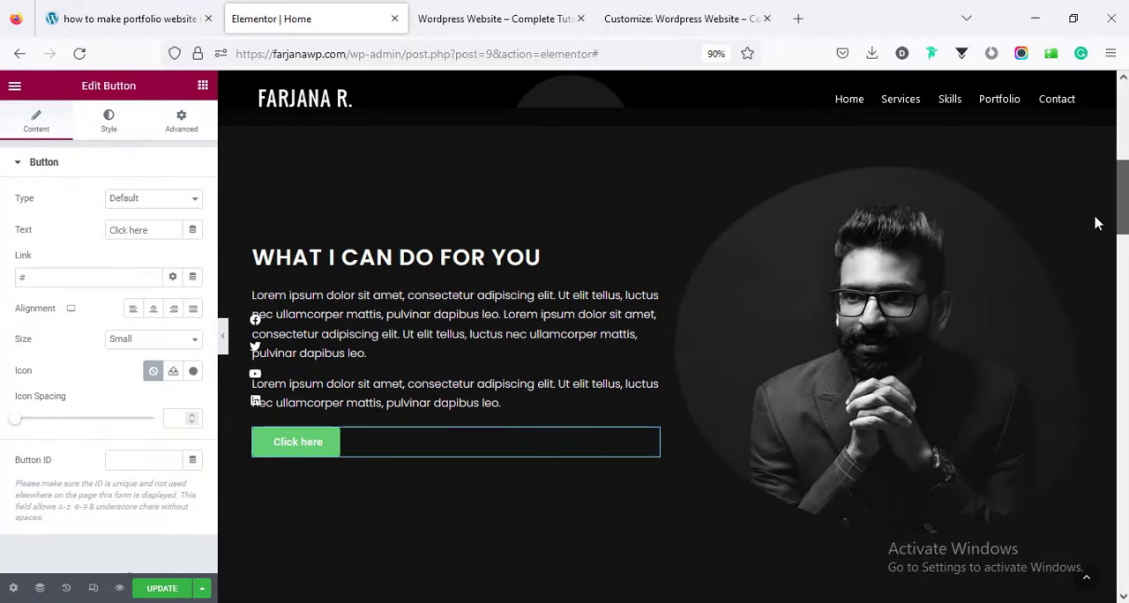
# Make the "Click here" button's background fully transparent with the color #61CE7000.
pyautogui.click(109, 128)
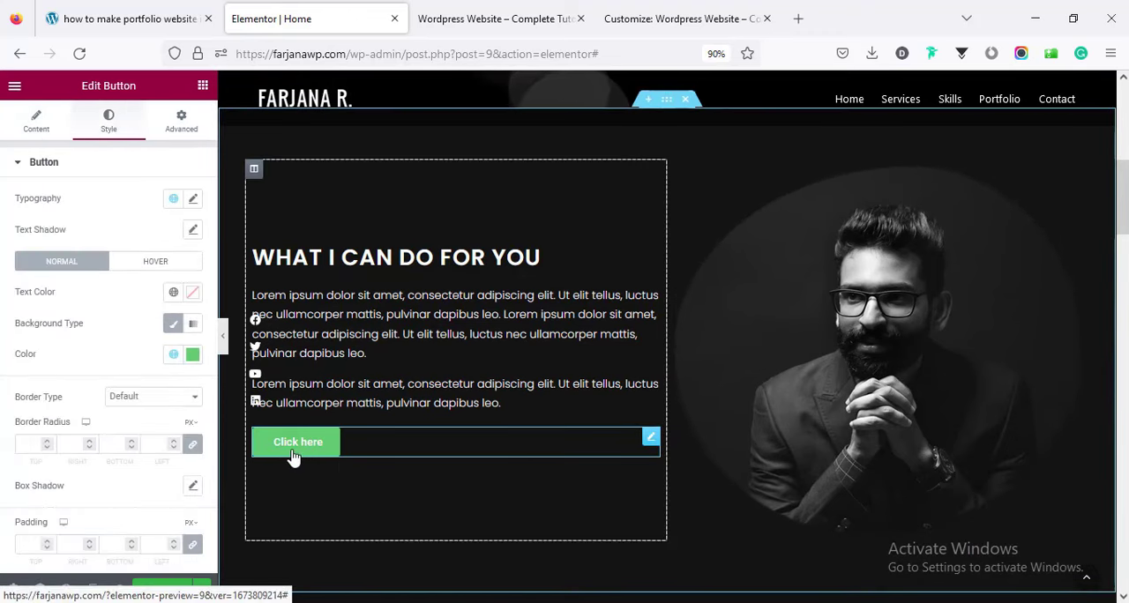
pyautogui.click(192, 355)
pyautogui.moveTo(204, 292); pyautogui.dragTo(88, 297)
pyautogui.click(69, 371)
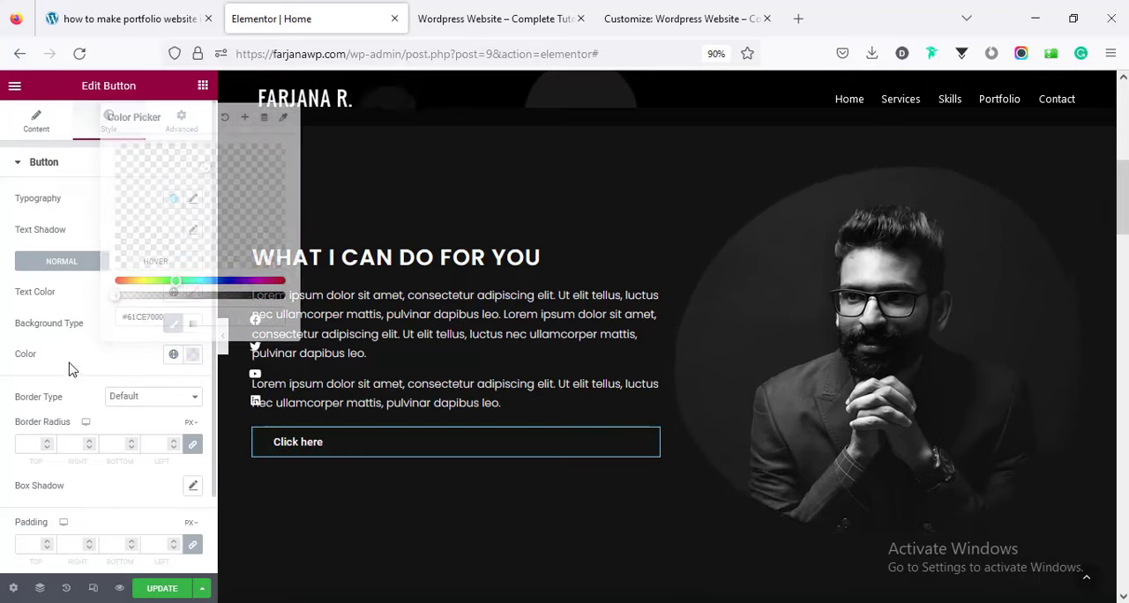
# Give the button a solid border with a width of 2 and a border radius of 0 on all sides.
pyautogui.click(111, 404)
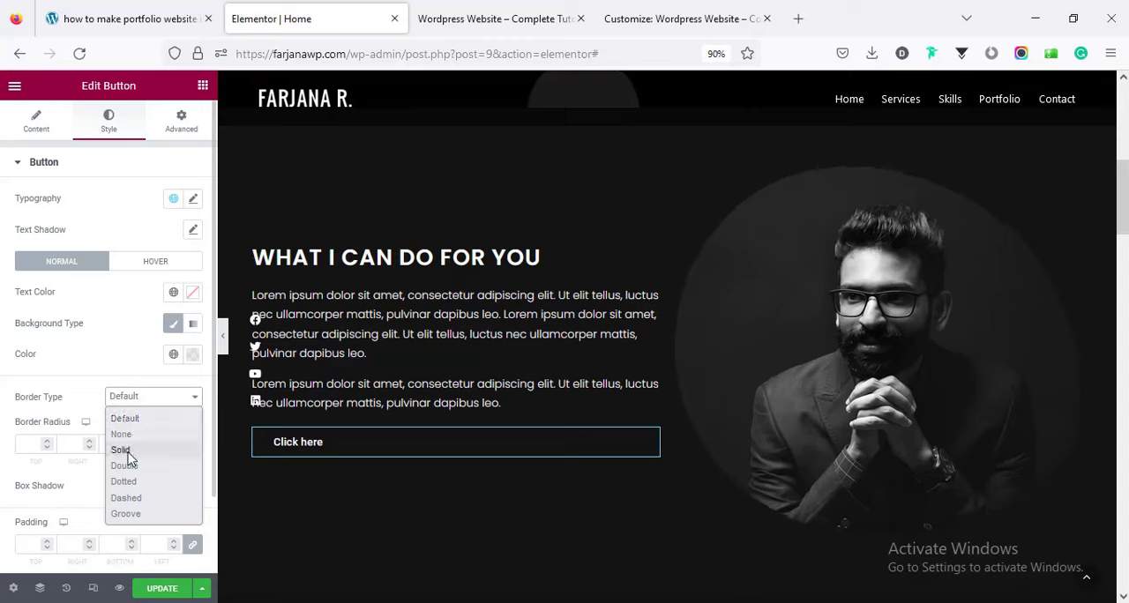
pyautogui.click(121, 450)
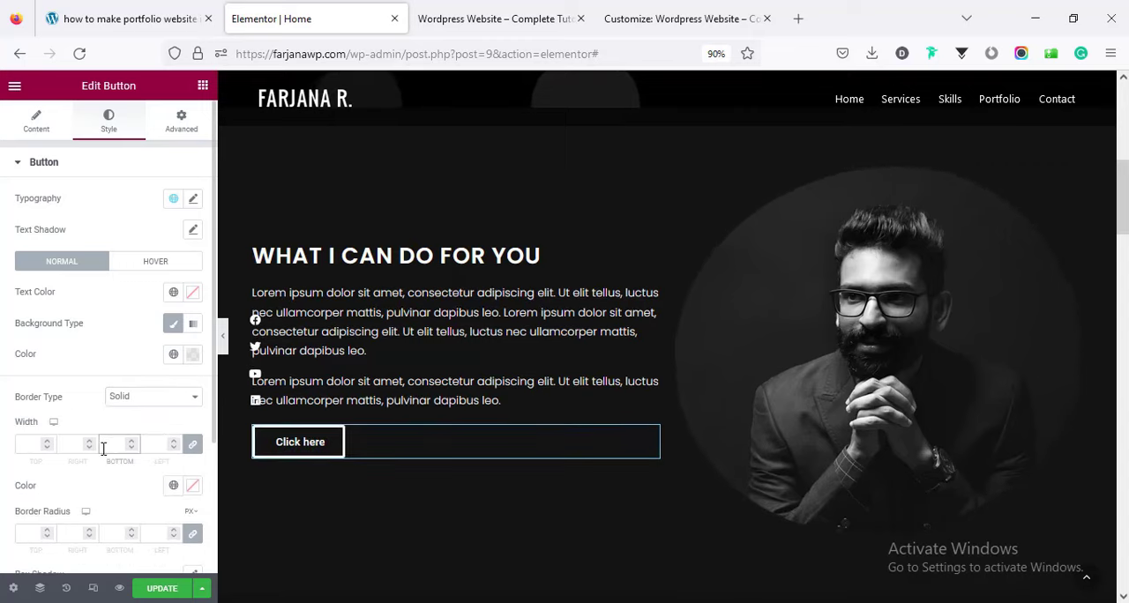
pyautogui.write('2')
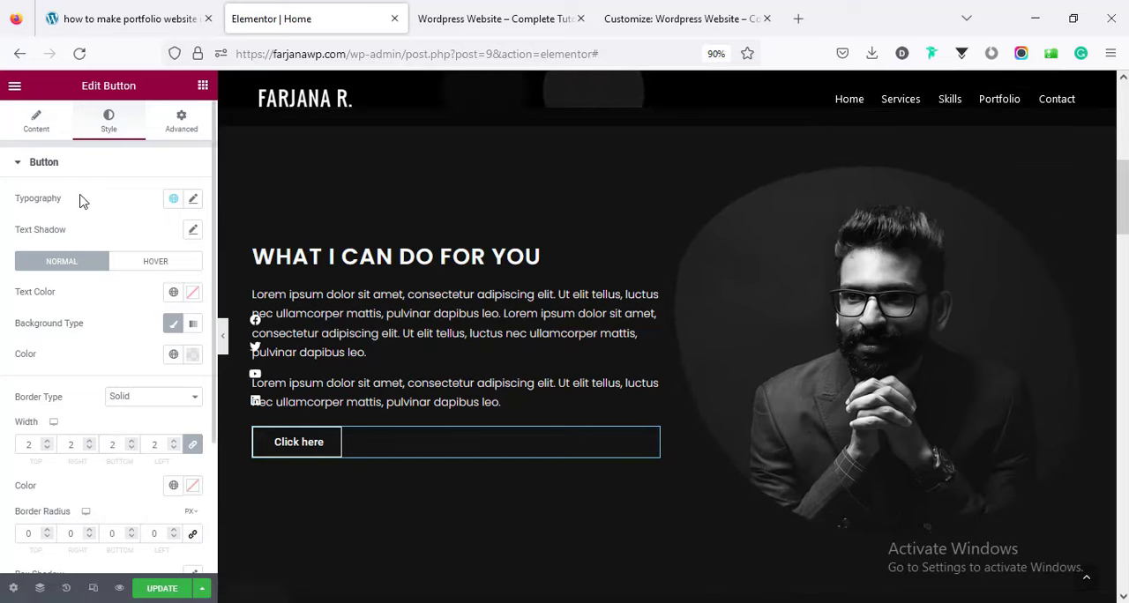
# Set the "Click here" button's font to Poppins at size 15 px.
pyautogui.click(192, 201)
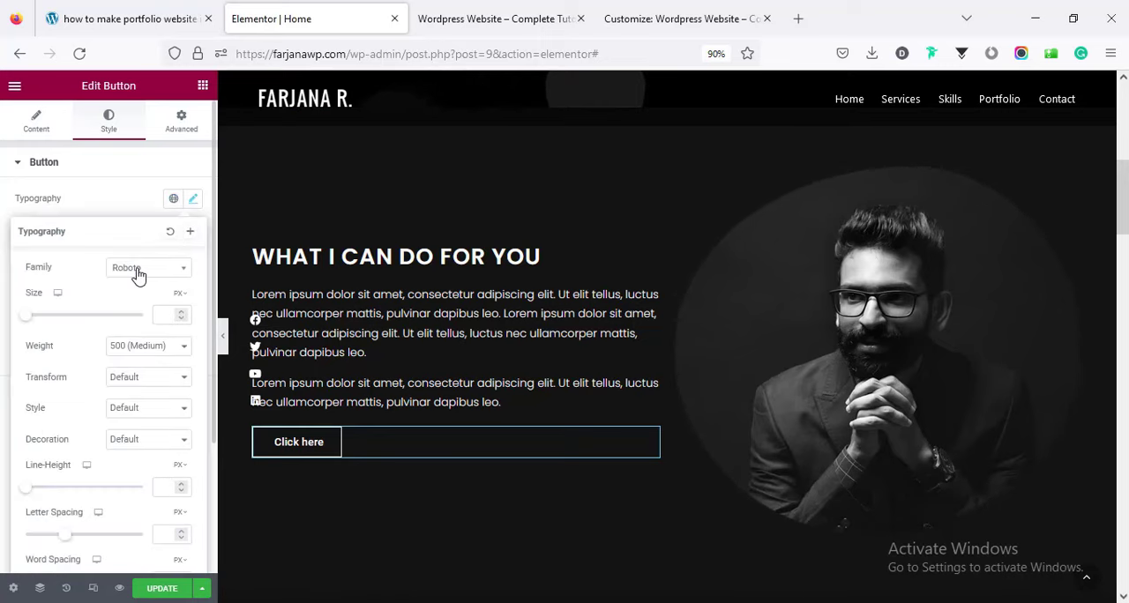
pyautogui.click(136, 274)
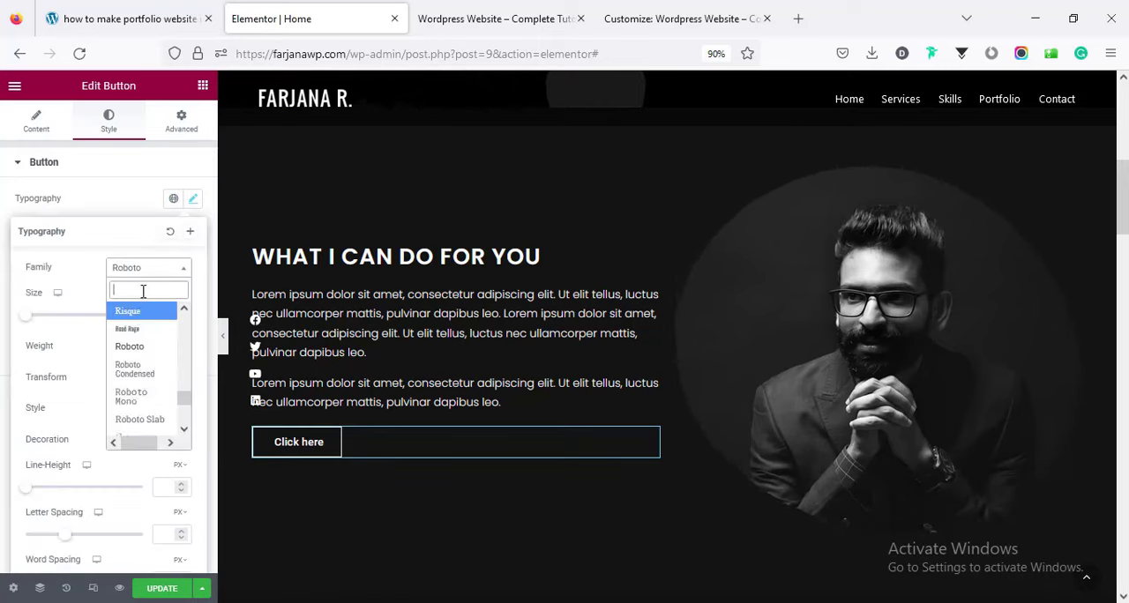
pyautogui.write('popp')
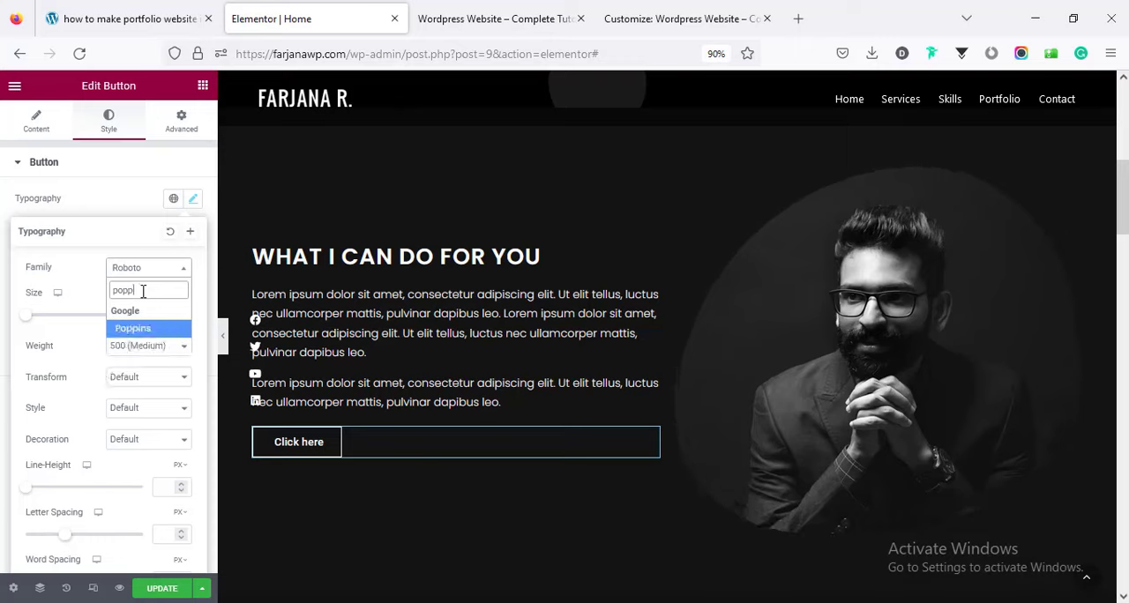
pyautogui.click(148, 331)
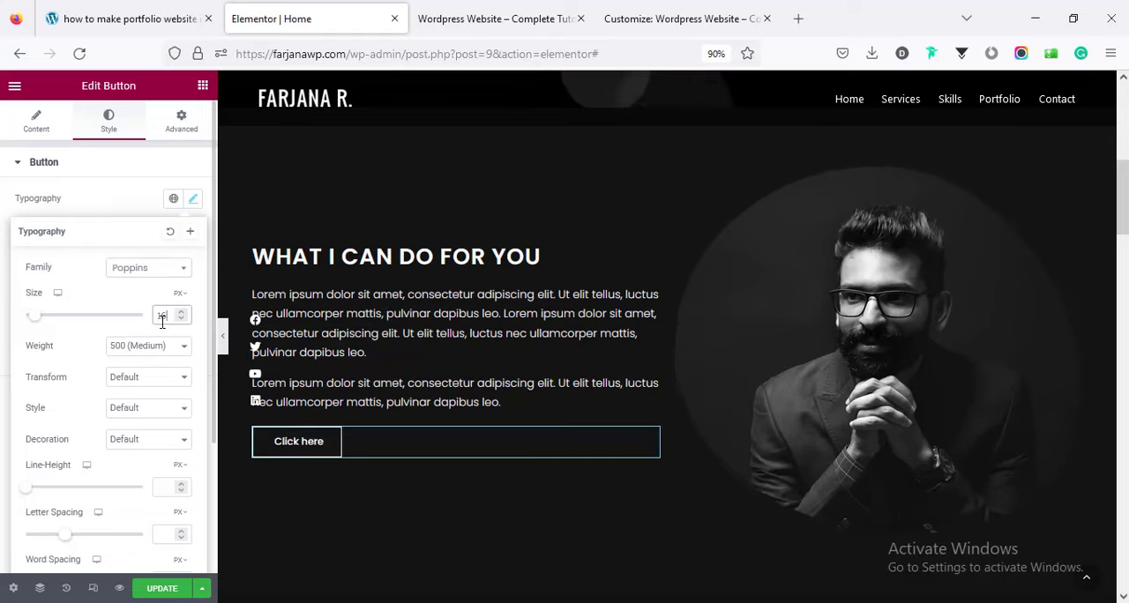
pyautogui.press('Down')
pyautogui.press('Down')
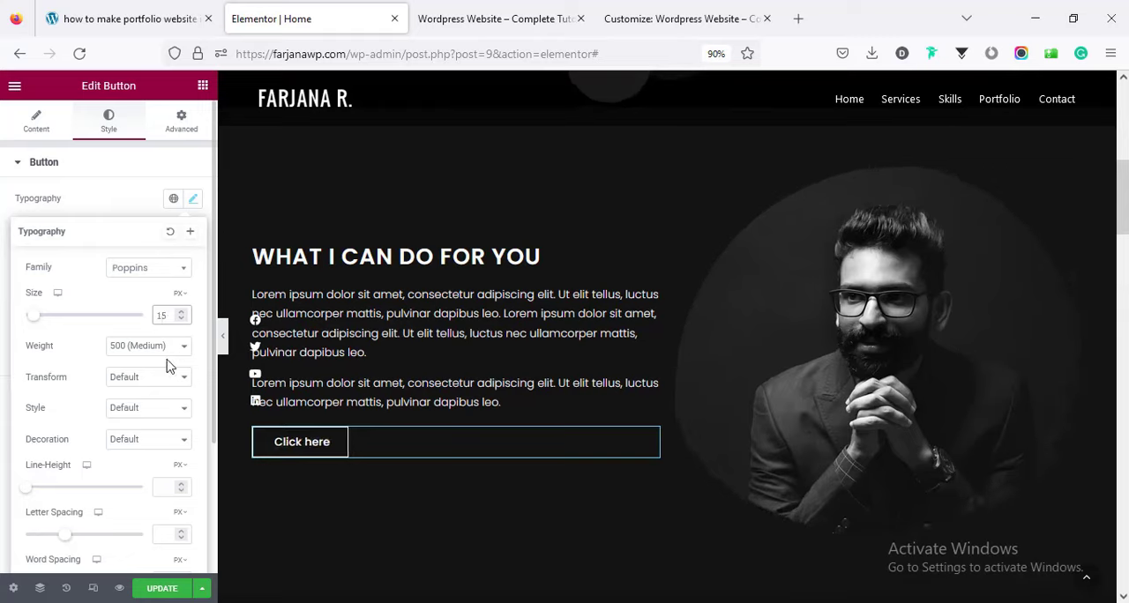
# Give the button text a weight of 400 (Normal), an Uppercase transform and a letter spacing of 1 px.
pyautogui.click(150, 346)
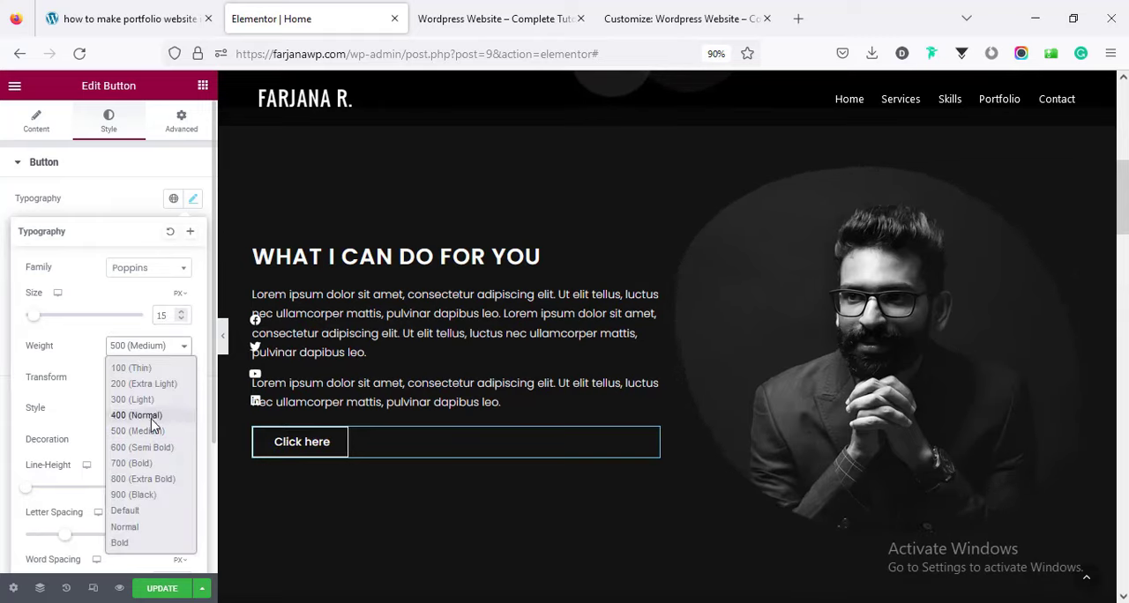
pyautogui.click(143, 413)
pyautogui.click(131, 386)
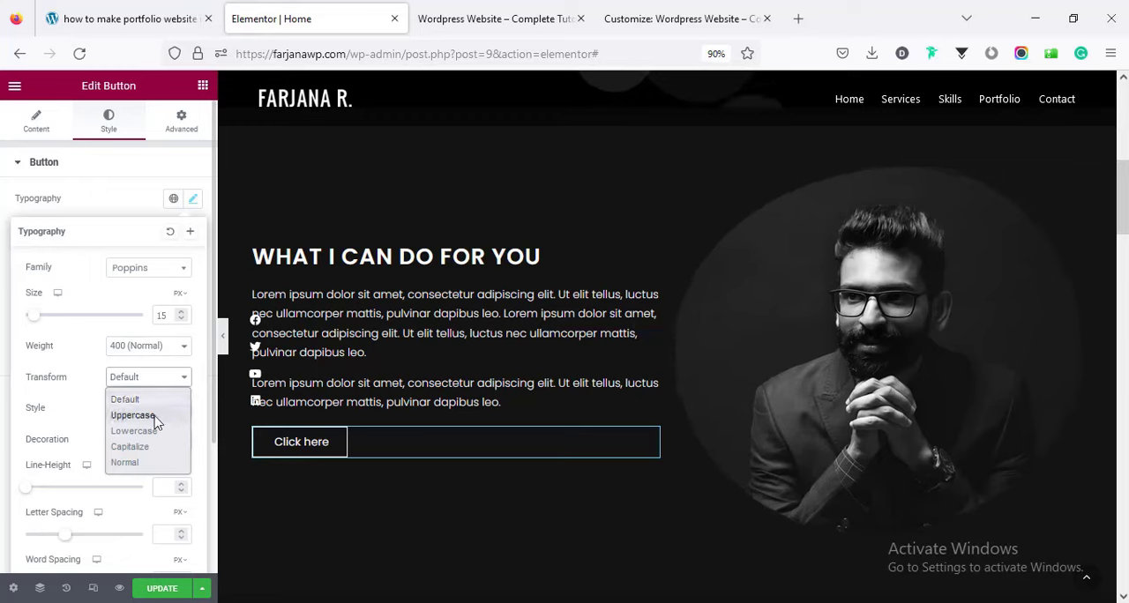
pyautogui.click(156, 418)
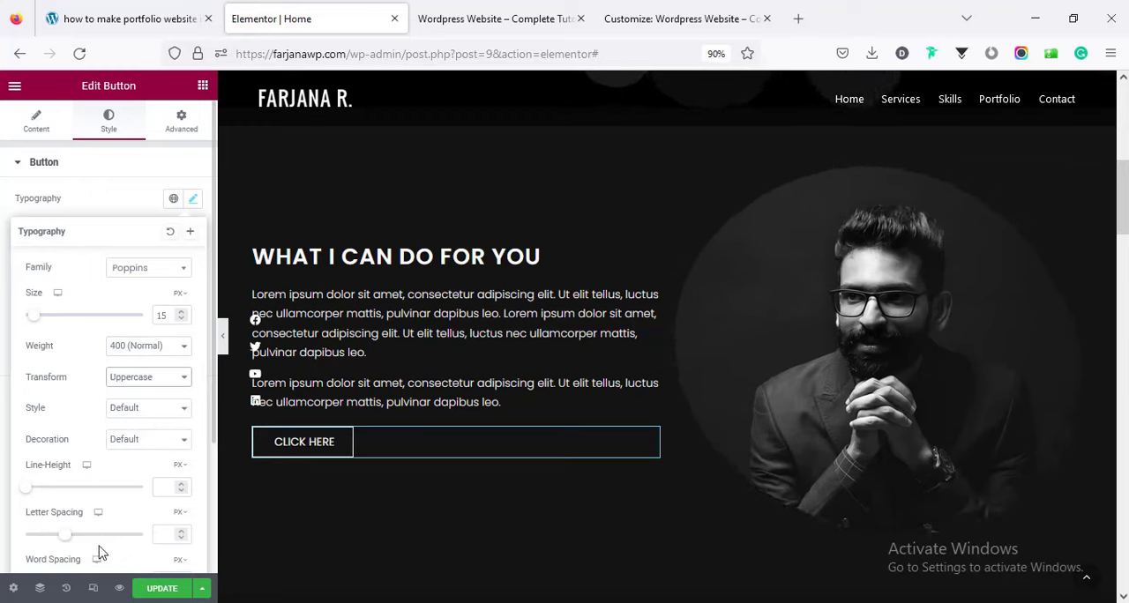
pyautogui.click(166, 534)
pyautogui.write('1')
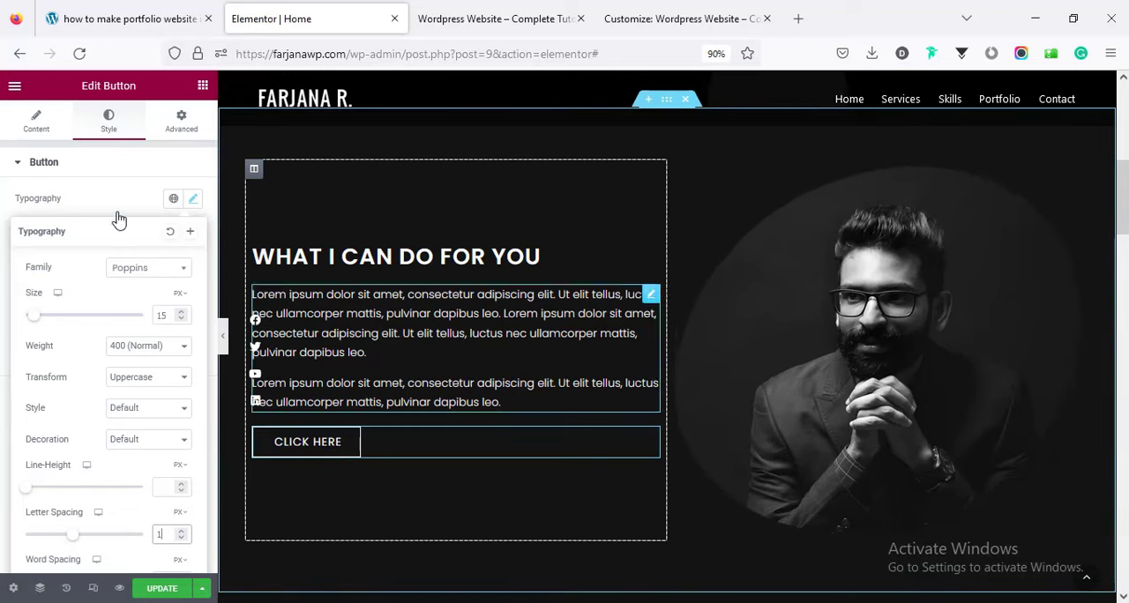
# Try the centered alignment on the button, then align it to the left of its column.
pyautogui.click(43, 120)
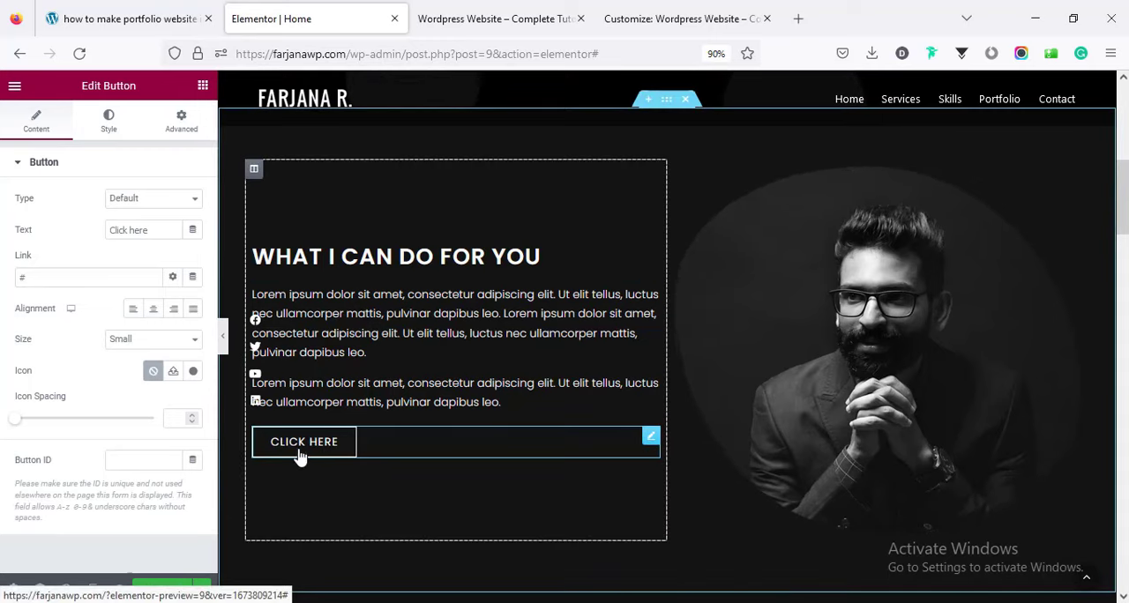
pyautogui.doubleClick(51, 278)
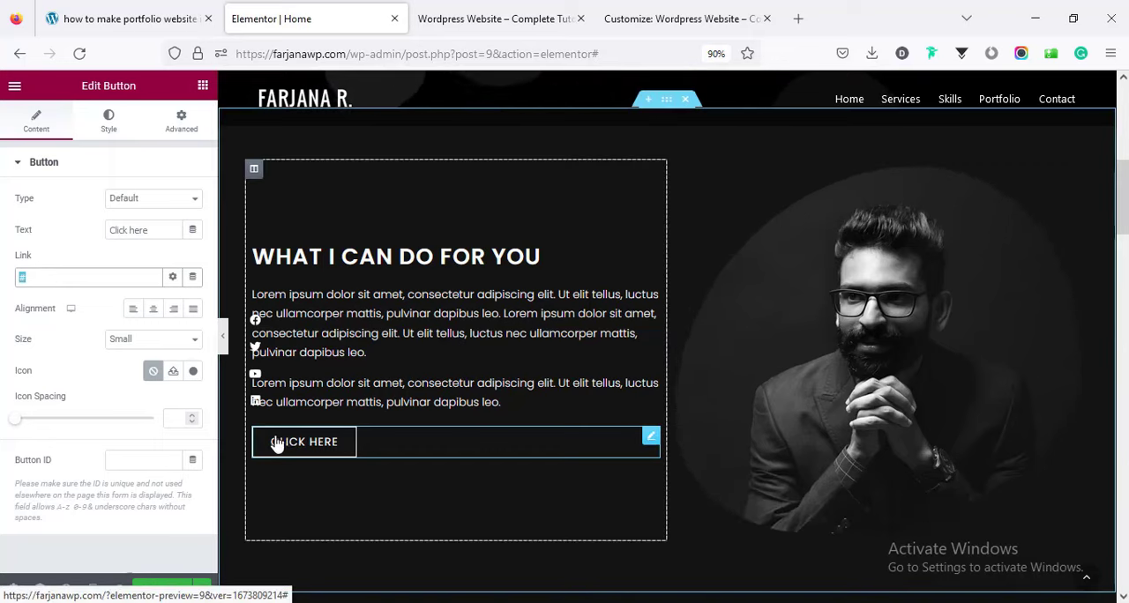
pyautogui.click(153, 310)
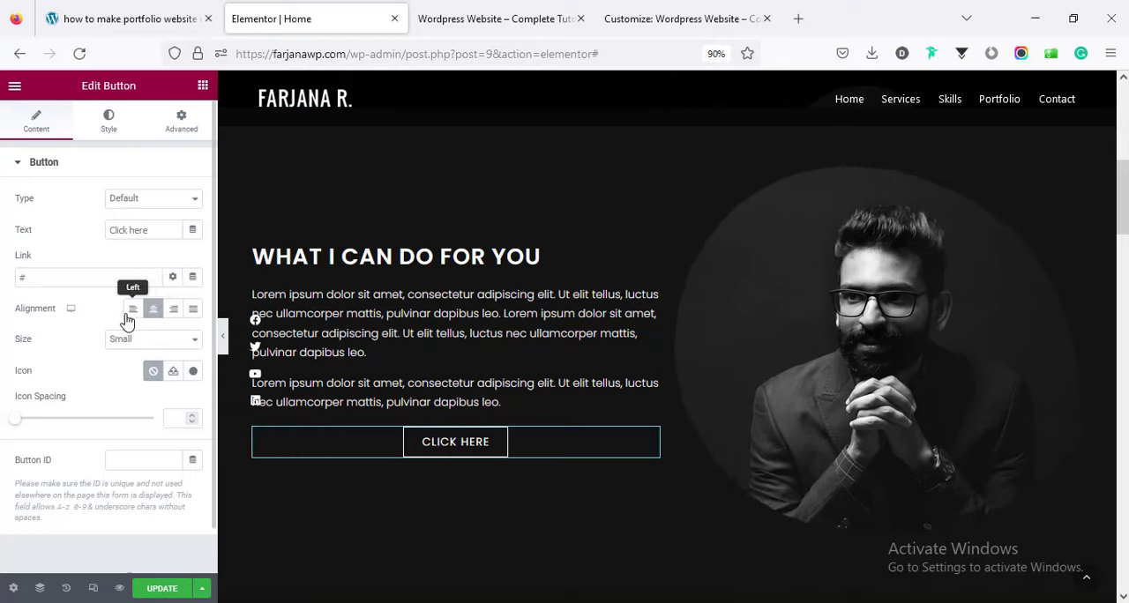
pyautogui.click(134, 311)
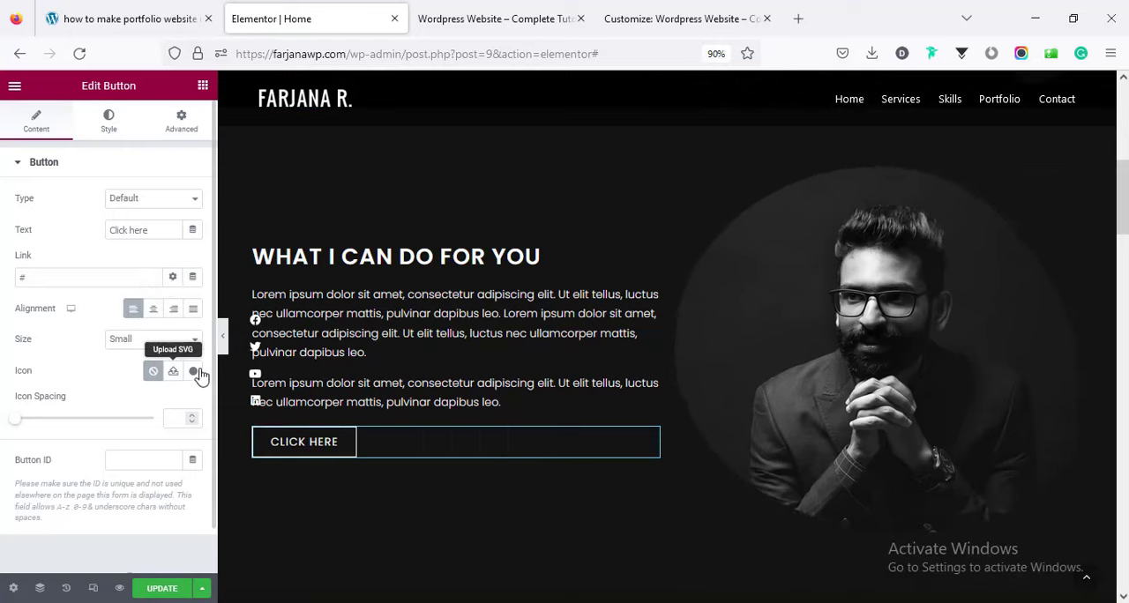
# Browse the widget library through the basic, general and add-on widgets.
pyautogui.click(203, 88)
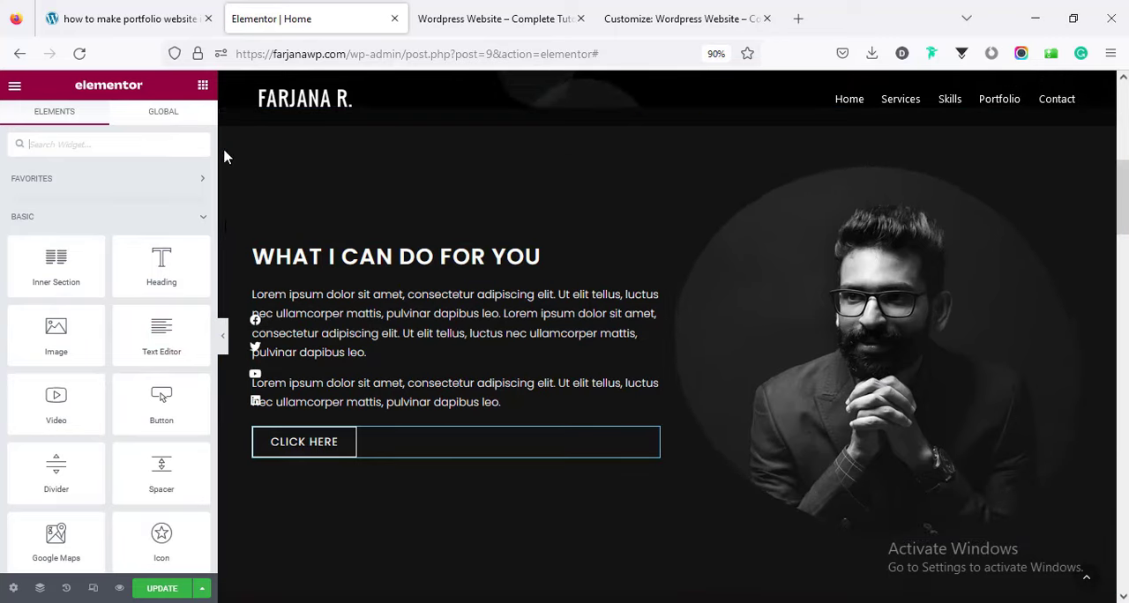
pyautogui.scroll(-6, 213, 142)
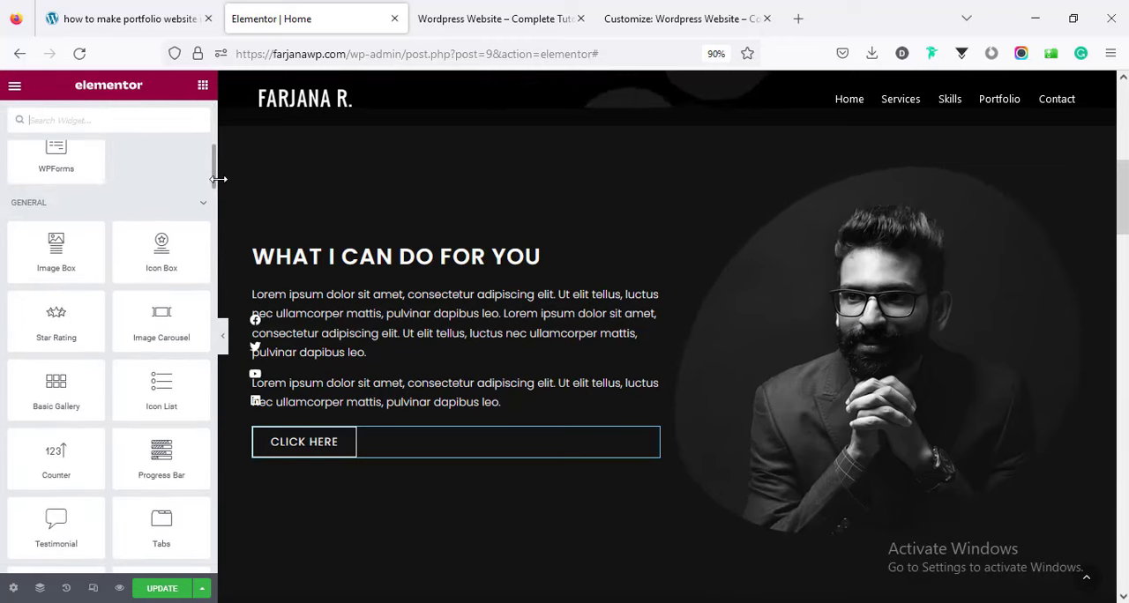
pyautogui.scroll(-15, 216, 265)
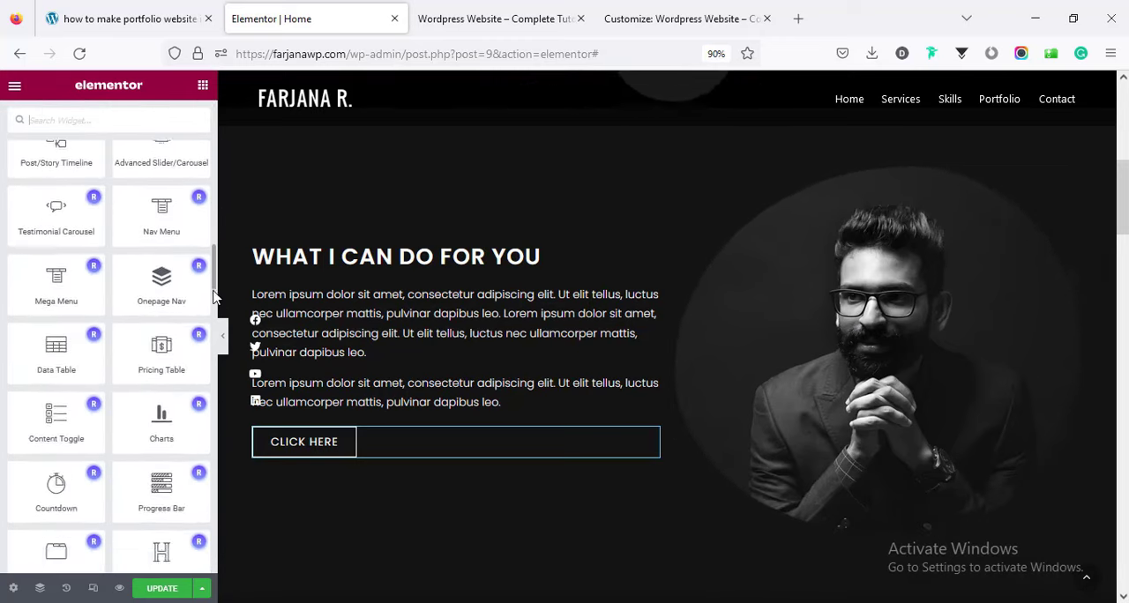
pyautogui.moveTo(216, 314); pyautogui.dragTo(219, 495)
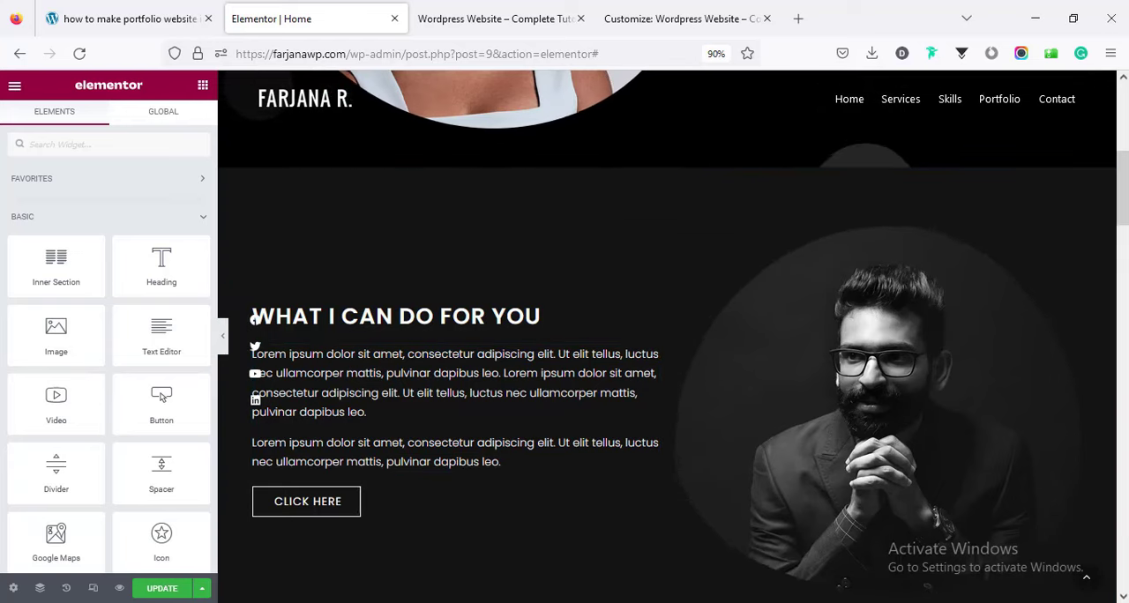
# Preview the page at tablet size and open the typography settings of the new section's heading.
pyautogui.click(94, 589)
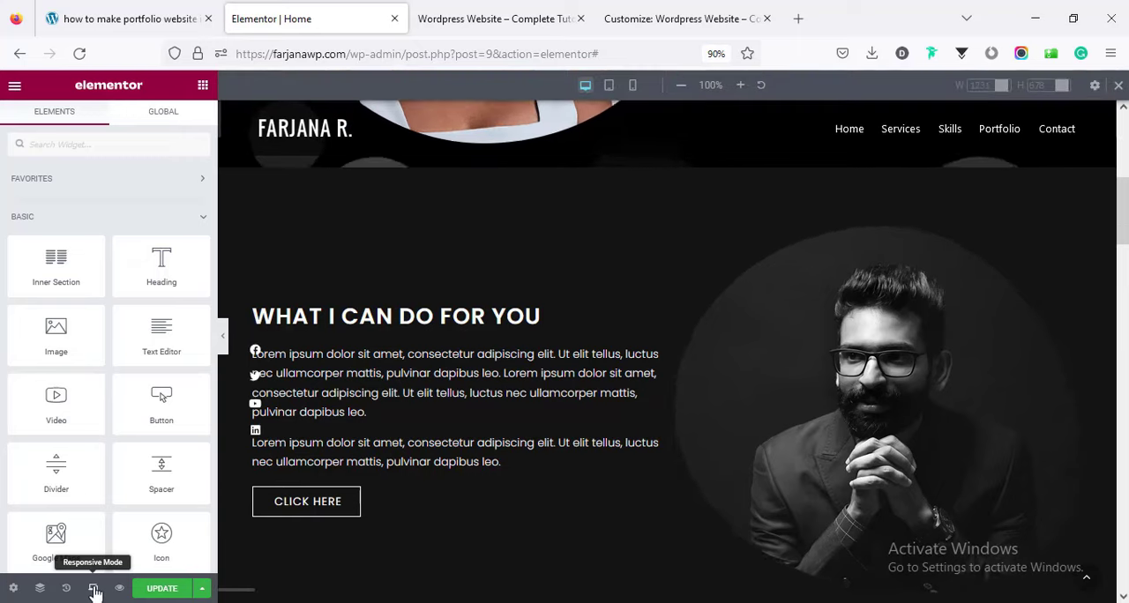
pyautogui.click(610, 89)
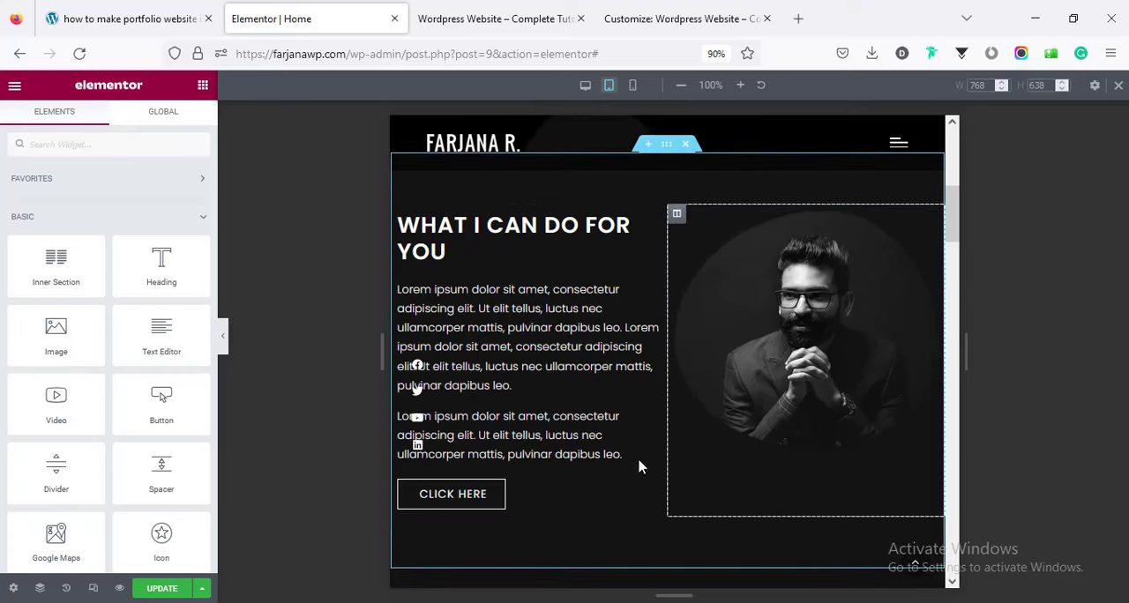
pyautogui.click(455, 252)
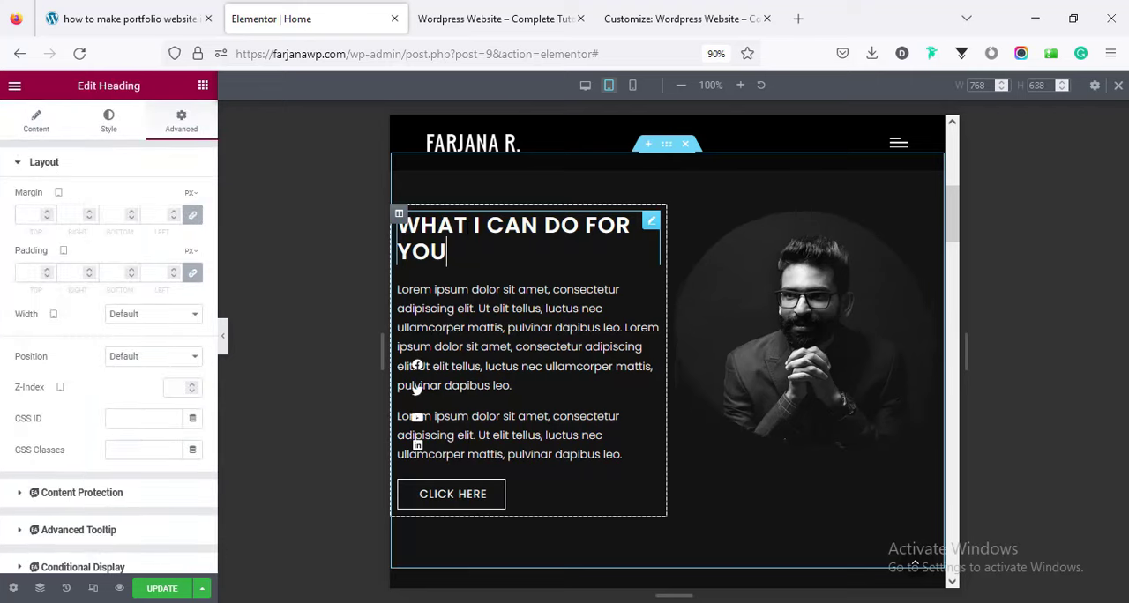
pyautogui.click(113, 128)
pyautogui.click(192, 231)
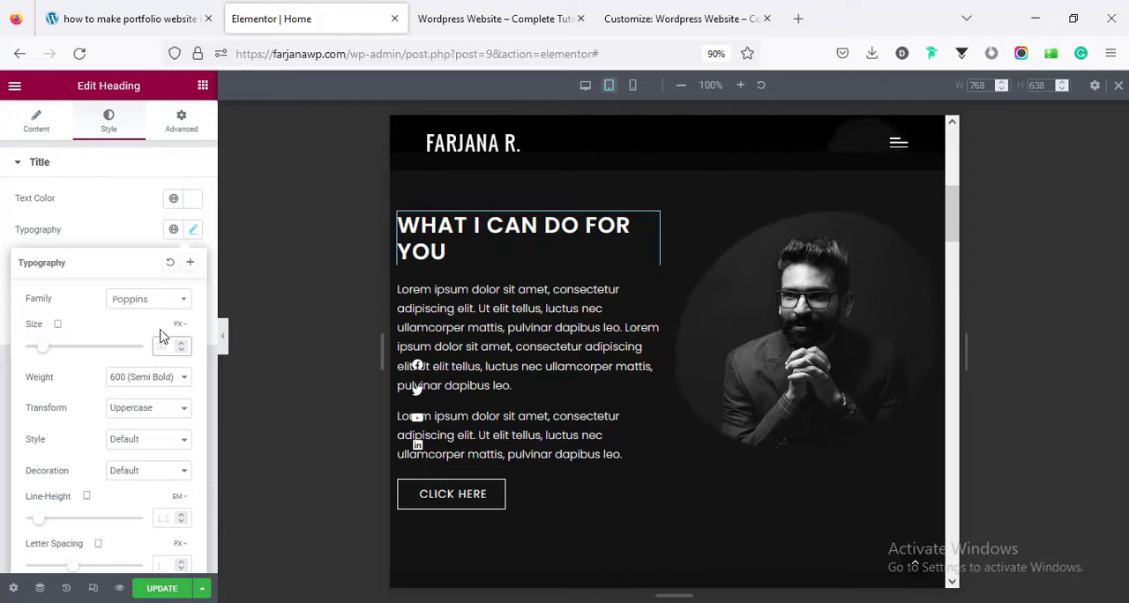
# Switch to the mobile preview and center the "Click here" button for that screen size.
pyautogui.click(633, 86)
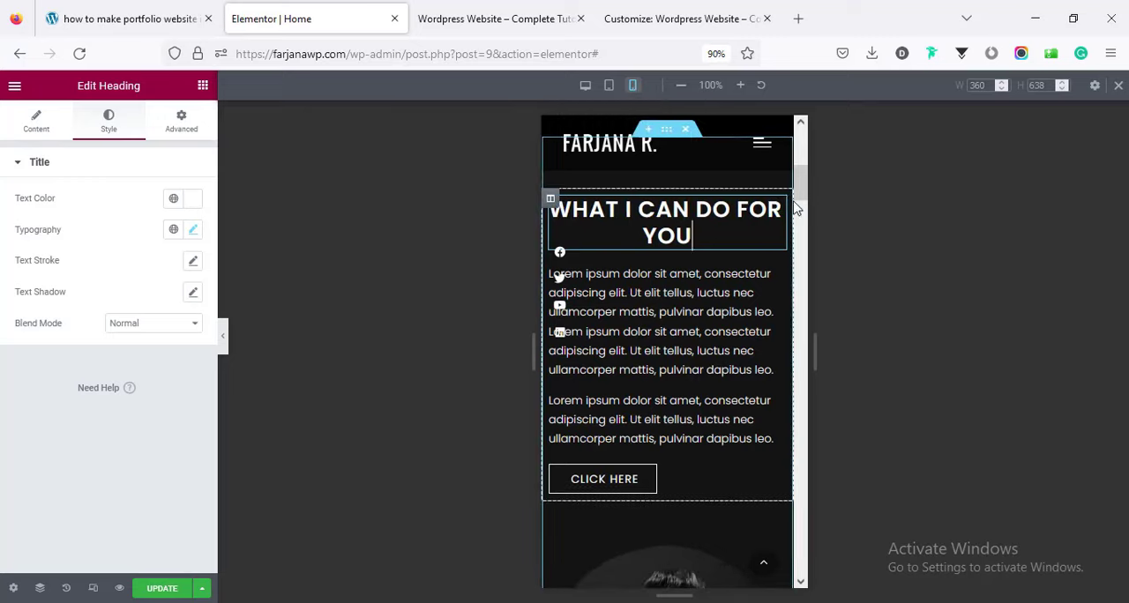
pyautogui.moveTo(801, 184); pyautogui.dragTo(810, 217)
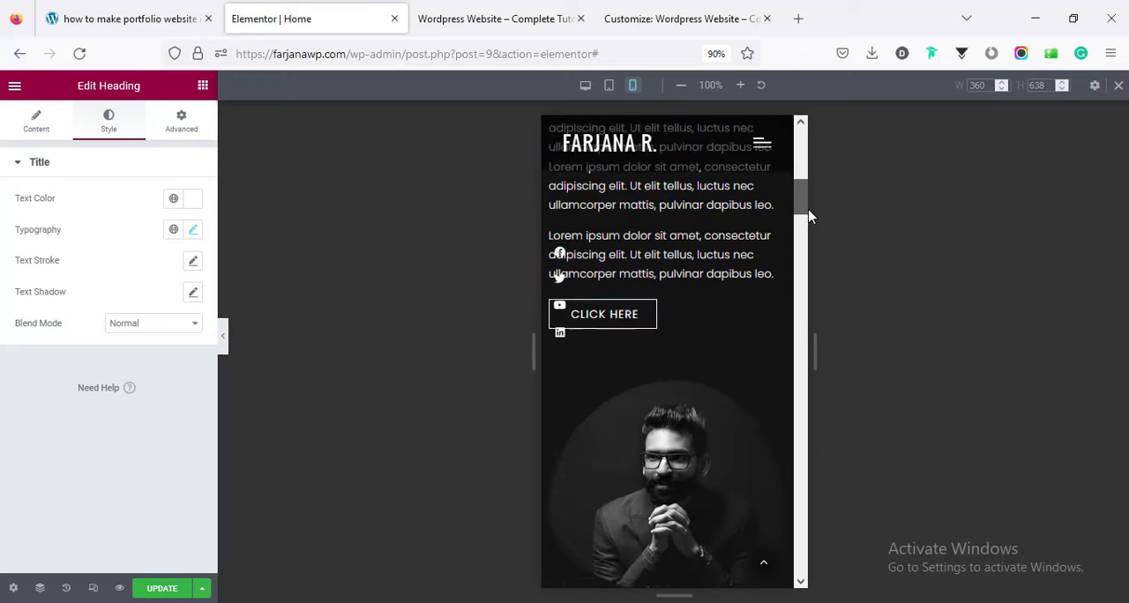
pyautogui.click(689, 244)
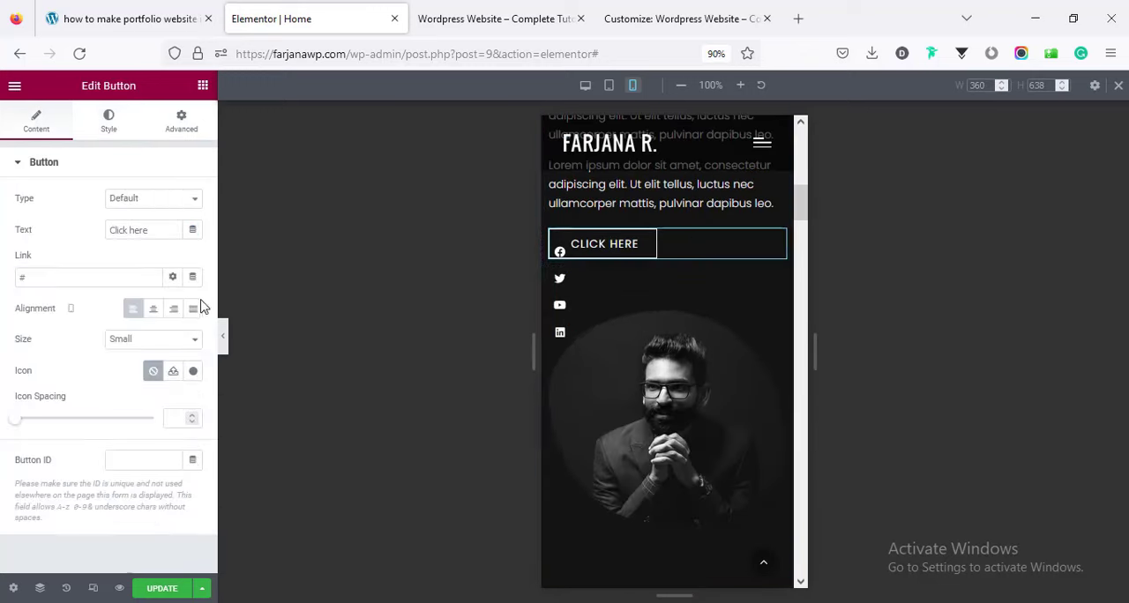
pyautogui.click(153, 313)
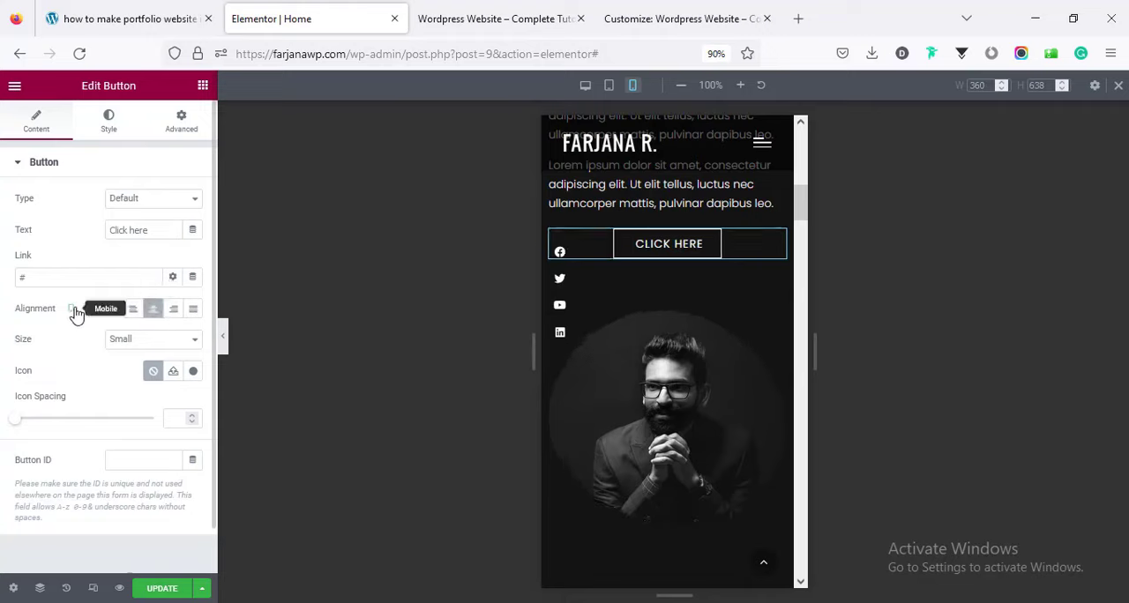
# Return to the desktop view, leave responsive mode and delete the new text-and-image section.
pyautogui.moveTo(799, 218); pyautogui.dragTo(598, 105)
pyautogui.click(585, 85)
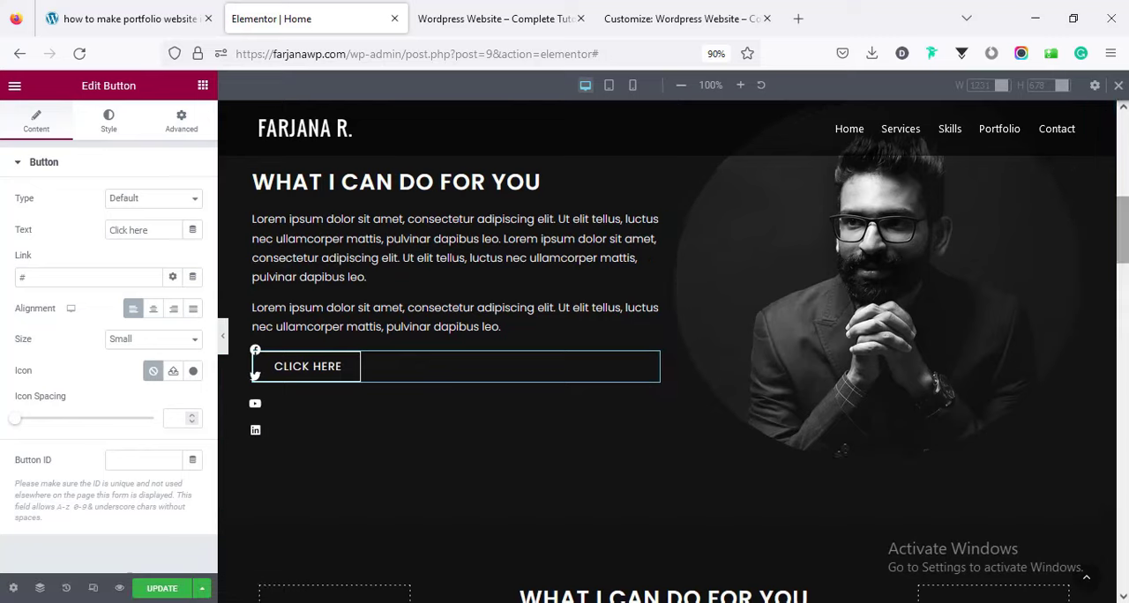
pyautogui.click(1118, 86)
pyautogui.moveTo(1124, 151); pyautogui.dragTo(1124, 194)
pyautogui.scroll(-1, 790, 290)
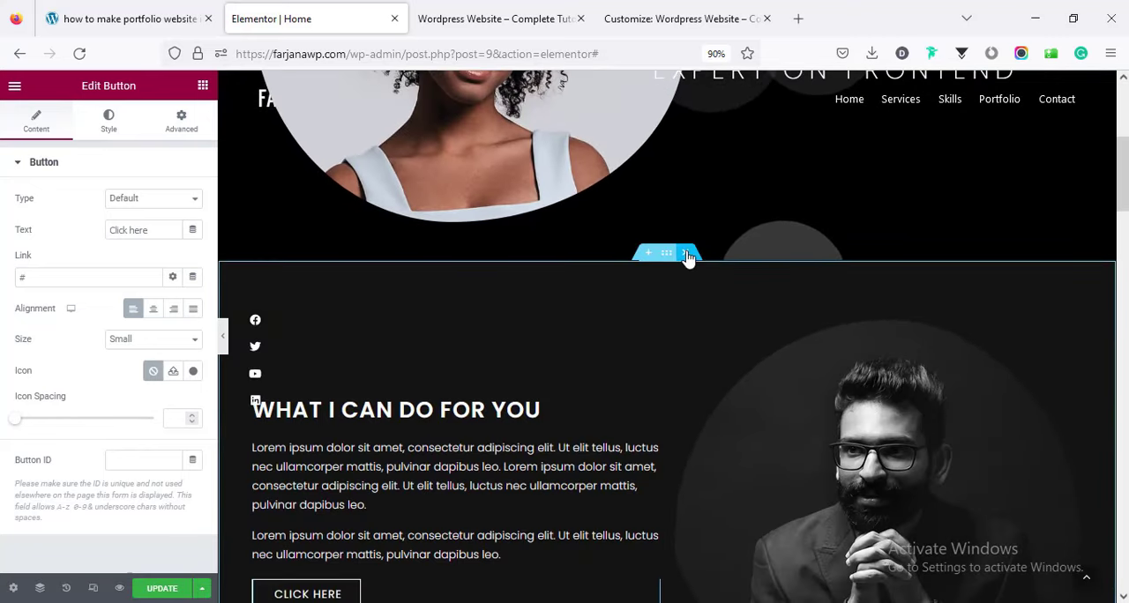
pyautogui.click(688, 254)
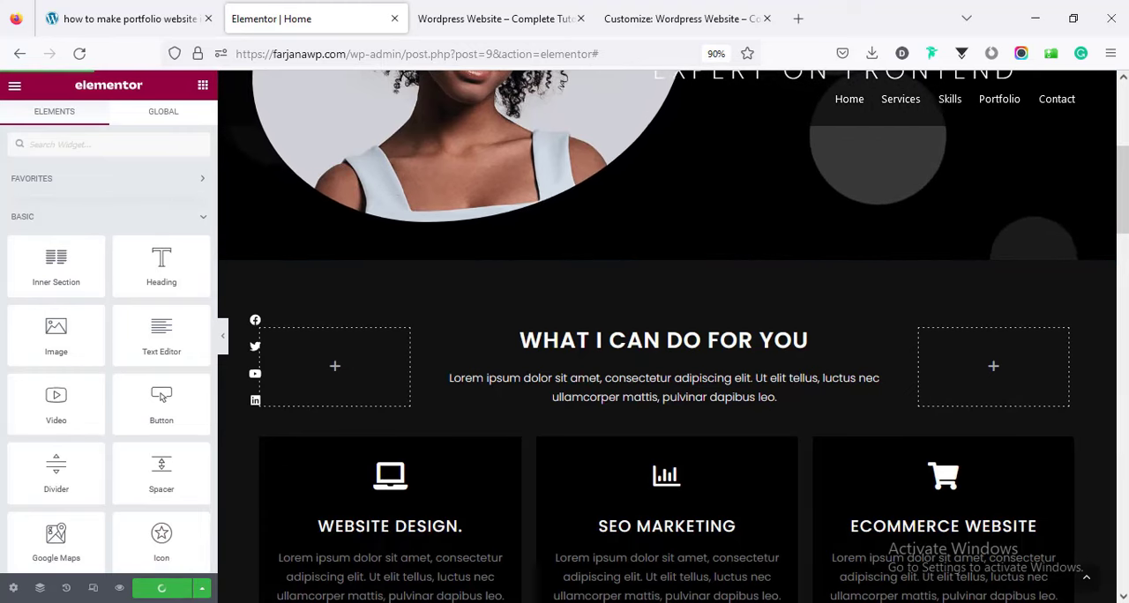
# Open the image chooser for the hero portrait, and close the Customizer browser tab.
pyautogui.scroll(4, 470, 269)
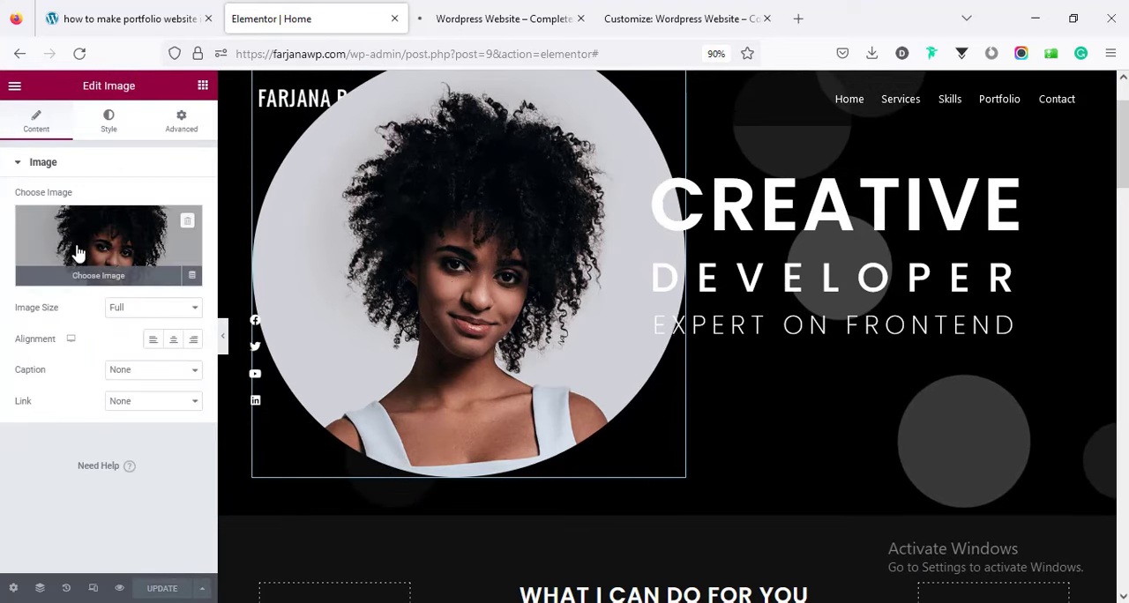
pyautogui.click(79, 254)
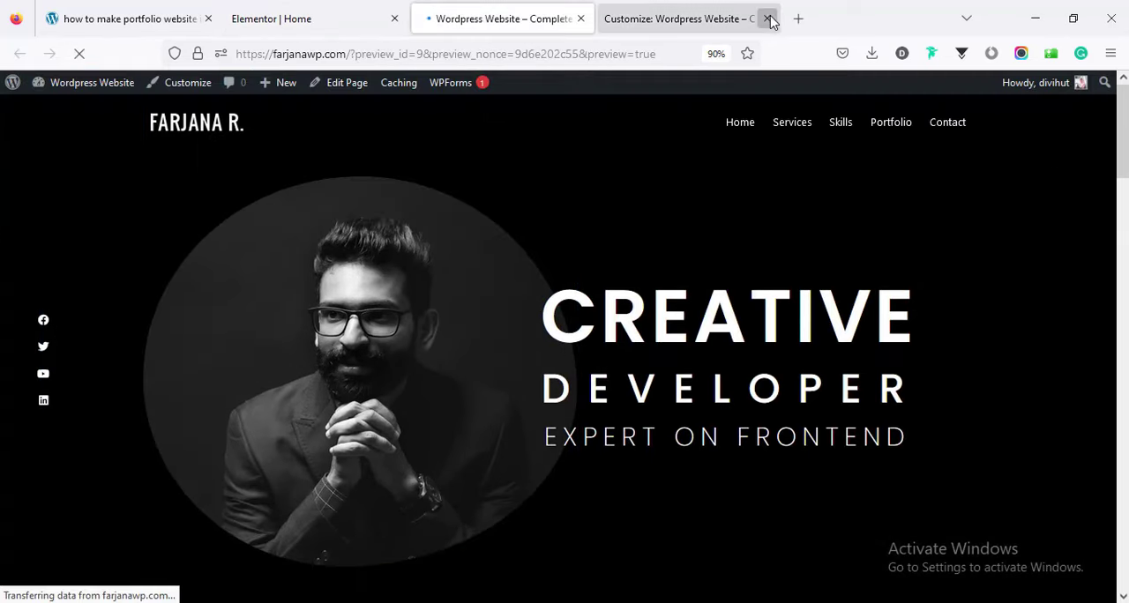
pyautogui.click(767, 19)
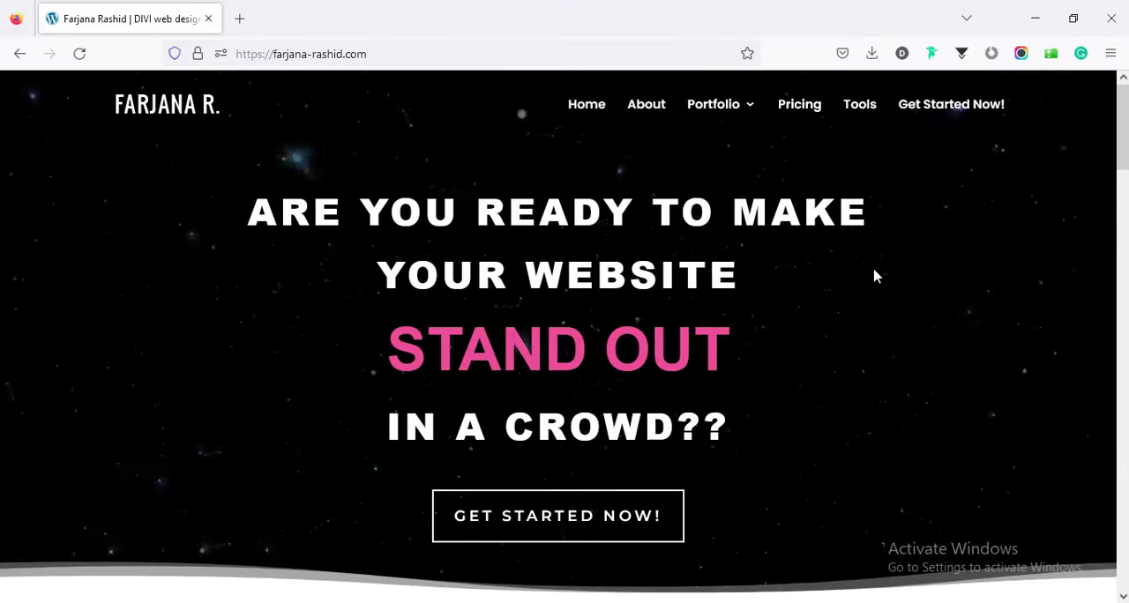
# Open the project booking page through "Get Started Now!" on the web design site and view its inquiry form.
pyautogui.click(605, 526)
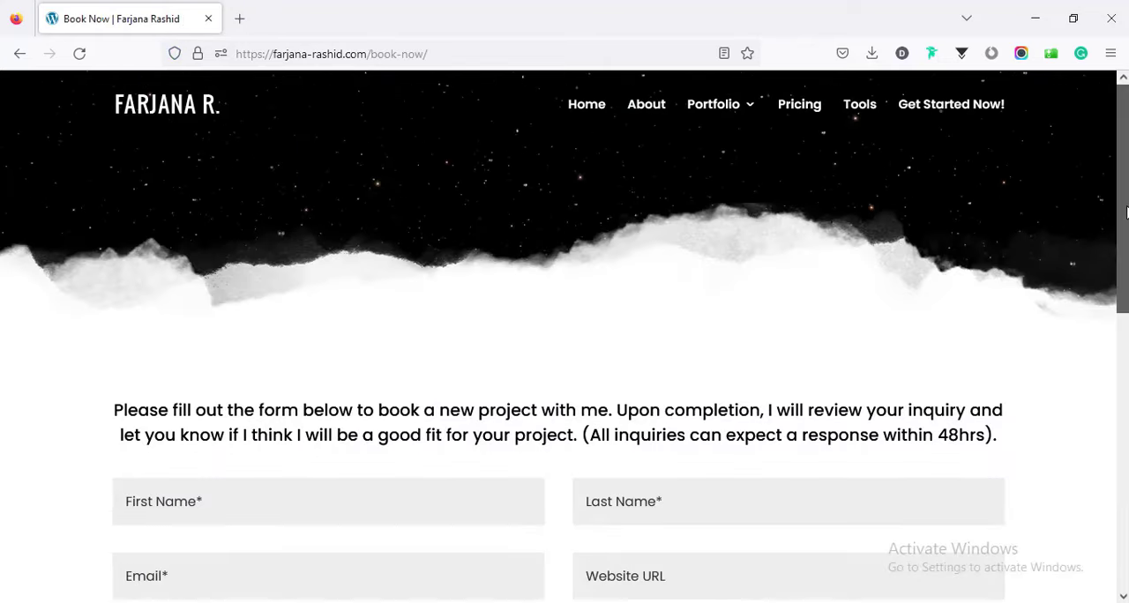
pyautogui.moveTo(1127, 212); pyautogui.dragTo(1113, 517)
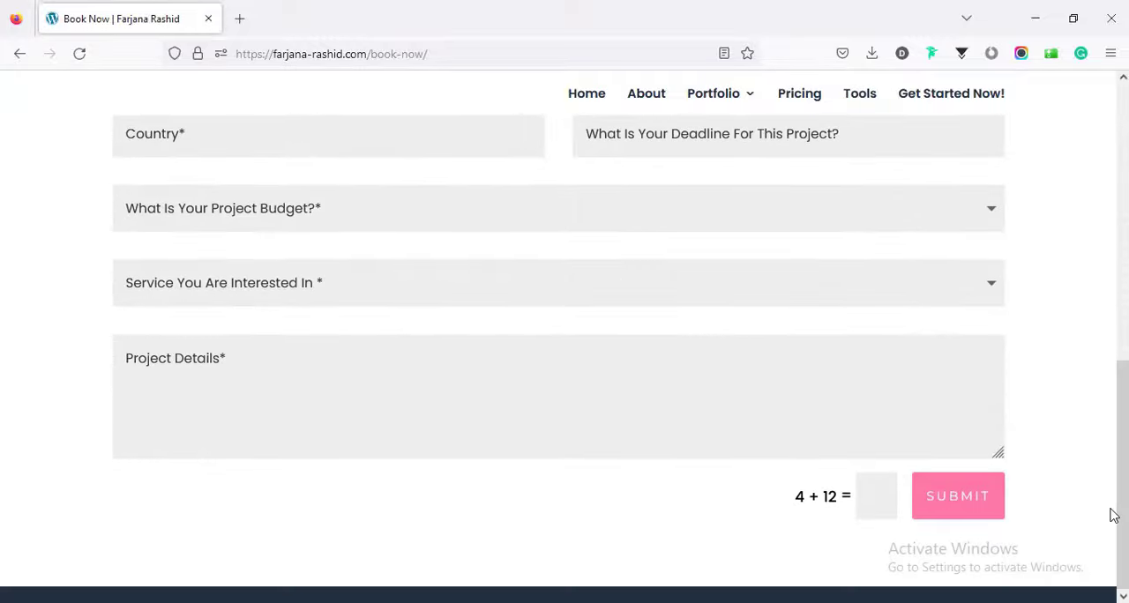